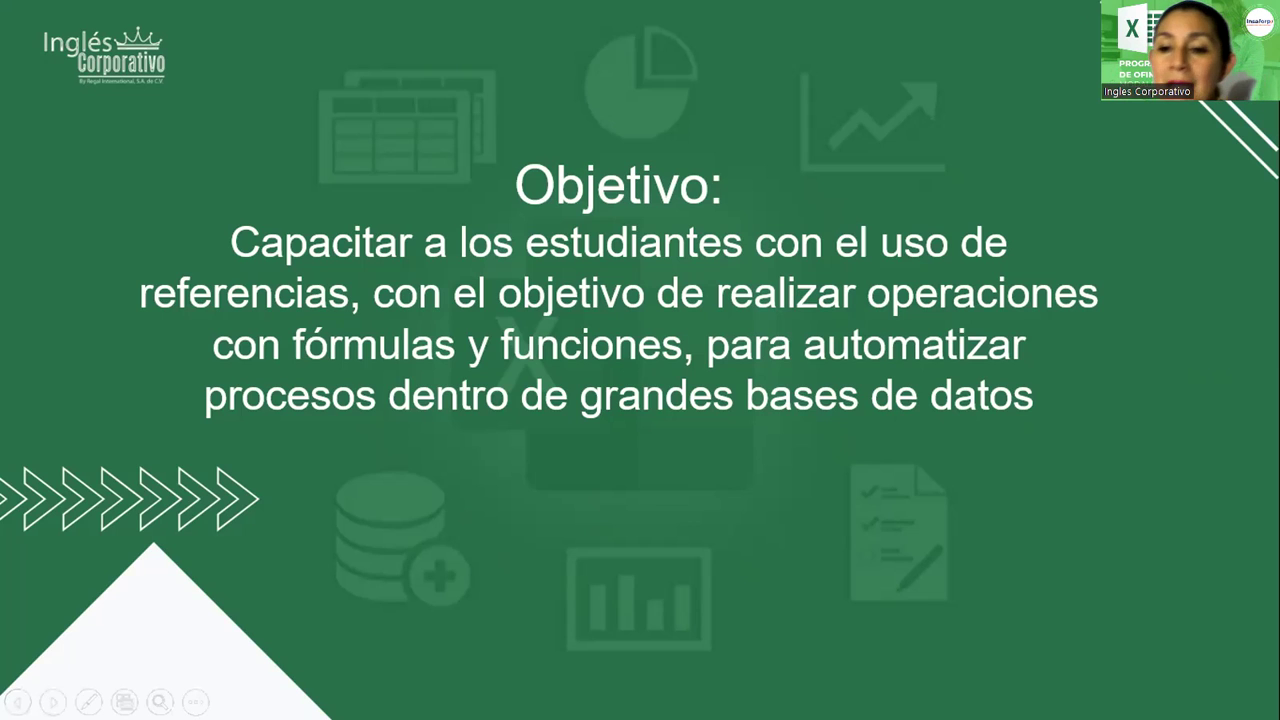
- Advance the slideshow to the 'Referencias relativas y absolutas' slide
left_click(1180, 392)
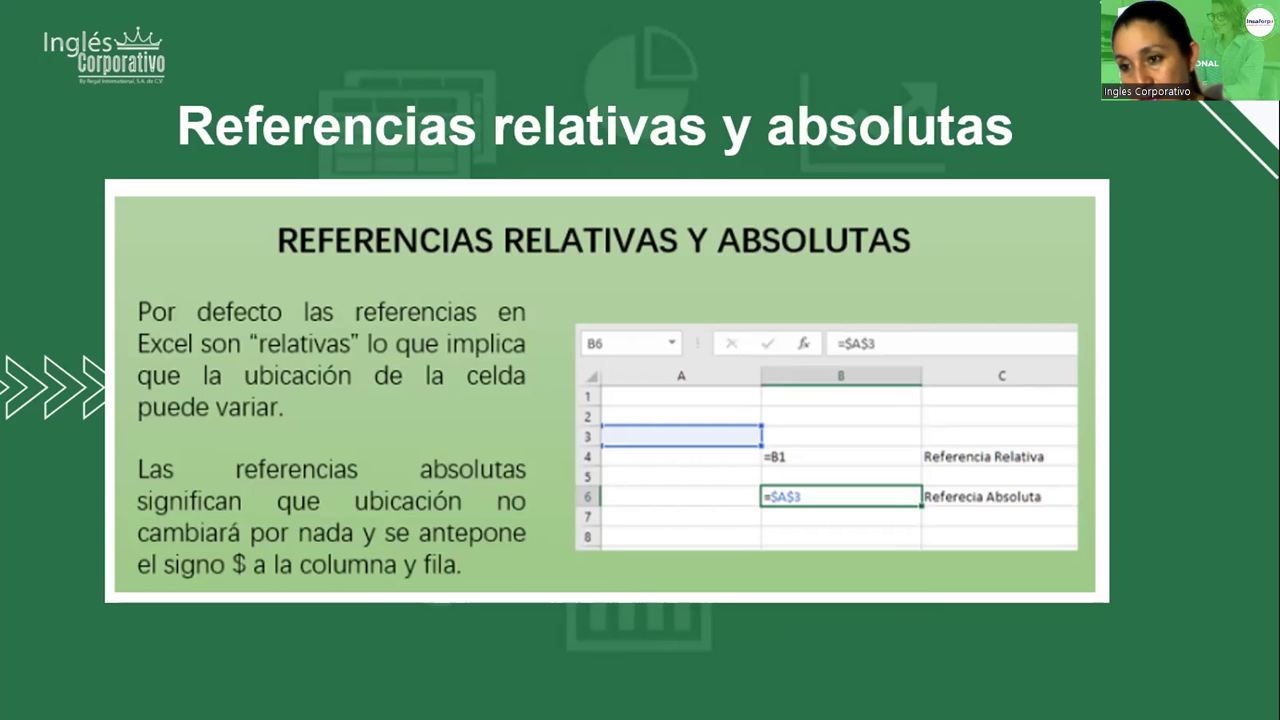
- Advance to the 'Referencia absoluta' slide explaining F4 and =$A$3
left_click(483, 311)
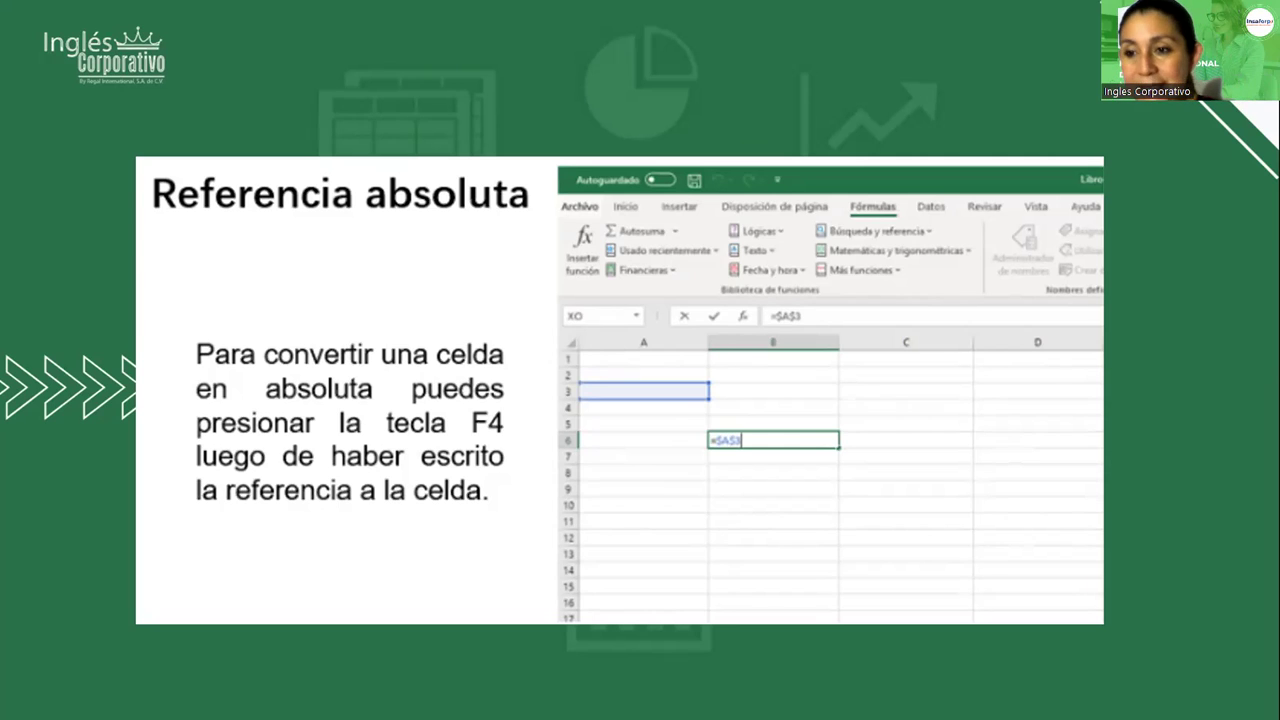
- Advance past the last slide to bring up the Referencias sheet in Excel
left_click(450, 131)
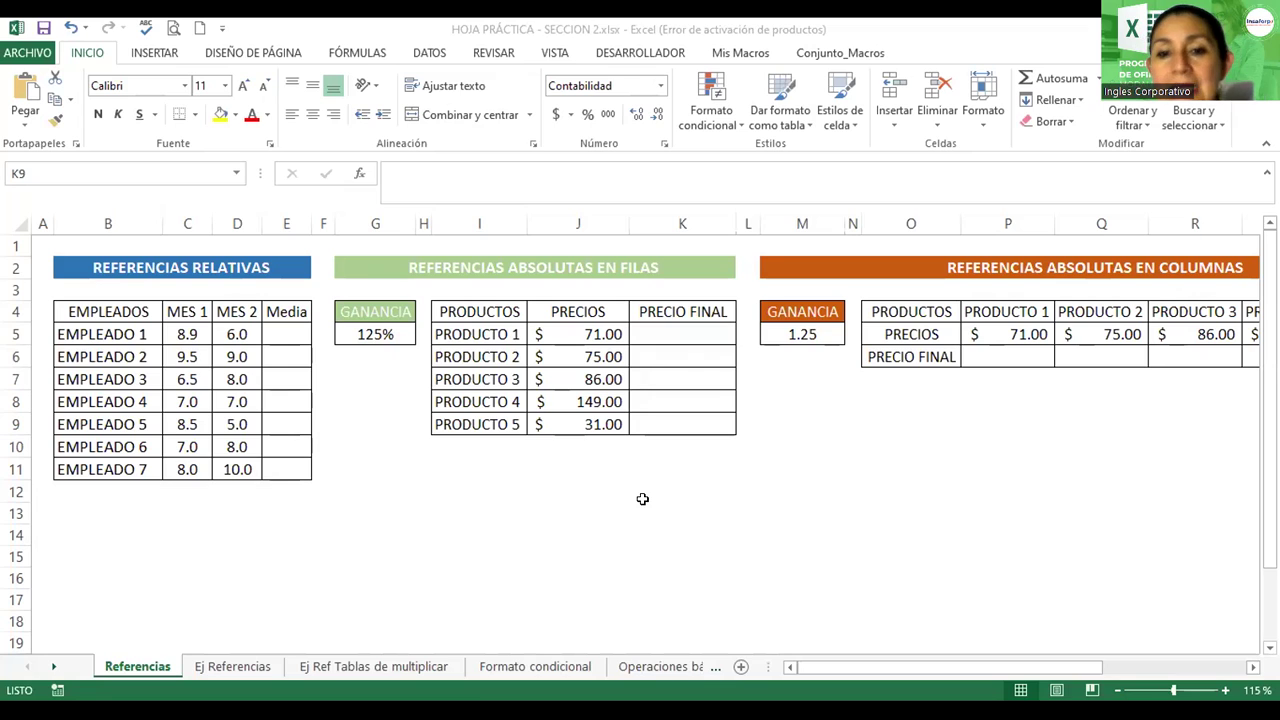
key("Up")
key("Up")
key("Up")
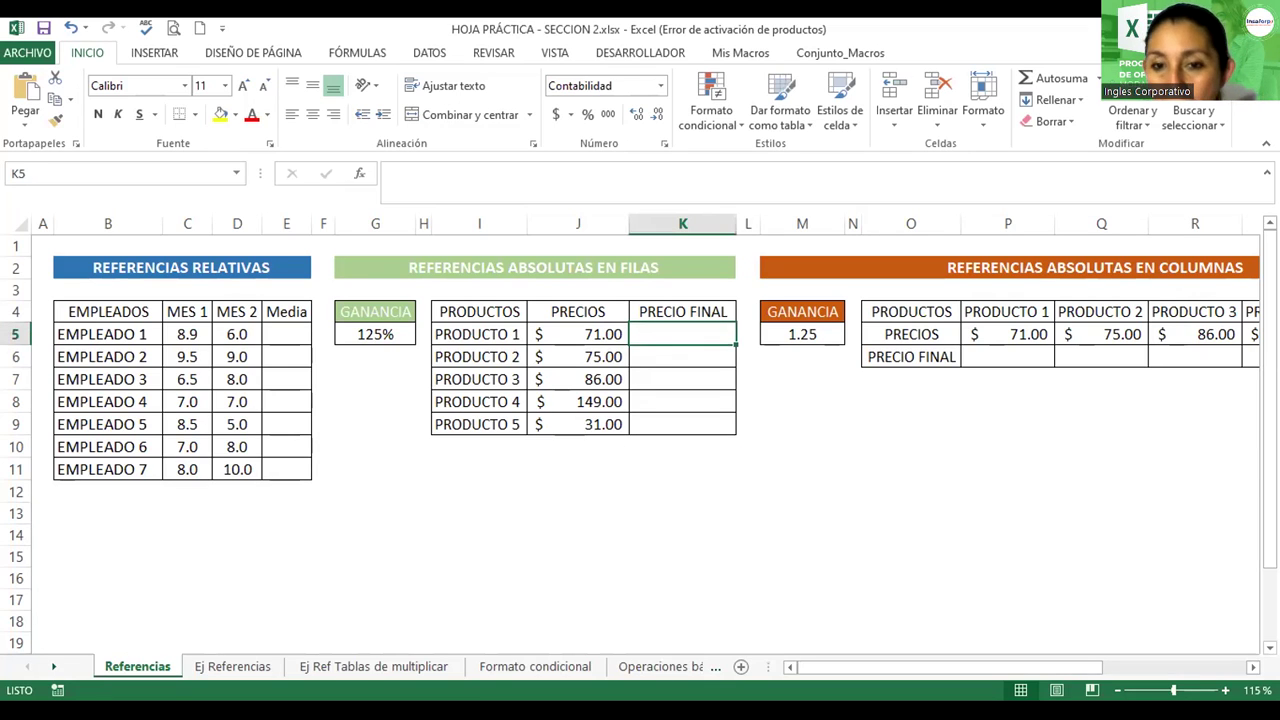
left_click(286, 401)
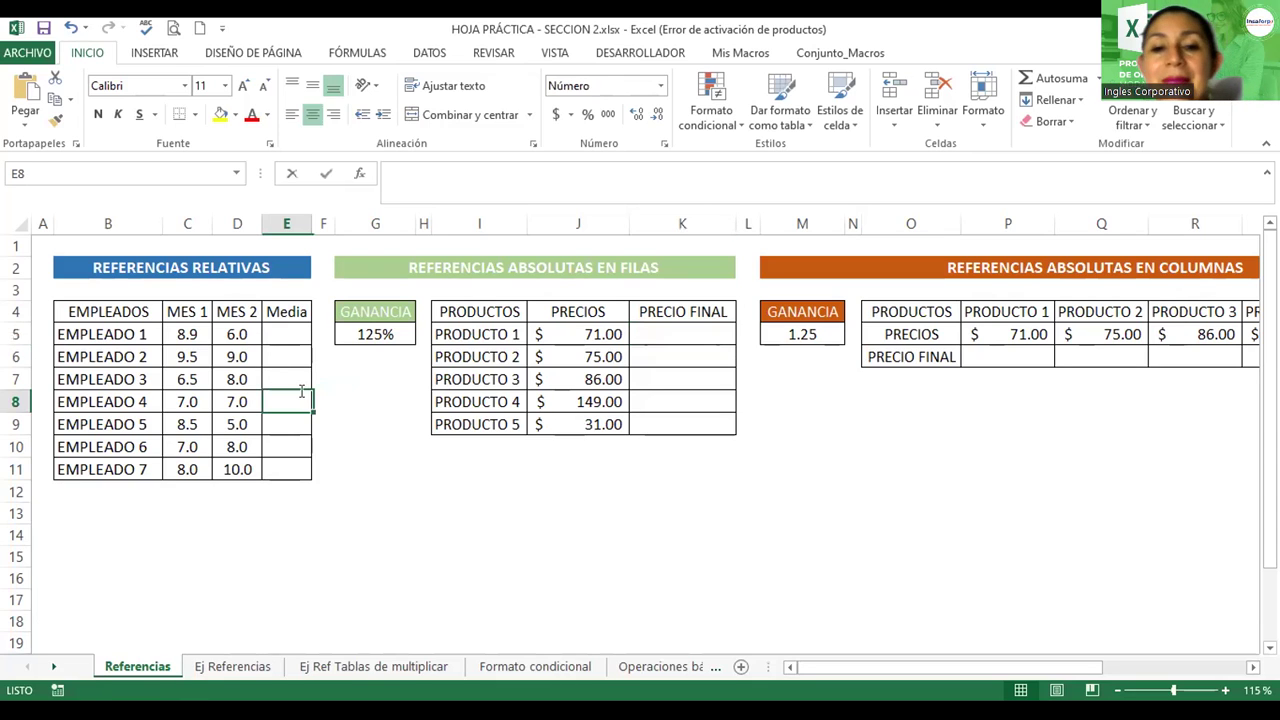
type("=")
double_click(371, 402)
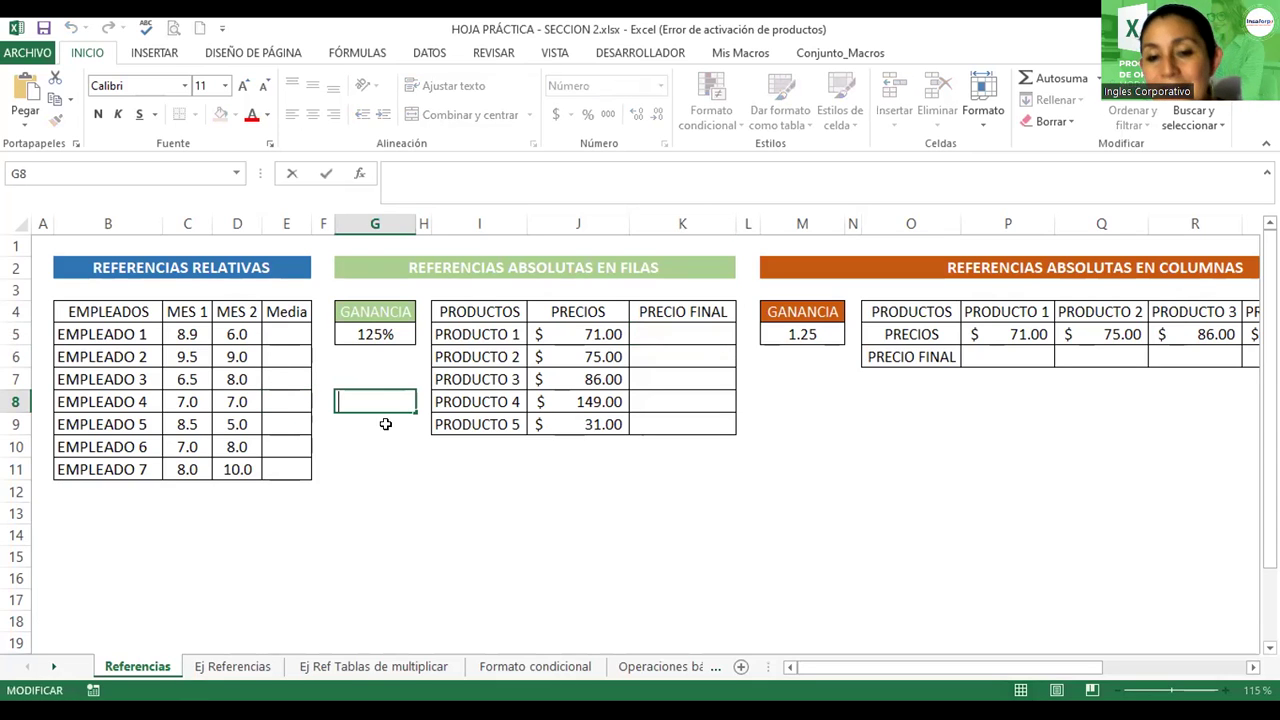
left_click(372, 437)
key("Up")
key("Up")
key("Up")
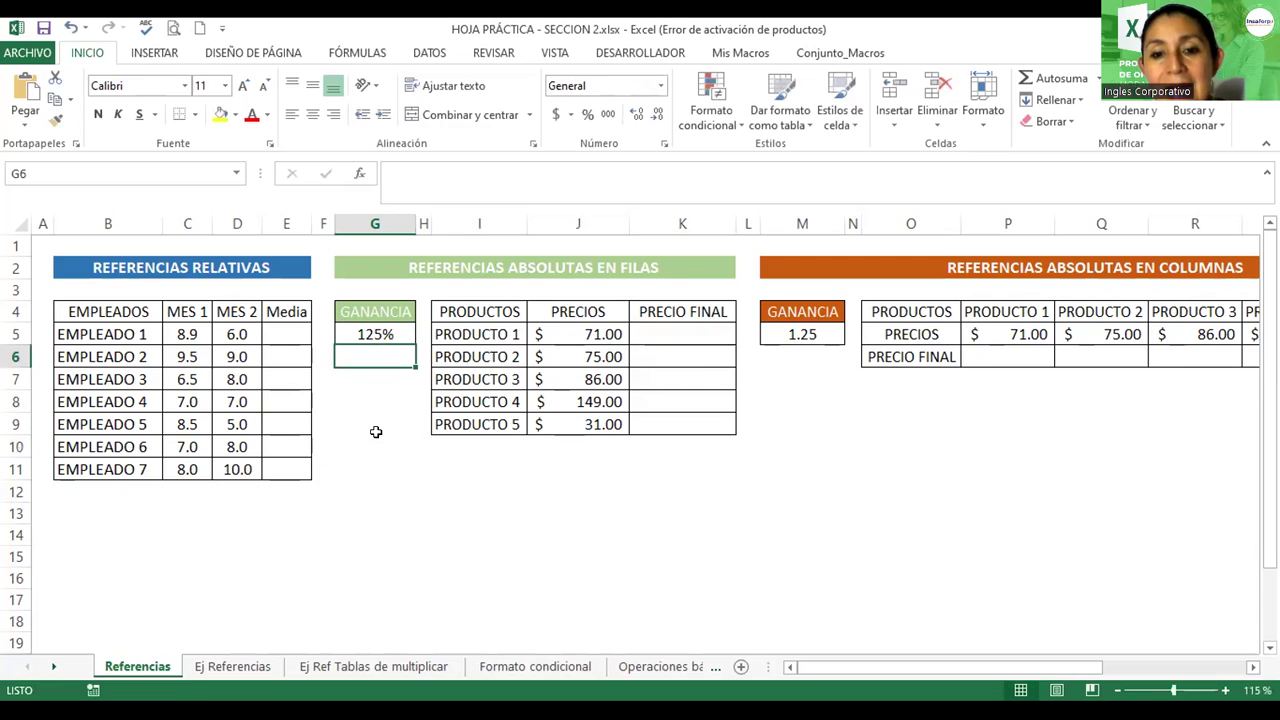
scroll(371, 434, "up", 1)
scroll(375, 432, "up", 3)
scroll(671, 523, "up", 1)
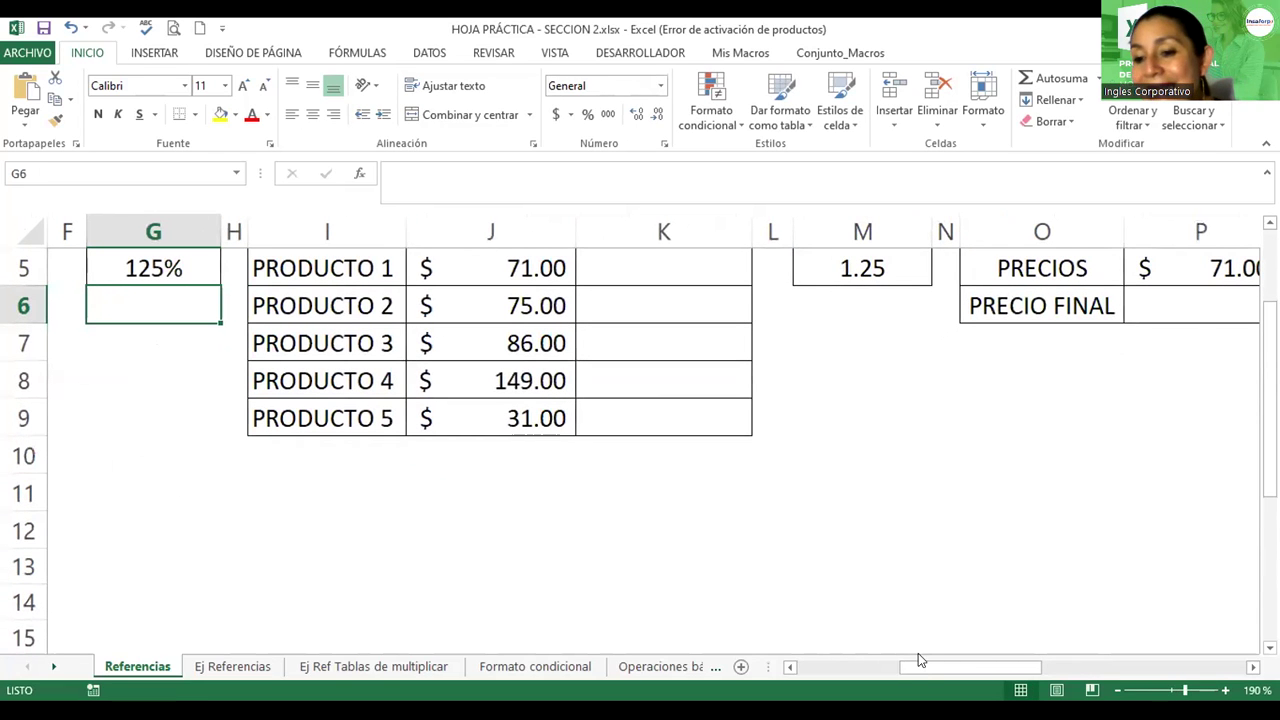
left_click_drag(923, 668, 790, 668)
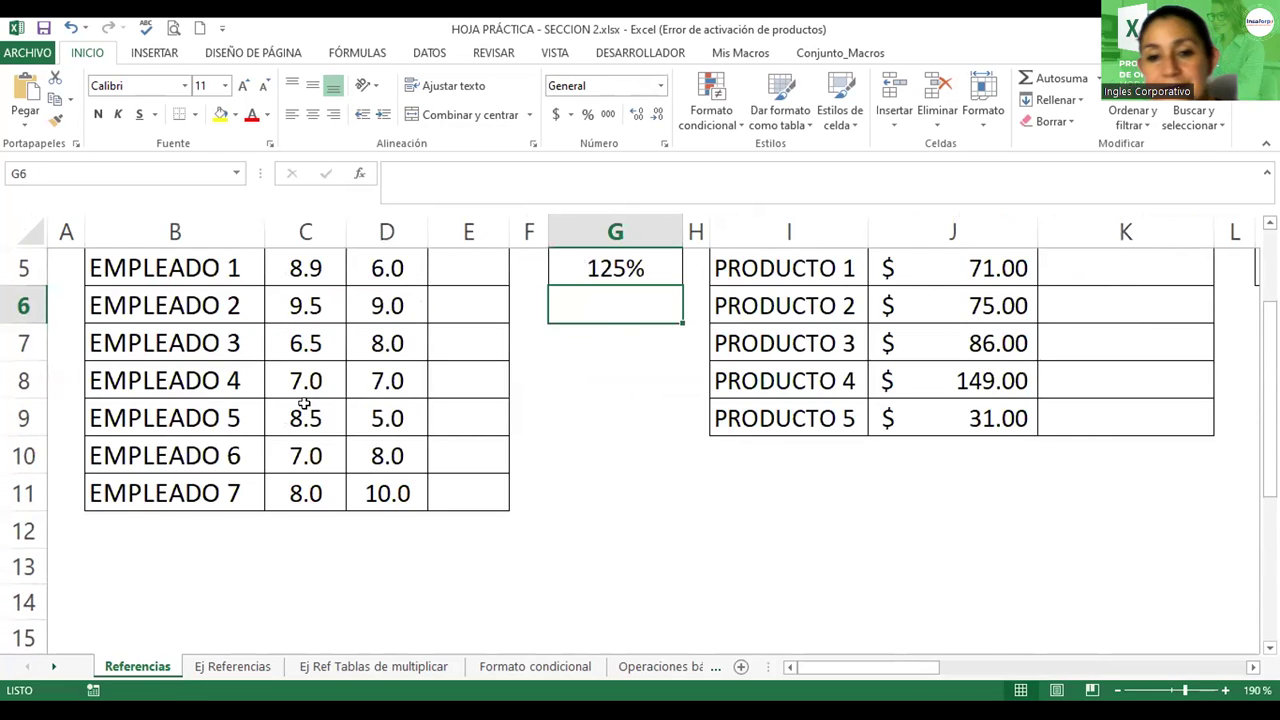
scroll(305, 405, "up", 2)
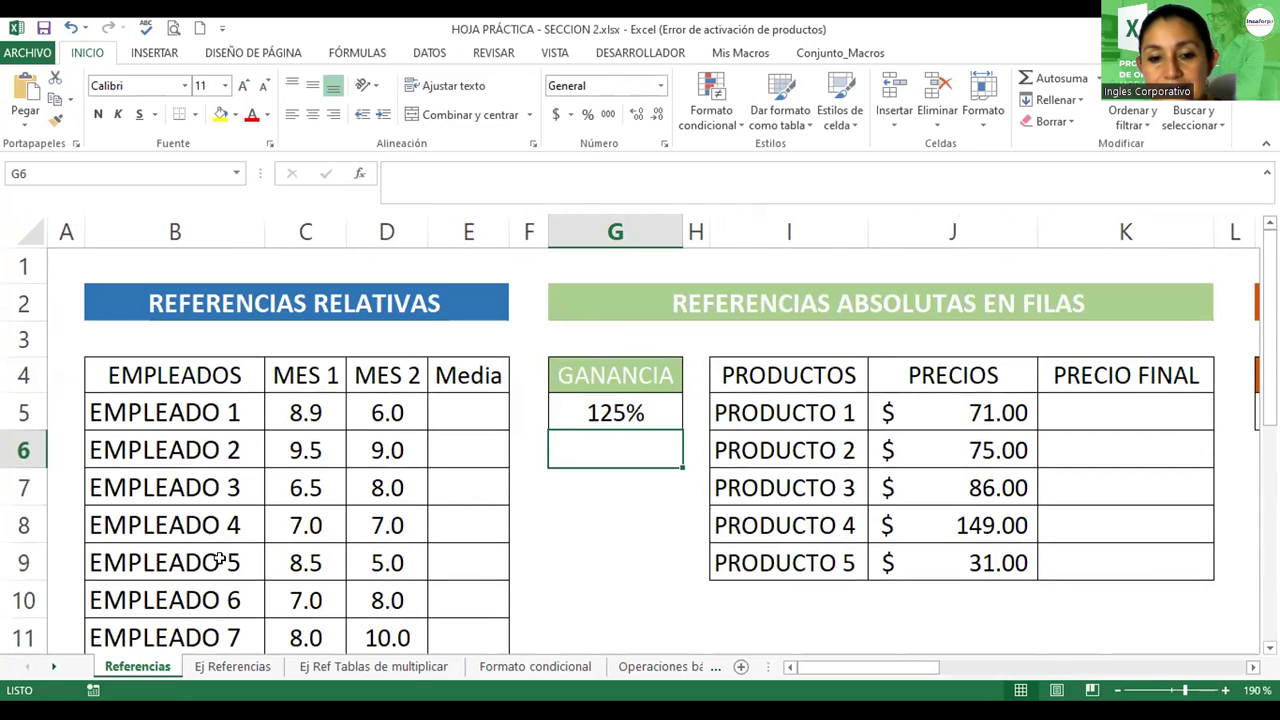
key("Down")
key("Down")
key("Down")
key("Left")
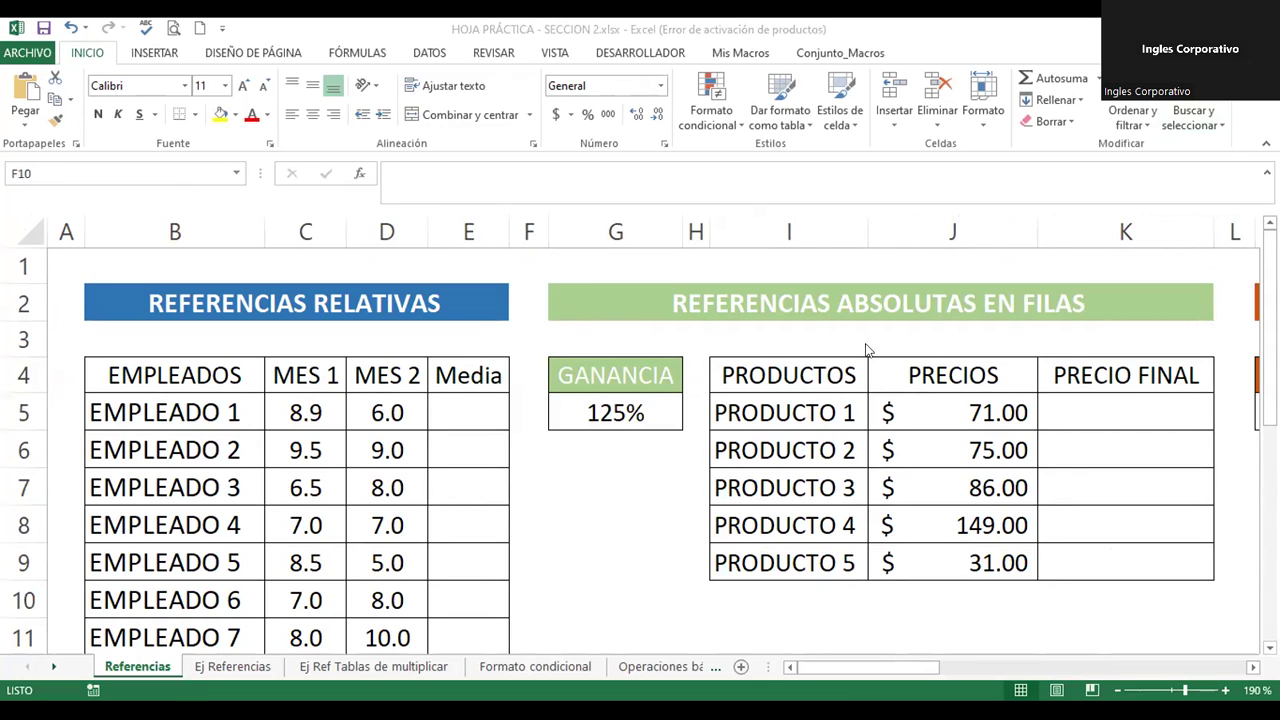
left_click(455, 405)
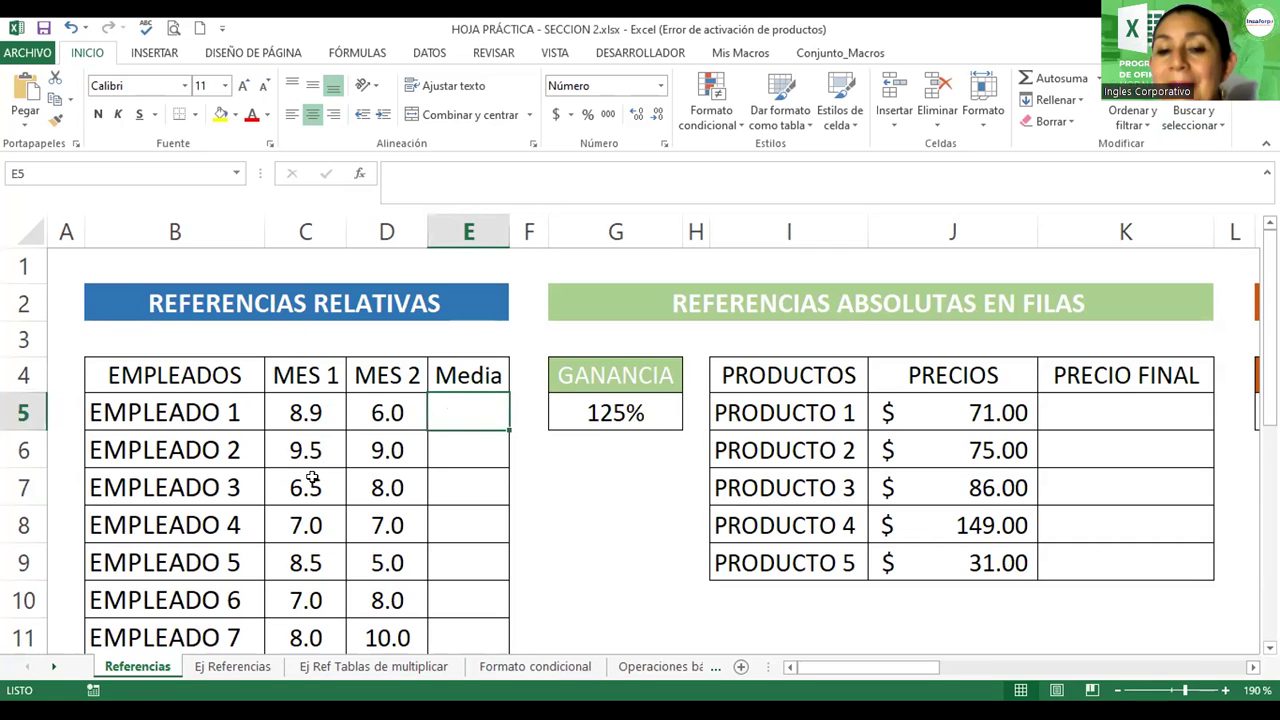
scroll(308, 482, "down", 1)
scroll(308, 470, "up", 1)
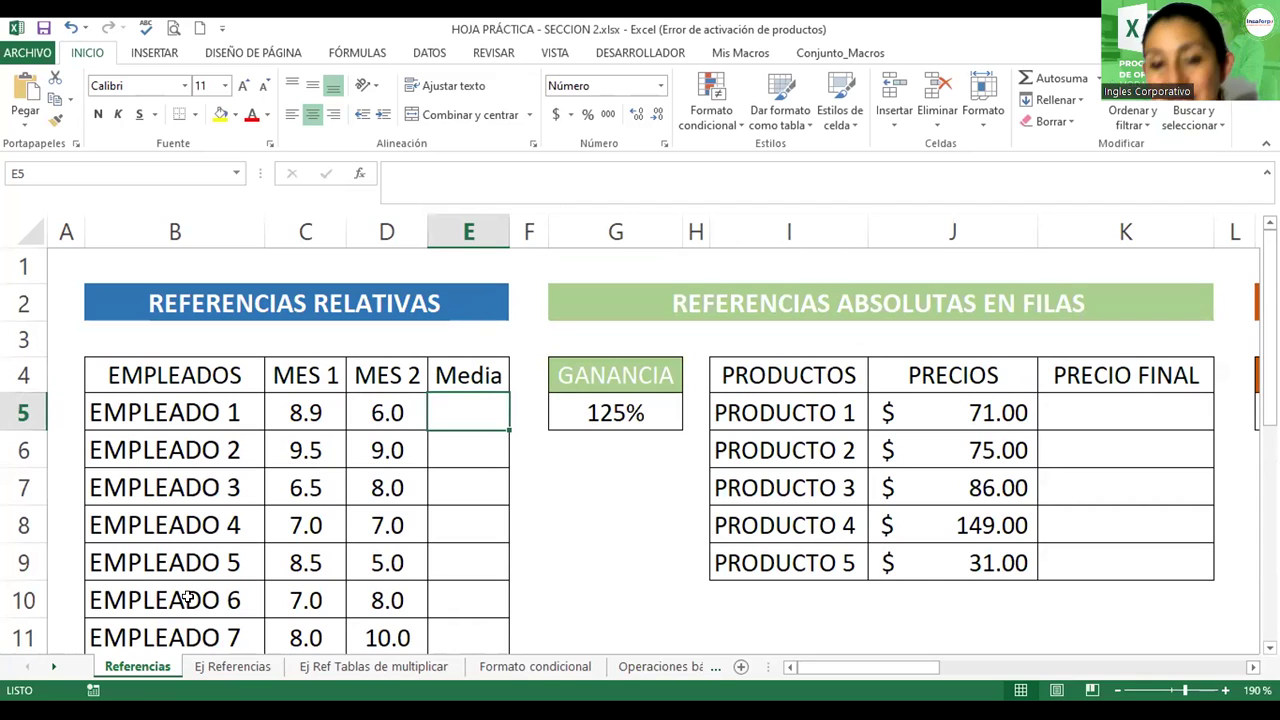
left_click(296, 419)
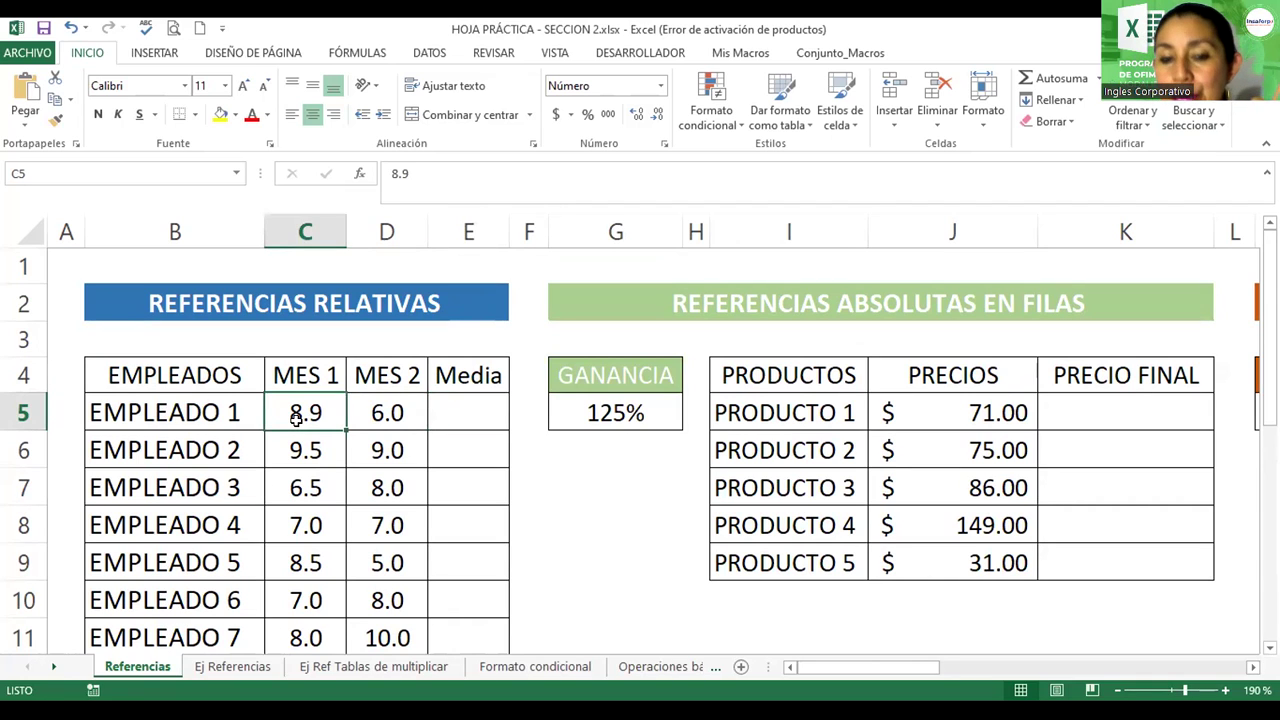
scroll(296, 445, "down", 1)
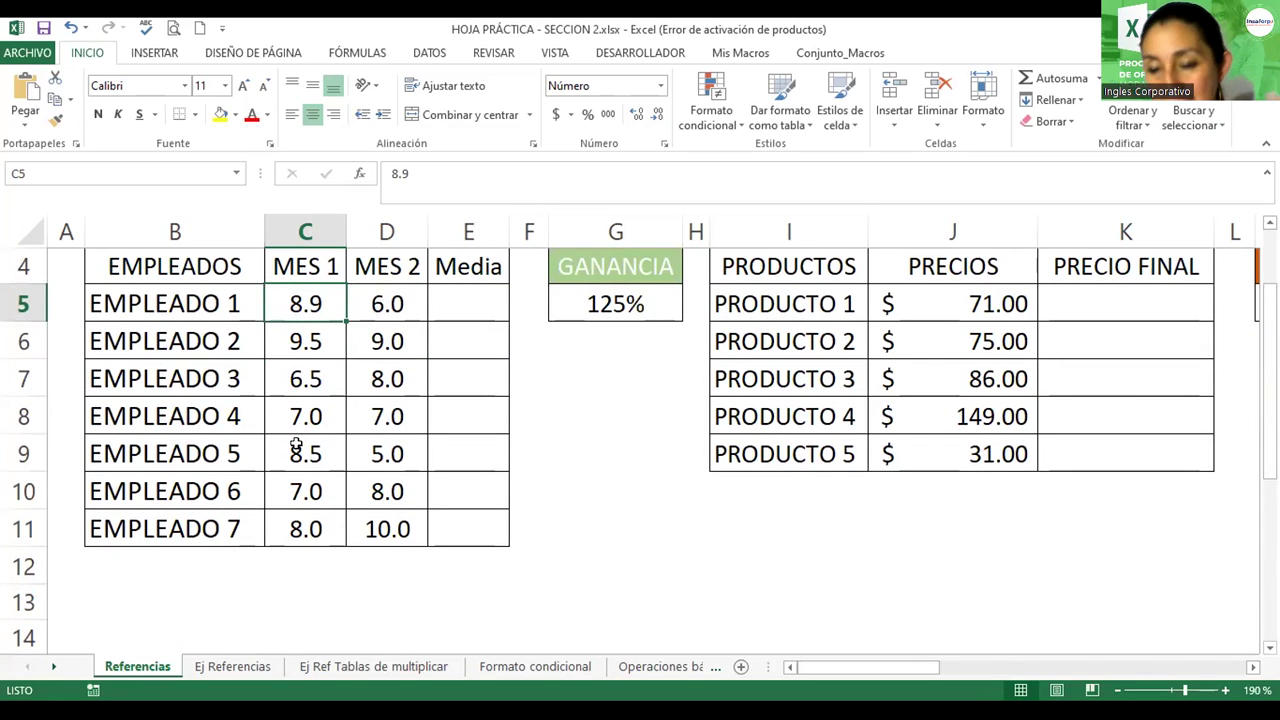
scroll(296, 445, "up", 1)
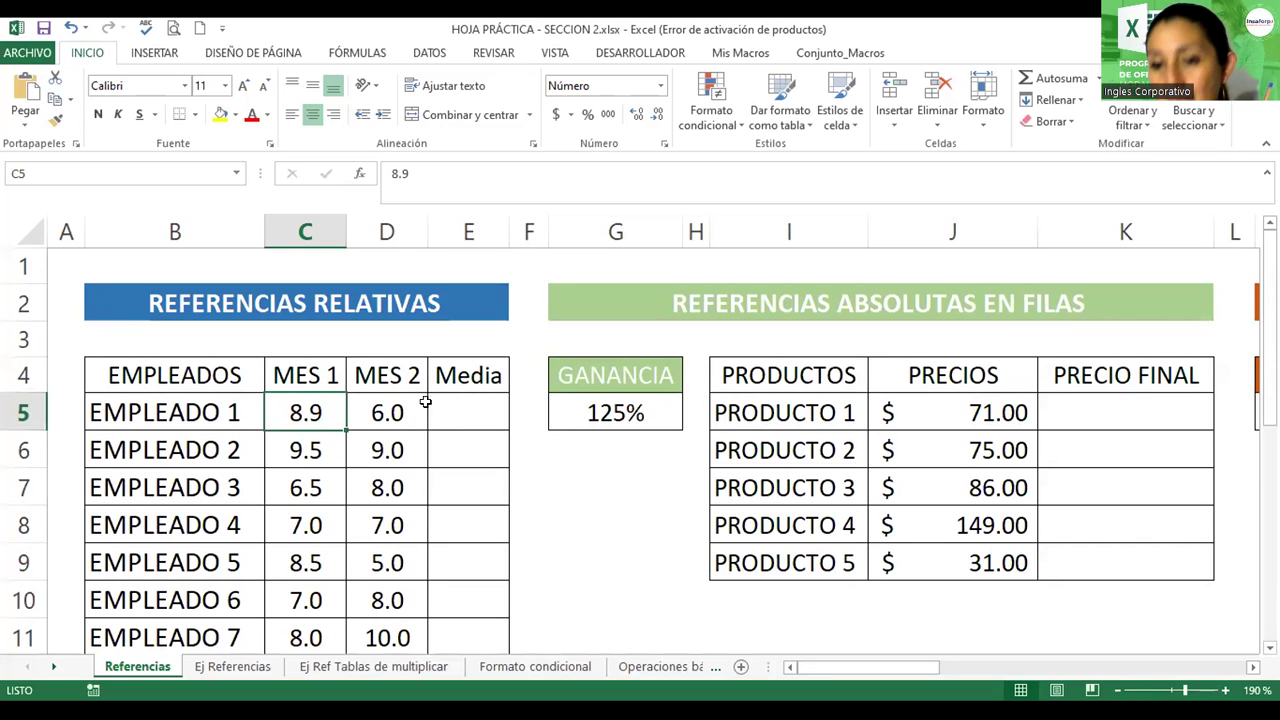
left_click(450, 413)
left_click(465, 450)
left_click(468, 487)
left_click(474, 537)
left_click(474, 563)
left_click(474, 600)
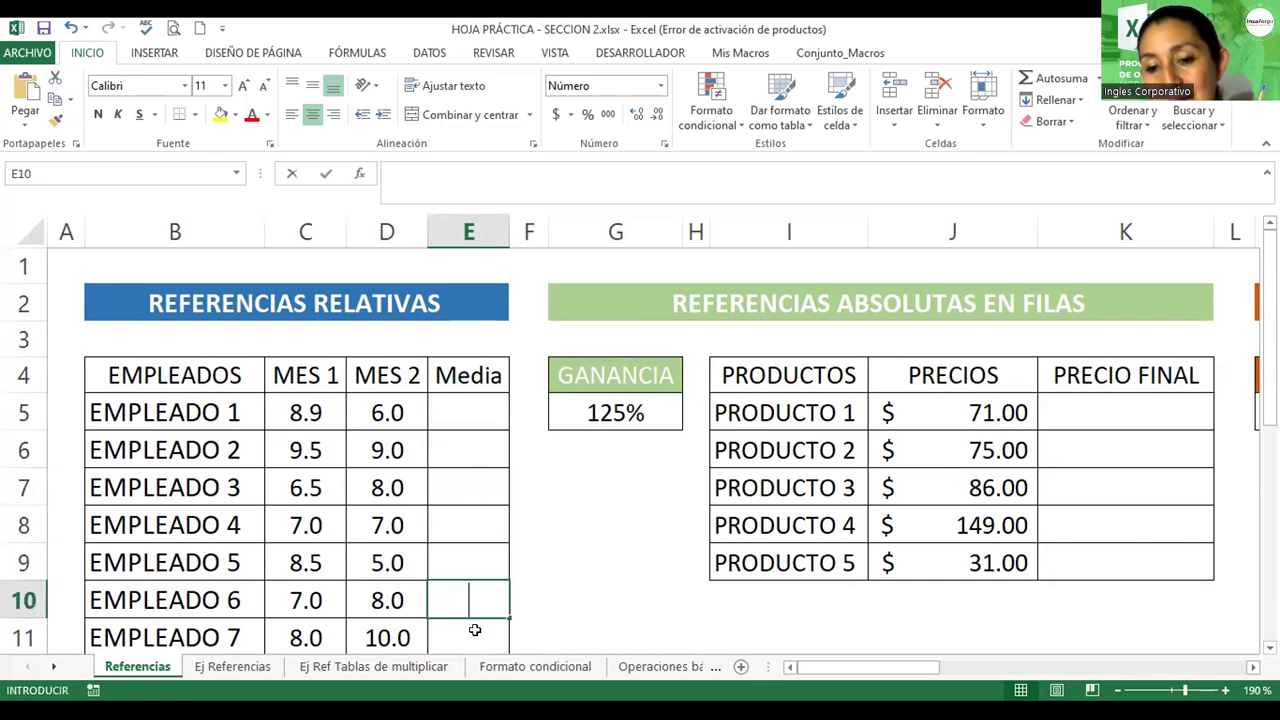
double_click(475, 630)
left_click(474, 400)
left_click(475, 360)
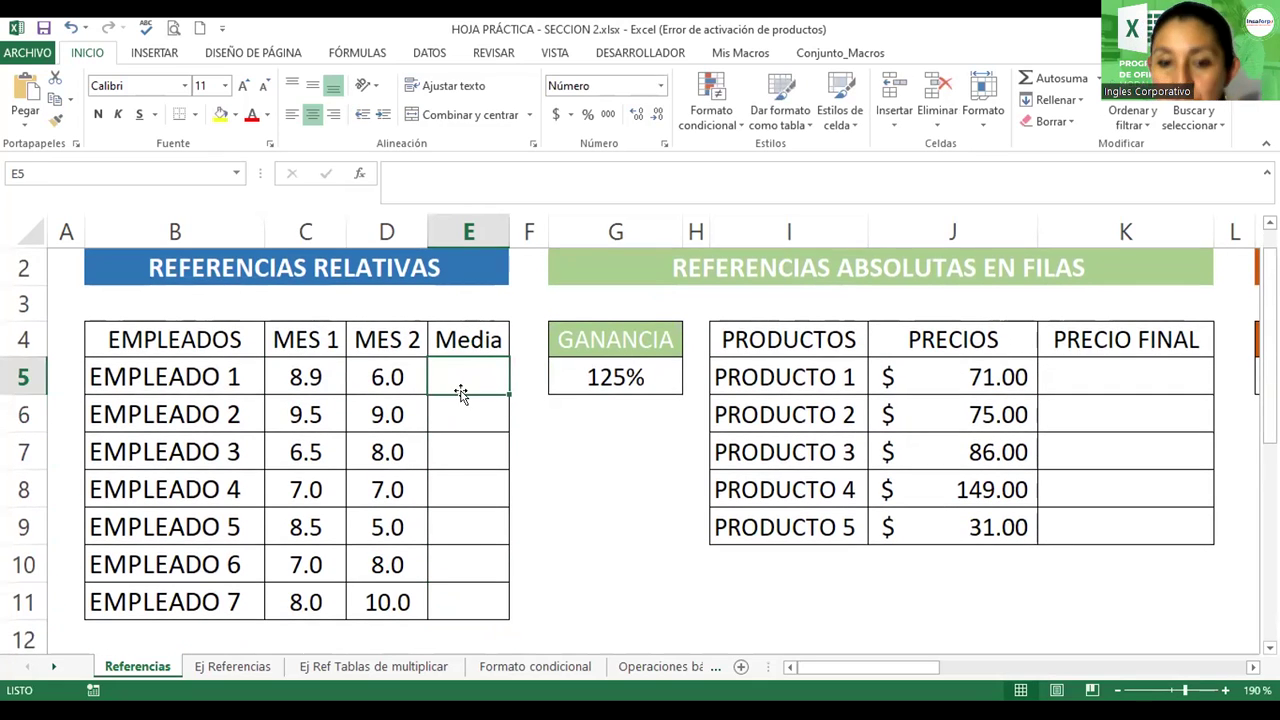
left_click(303, 376)
left_click(362, 376)
left_click(314, 376)
left_click(372, 377)
double_click(460, 377)
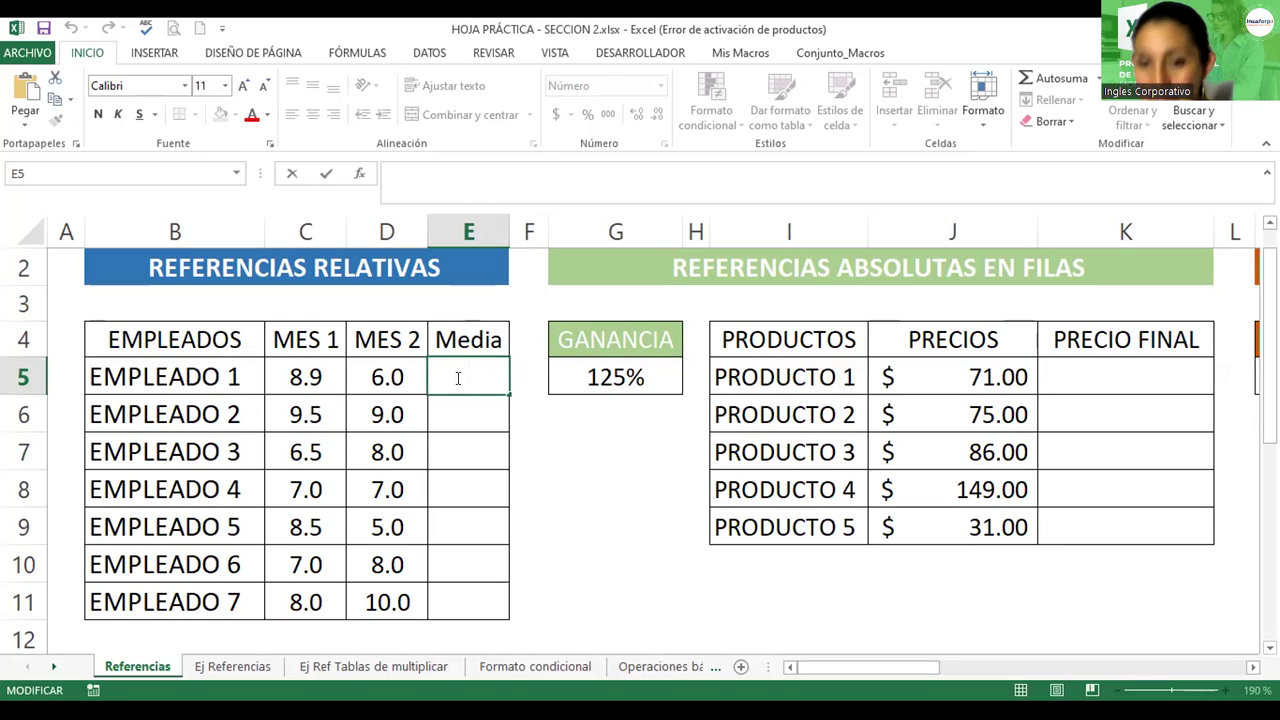
- Enter =PROMEDIO(C5:D5) in E5 to average EMPLEADO 1's MES 1 and MES 2
type("=")
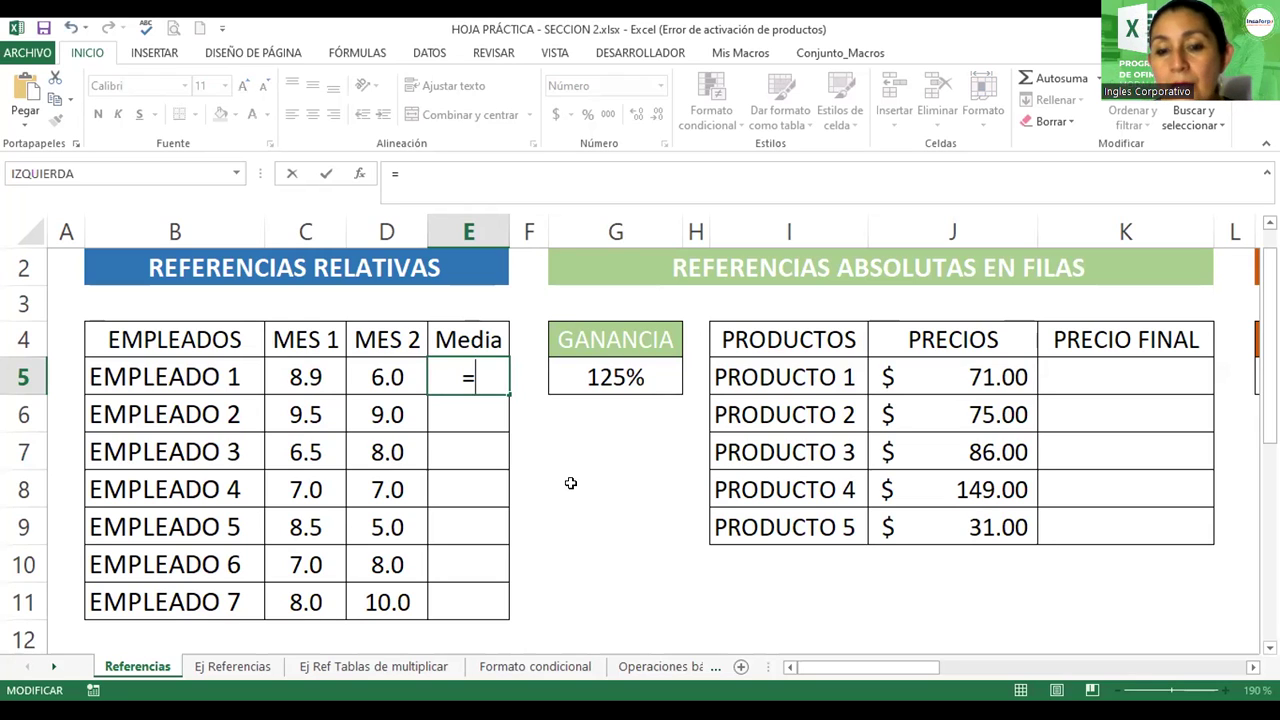
type("p")
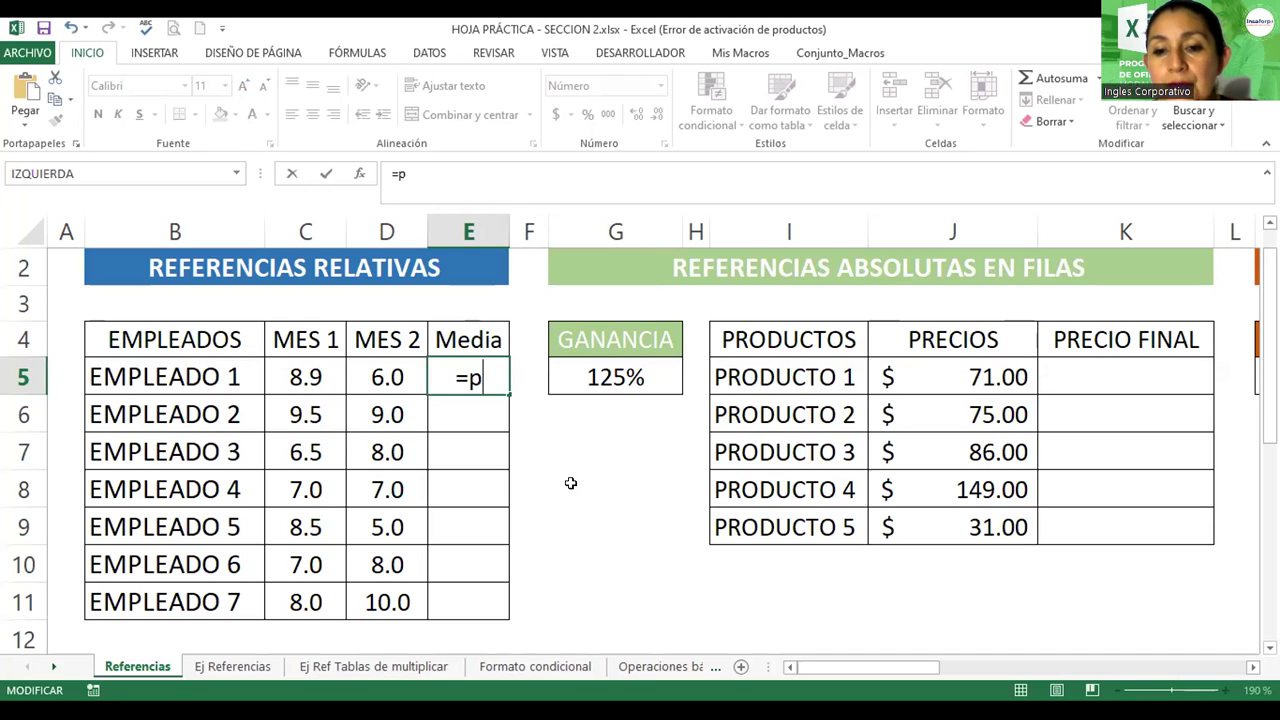
type("romedio")
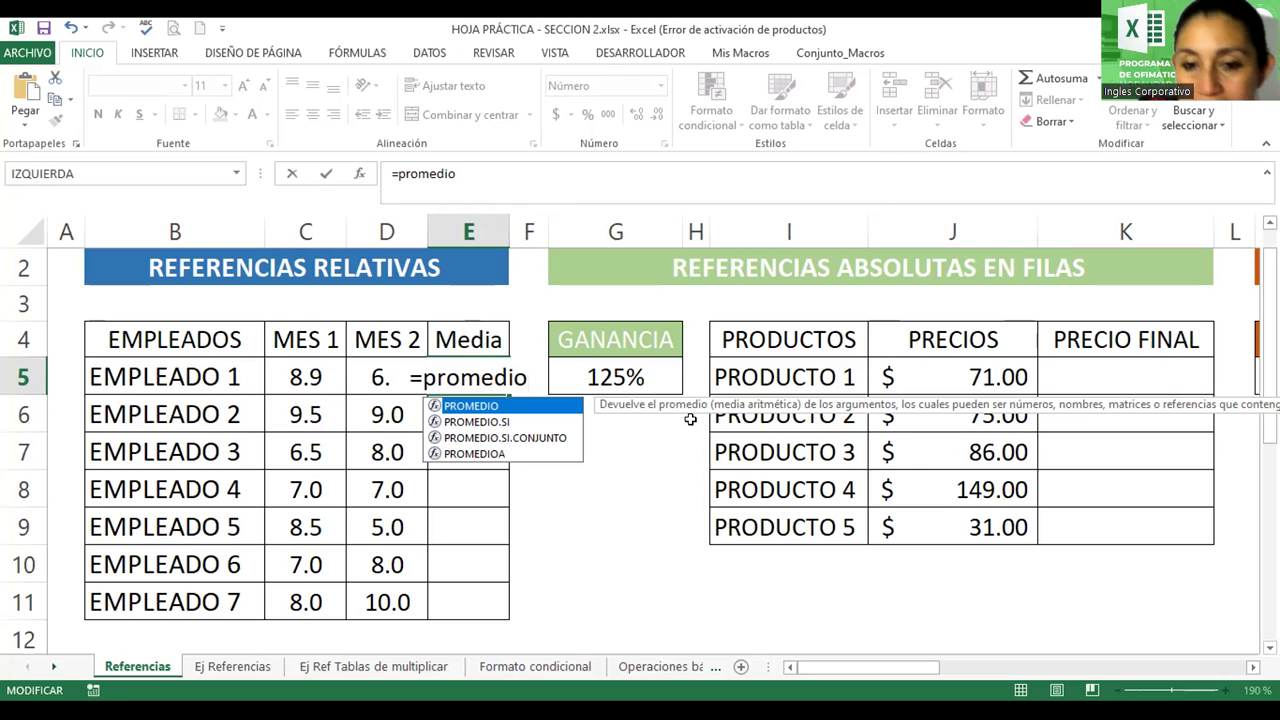
type("(")
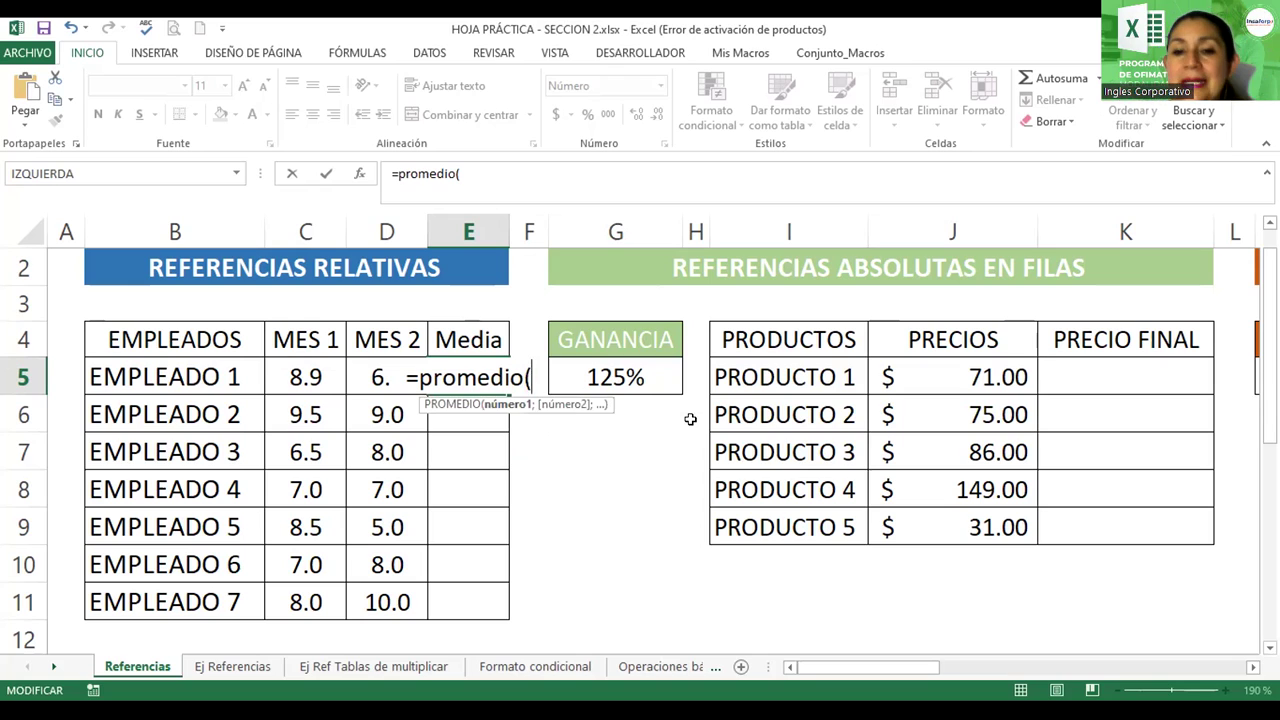
left_click(284, 373)
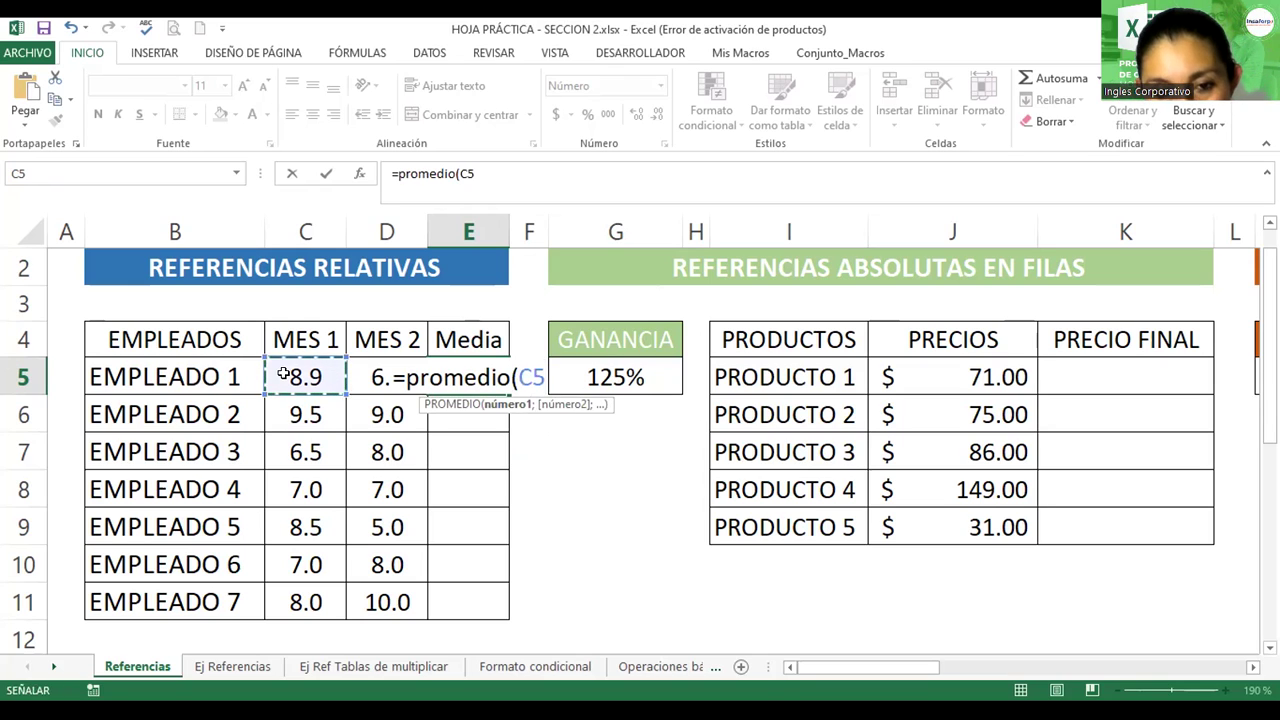
left_click_drag(342, 362, 354, 363)
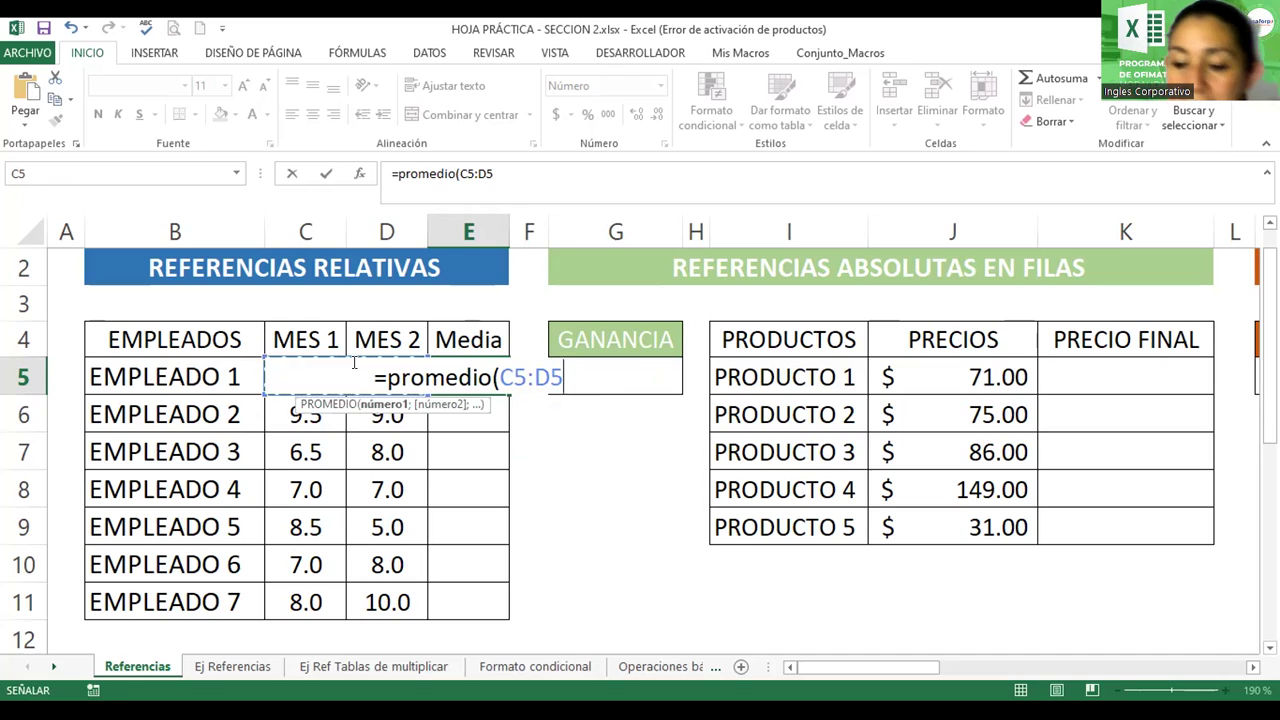
type(")")
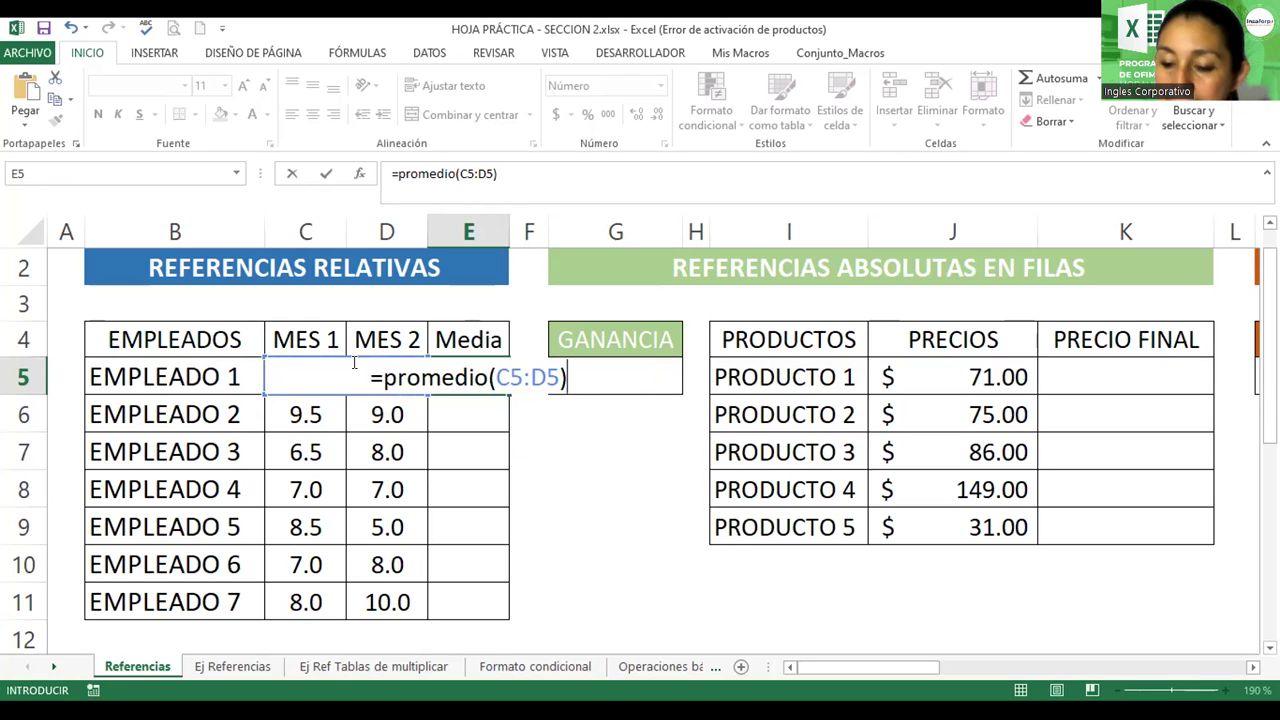
key("Return")
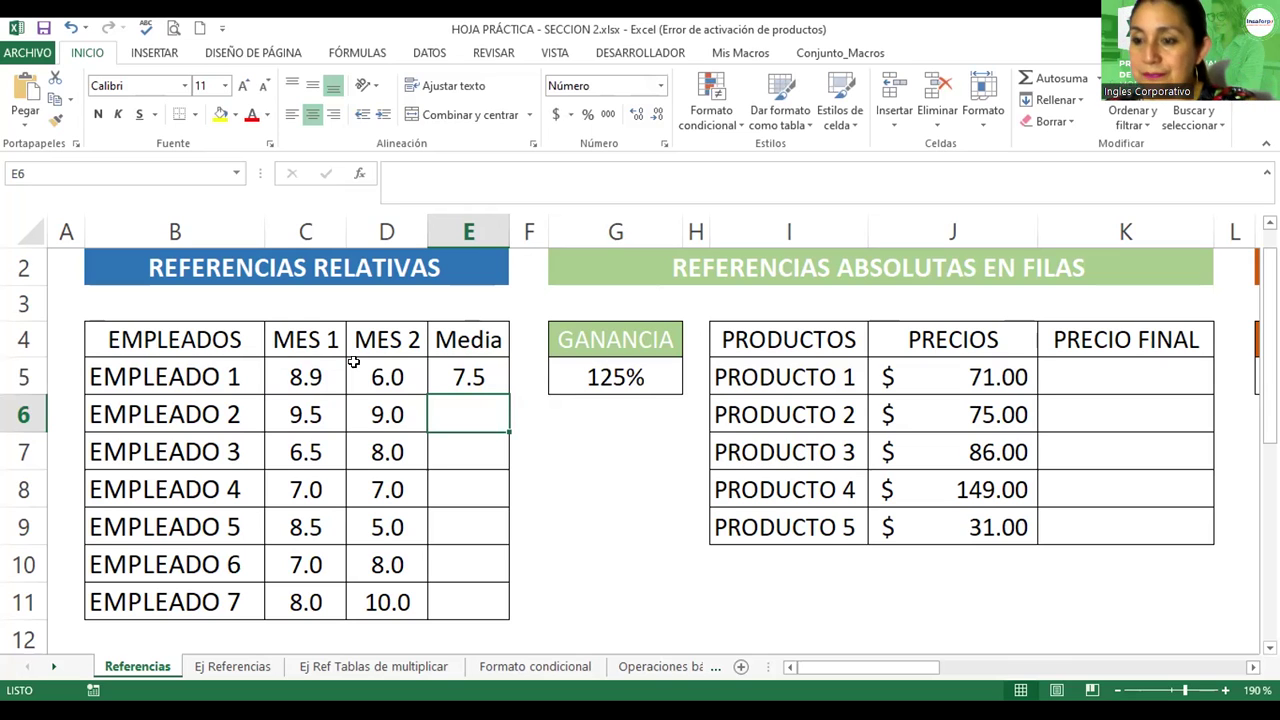
left_click(451, 364)
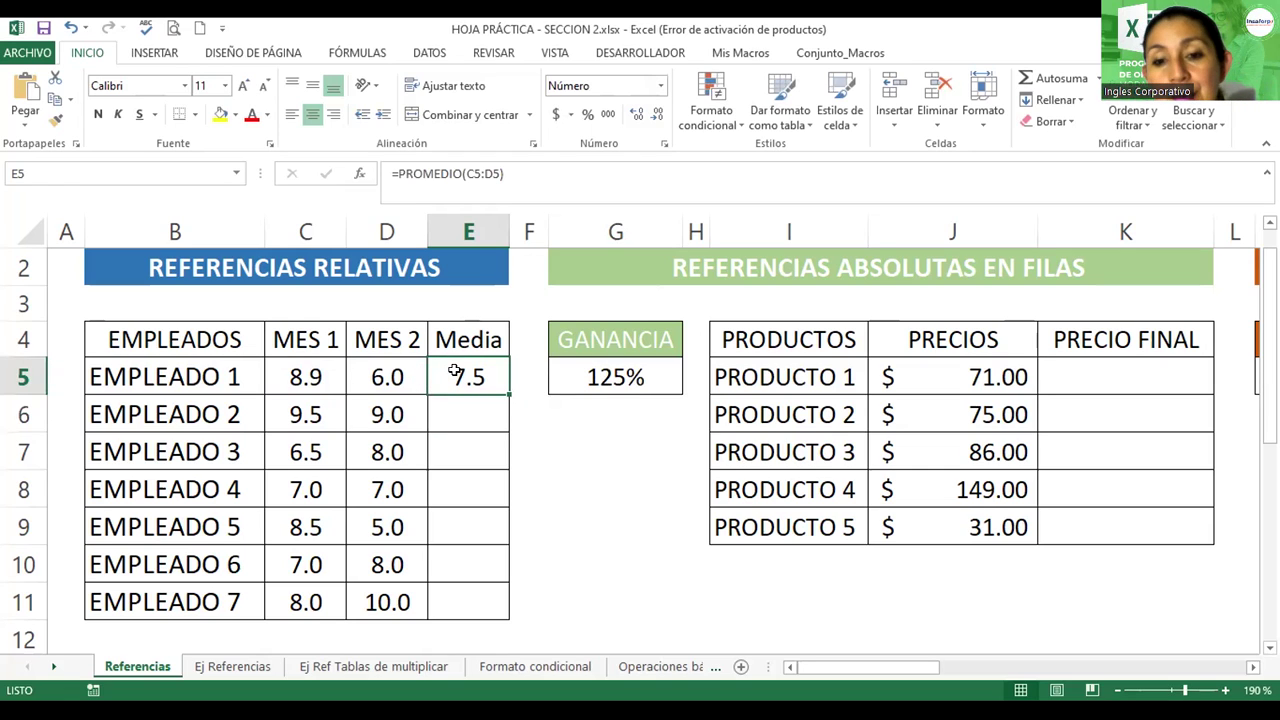
double_click(455, 372)
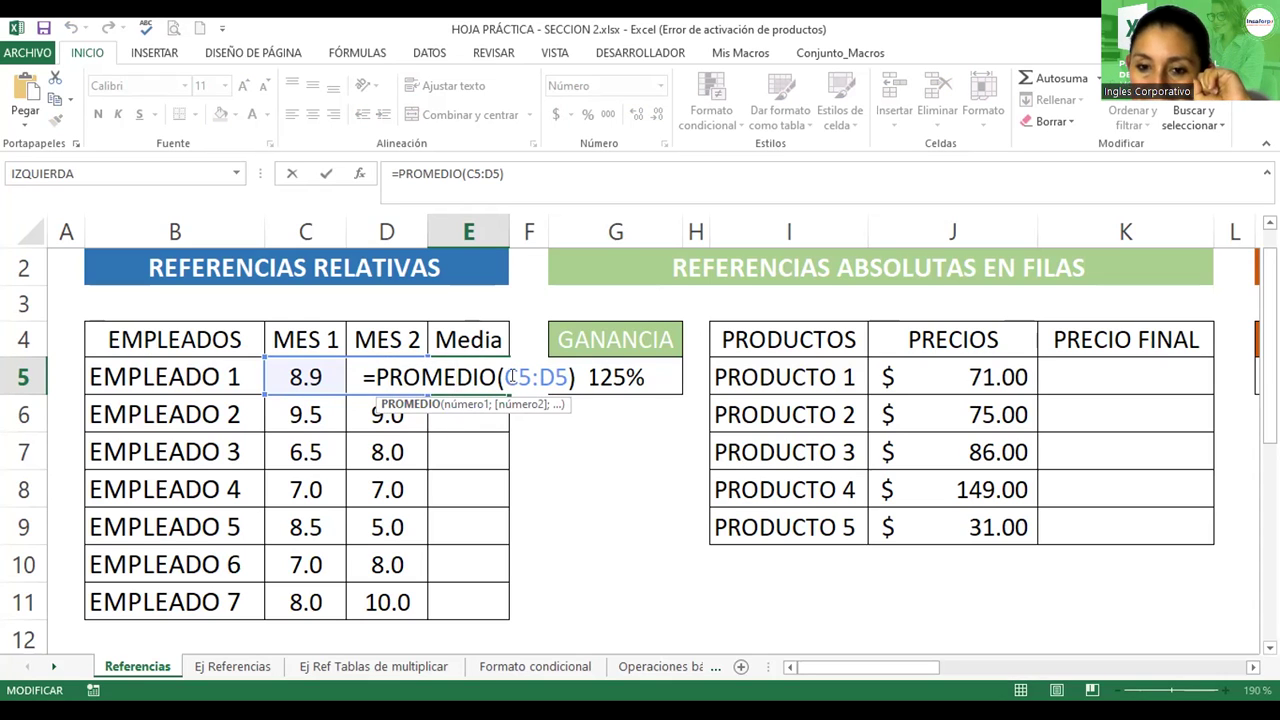
key("Return")
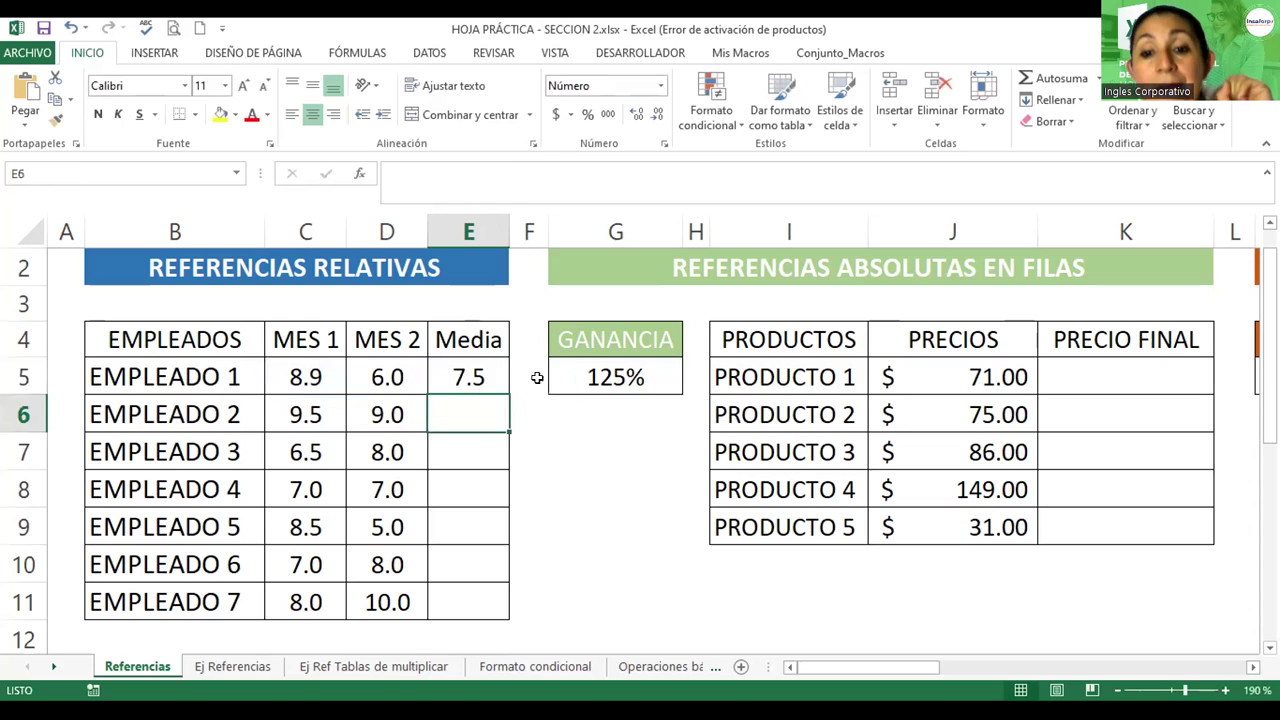
left_click(495, 378)
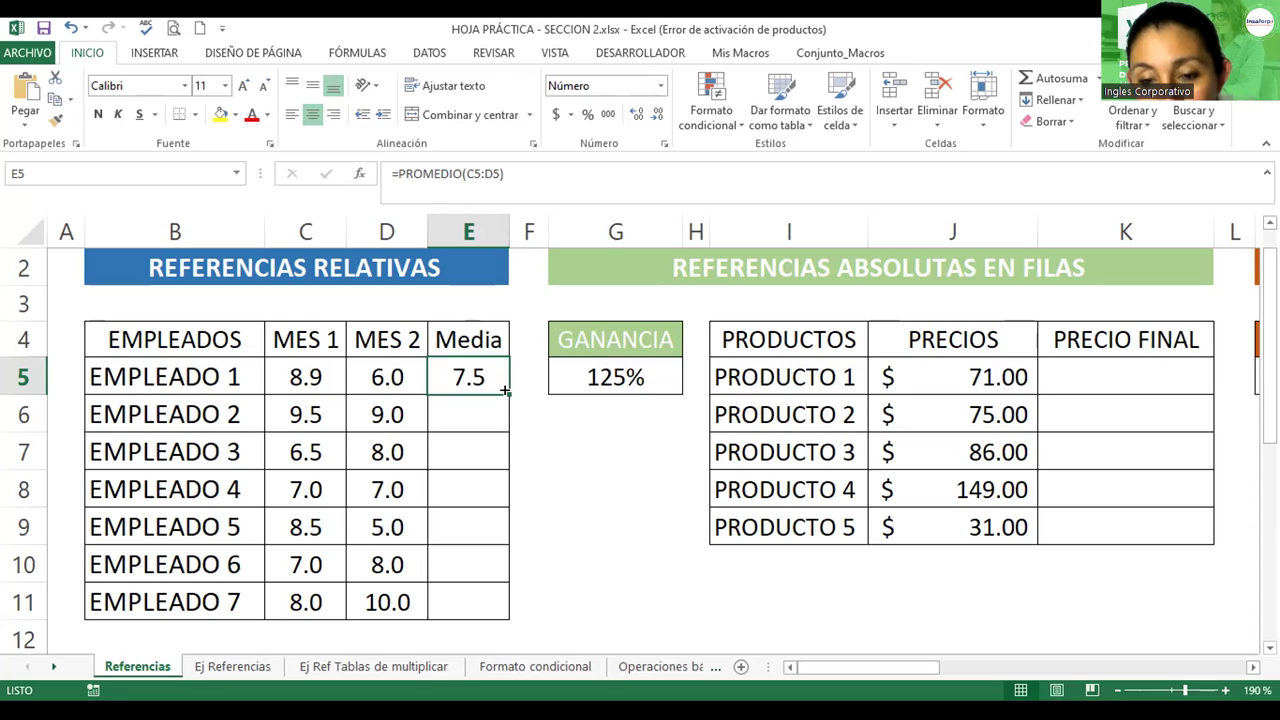
- Fill E5's average formula down the Media column to E11
left_click_drag(506, 392, 503, 513)
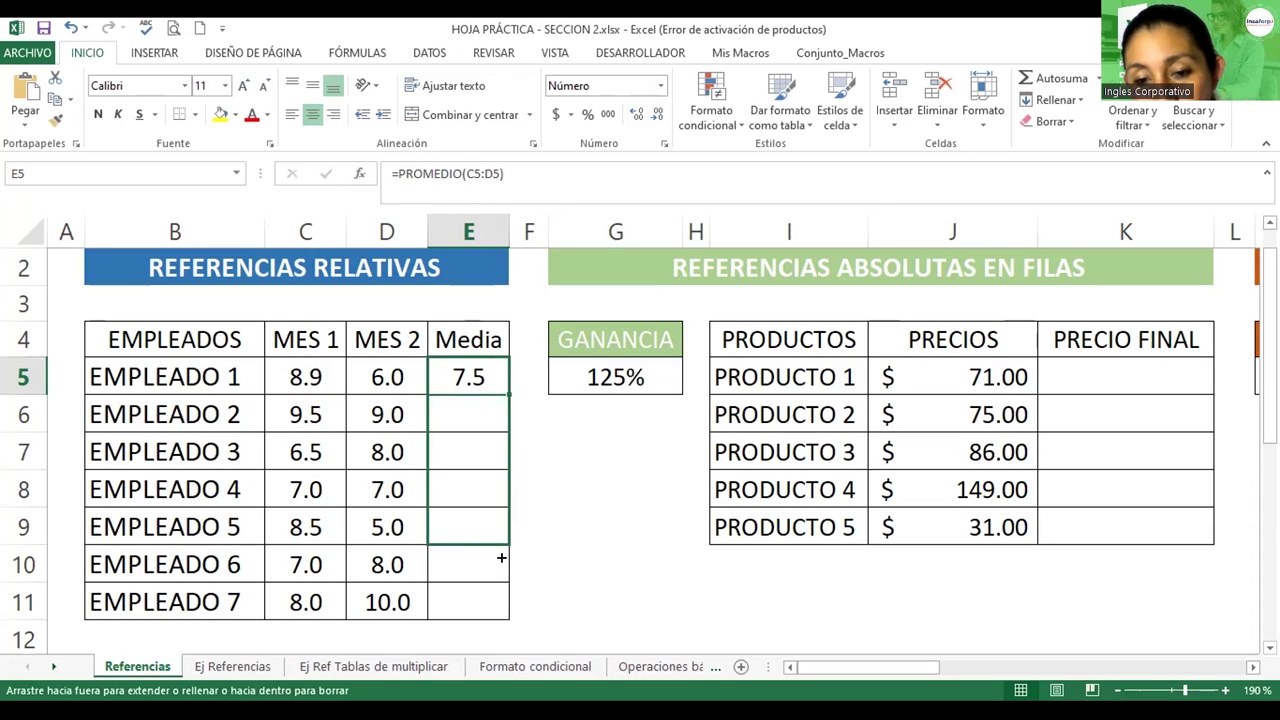
left_click_drag(503, 513, 506, 619)
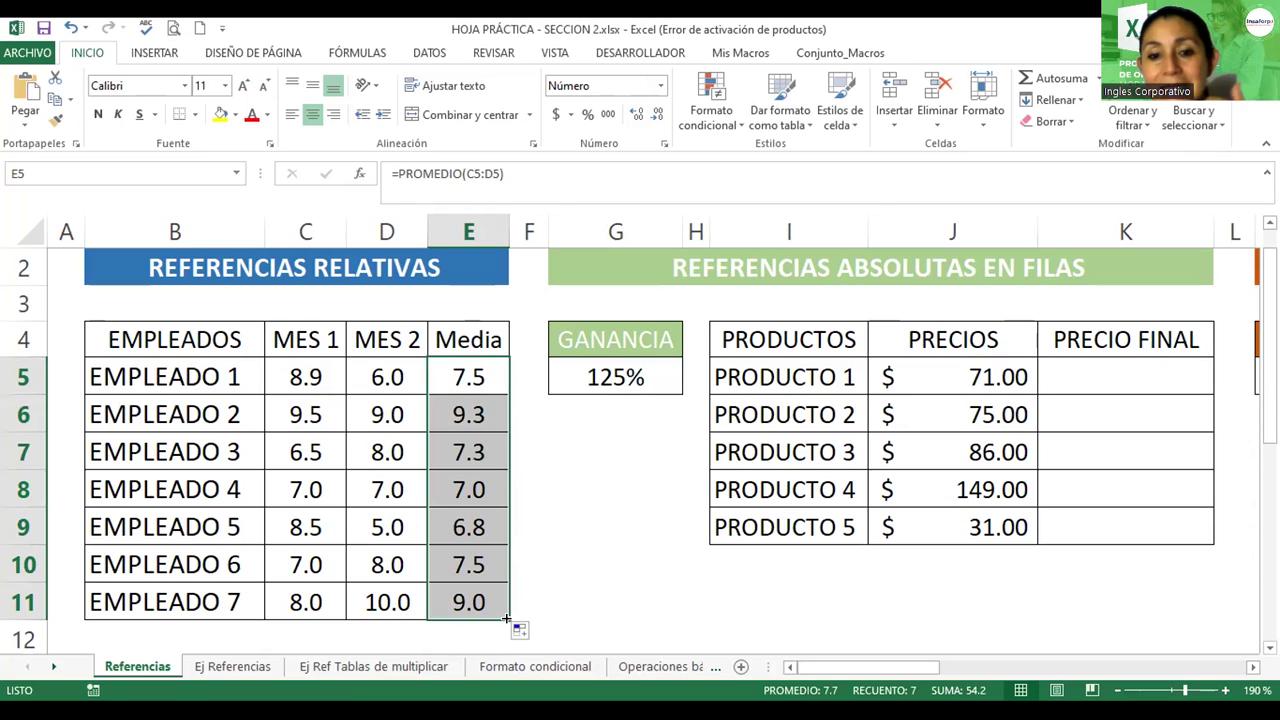
- Check that the copied PROMEDIO formulas in E6 through E10 reference their own rows
double_click(488, 420)
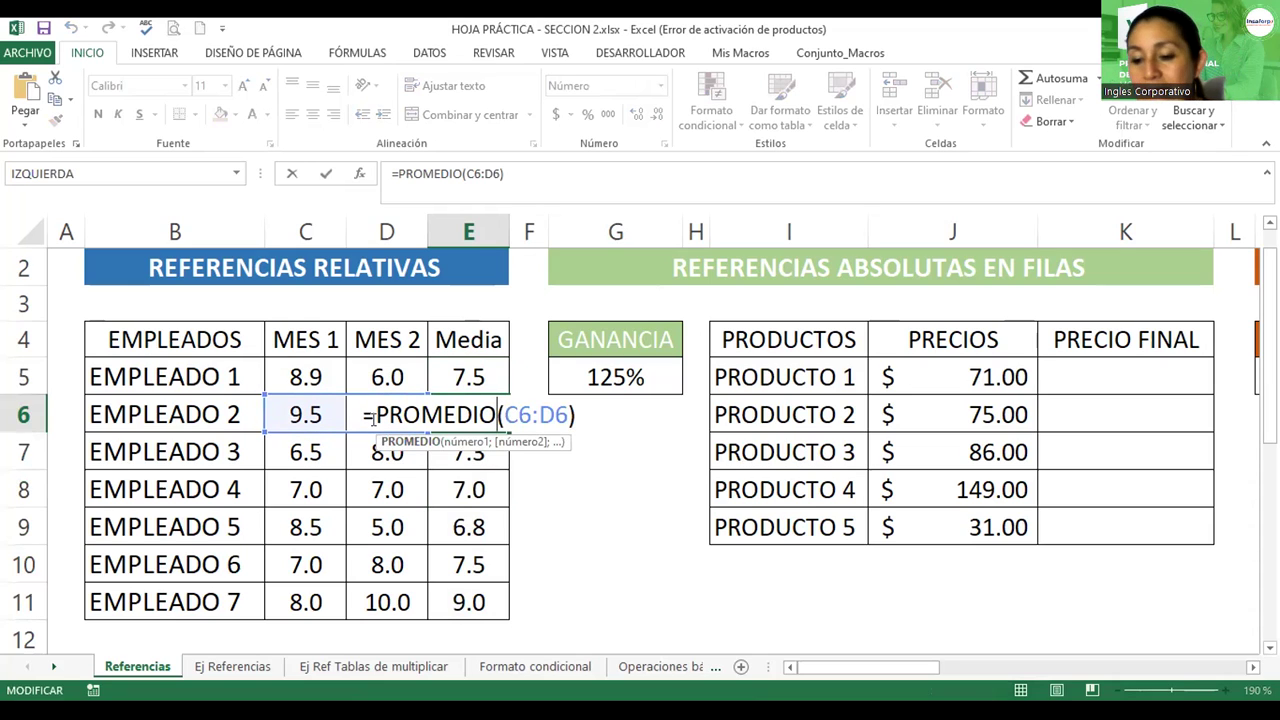
key("Return")
double_click(457, 451)
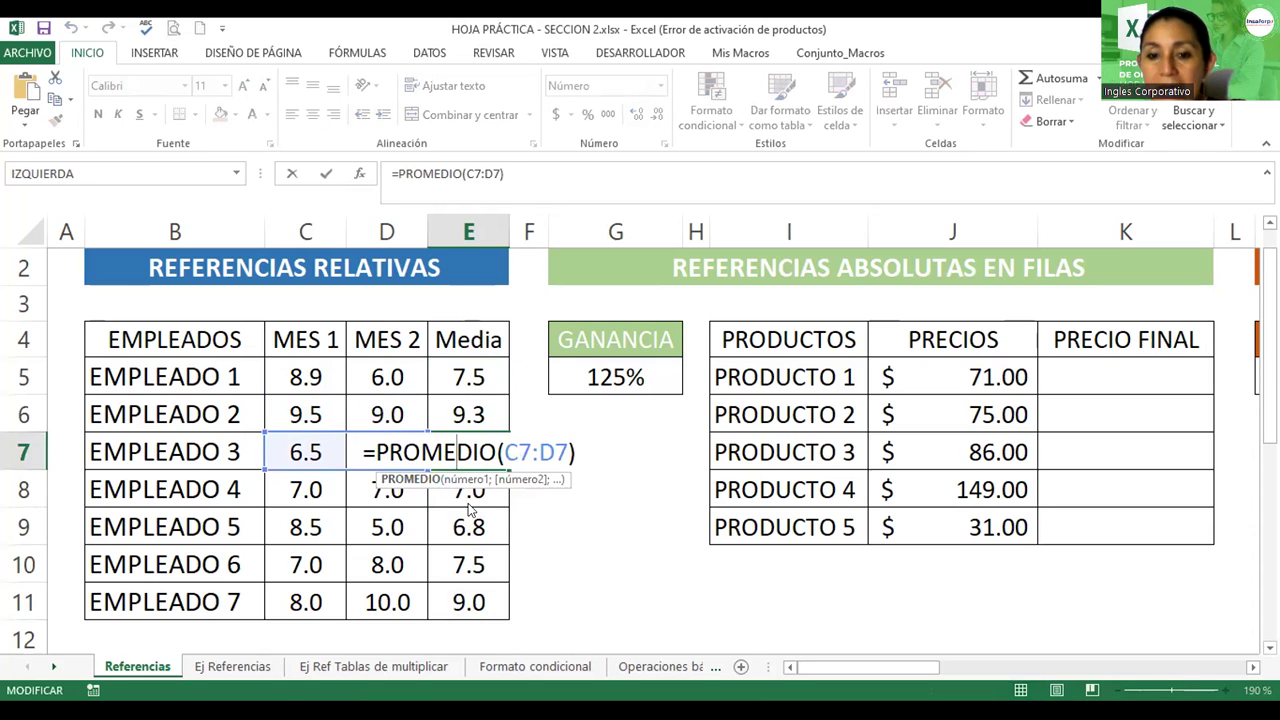
left_click(470, 600)
left_click(467, 483)
double_click(467, 483)
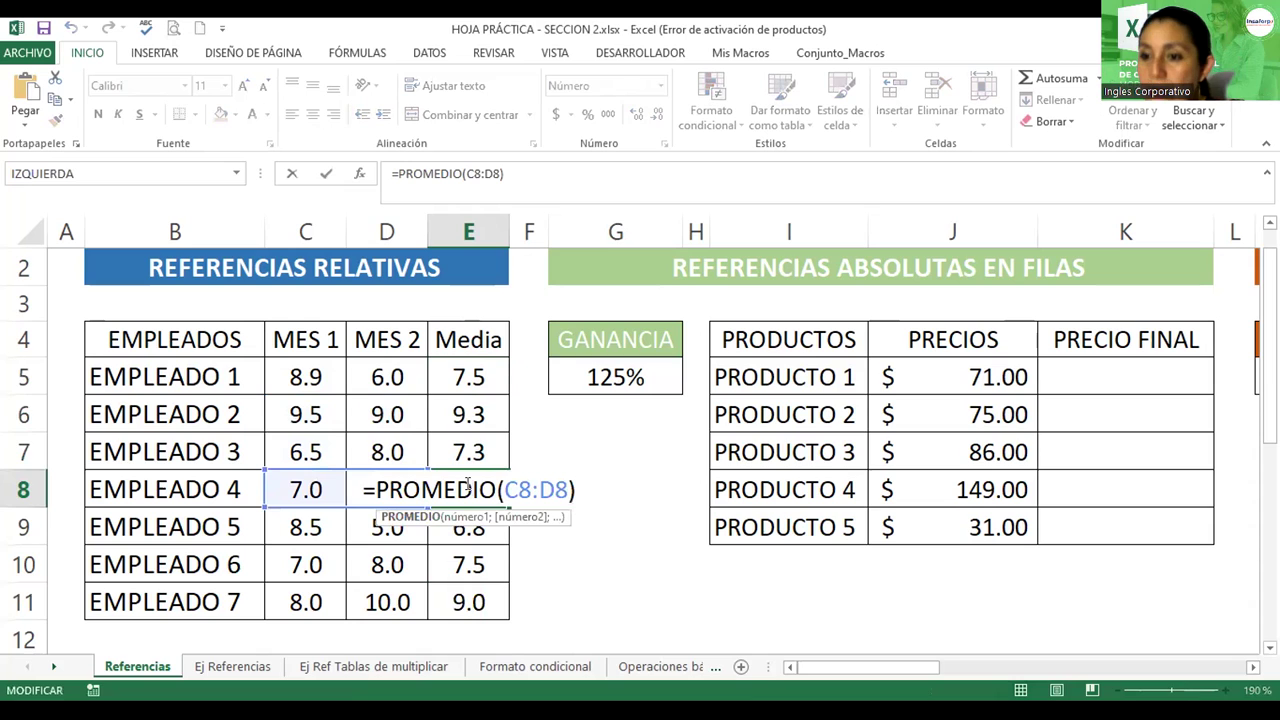
key("Return")
double_click(467, 521)
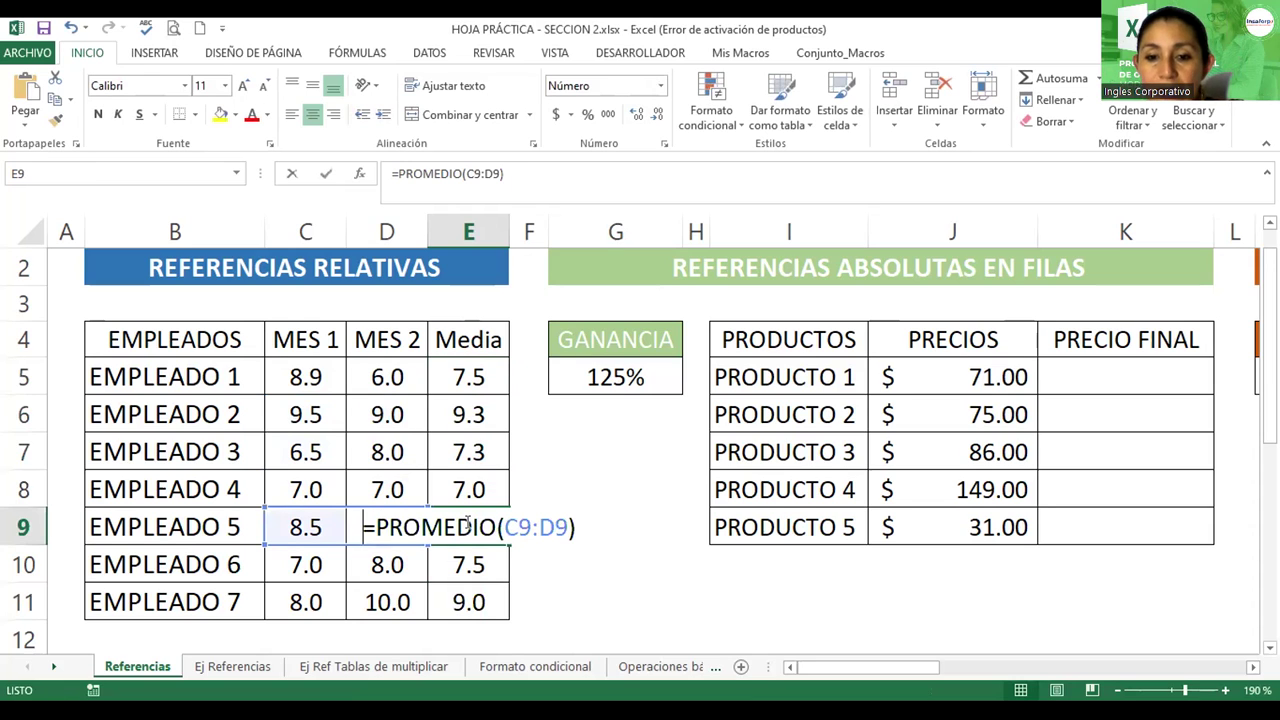
key("Return")
double_click(465, 561)
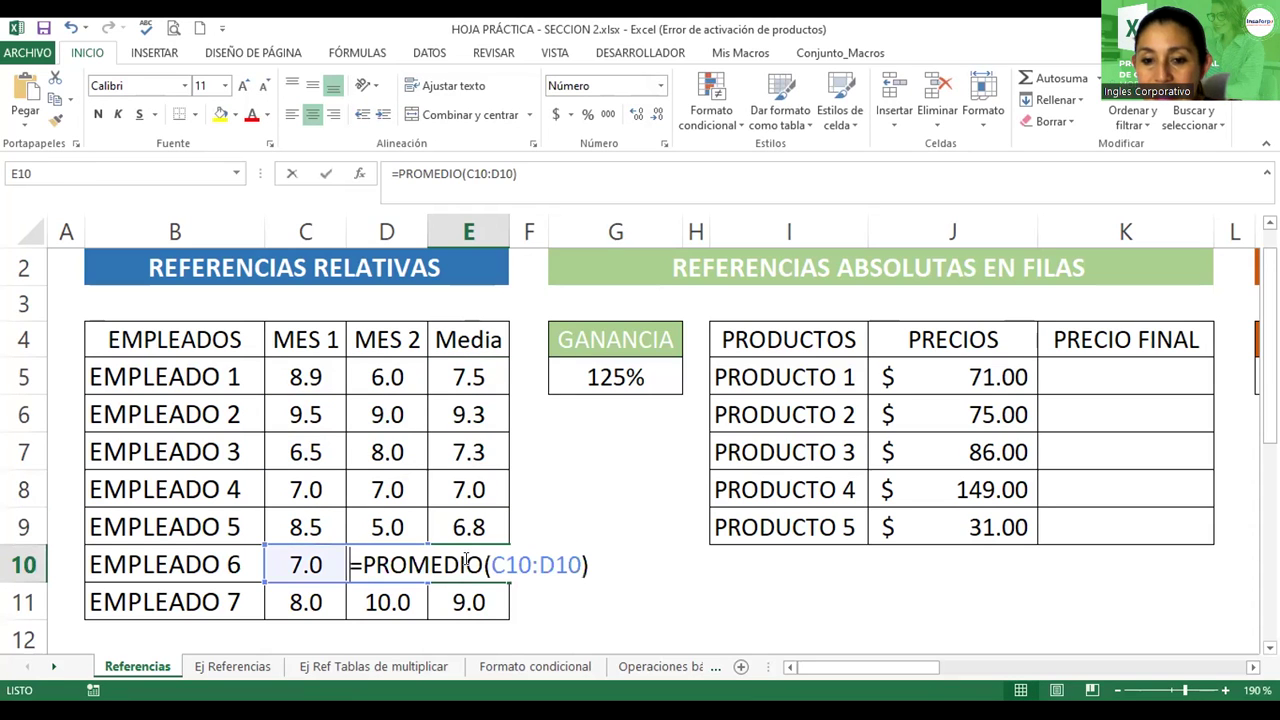
key("Return")
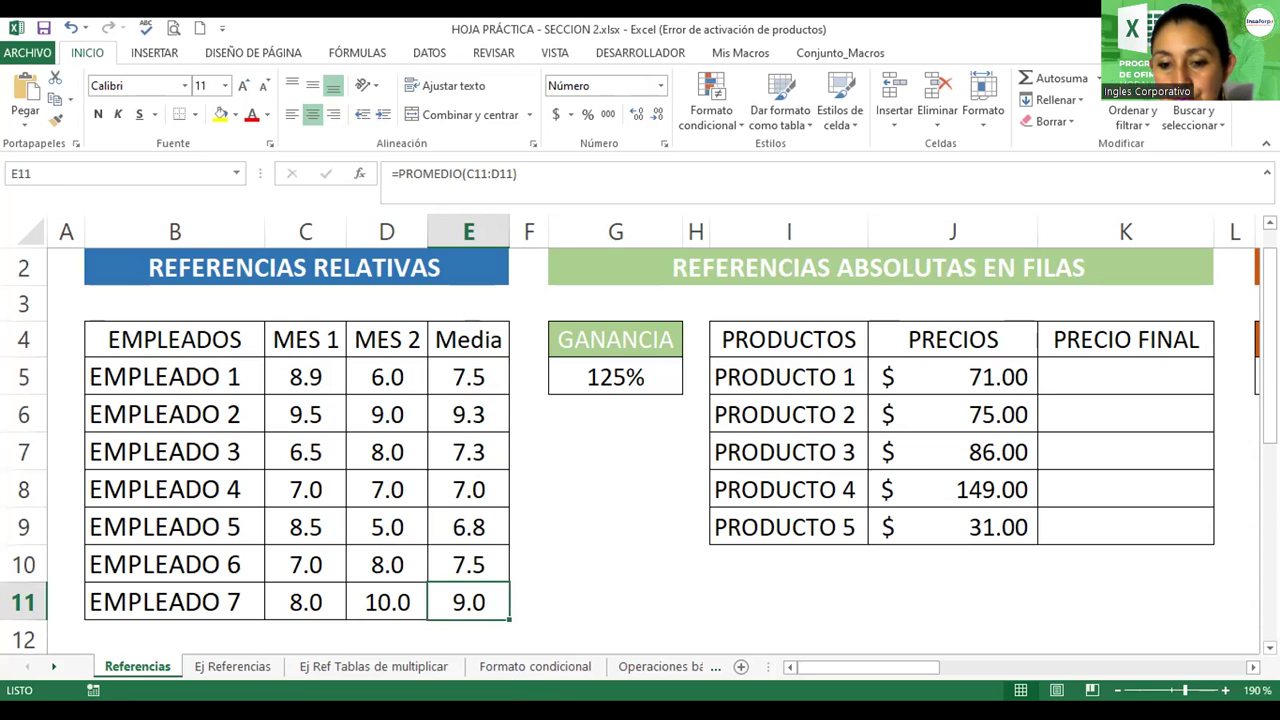
- Label B13 'Sumas' below the employee table
left_click(799, 346)
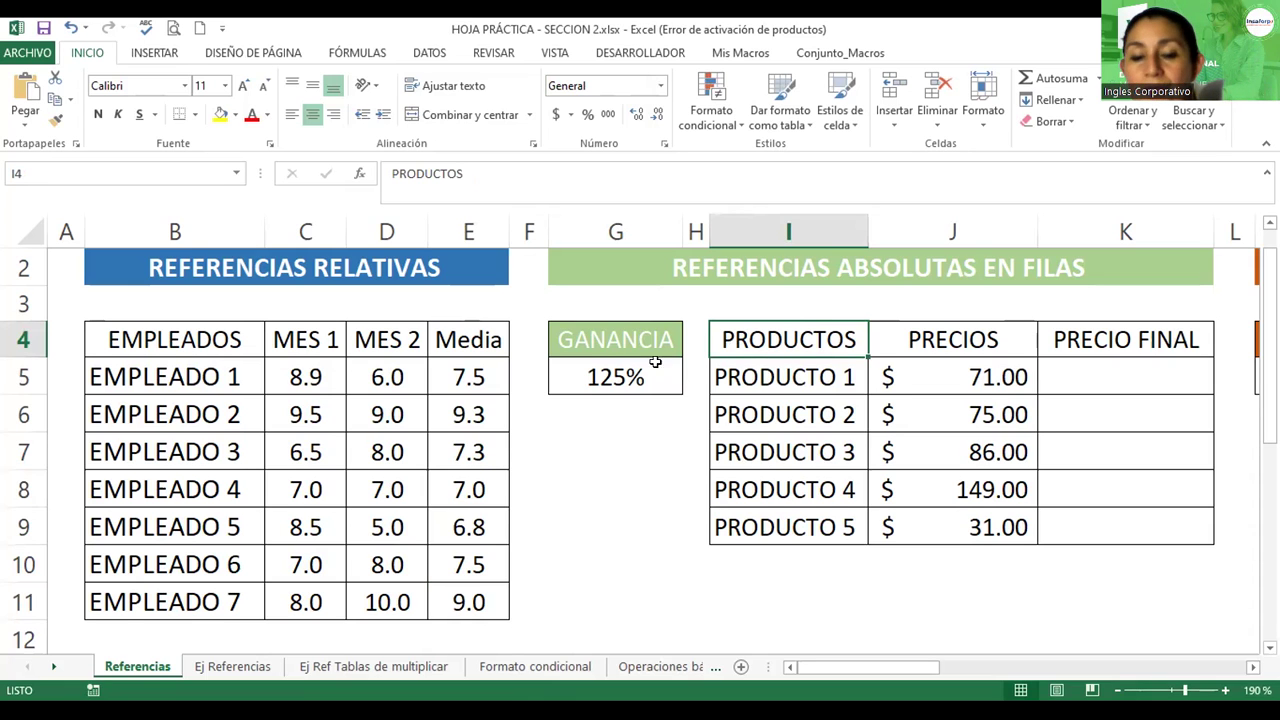
scroll(459, 421, "down", 1)
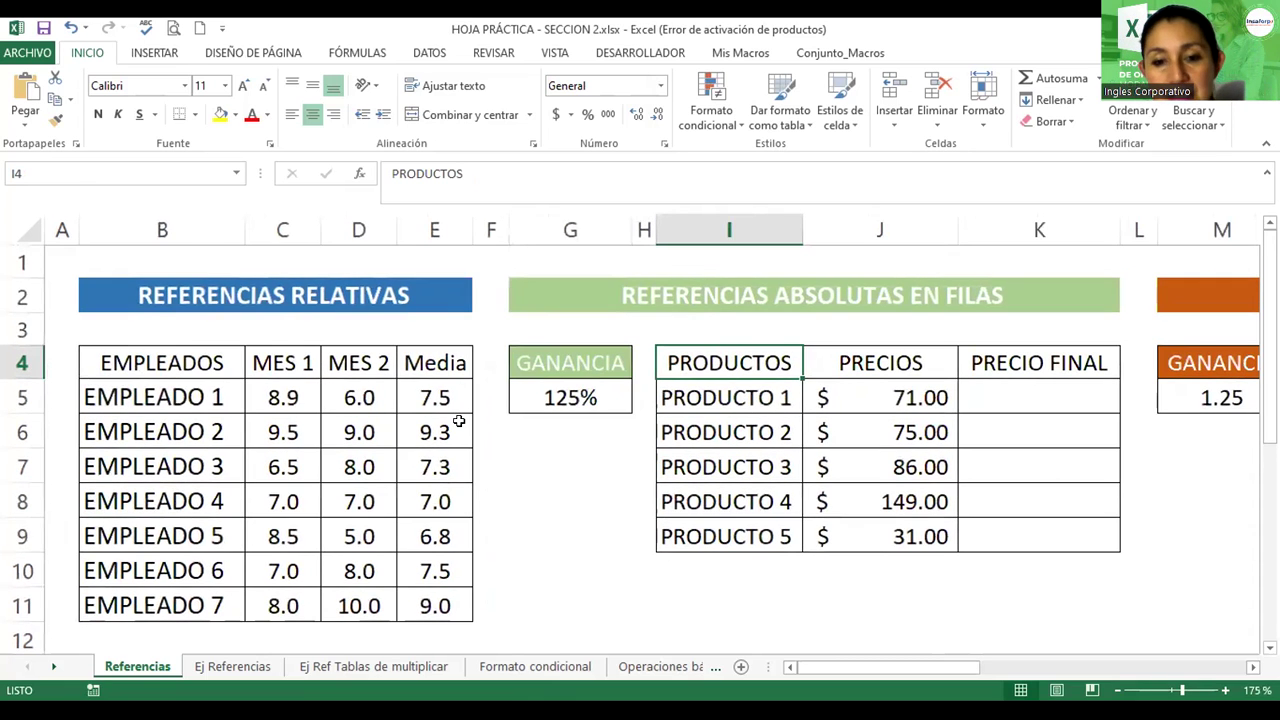
scroll(163, 491, "down", 2)
left_click(165, 500)
left_click(188, 483)
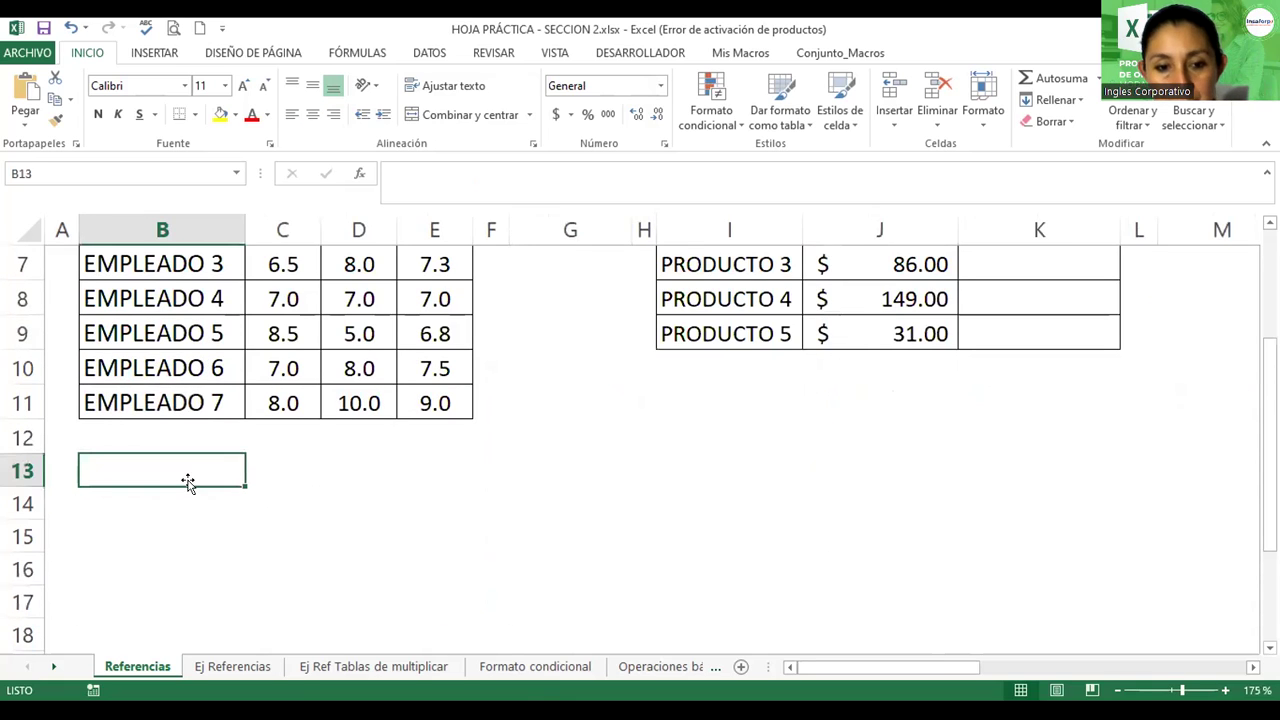
type("Suma")
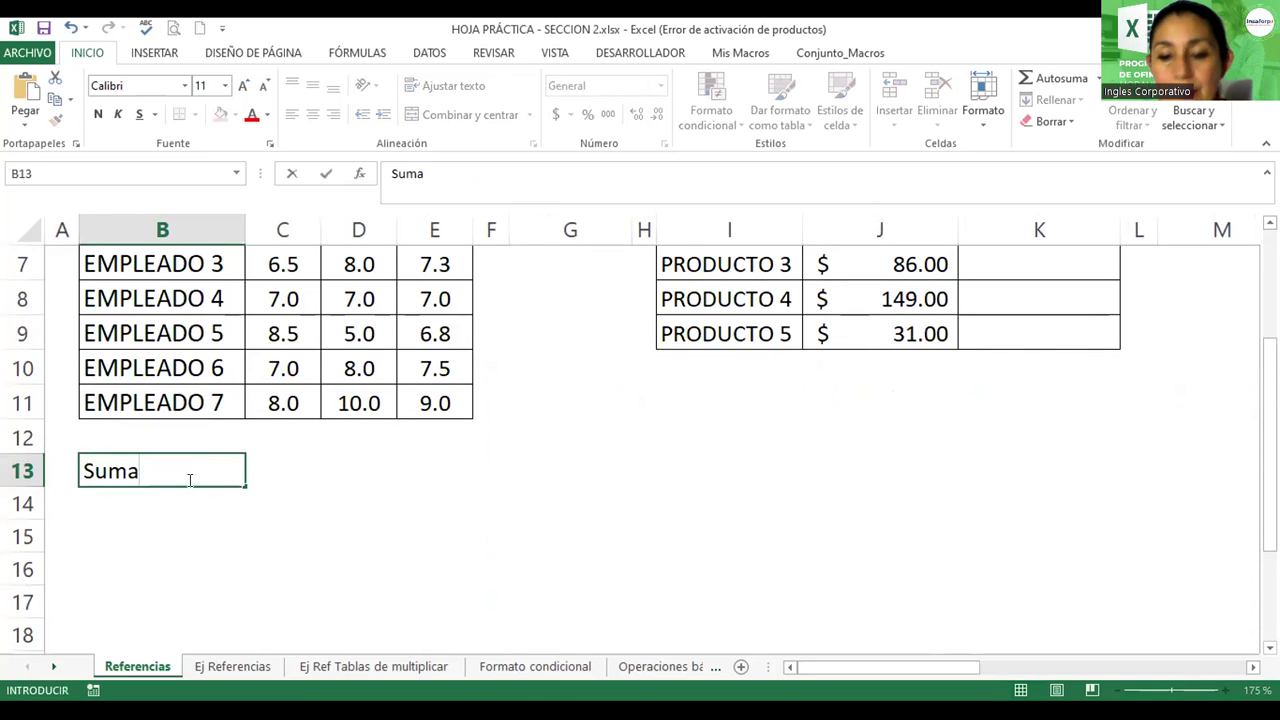
type("s")
key("Return")
- Add the headings Valor A, Valor B and Resultado in B14:D14
type("A")
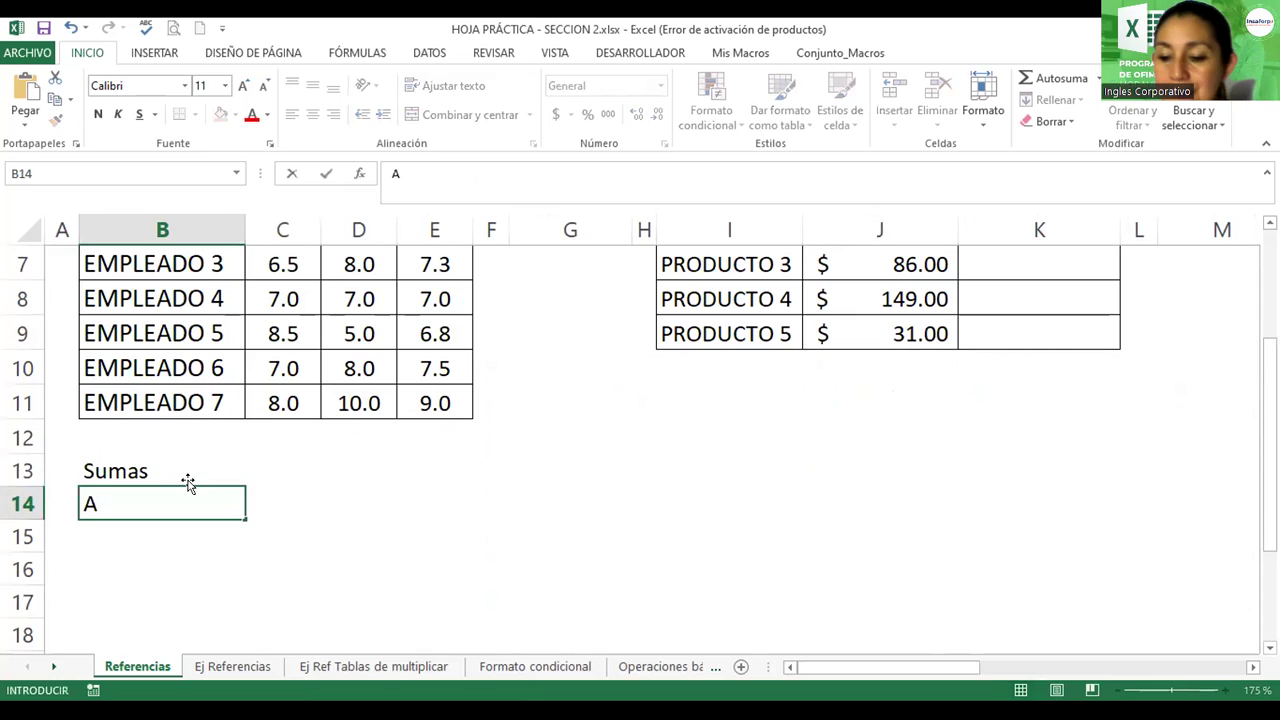
key("Tab")
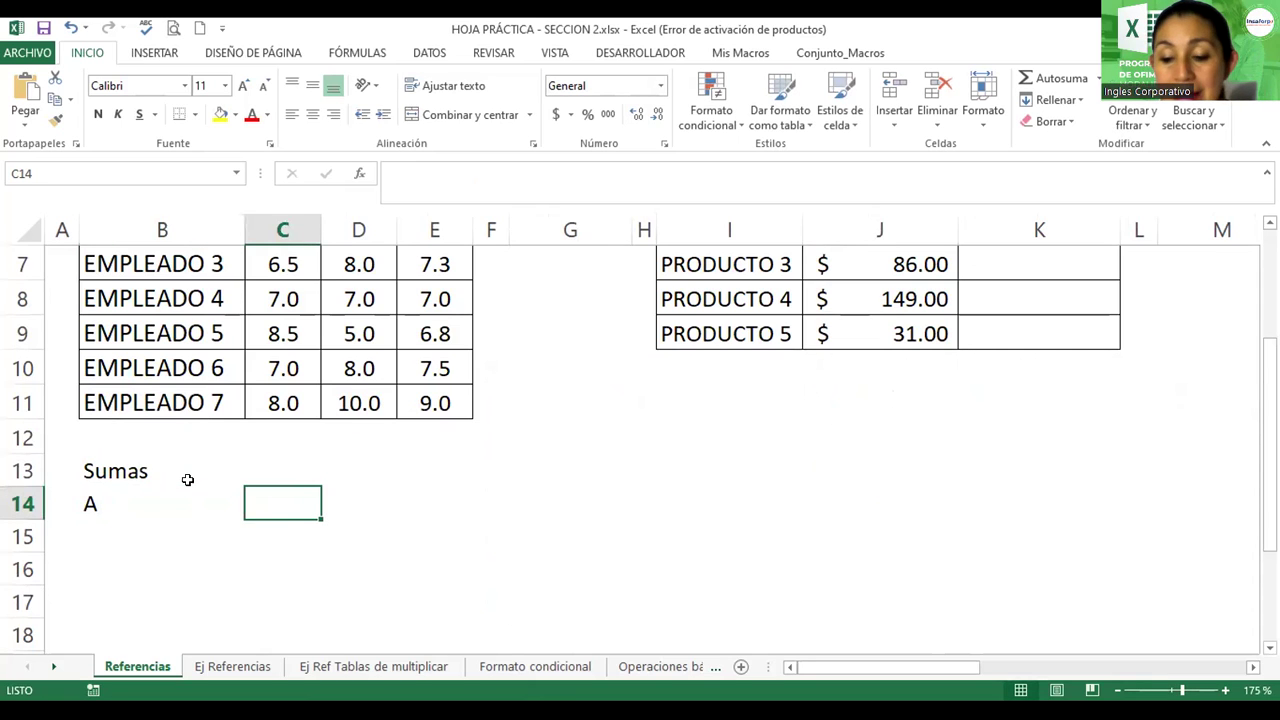
key("Left")
type("Valor A")
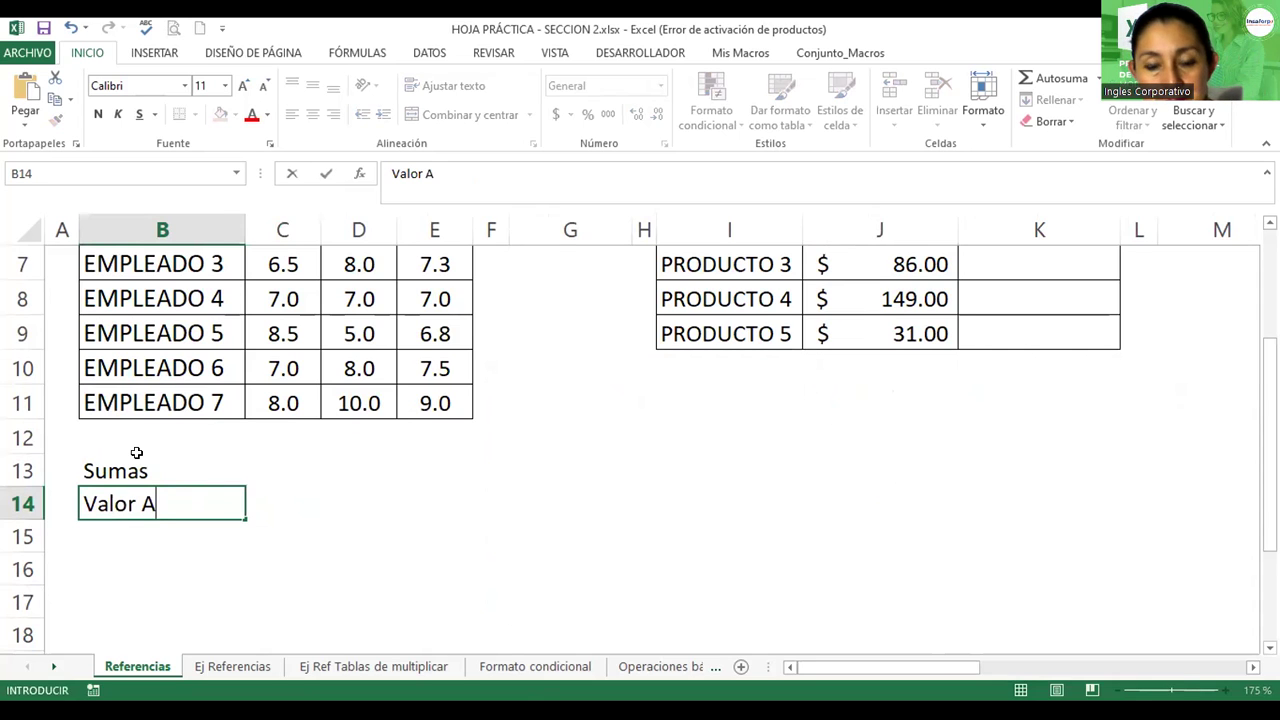
left_click(285, 500)
type("Valor ")
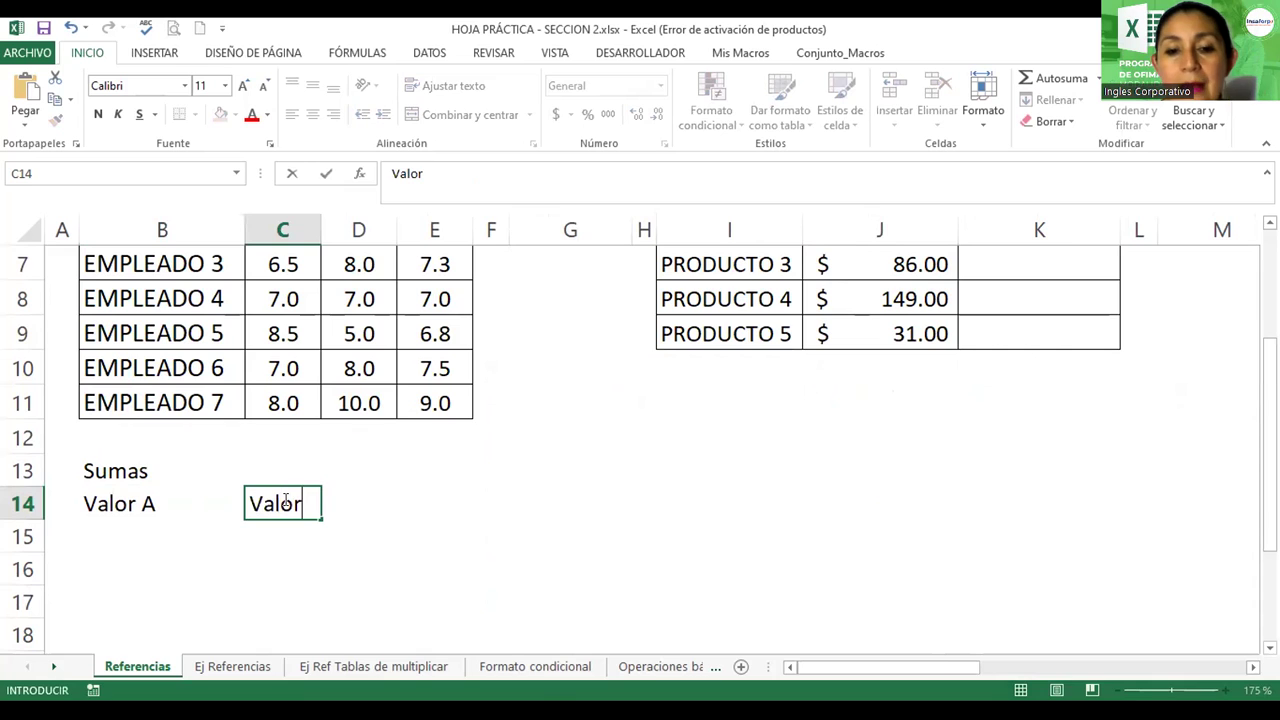
type("B")
key("Tab")
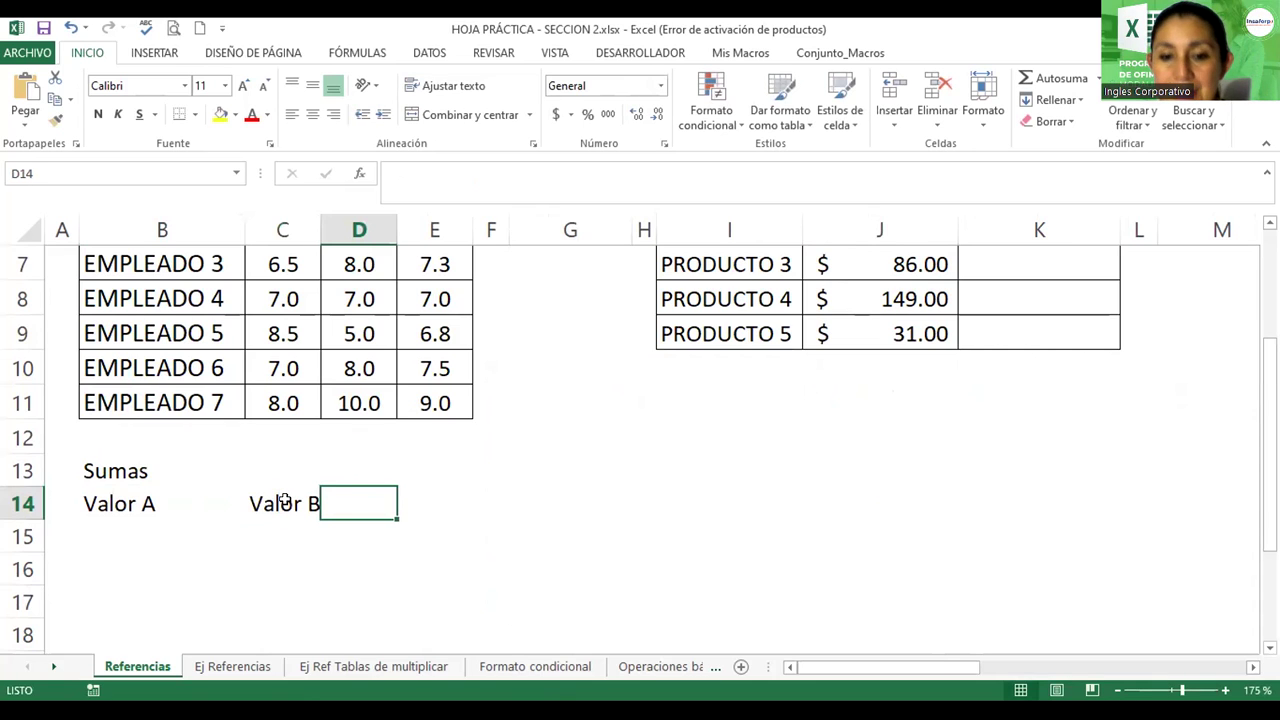
type("Resultado")
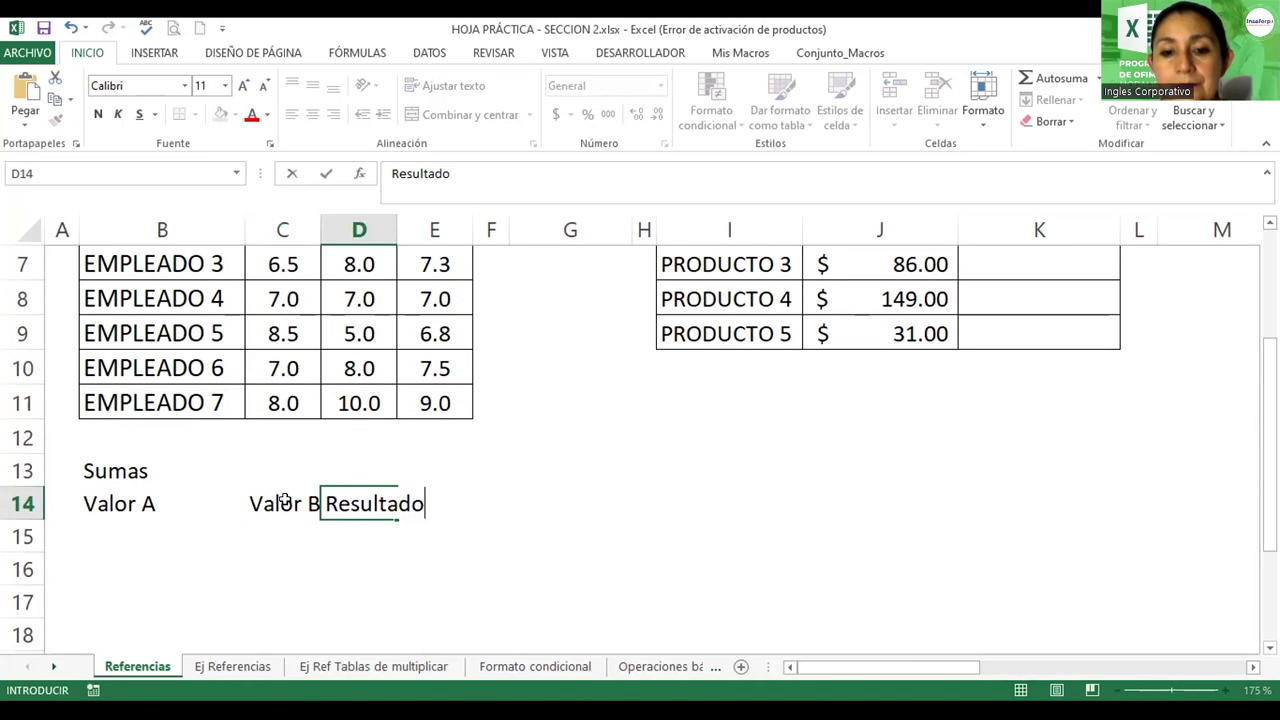
key("Return")
left_click(135, 529)
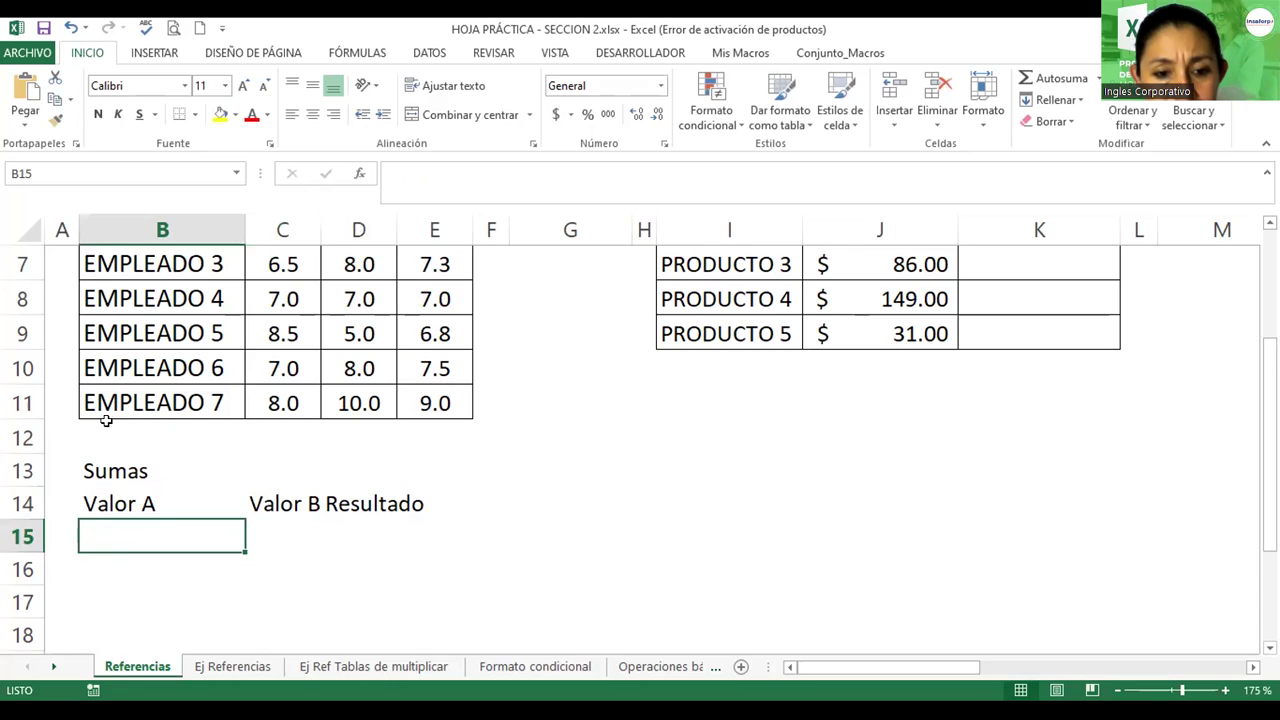
- Put borders on every cell of the Sumas table B14:E18
left_click_drag(104, 498, 384, 598)
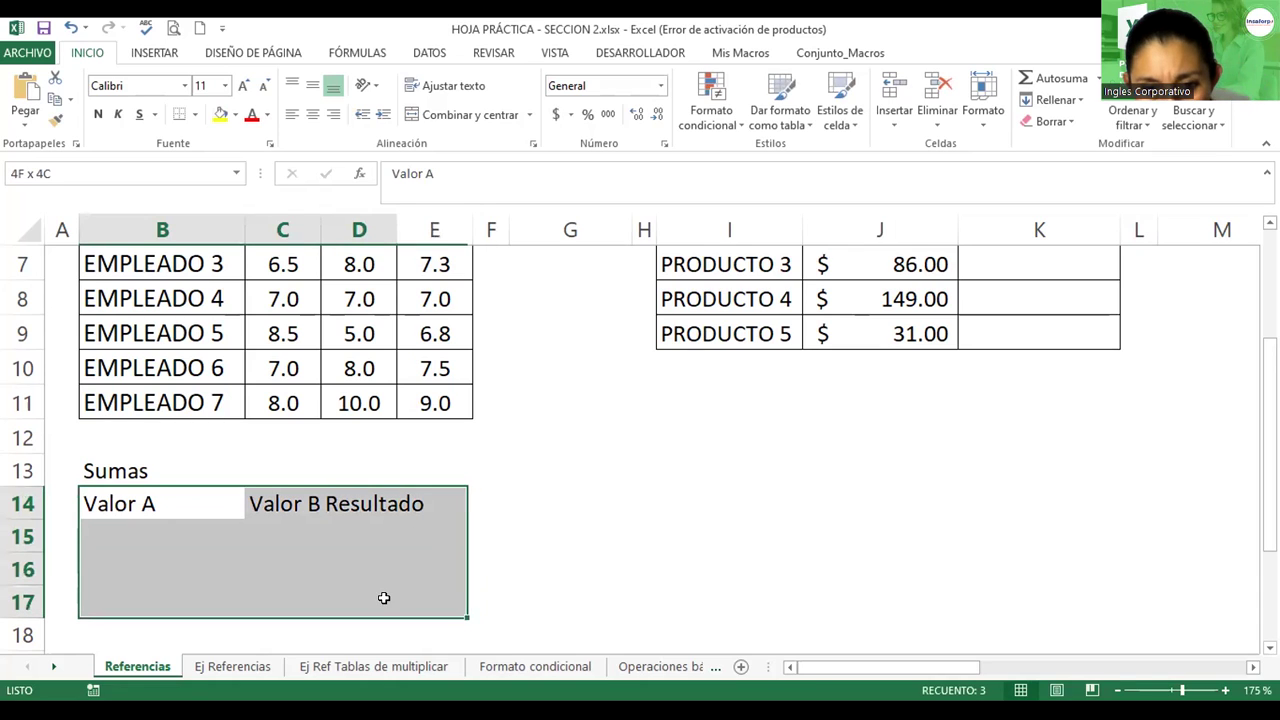
left_click_drag(384, 598, 401, 629)
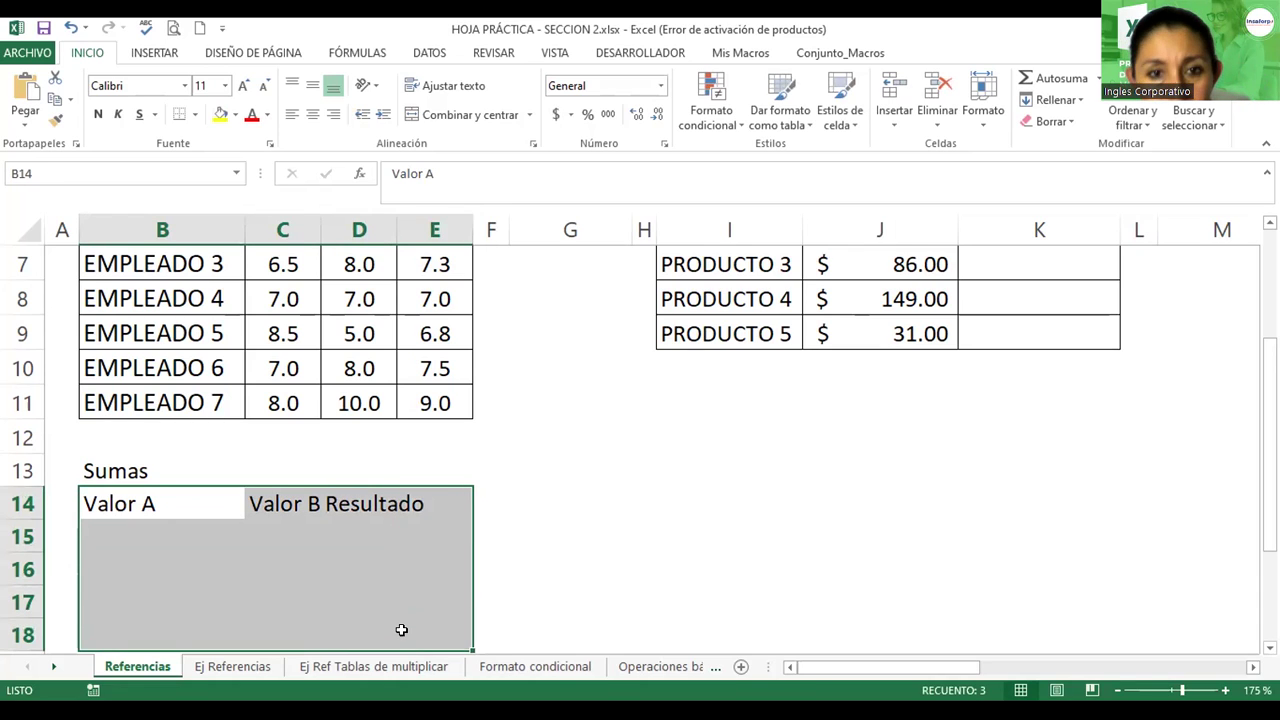
left_click(196, 118)
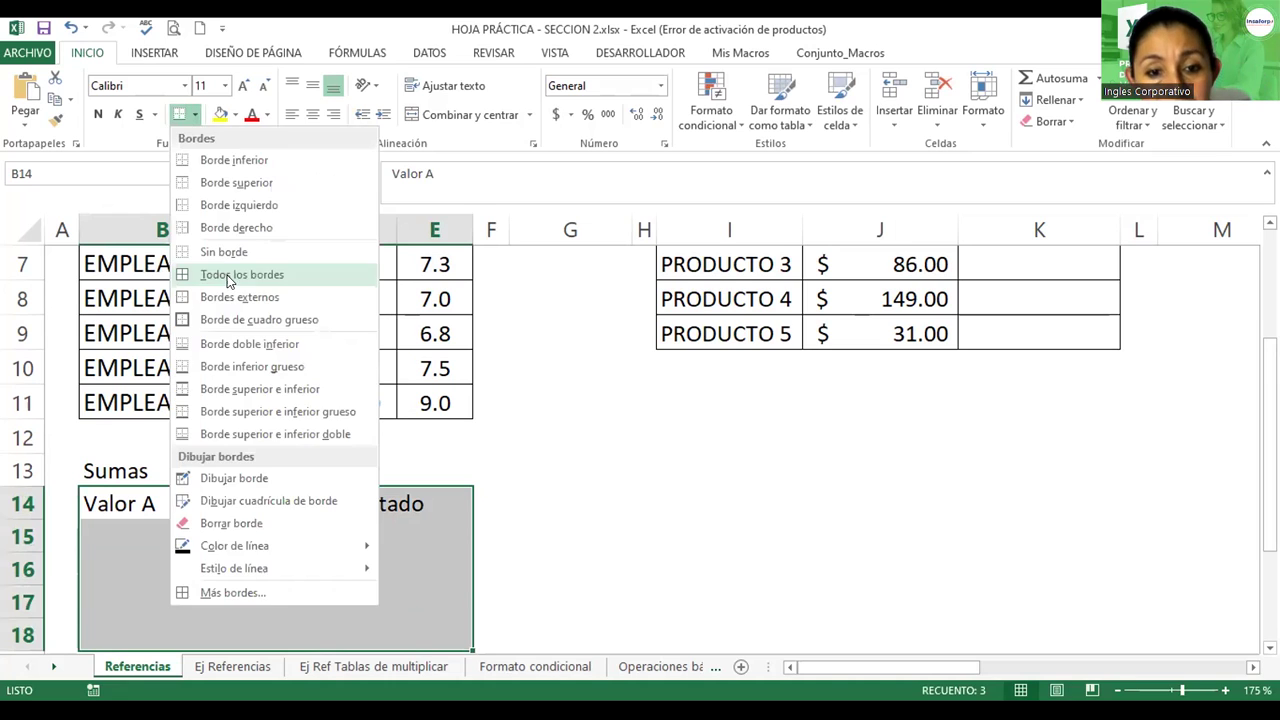
left_click(226, 275)
left_click(186, 530)
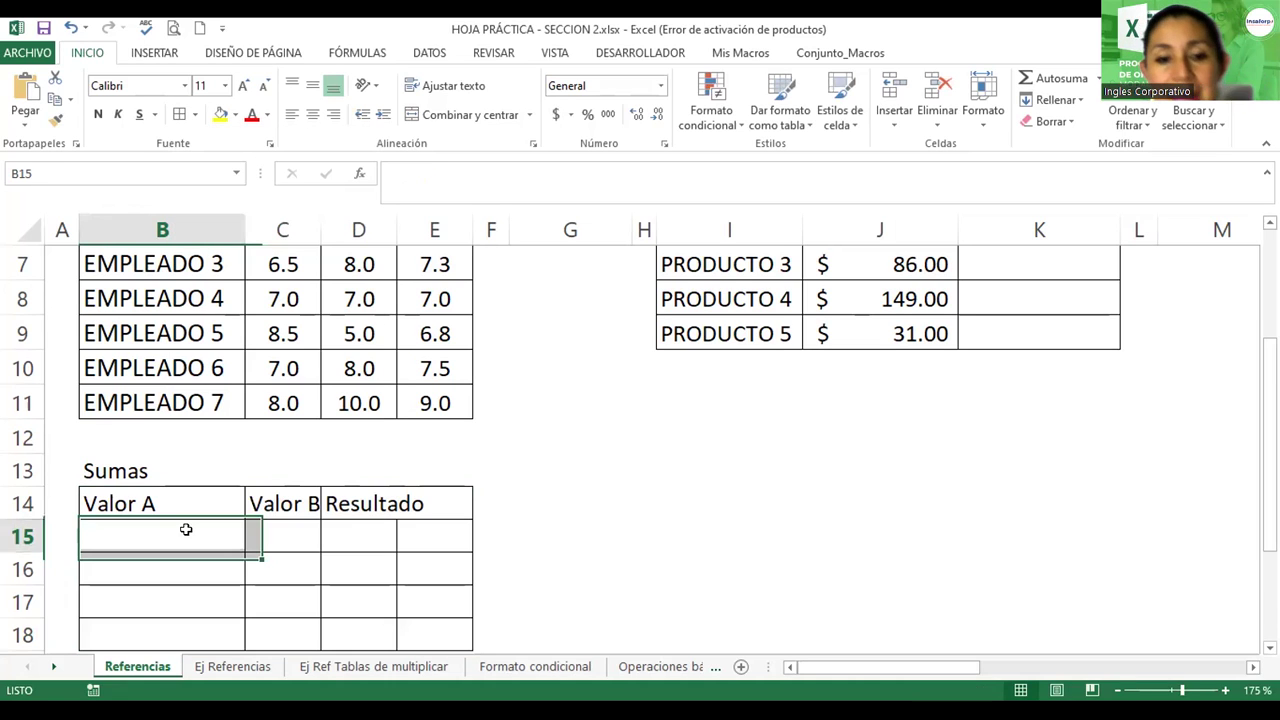
- Centre the B14:D14 headers and rename the Resultado header to Total
left_click_drag(190, 505, 362, 506)
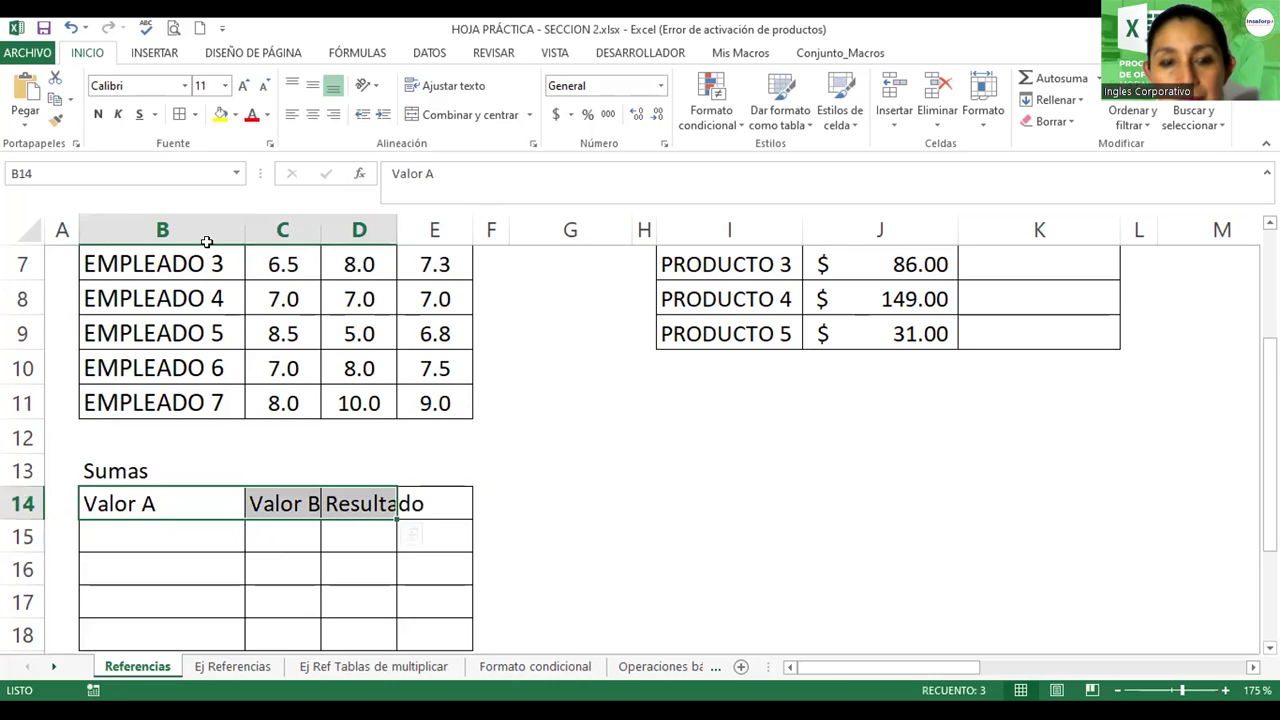
left_click(312, 114)
left_click(436, 500)
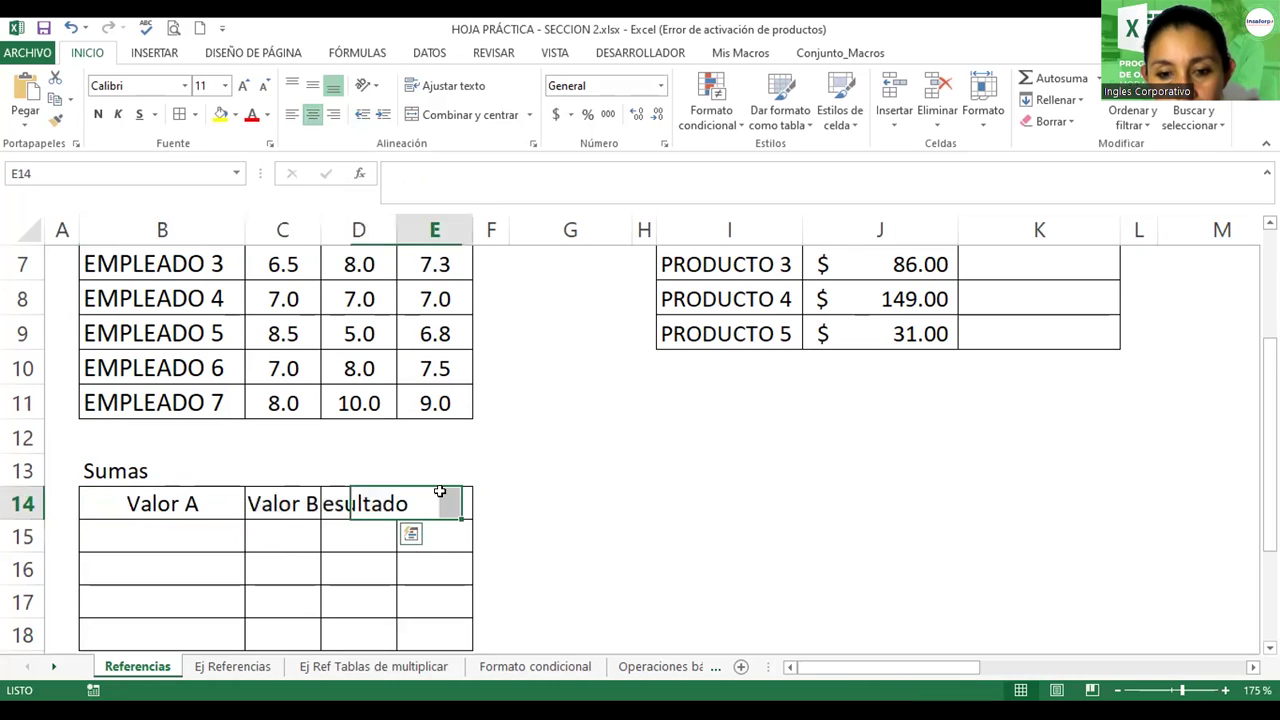
left_click(354, 494)
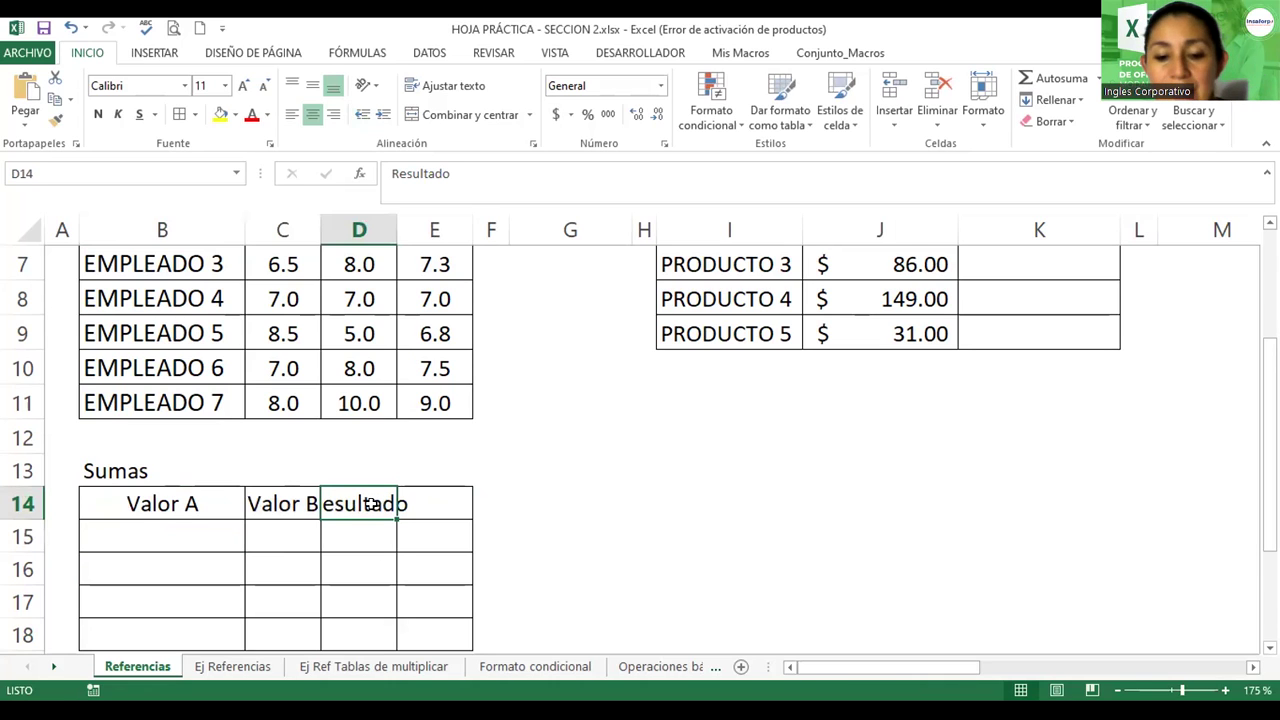
type("Total")
key("Return")
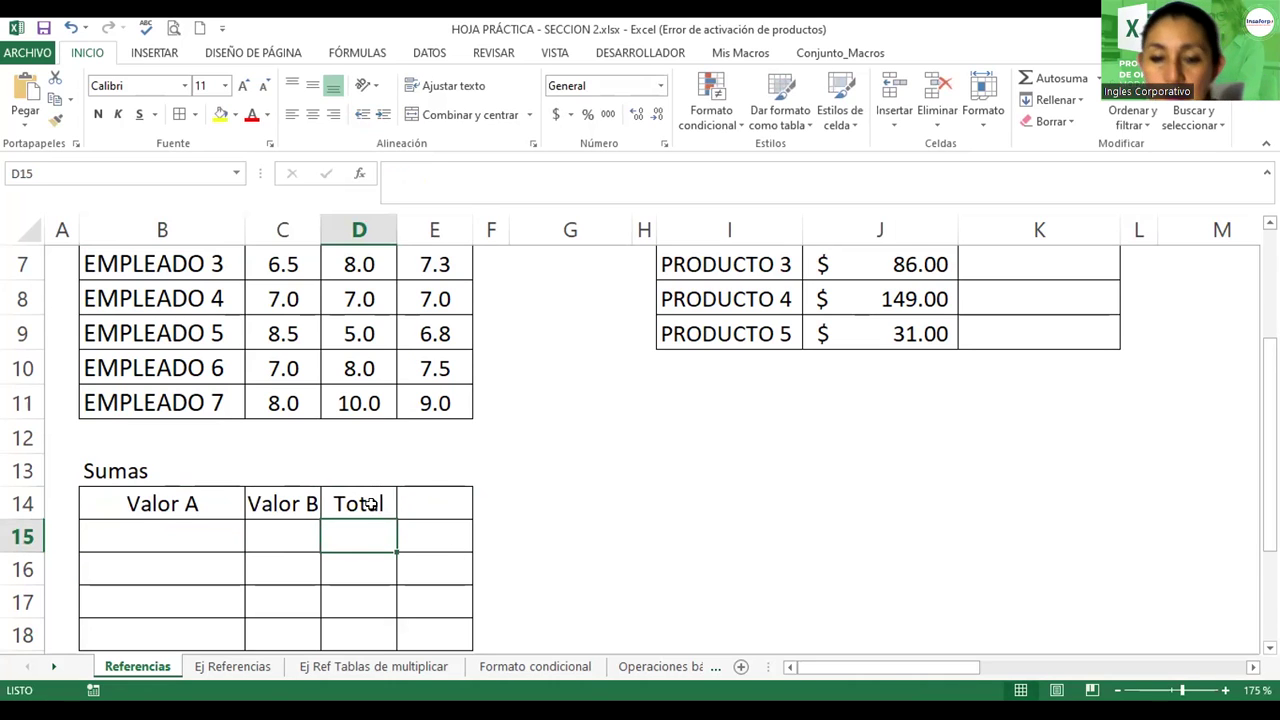
left_click(424, 498)
left_click_drag(424, 498, 428, 630)
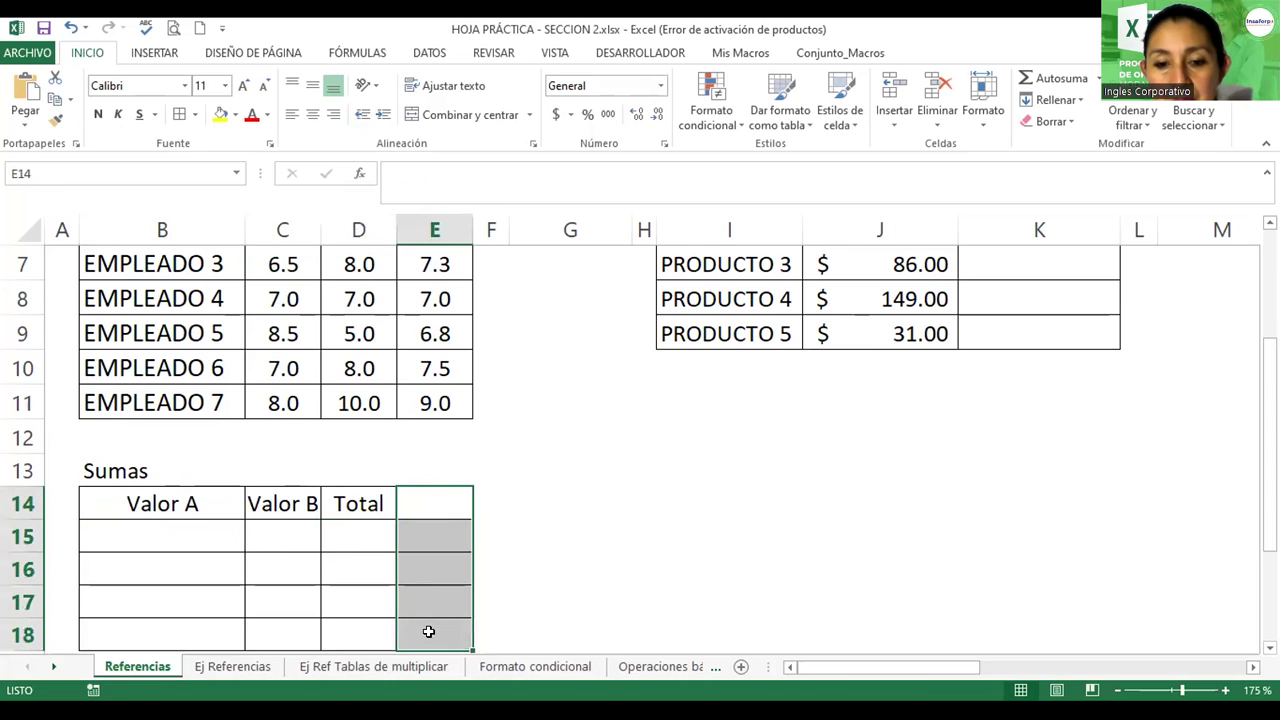
- Remove the borders from E14:E18 and give B14:D18 a thick outline
left_click(195, 114)
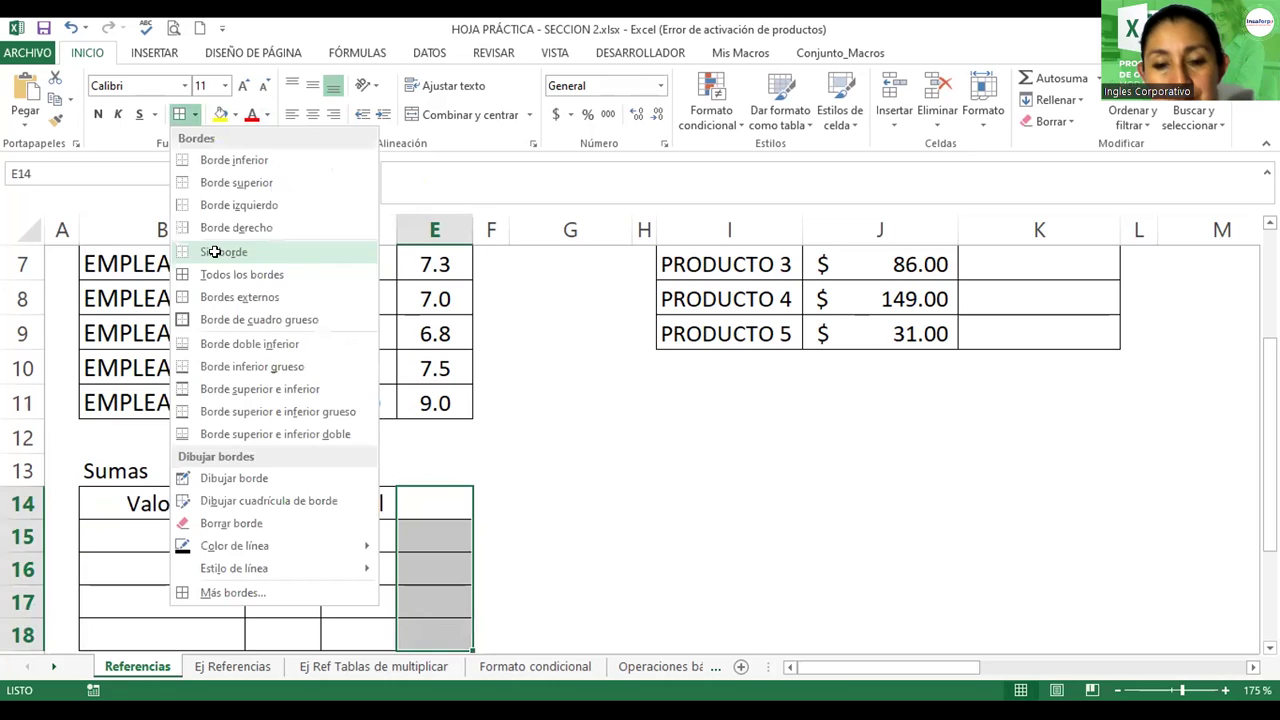
left_click(220, 249)
left_click(570, 535)
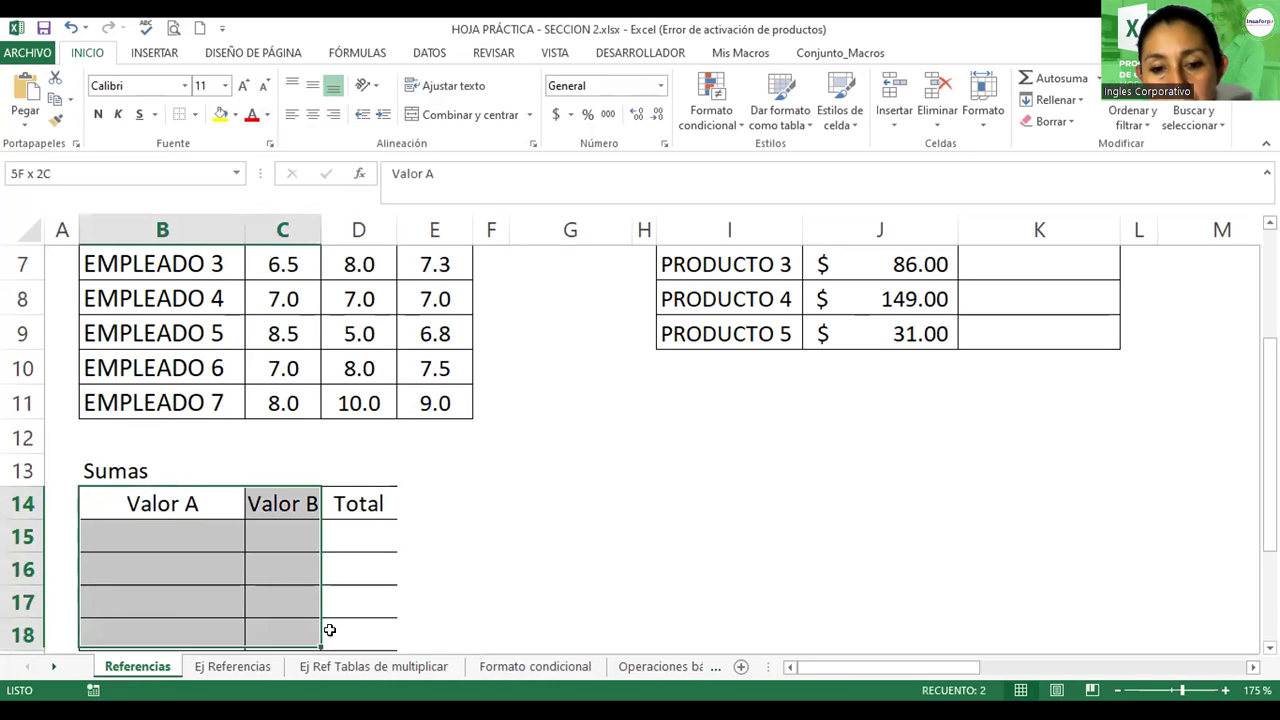
left_click_drag(293, 568, 345, 632)
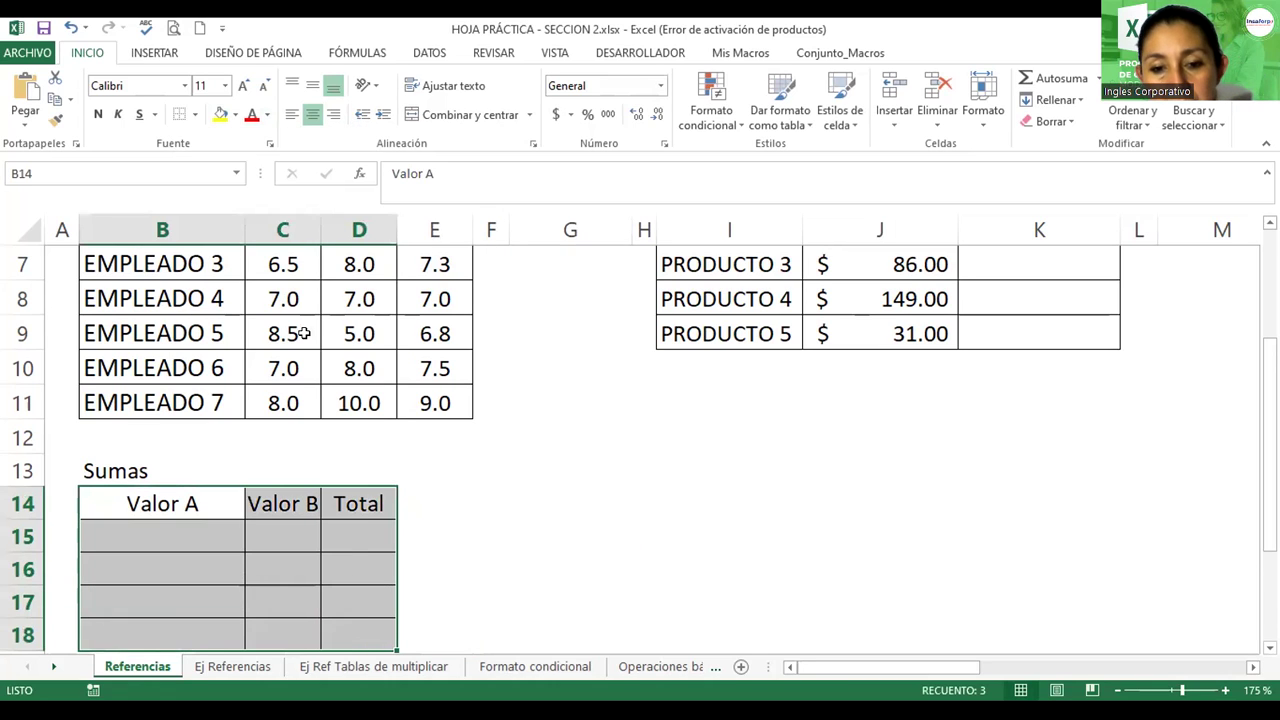
left_click(195, 114)
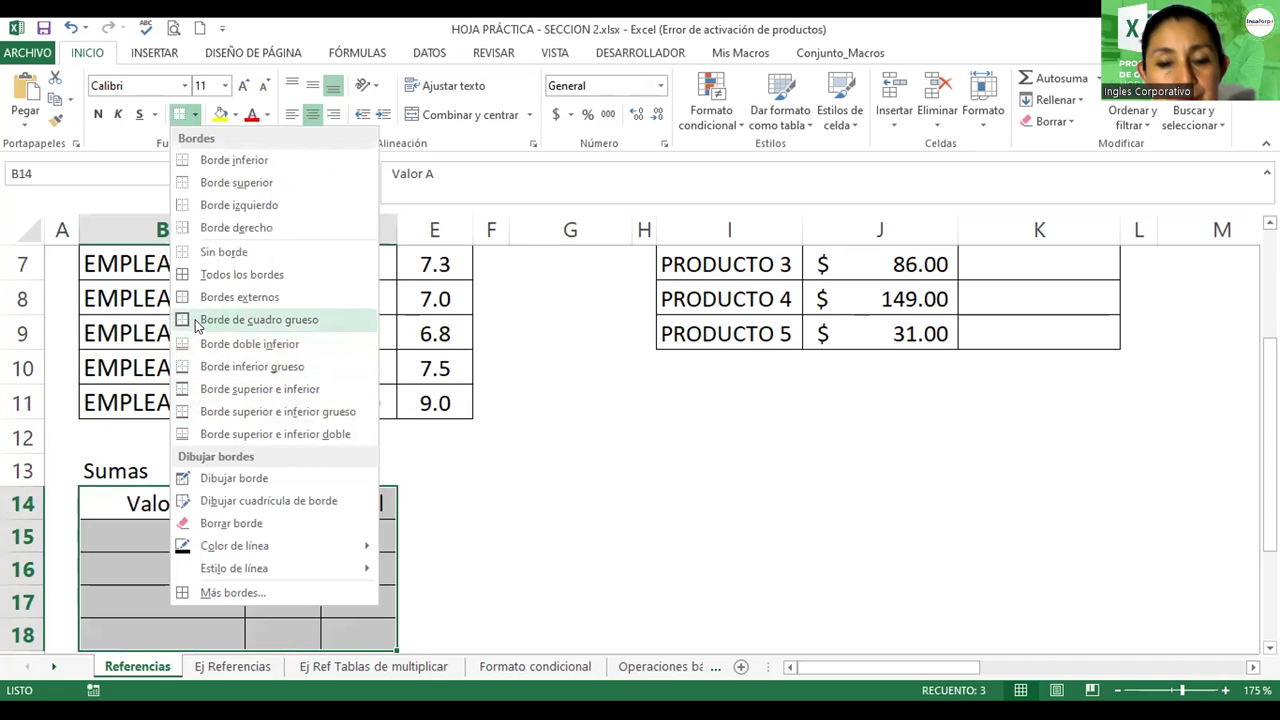
left_click(259, 320)
left_click(571, 570)
- Label E14 'Residuo' and enter 8 in B15
left_click(145, 536)
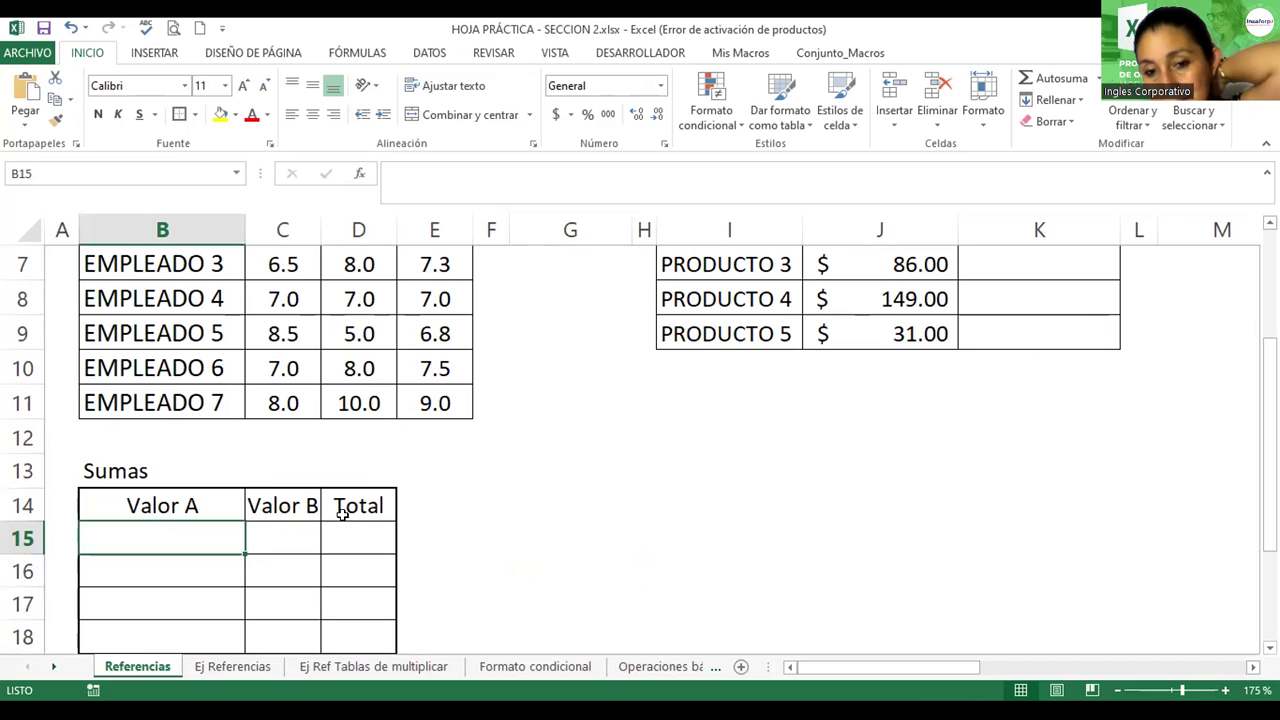
left_click(432, 502)
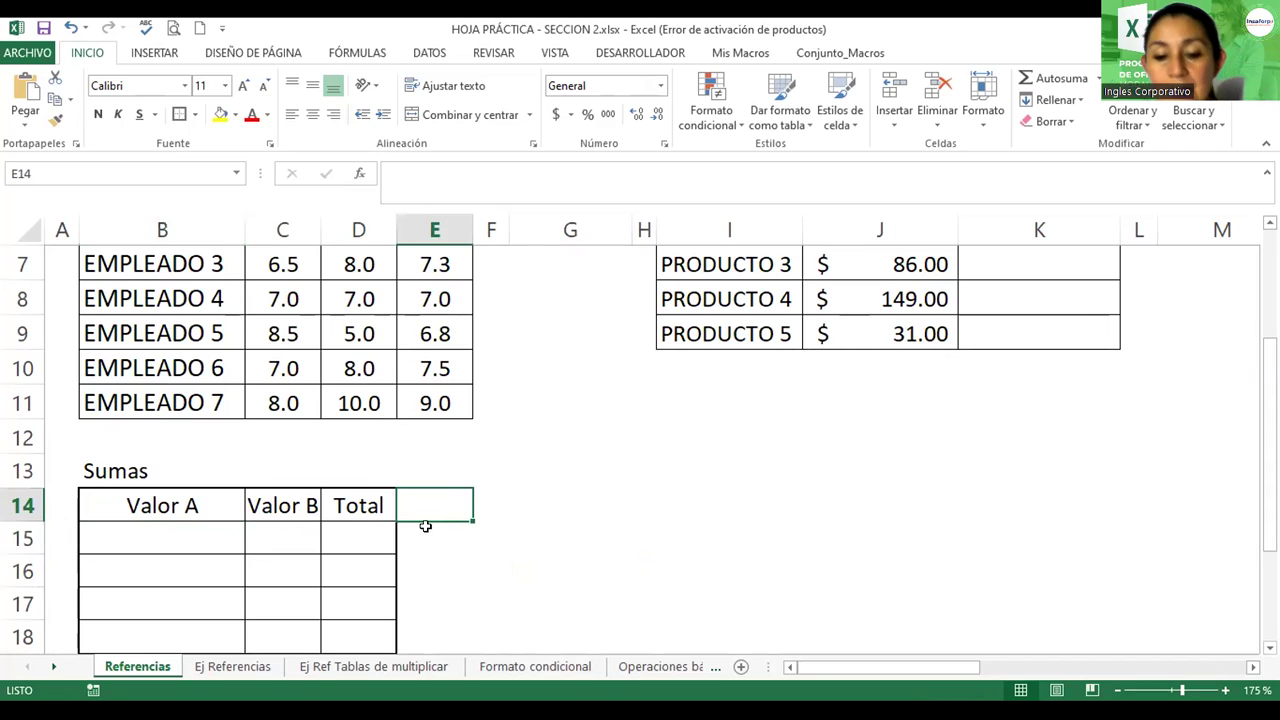
type("Residuo")
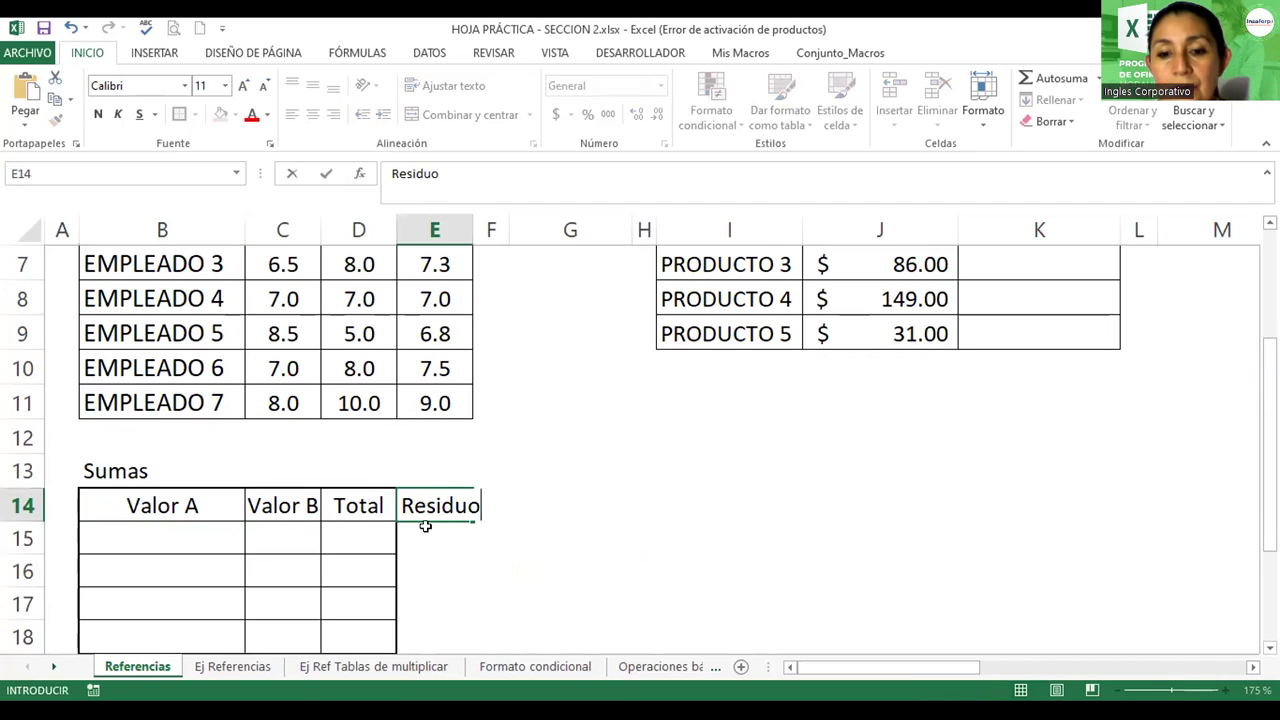
key("Return")
left_click(141, 534)
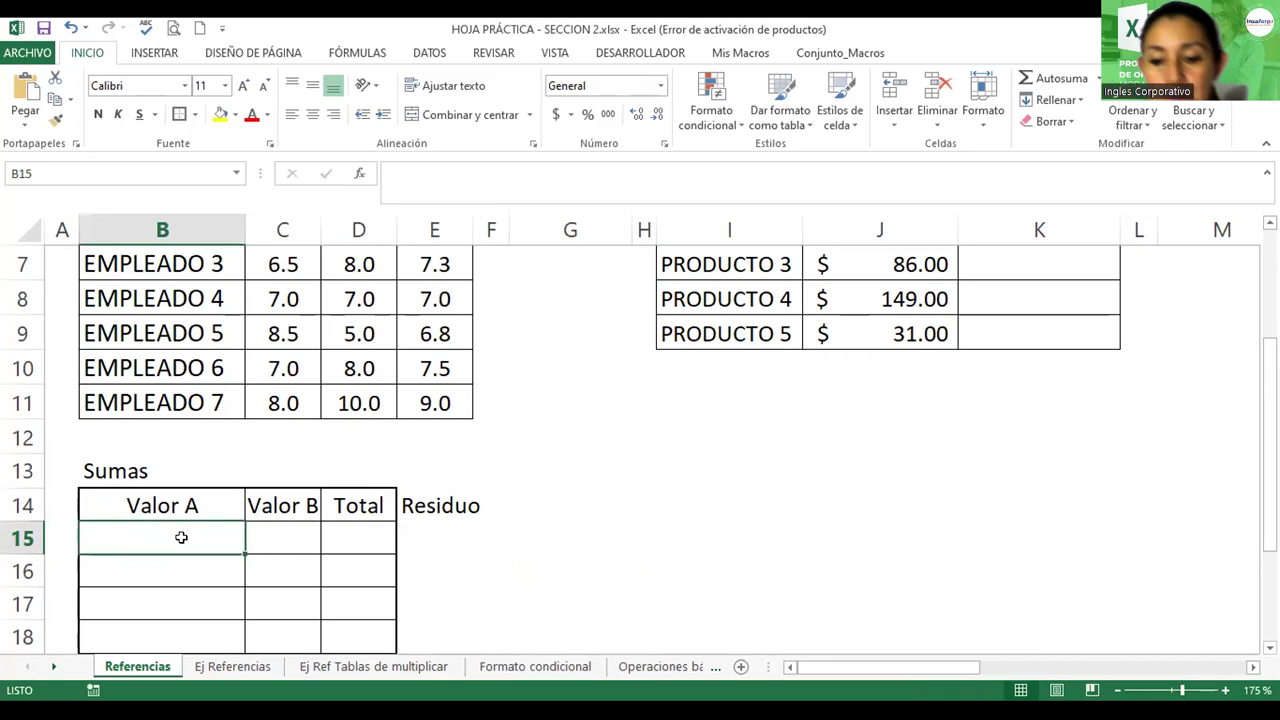
type("8")
left_click(291, 536)
- Enter 4 in C15, 10 in B16 and 5 in C16
type("4")
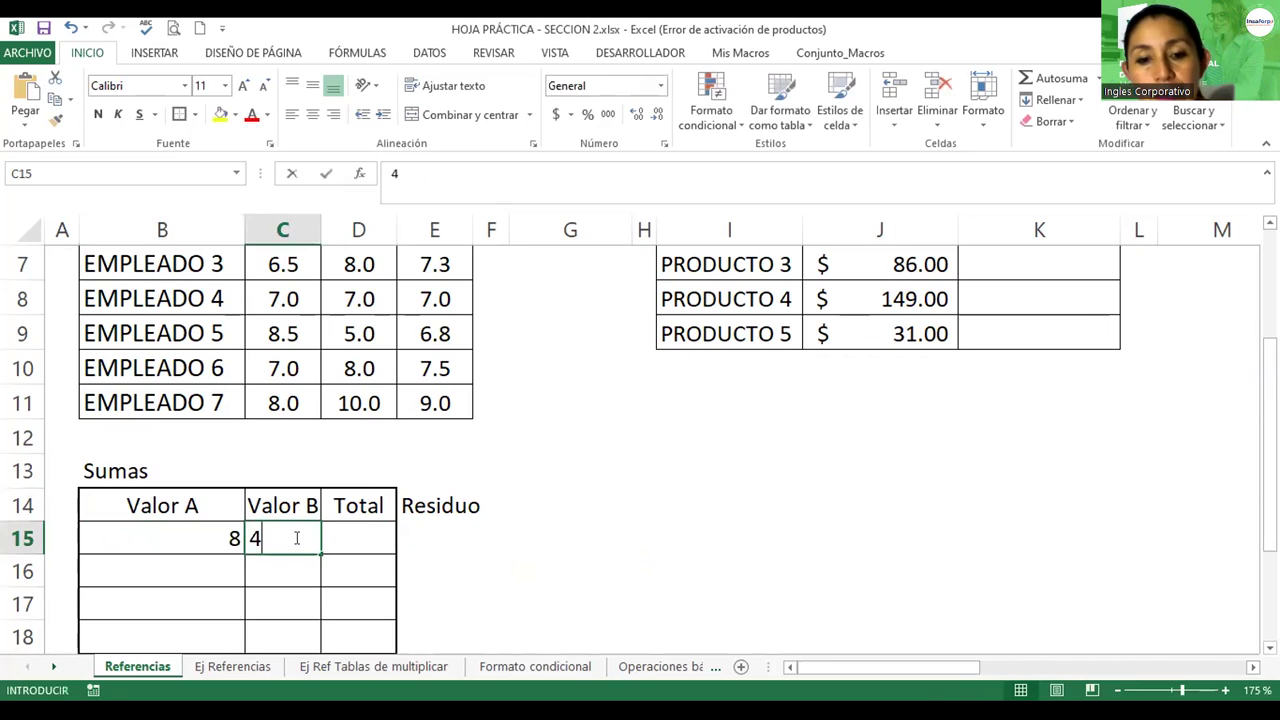
left_click(202, 567)
type("10")
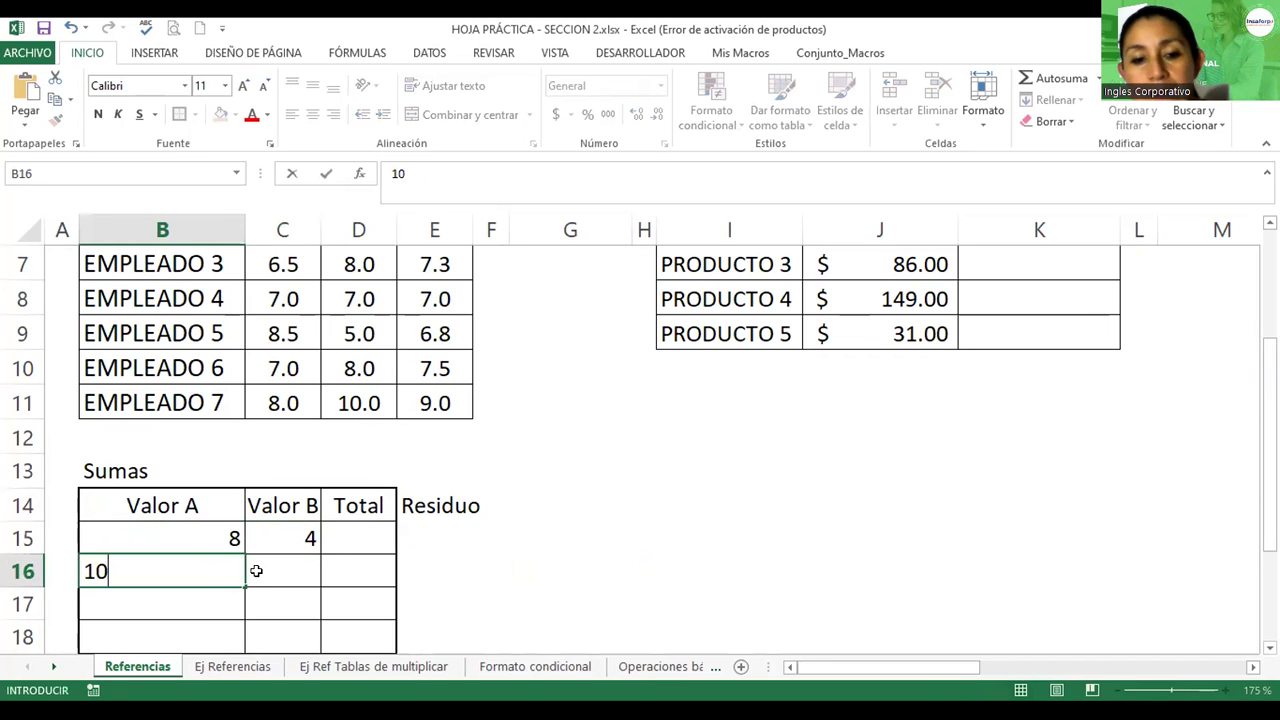
left_click(275, 563)
type("5")
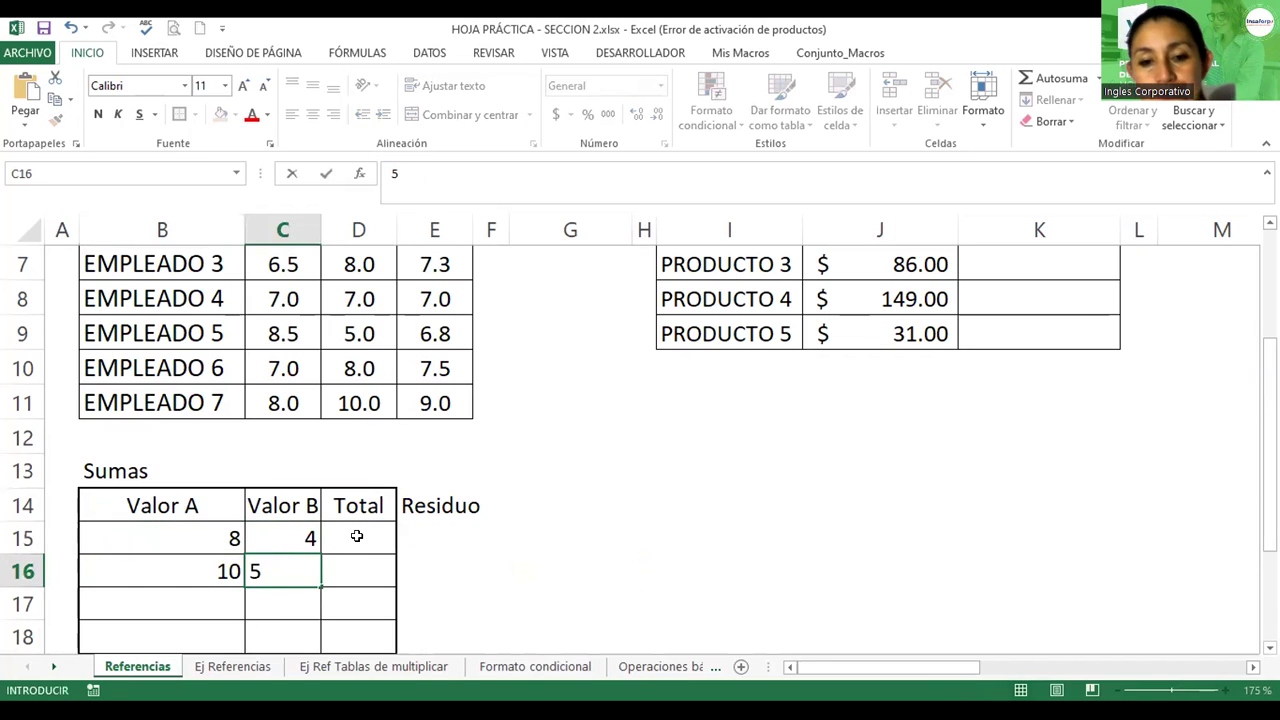
left_click(357, 535)
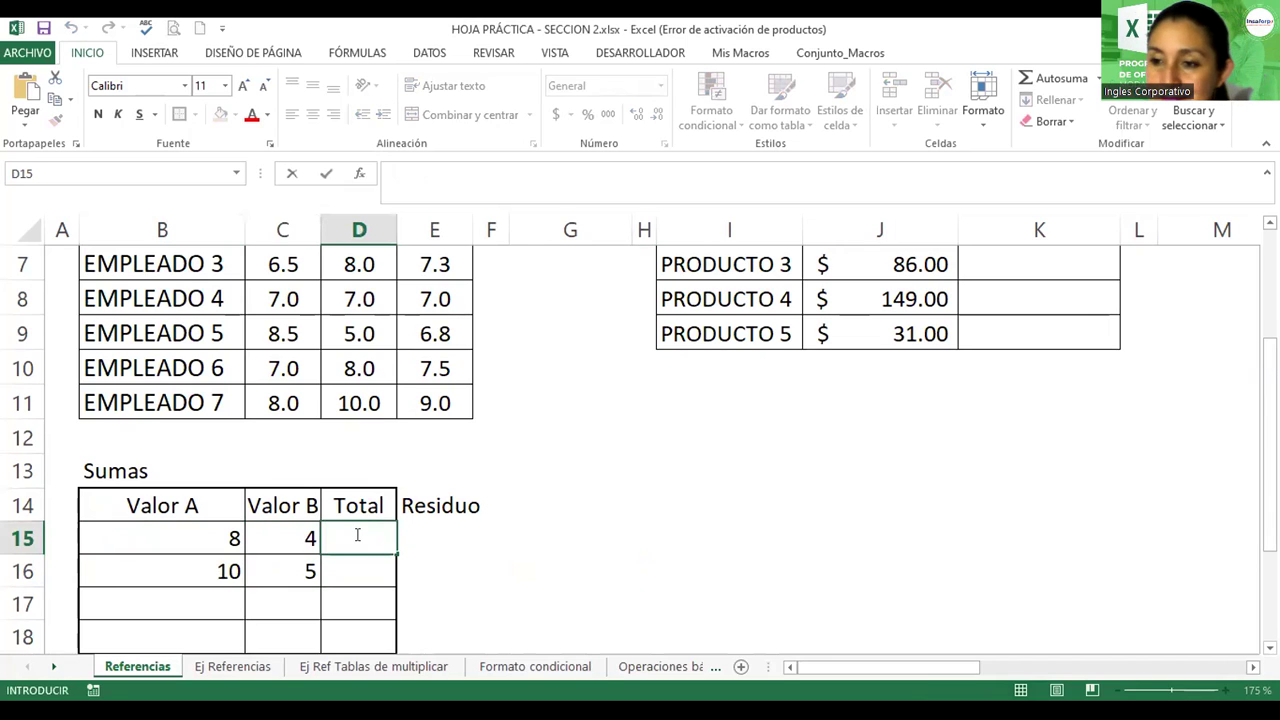
- Enter =B15+C15 as the Total formula in D15
type("=")
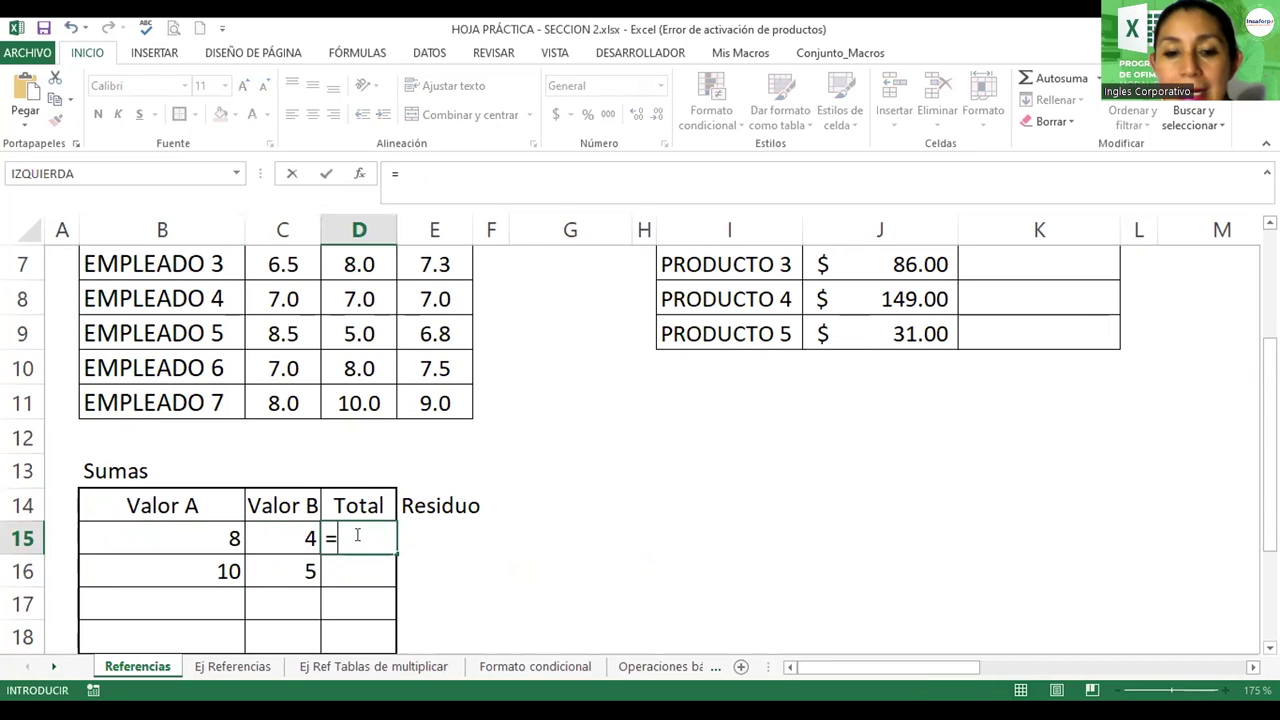
left_click(149, 537)
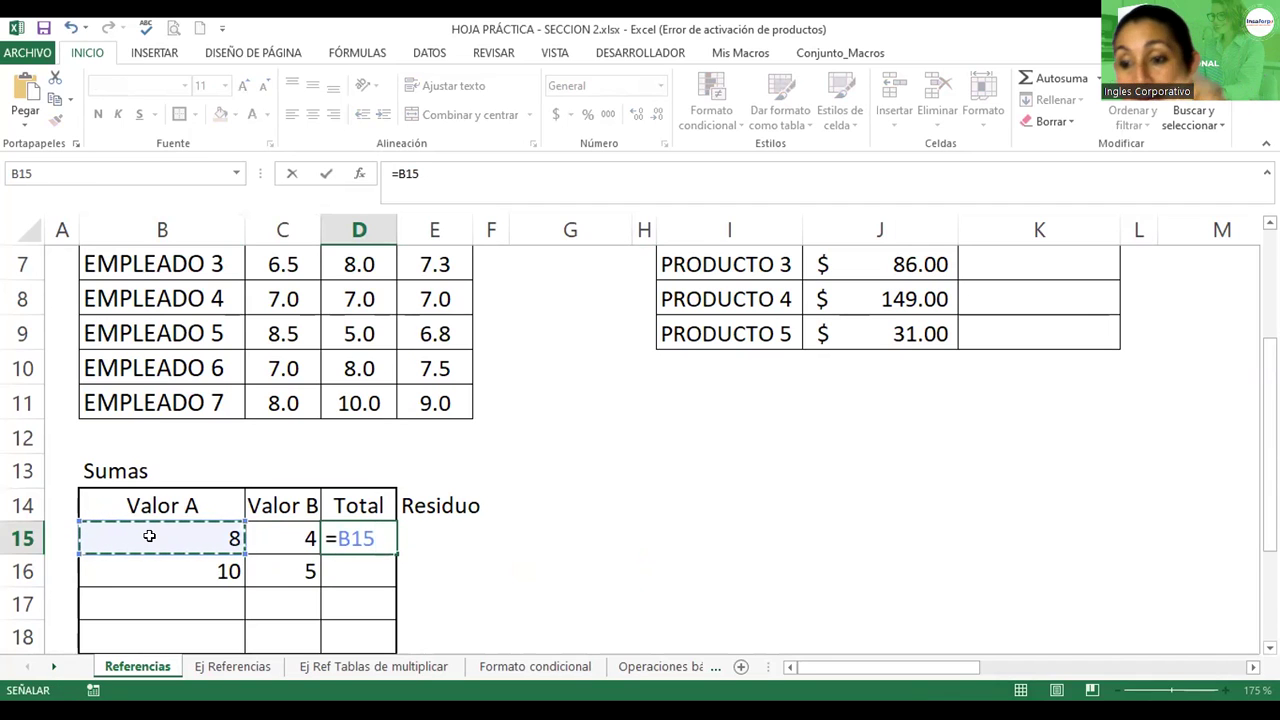
type("+")
left_click(263, 535)
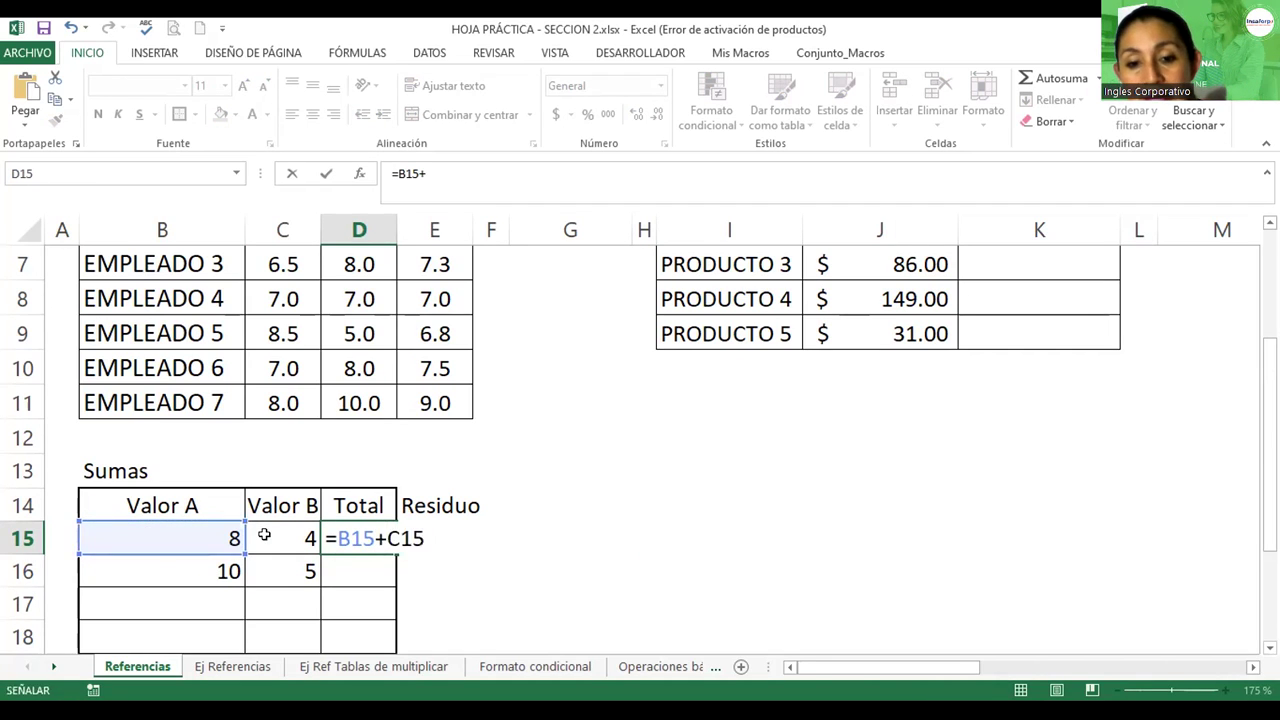
key("Return")
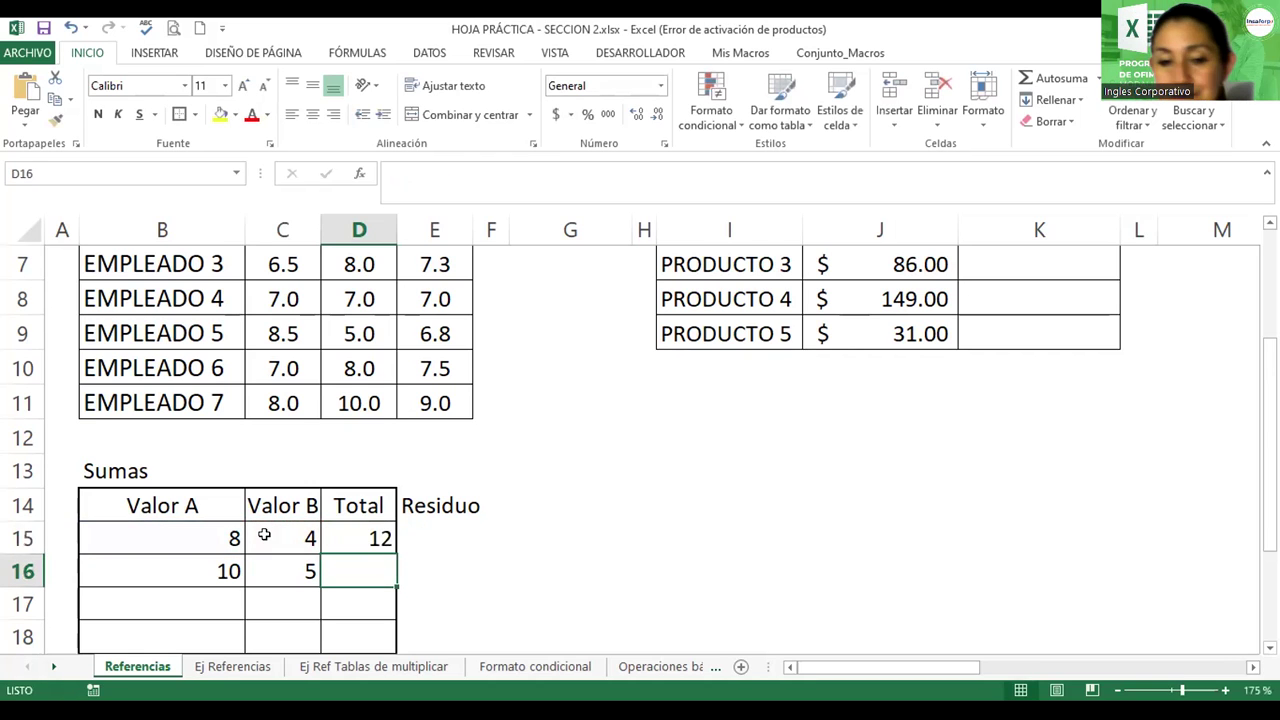
- Copy D15's Total formula down to D18 and check it
left_click(380, 540)
scroll(379, 539, "down", 1)
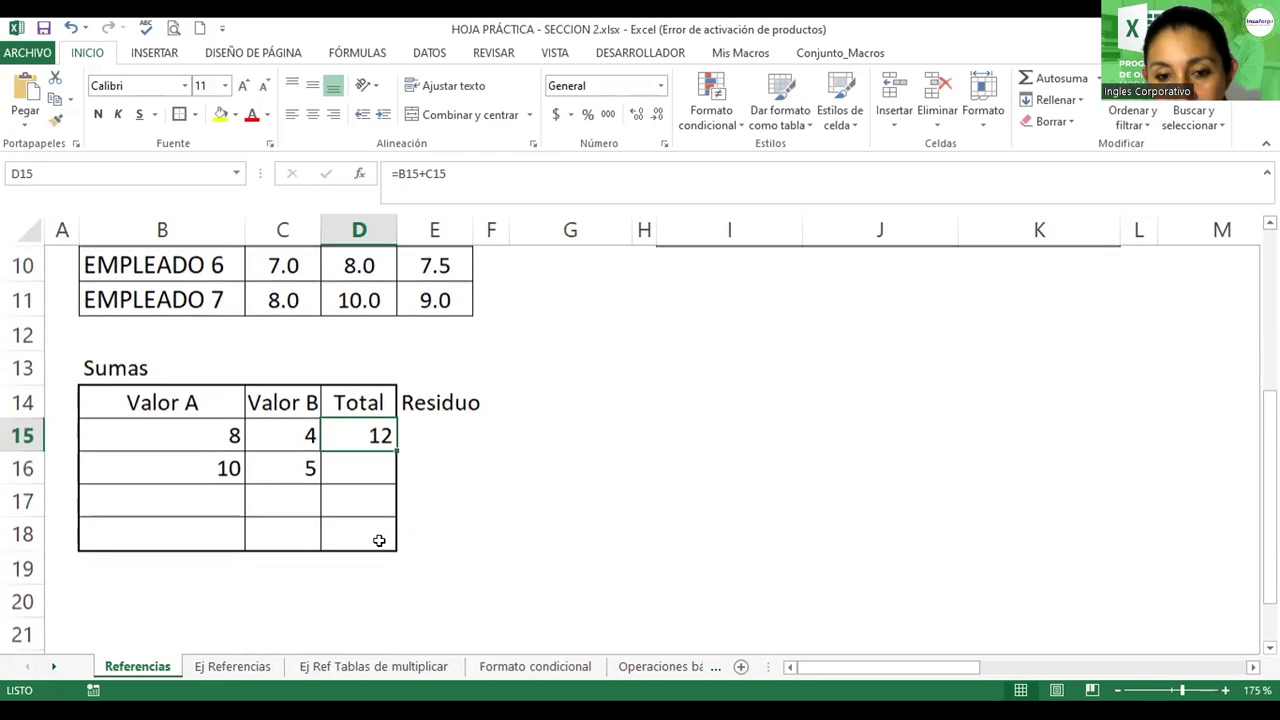
scroll(379, 539, "down", 1)
left_click_drag(396, 344, 391, 428)
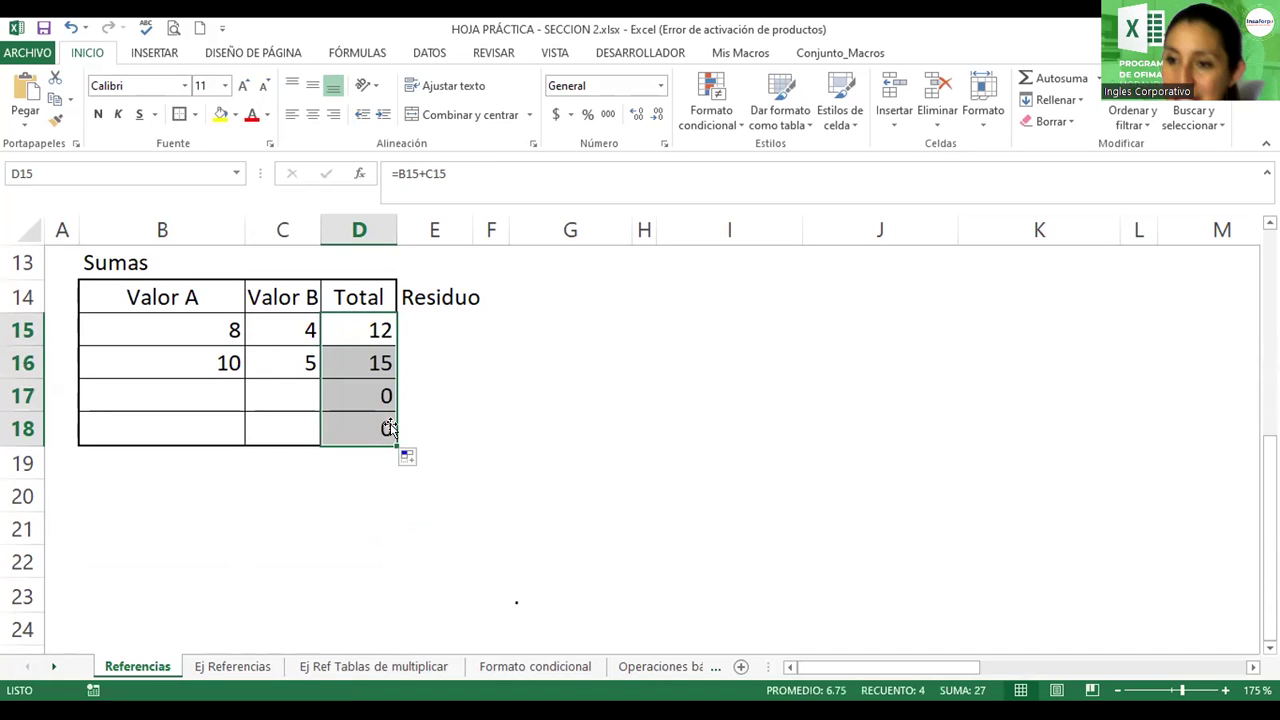
double_click(356, 330)
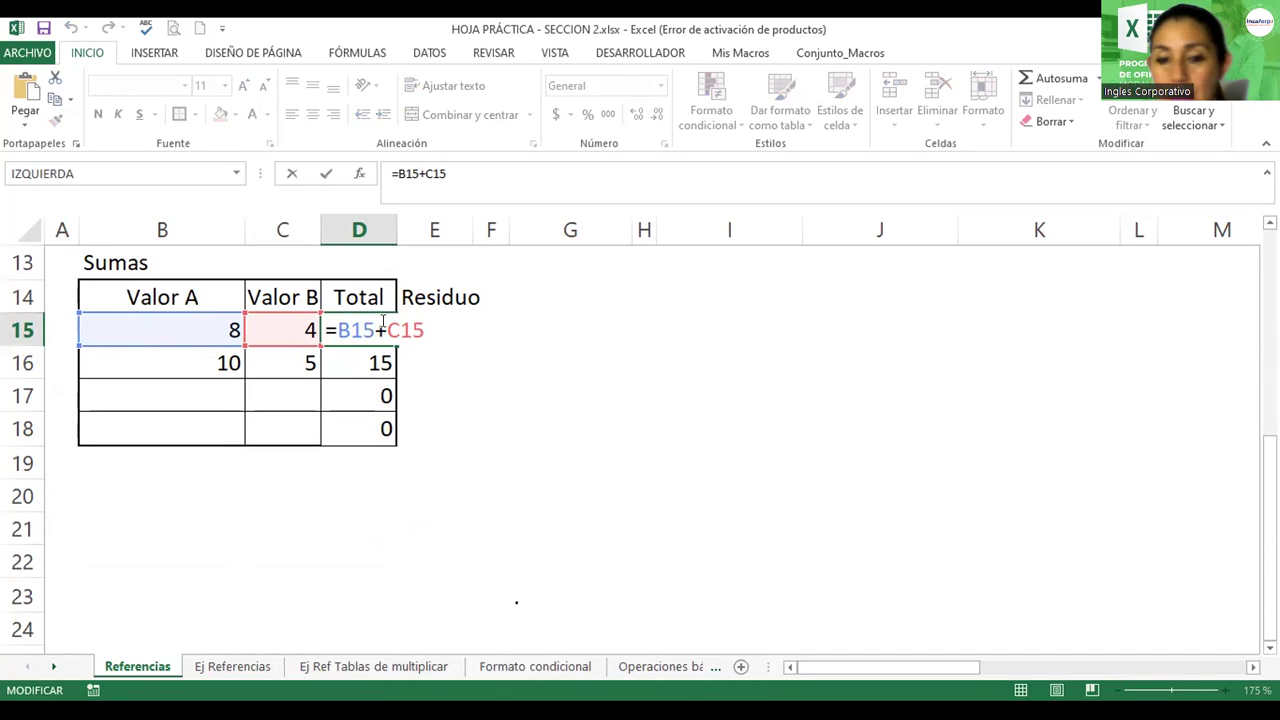
key("Return")
double_click(370, 363)
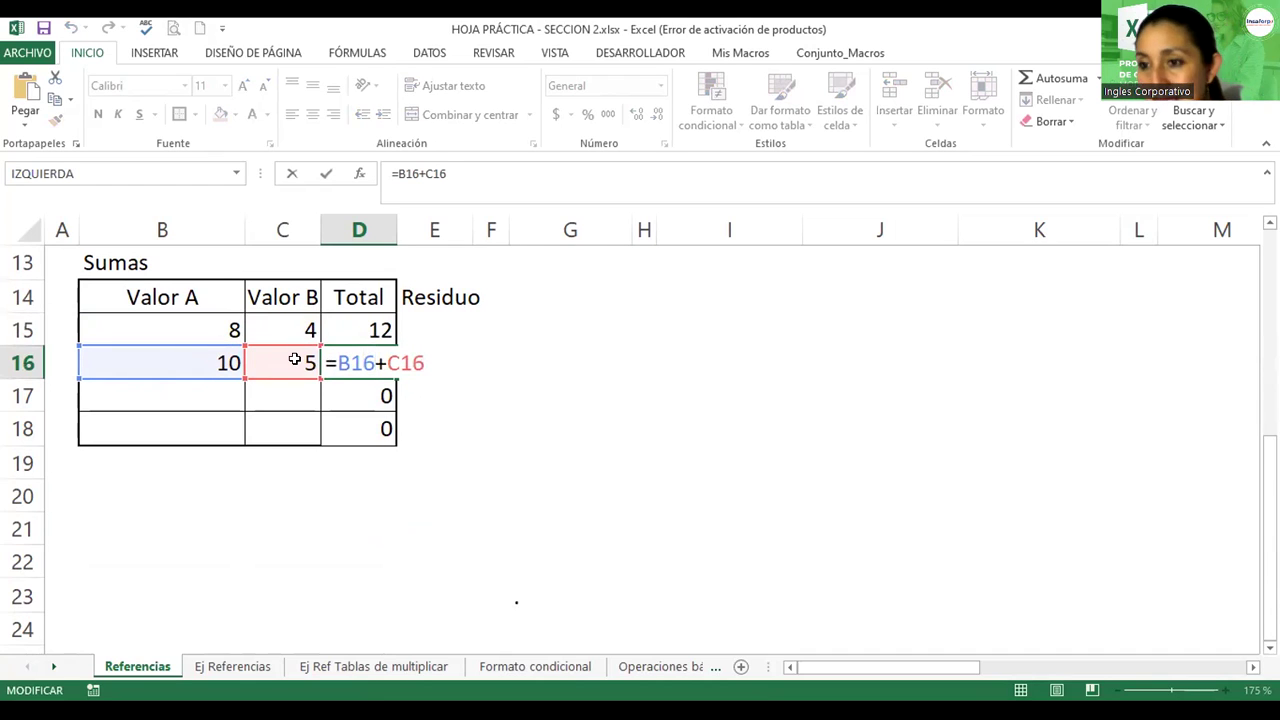
key("Return")
double_click(351, 402)
key("Return")
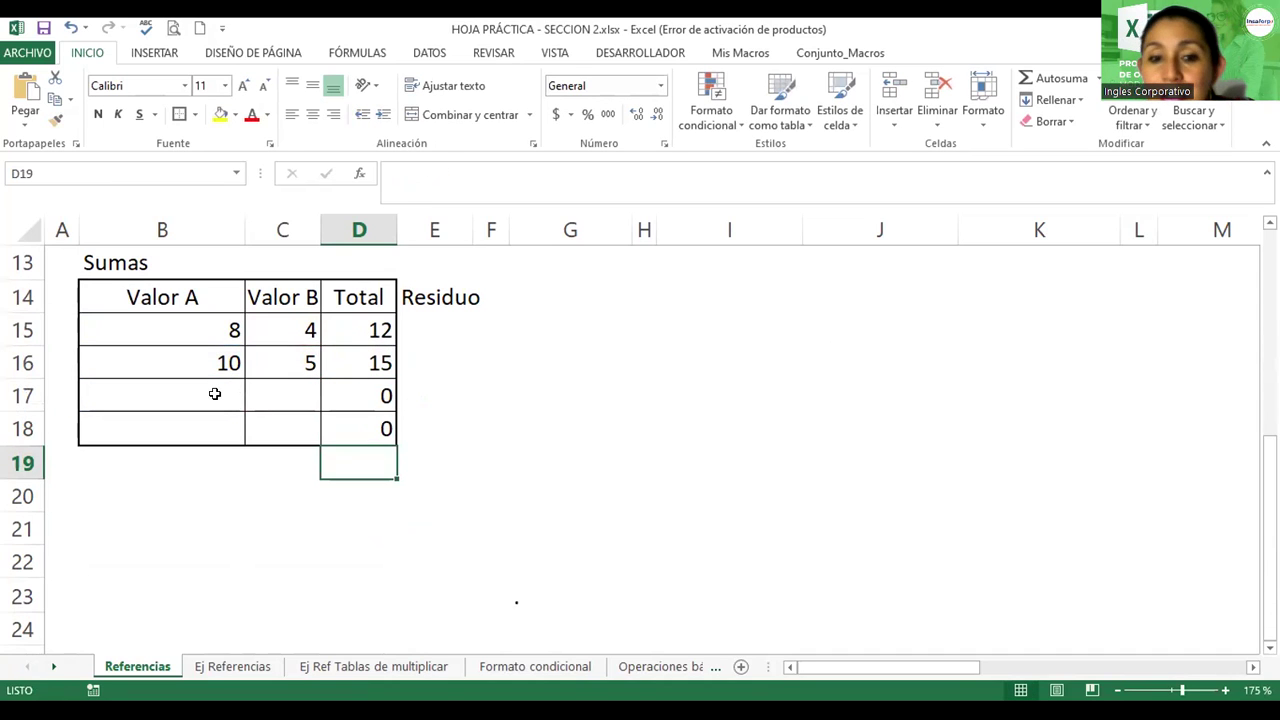
left_click(214, 394)
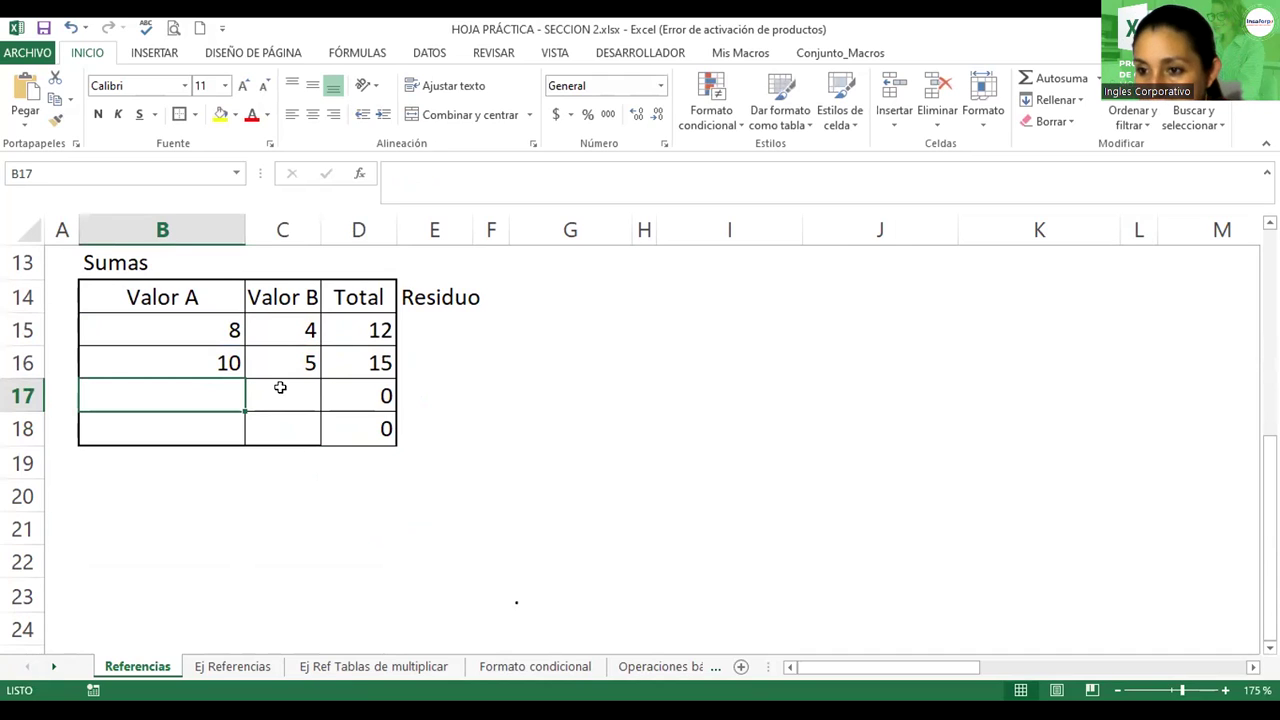
- Enter 50 in B17 and 7 in C17 of the Sumas table
left_click(181, 422)
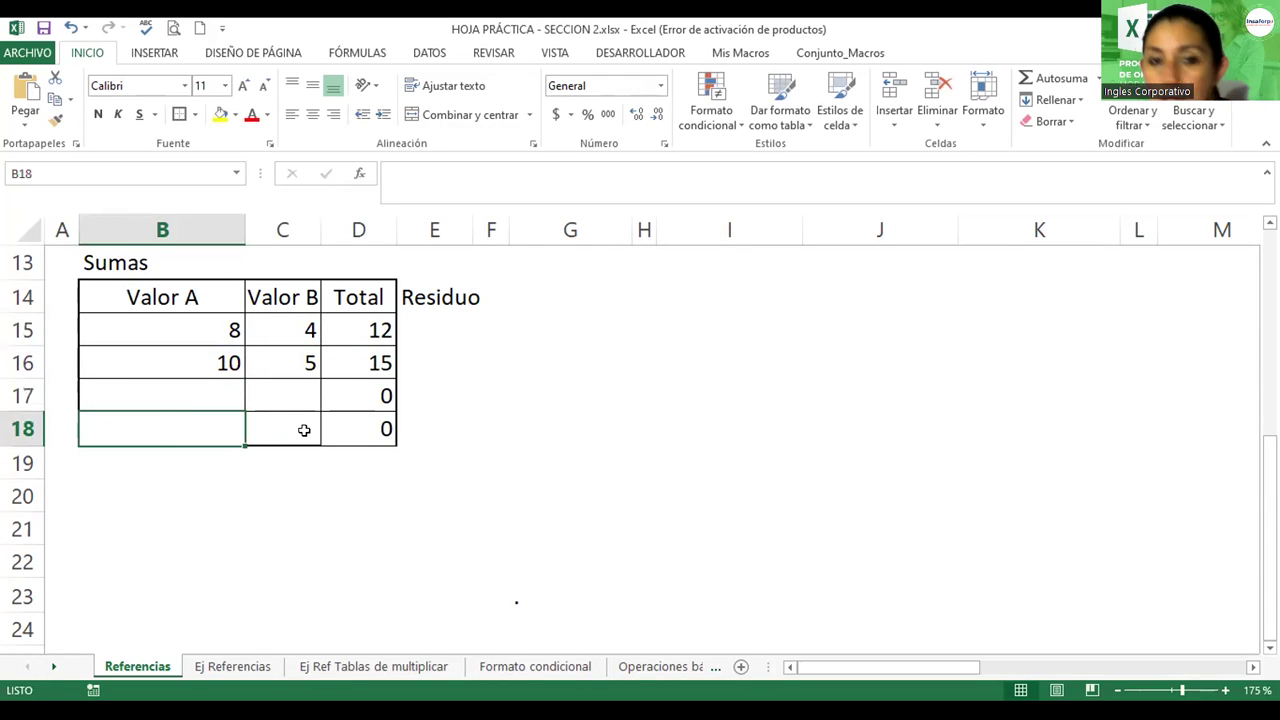
left_click(304, 430)
left_click(210, 388)
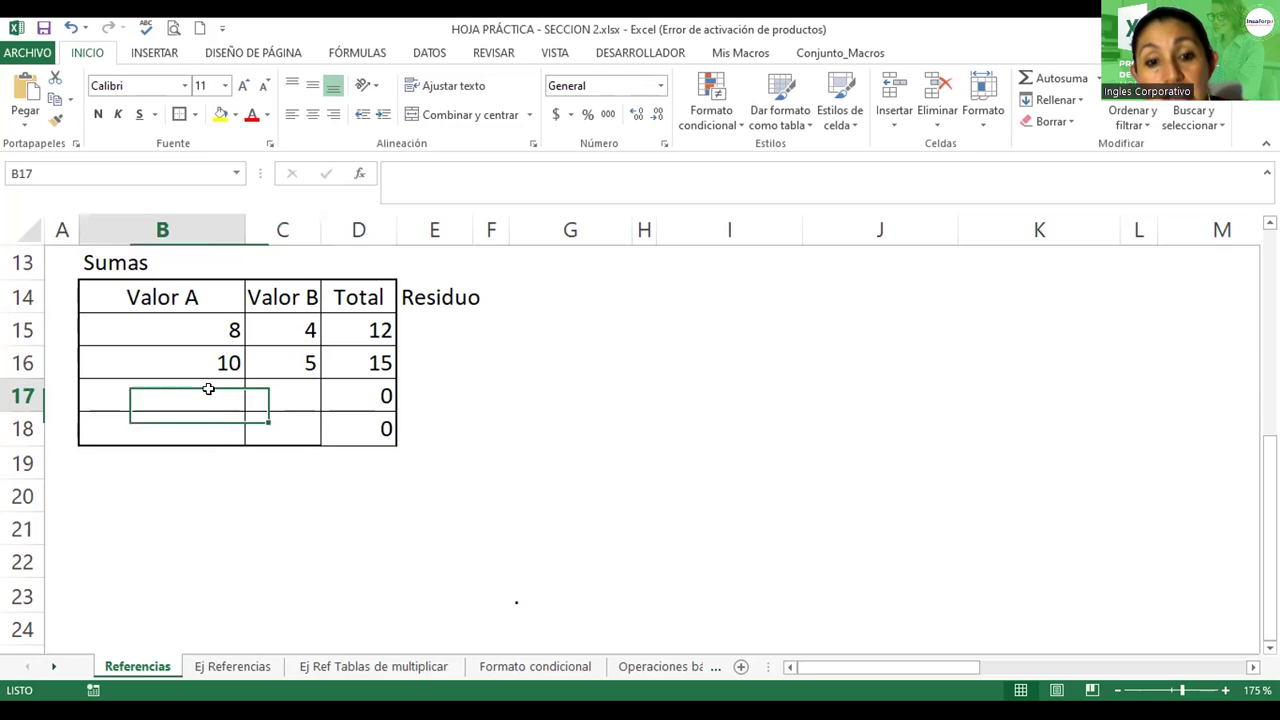
type("50")
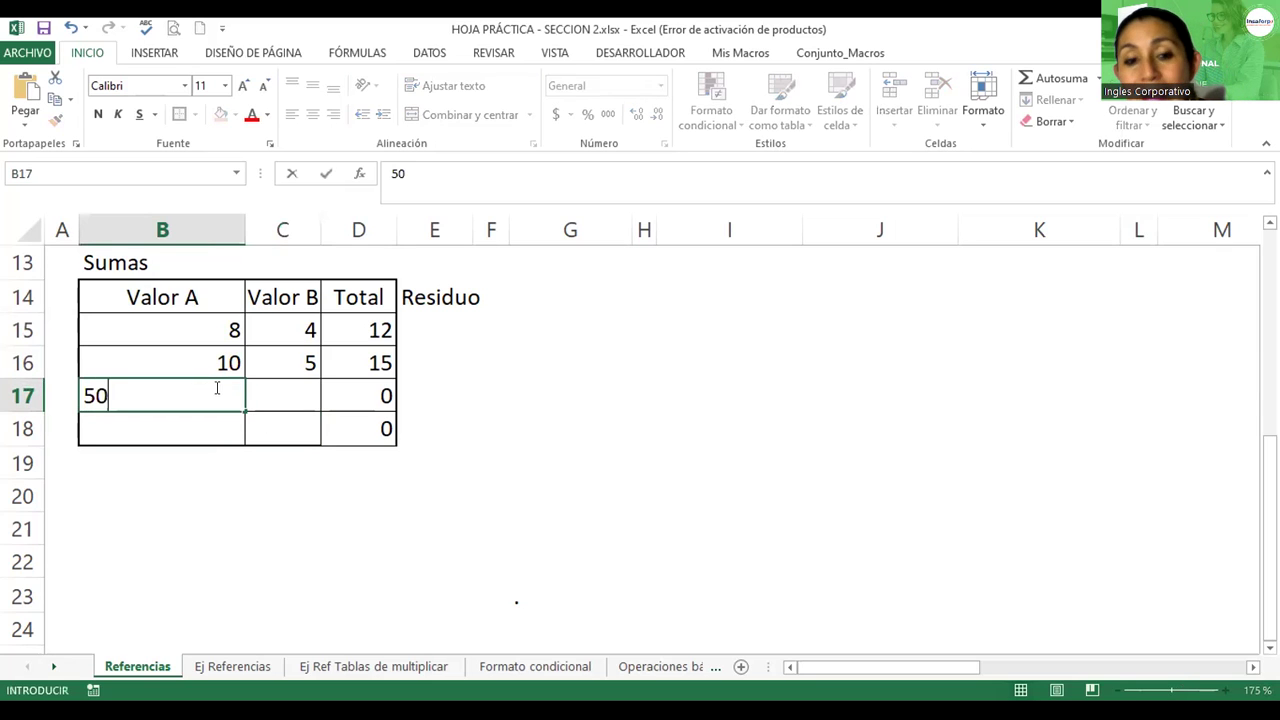
left_click(286, 386)
type("7")
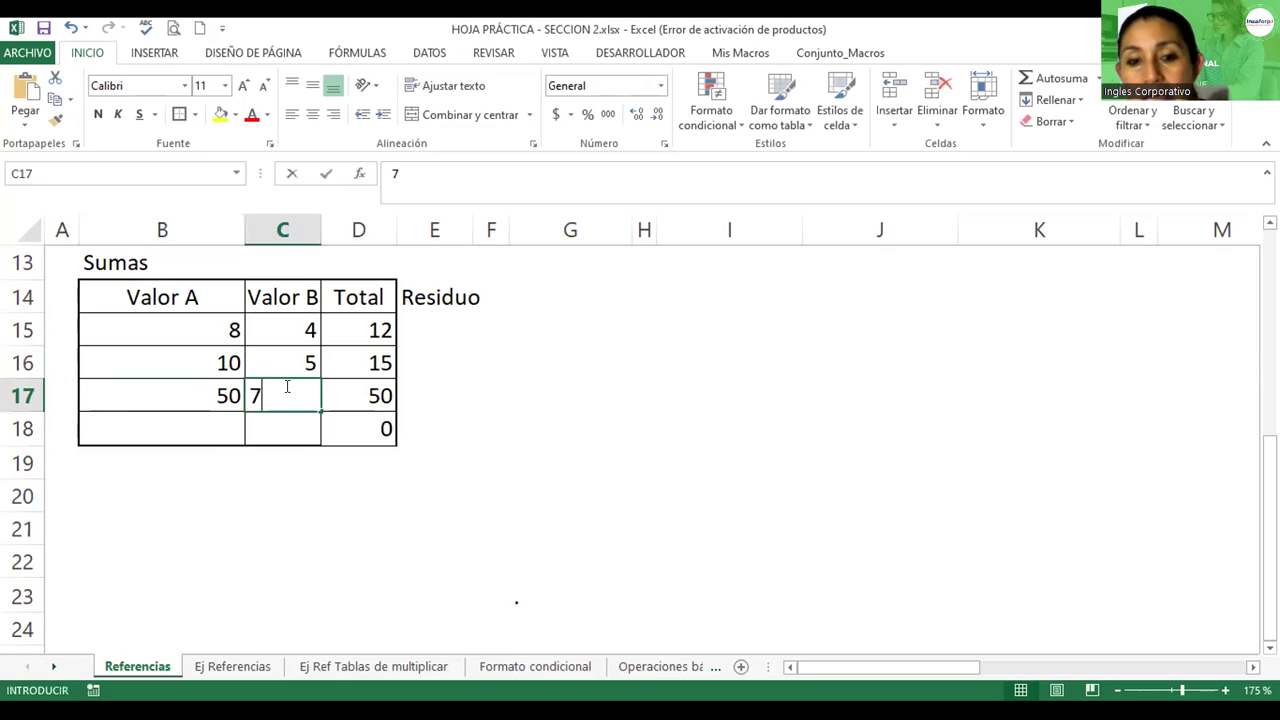
- Enter 25 in B18 and 30 in C18, then check the Totals in D15 and D16
left_click(286, 424)
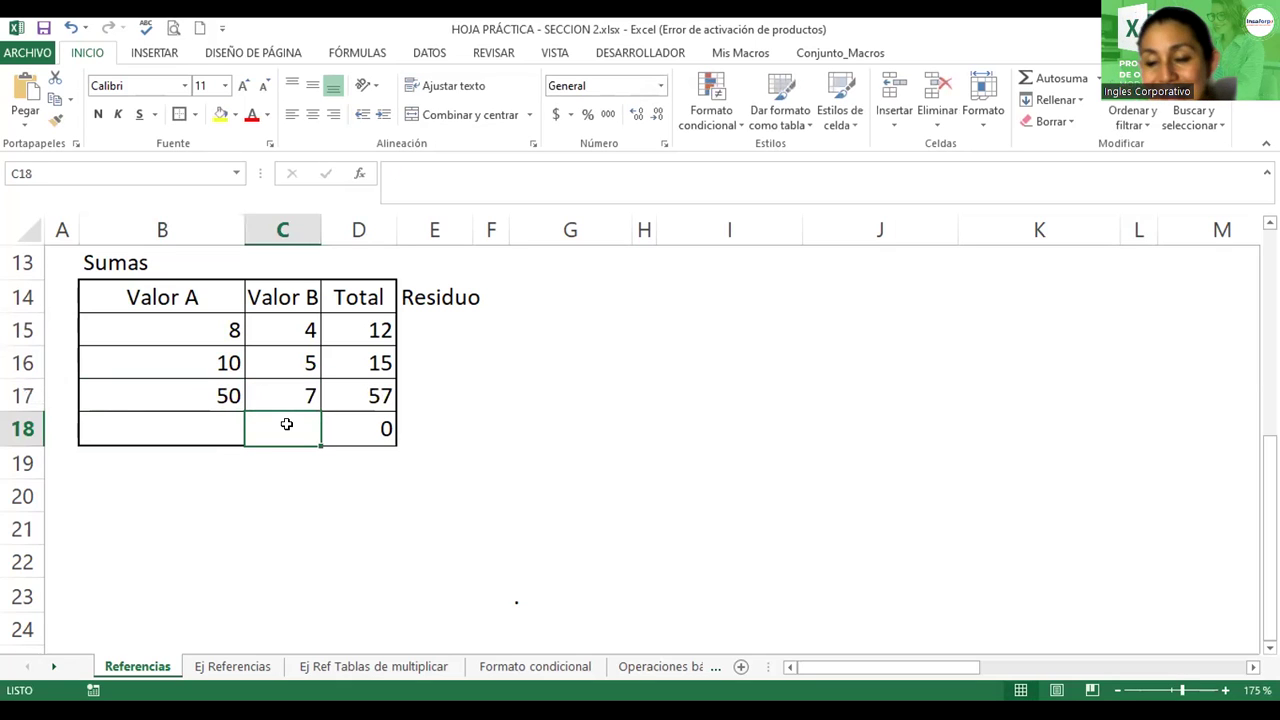
left_click(135, 429)
type("25")
key("Tab")
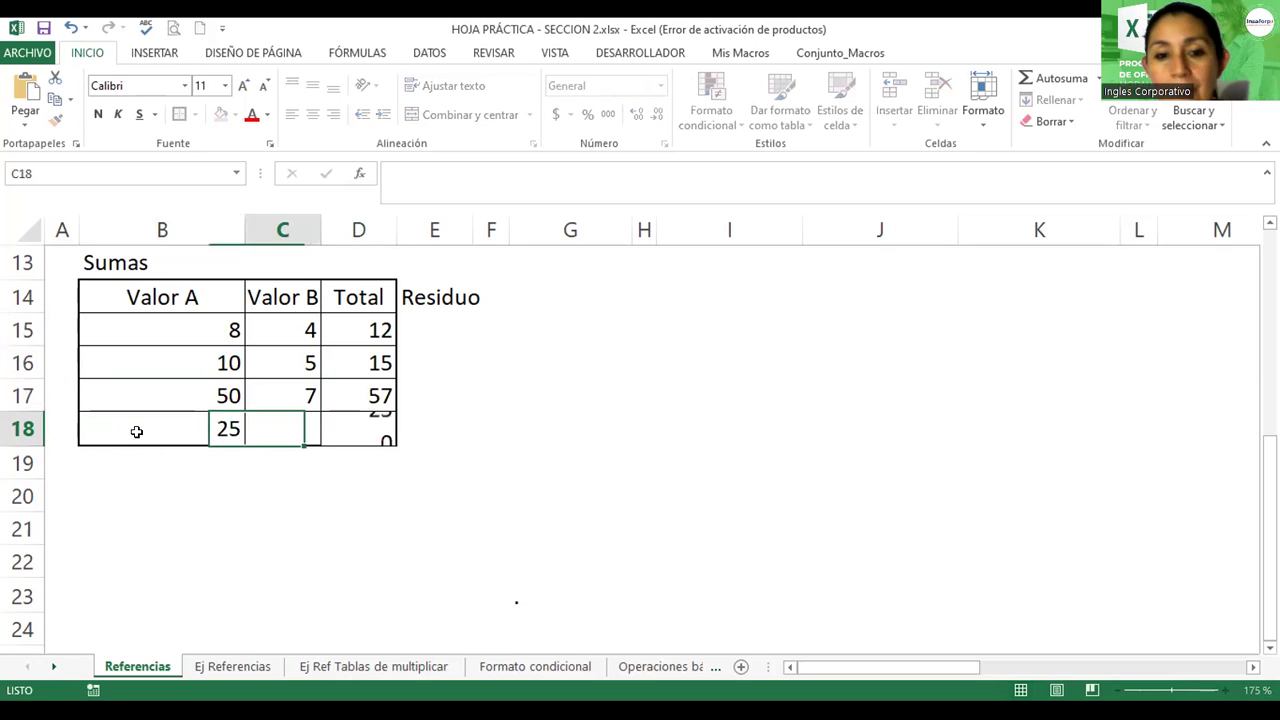
type("30")
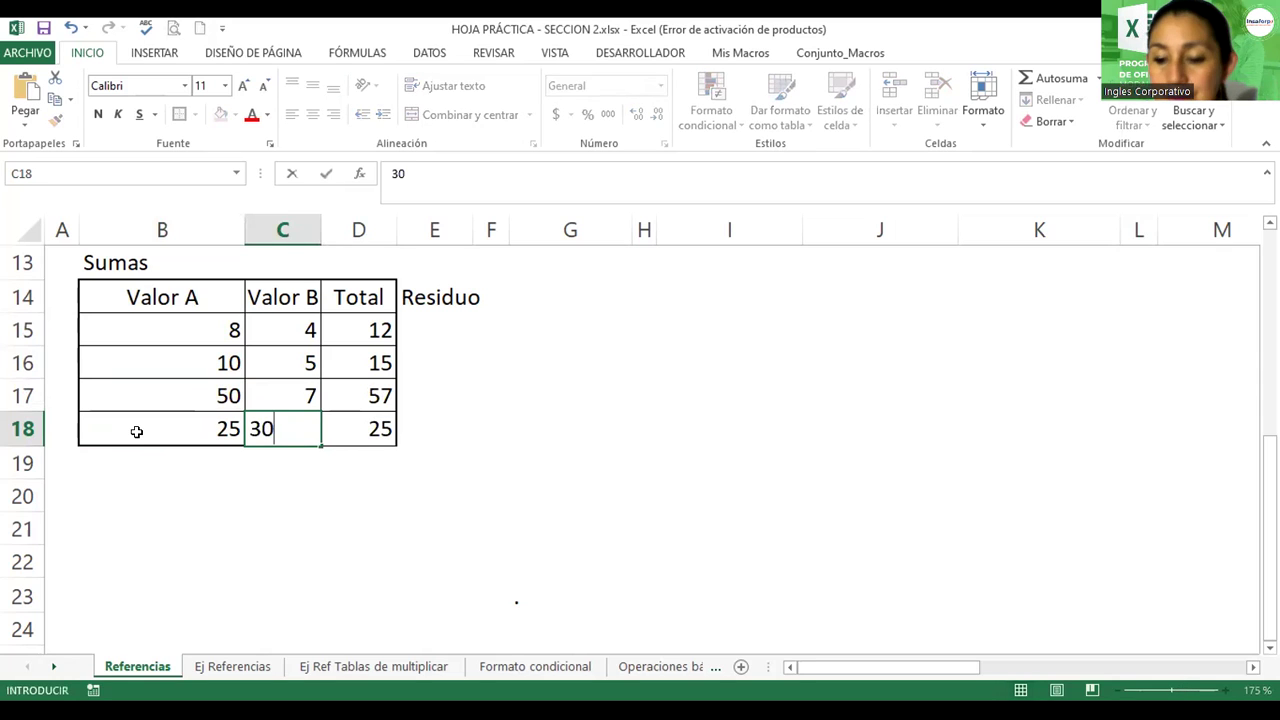
key("Tab")
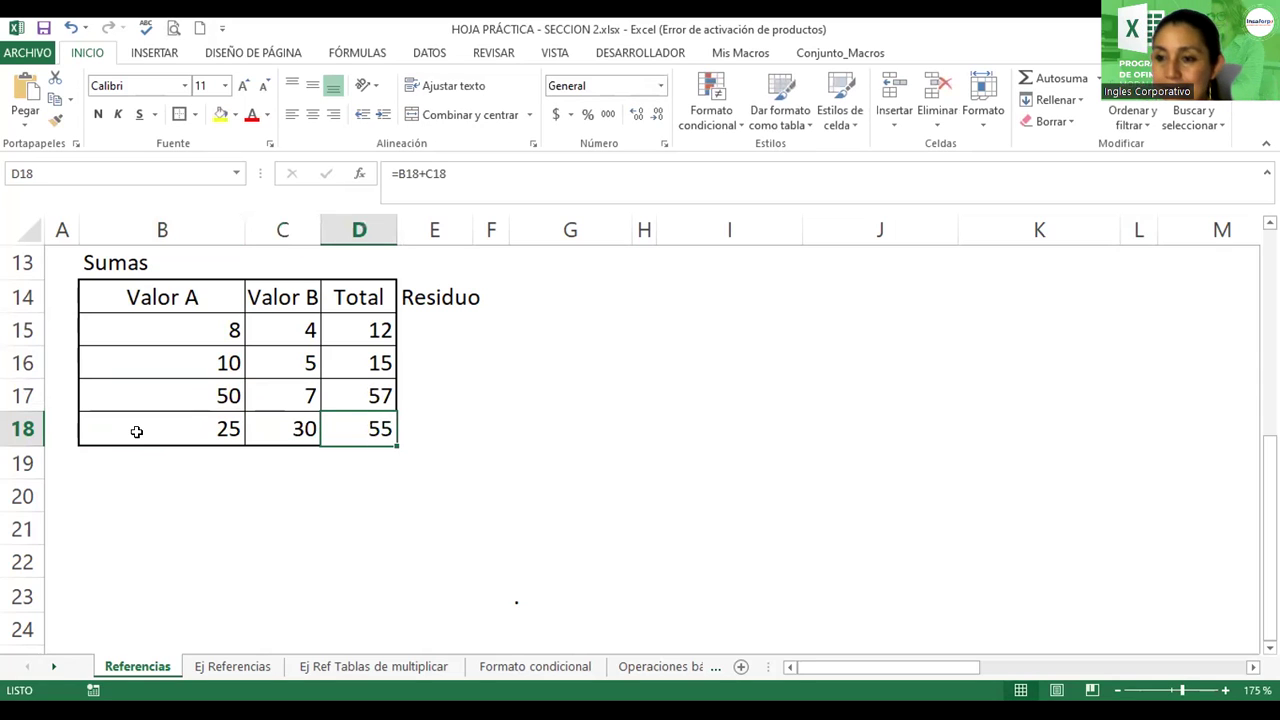
left_click(356, 323)
left_click(357, 369)
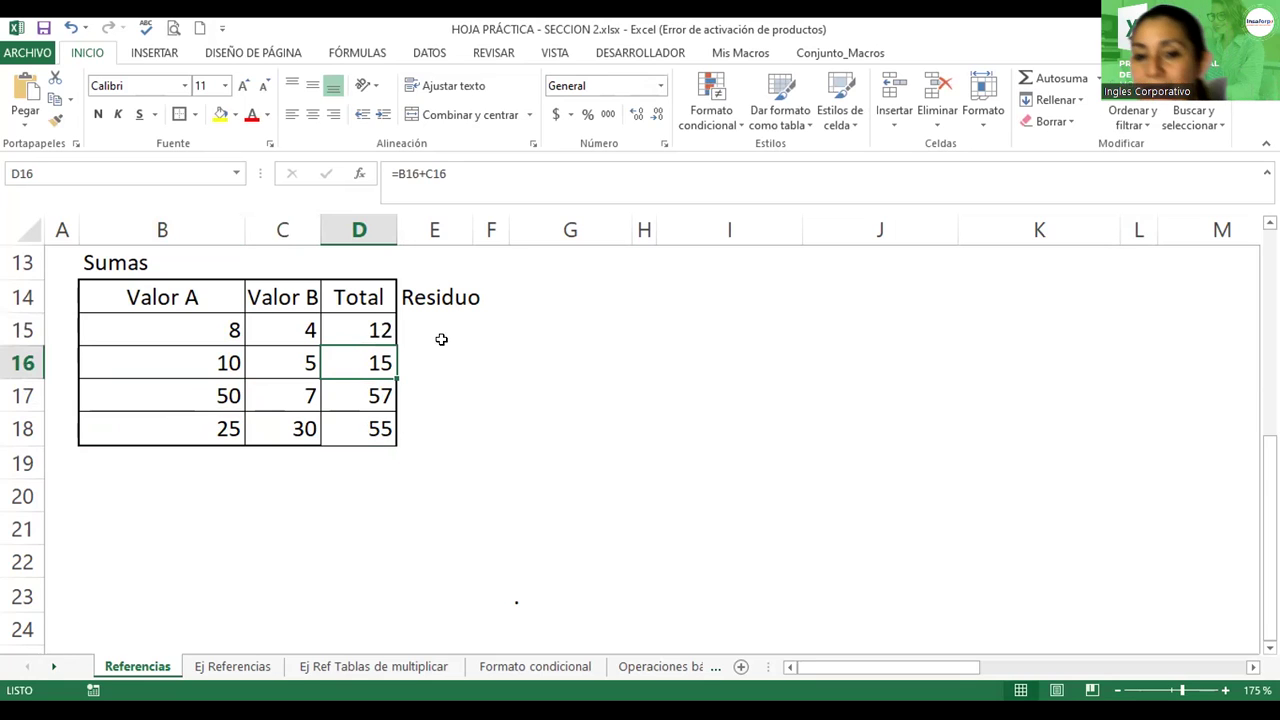
- Check D15's =B15+C15 and copy it down to D18, giving totals 15, 57 and 55
double_click(369, 315)
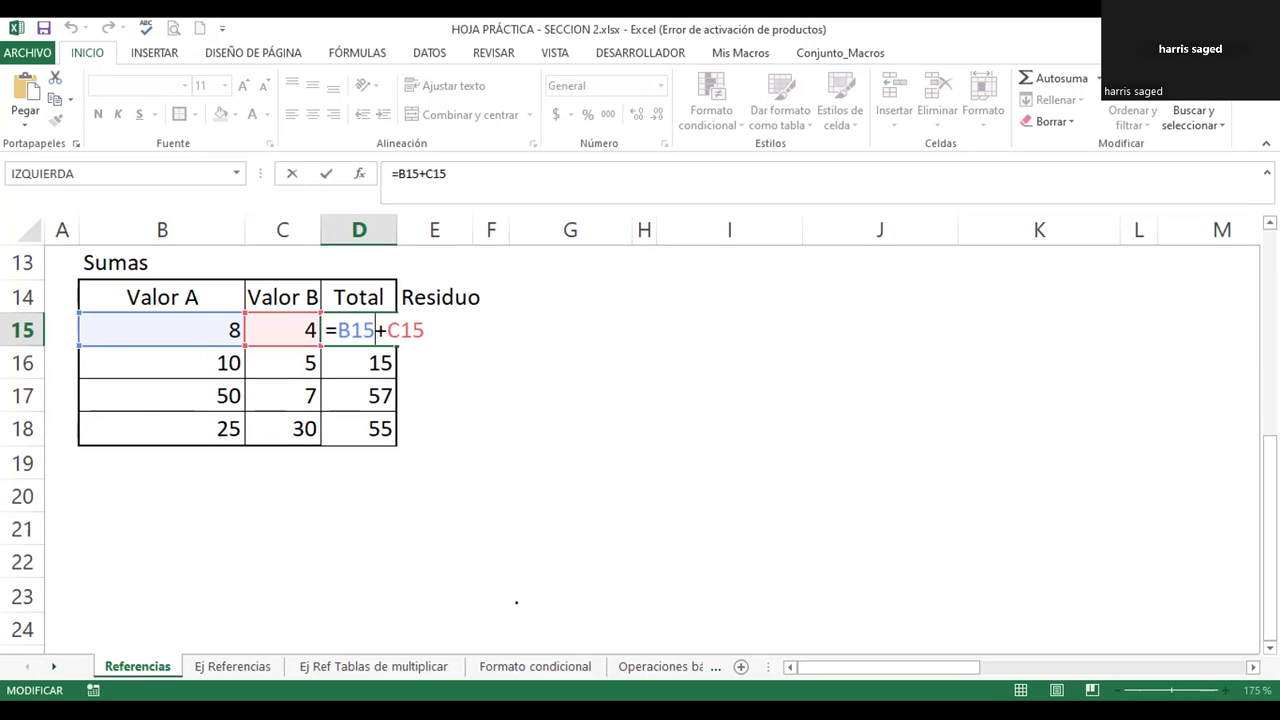
key("Return")
left_click(381, 330)
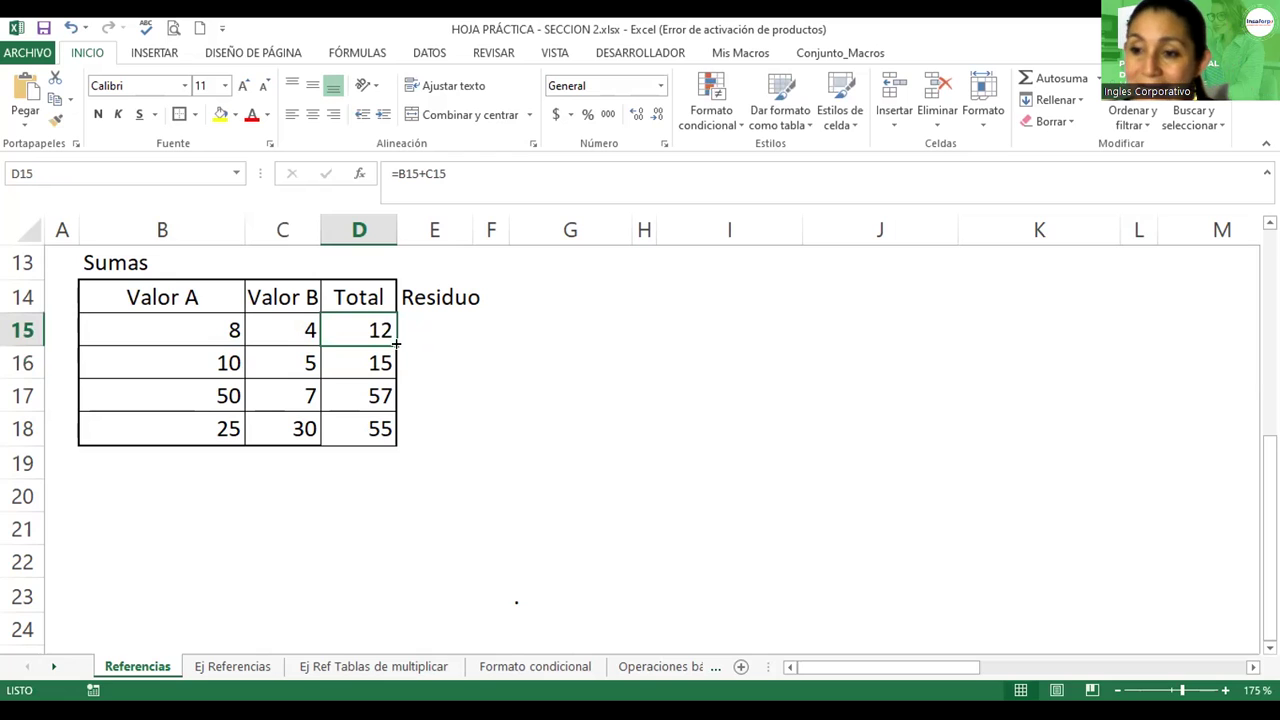
left_click_drag(396, 343, 386, 432)
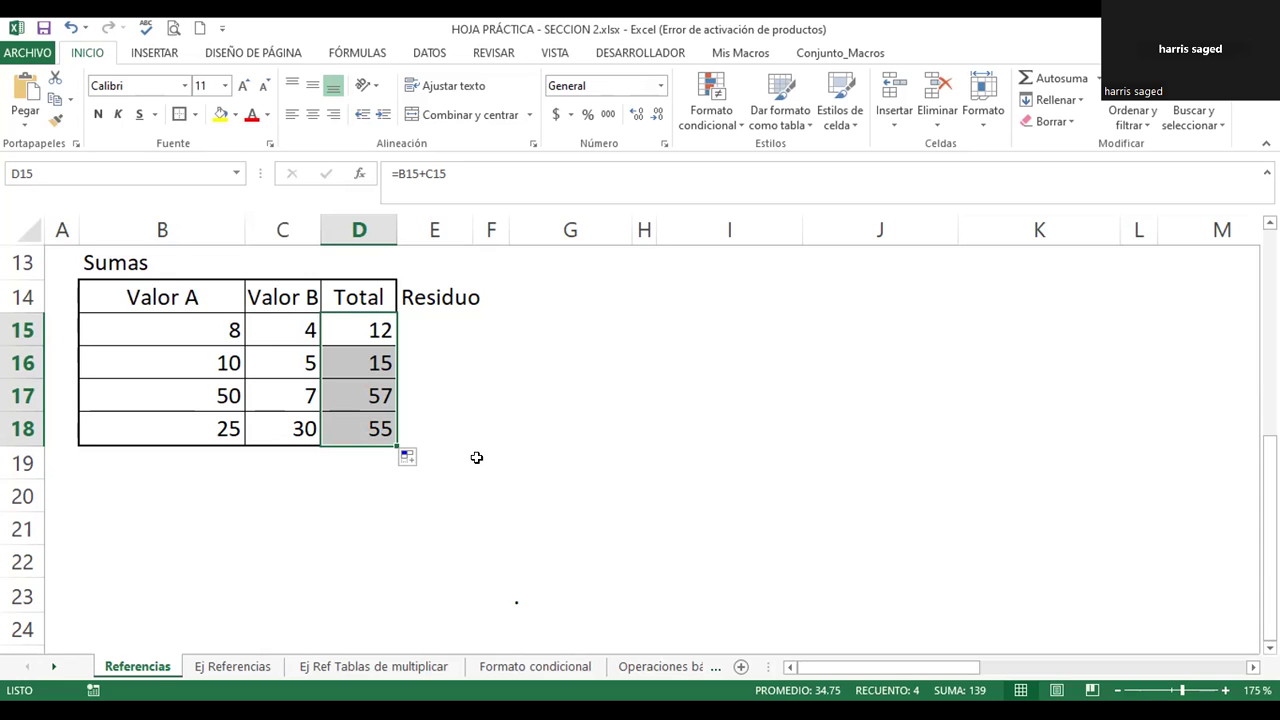
- Return to the top and inspect E5's =PROMEDIO(C5:D5), EMPLEADO 1's 7.5 average, then select E12
left_click(516, 389)
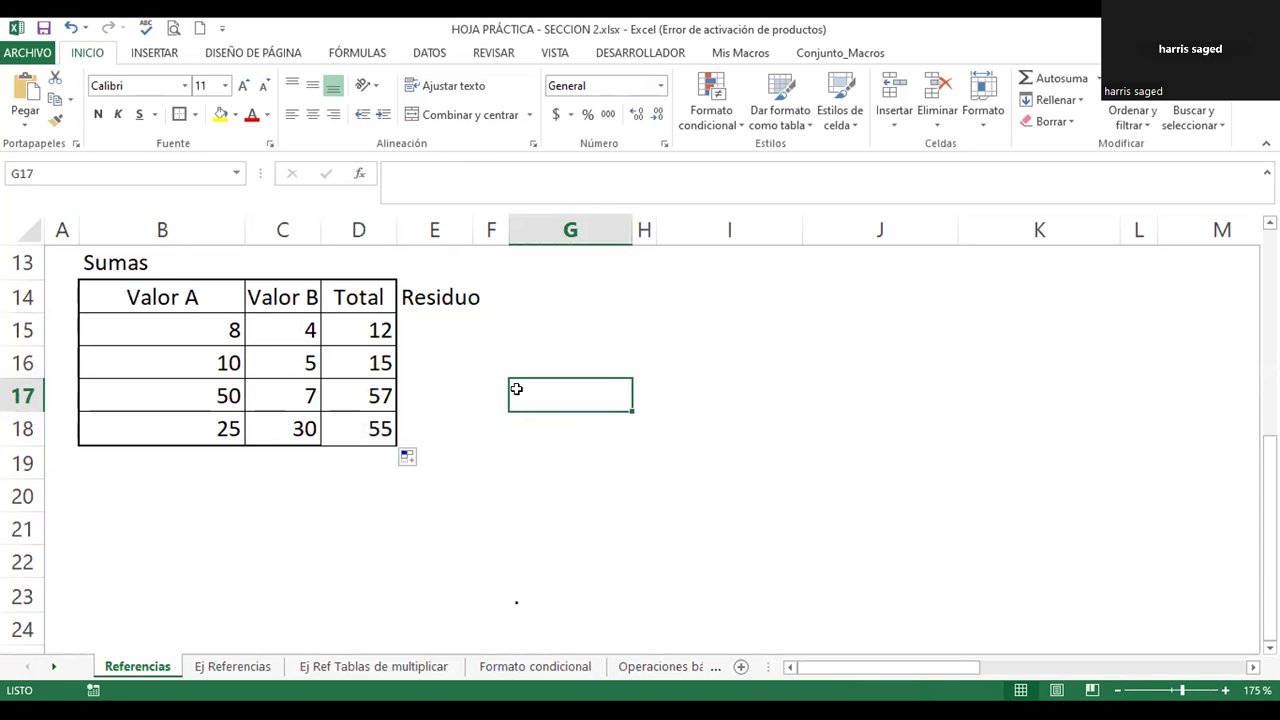
scroll(516, 389, "down", 1, "ctrl")
scroll(516, 389, "up", 1)
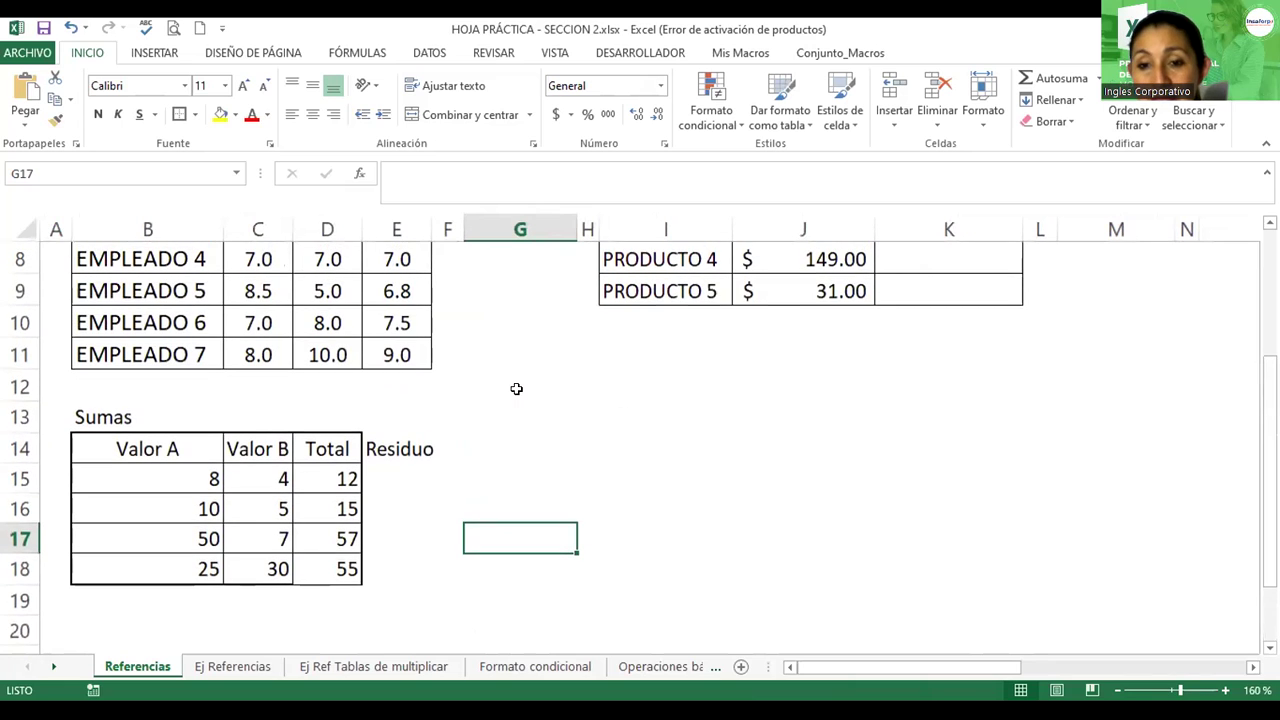
left_click(397, 474)
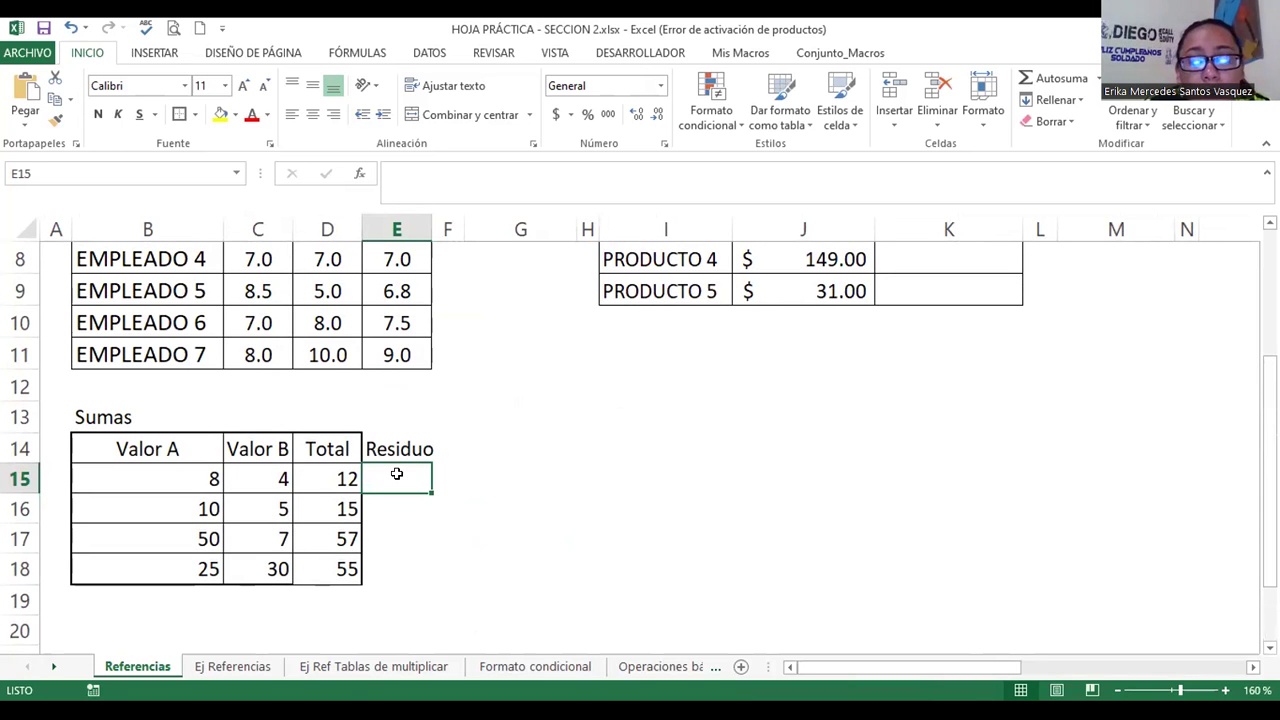
scroll(397, 474, "up", 1)
scroll(397, 474, "up", 2)
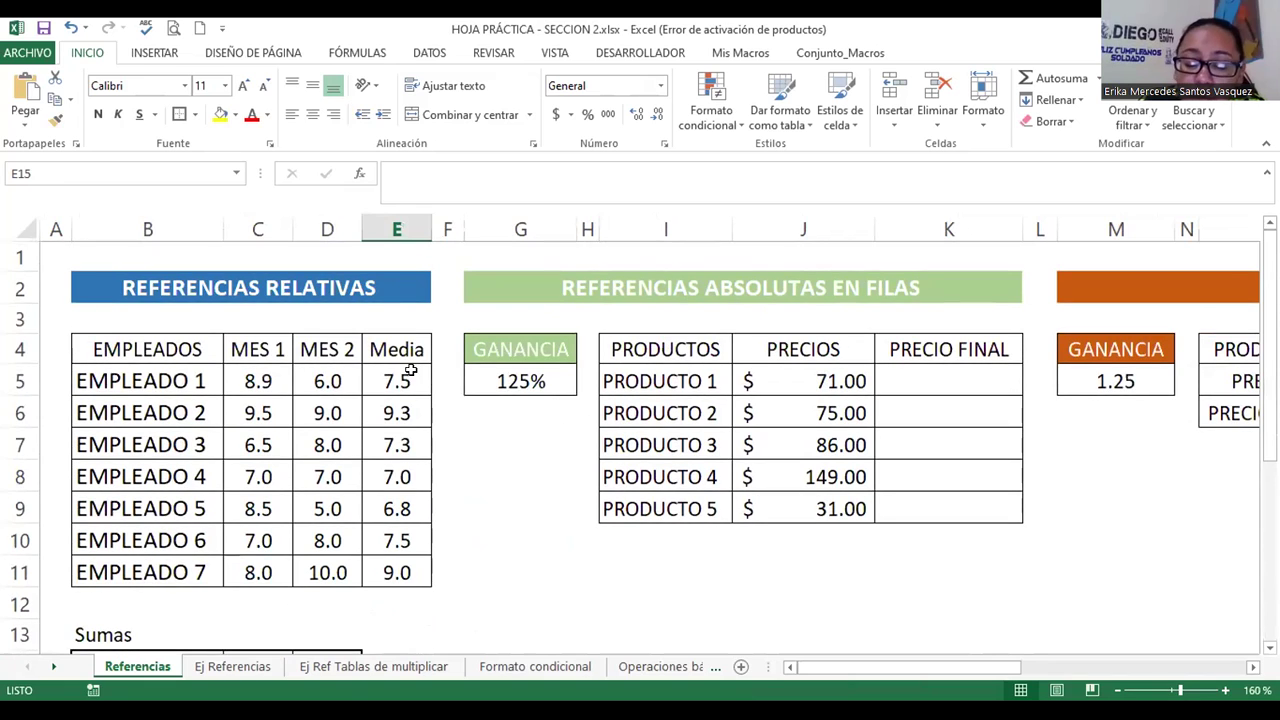
double_click(410, 371)
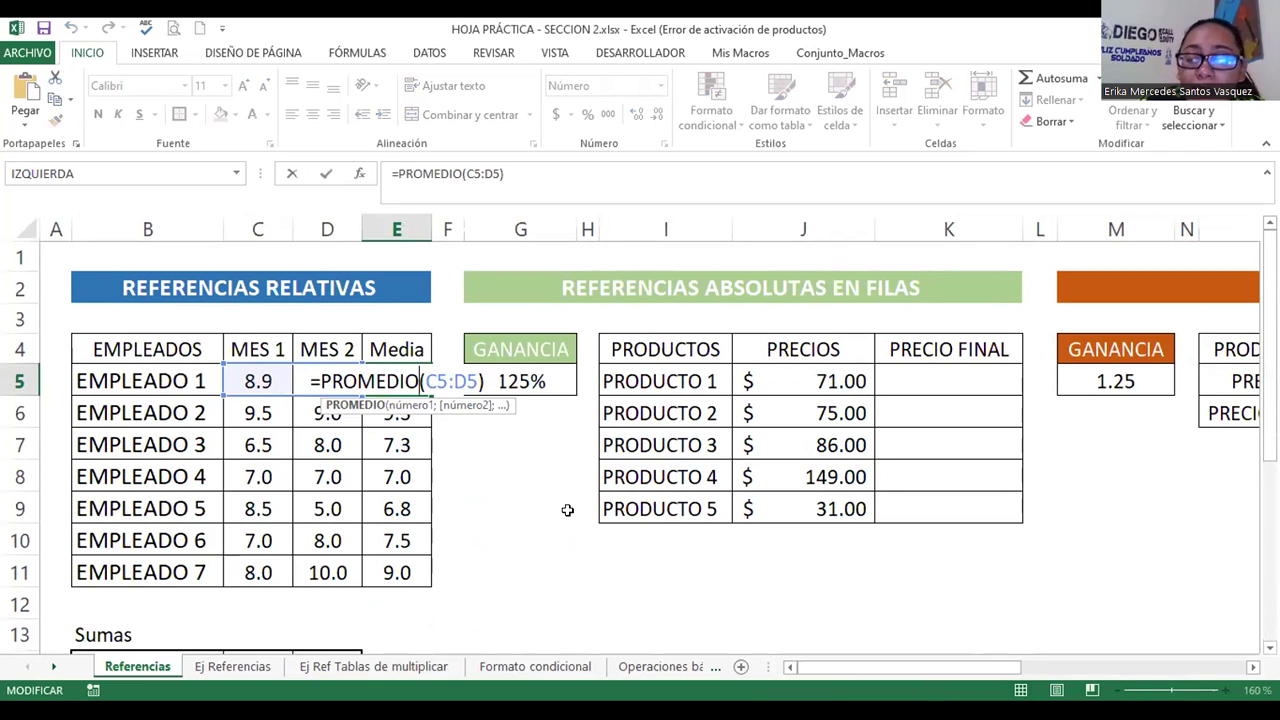
left_click(479, 443)
left_click(397, 600)
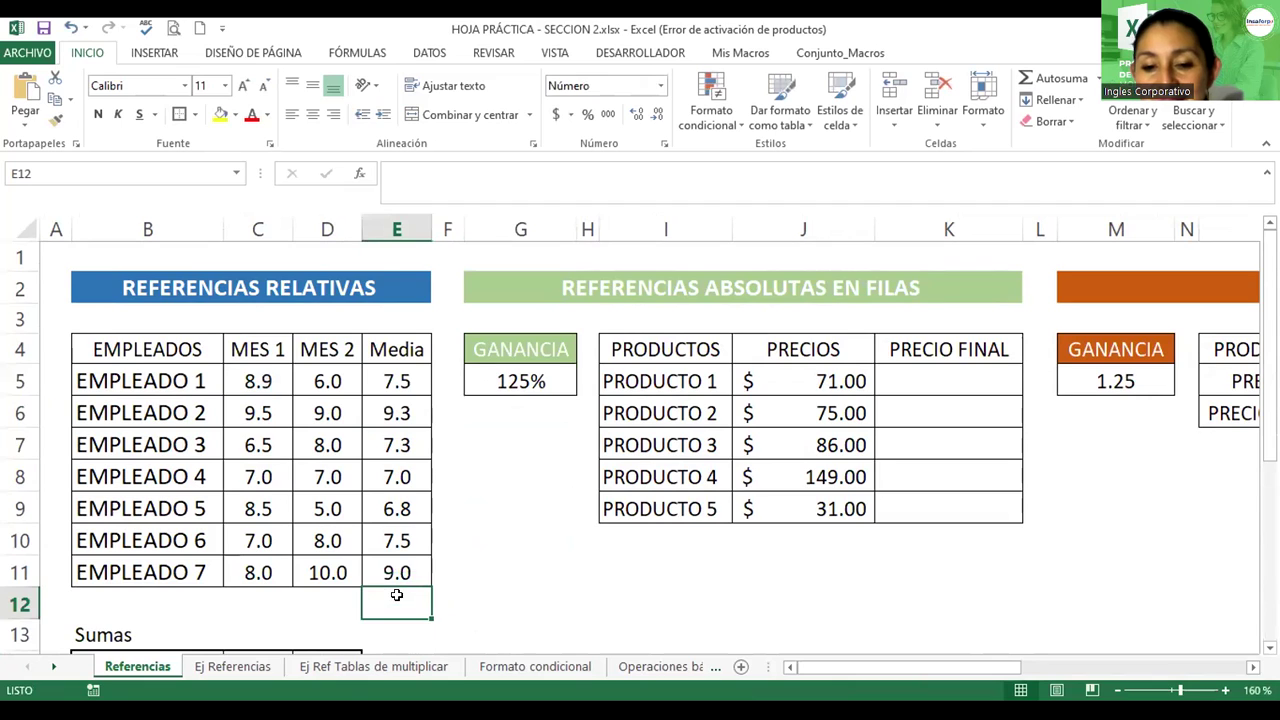
scroll(397, 560, "down", 1)
scroll(400, 500, "down", 1)
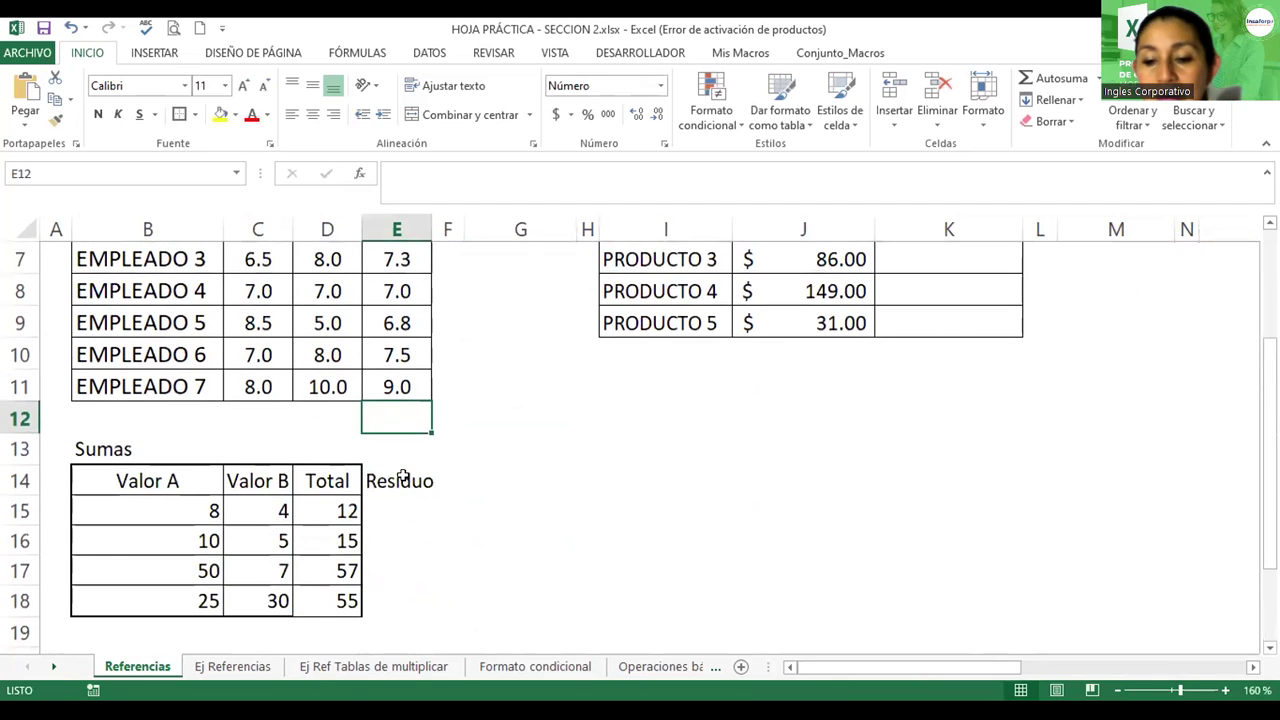
- Type =promedio in E12, review the PROMEDIO.SI suggestion, and leave the unfinished entry
type("=p")
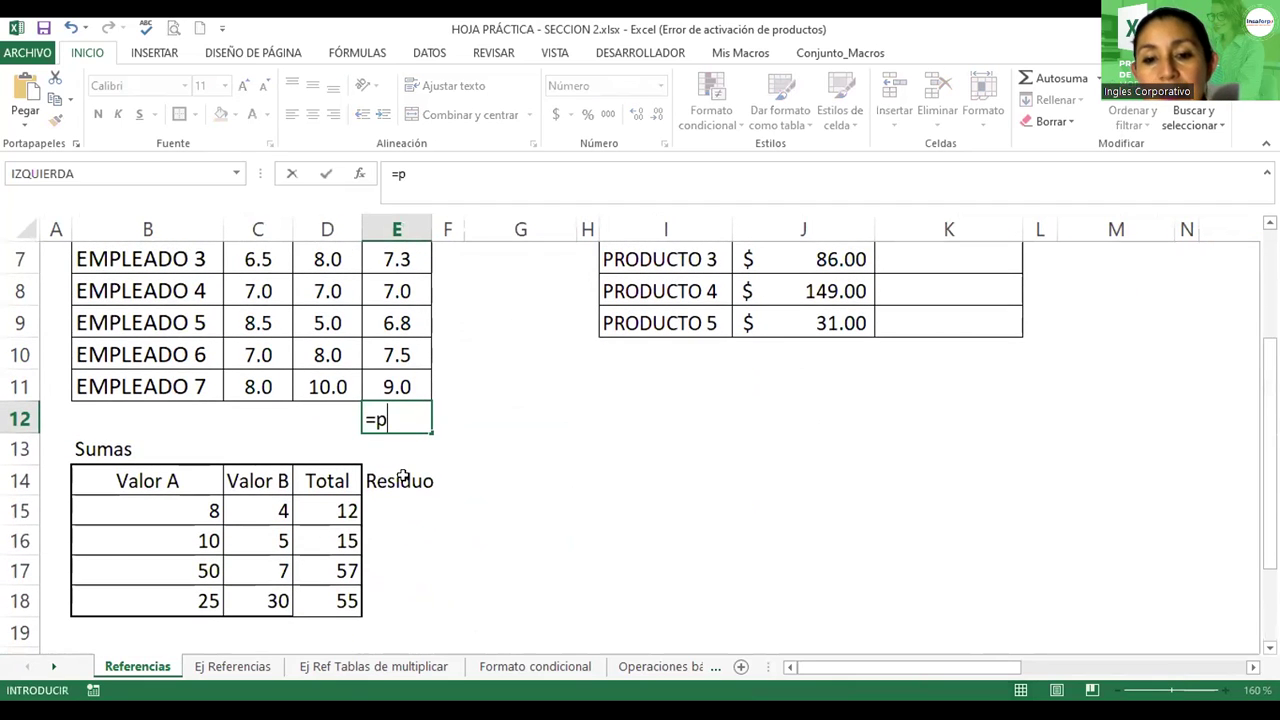
type("romedio")
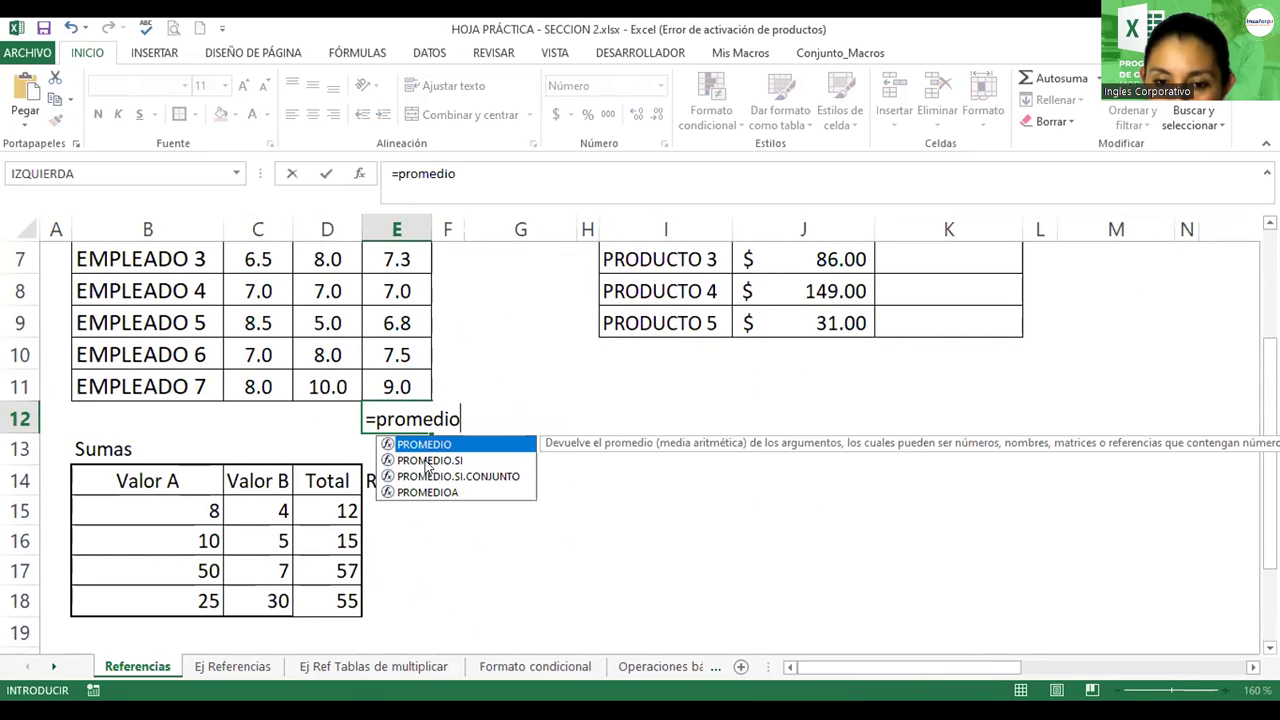
left_click(425, 462)
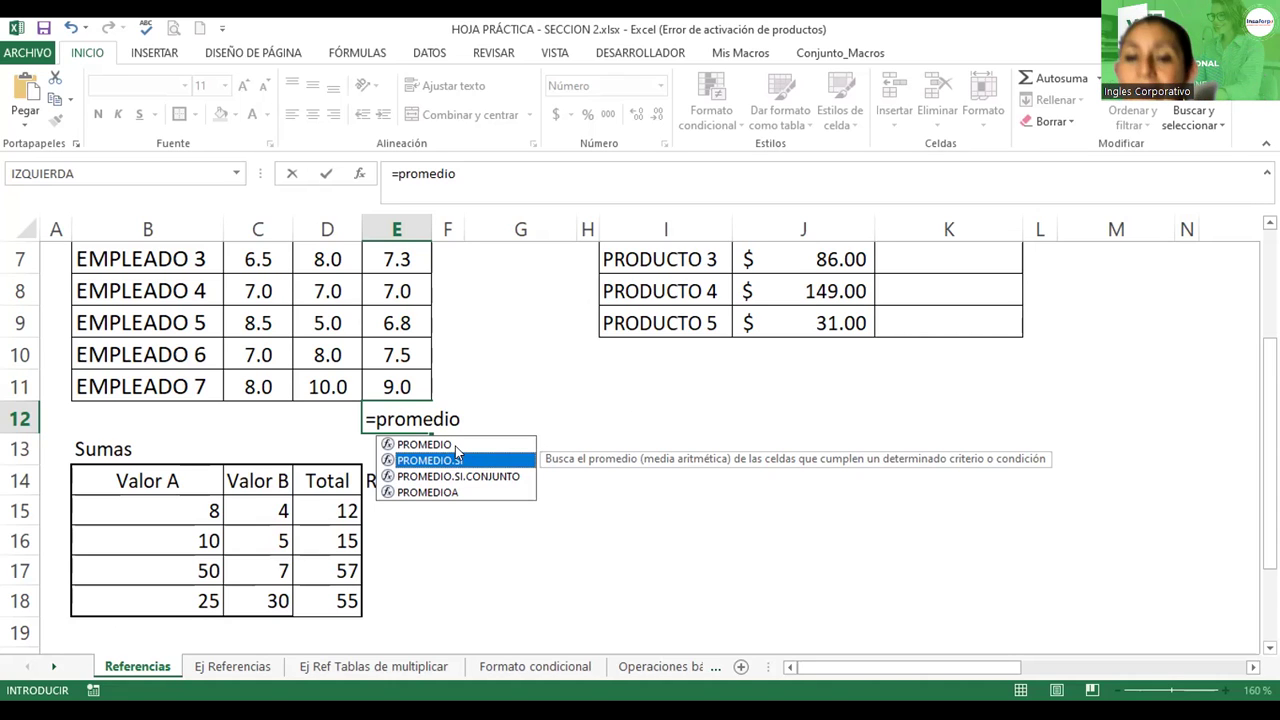
left_click(480, 357)
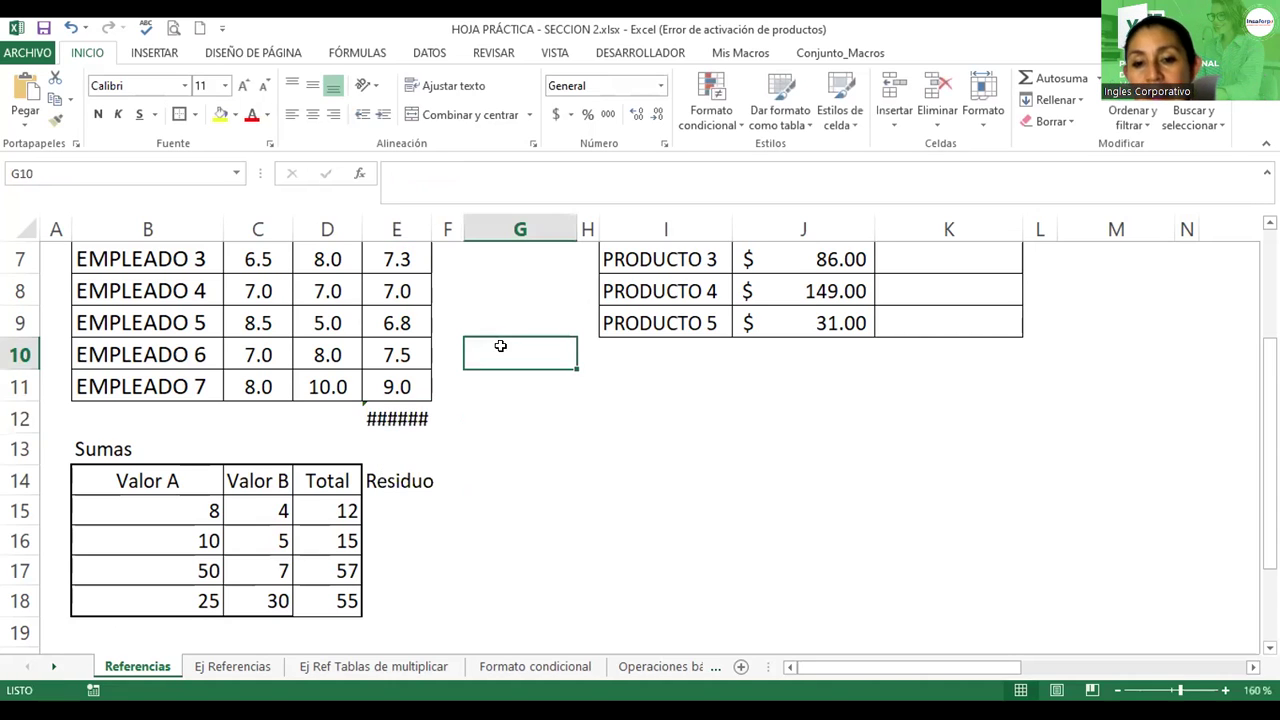
- Delete the broken PROMEDIO entry from cell E12
left_click(421, 413)
key("Delete")
scroll(457, 383, "up", 1)
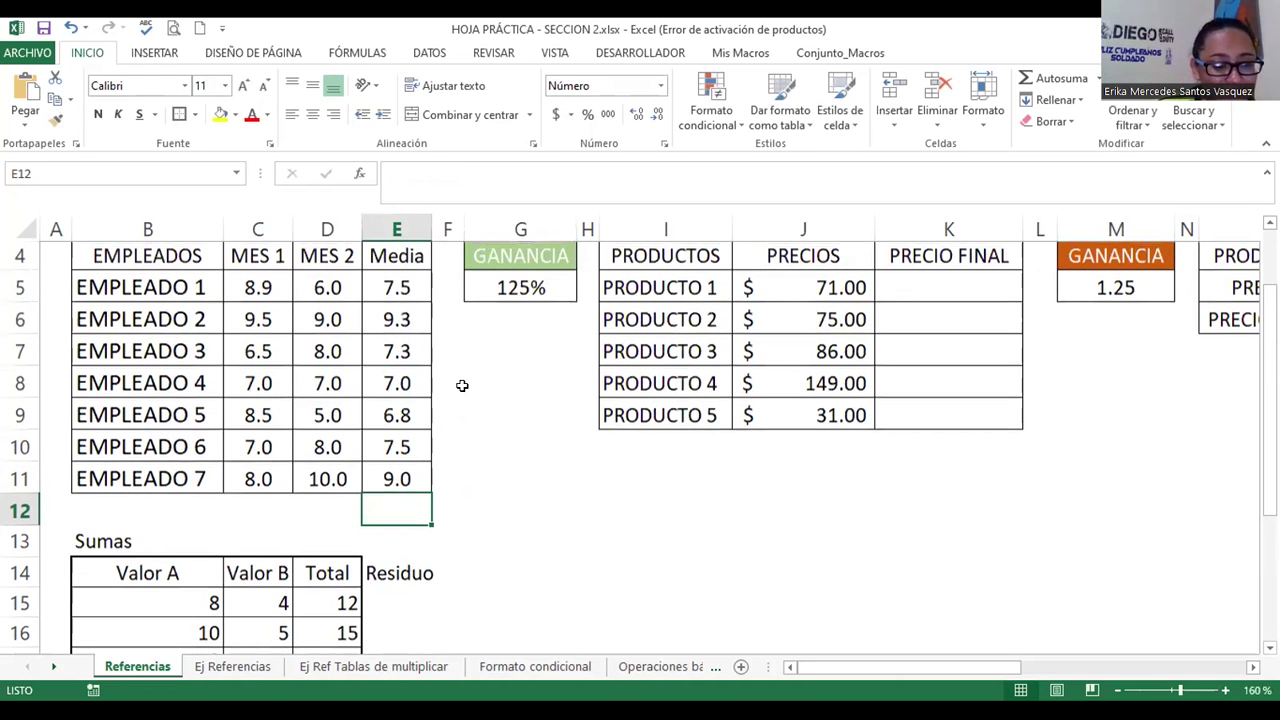
scroll(458, 494, "down", 1)
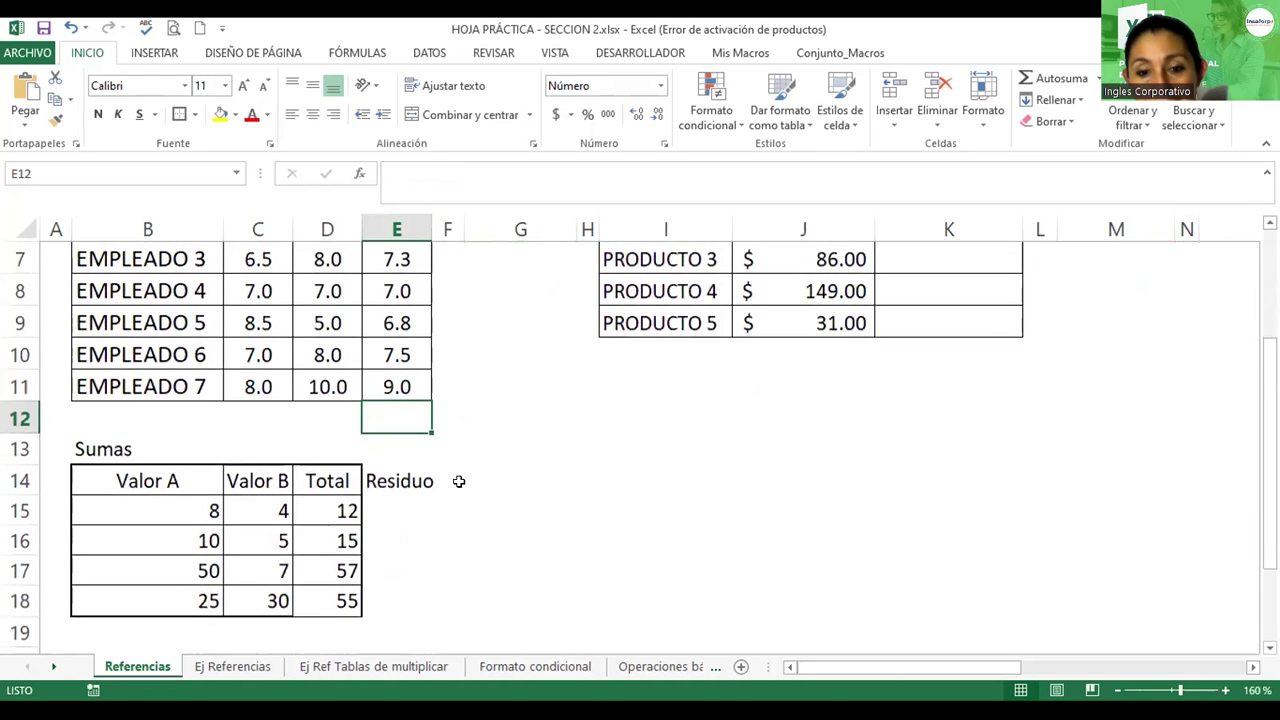
scroll(455, 484, "up", 1)
scroll(410, 492, "down", 2)
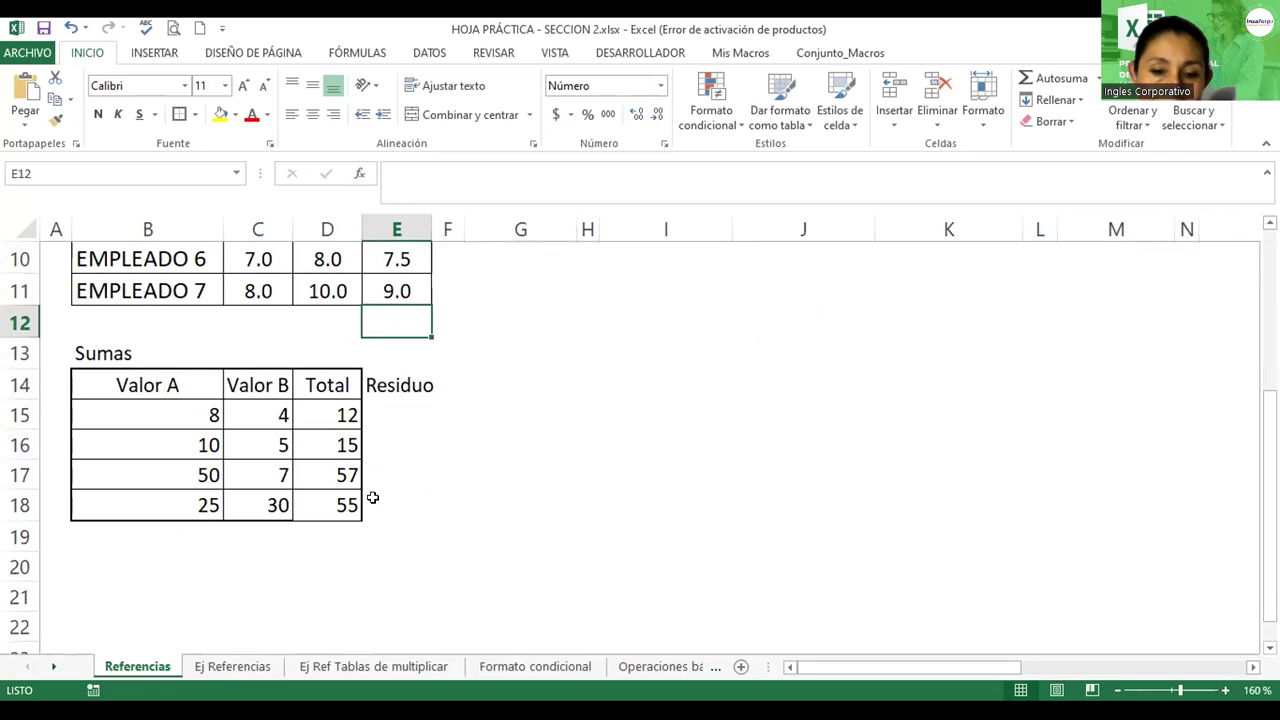
- Enter =B15-C15 in E15 and fill it down to E18, giving 4, 5, 43 and -5
left_click(401, 410)
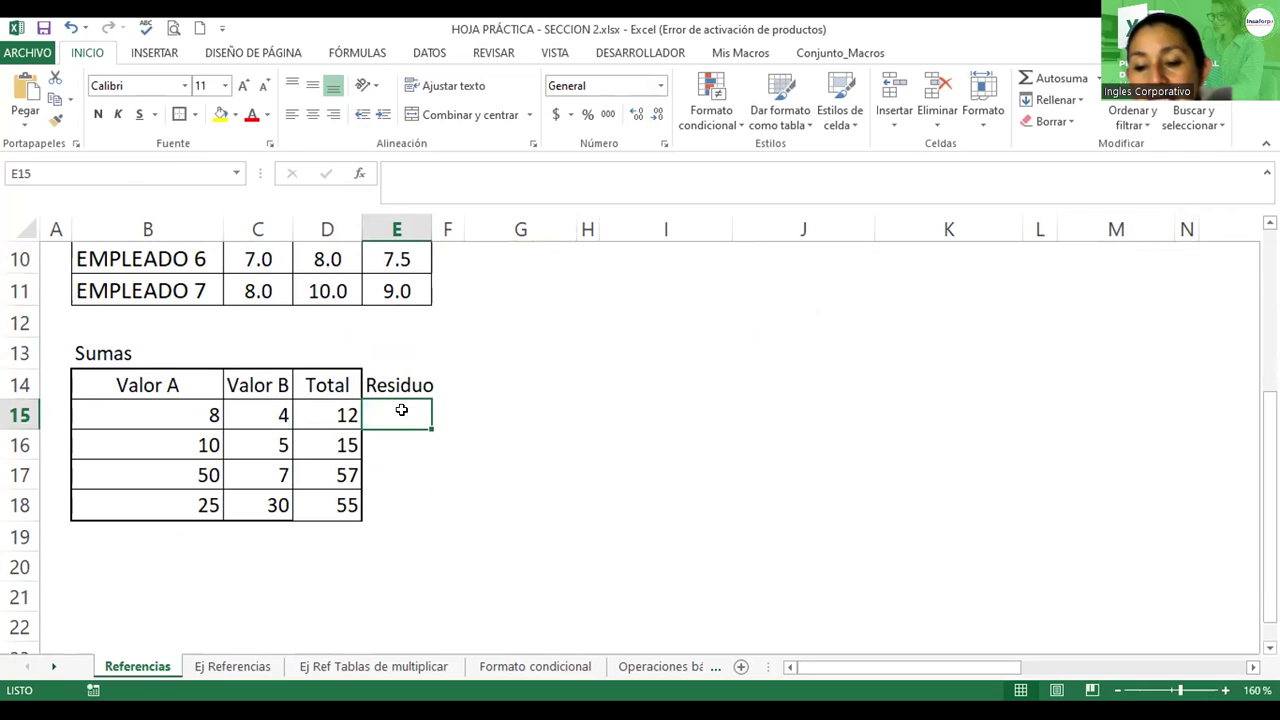
type("=")
left_click(125, 406)
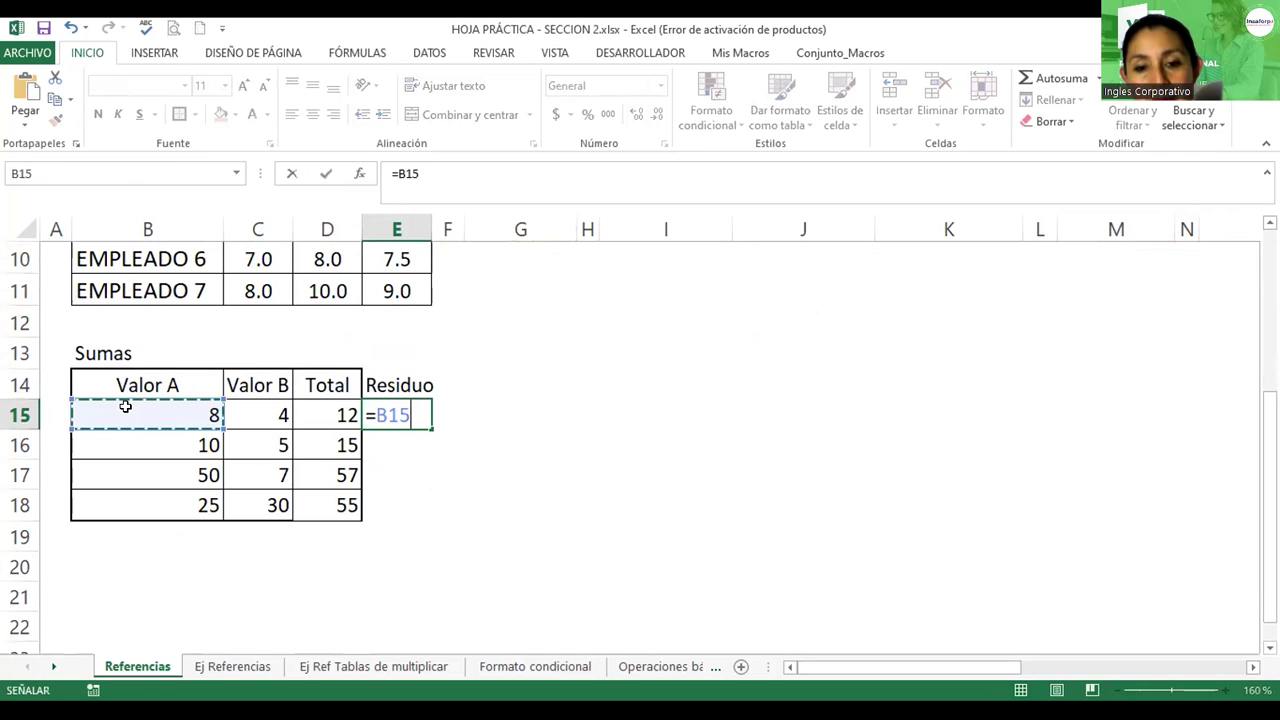
type("-")
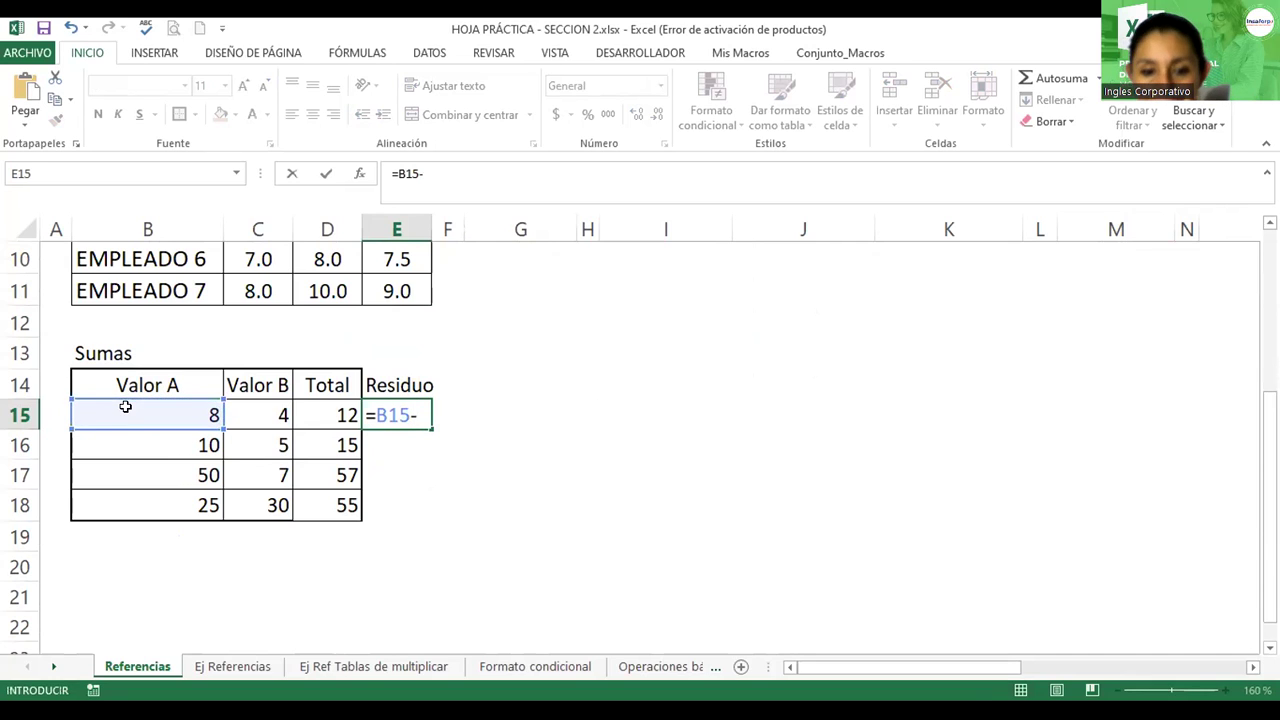
left_click(248, 413)
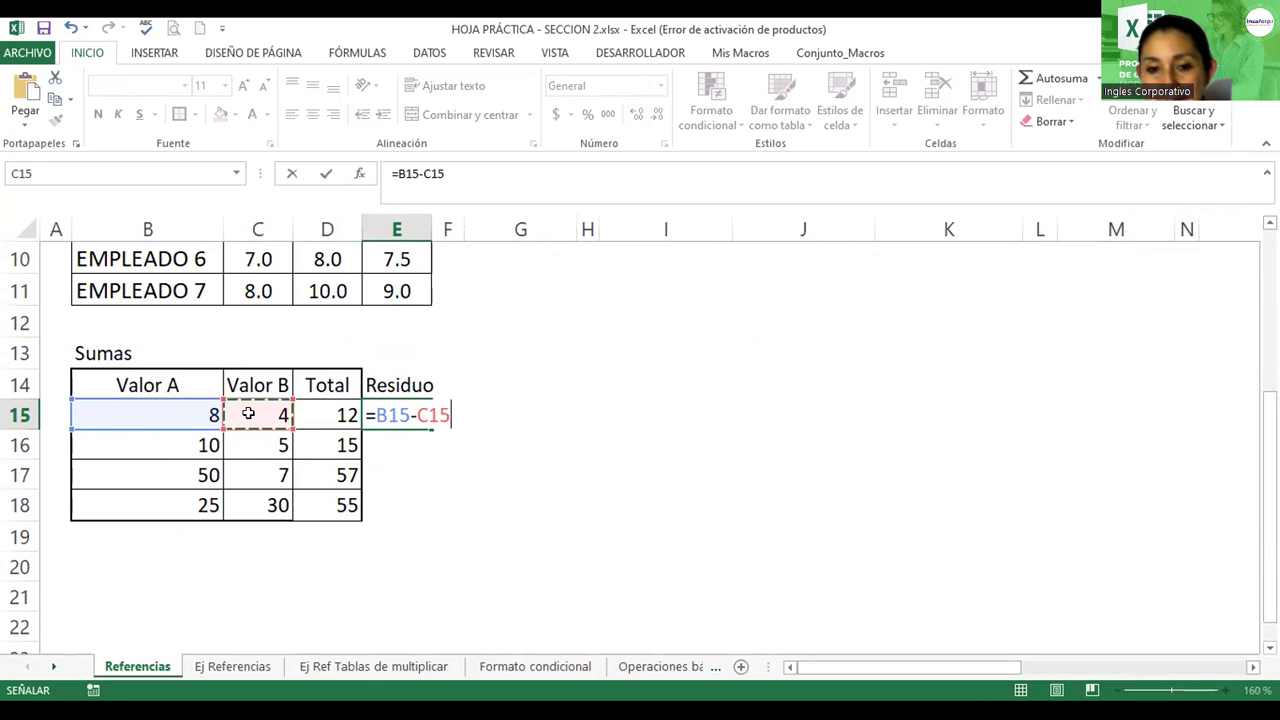
key("Return")
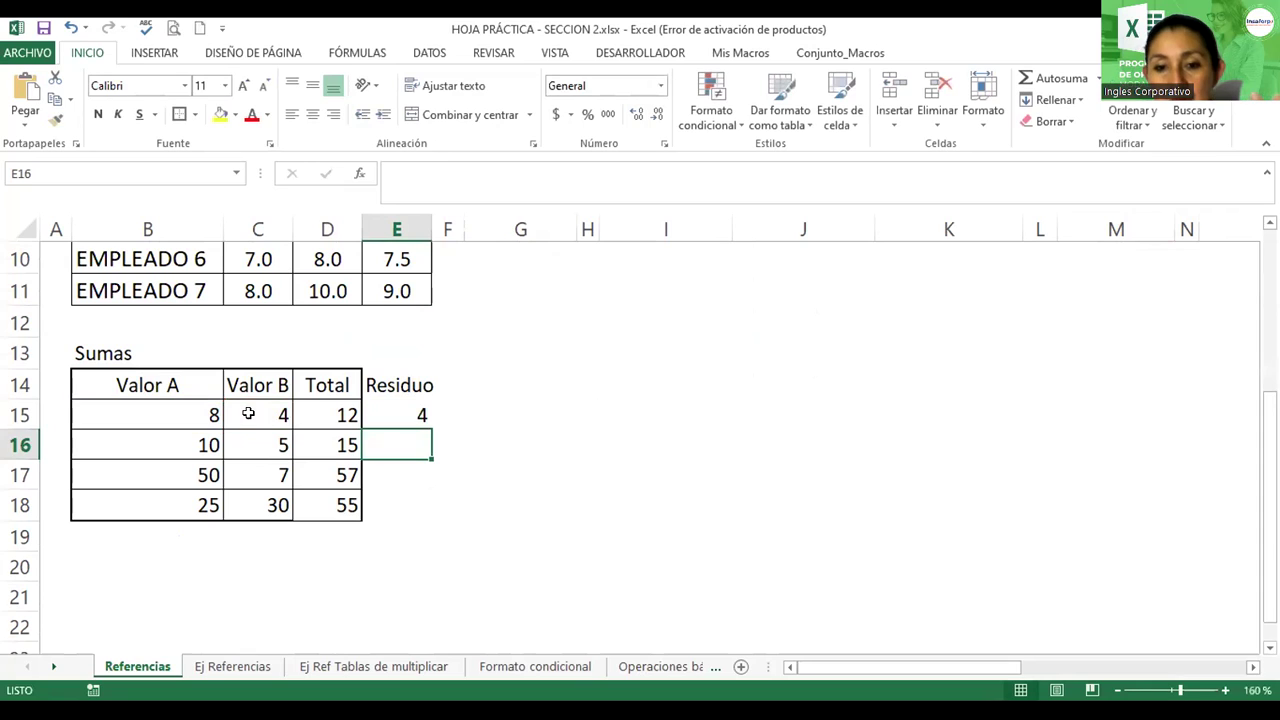
double_click(399, 407)
key("Return")
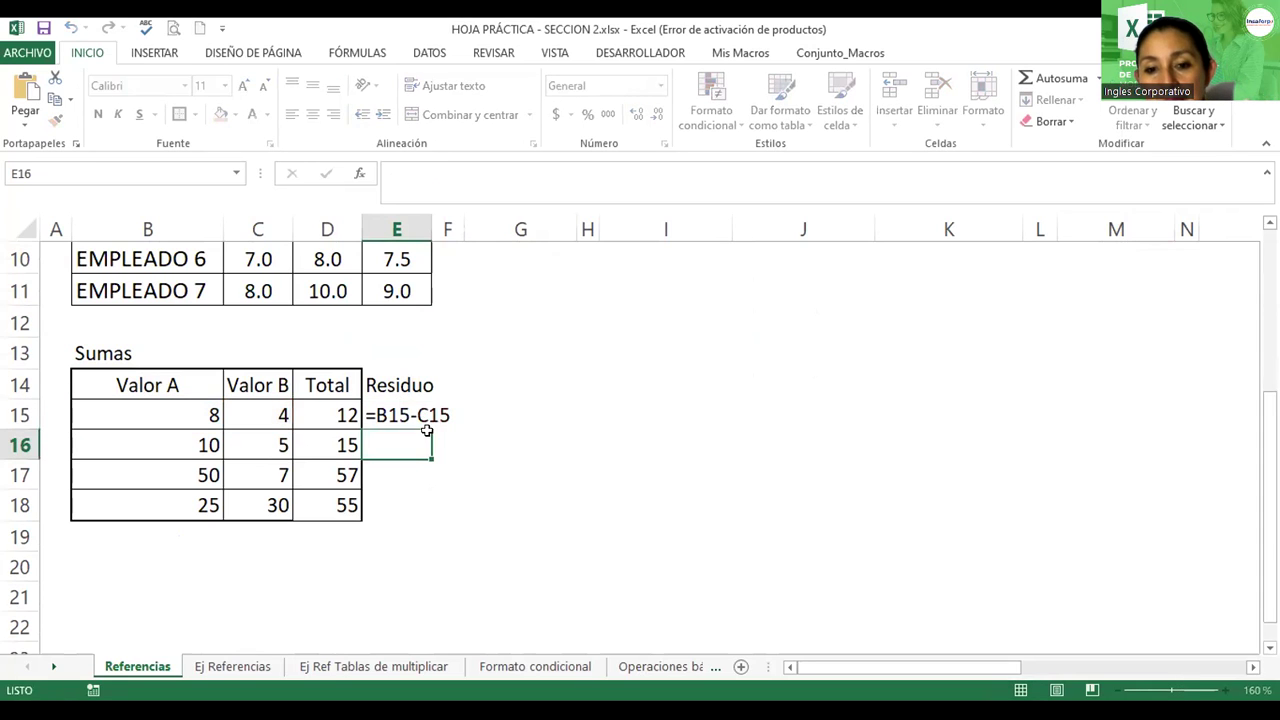
left_click(417, 411)
left_click_drag(428, 427, 427, 514)
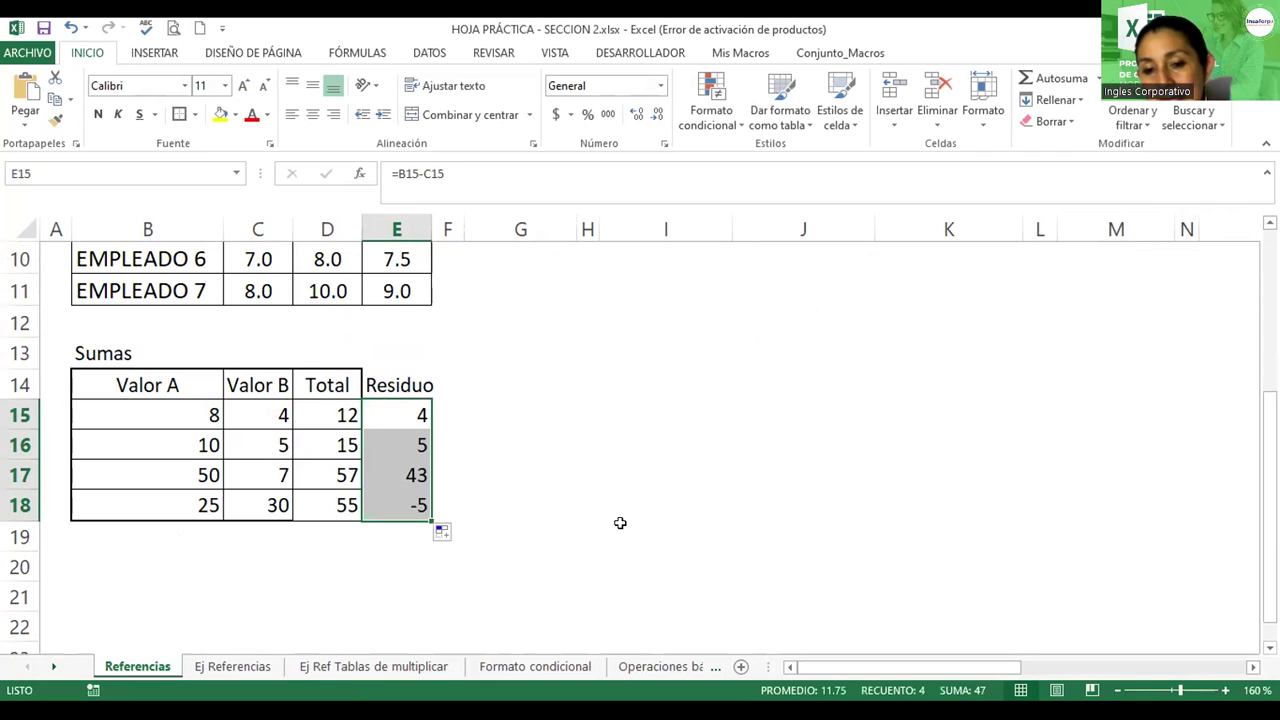
left_click(405, 505)
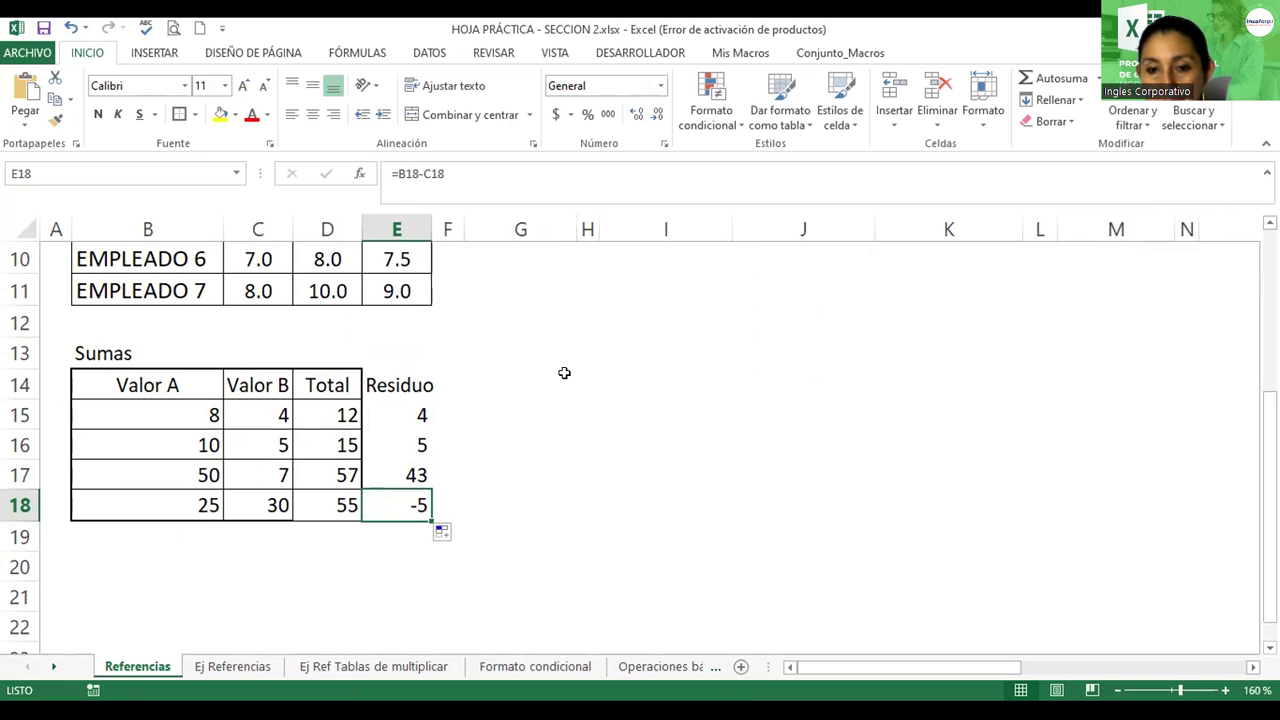
scroll(566, 371, "up", 3)
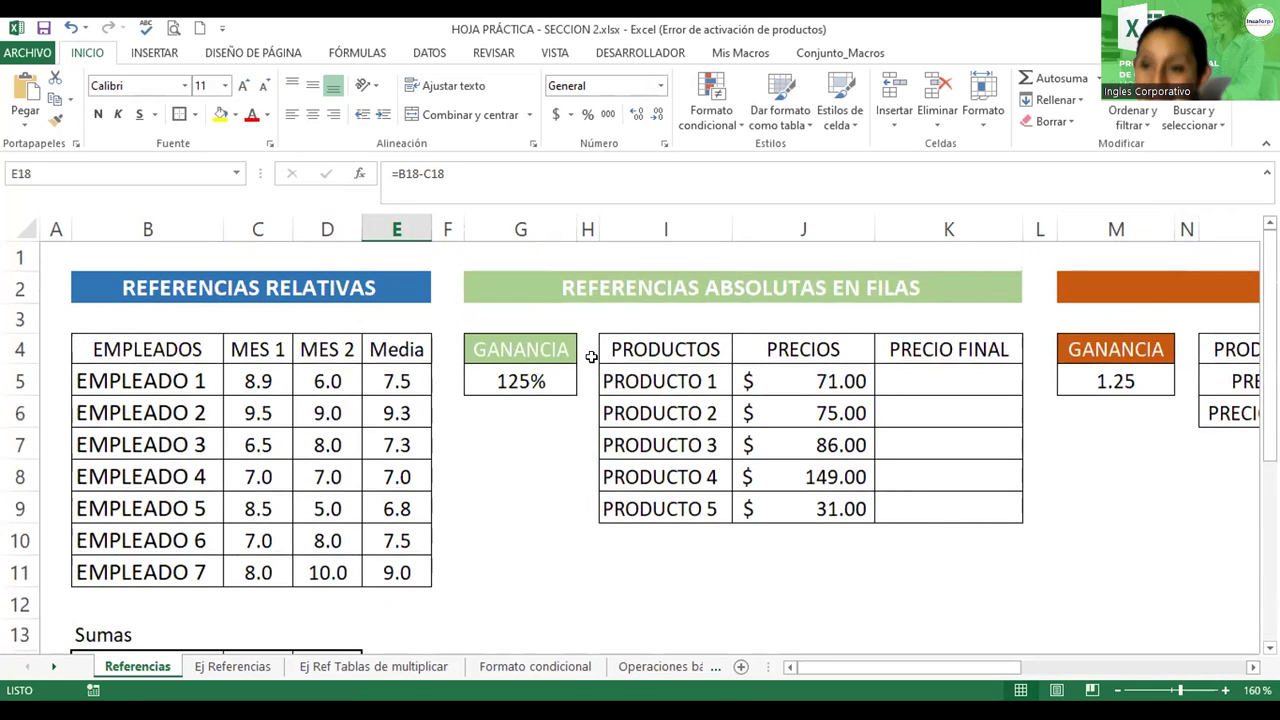
left_click(672, 379)
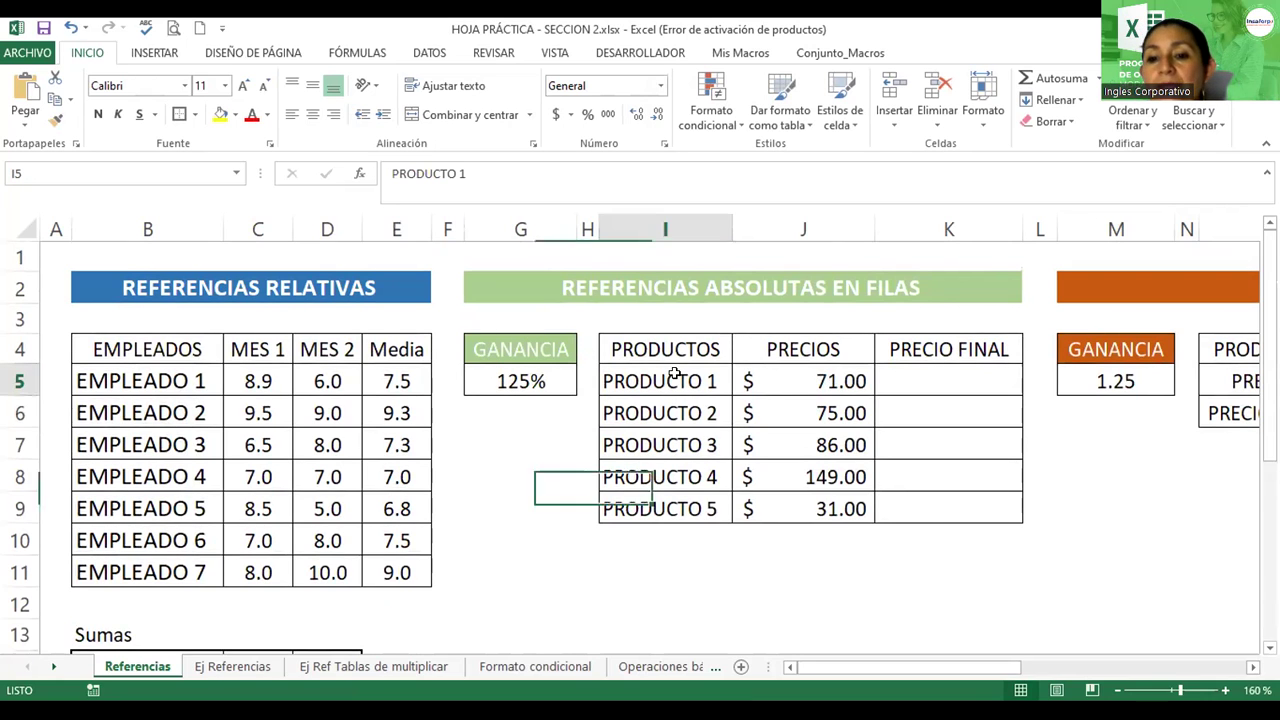
scroll(676, 427, "down", 1)
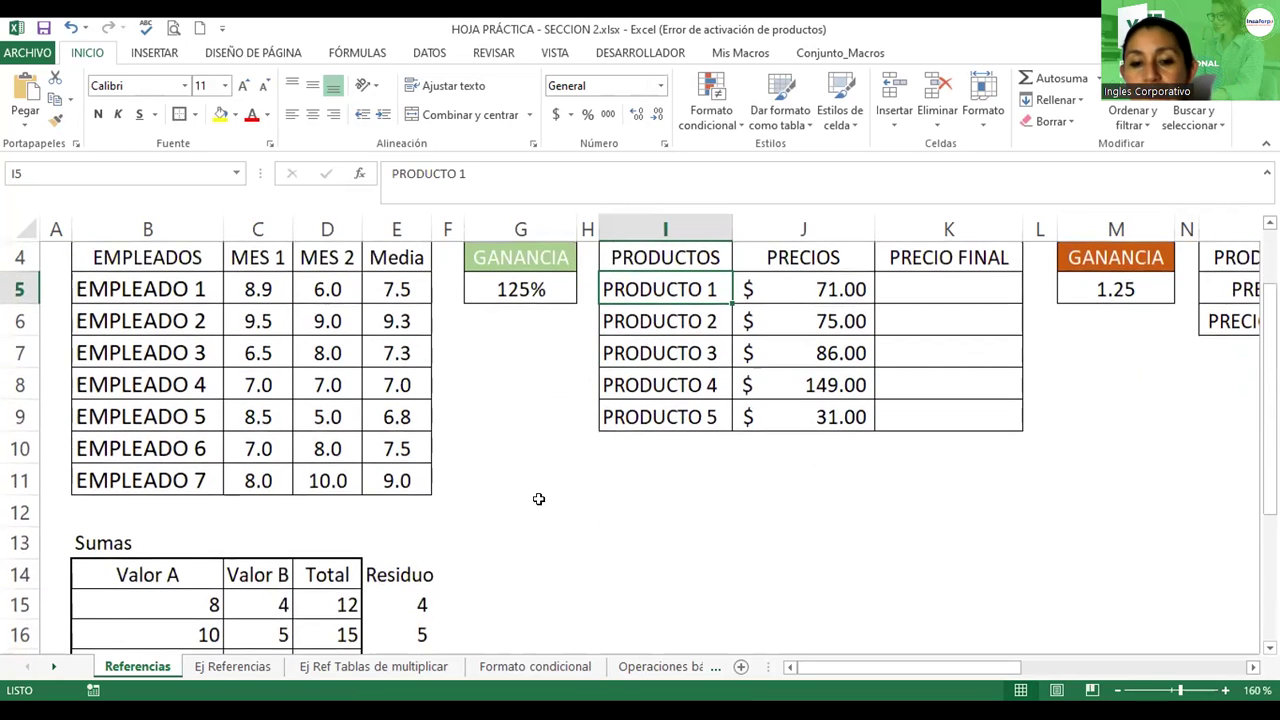
scroll(455, 500, "down", 2)
left_click(388, 407)
double_click(388, 407)
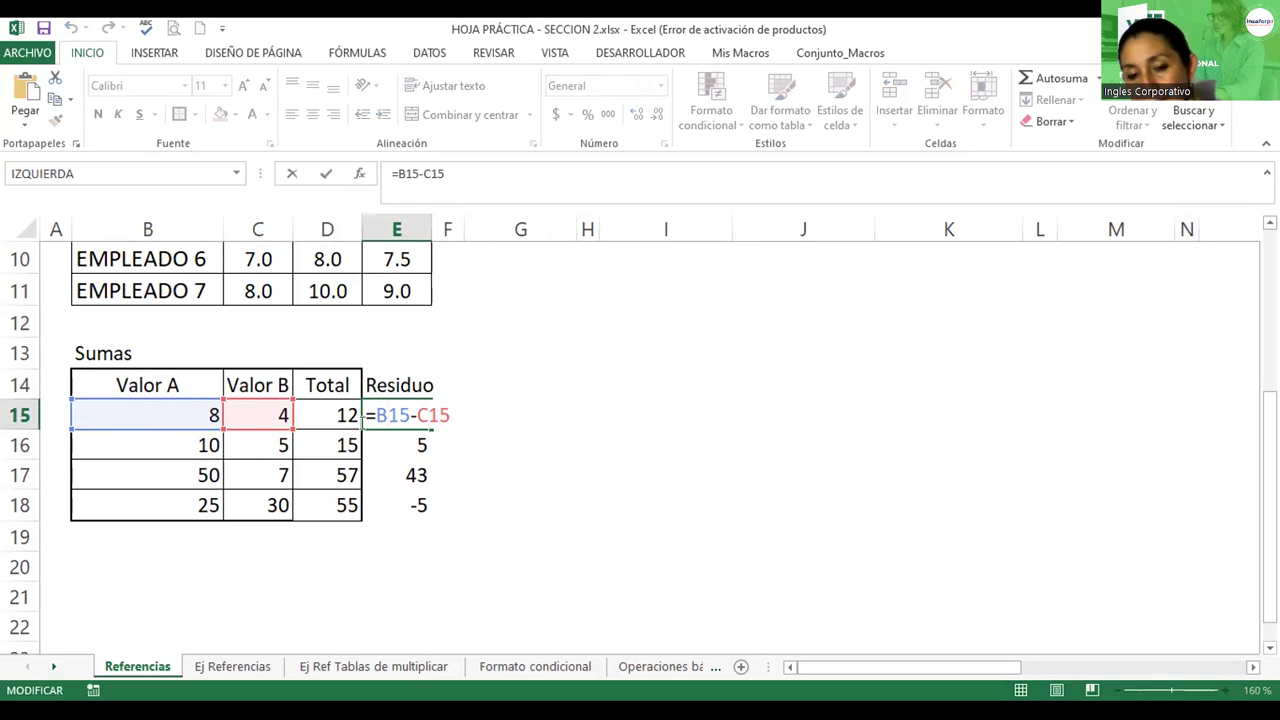
key("Return")
scroll(695, 318, "up", 1)
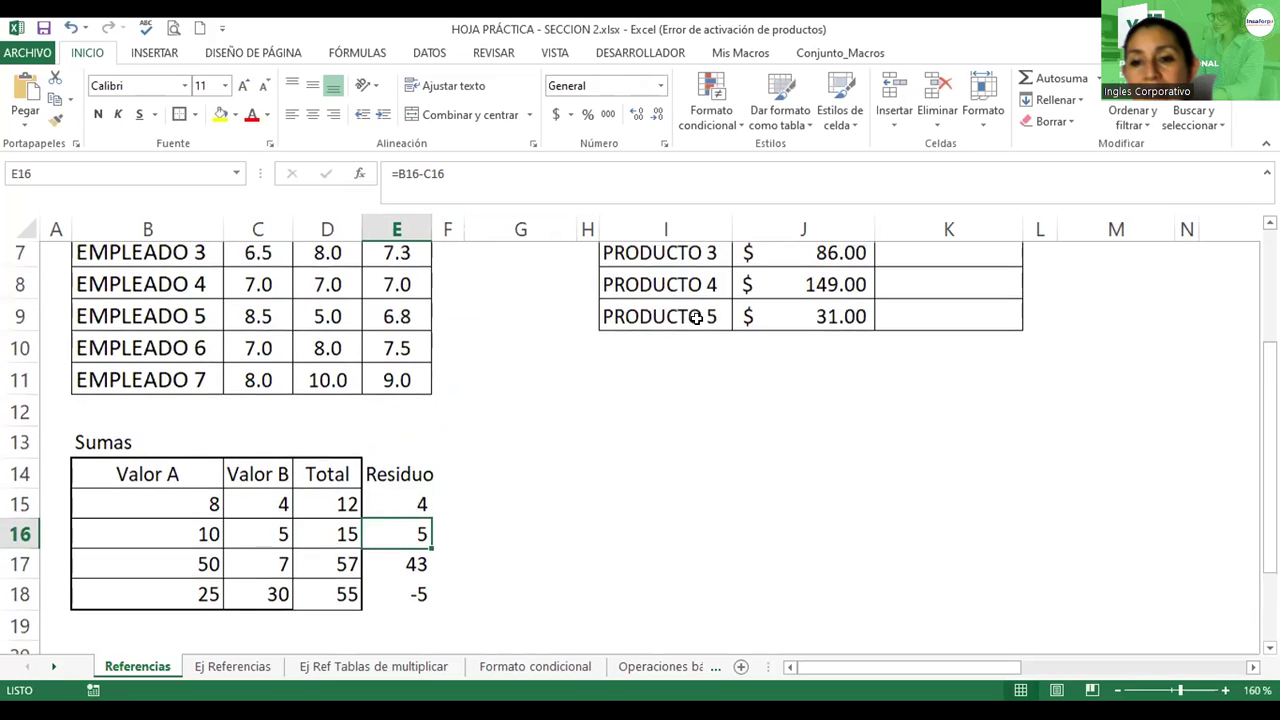
scroll(695, 318, "up", 2)
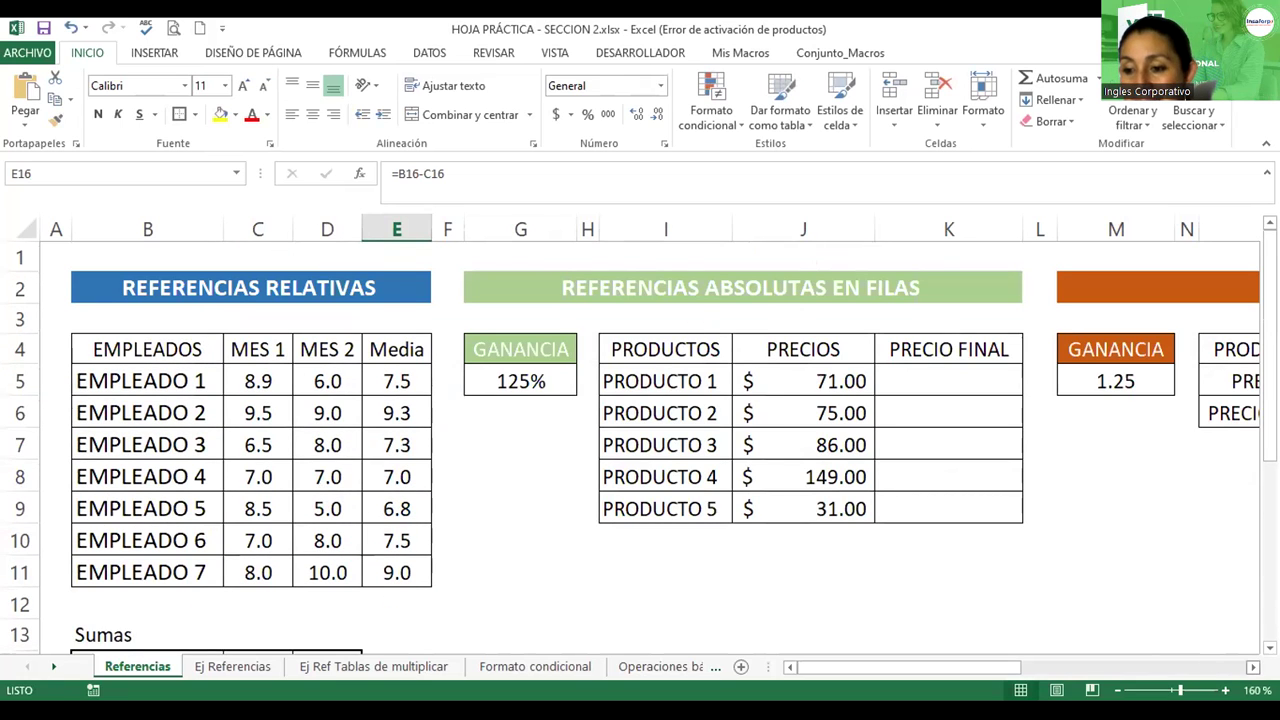
scroll(650, 450, "right", 1)
scroll(650, 450, "right", 2)
scroll(650, 450, "right", 1)
scroll(650, 450, "right", 1)
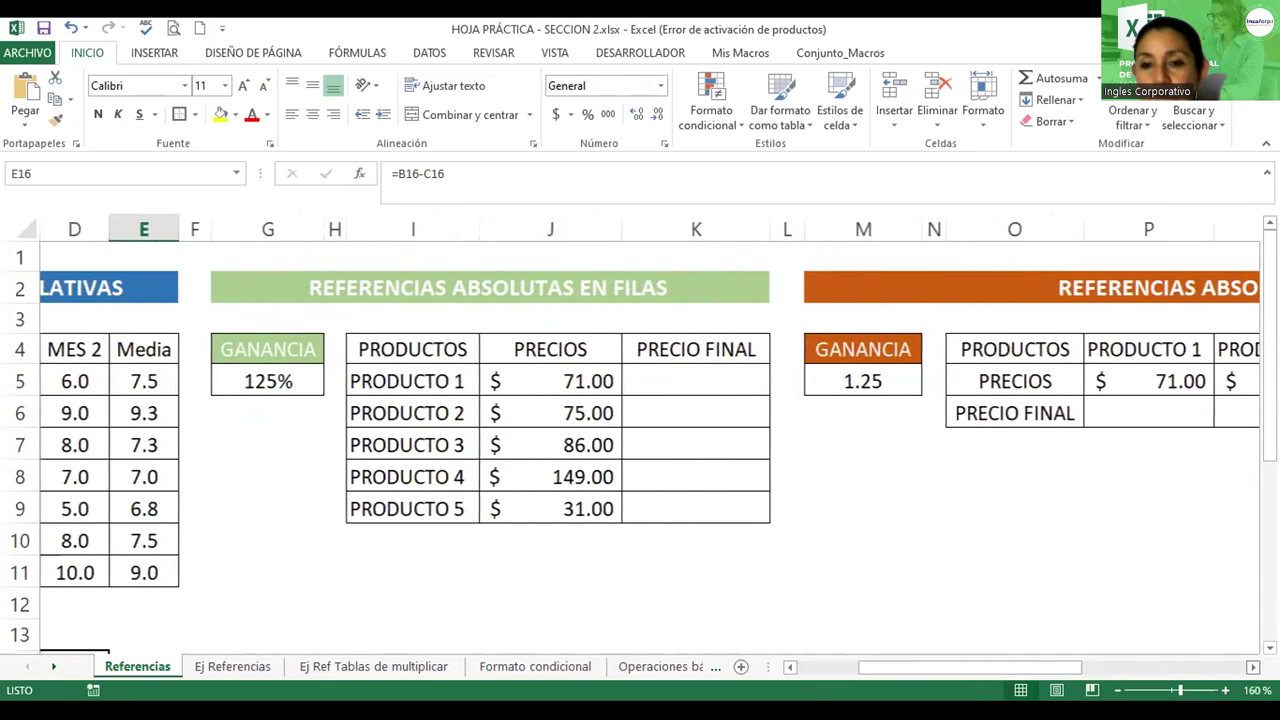
scroll(650, 450, "right", 1)
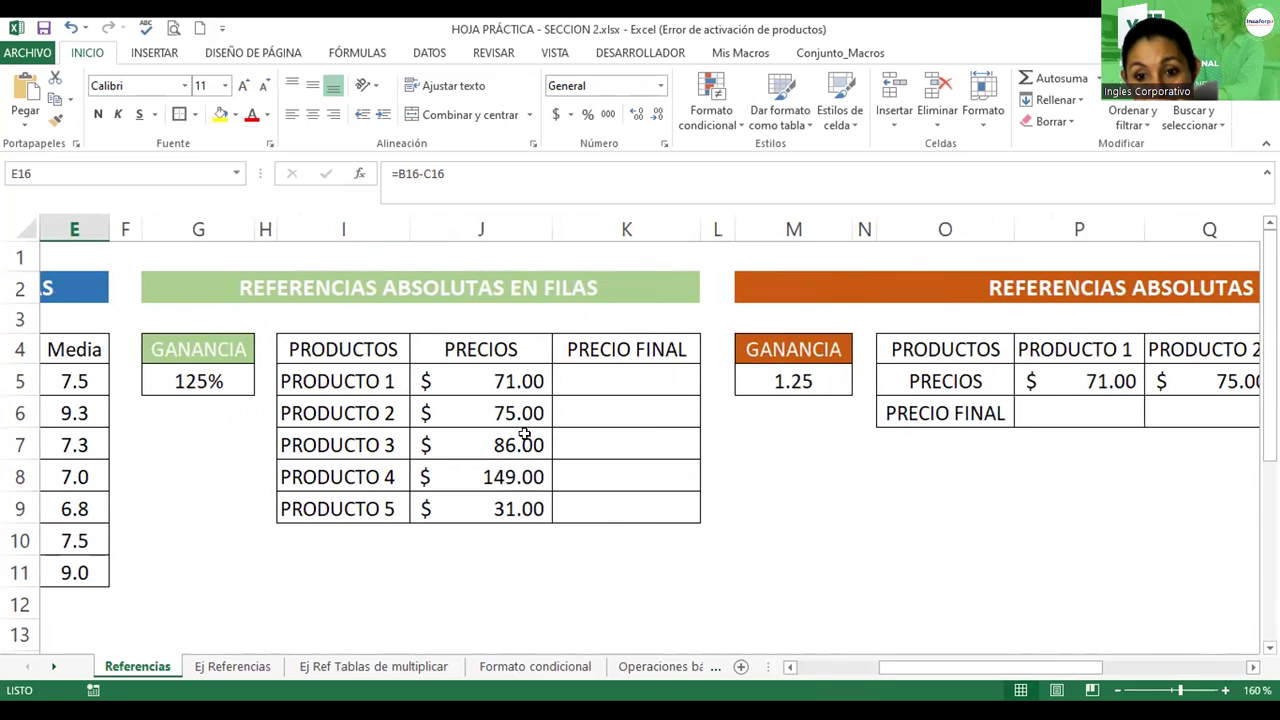
left_click(651, 383)
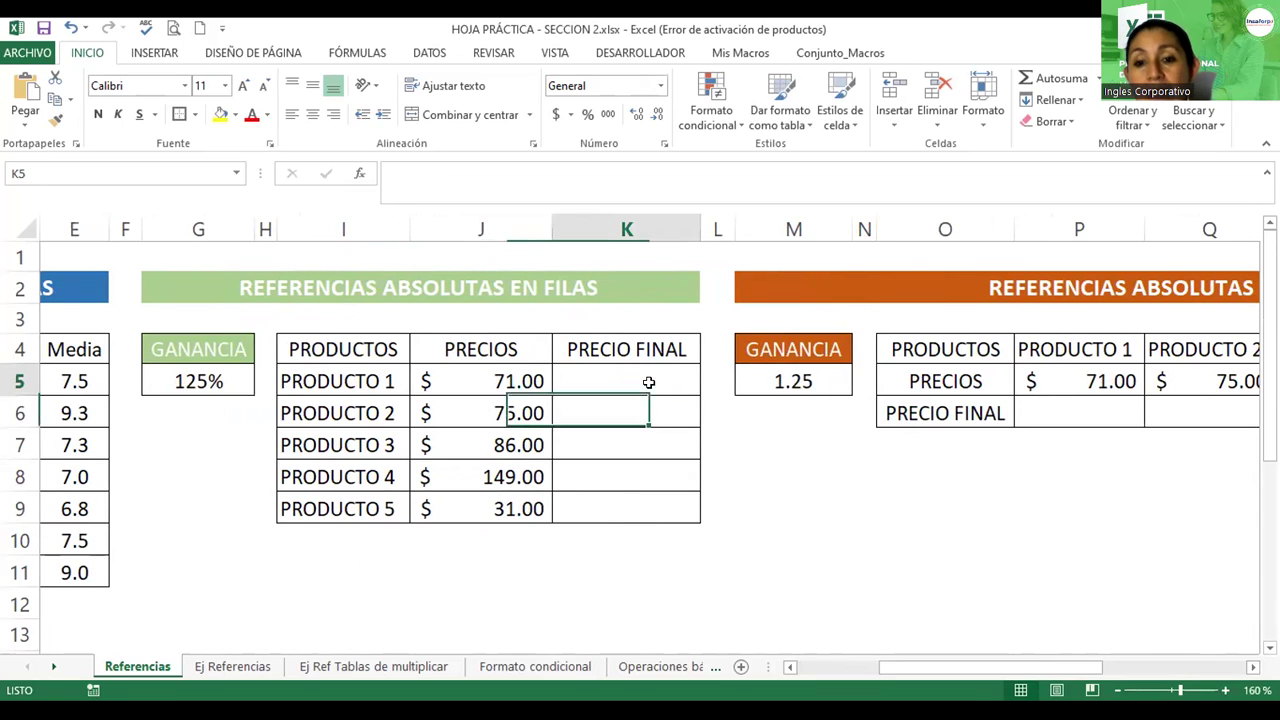
left_click(187, 373)
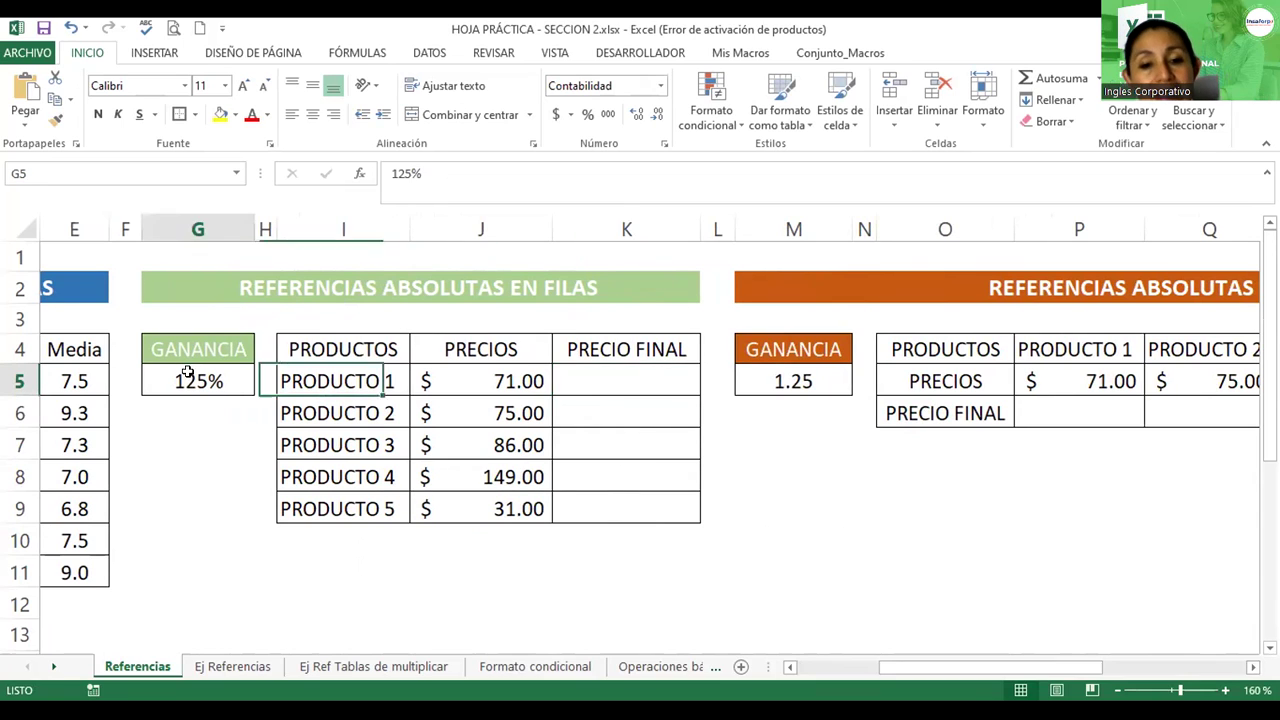
left_click(505, 378)
left_click(476, 412)
left_click(472, 440)
left_click(490, 478)
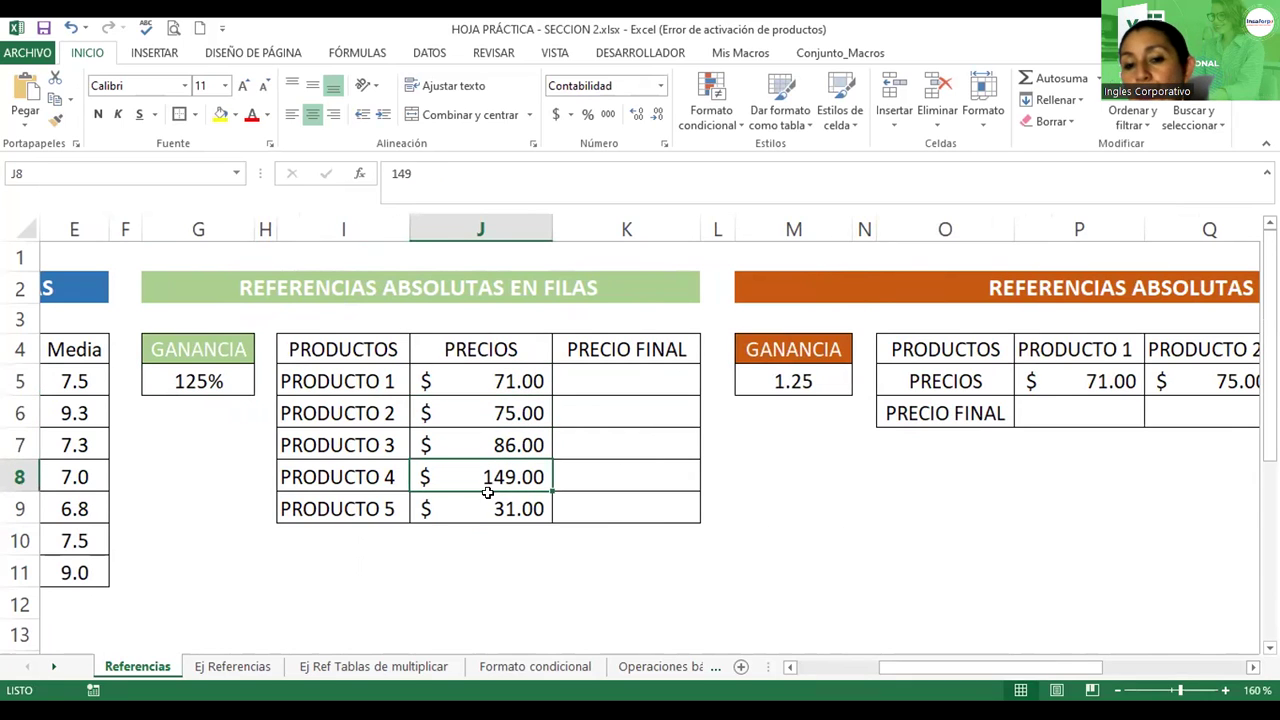
left_click(502, 510)
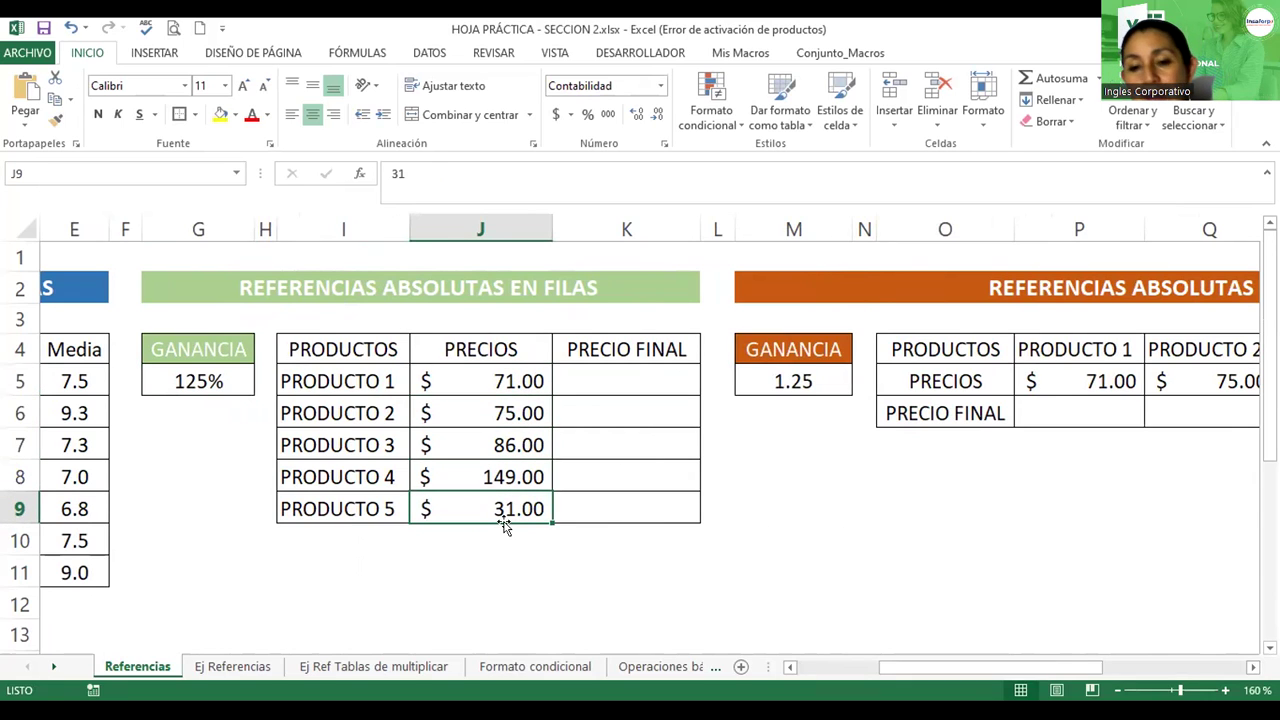
left_click(628, 383)
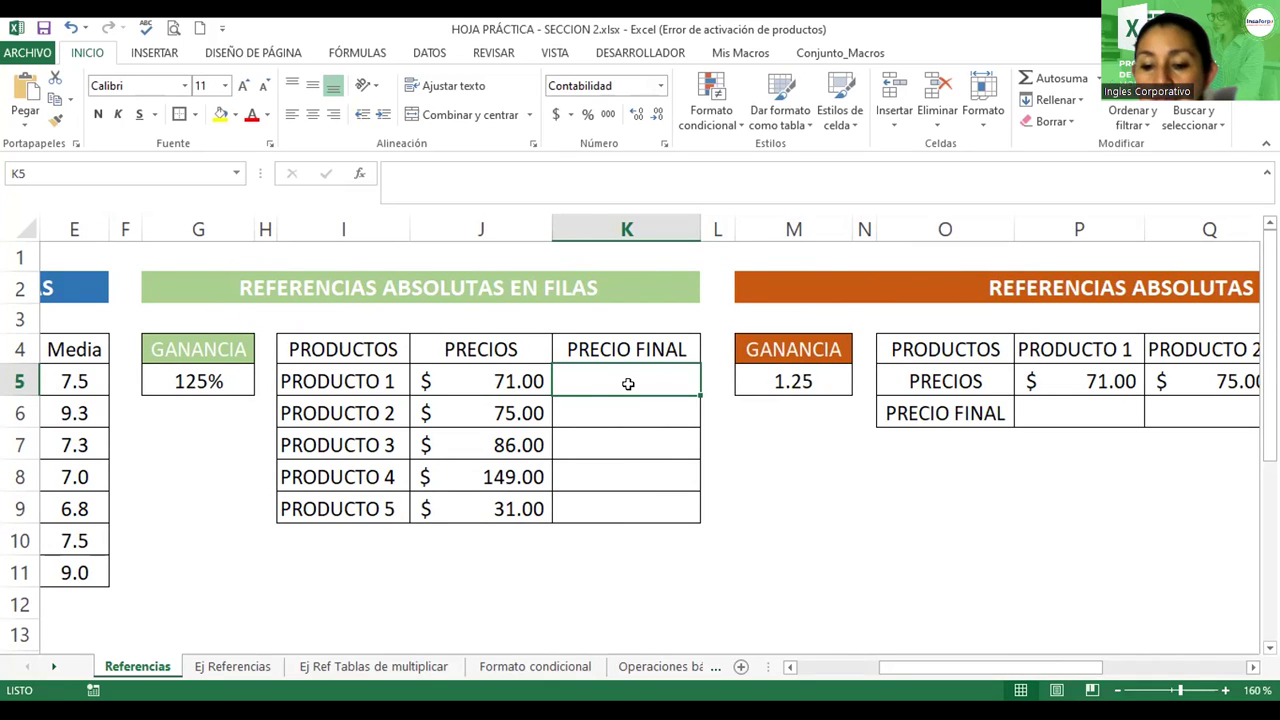
- Enter =J5*G5 in K5 for PRODUCTO 1's $88.75 final price and fill it down to K9
type("=")
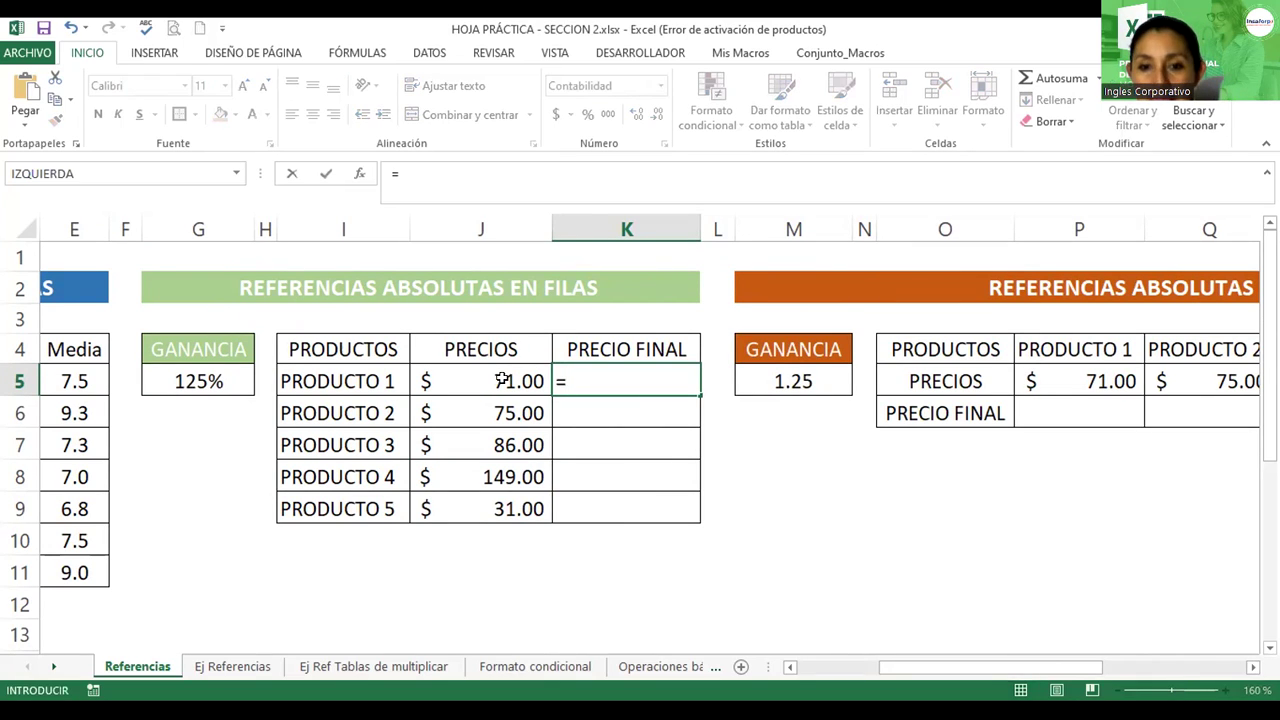
left_click(501, 380)
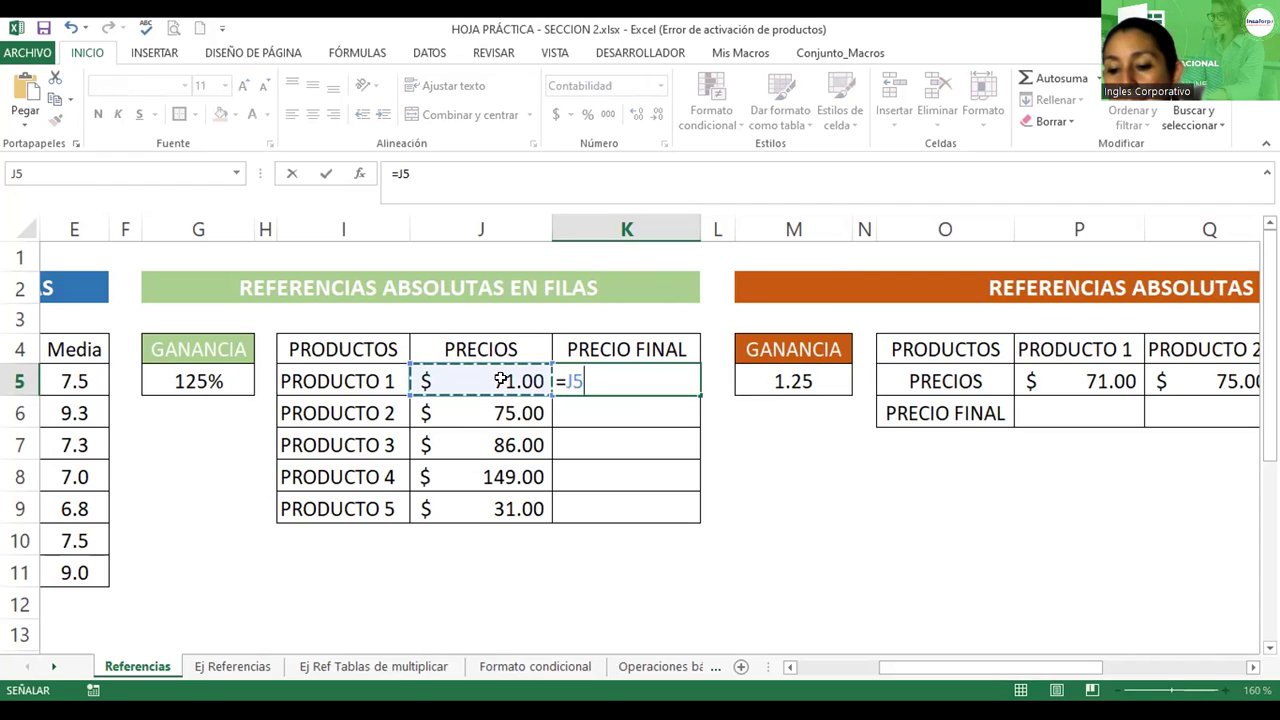
type("*")
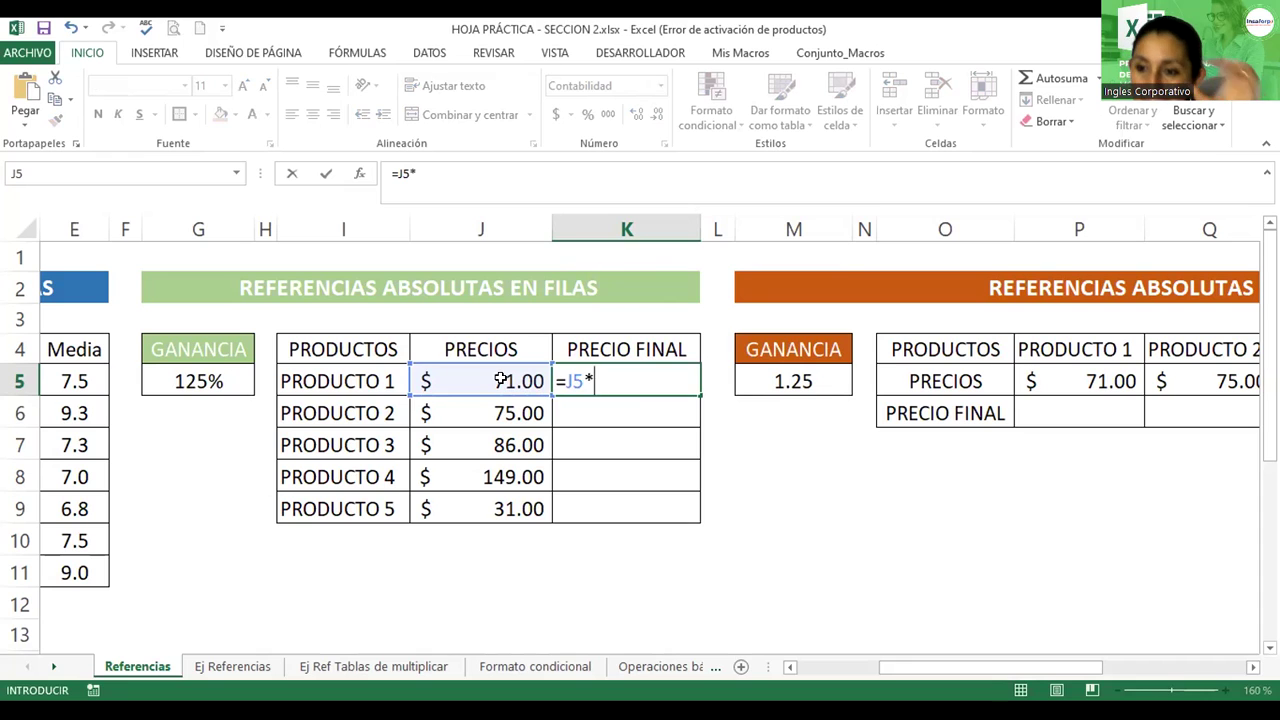
left_click(172, 378)
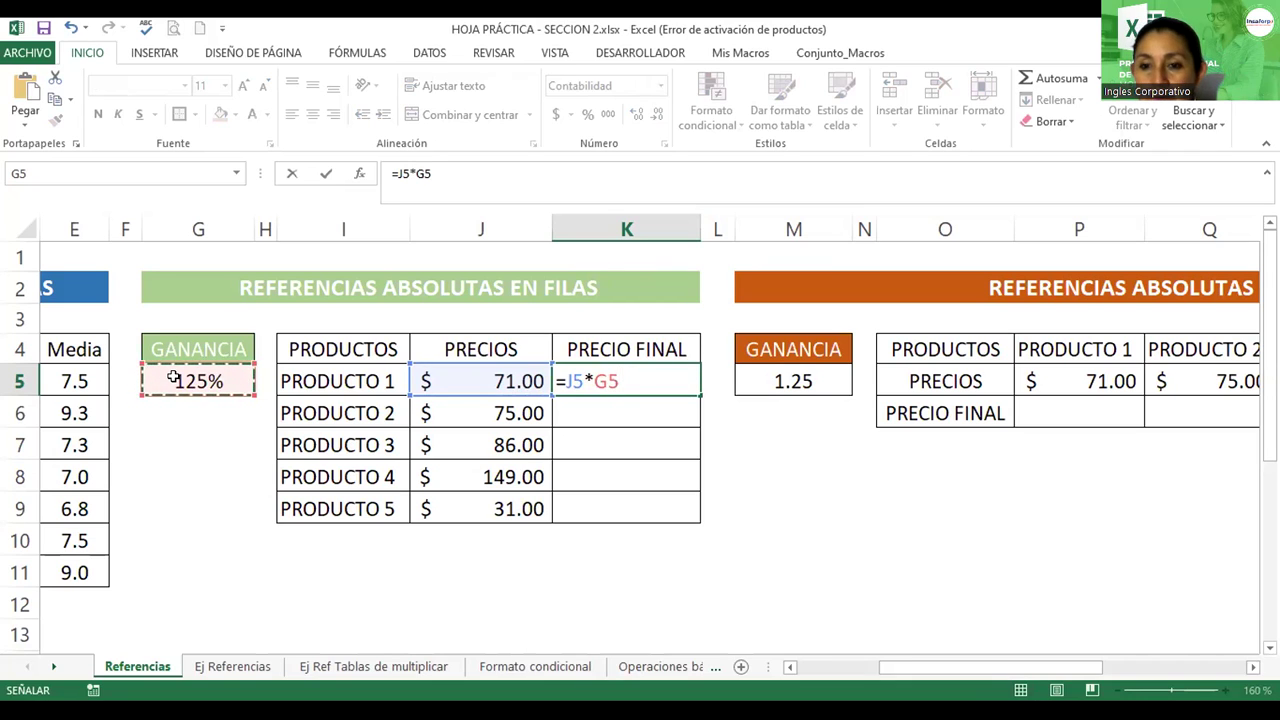
key("Return")
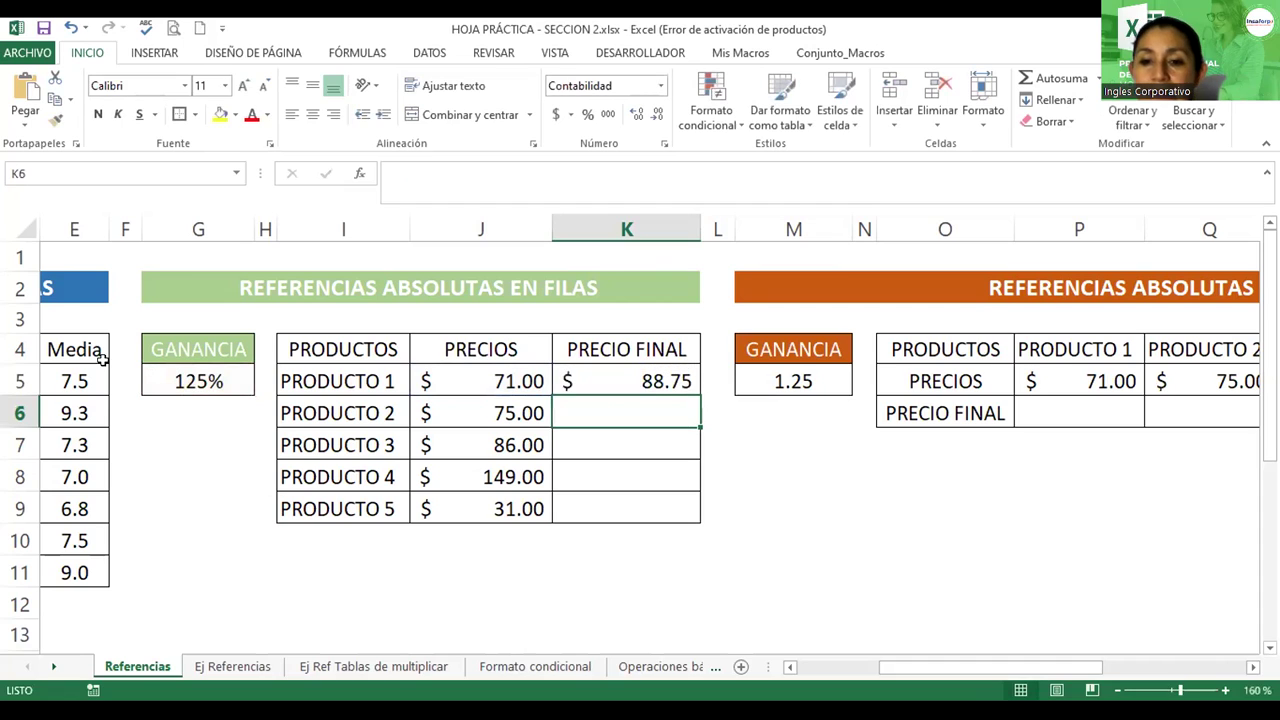
left_click(646, 373)
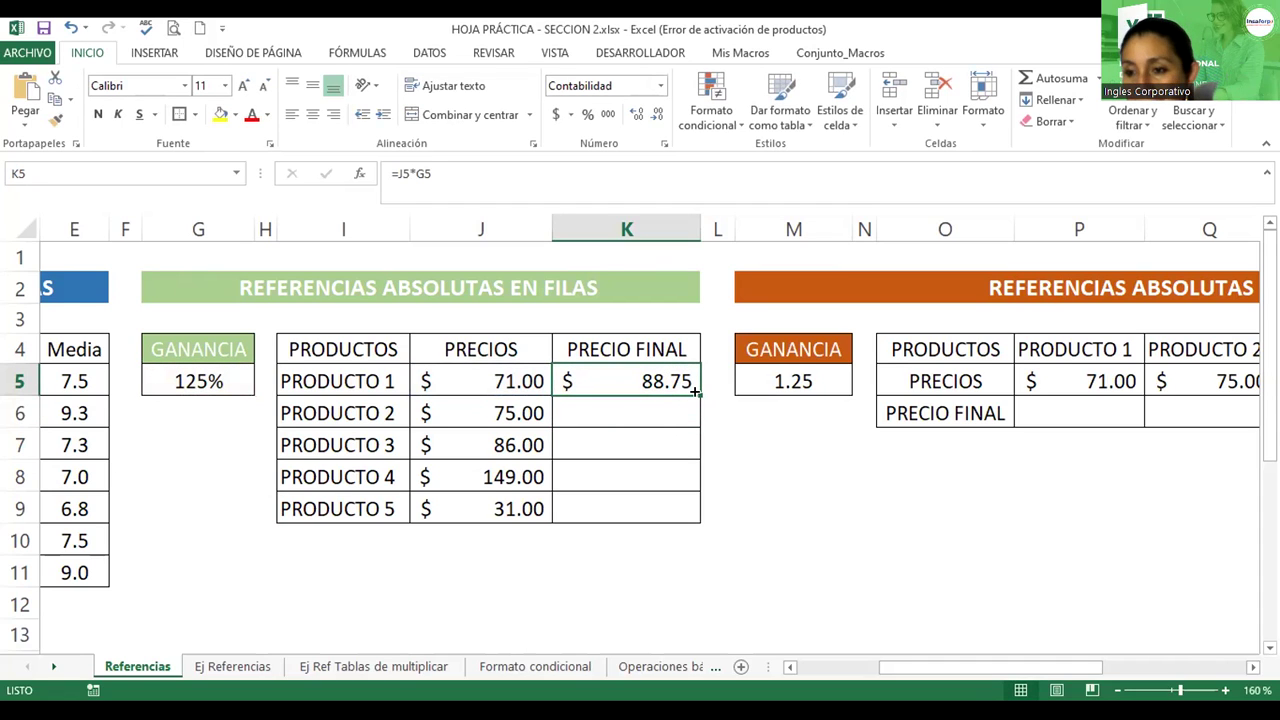
left_click_drag(696, 393, 695, 455)
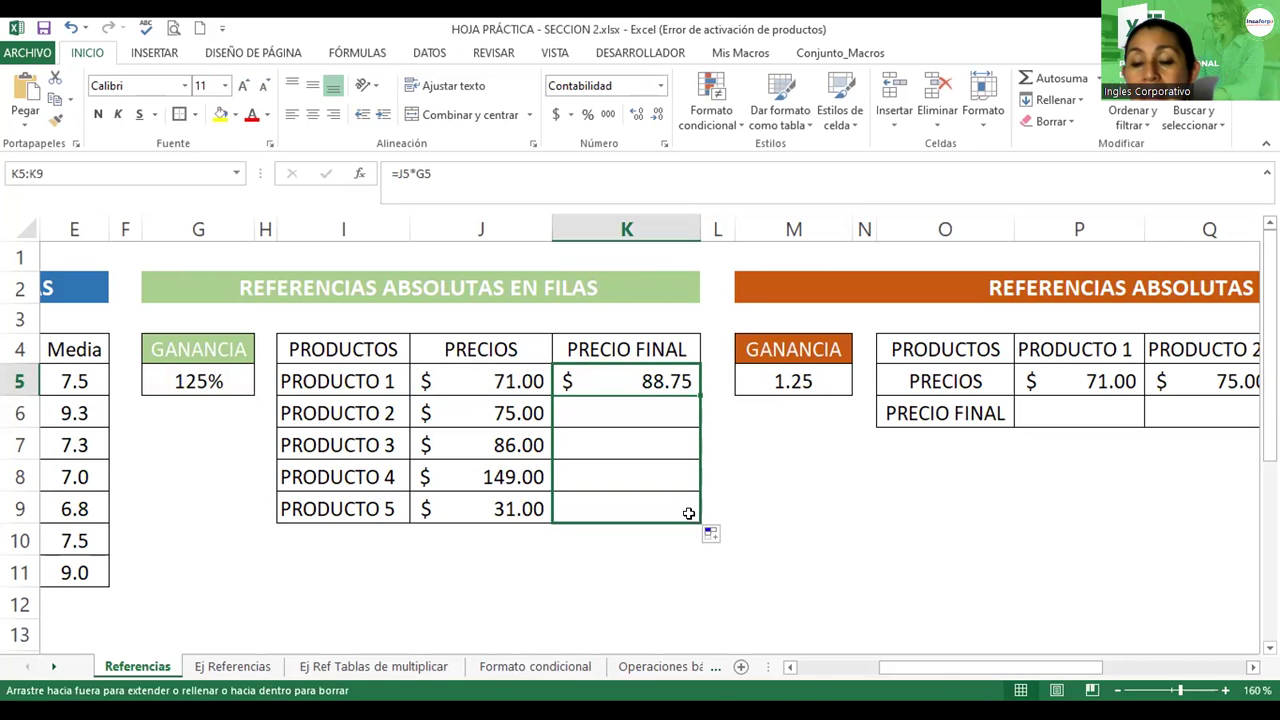
left_click_drag(695, 455, 692, 518)
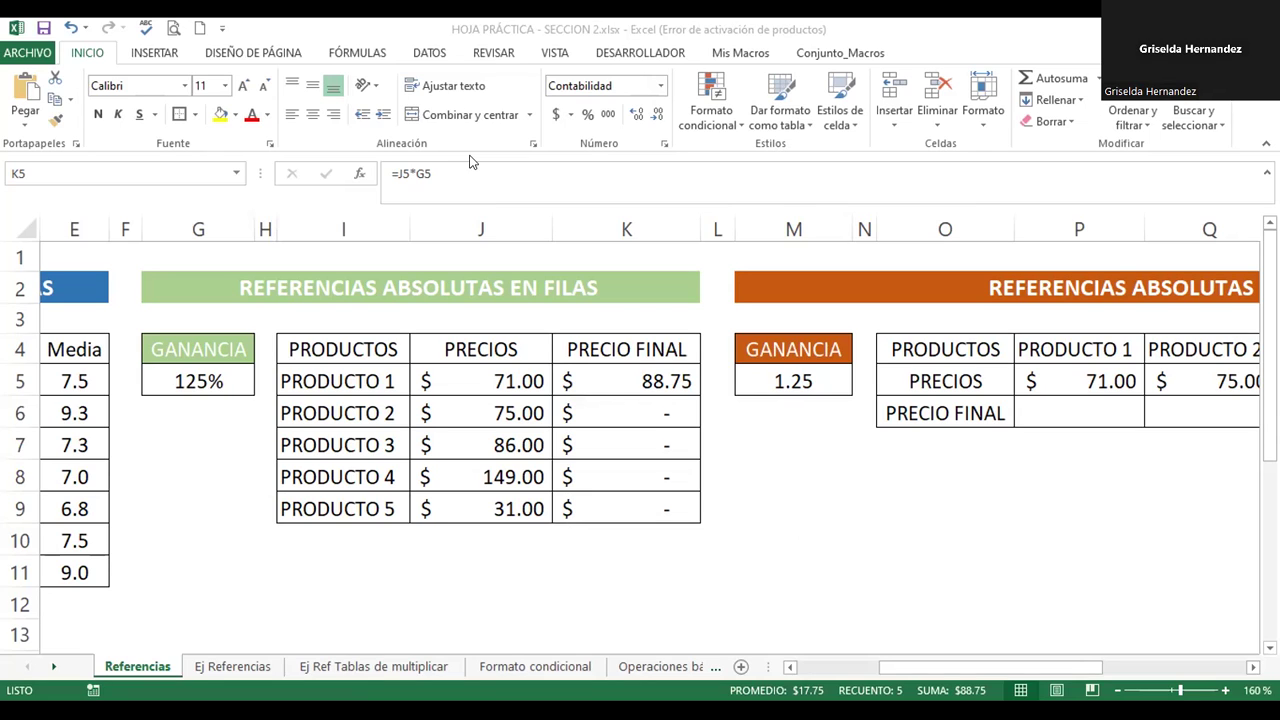
left_click(636, 378)
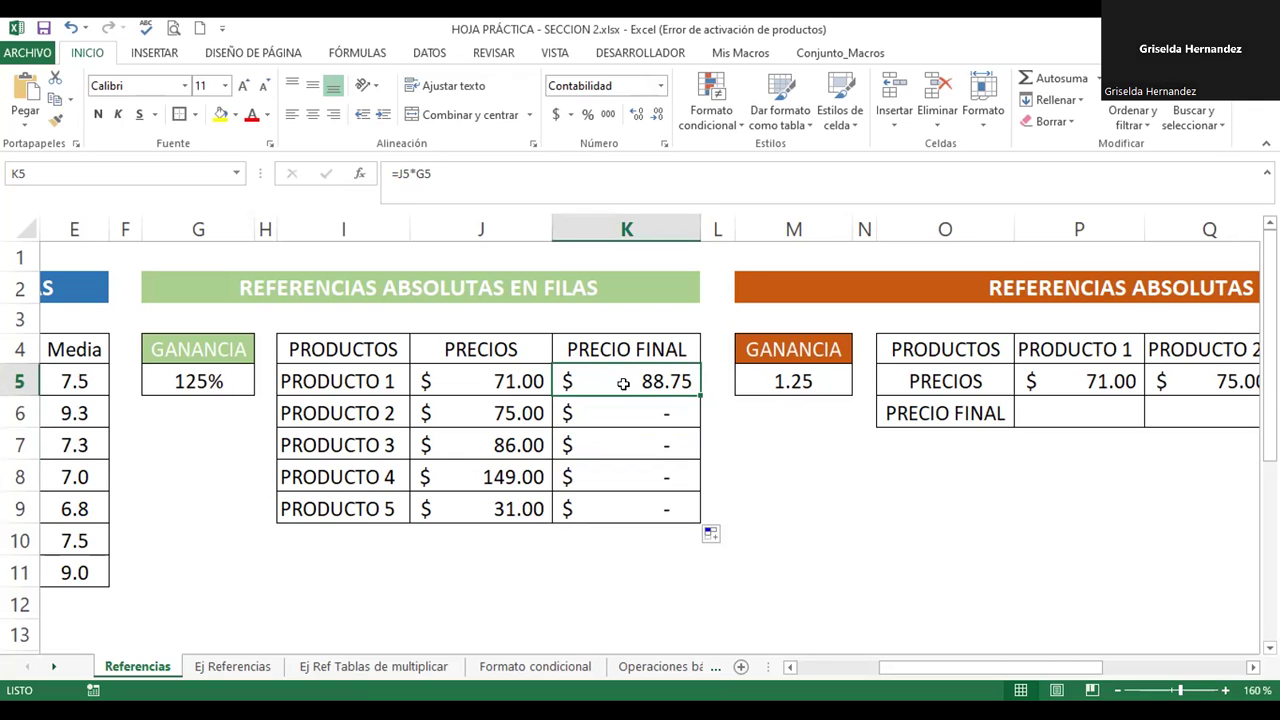
double_click(627, 380)
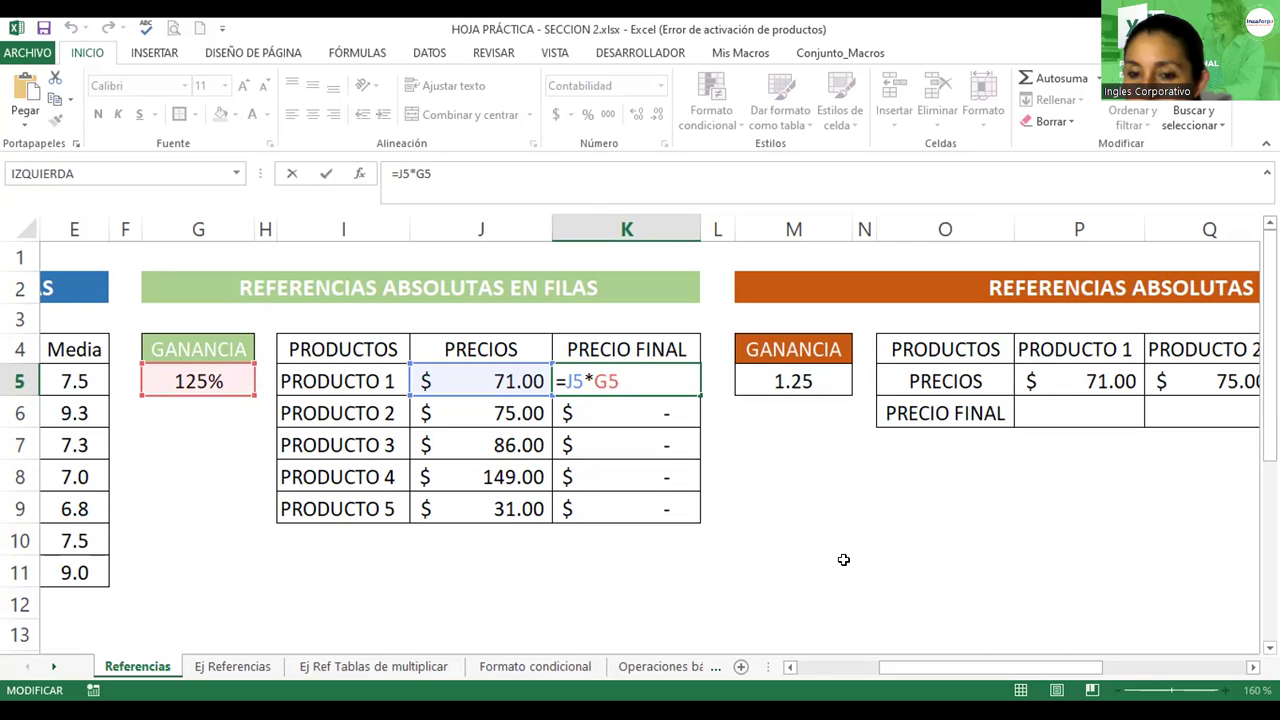
key("Return")
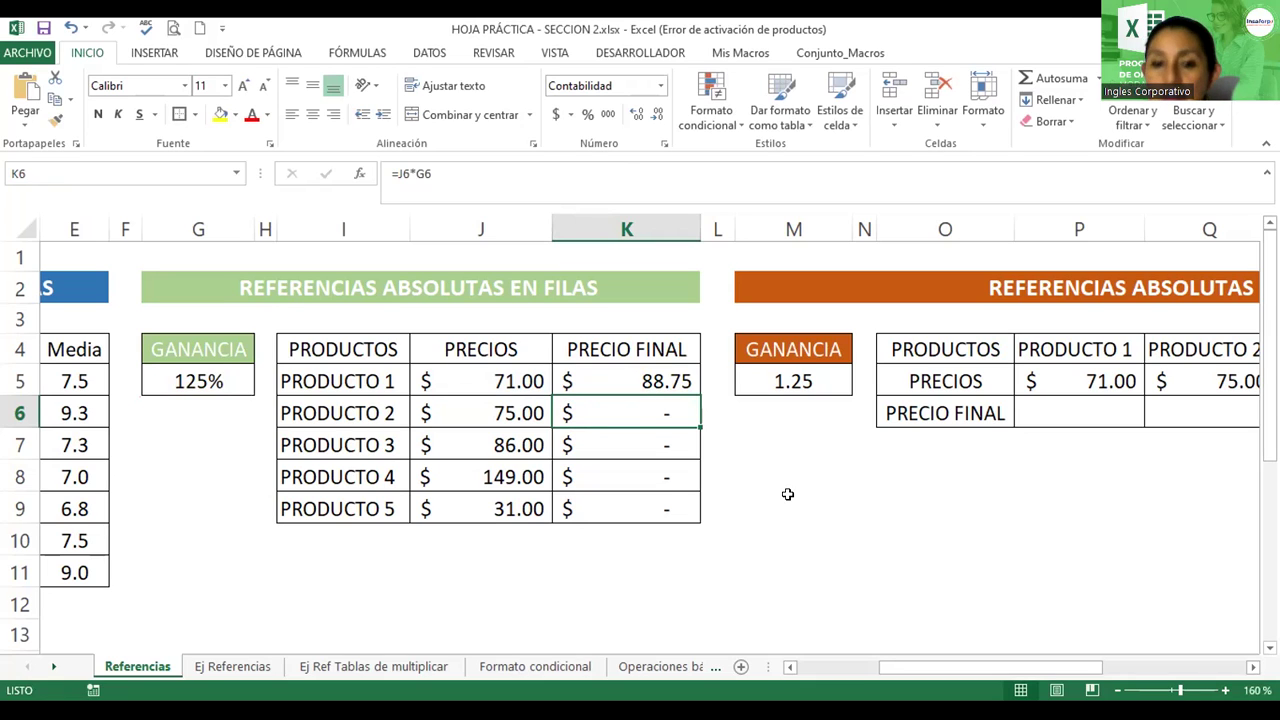
left_click(621, 375)
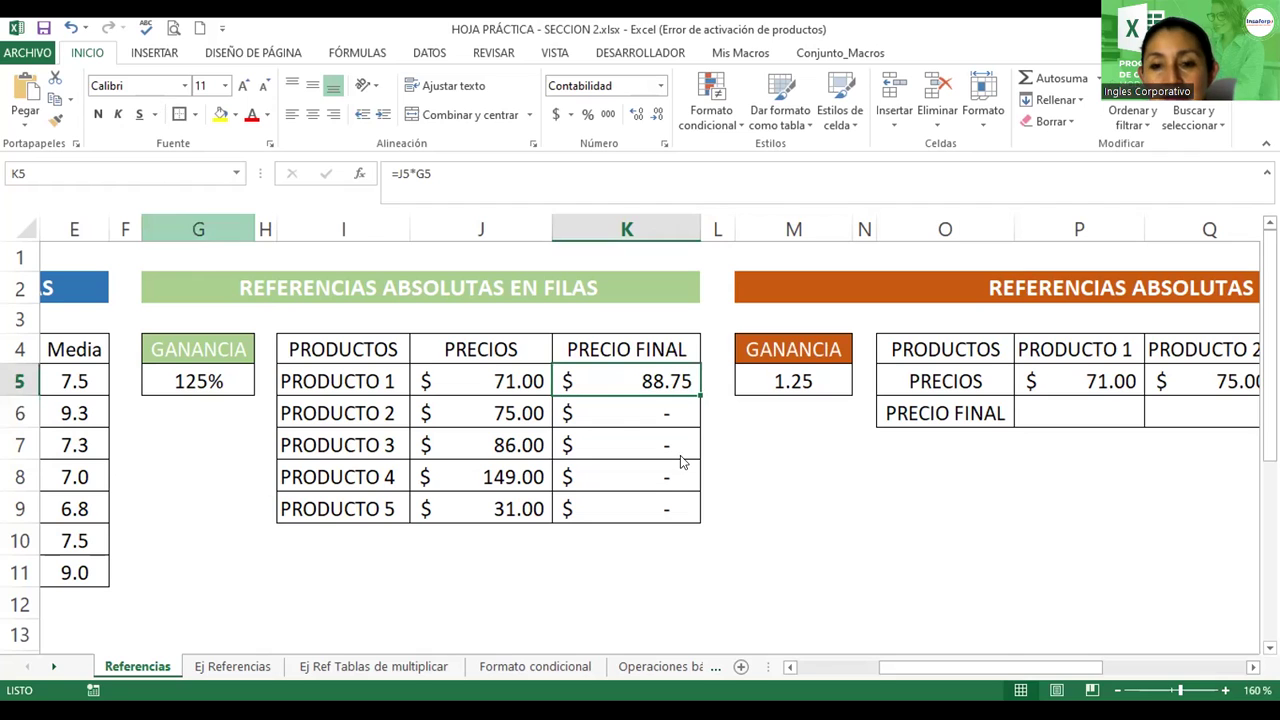
double_click(624, 380)
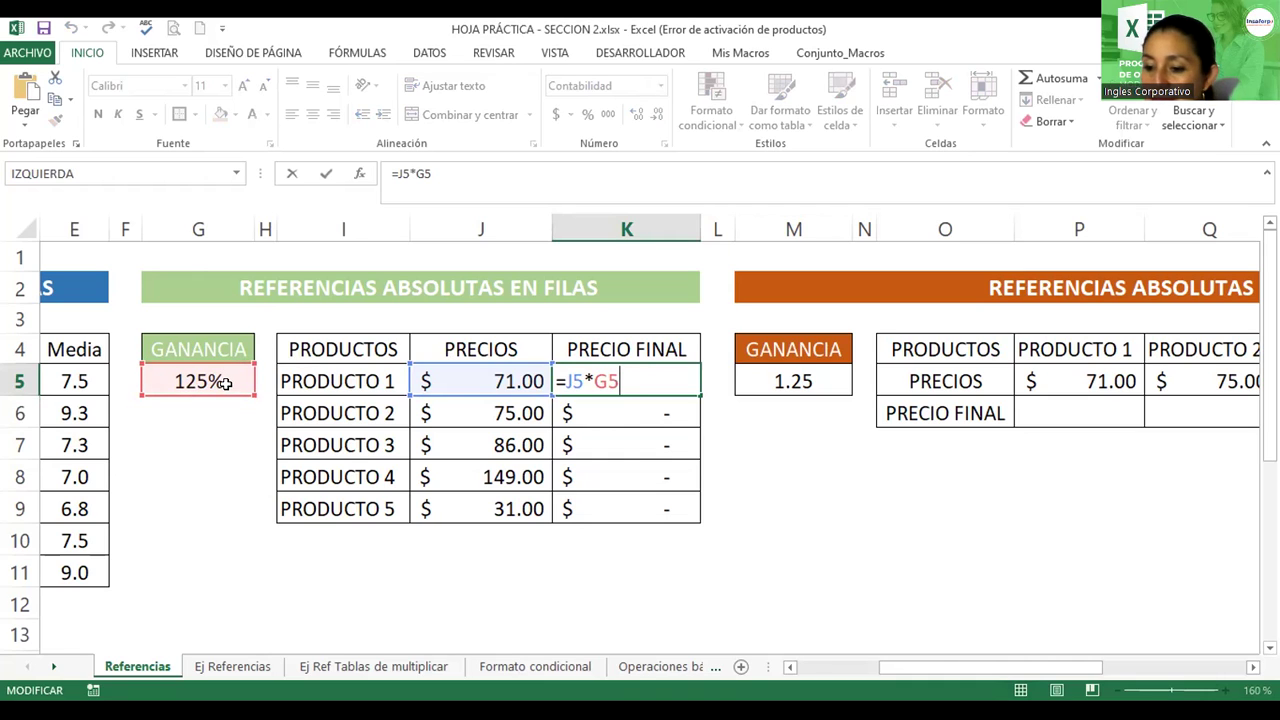
key("Return")
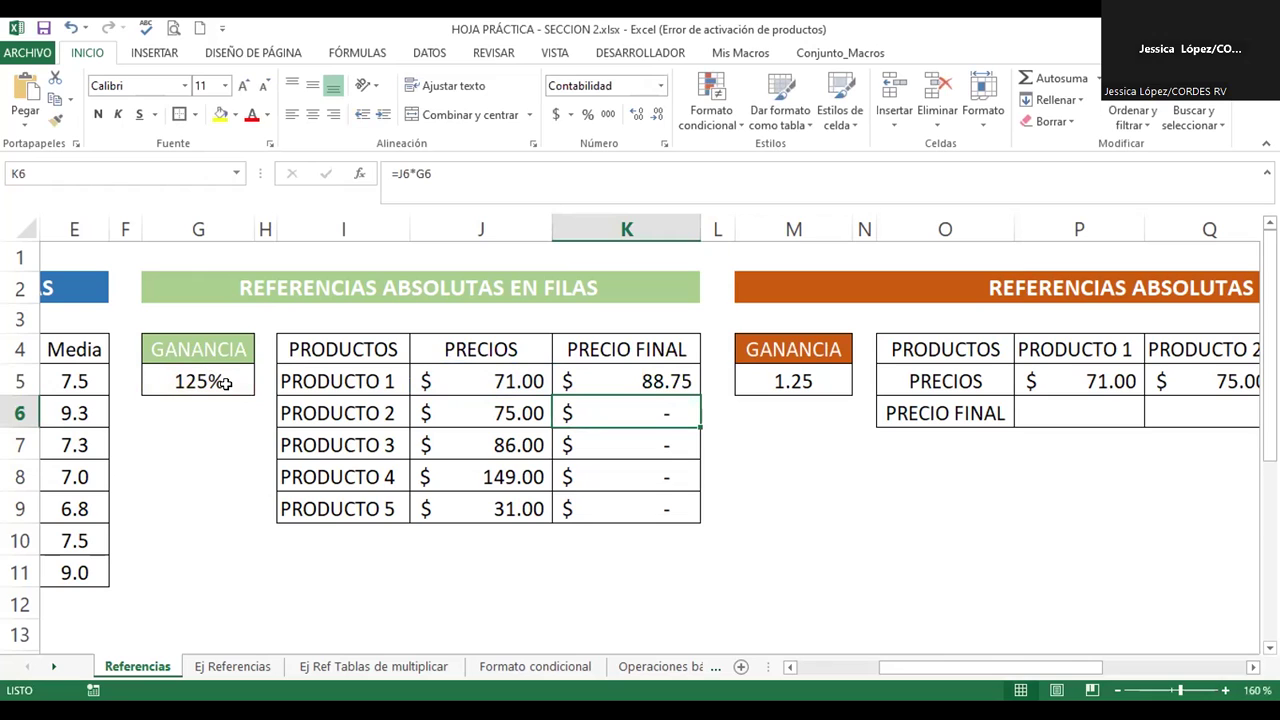
double_click(636, 406)
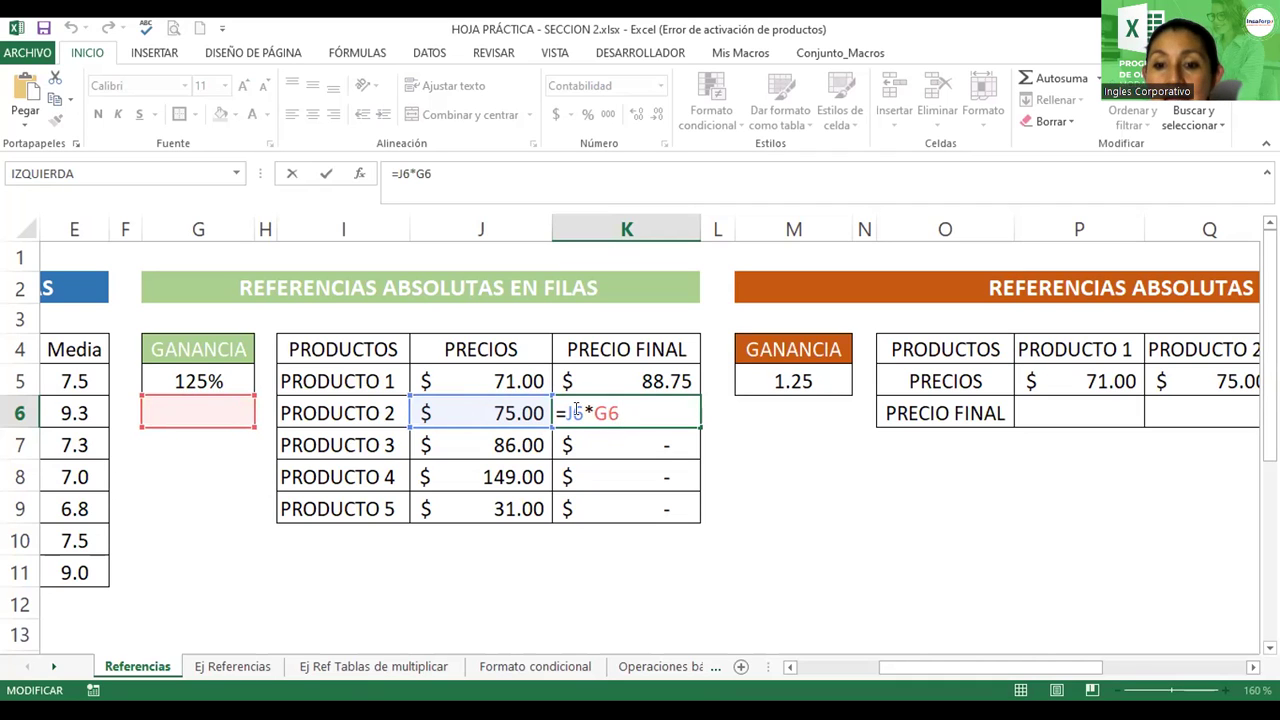
double_click(570, 412)
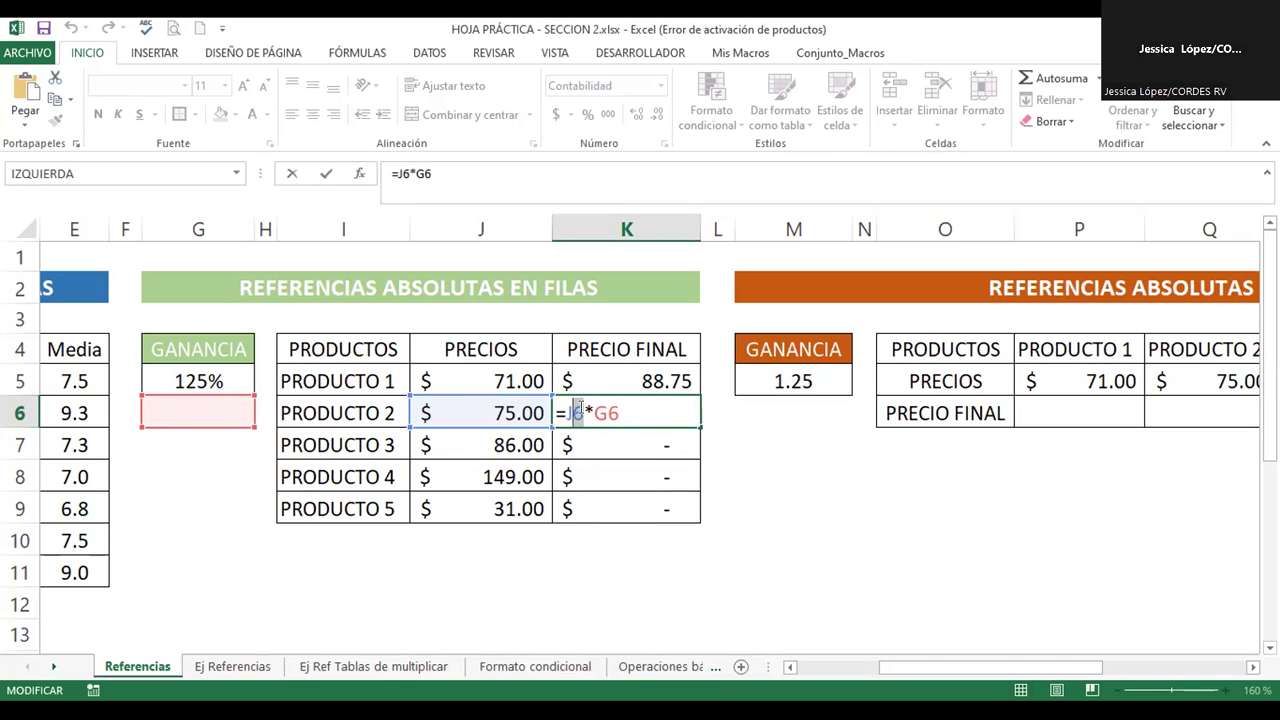
double_click(607, 412)
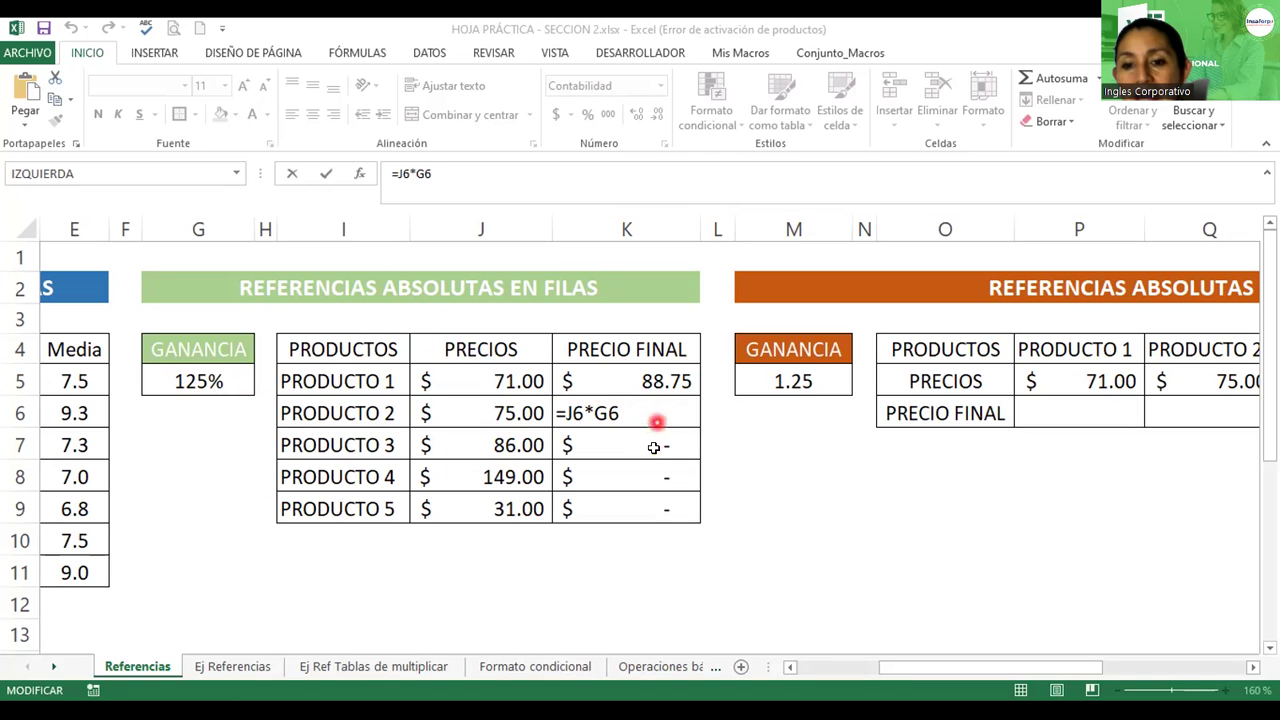
key("Return")
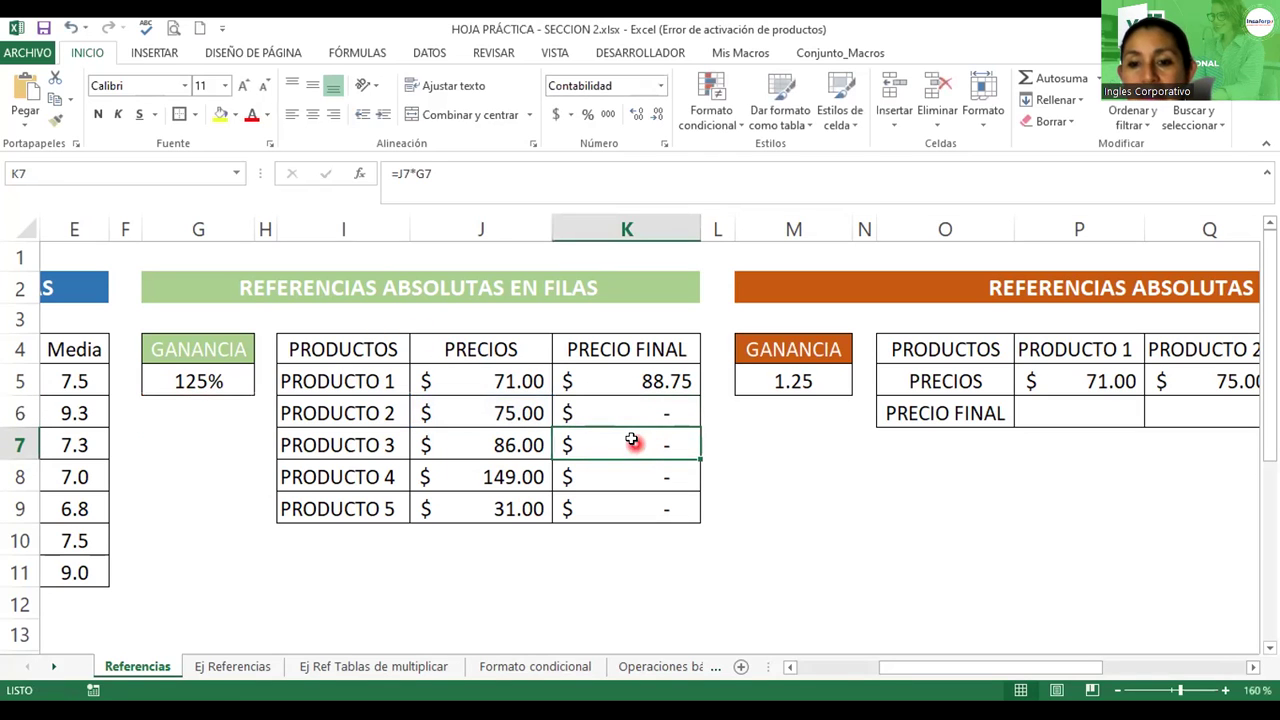
double_click(640, 455)
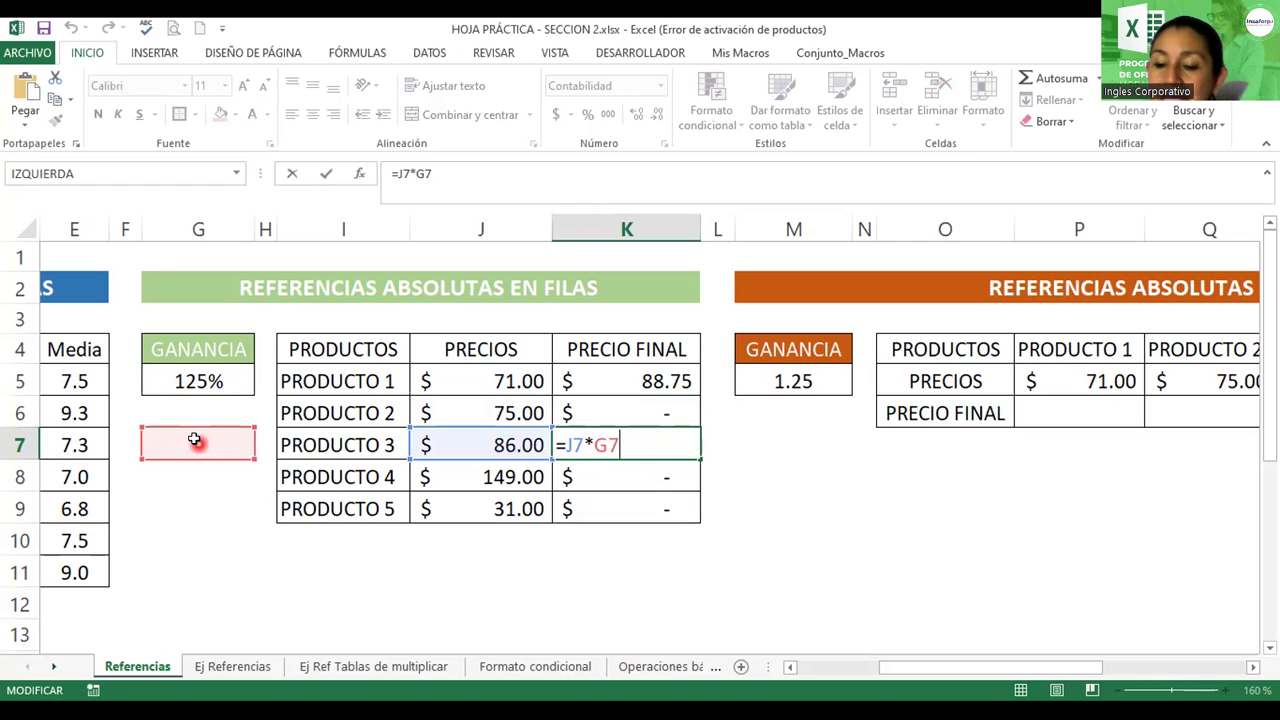
key("Return")
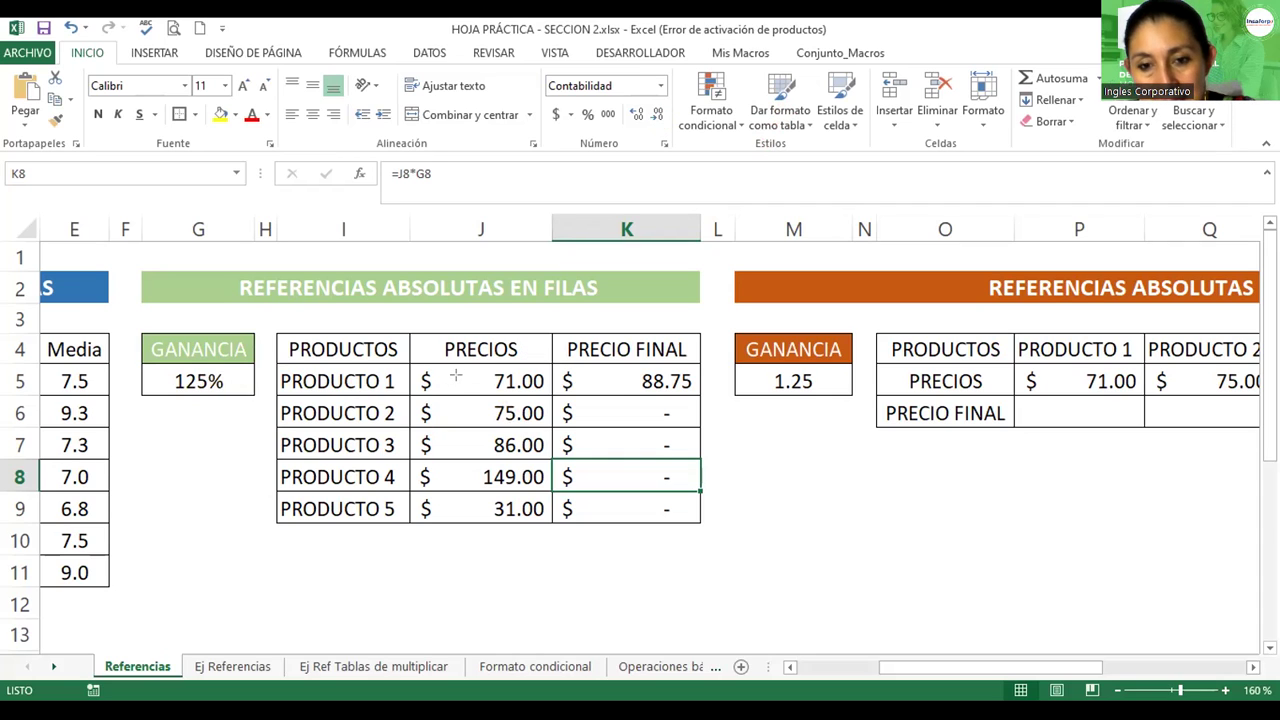
left_click_drag(460, 378, 215, 363)
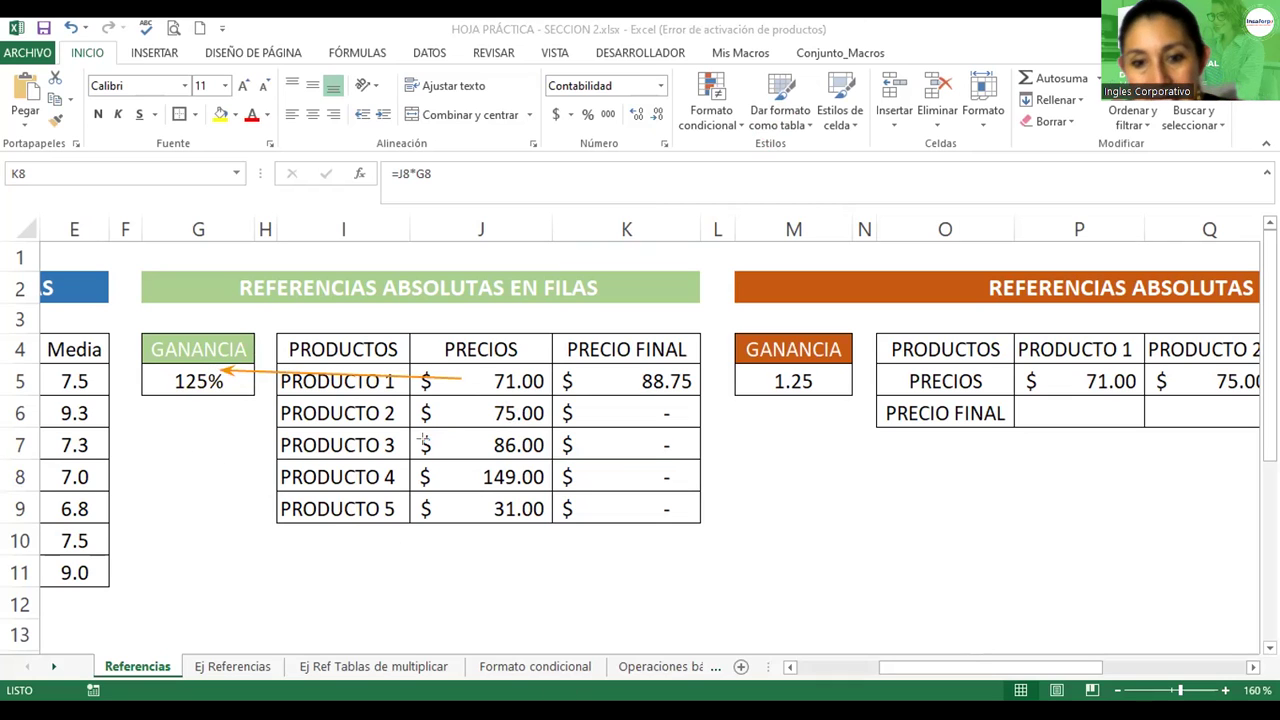
left_click_drag(468, 412, 229, 389)
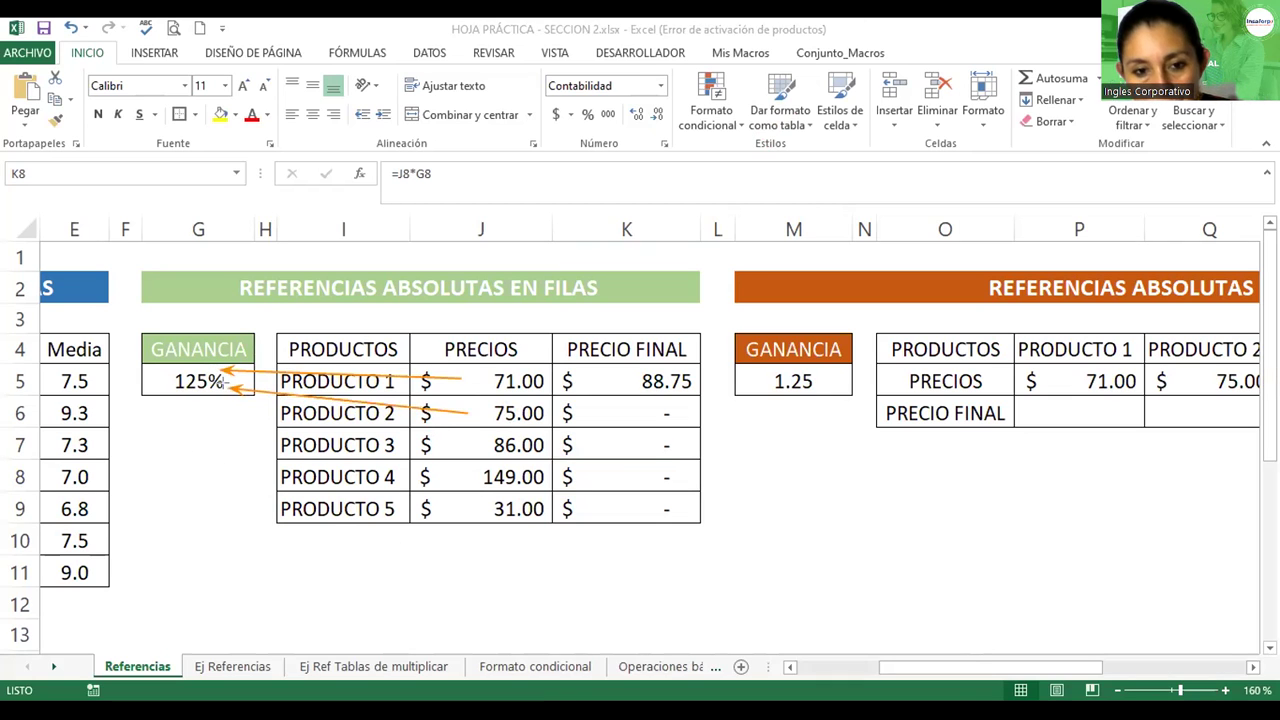
mouse_move(466, 445)
left_mouse_down()
mouse_move(318, 433)
mouse_move(200, 383)
left_mouse_up()
left_click_drag(457, 484, 175, 393)
left_click_drag(460, 515, 190, 380)
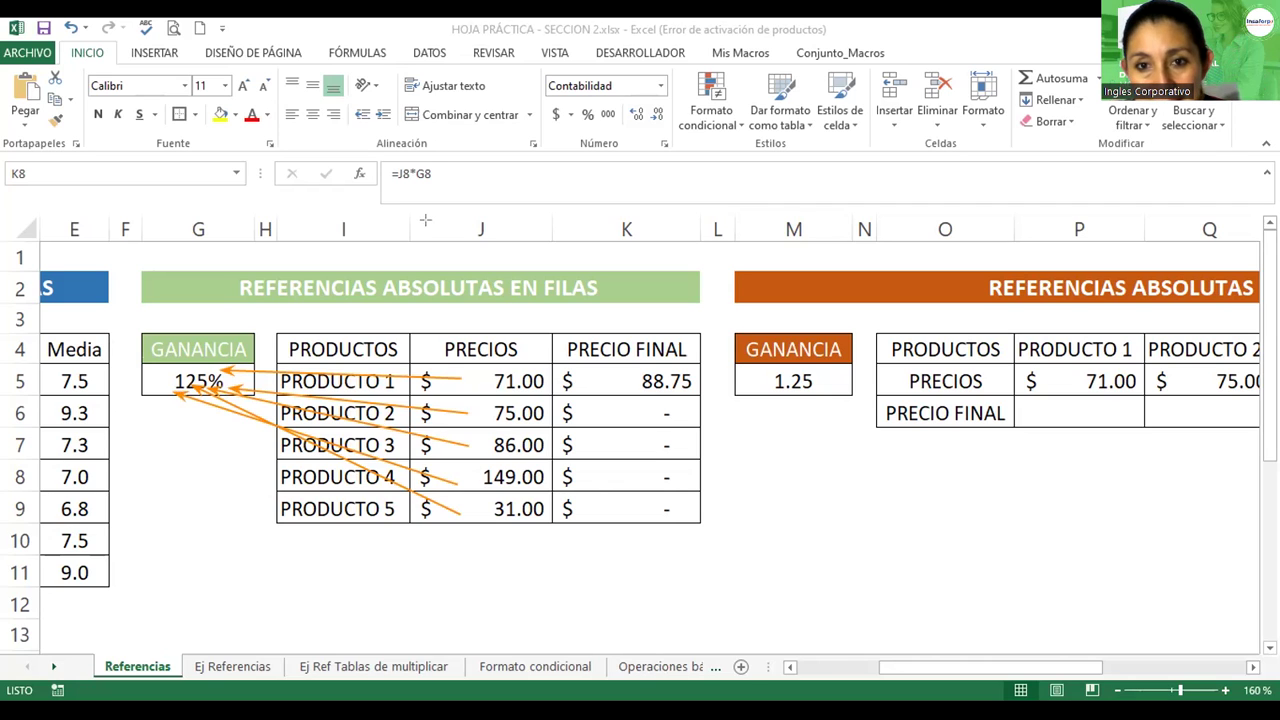
left_click_drag(138, 362, 258, 398)
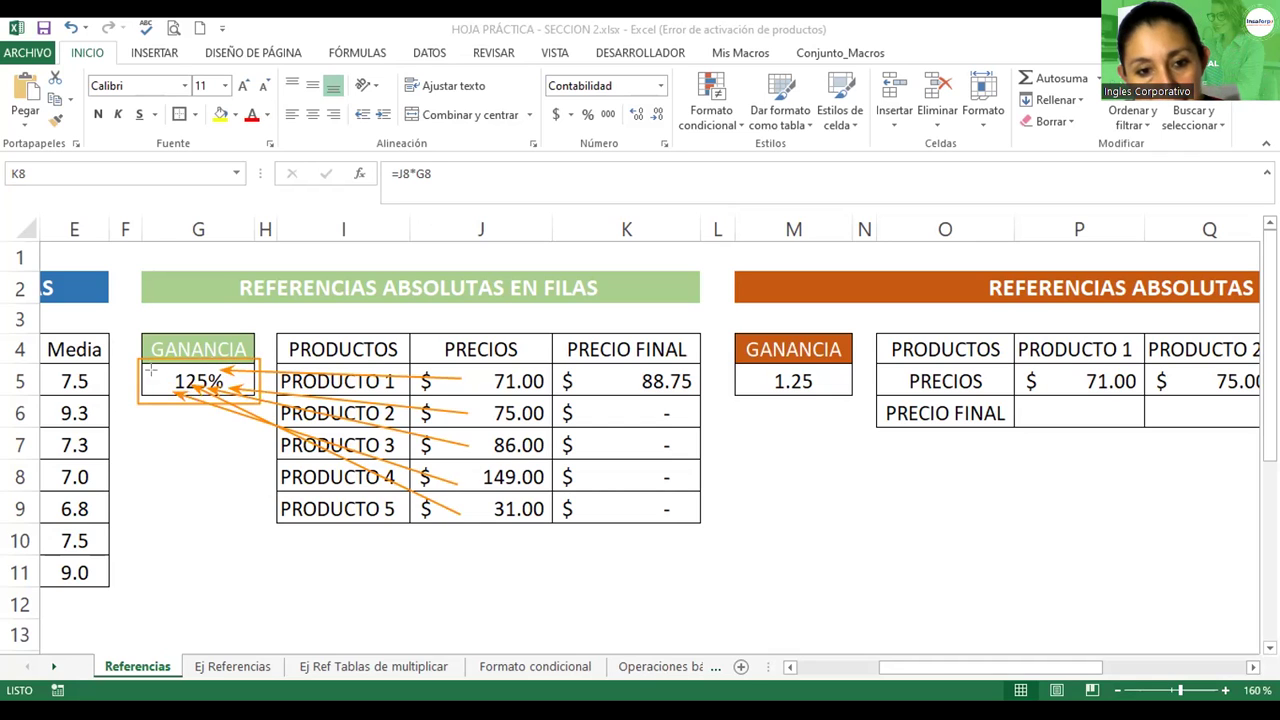
left_click_drag(136, 356, 258, 400)
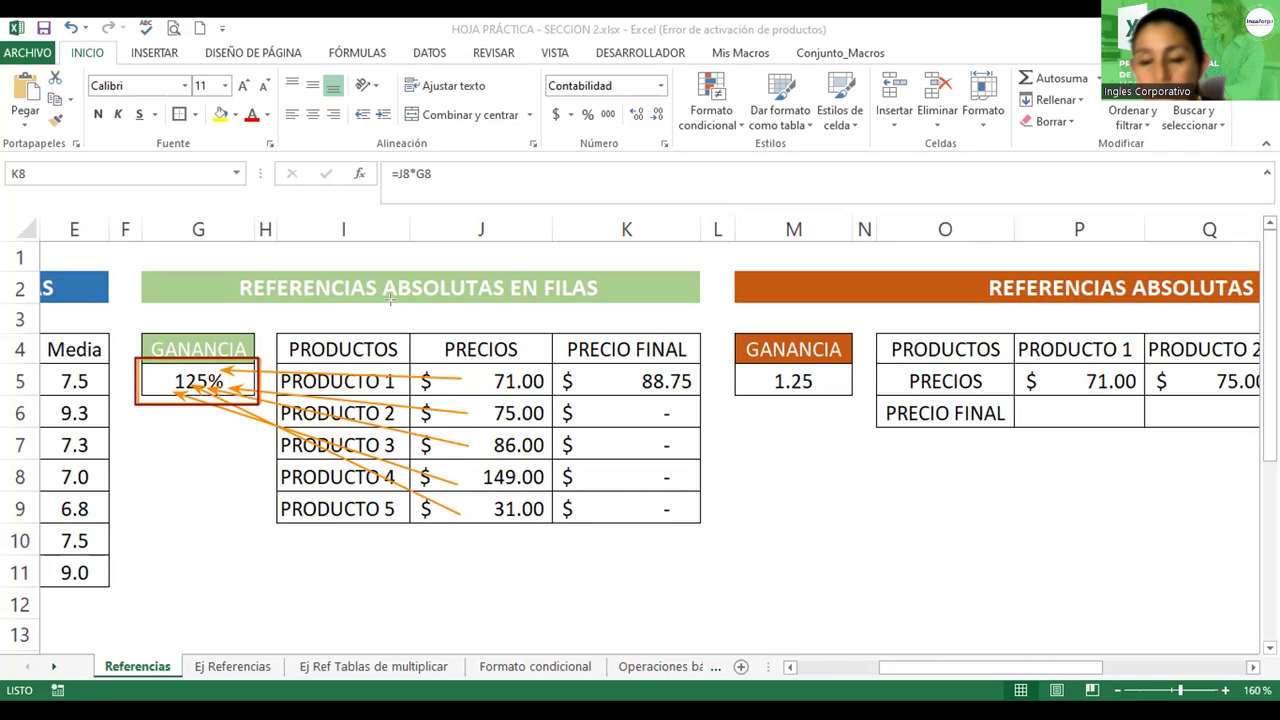
key("Escape")
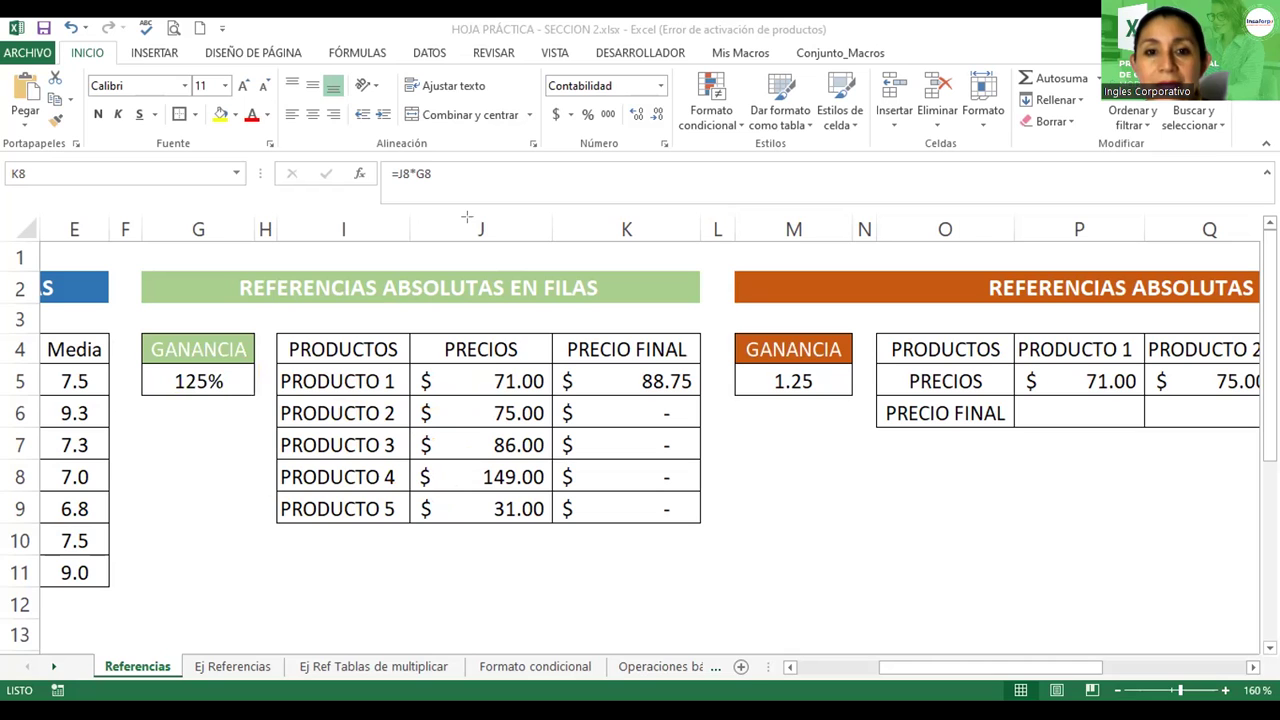
- Glance at PRODUCTO 4's formula in K8, then open K5's =J5*G5 for editing
key("F2")
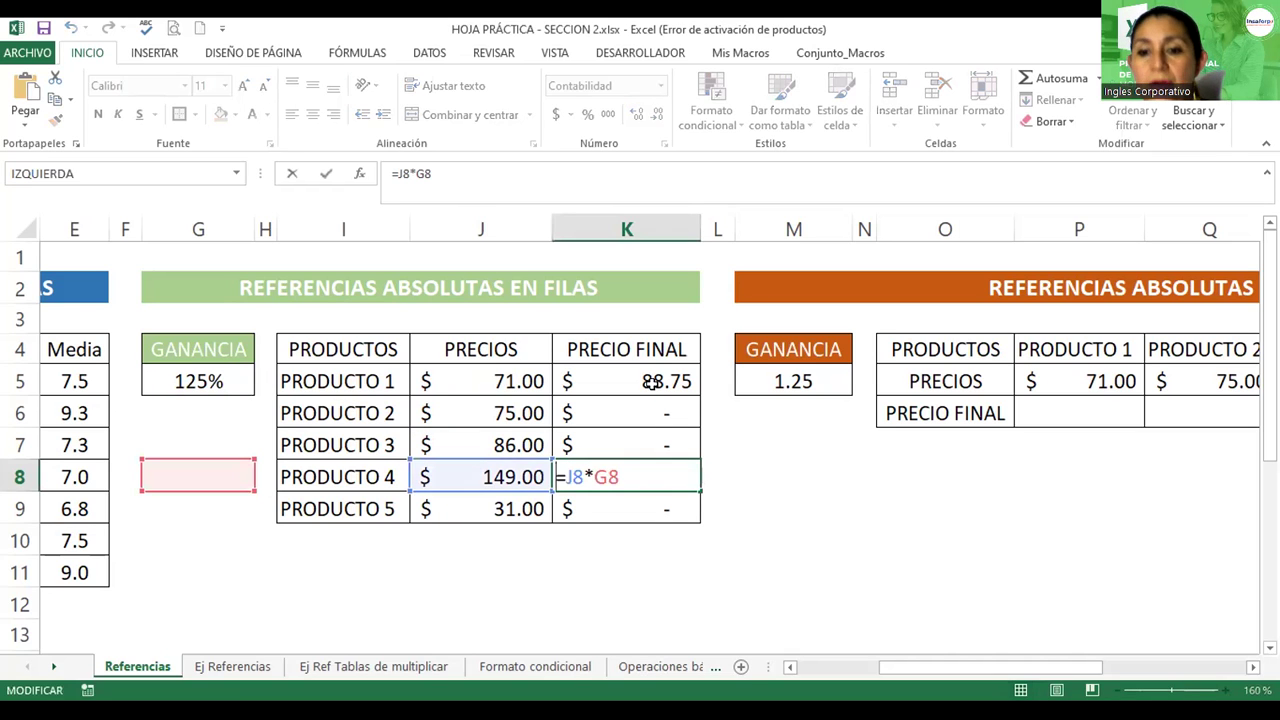
key("Escape")
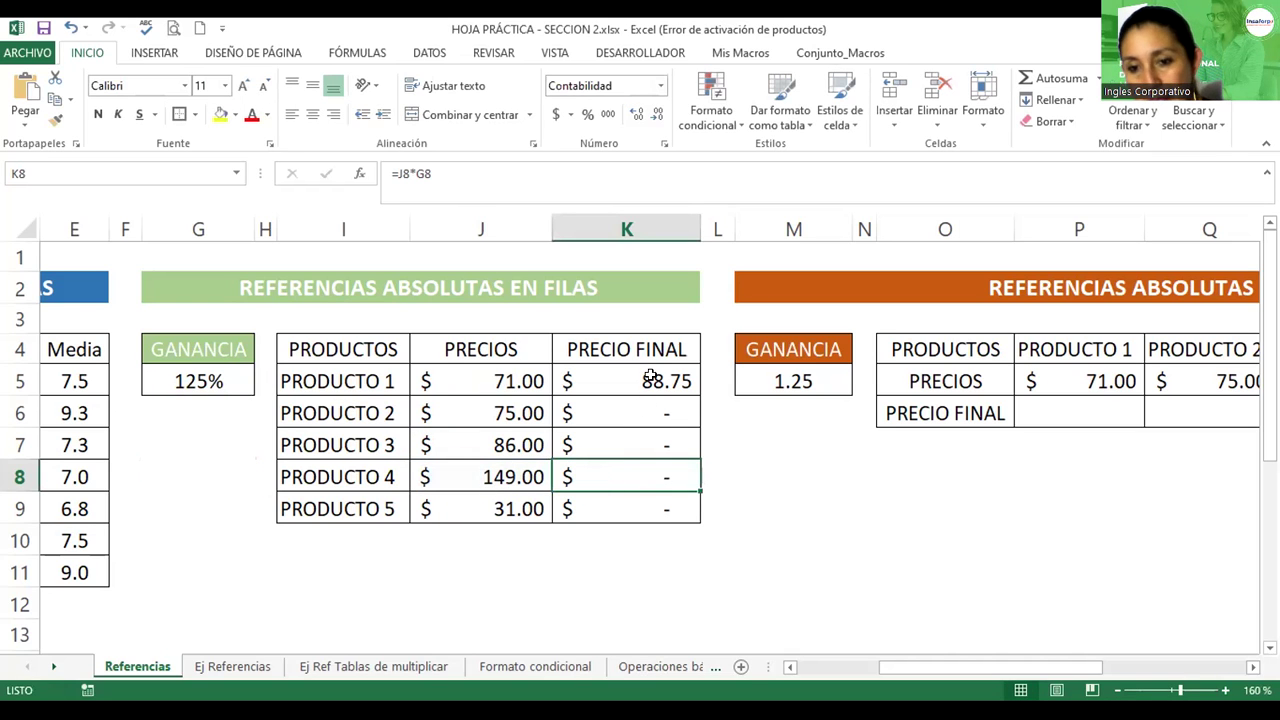
left_click(657, 393)
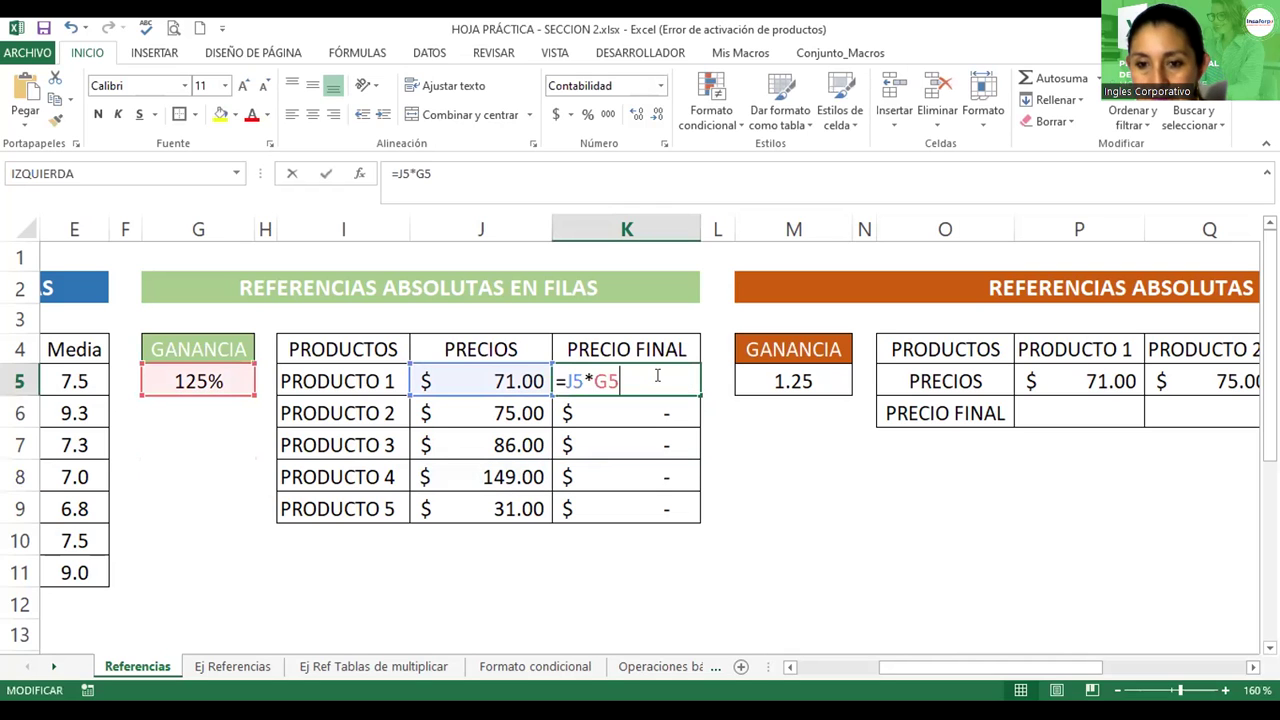
double_click(655, 376)
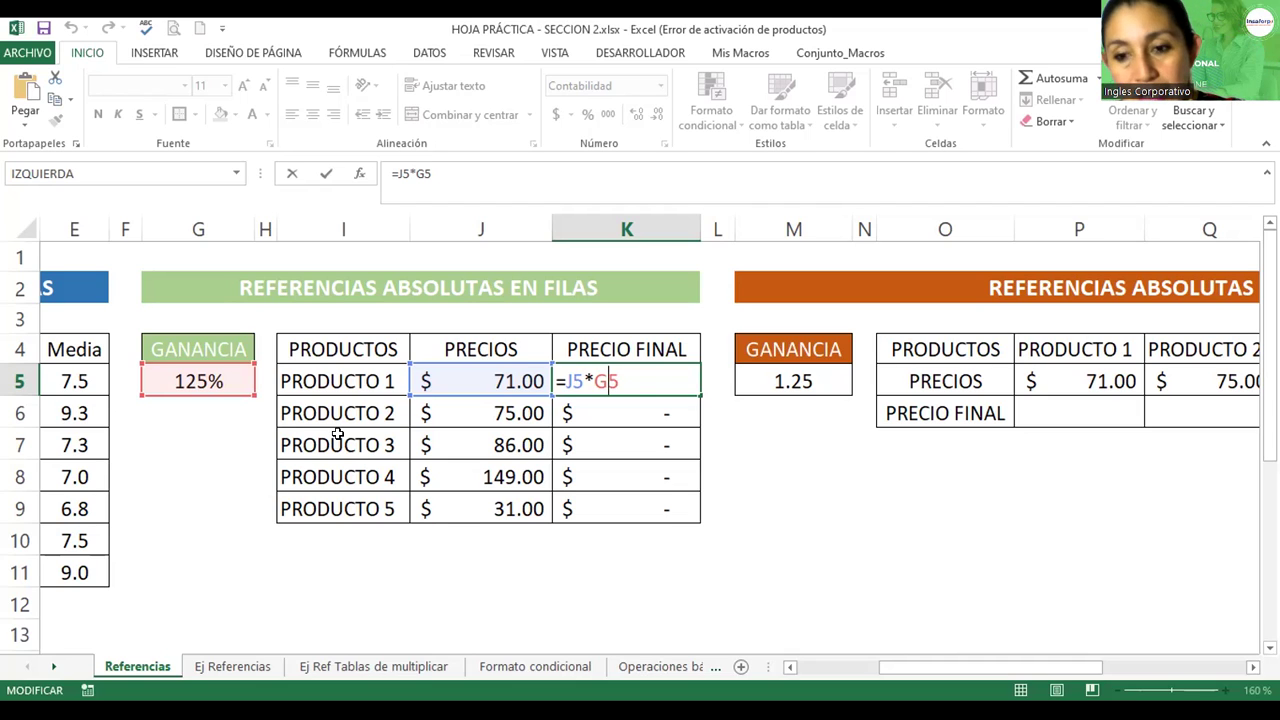
- Lock the GANANCIA reference so K5 reads =J5*$G$5, still returning $88.75
key("F4")
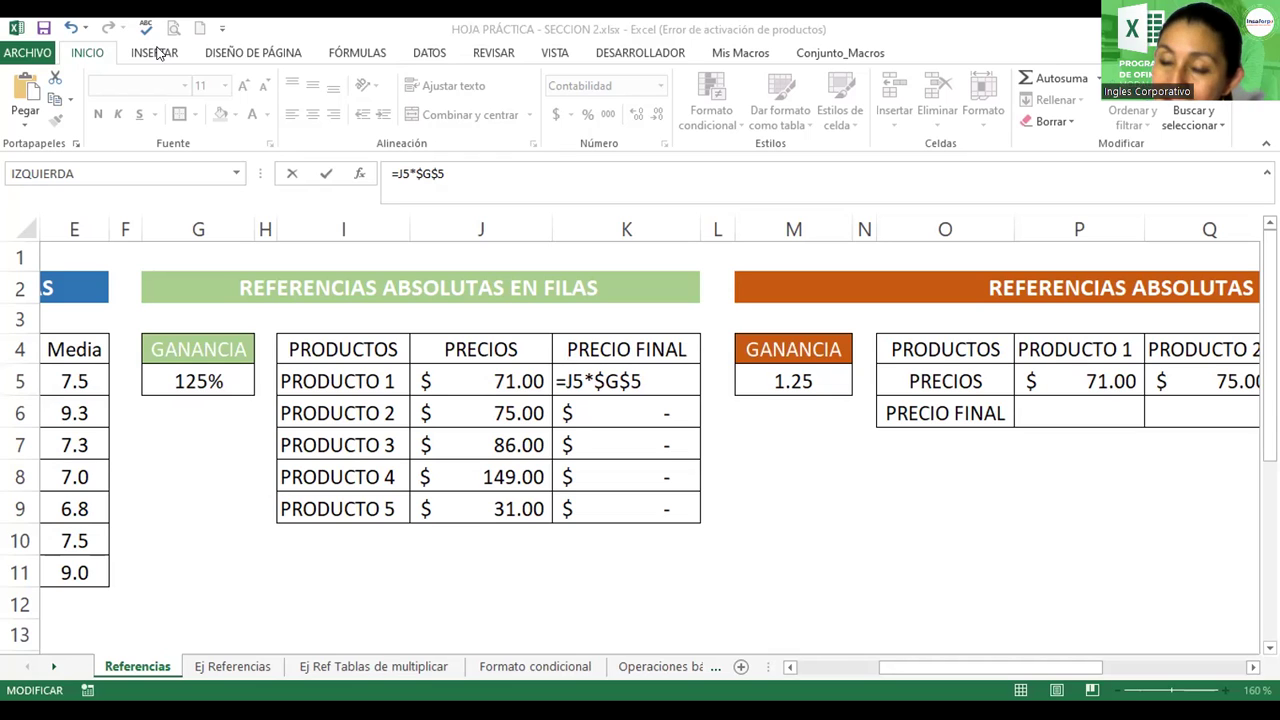
left_click(652, 377)
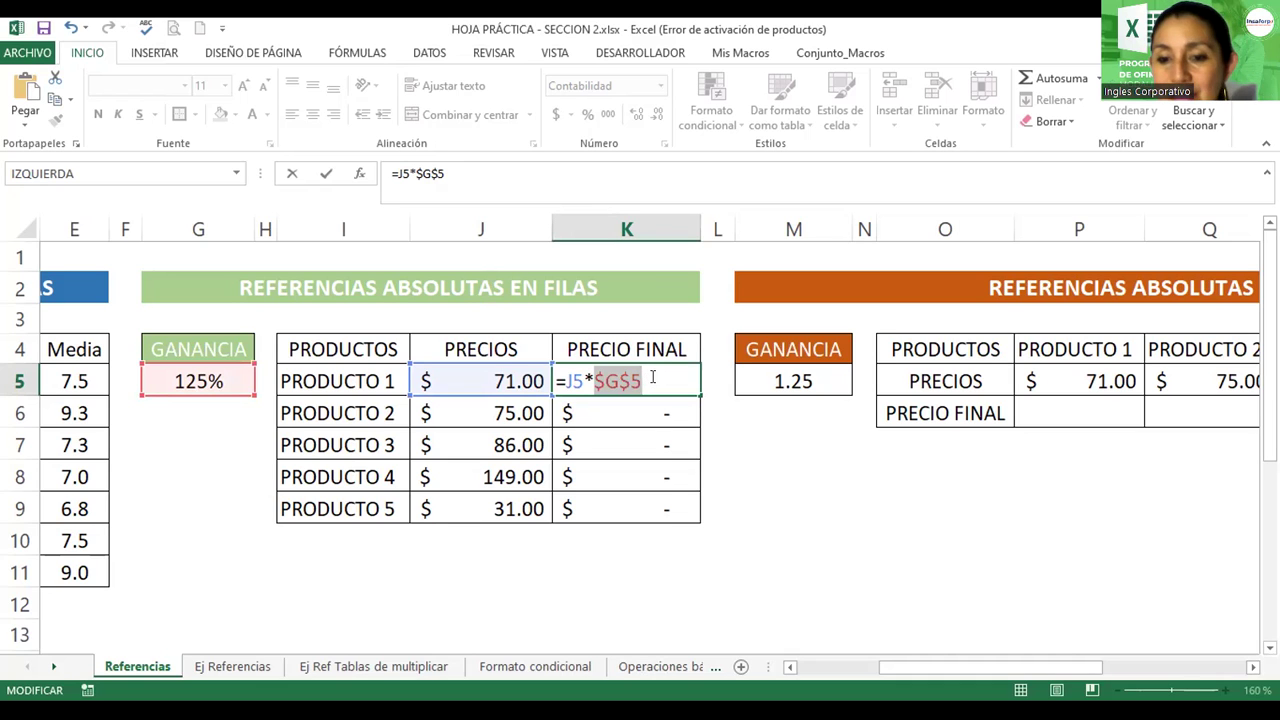
key("Return")
left_click(650, 378)
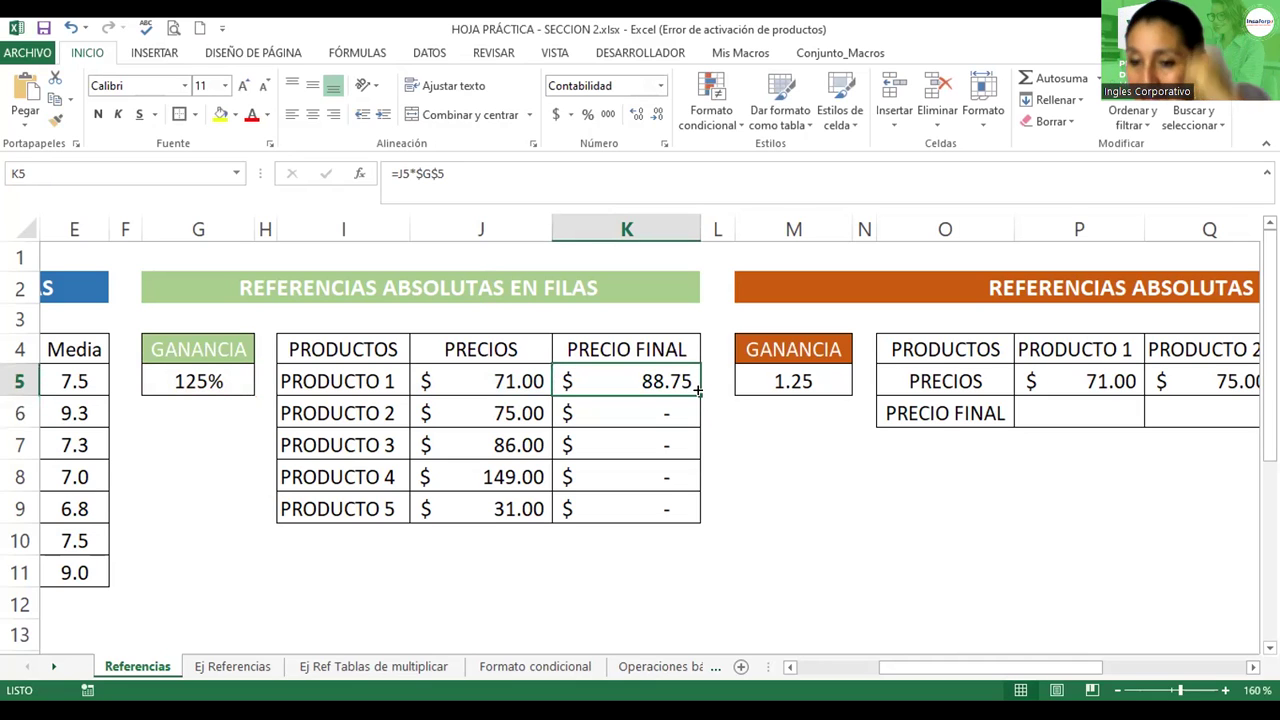
- Fill K5 down to K9, giving $93.75, $107.50, $186.25 and $38.75
left_click_drag(697, 392, 699, 518)
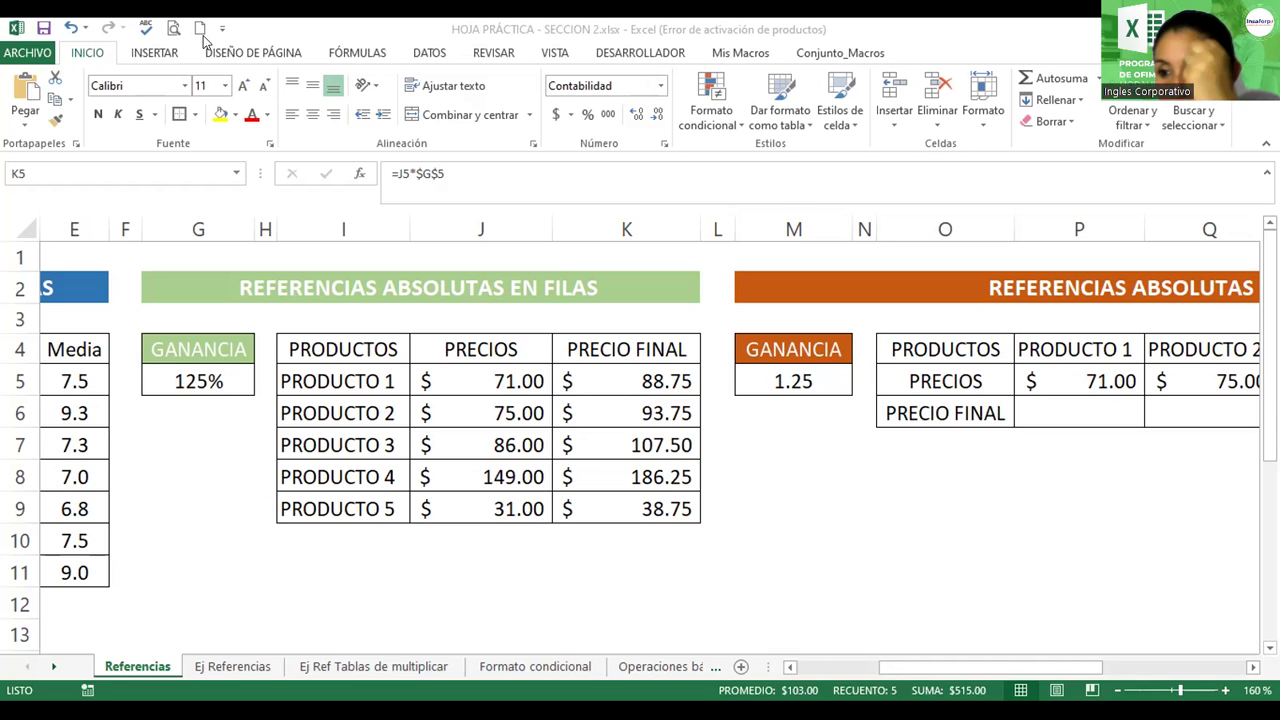
double_click(600, 380)
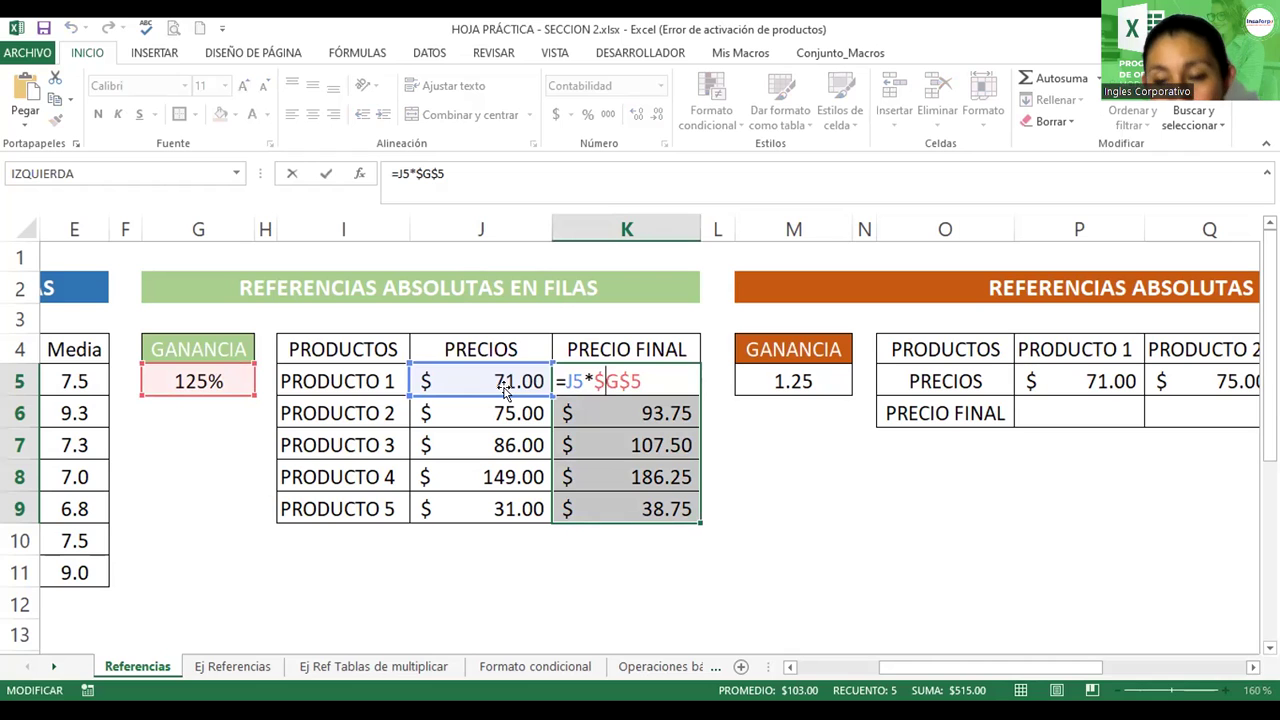
key("Escape")
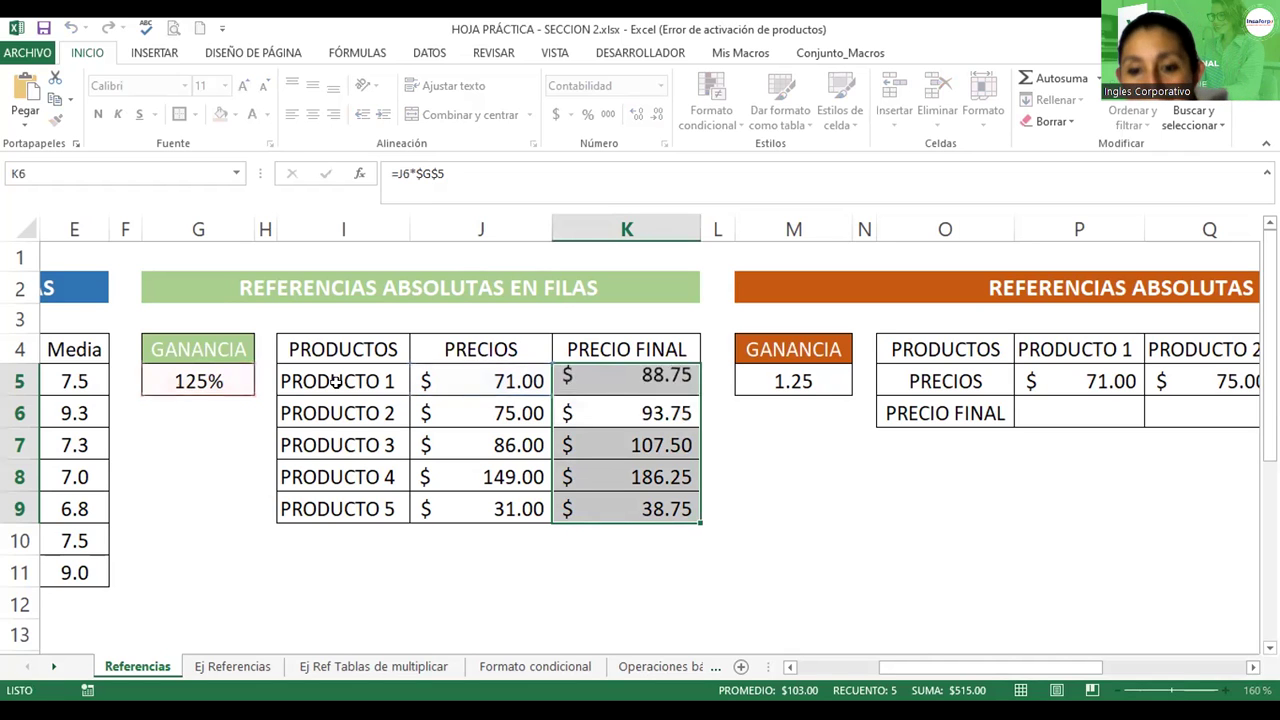
double_click(603, 413)
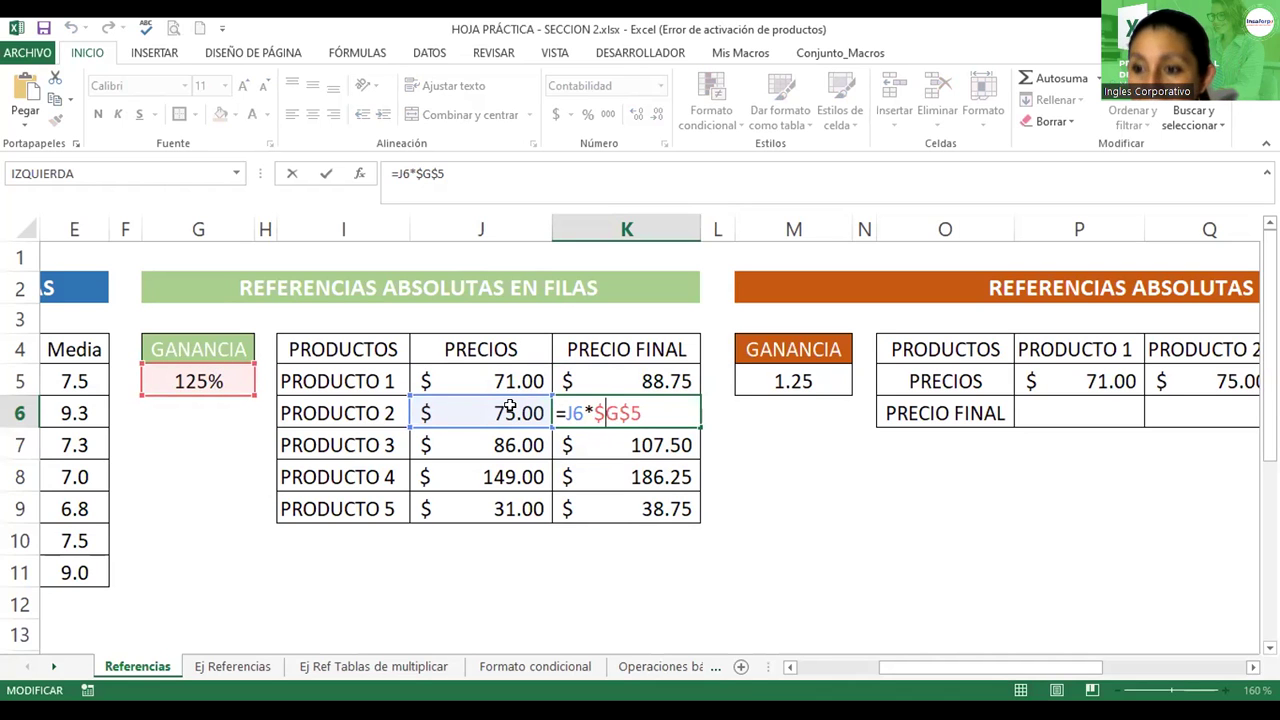
key("Return")
double_click(590, 449)
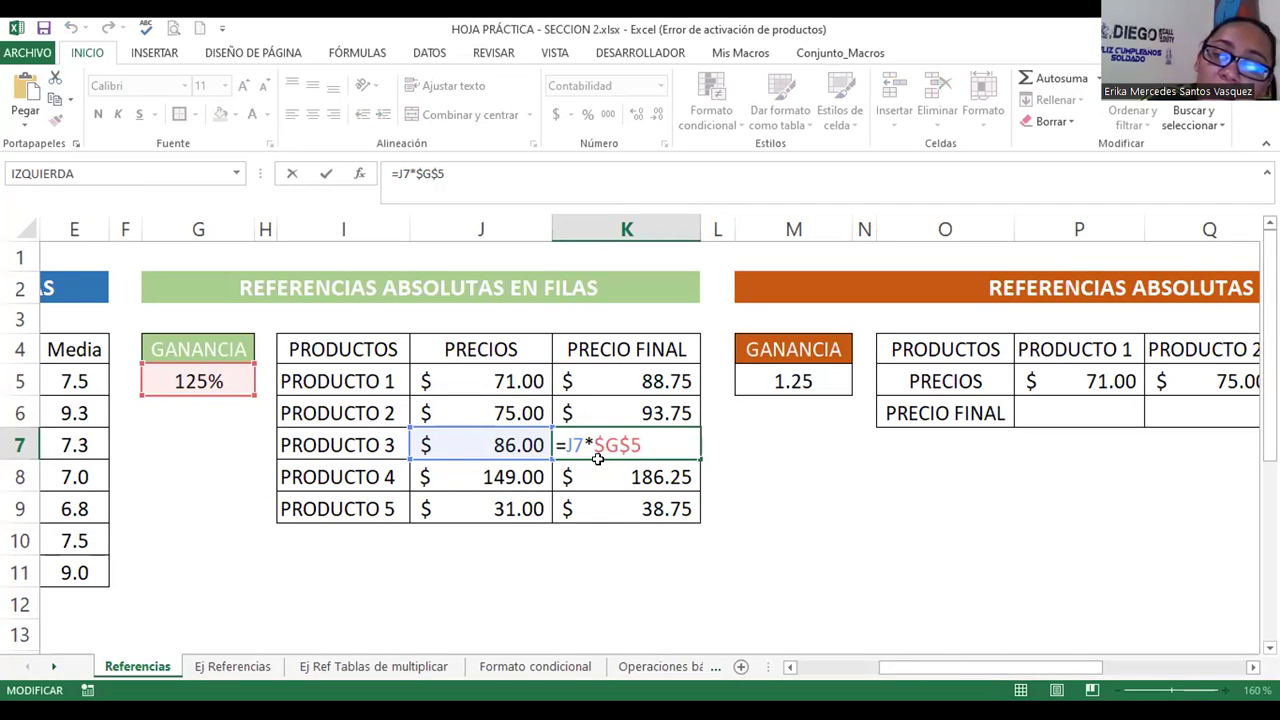
key("Return")
double_click(641, 378)
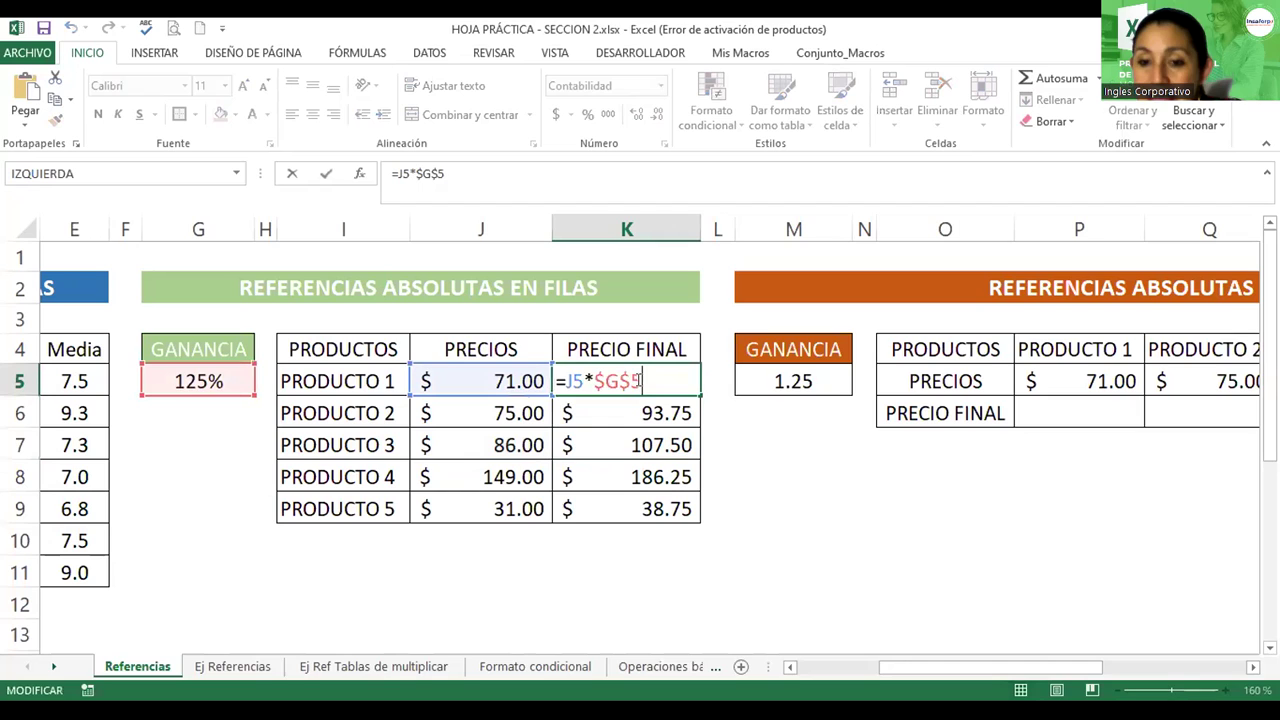
left_click(630, 380)
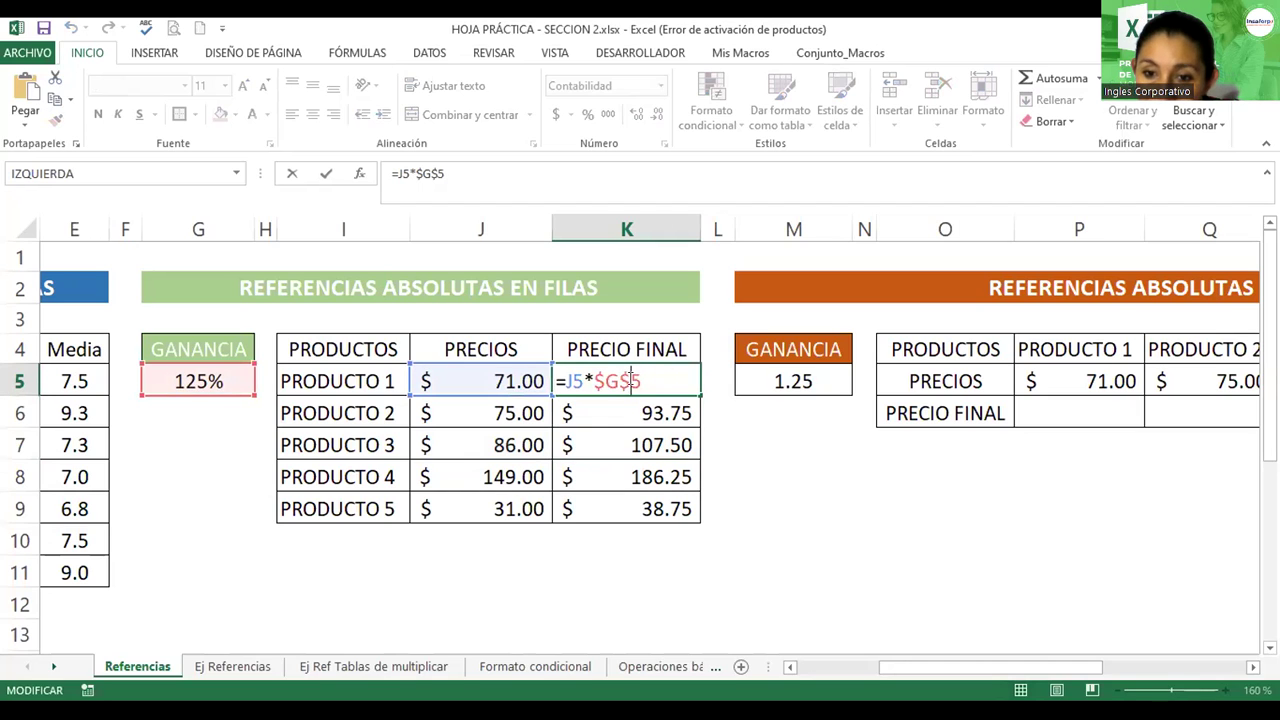
key("BackSpace")
key("Return")
double_click(623, 381)
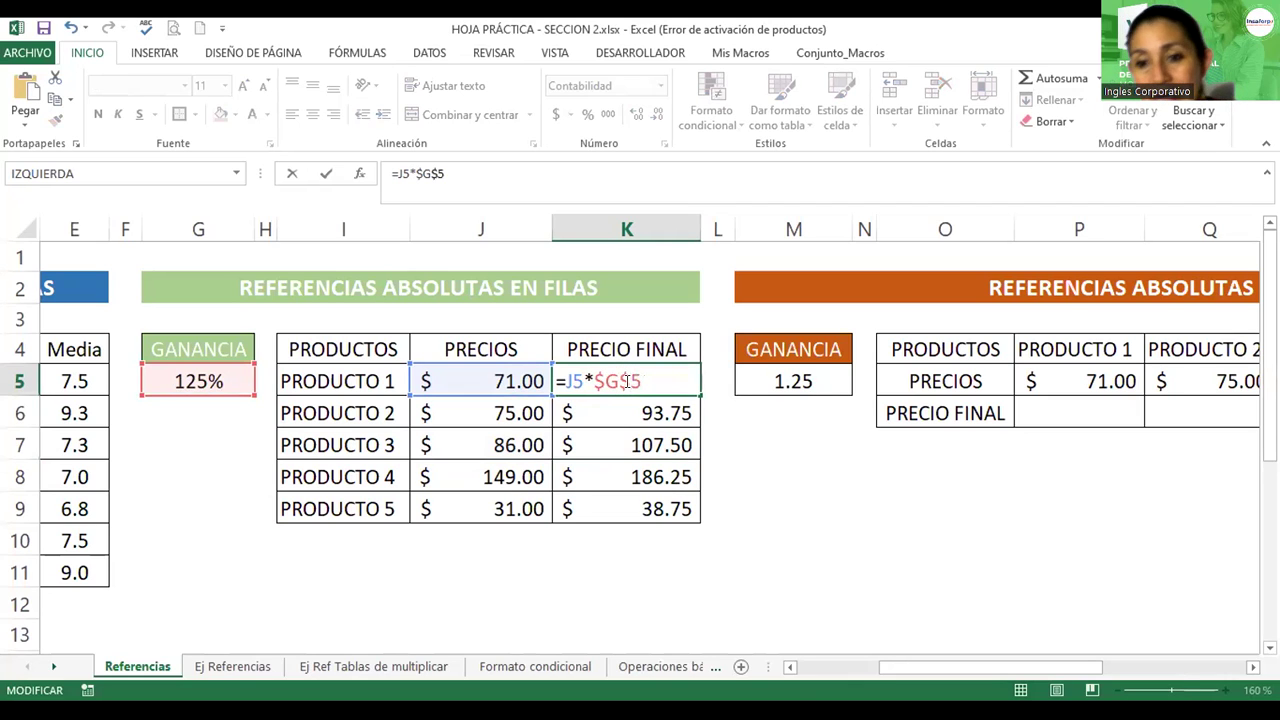
key("ctrl+Return")
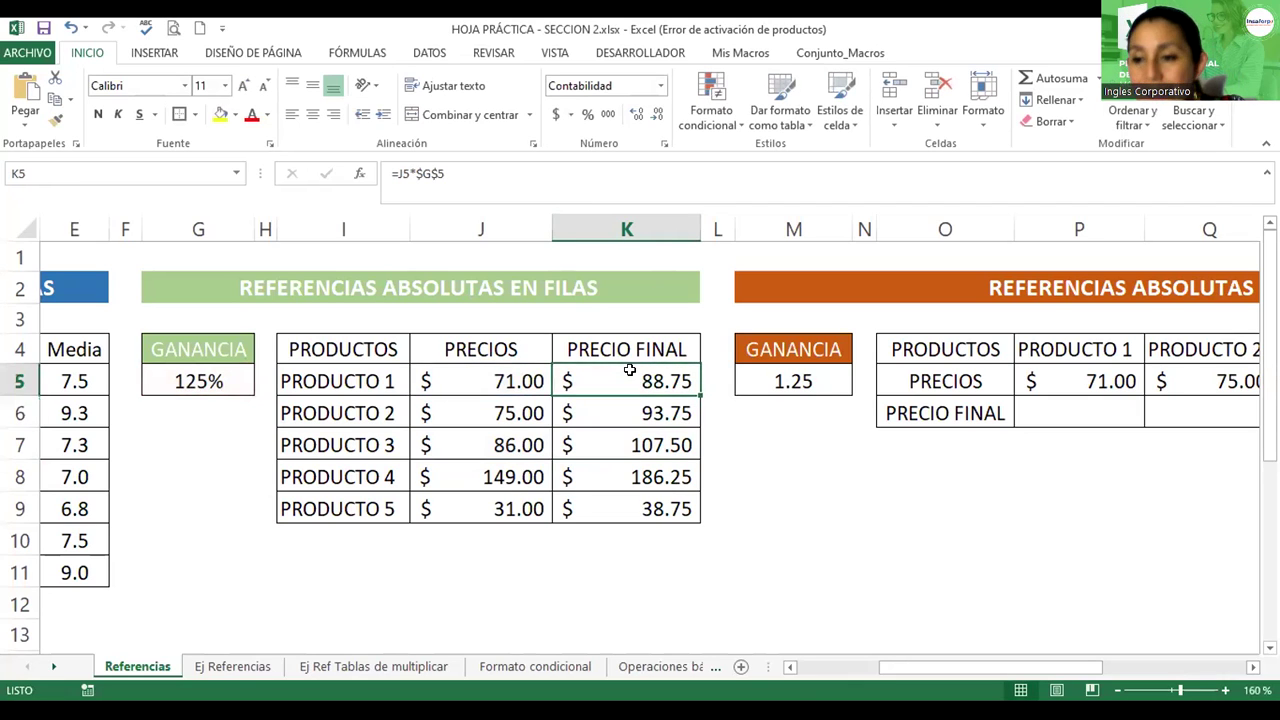
left_click(631, 408)
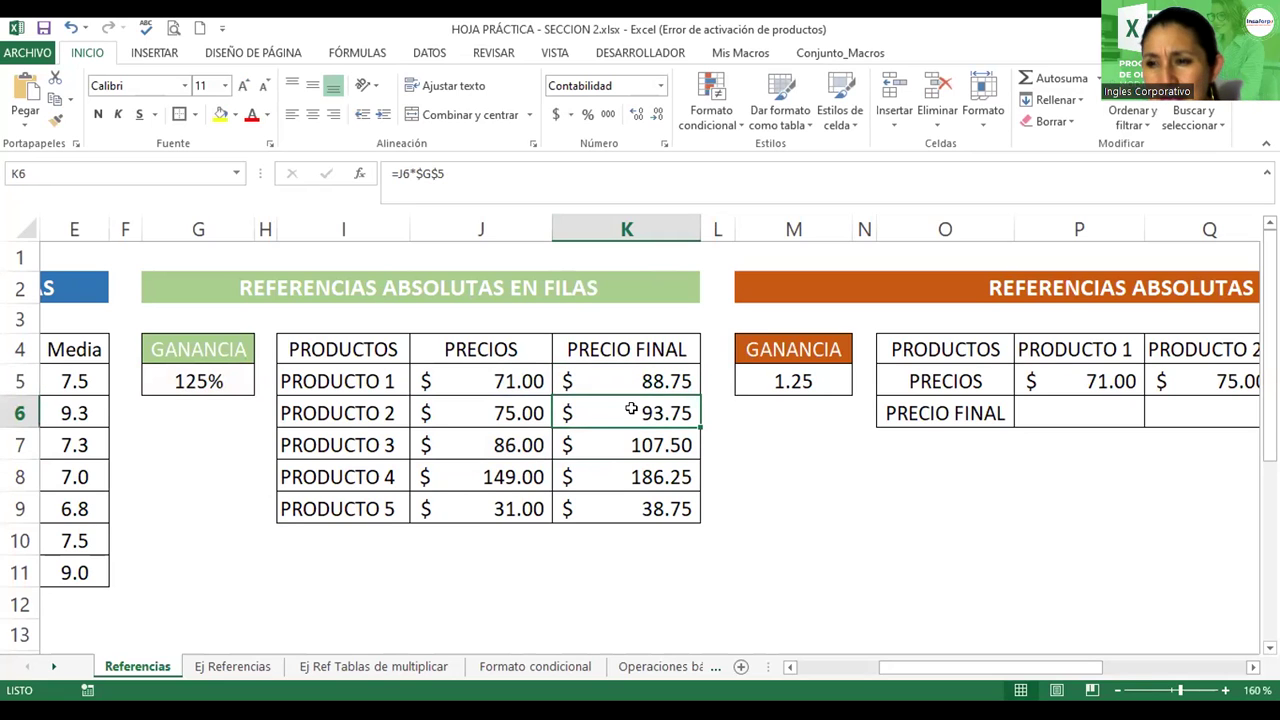
left_click(639, 376)
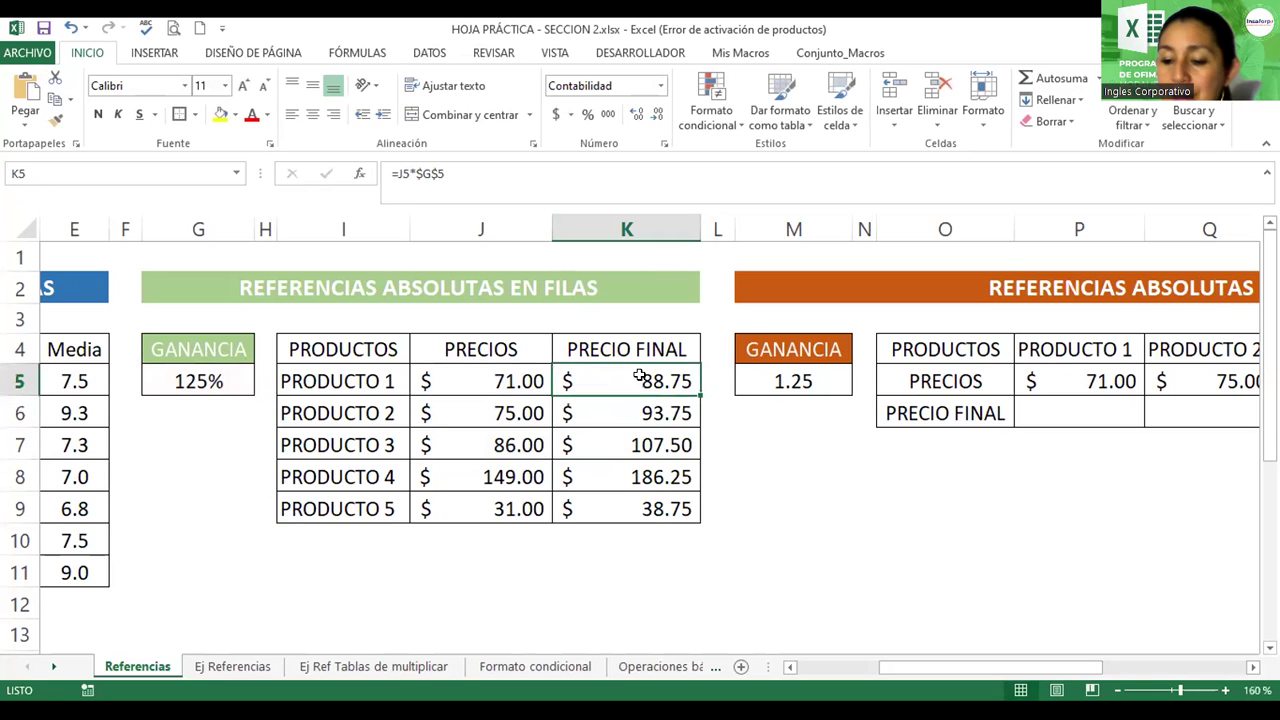
key("Down")
key("Down")
key("Down")
key("Down")
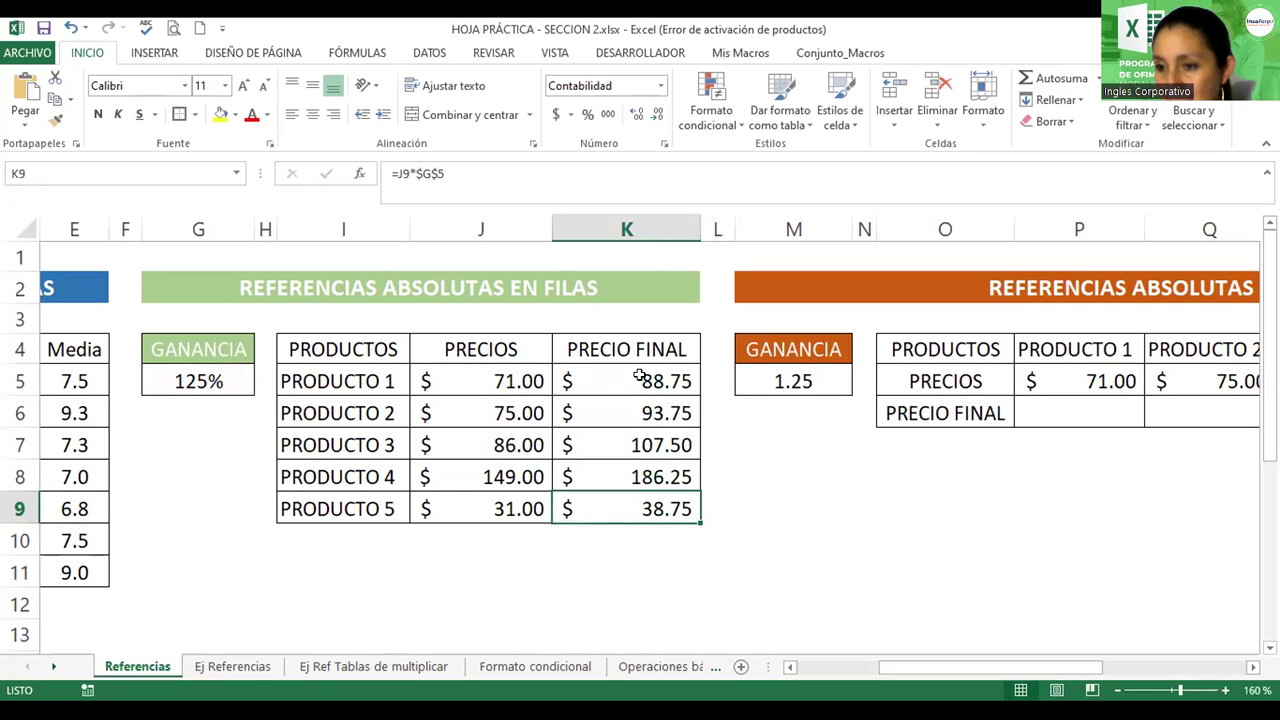
key("Up")
key("Up")
key("Up")
key("Up")
key("Down")
key("Down")
key("Down")
key("Down")
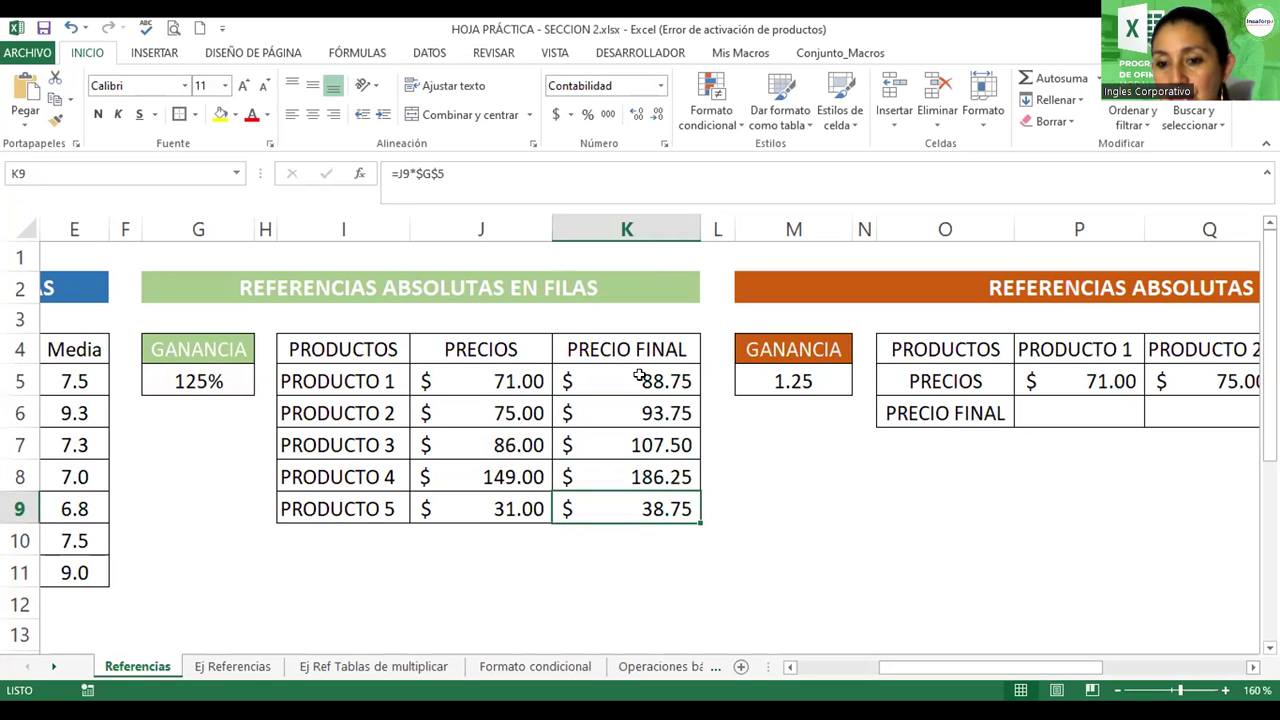
key("Down")
key("Up")
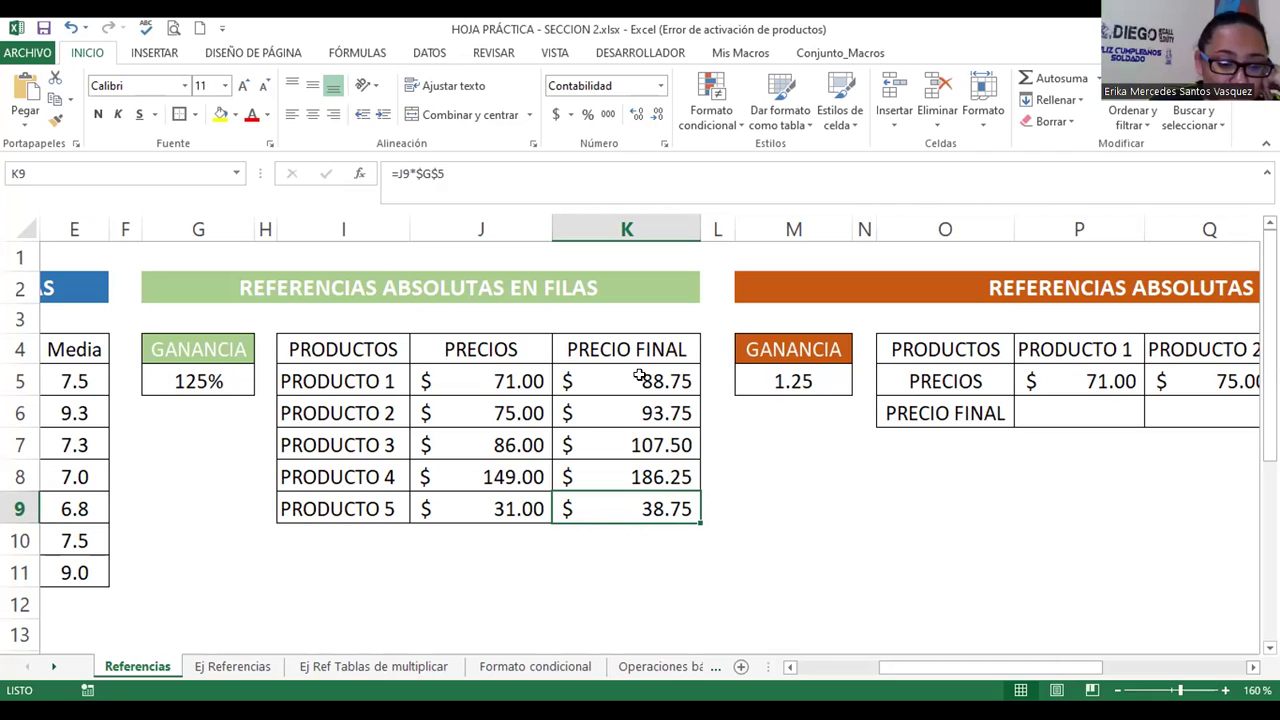
left_click(640, 378)
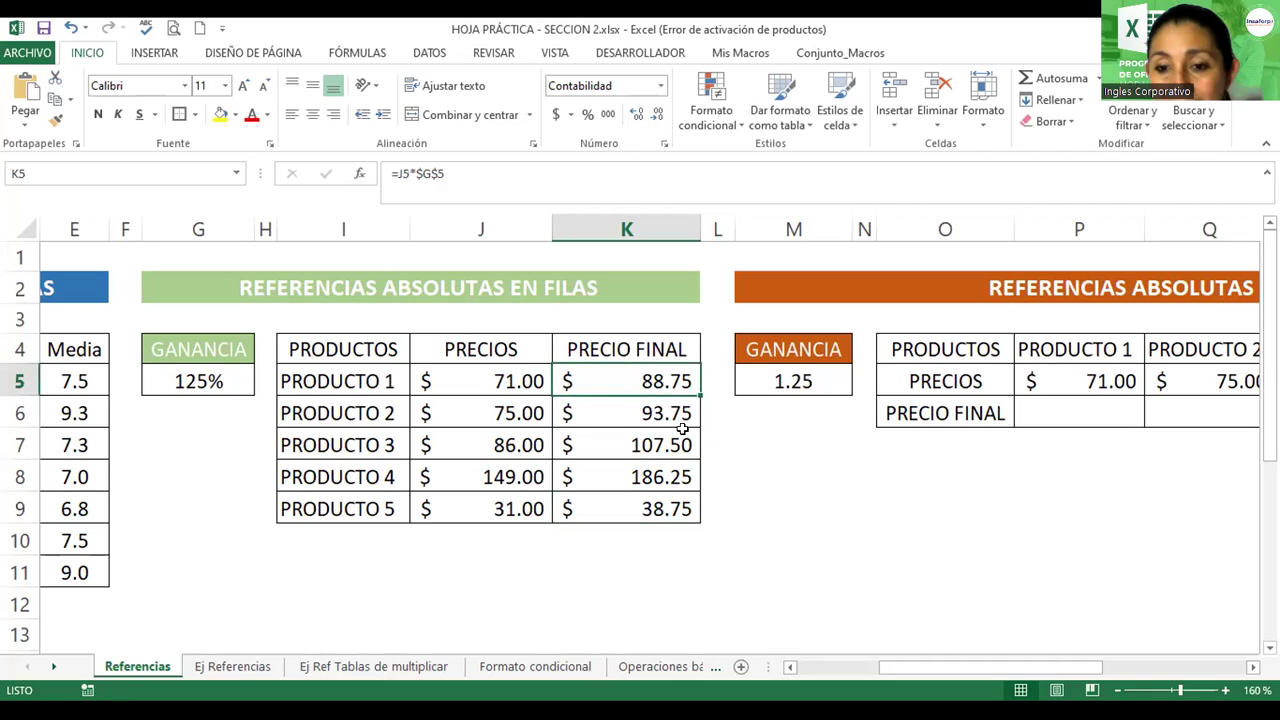
left_click(657, 407)
double_click(650, 376)
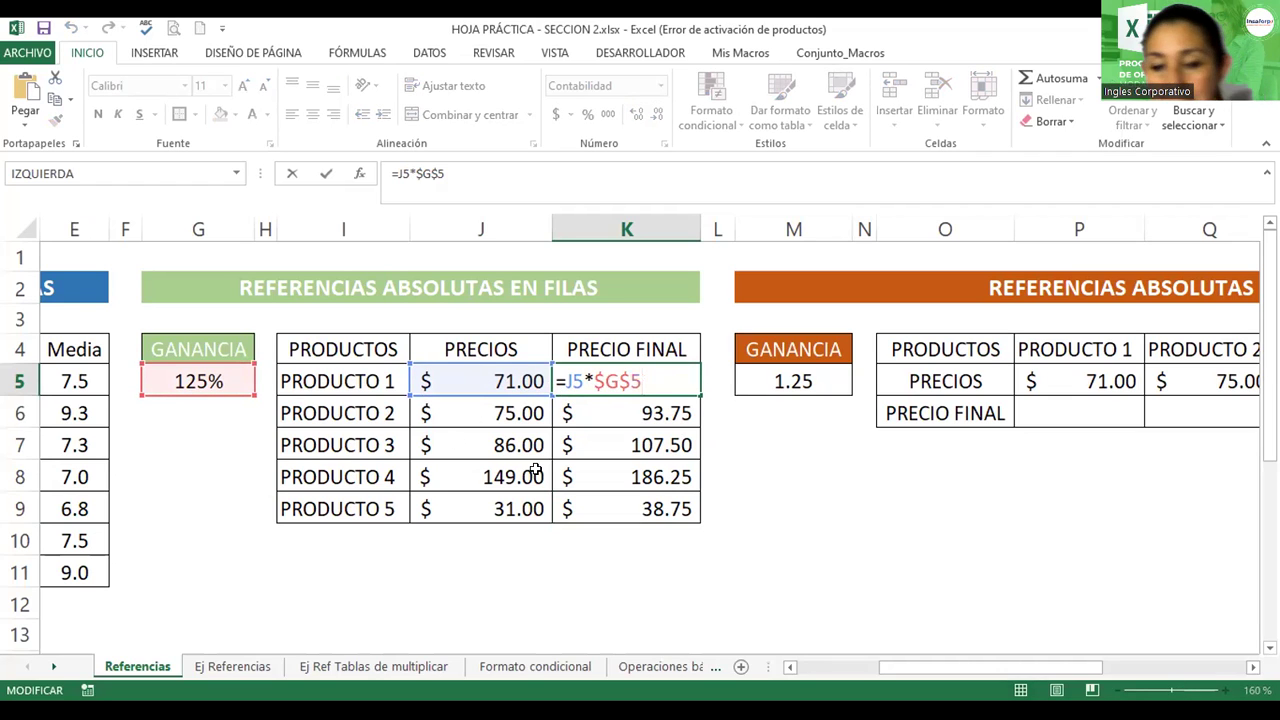
left_click(634, 413)
double_click(634, 413)
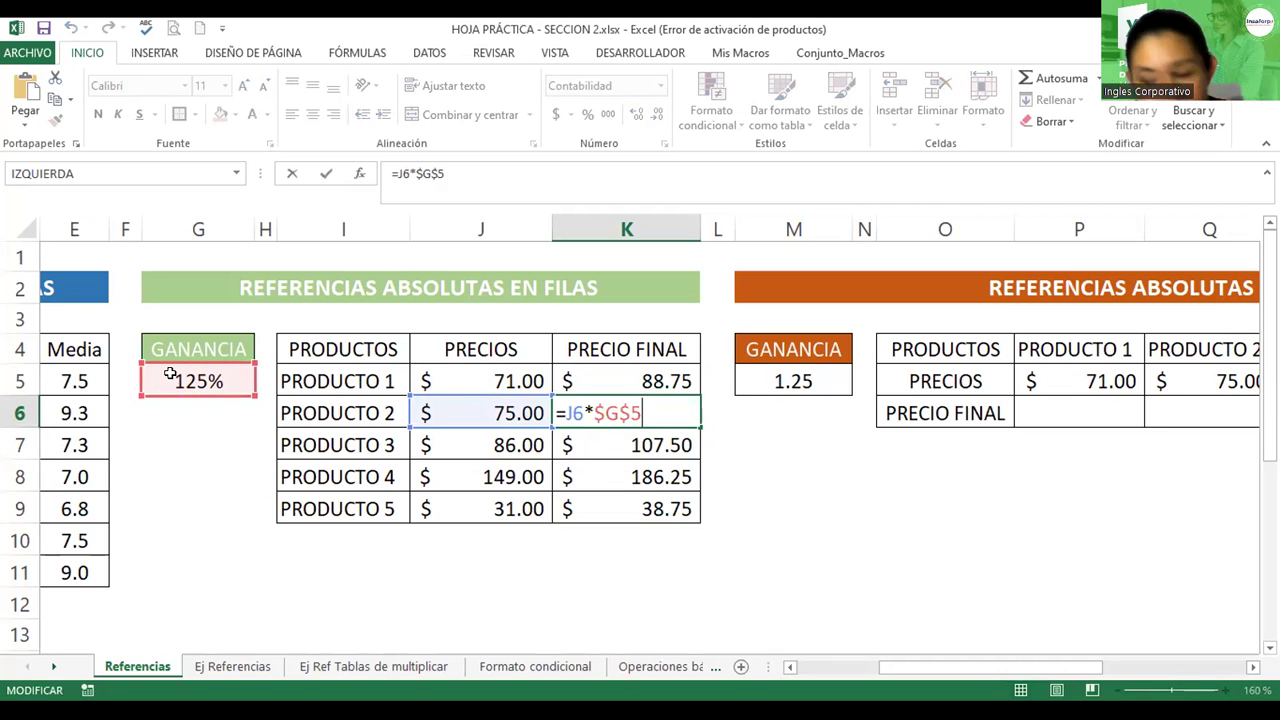
key("Return")
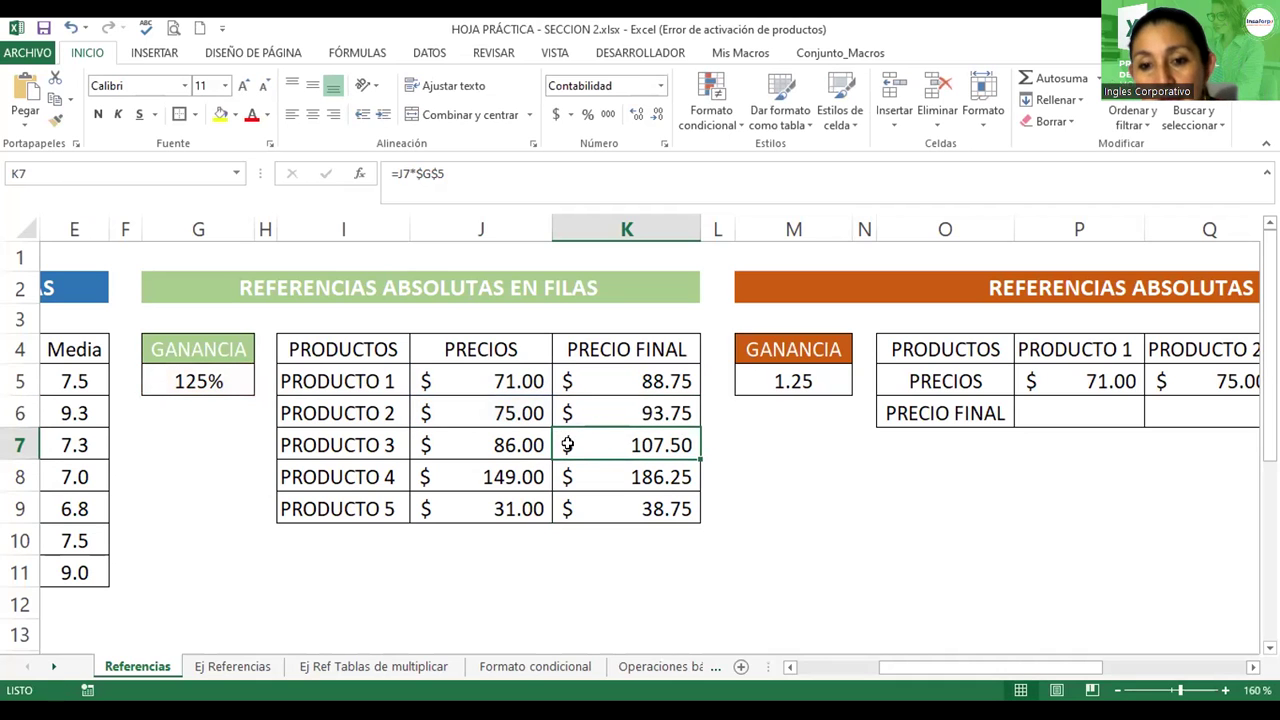
double_click(607, 443)
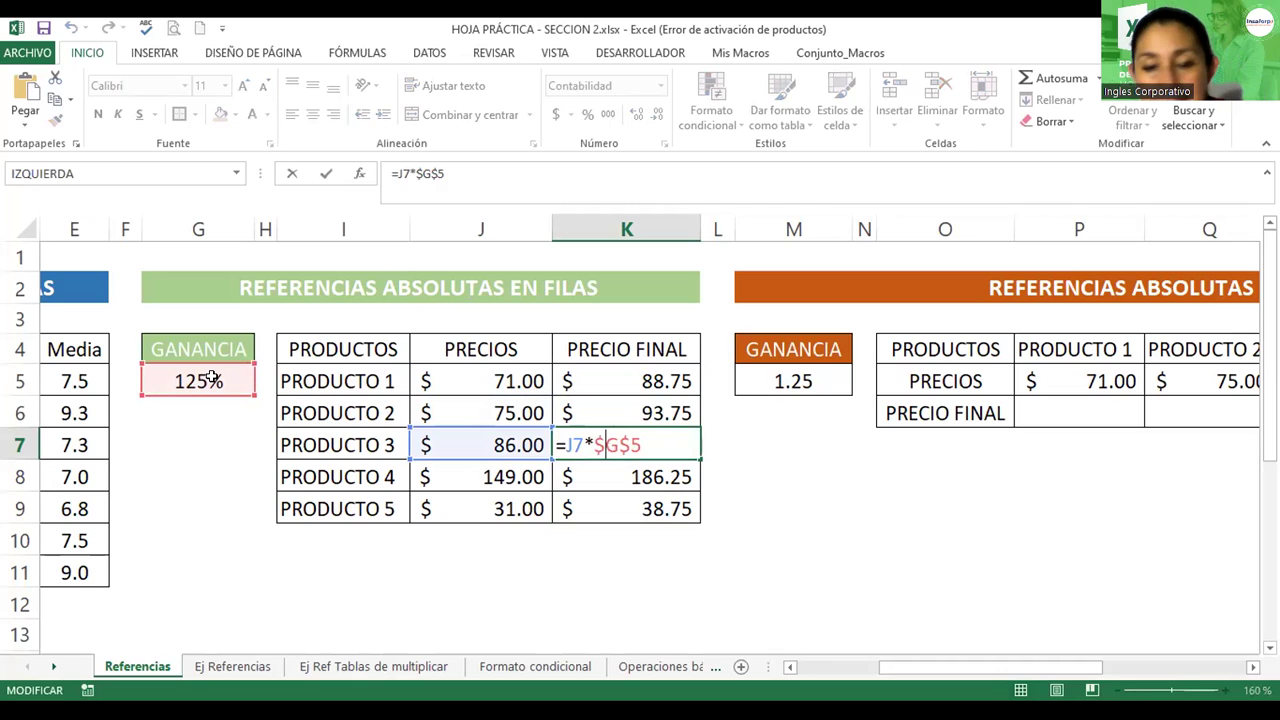
key("Return")
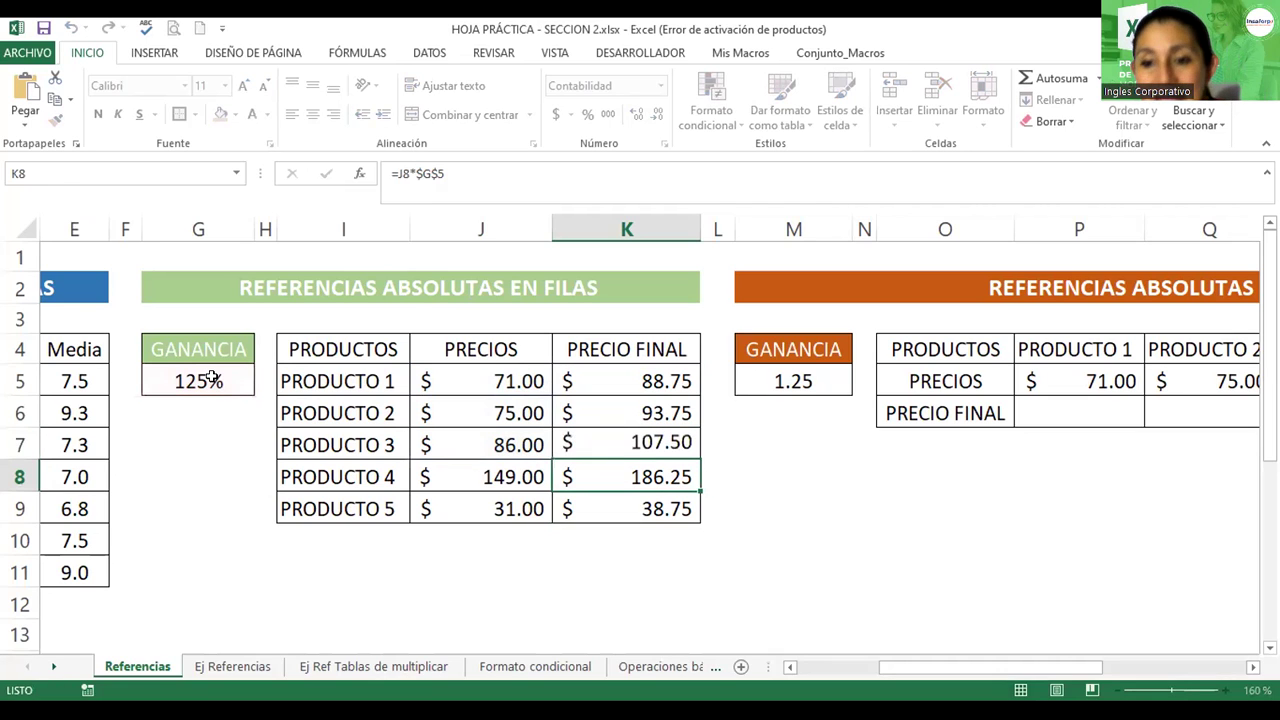
- Enter prices 55, 70 and 40 in J10:J12 and confirm K10 uses =J10*$G$5
left_click(491, 530)
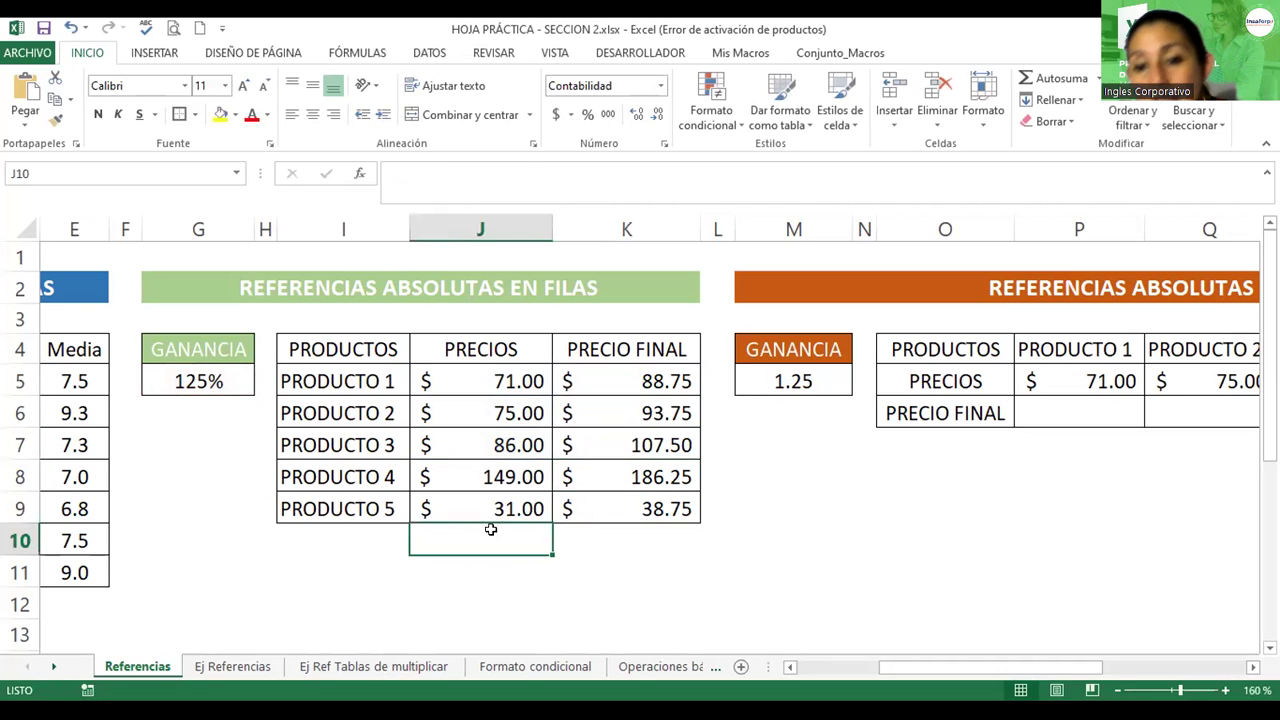
type("55")
key("Return")
type("70")
key("Return")
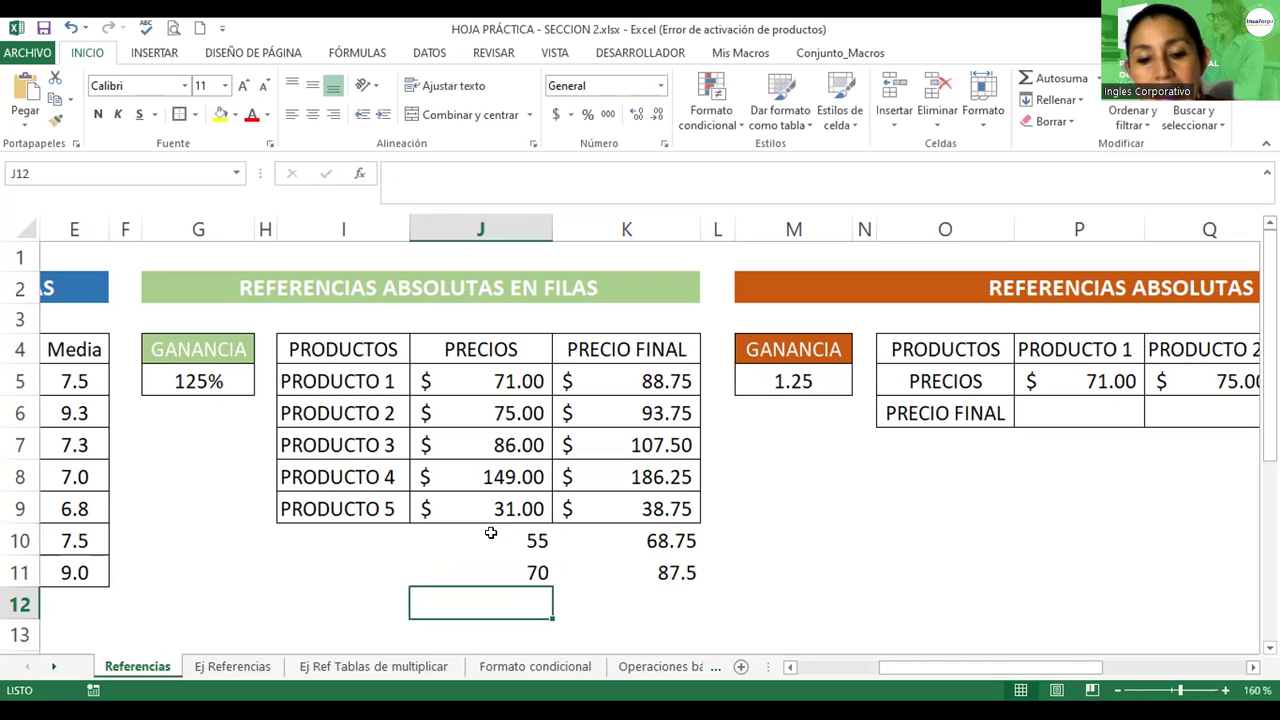
type("40")
key("Return")
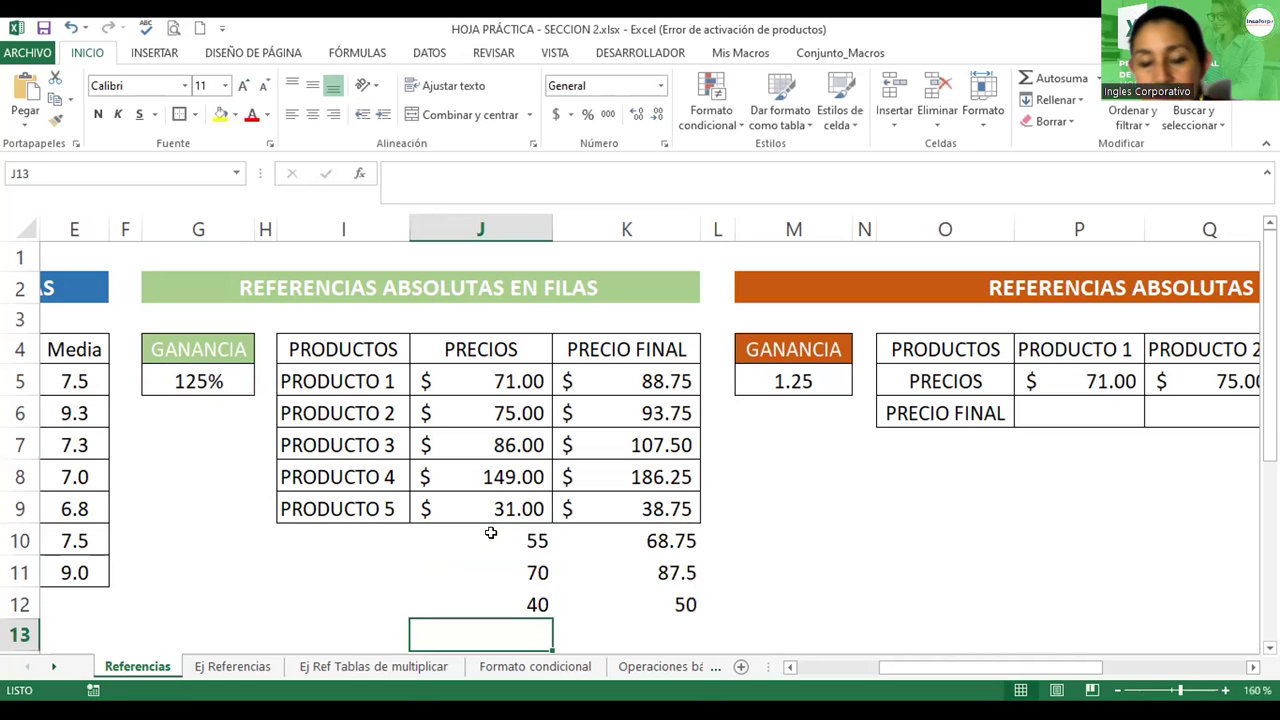
double_click(627, 535)
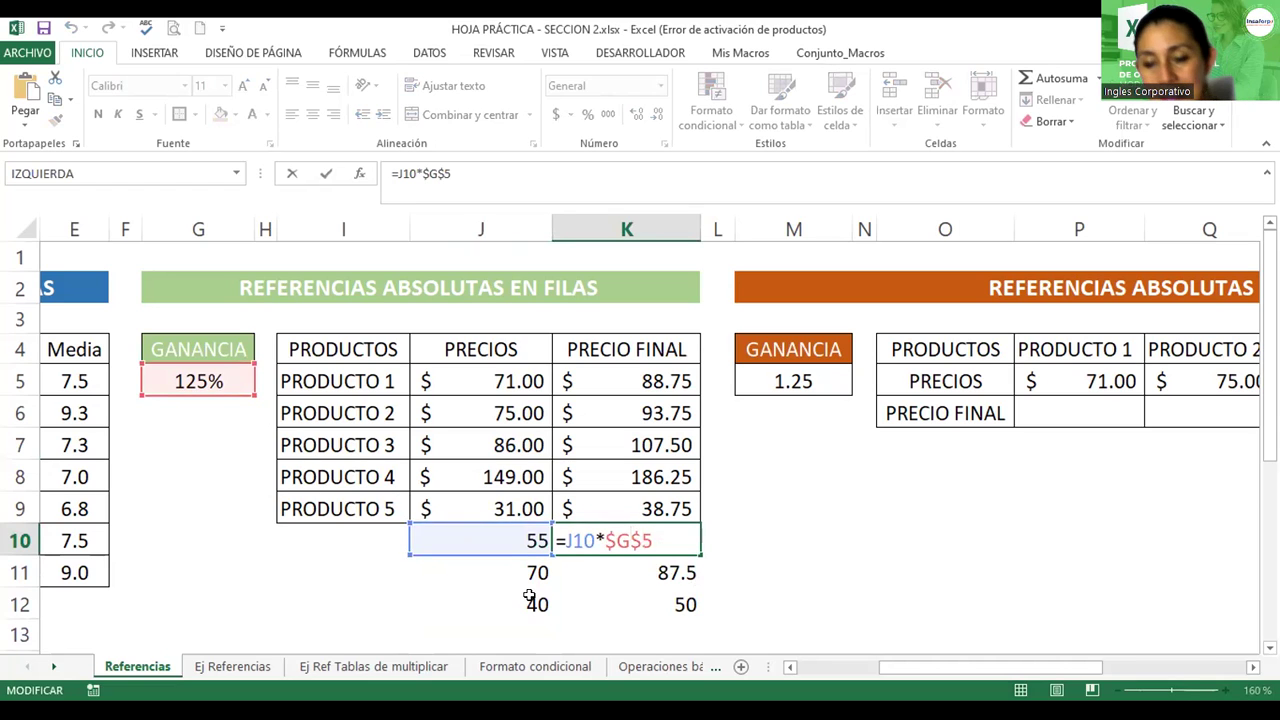
key("Return")
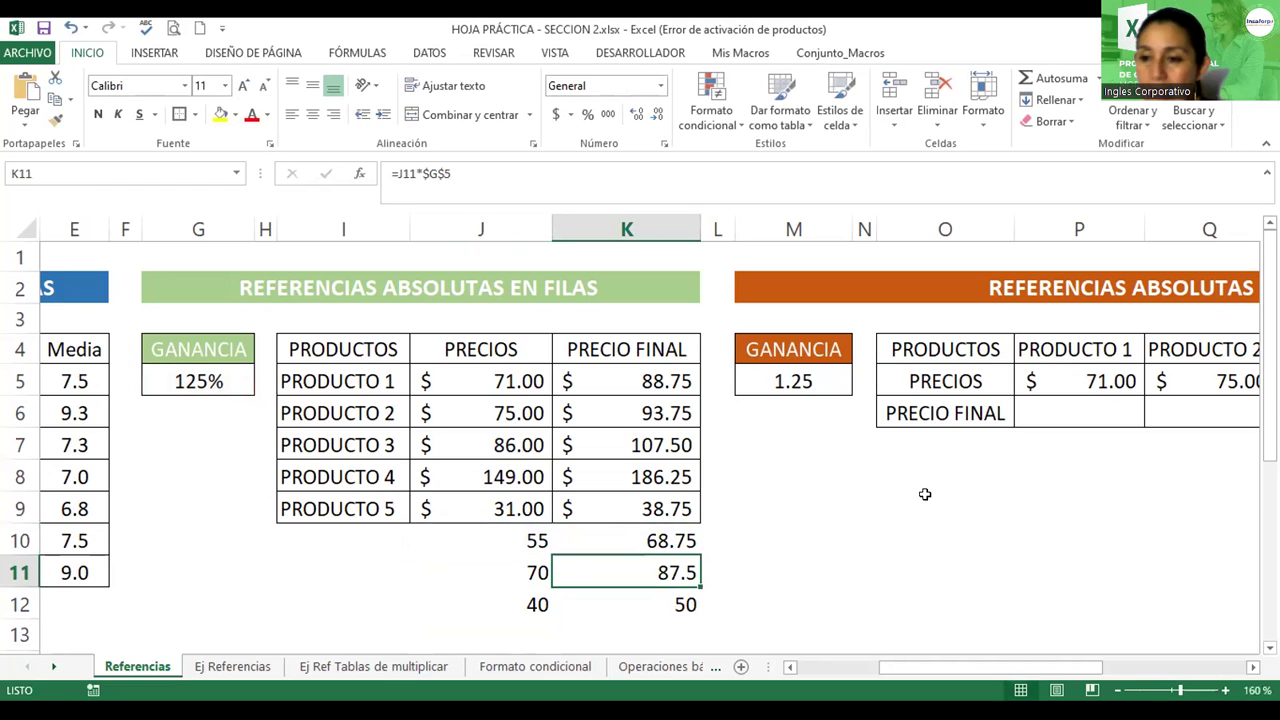
- Enter =P5*M5 in P6 so Producto 1's PRECIO FINAL shows $88.75
scroll(650, 445, "right", 2)
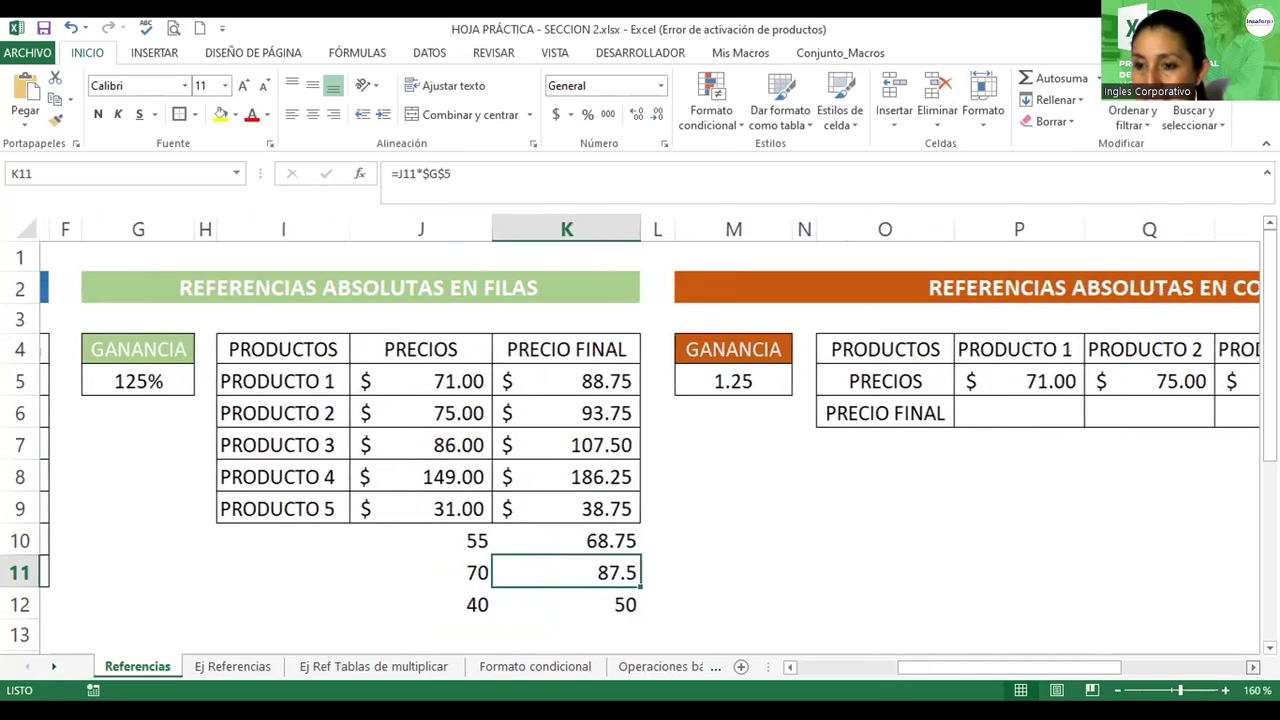
scroll(650, 445, "right", 2)
scroll(650, 445, "right", 2)
scroll(74, 423, "right", 1)
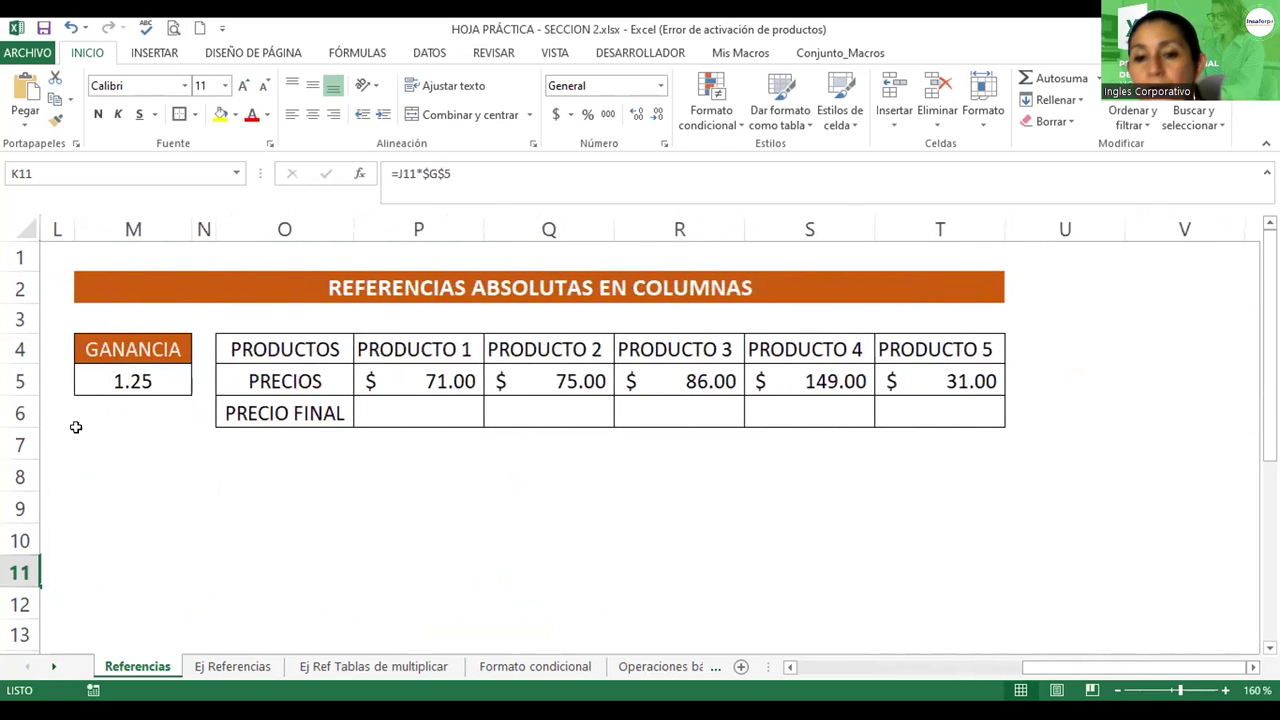
left_click(392, 410)
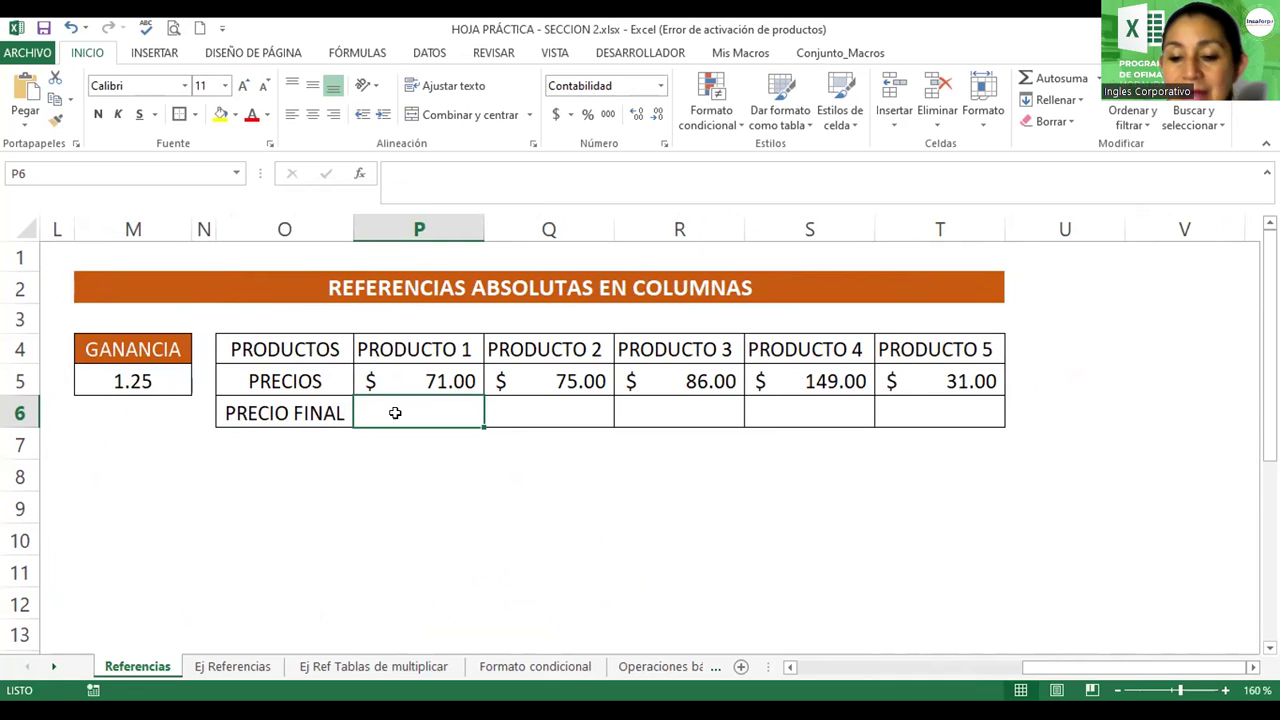
type("=")
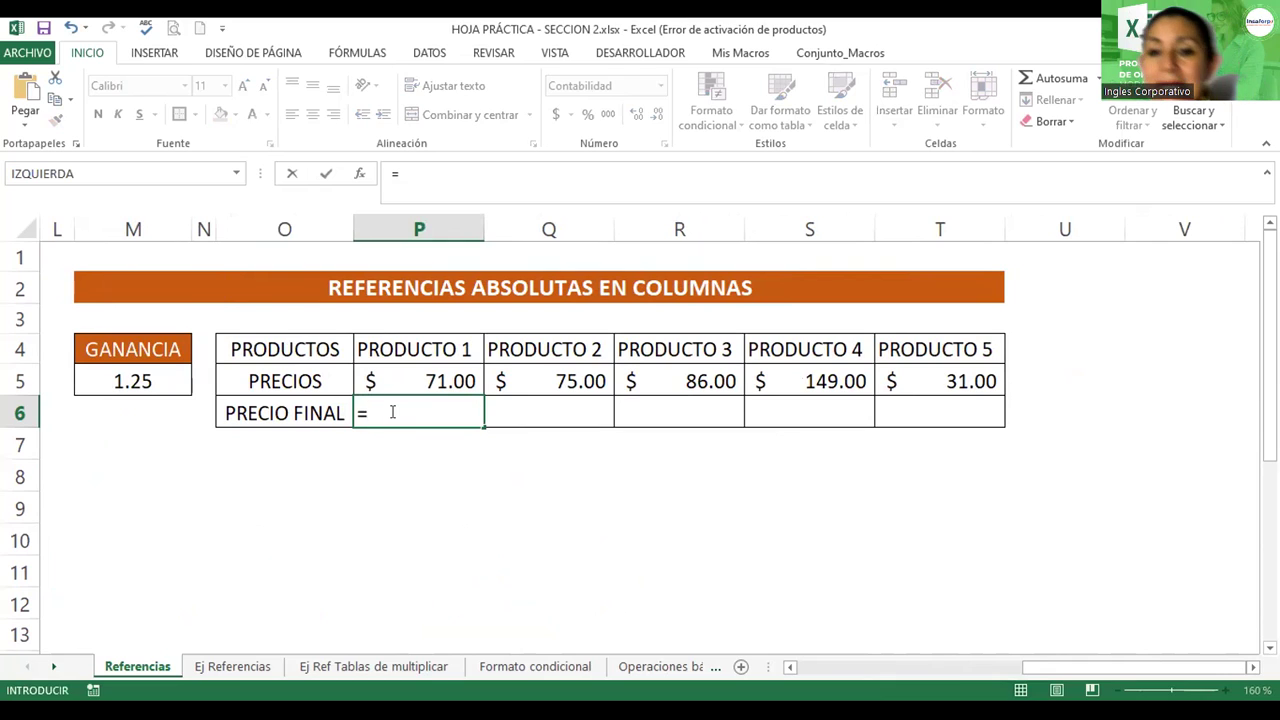
left_click(401, 373)
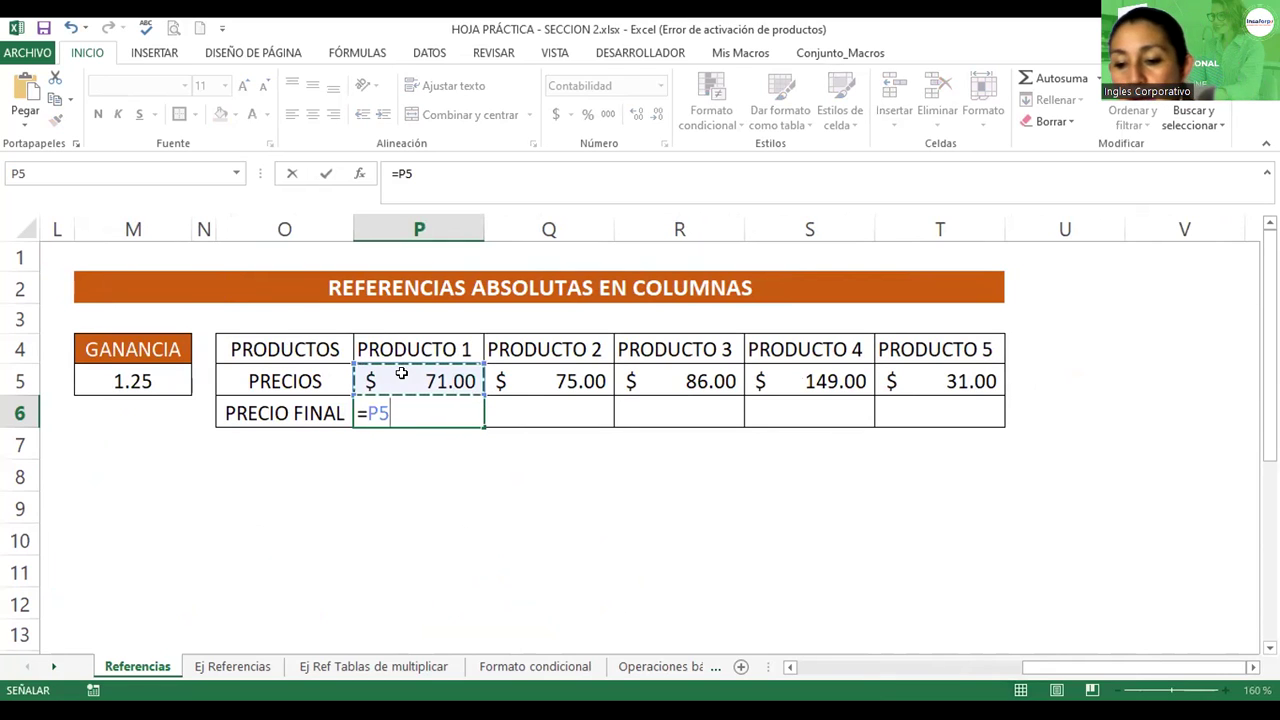
type("*")
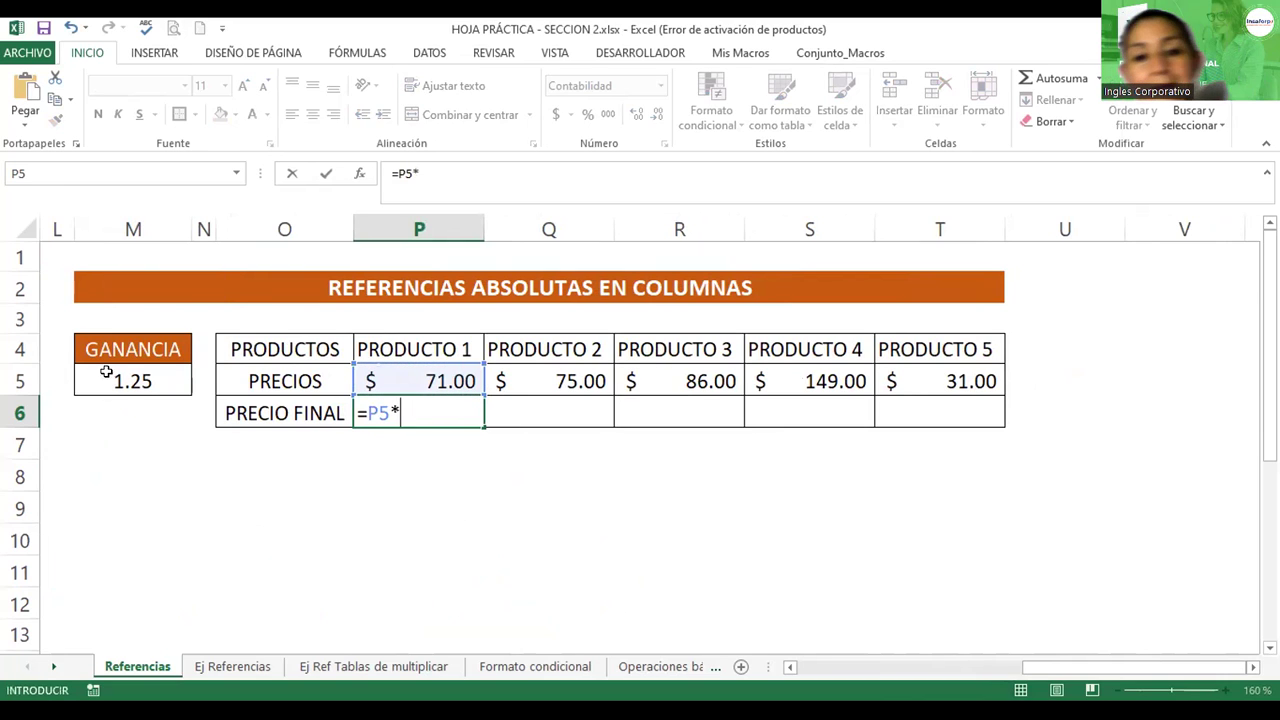
left_click(115, 370)
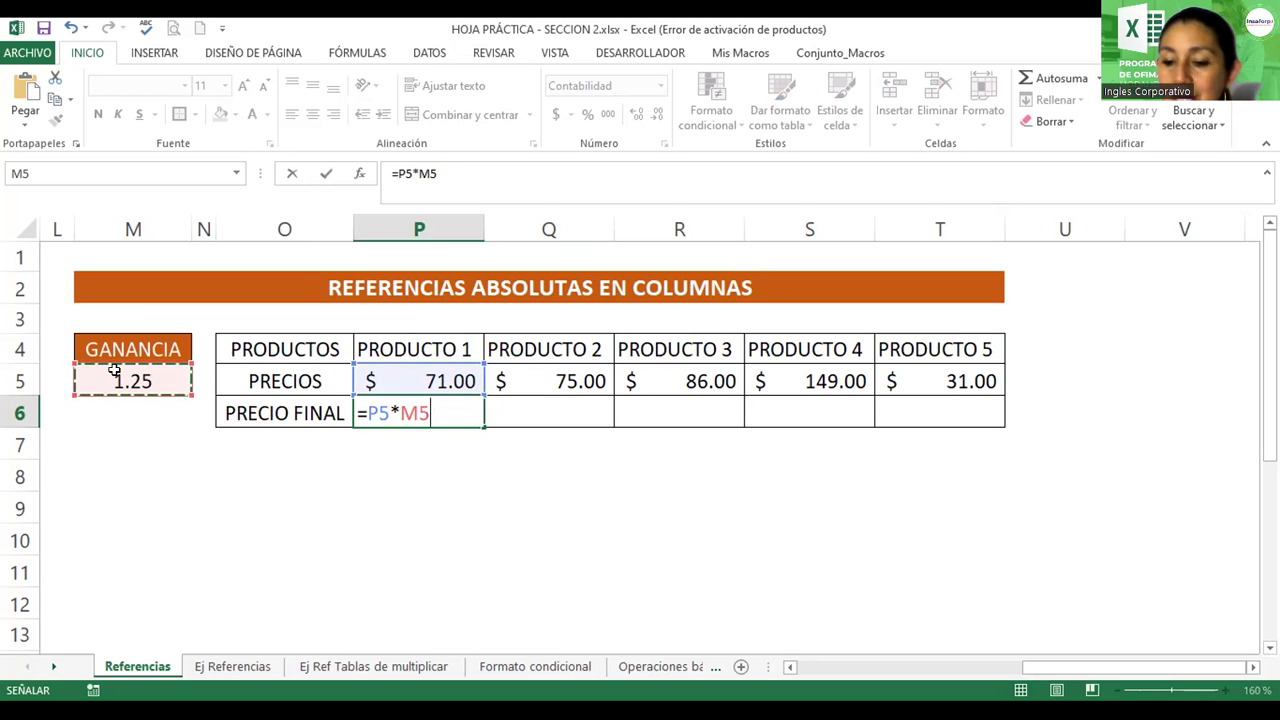
key("Return")
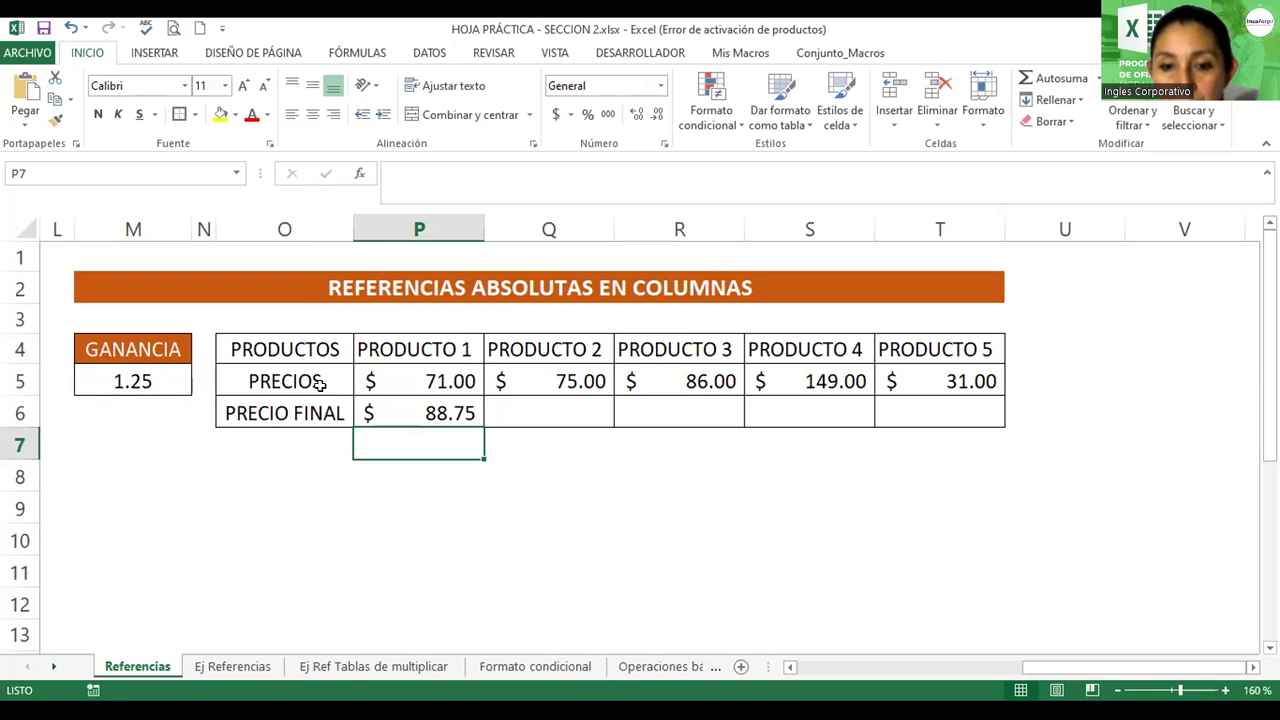
- Check P6's =P5*M5 formula, then fill it right through T6 for Productos 2–5
double_click(443, 412)
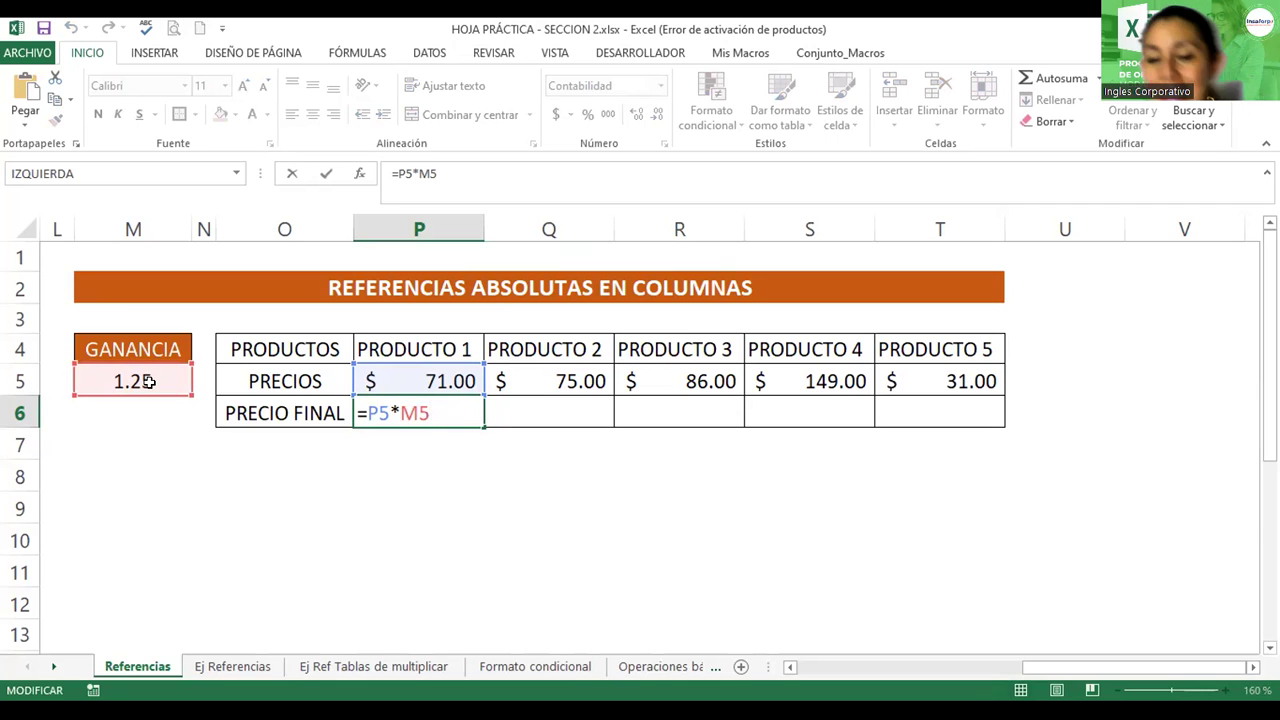
key("Return")
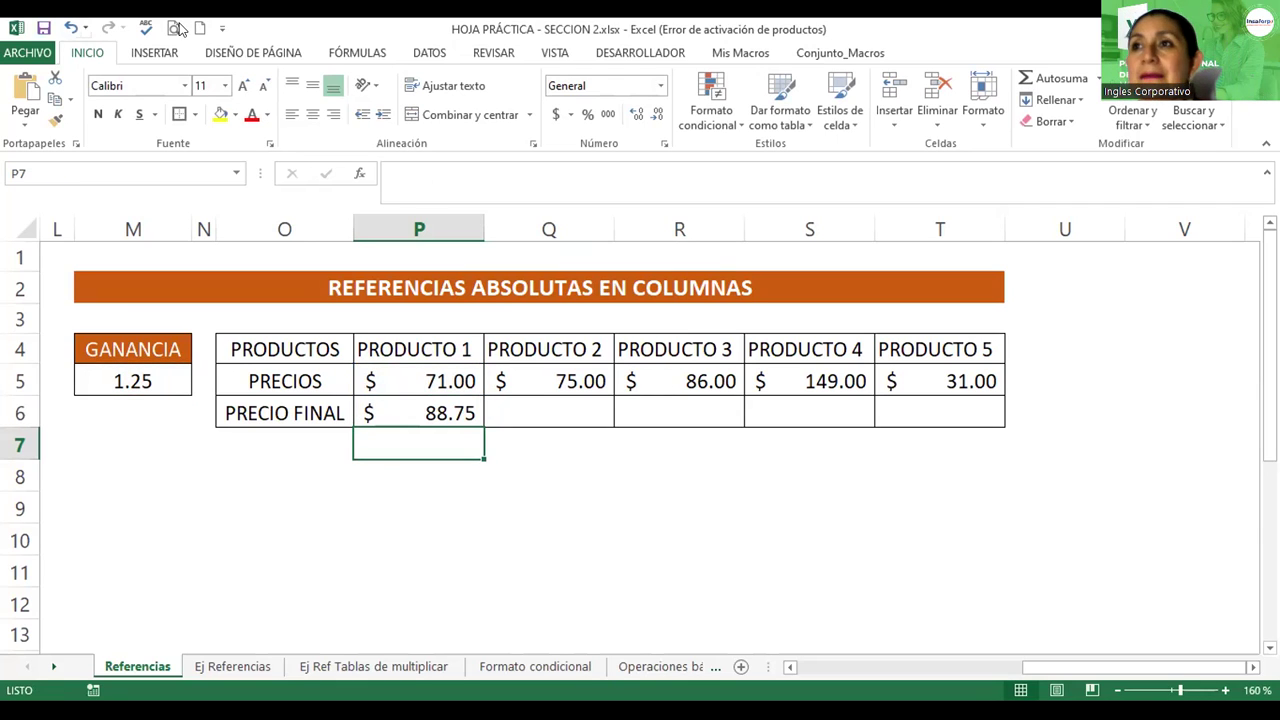
left_click(432, 412)
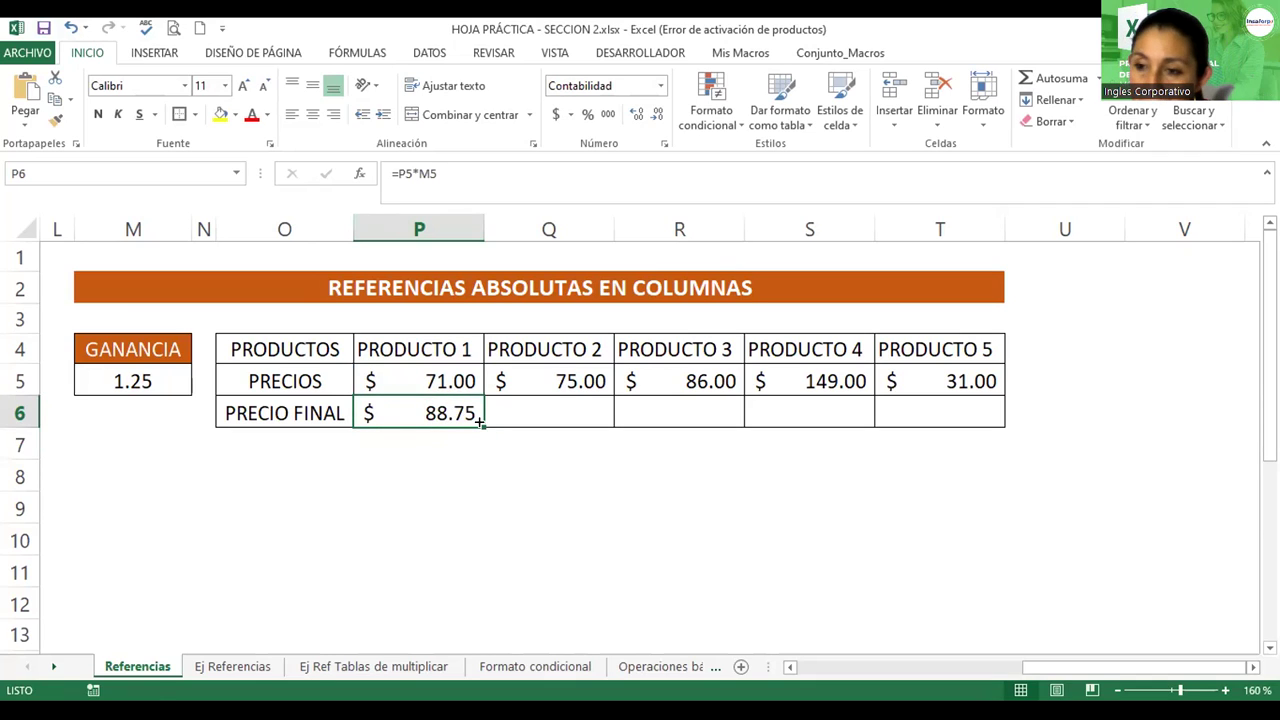
left_click_drag(481, 423, 720, 422)
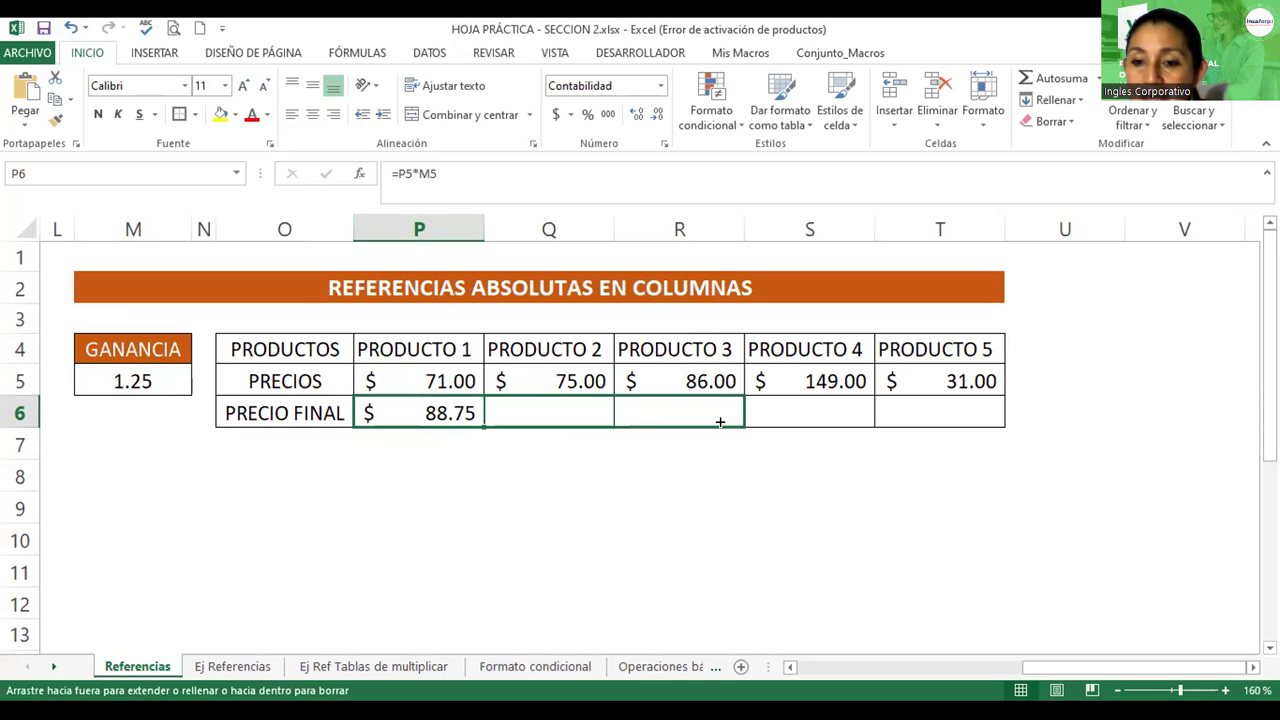
left_click_drag(720, 422, 970, 424)
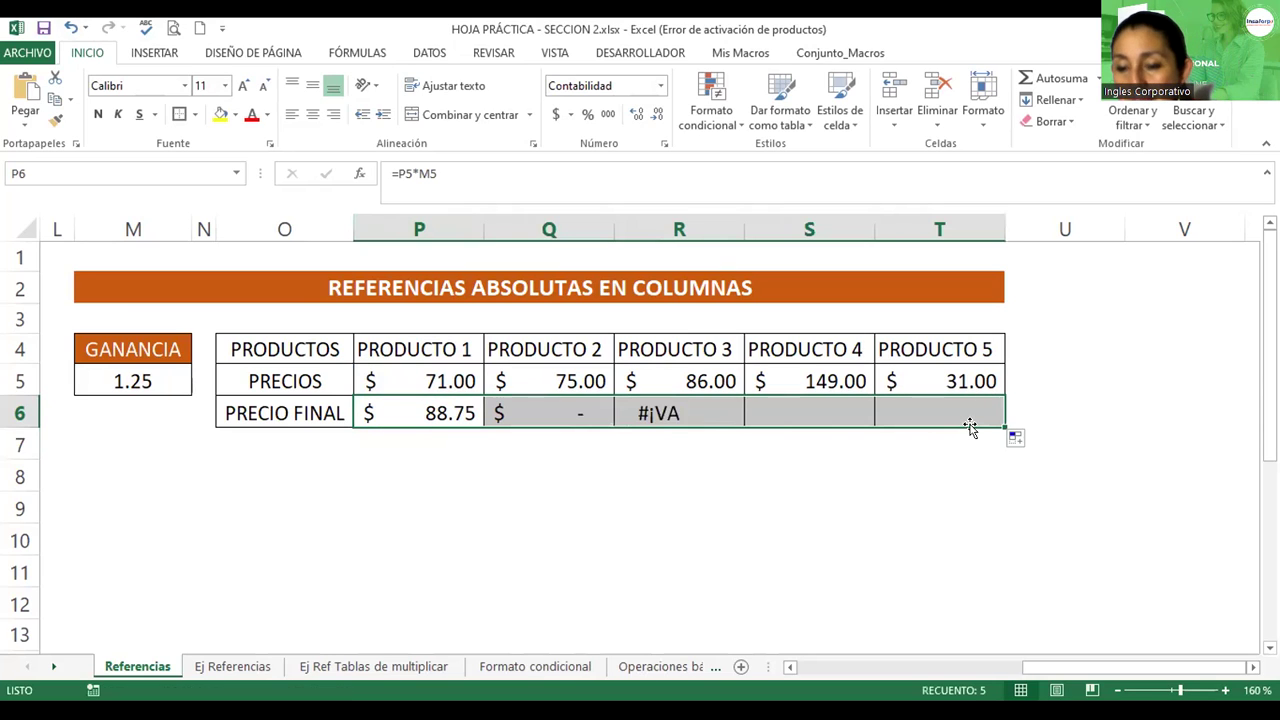
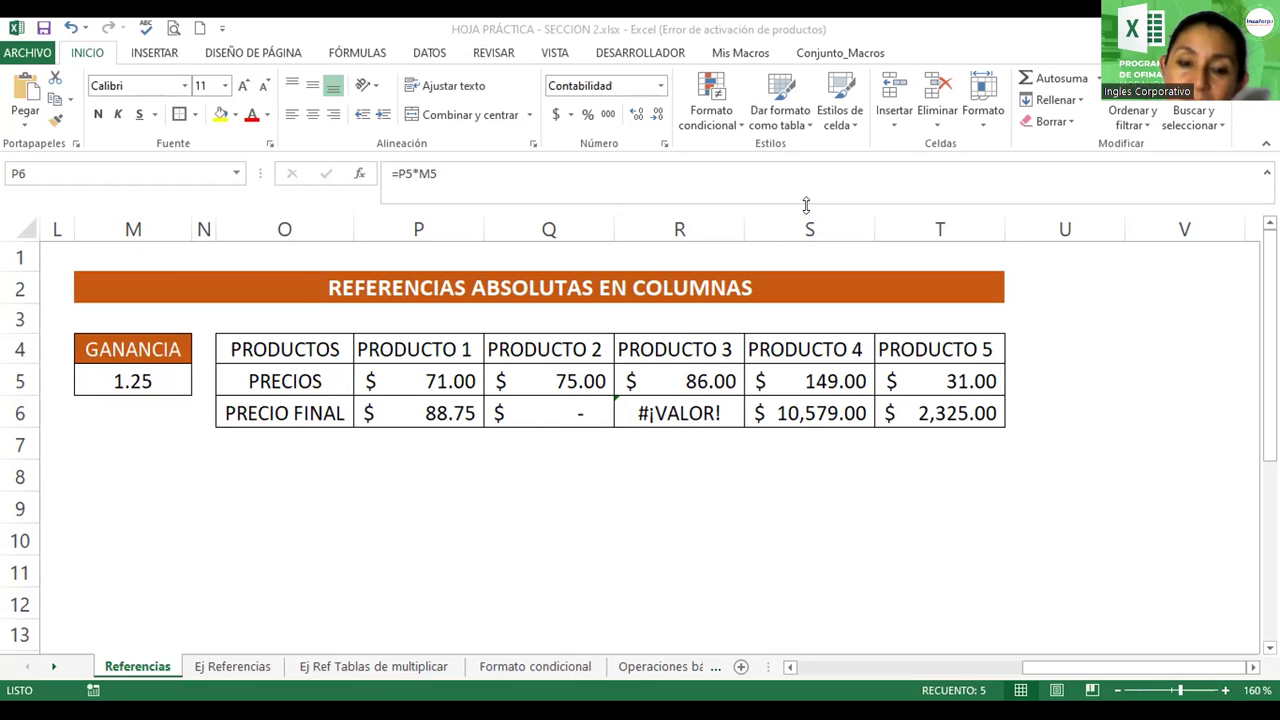
- Review the PRECIO FINAL formulas in P6 through S6, finding R6's #¡VALOR! error
double_click(428, 411)
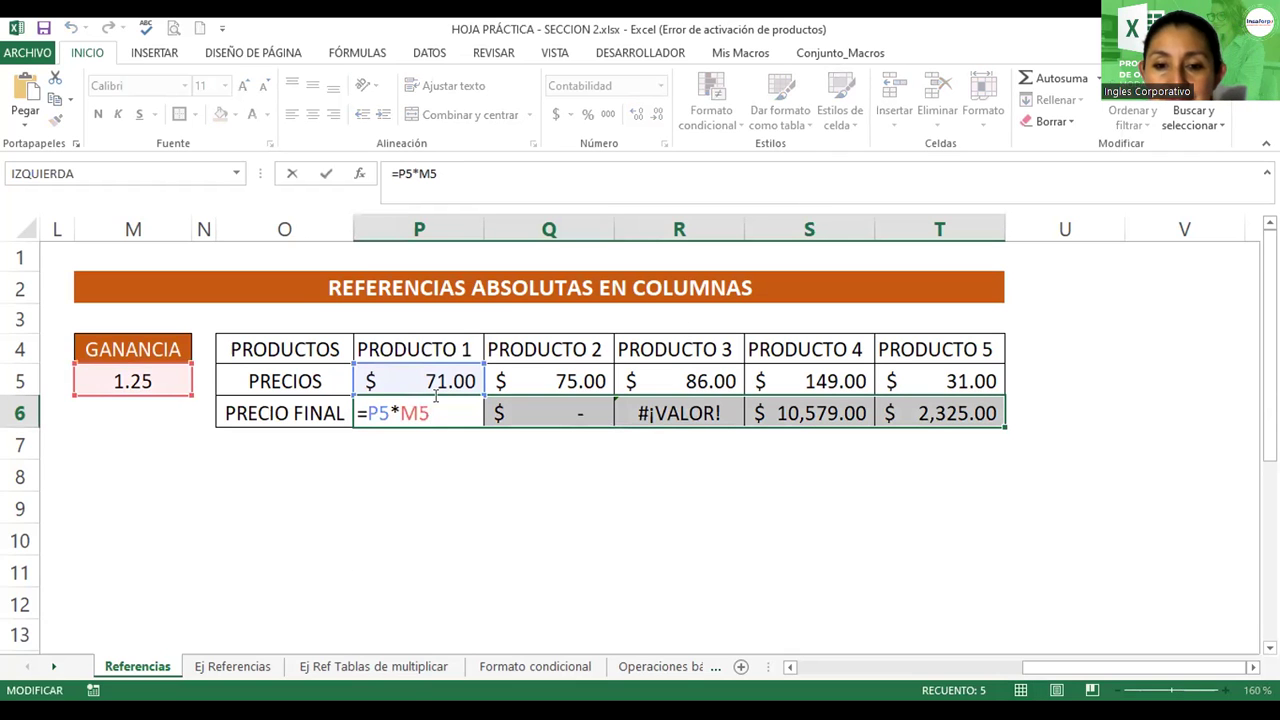
key("Tab")
double_click(563, 409)
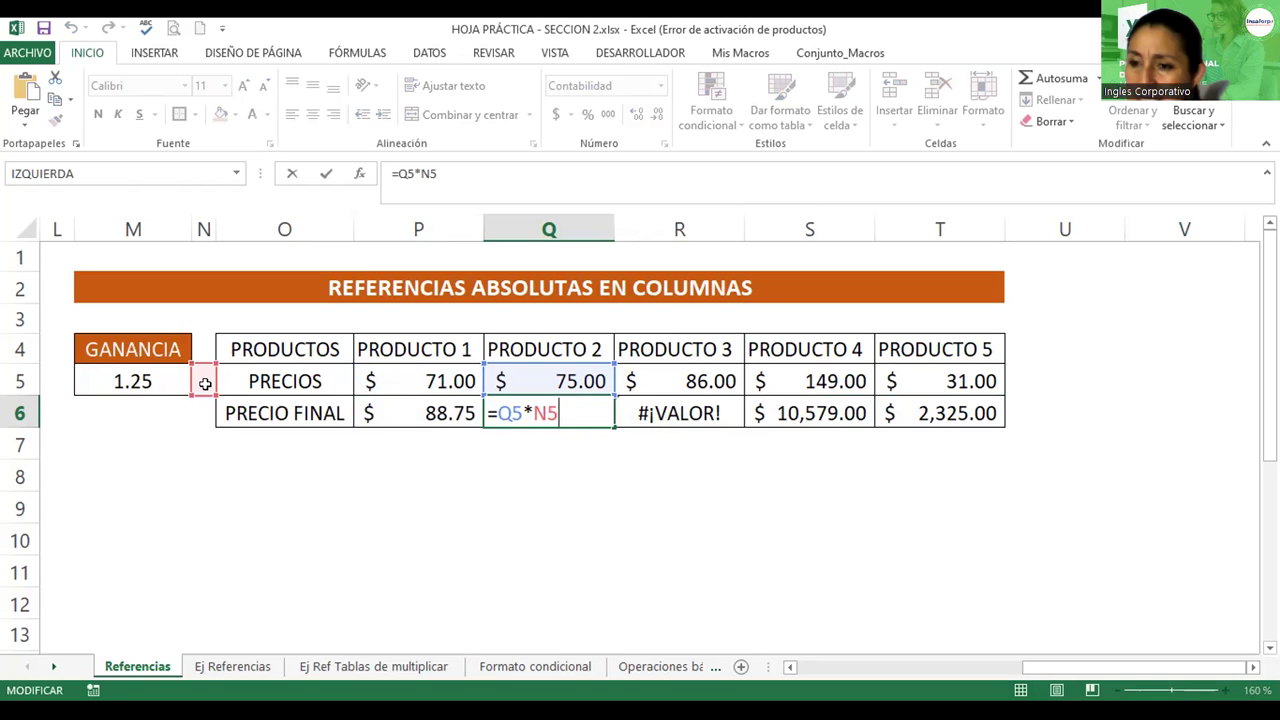
left_click_drag(201, 377, 205, 384)
key("Return")
double_click(697, 413)
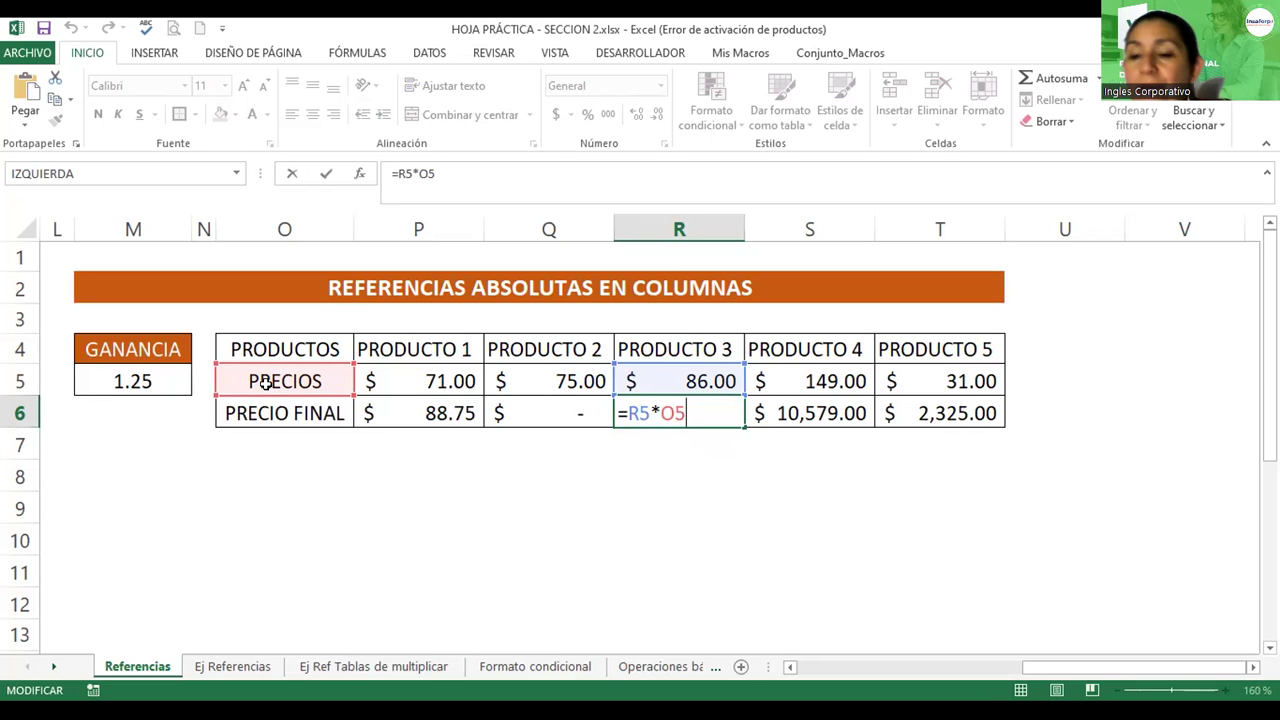
key("Return")
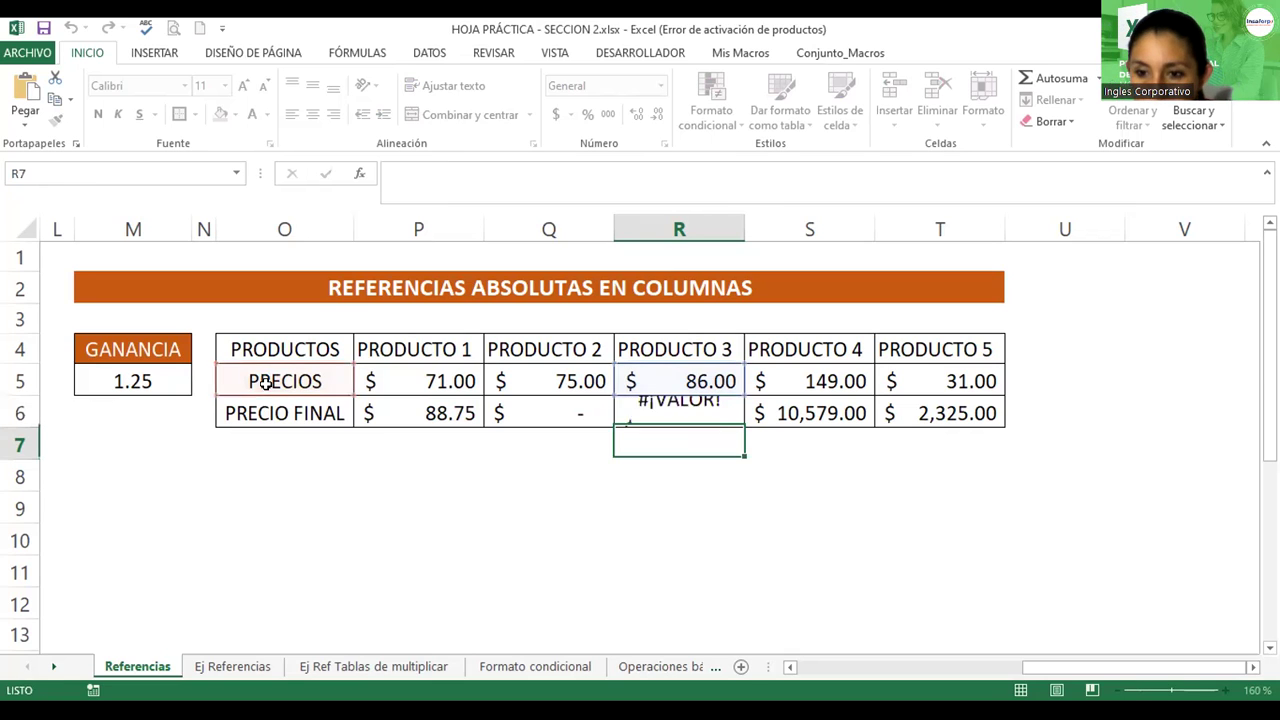
left_click(826, 407)
double_click(826, 410)
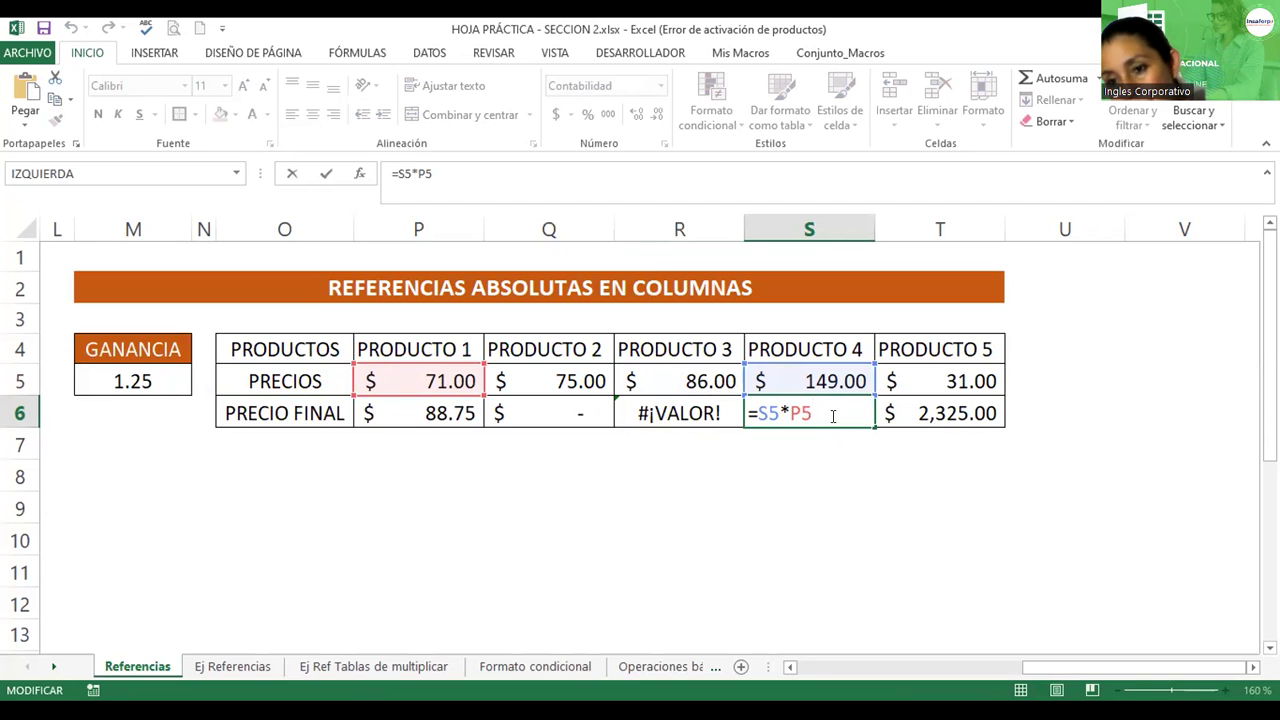
key("Return")
- Lock M5 as $M$5 in P6's formula and copy it across the row to T6
left_click(429, 411)
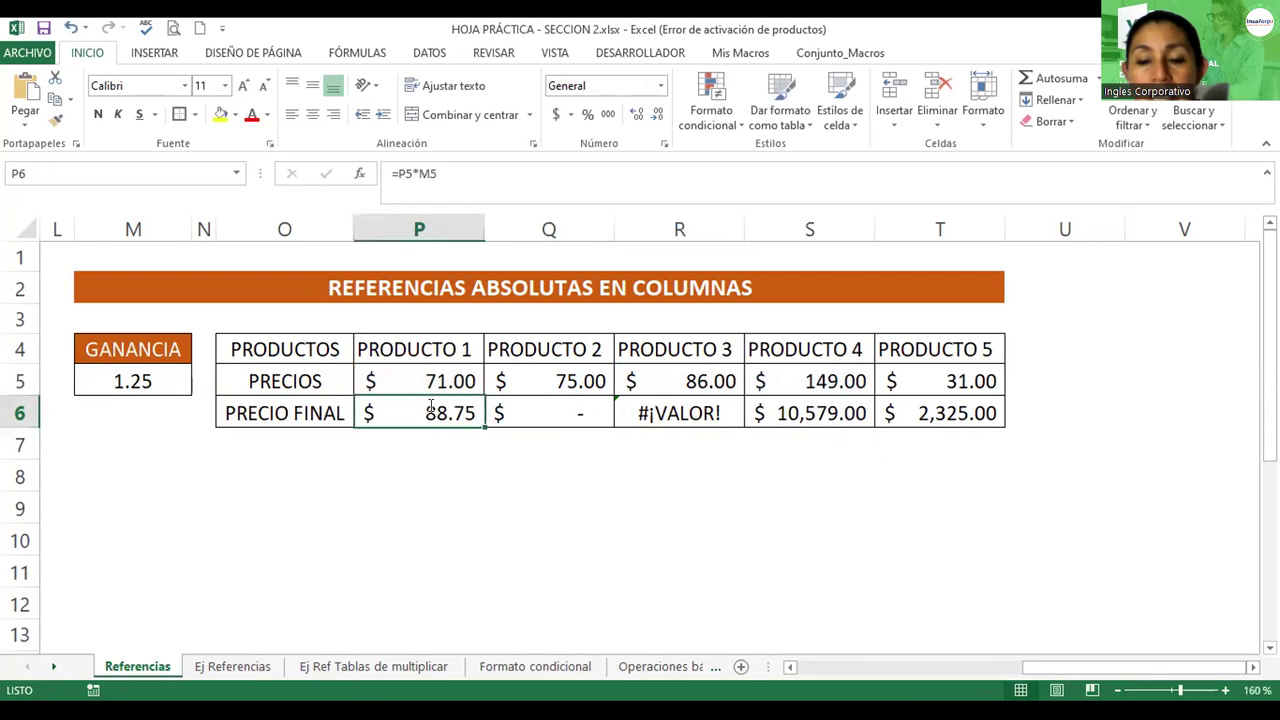
double_click(427, 415)
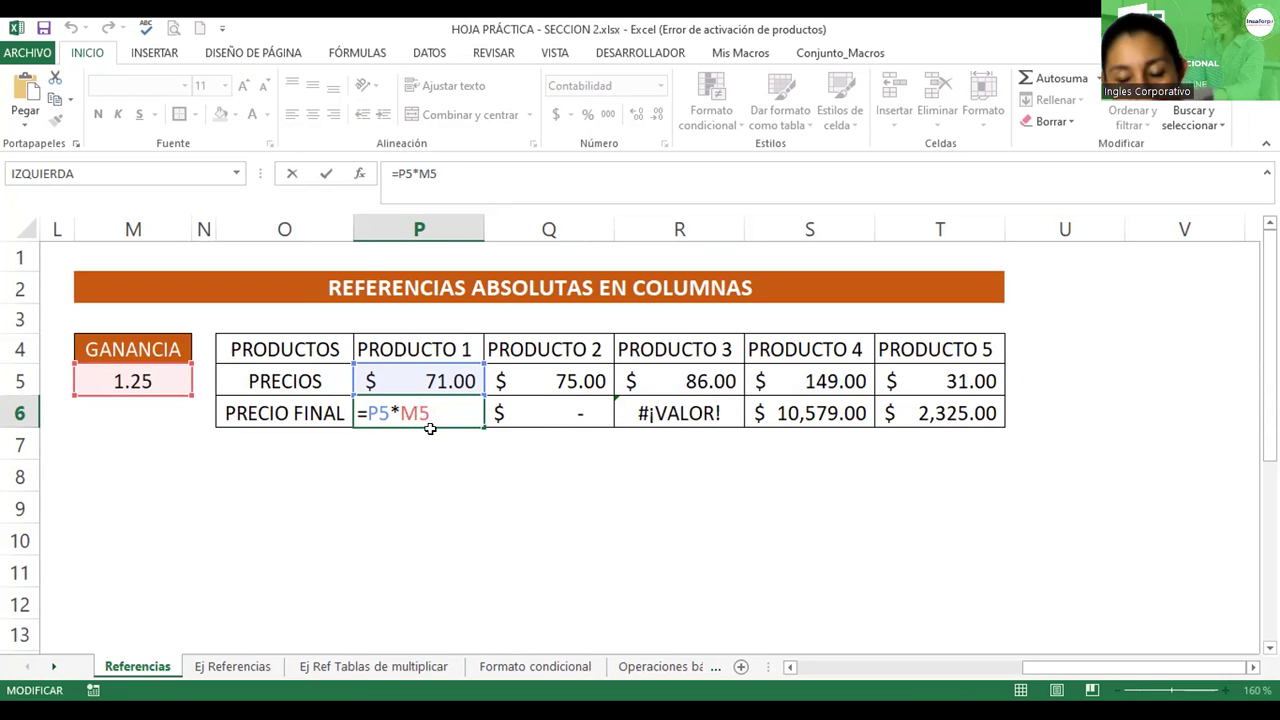
key("F4")
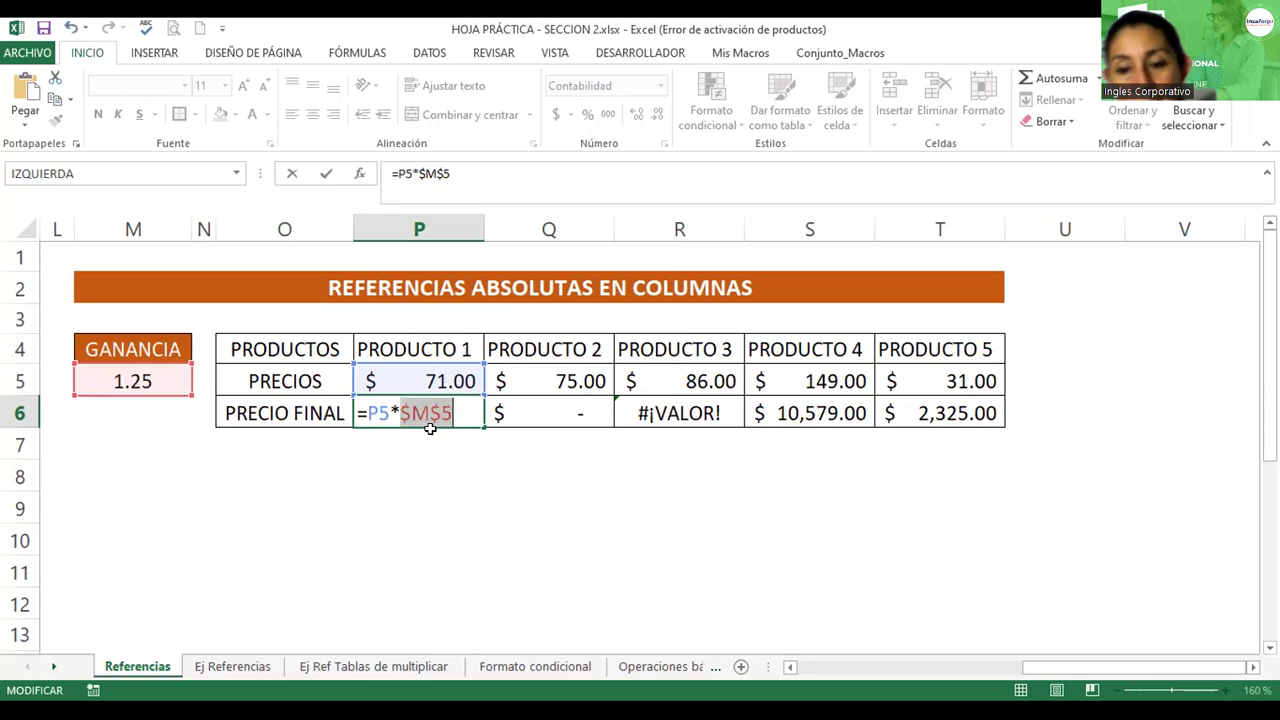
key("Return")
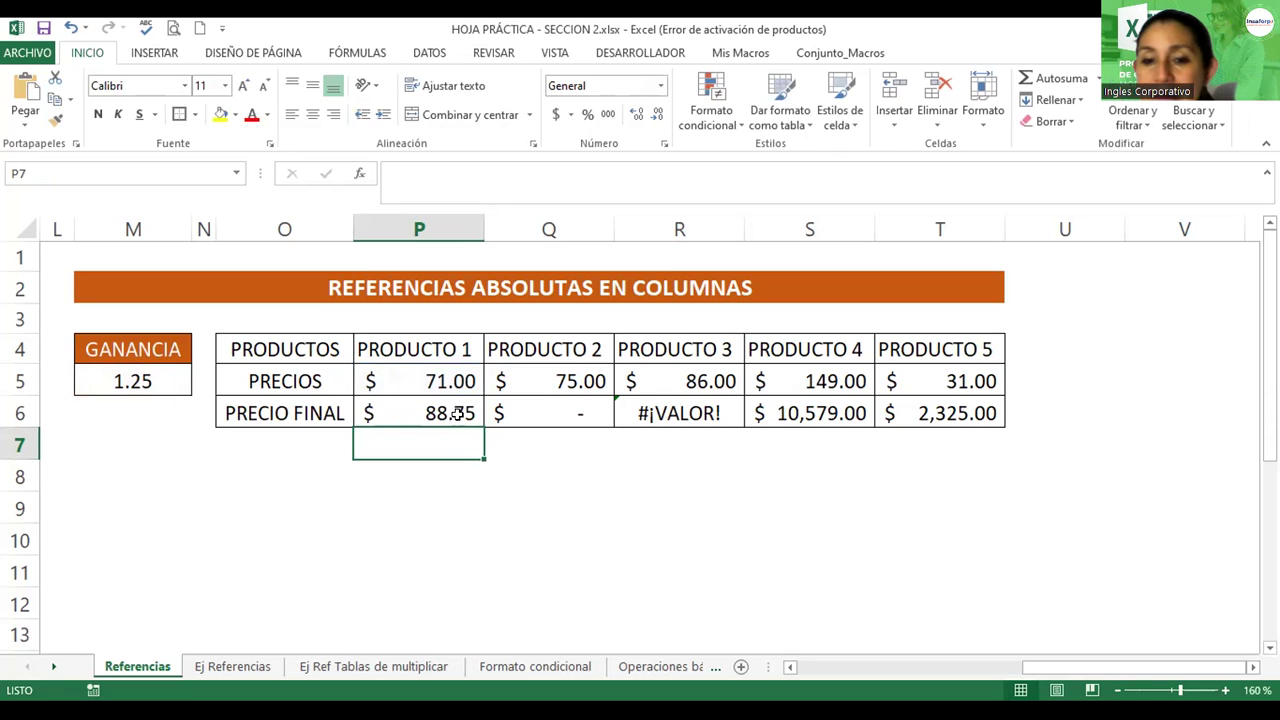
left_click(456, 413)
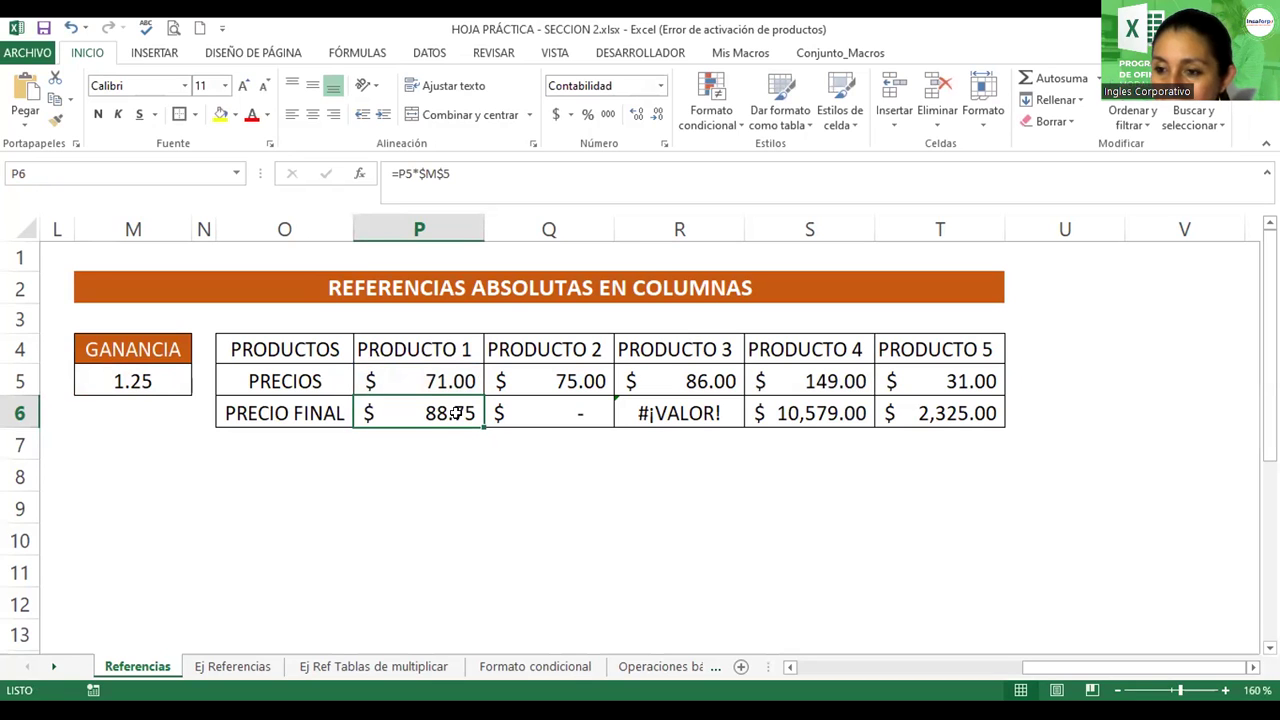
left_click_drag(481, 425, 610, 421)
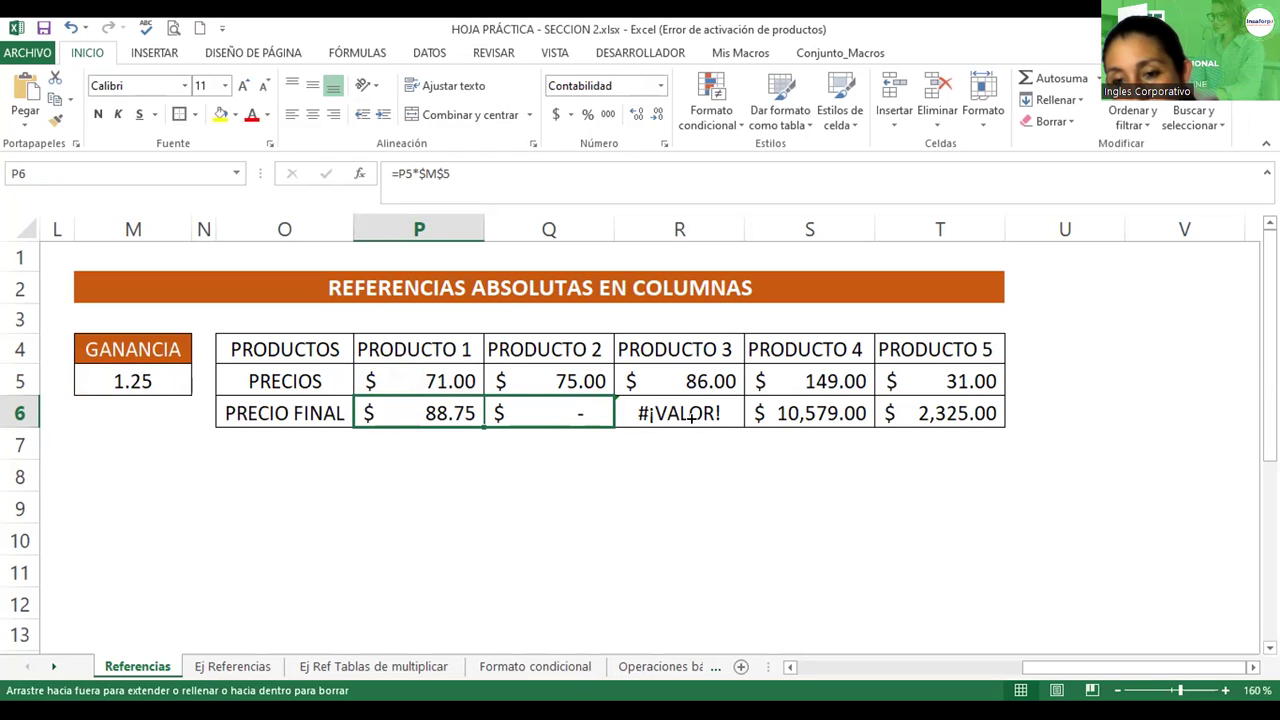
left_click_drag(692, 418, 970, 420)
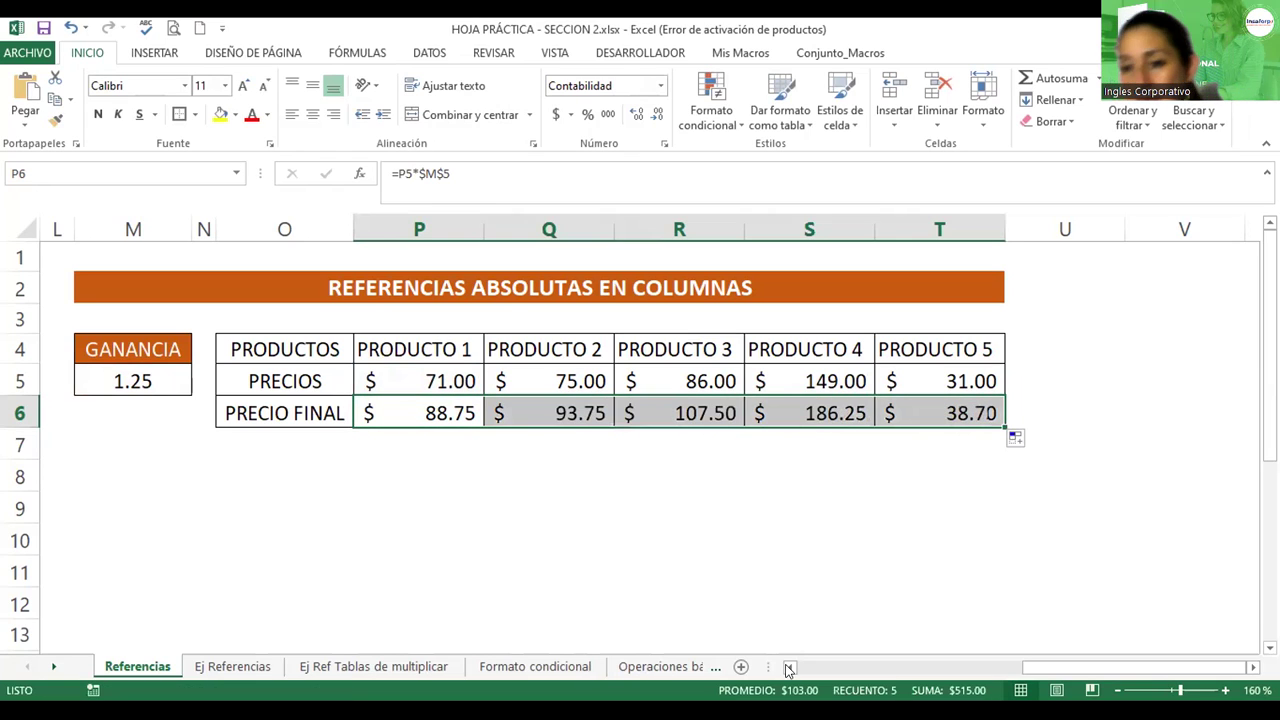
- Verify the copied formulas in Q6, R6 and S6 now multiply by $M$5
double_click(545, 413)
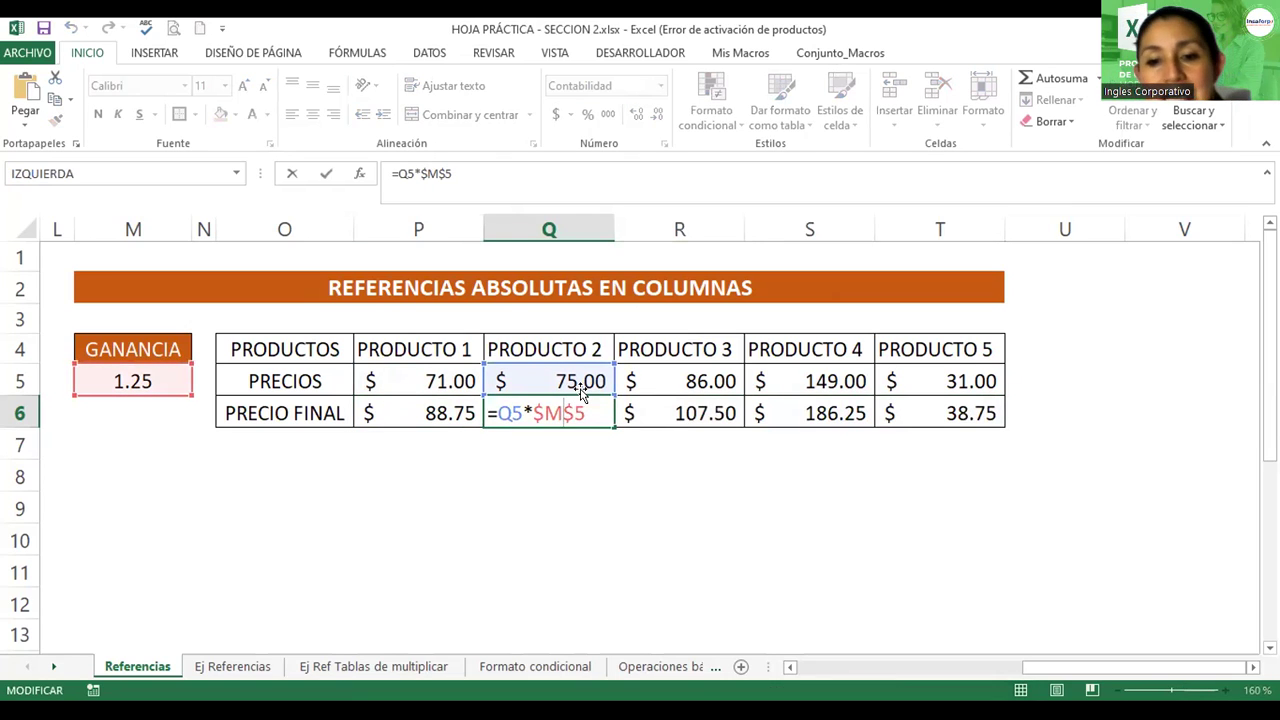
key("Return")
double_click(680, 413)
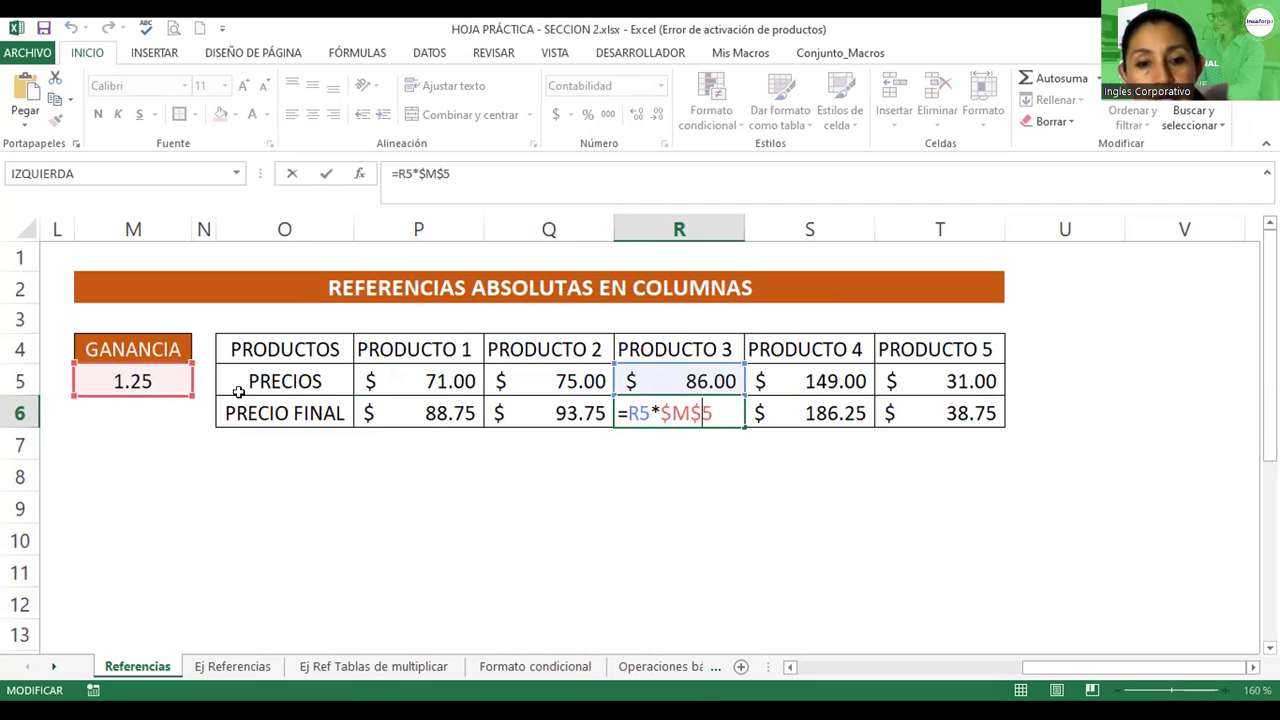
key("Return")
left_click(812, 412)
double_click(812, 412)
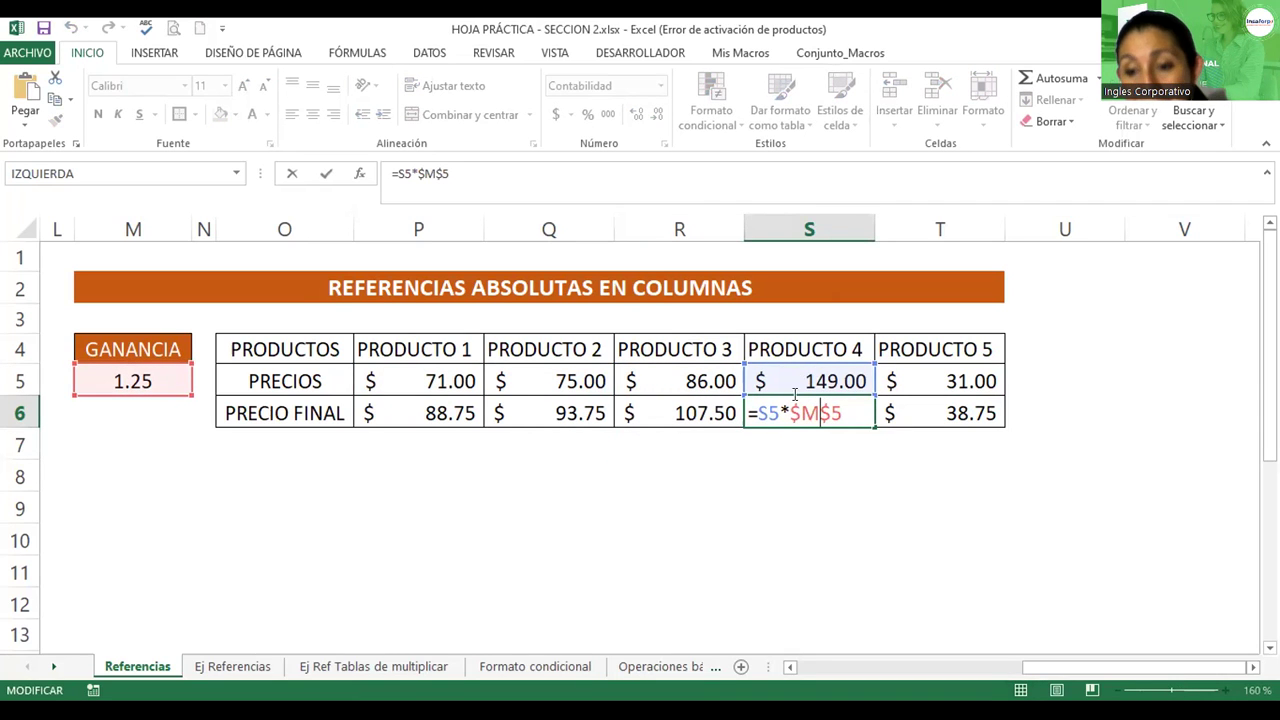
key("Return")
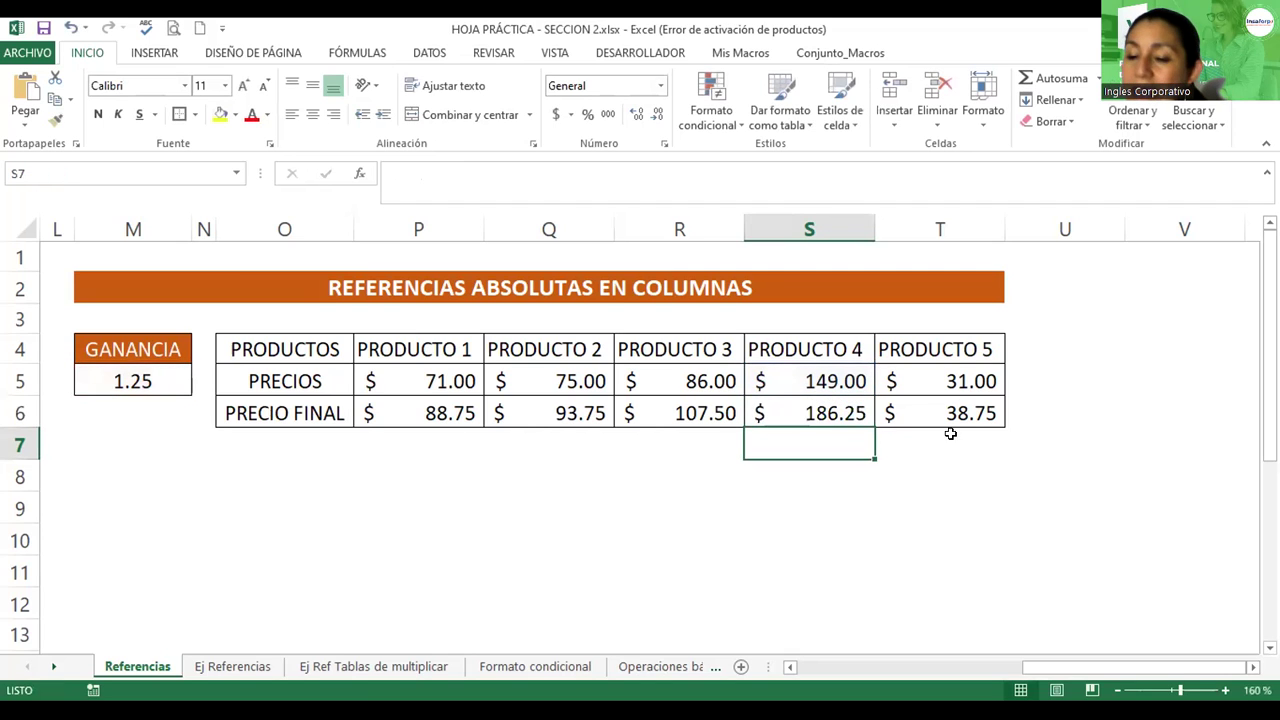
left_click(534, 462)
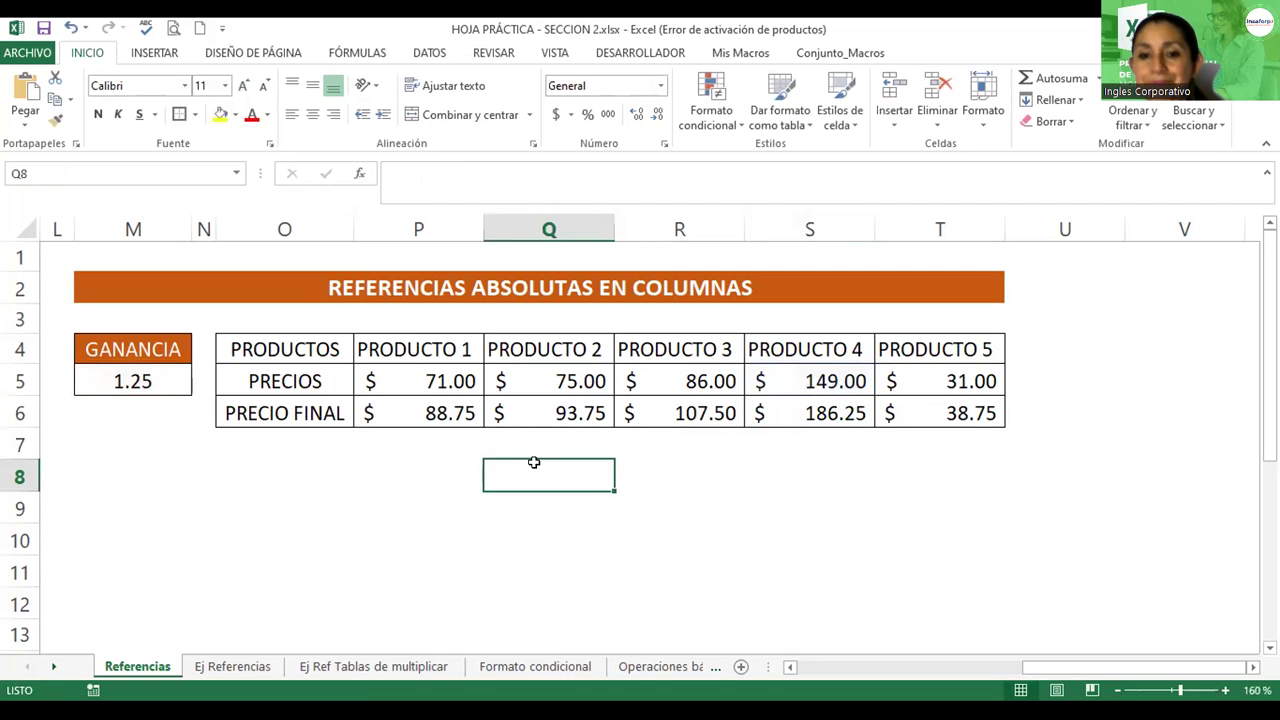
- Zoom out to 115% and scroll back to column A so all the Referencias tables show
scroll(534, 462, "down", 3)
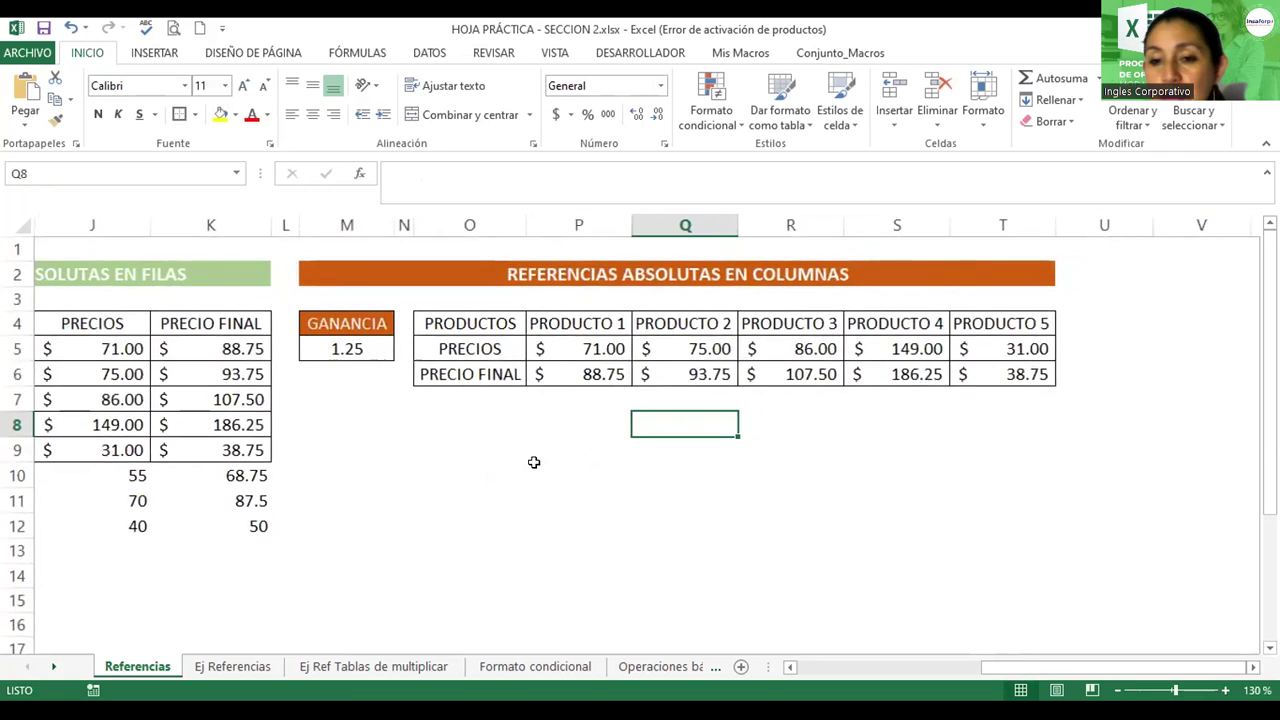
scroll(534, 462, "down", 1)
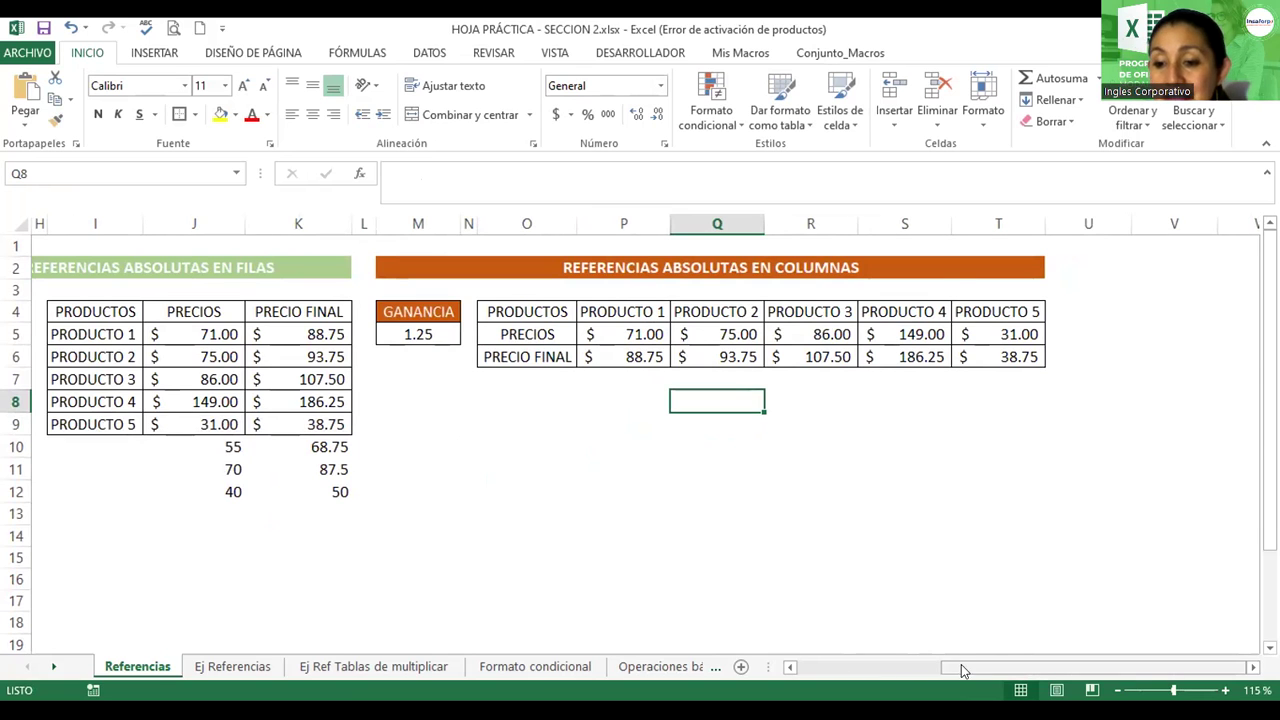
left_click_drag(962, 670, 800, 686)
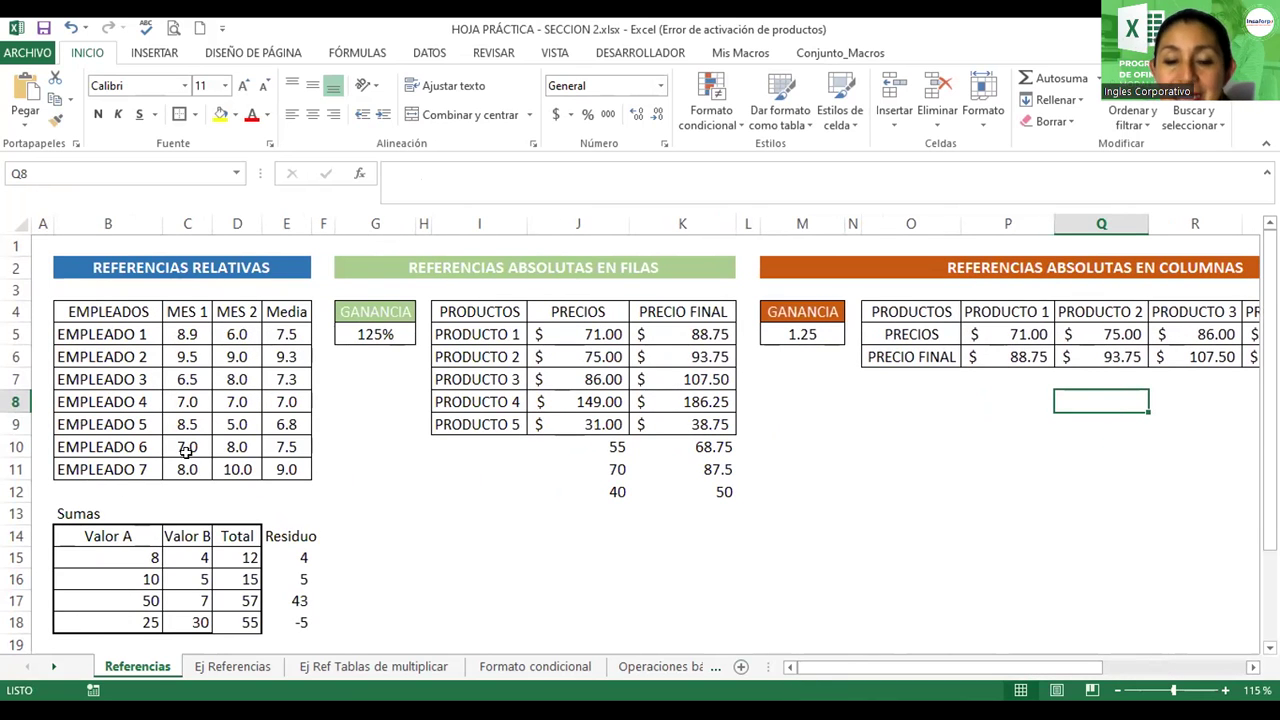
left_click(757, 513)
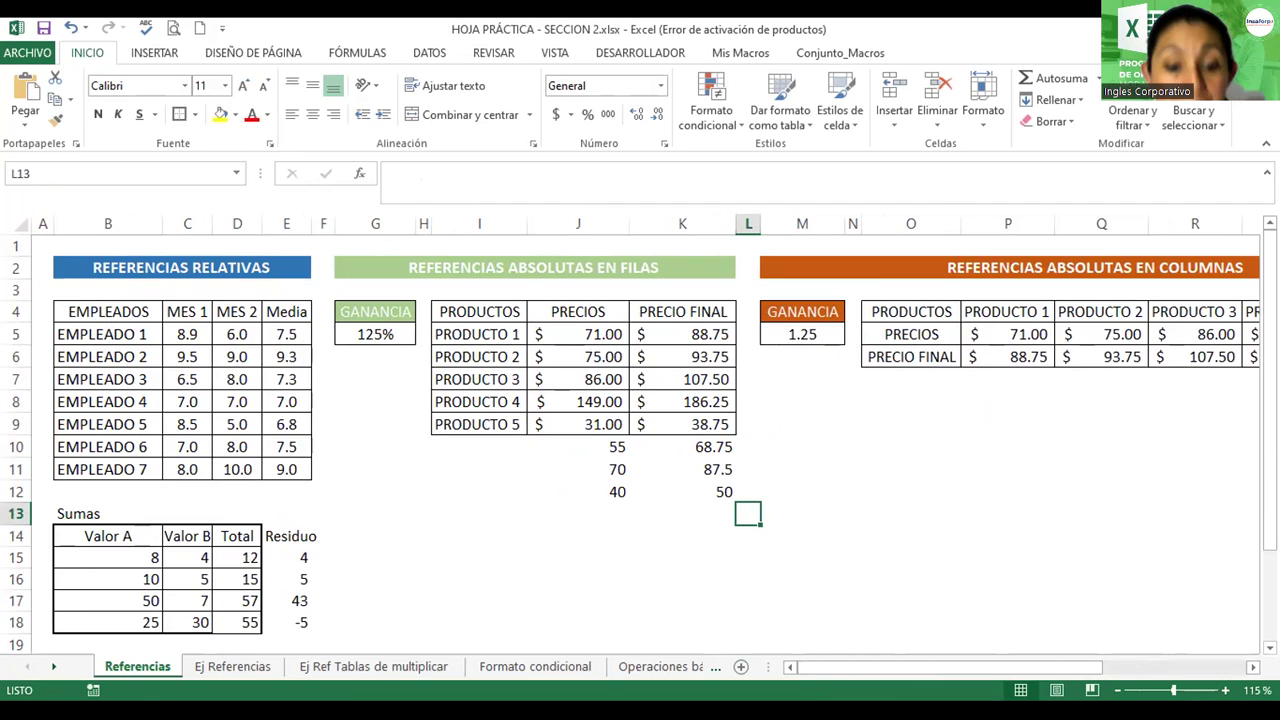
right_click(127, 670)
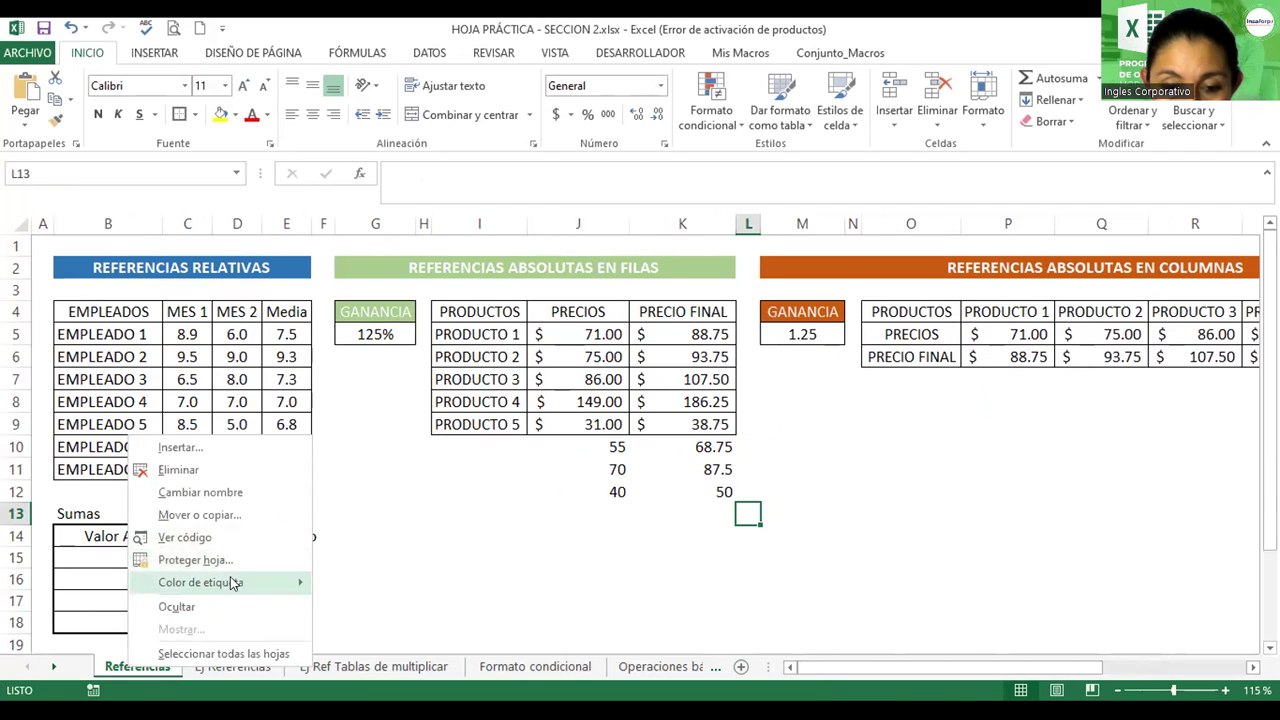
mouse_move(235, 582)
left_click_drag(522, 568, 532, 568)
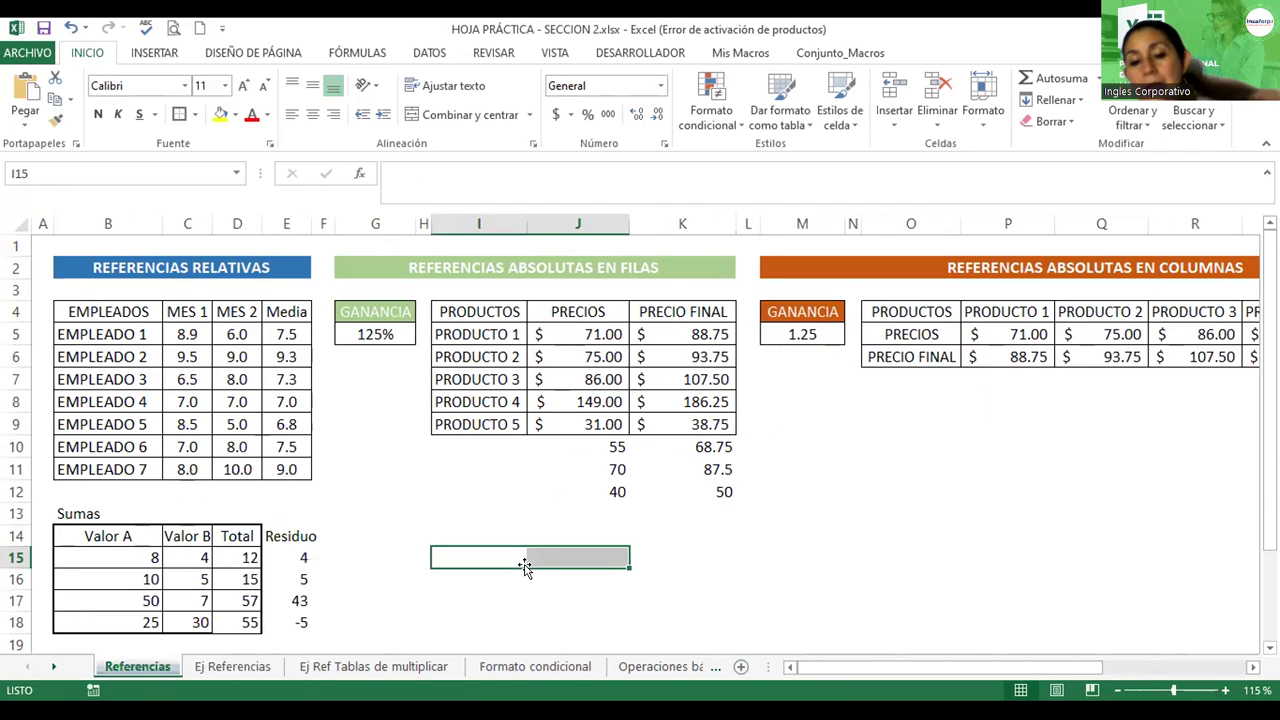
- Browse the Ej Referencias and Referencias sheets, finishing on Ej Ref Tablas de multiplicar
left_click(232, 666)
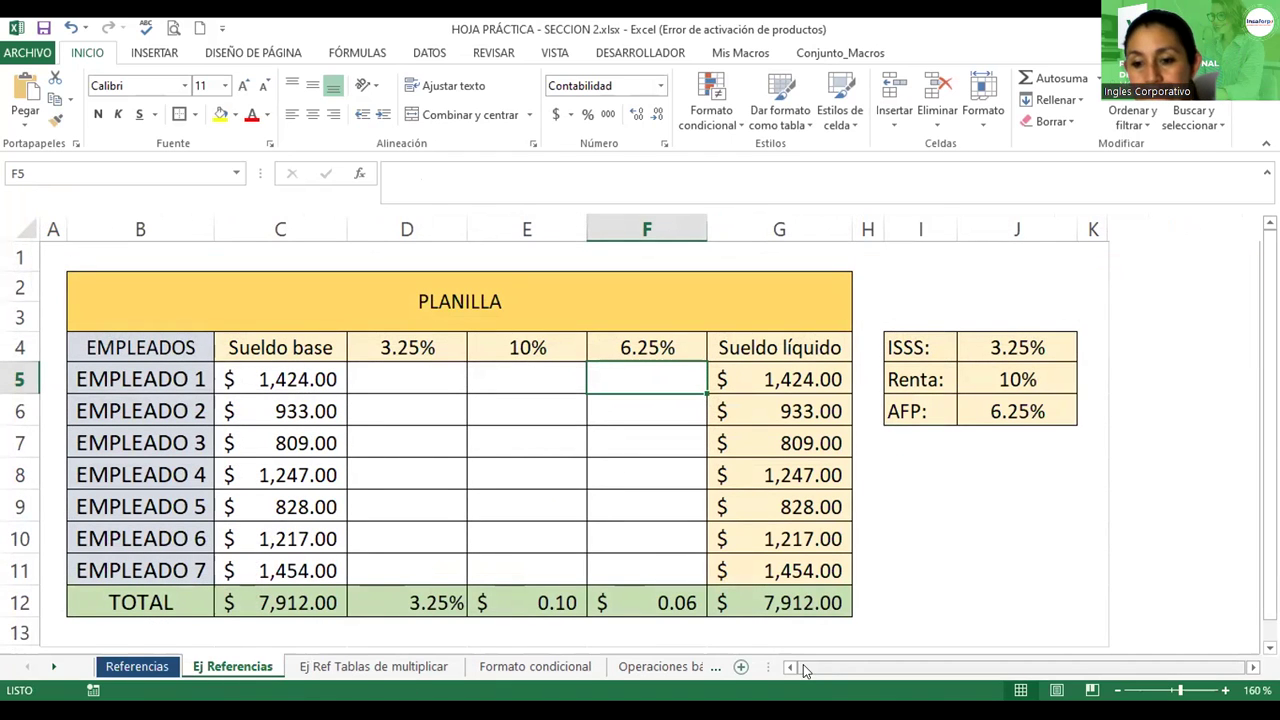
left_click(368, 668)
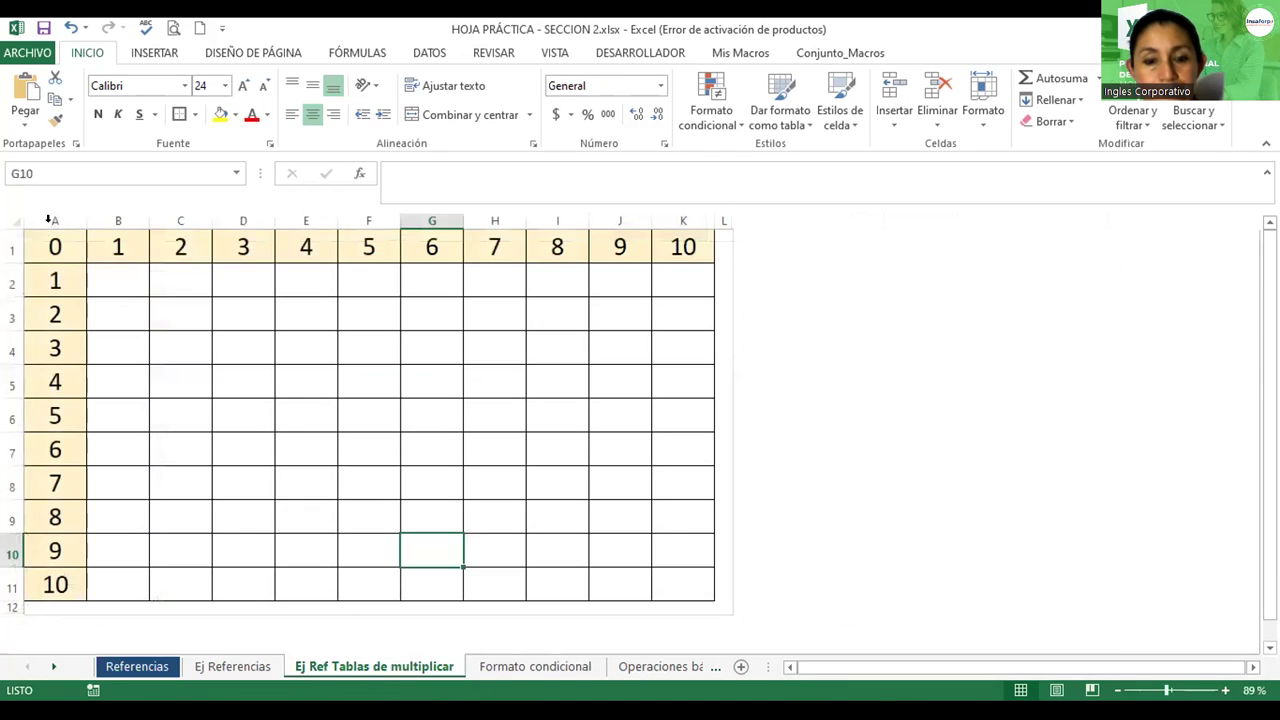
left_click(266, 665)
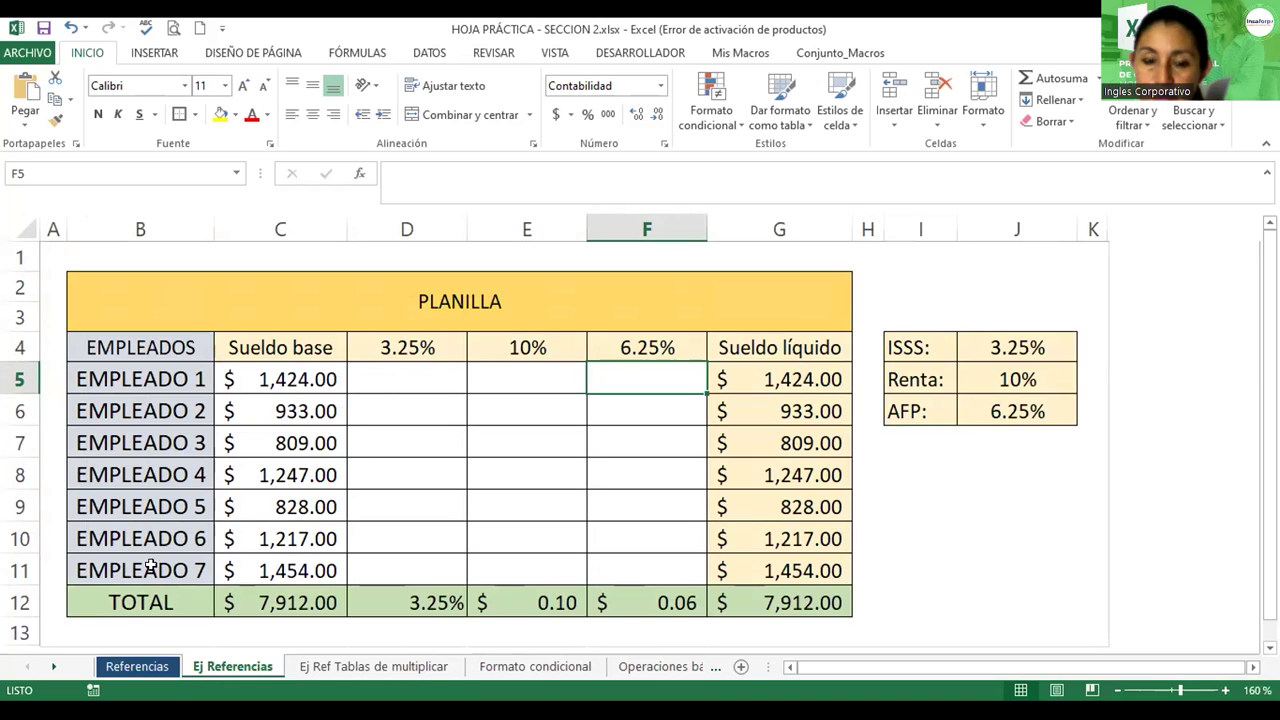
left_click(137, 667)
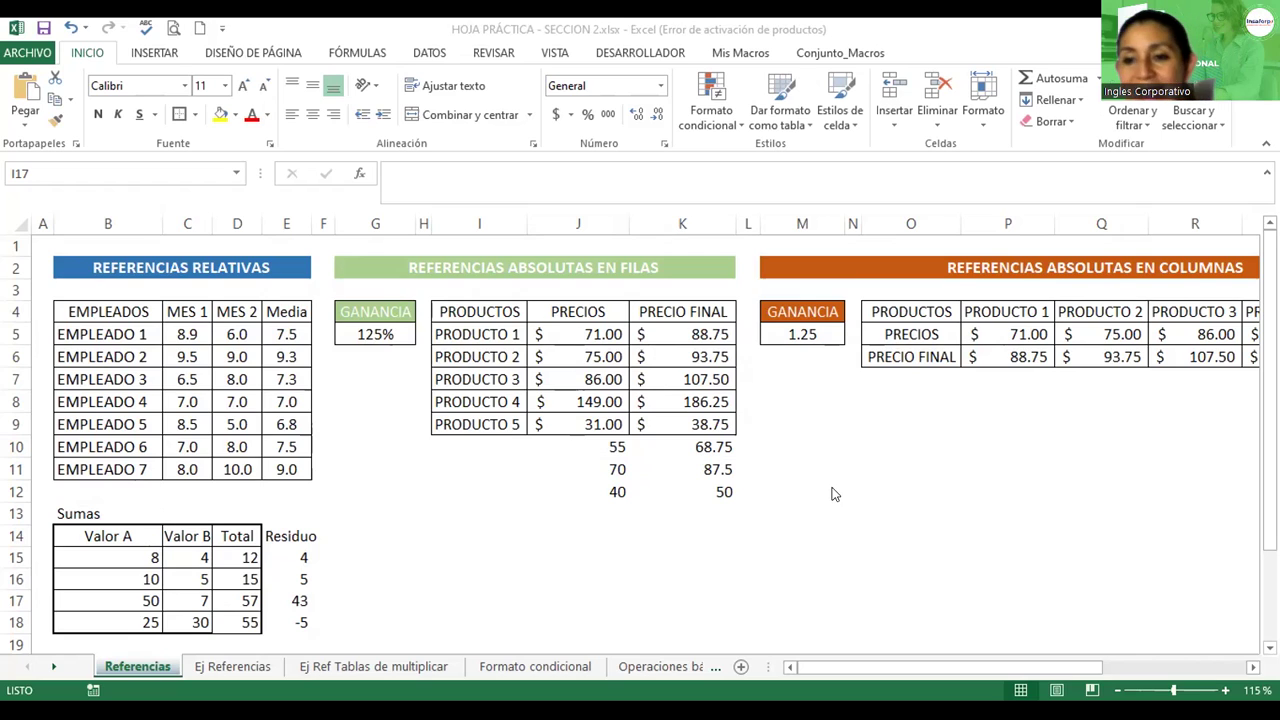
left_click(325, 667)
left_click(270, 313)
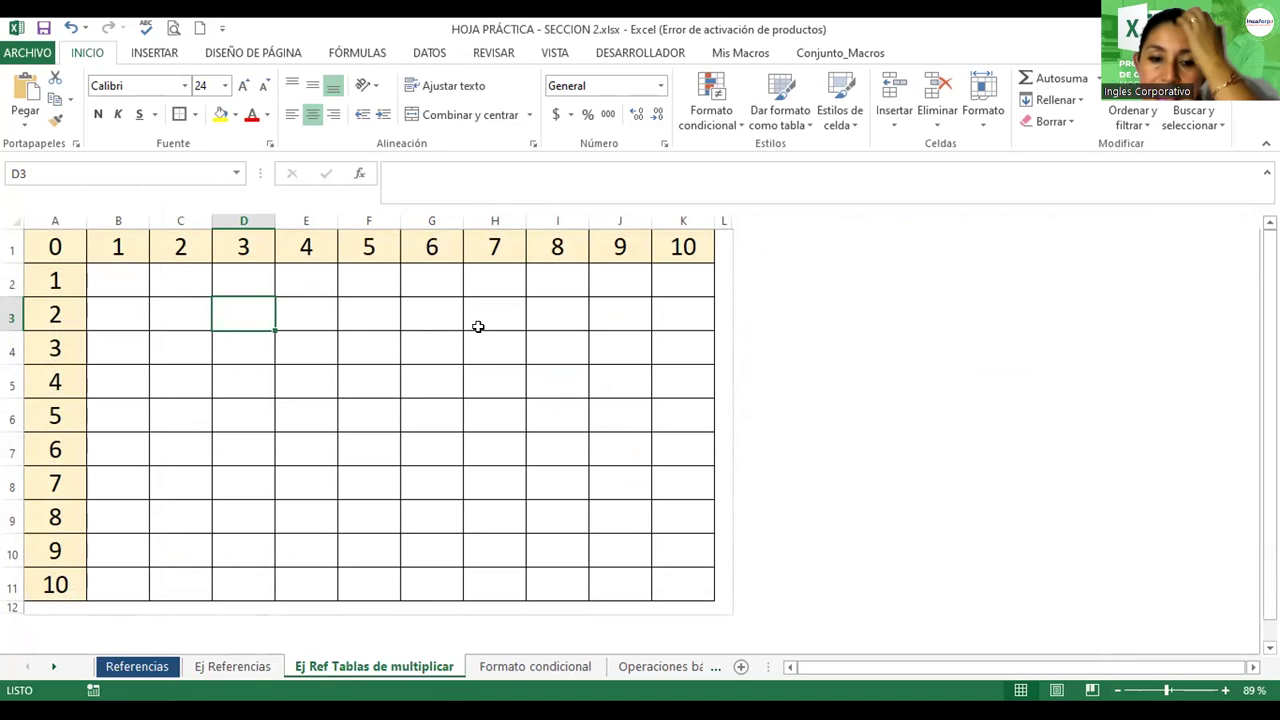
- Point out the row 1 and column A headers to show where each product belongs
left_click(277, 383)
left_click(110, 282)
left_click(58, 245)
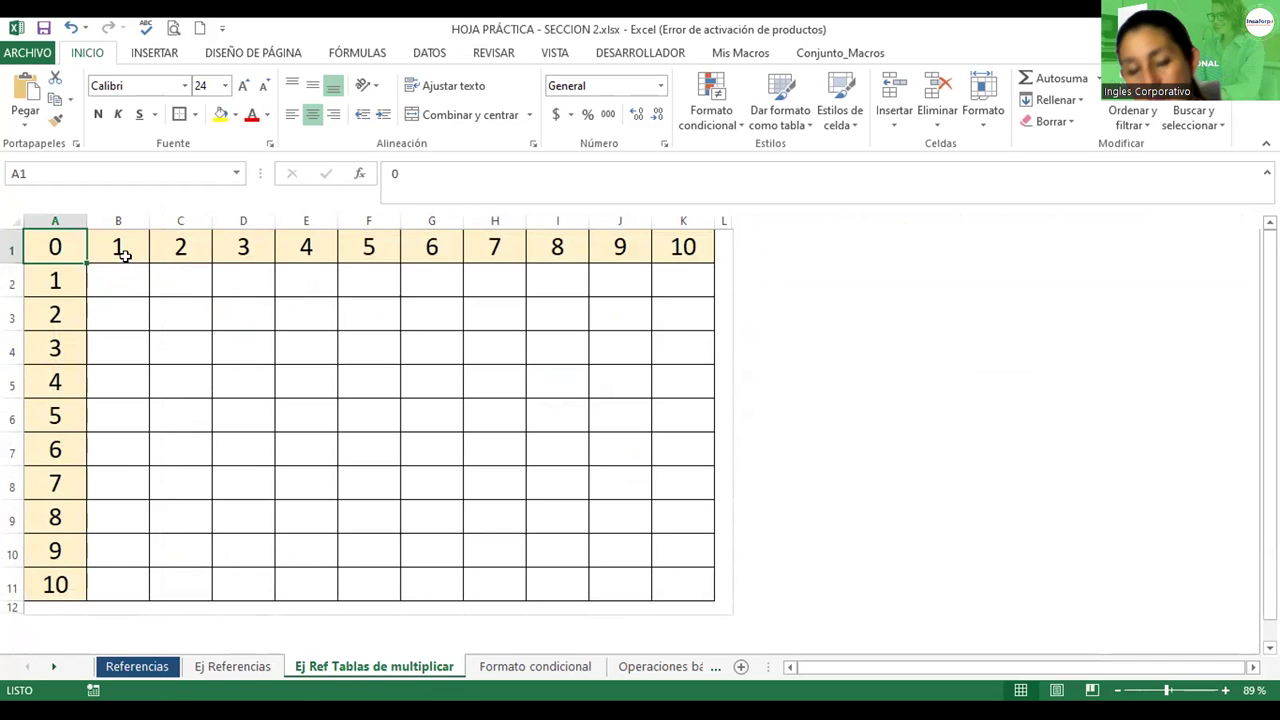
left_click(124, 250)
left_click(39, 282)
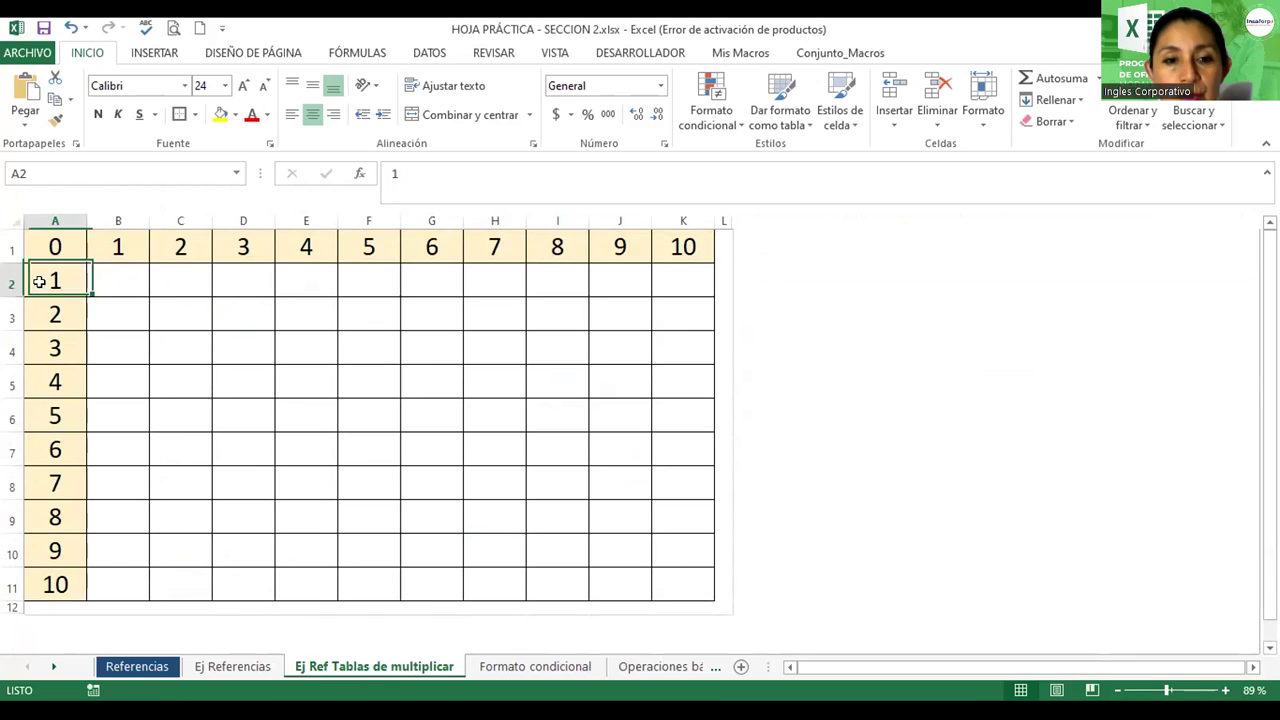
left_click(186, 247)
left_click(71, 286)
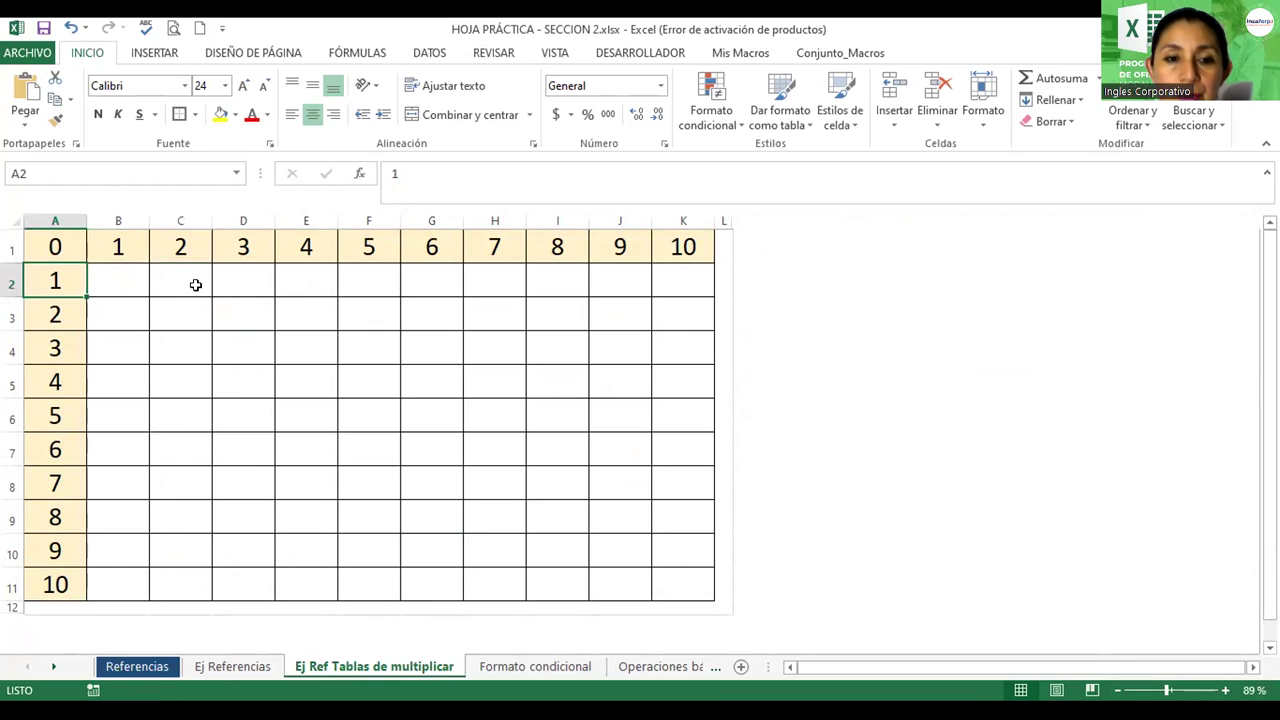
left_click(243, 247)
left_click(76, 281)
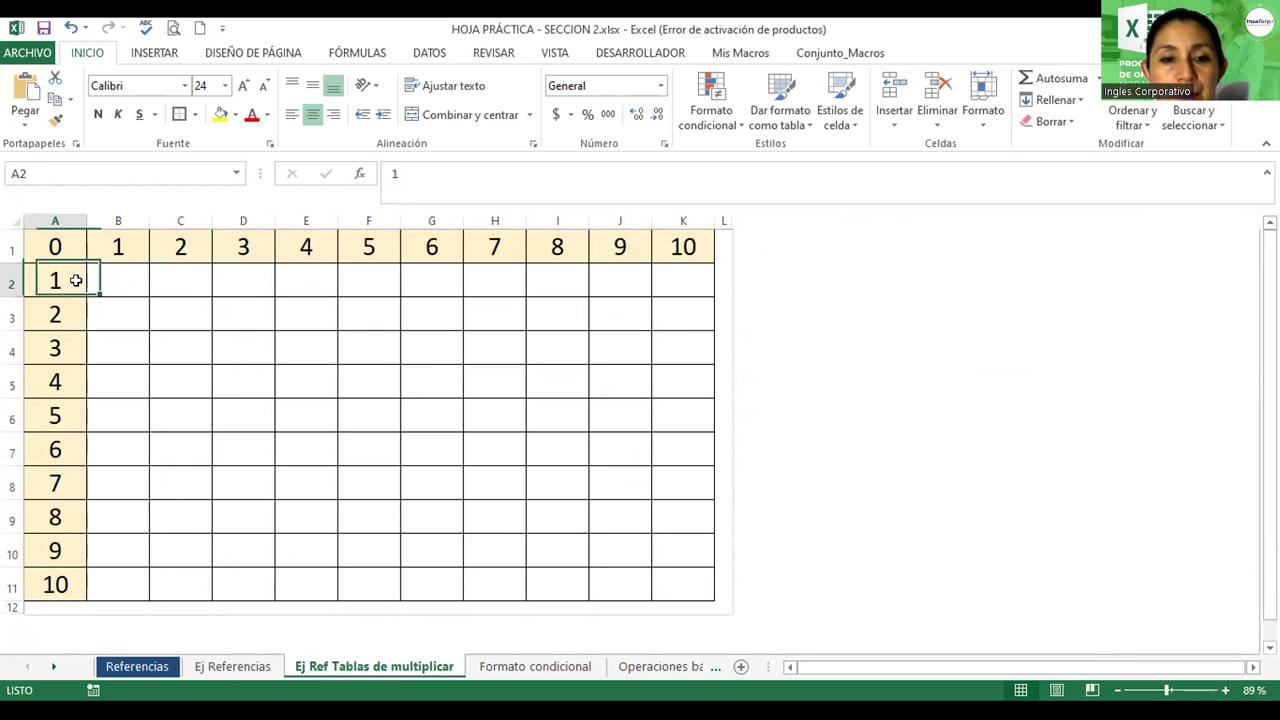
left_click(283, 247)
left_click(71, 285)
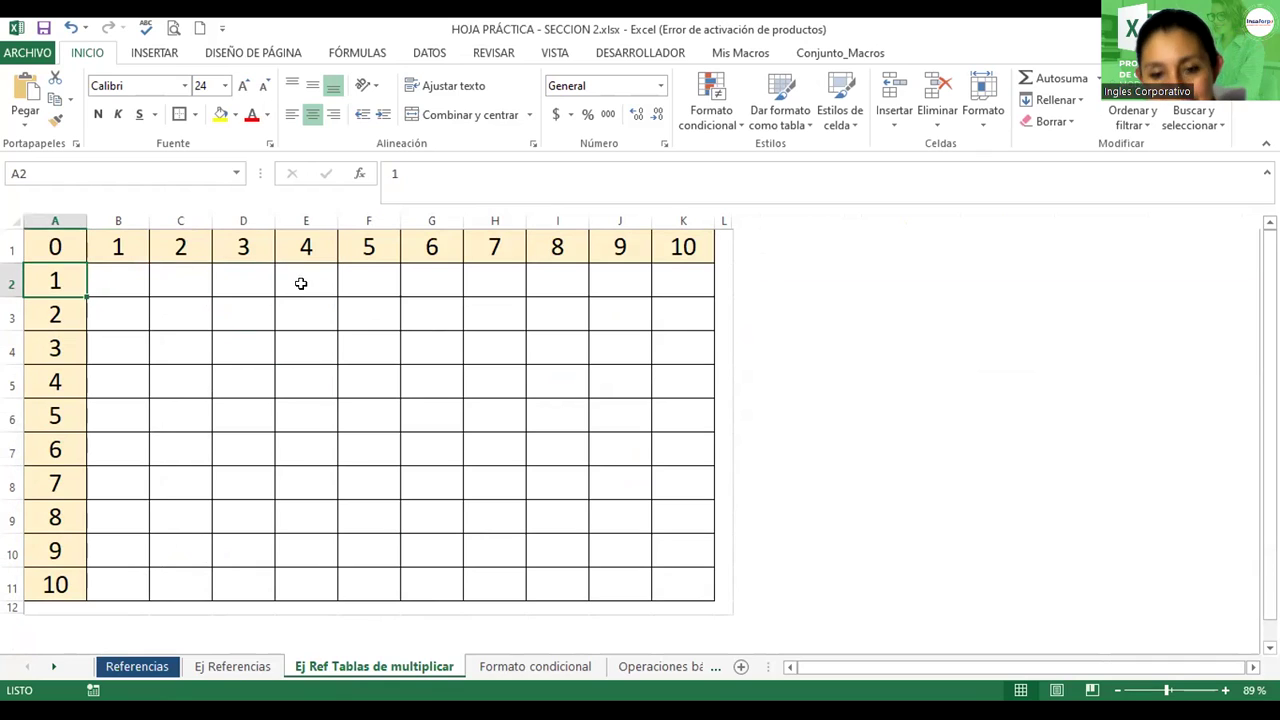
left_click(300, 282)
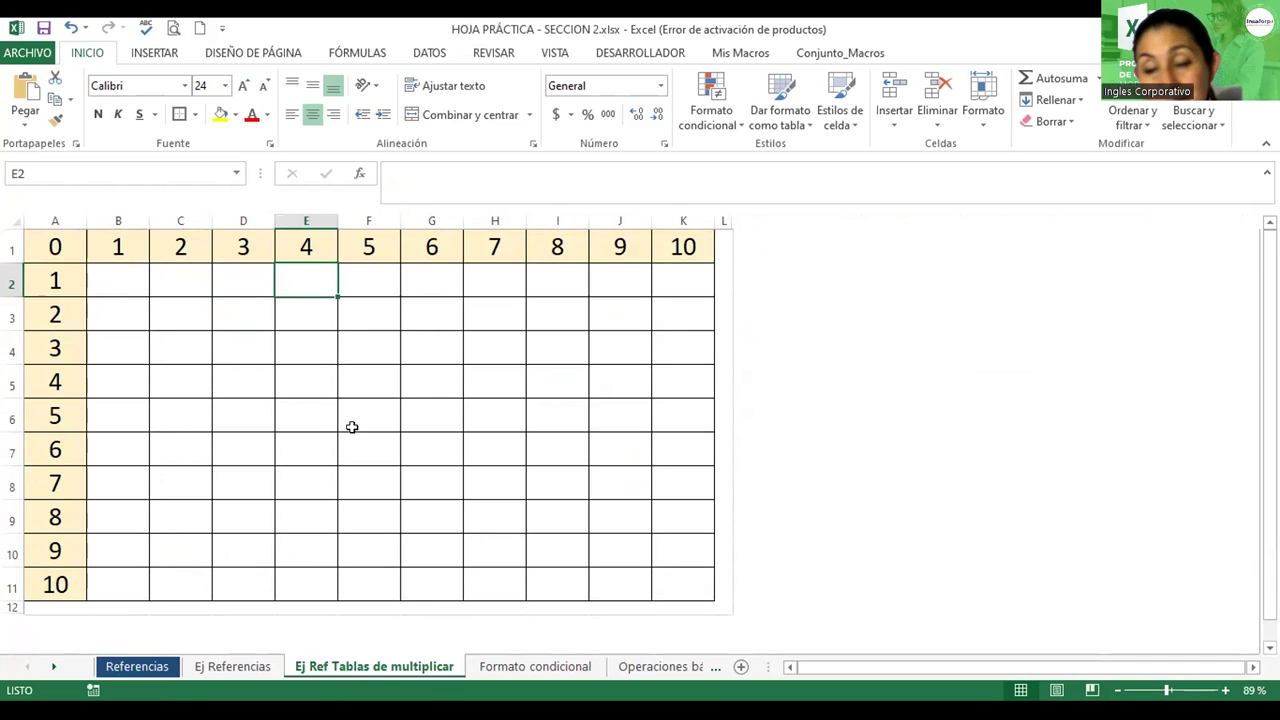
- Enter =B1*A2 in B2 and recheck the formula, which shows 1
left_click(118, 285)
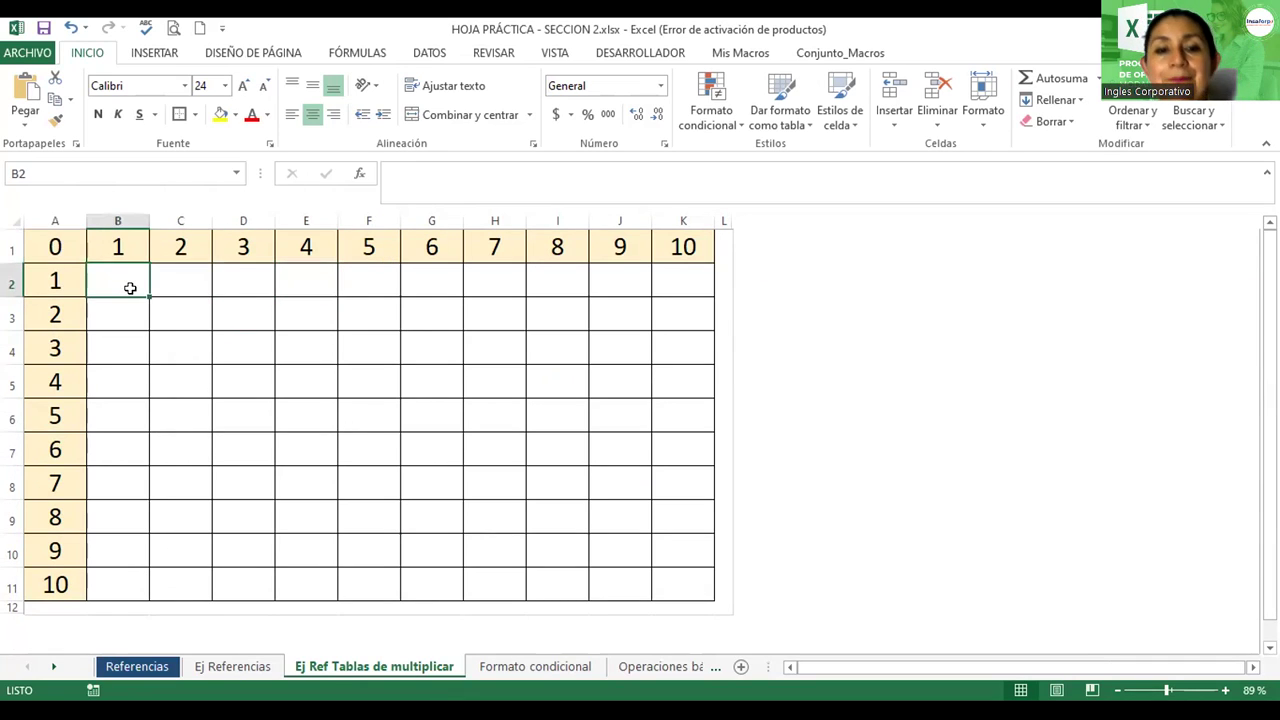
type("=")
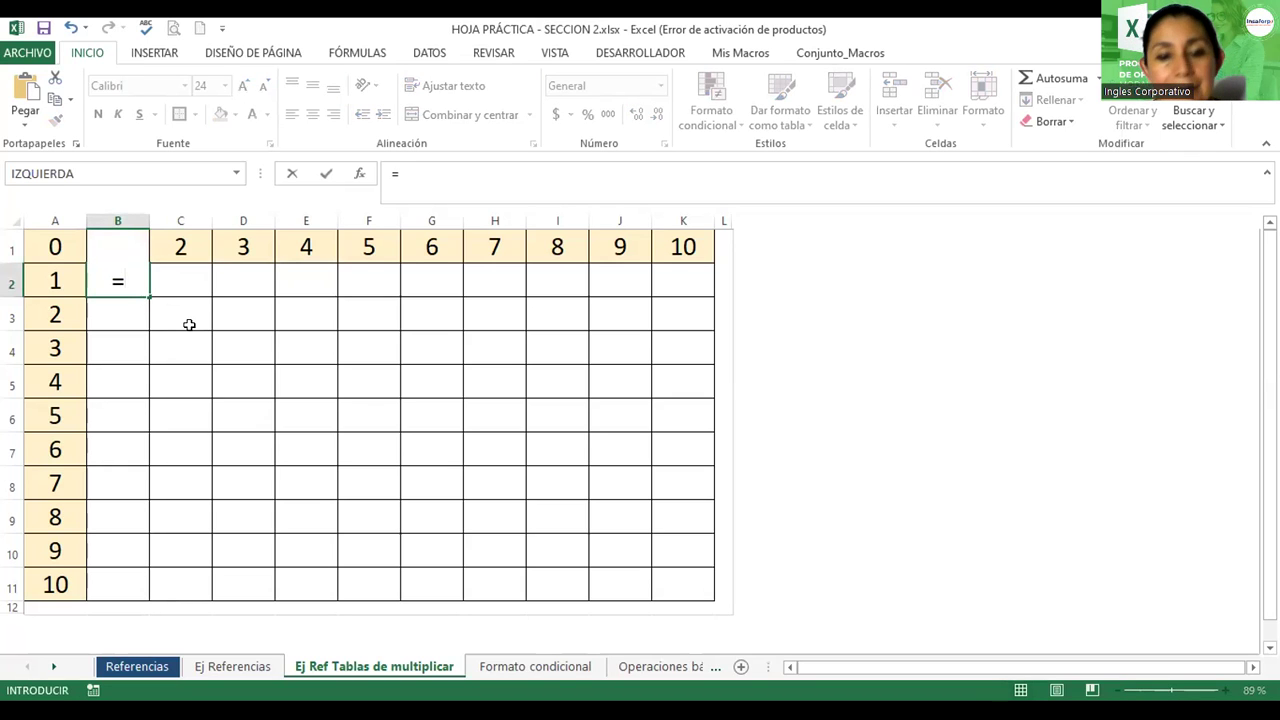
type("B1")
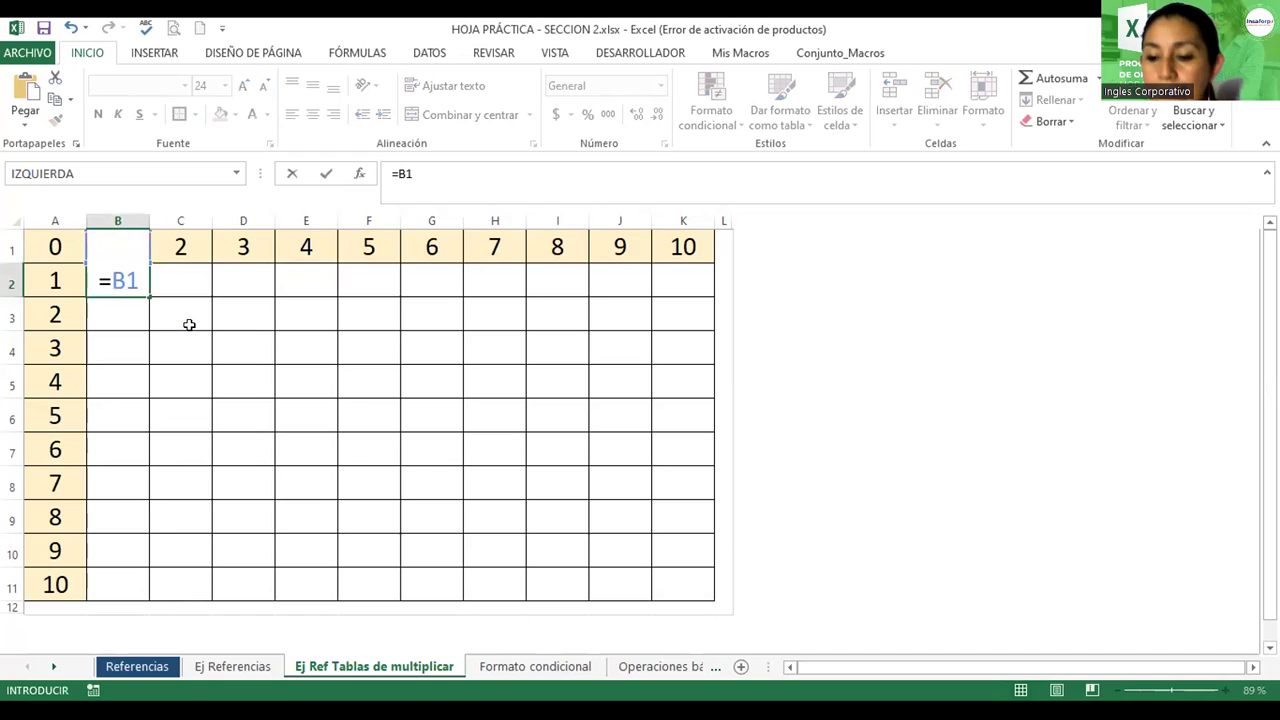
type("*")
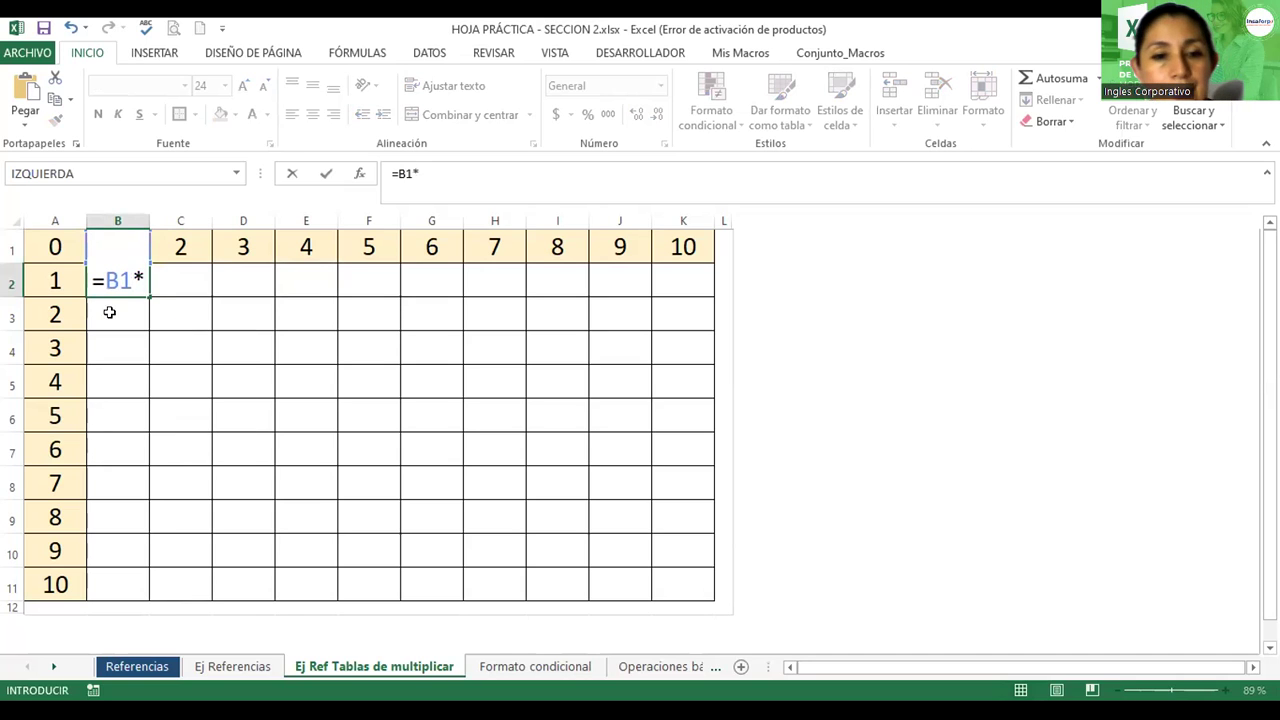
left_click(30, 277)
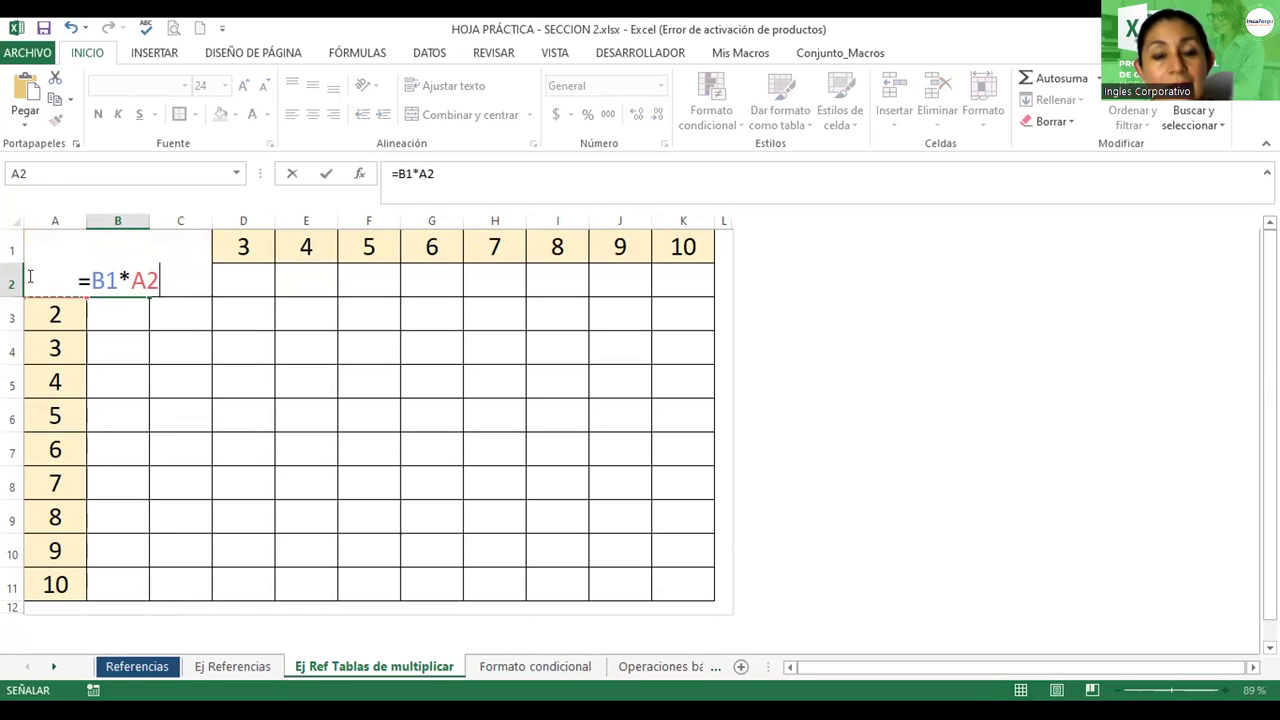
key("Return")
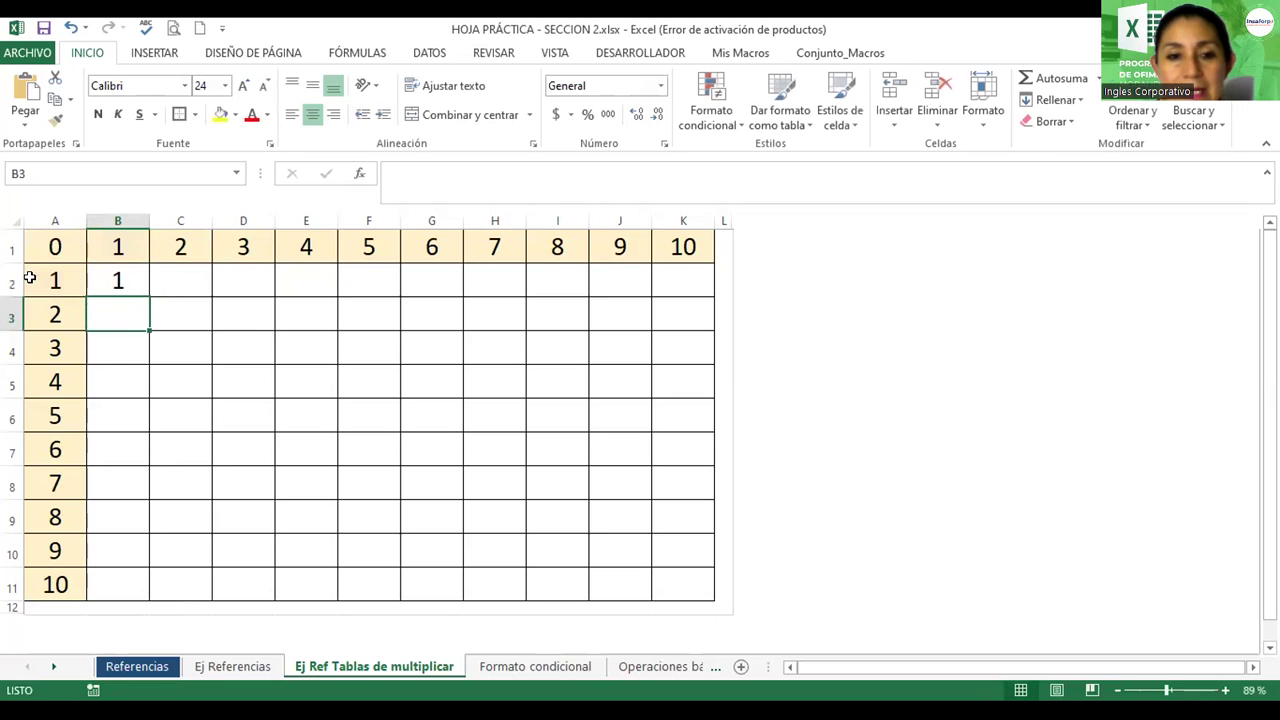
left_click(116, 281)
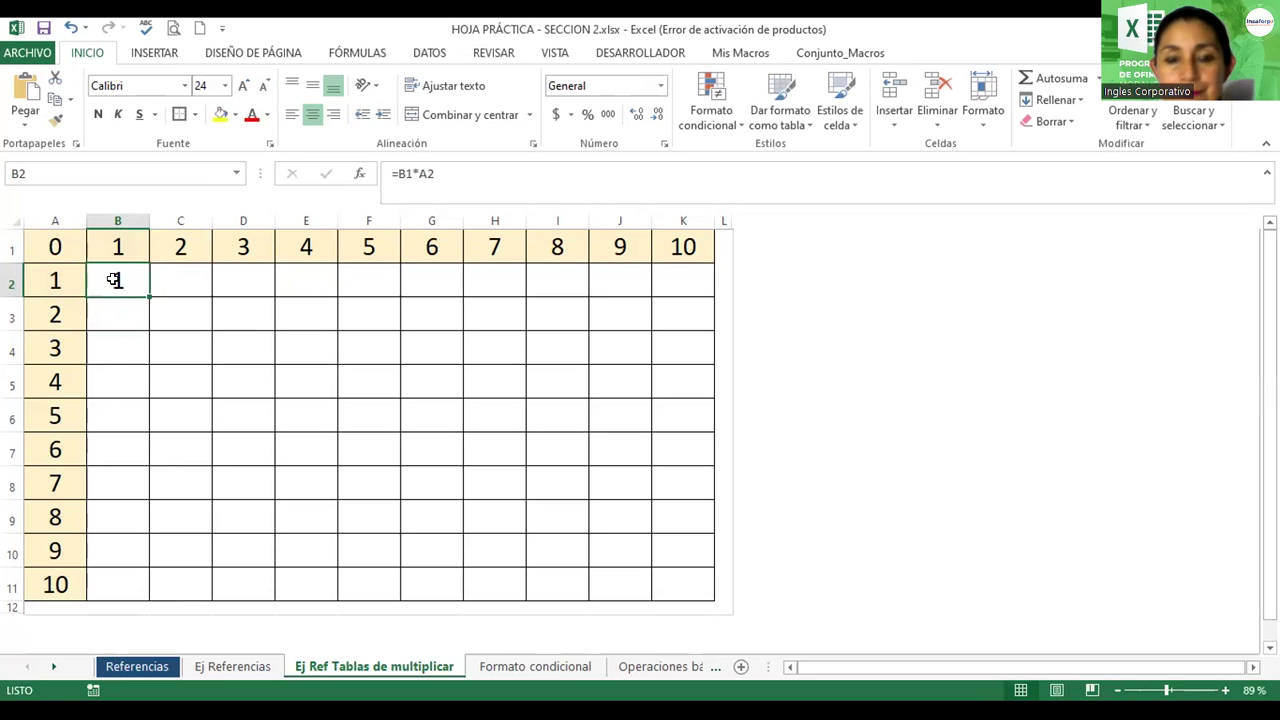
scroll(112, 279, "up", 3)
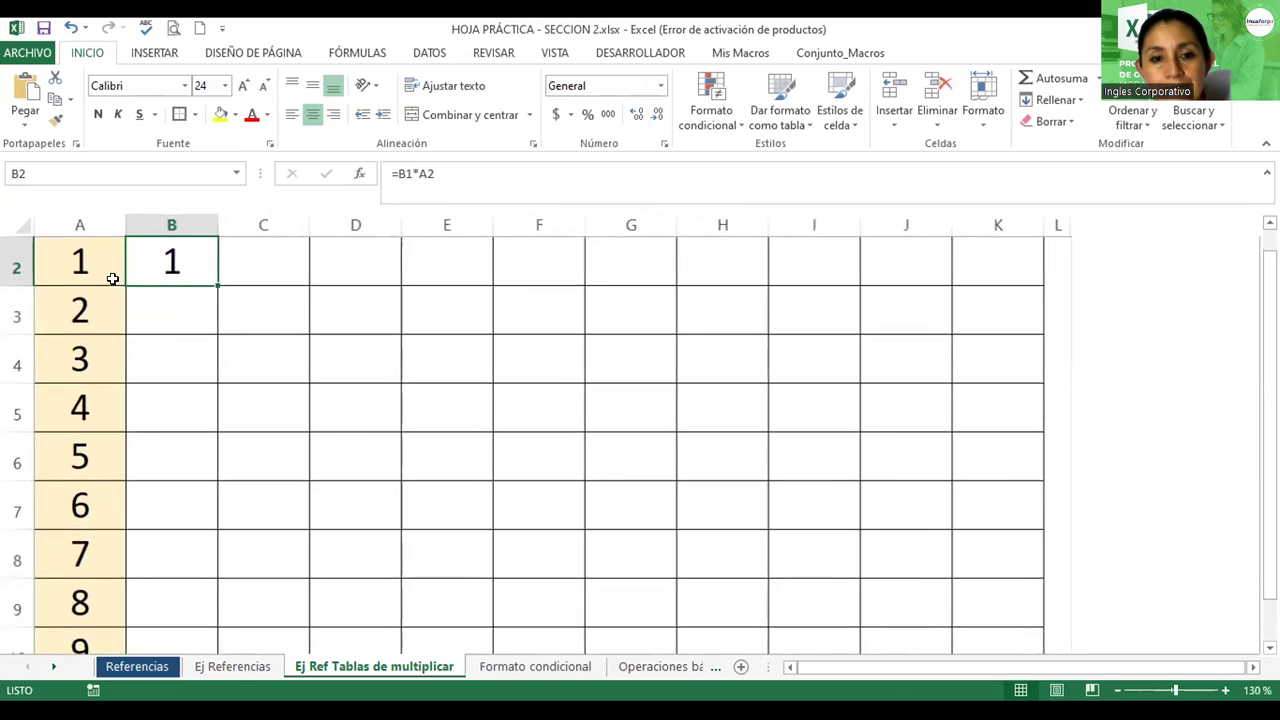
double_click(174, 305)
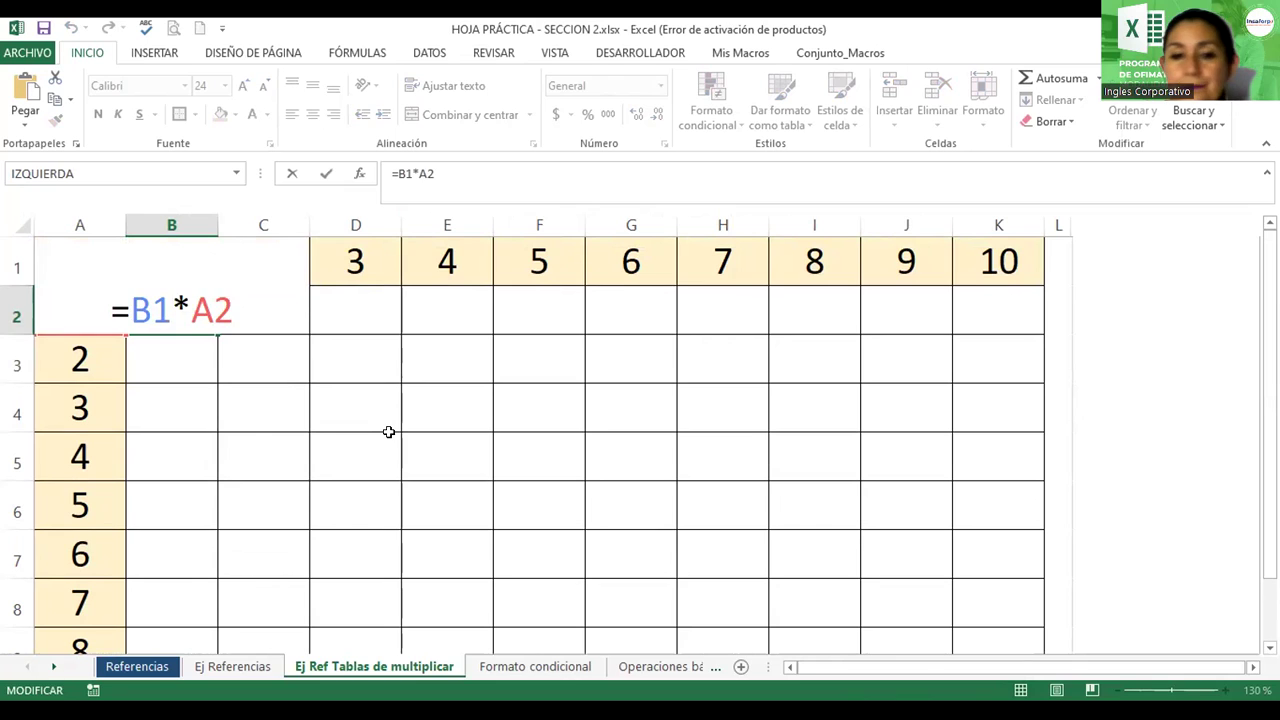
key("Return")
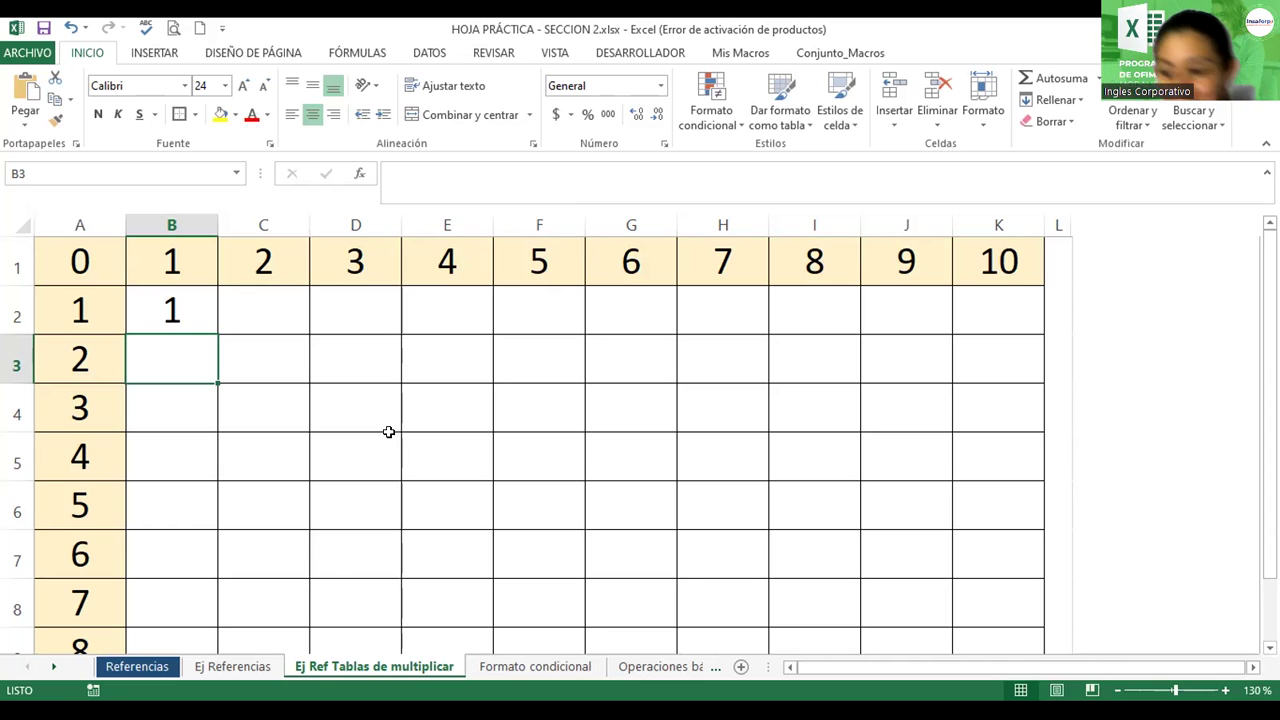
left_click(192, 304)
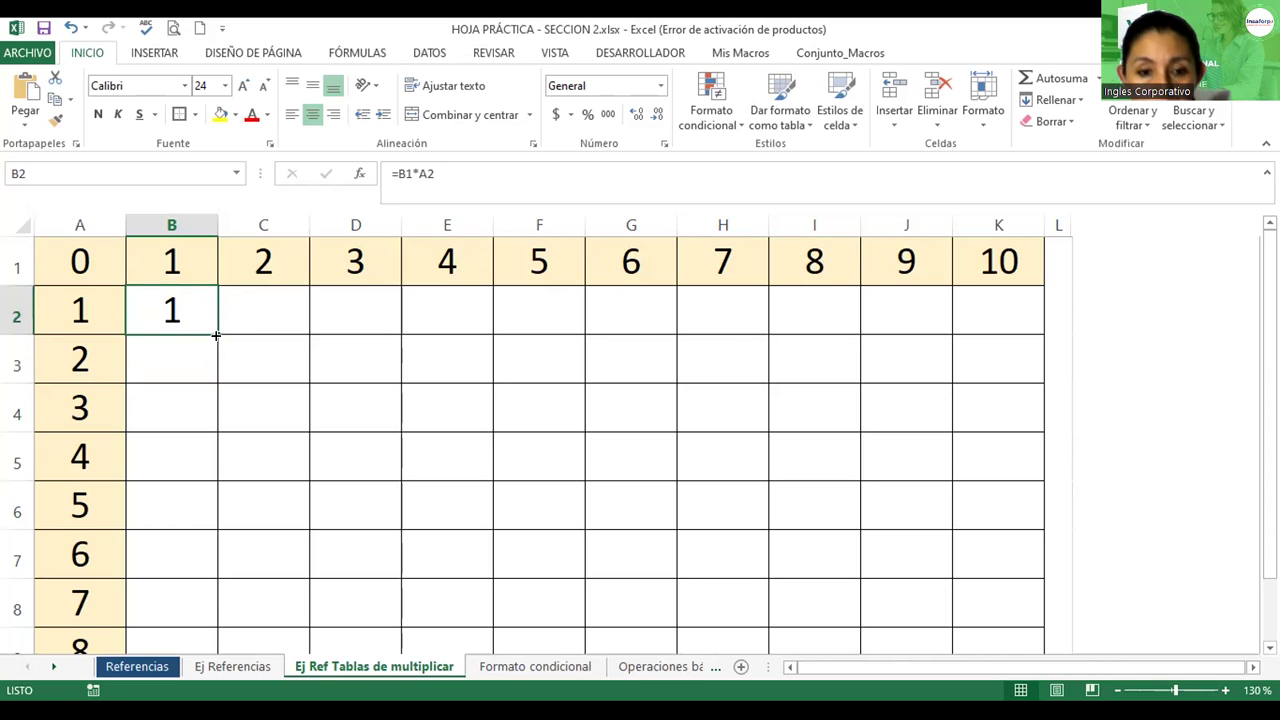
- Fill B2's formula down to B8 and autofit column B so 5040 fits
left_click_drag(216, 335, 206, 622)
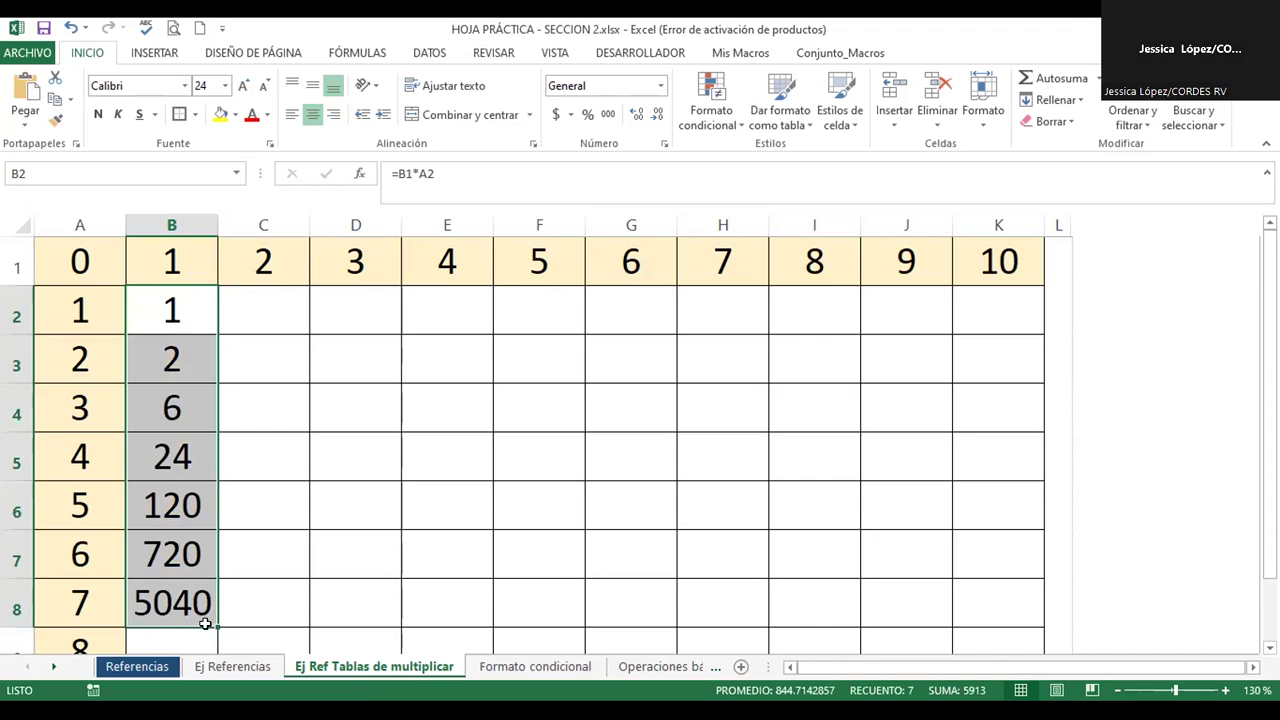
scroll(207, 628, "down", 2)
scroll(204, 629, "up", 2)
scroll(204, 629, "down", 2, "ctrl")
scroll(205, 627, "down", 1, "ctrl")
scroll(204, 626, "up", 1)
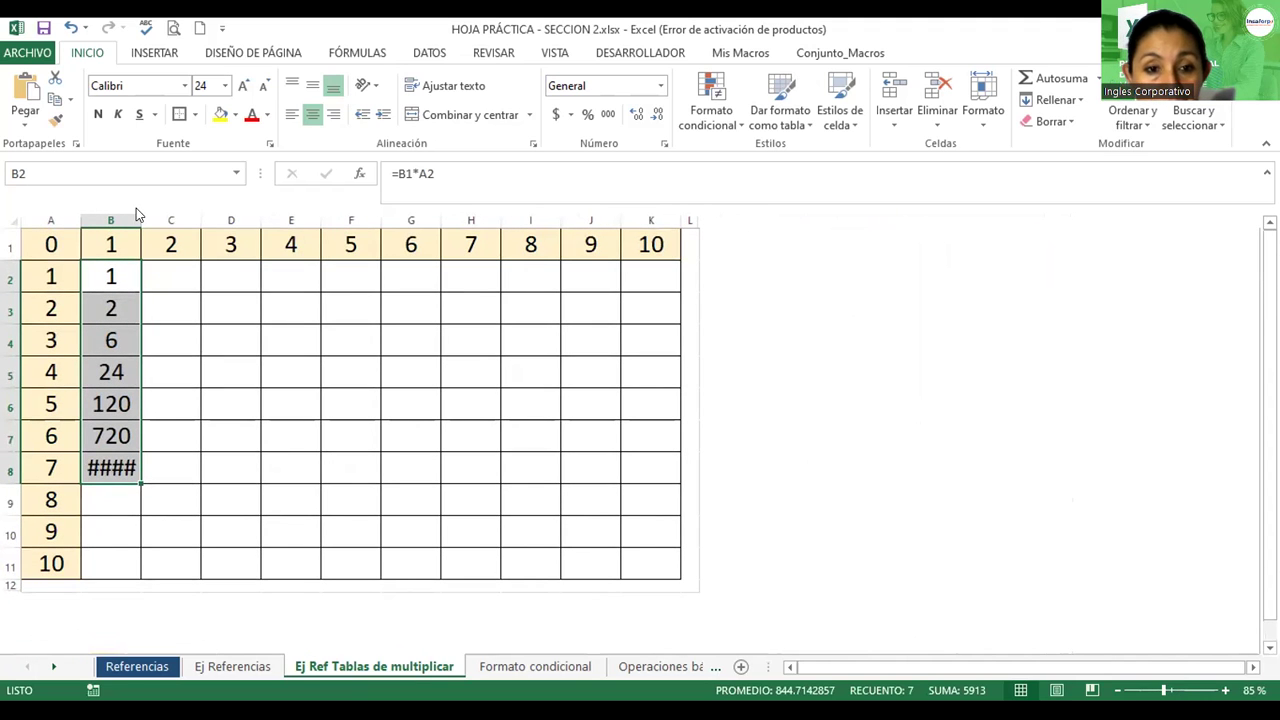
double_click(138, 219)
double_click(121, 443)
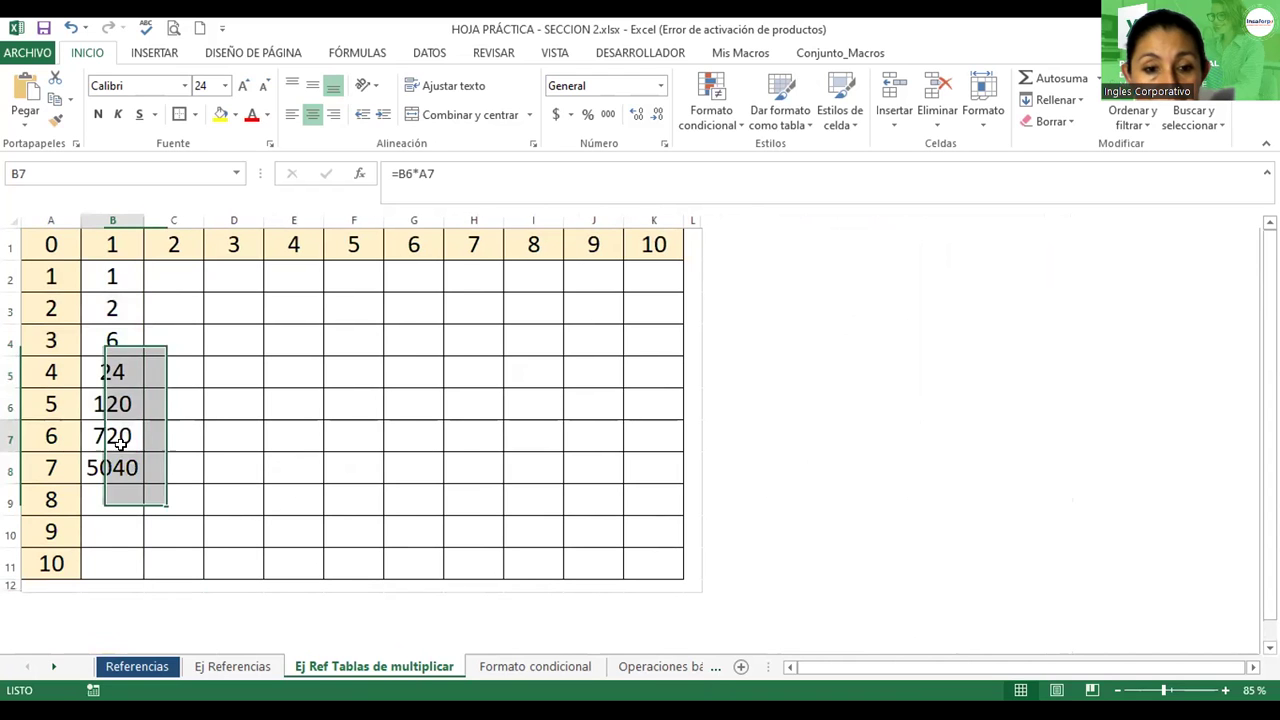
left_click(133, 468)
key("Return")
key("Escape")
- Extend the formula into B9 and autofit column B so 40320 fits
left_click(110, 375)
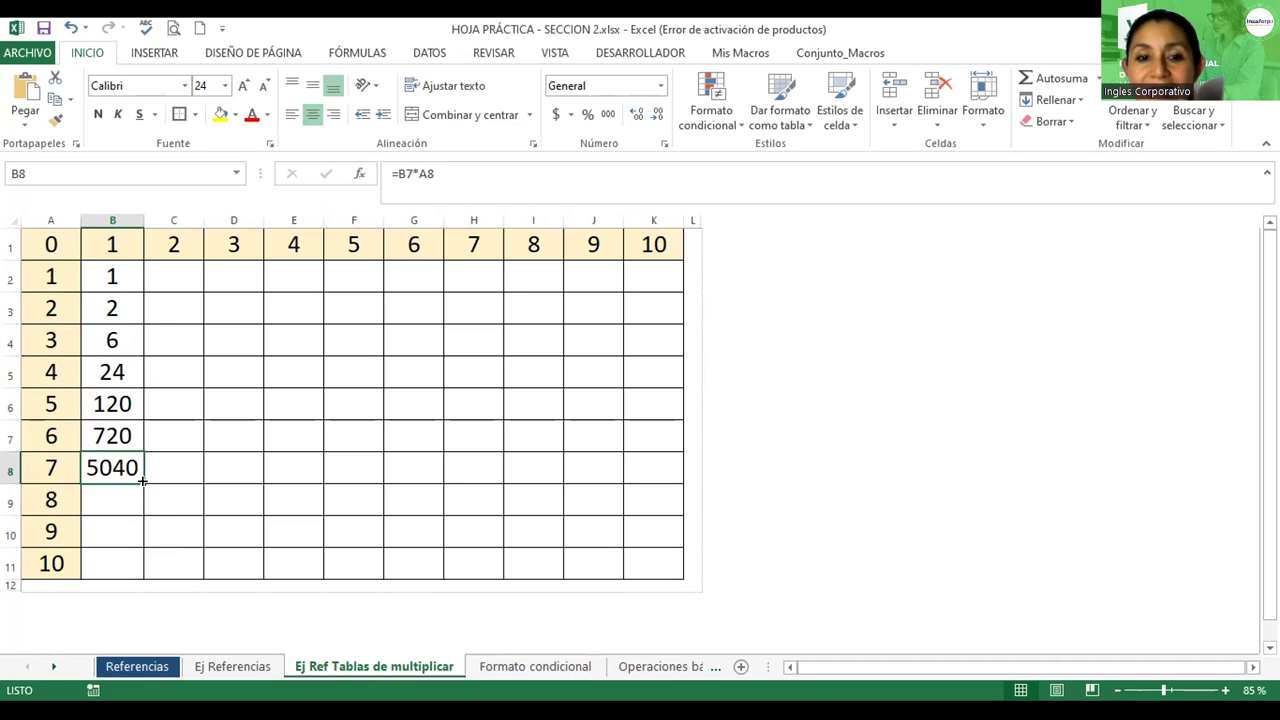
left_click_drag(155, 500, 143, 538)
left_click(114, 466)
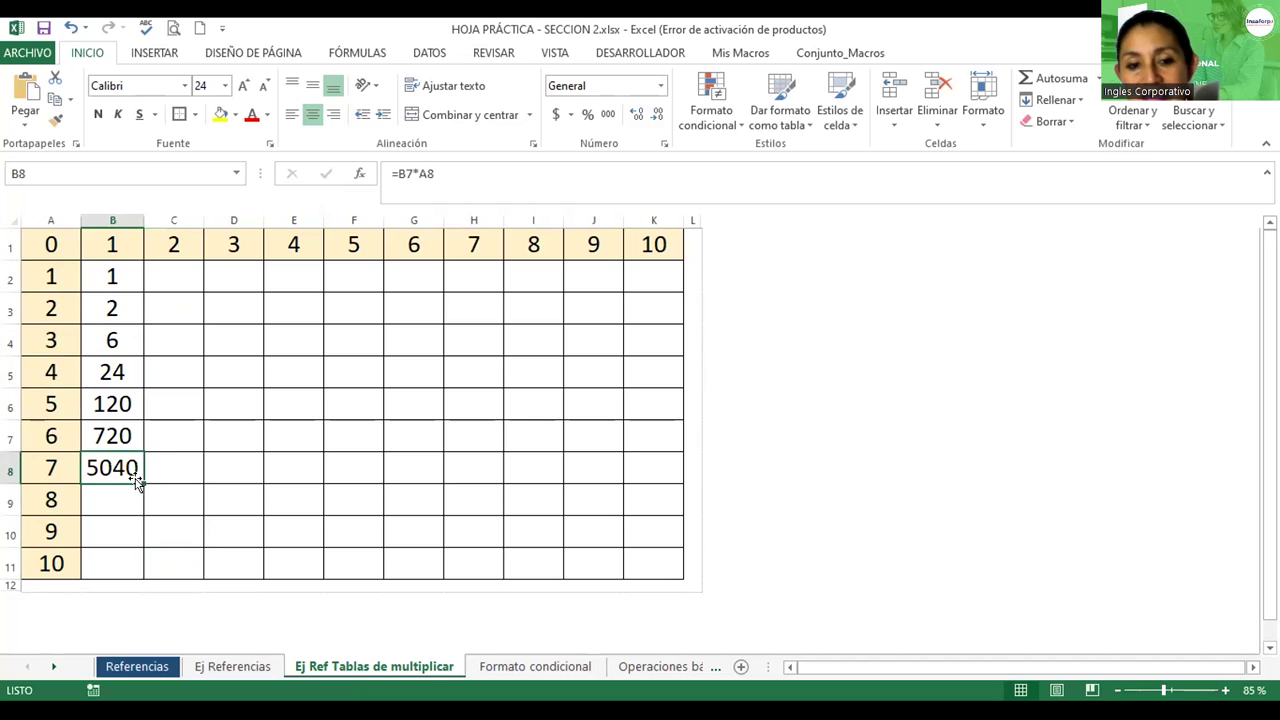
left_click_drag(142, 484, 140, 516)
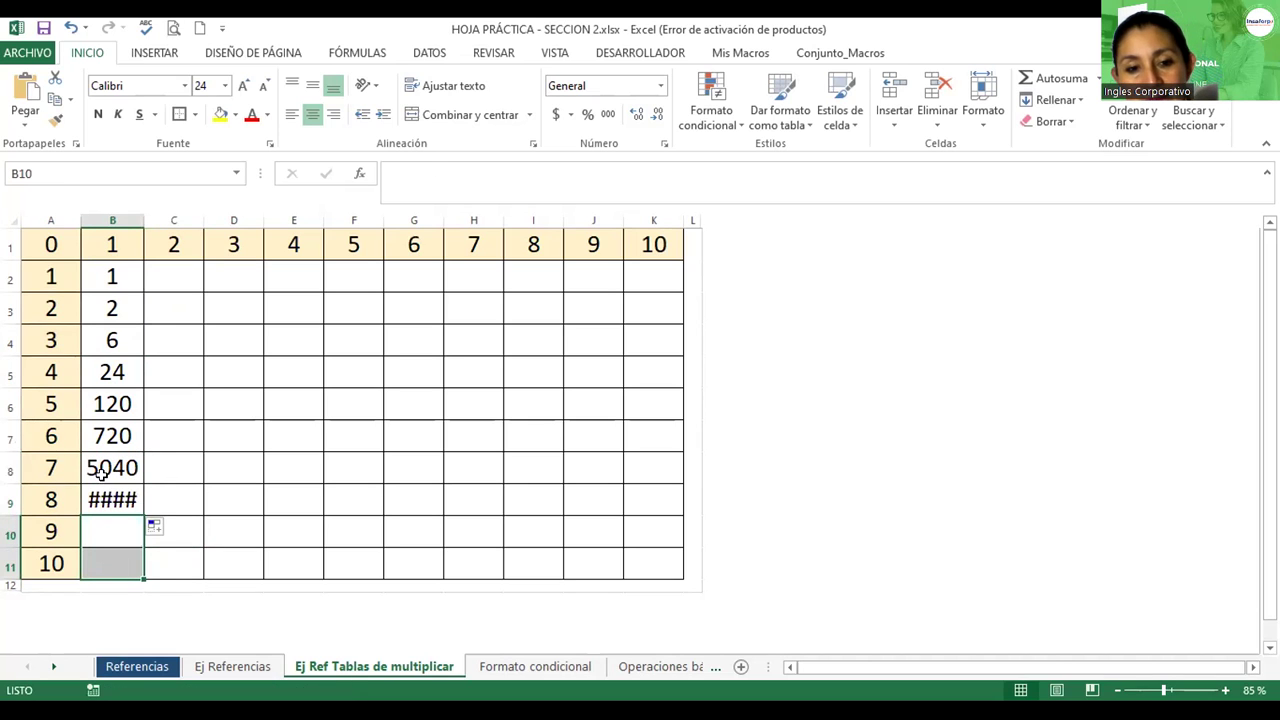
double_click(150, 213)
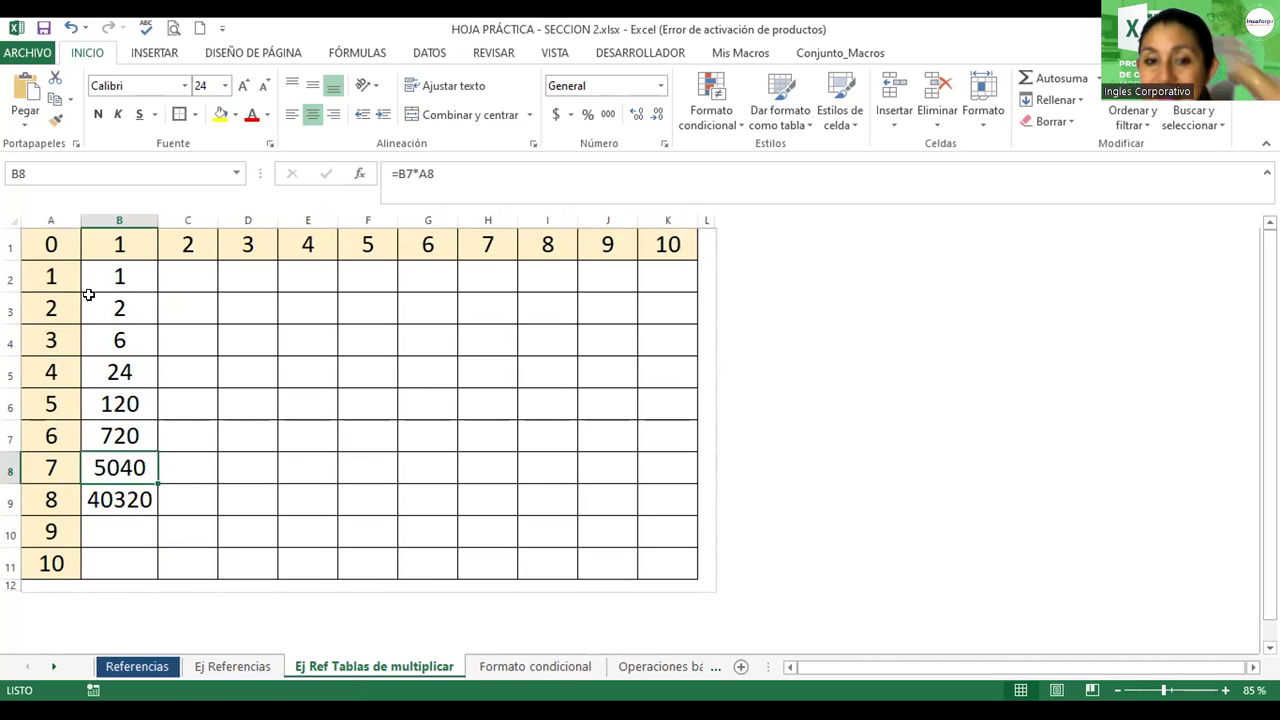
left_click(110, 264)
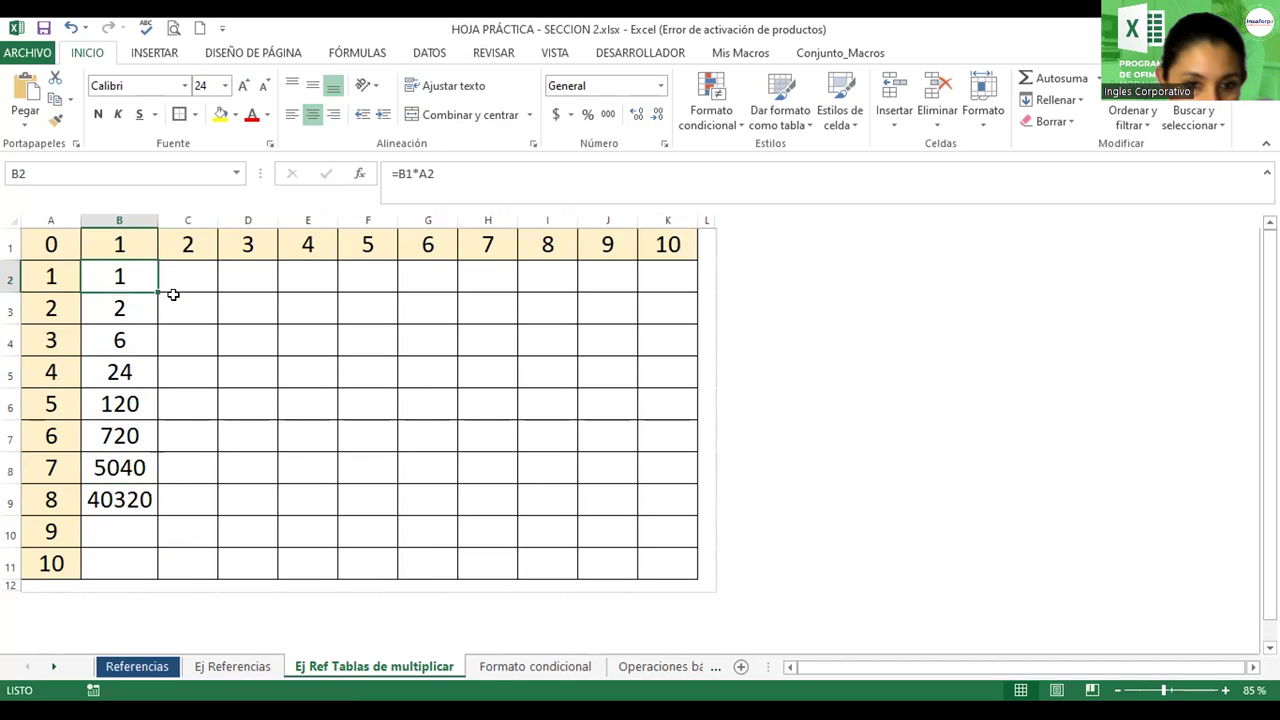
- Fill B2 across to K2, then delete the results in C2:K5 and B2:B10
left_click_drag(157, 288, 519, 285)
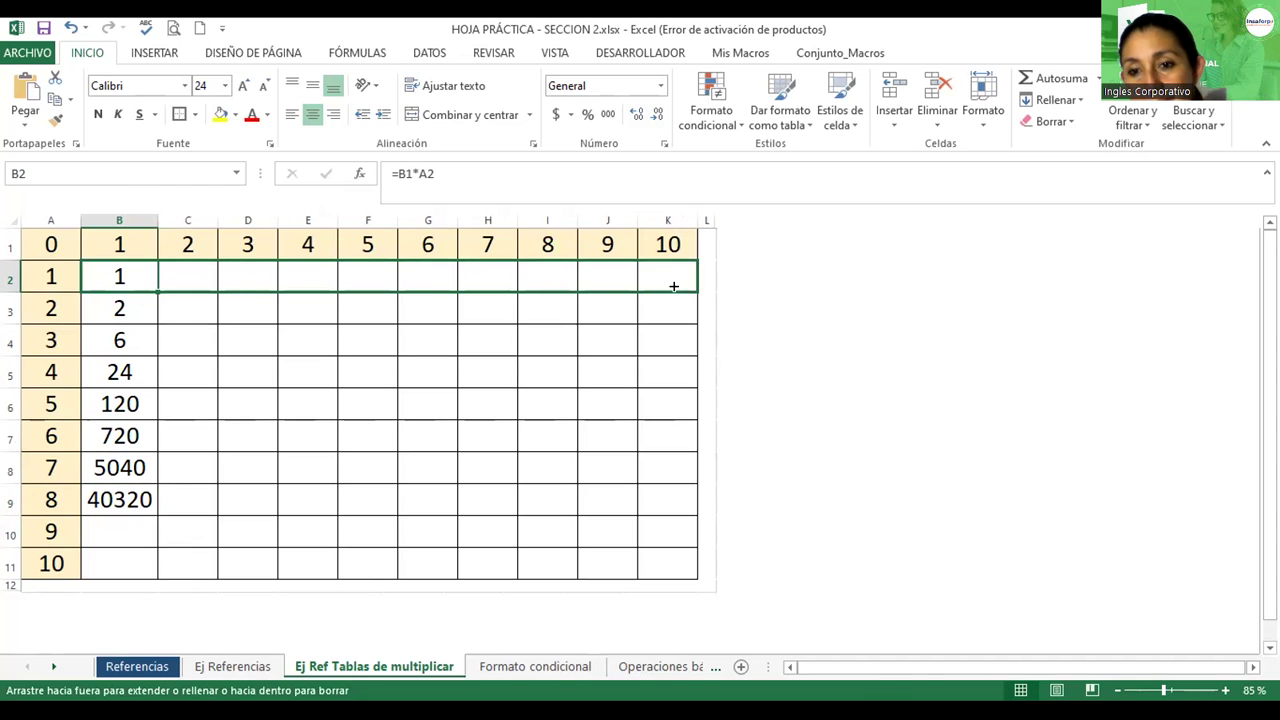
left_click_drag(519, 285, 678, 290)
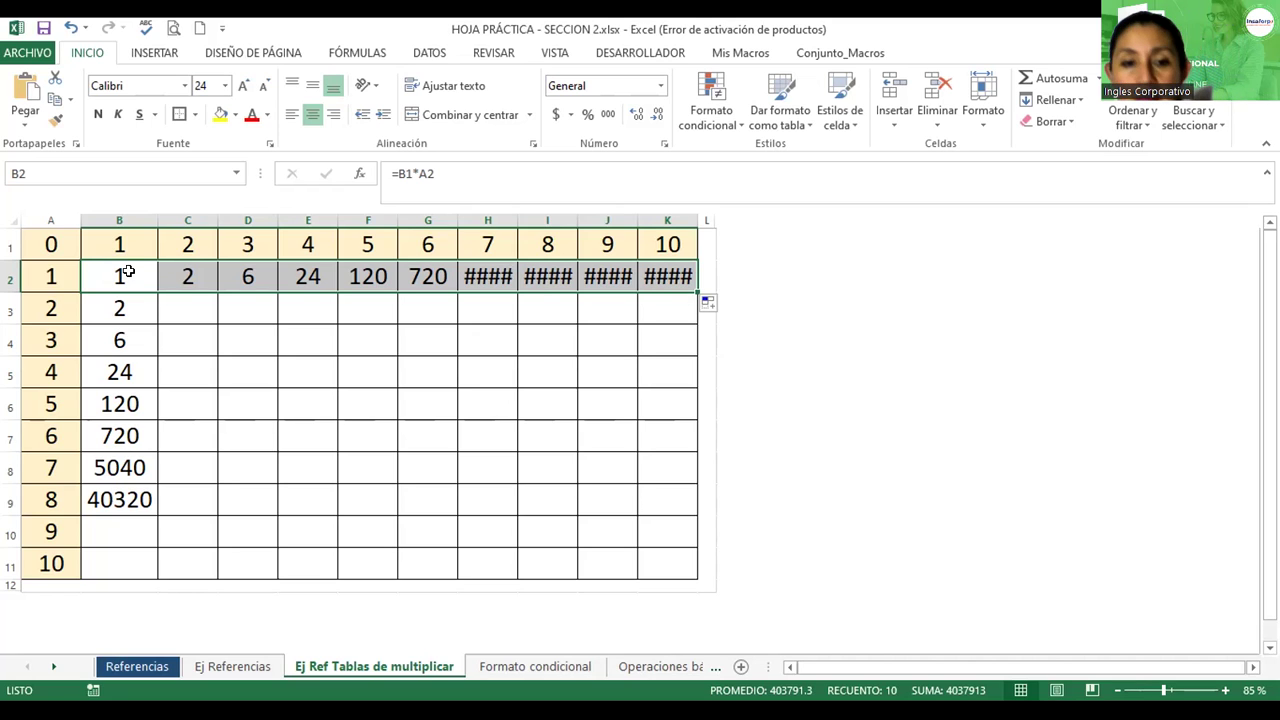
mouse_move(187, 277)
left_mouse_down()
mouse_move(532, 355)
mouse_move(660, 357)
left_mouse_up()
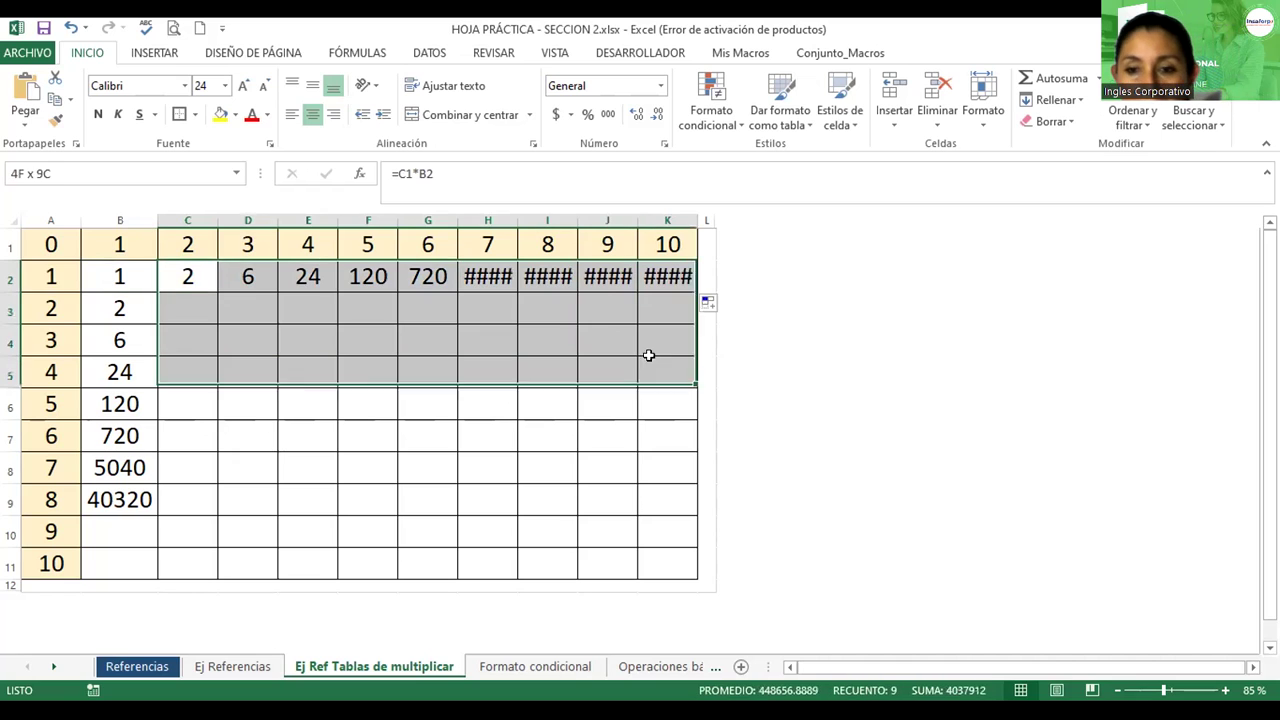
key("Delete")
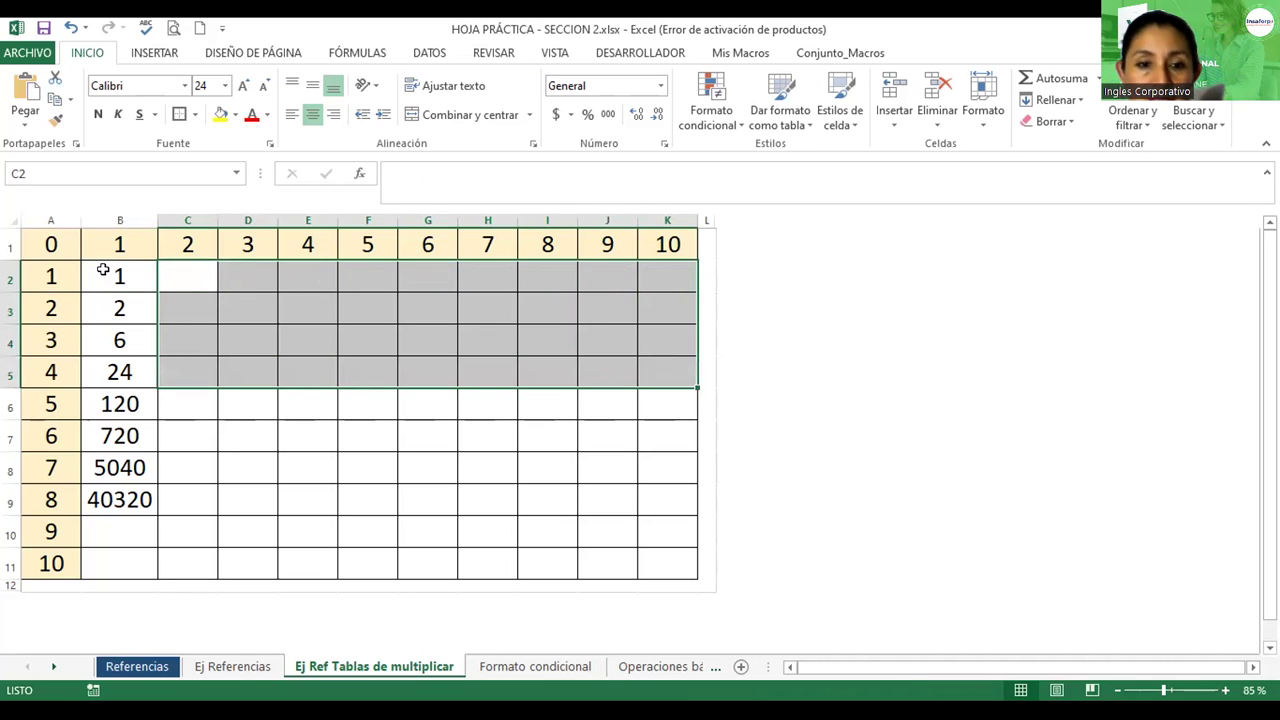
left_click_drag(103, 271, 134, 523)
key("Delete")
- Start B2's formula as =$B1* with A2 as the multiplier
left_click(111, 277)
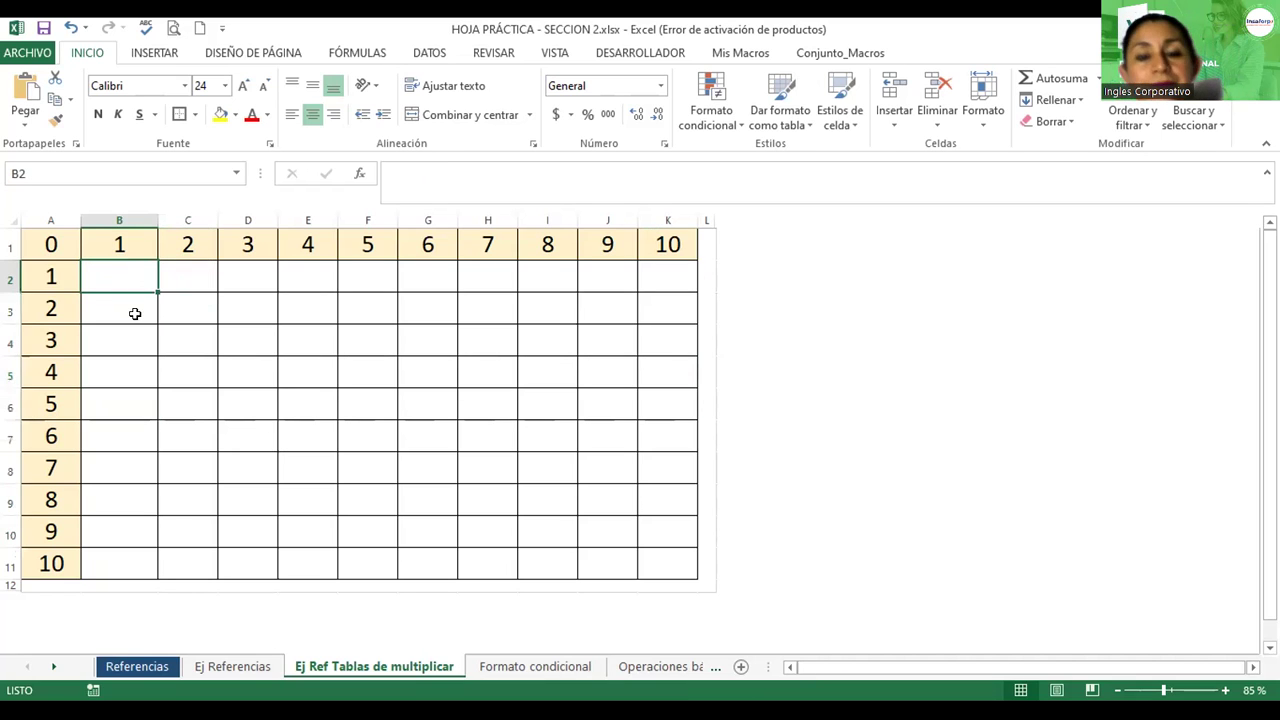
scroll(135, 314, "up", 1, "ctrl")
scroll(135, 314, "up", 2, "ctrl")
scroll(135, 314, "up", 2, "ctrl")
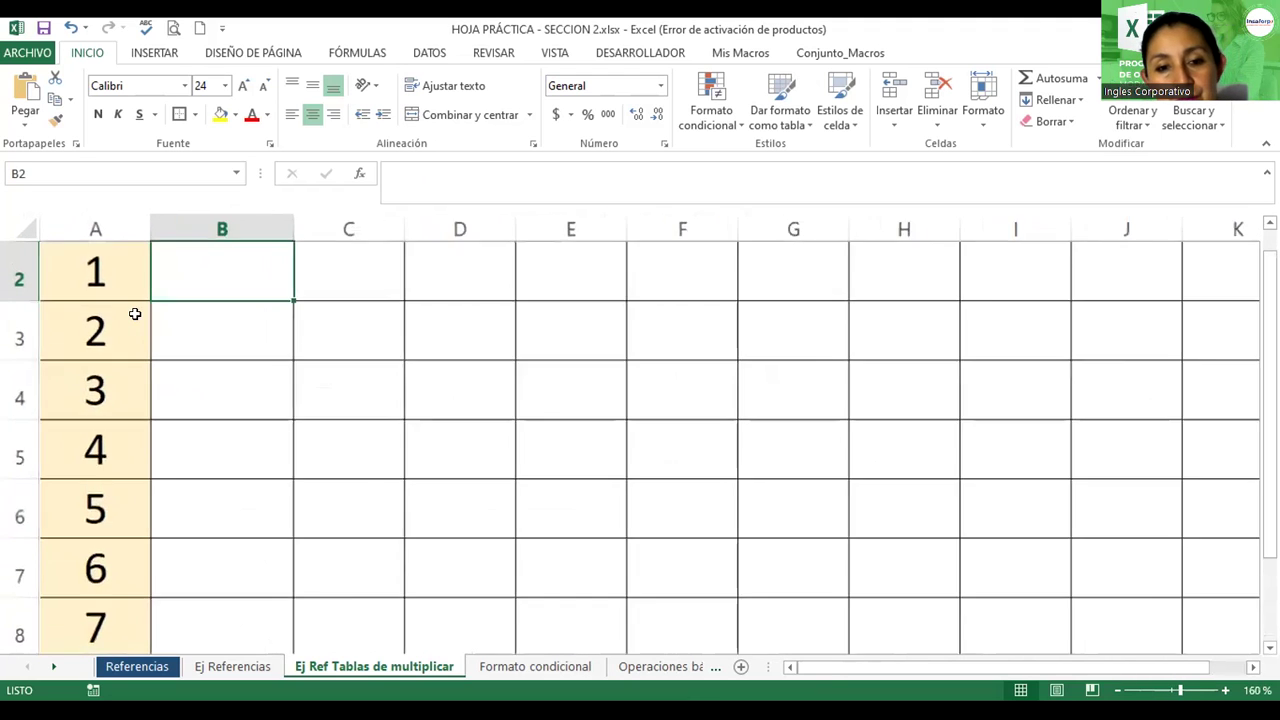
scroll(135, 314, "up", 1, "ctrl")
scroll(309, 405, "up", 1)
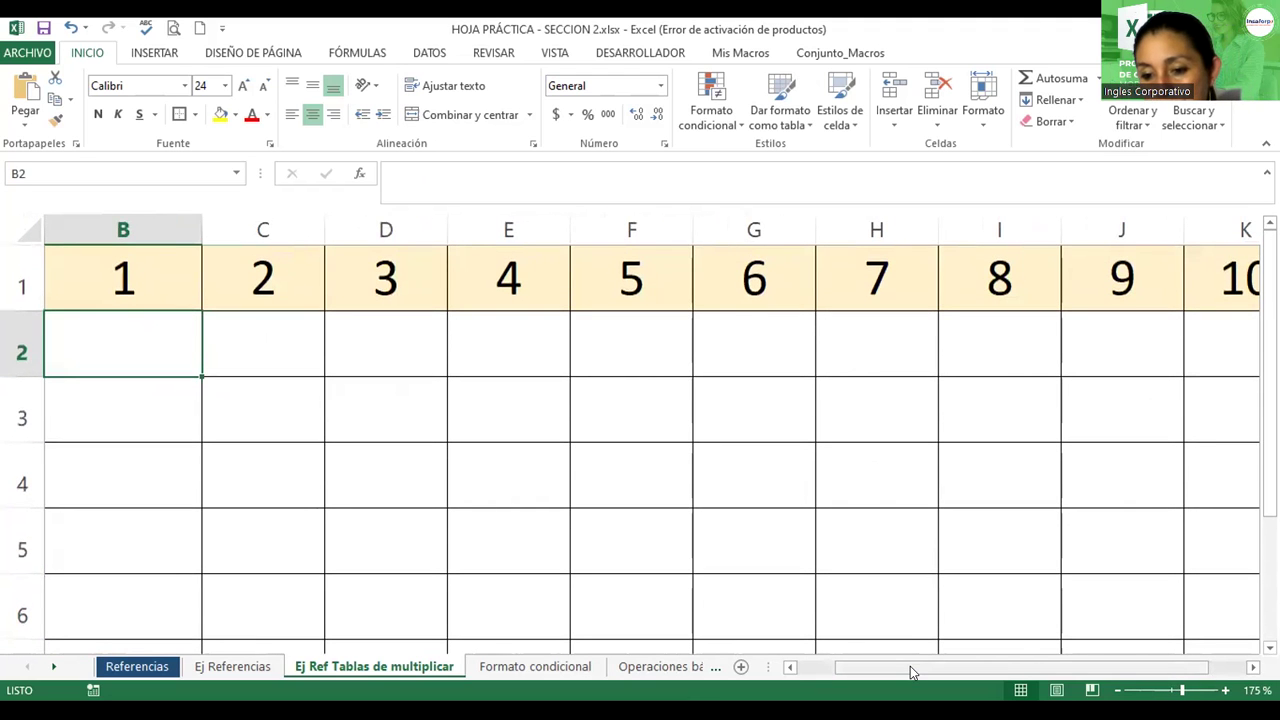
left_click(791, 667)
type("=")
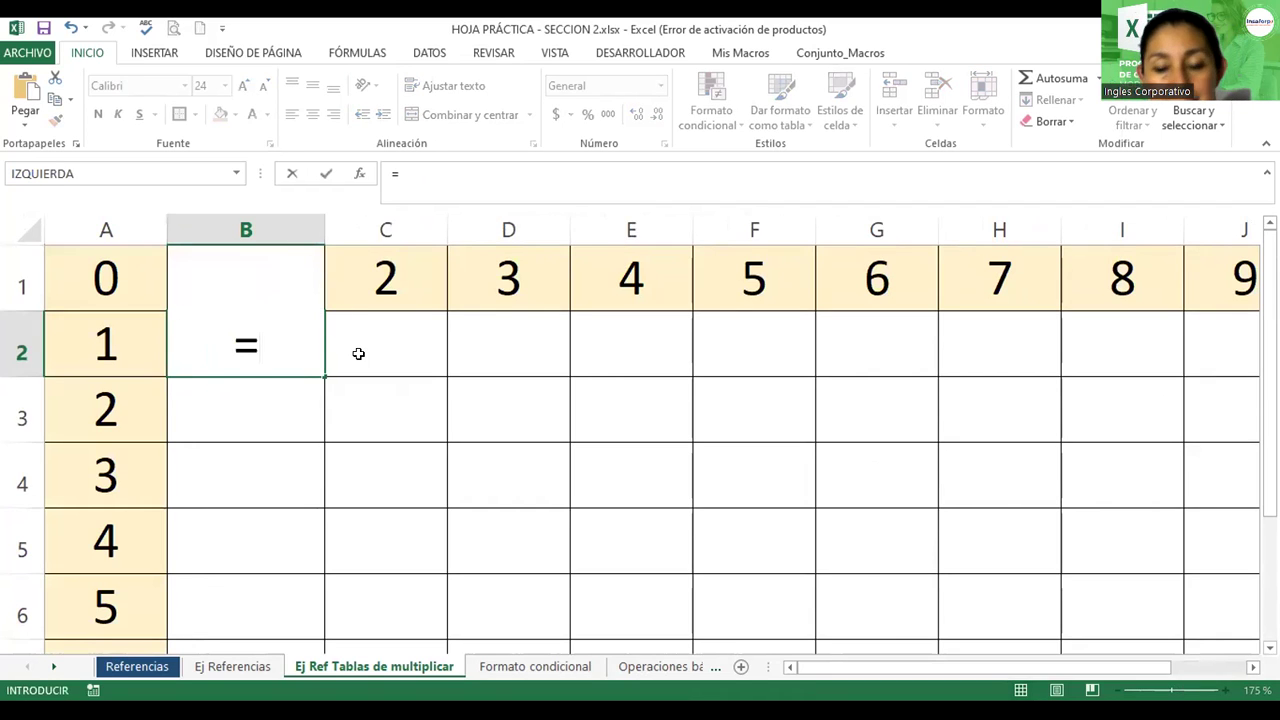
type("B1")
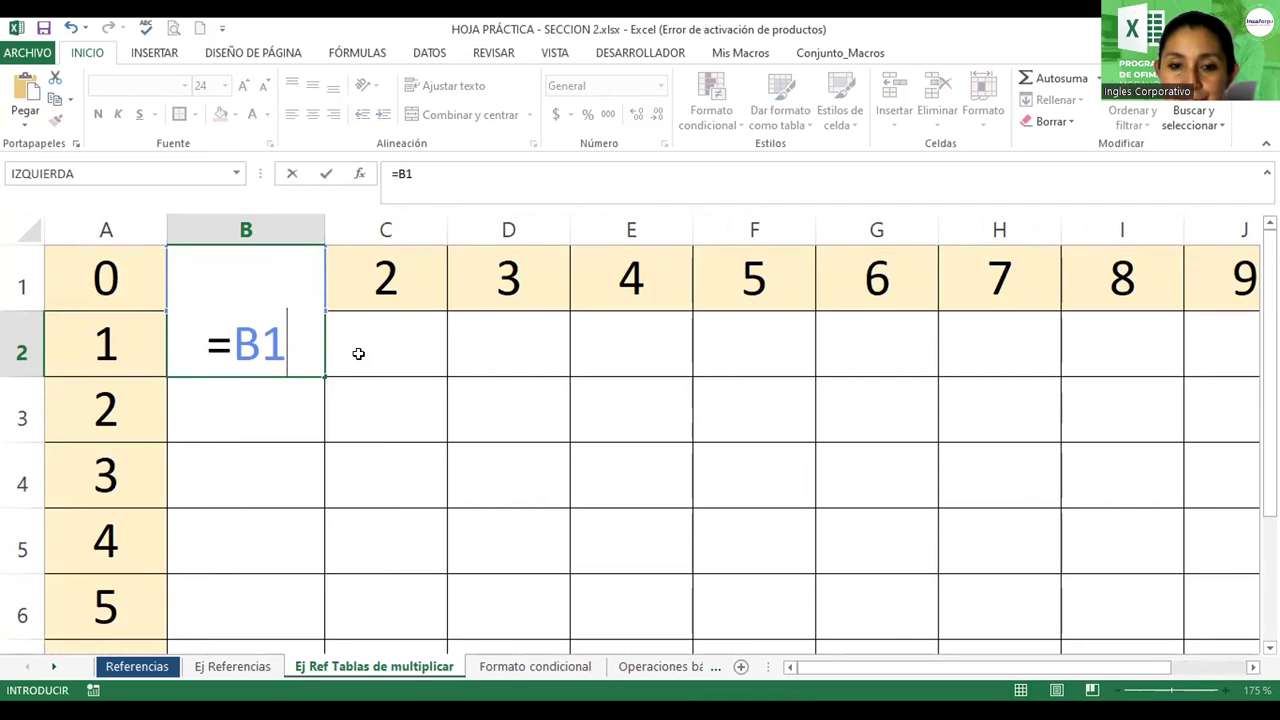
double_click(241, 362)
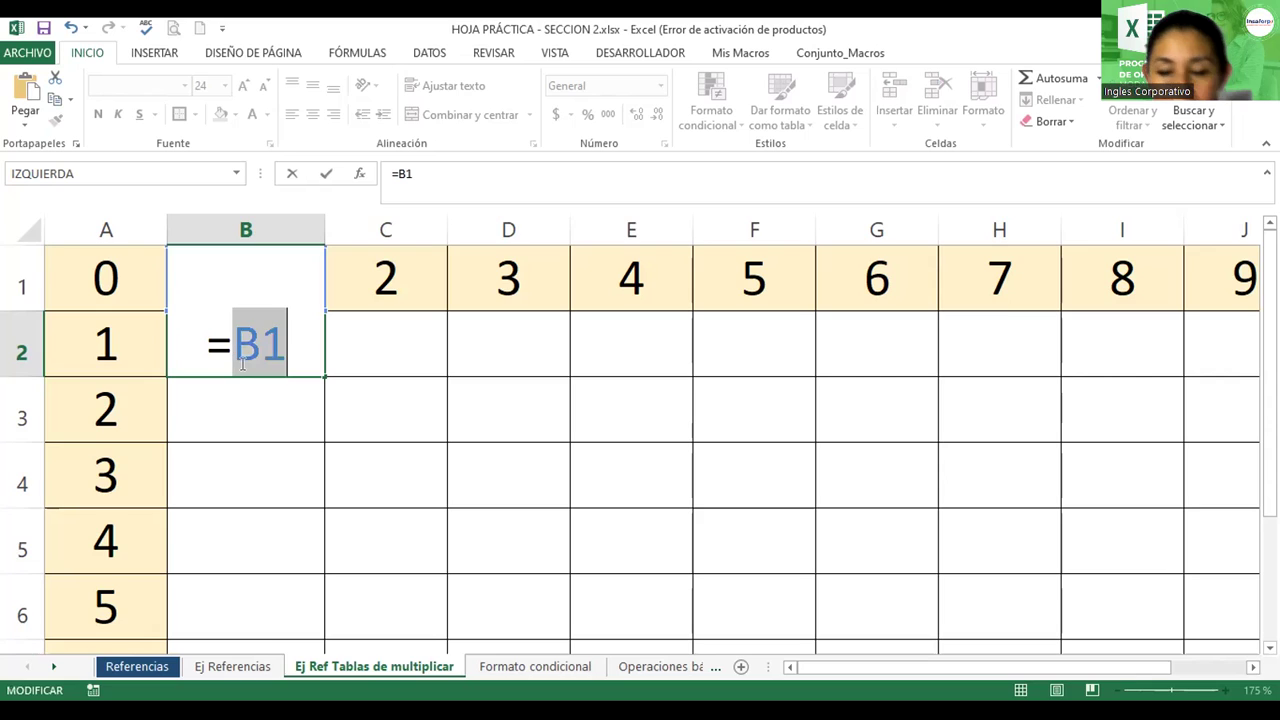
left_click(236, 346)
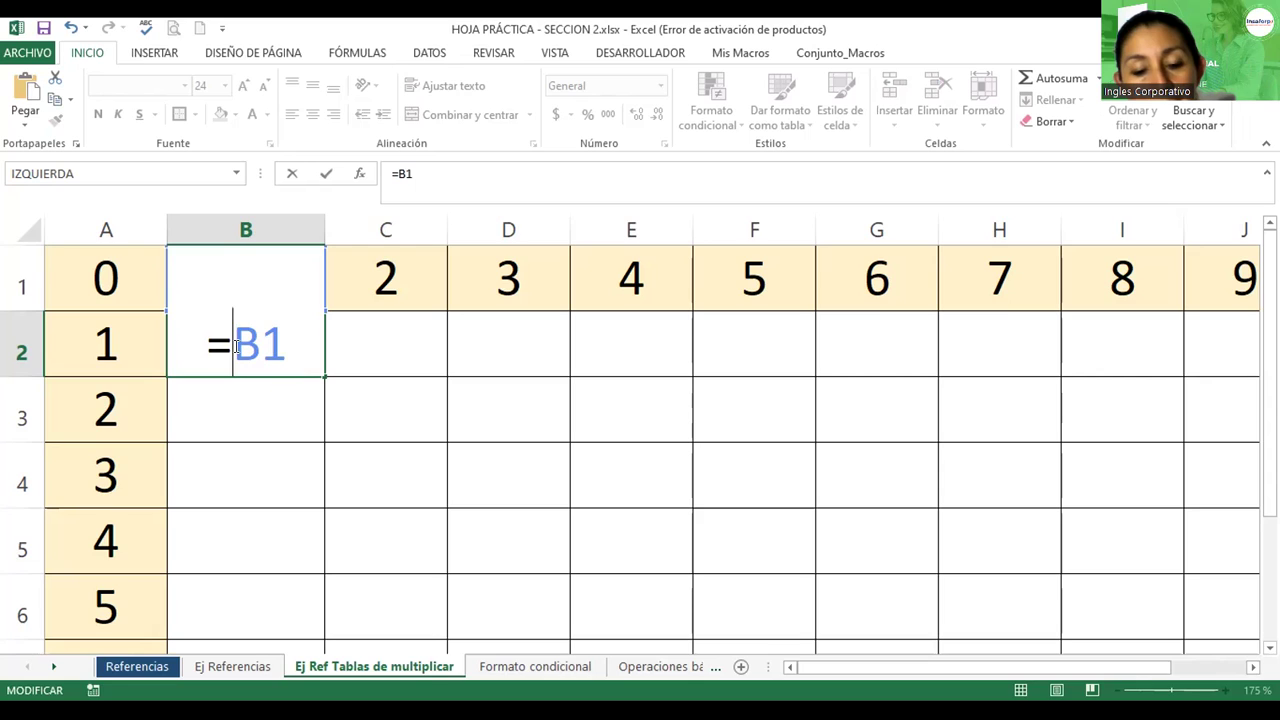
type("$B1")
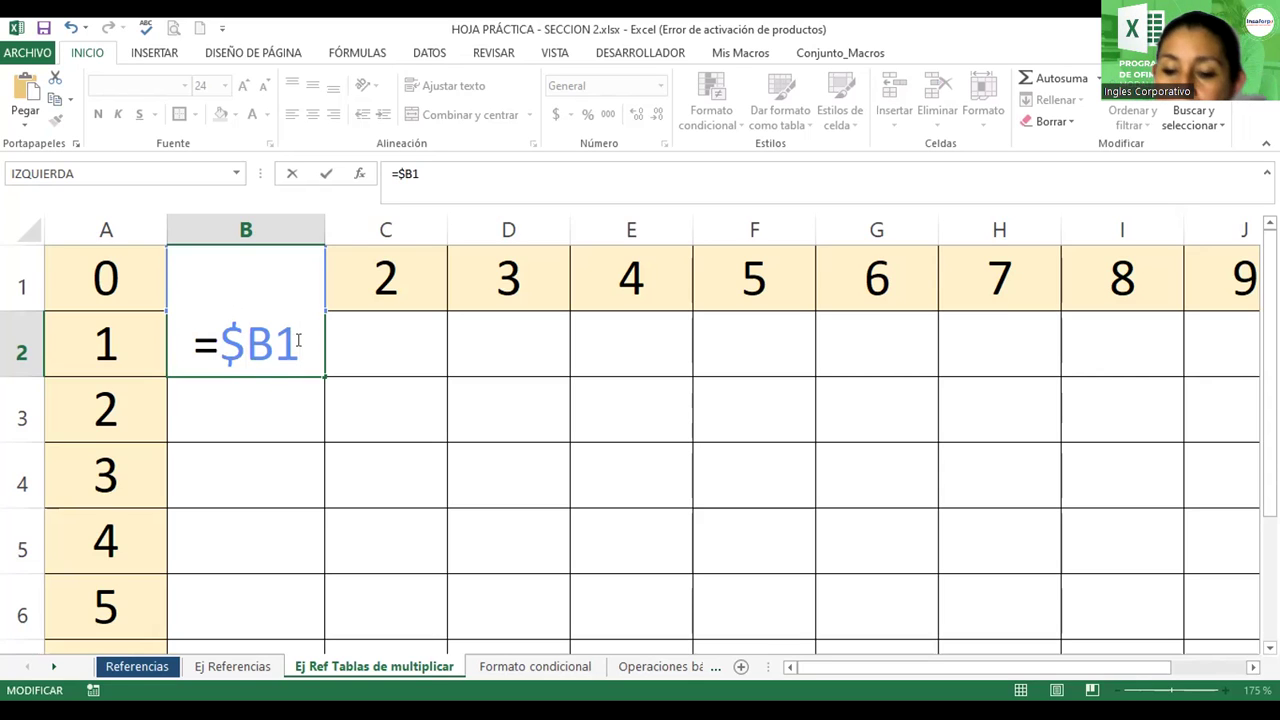
type("*")
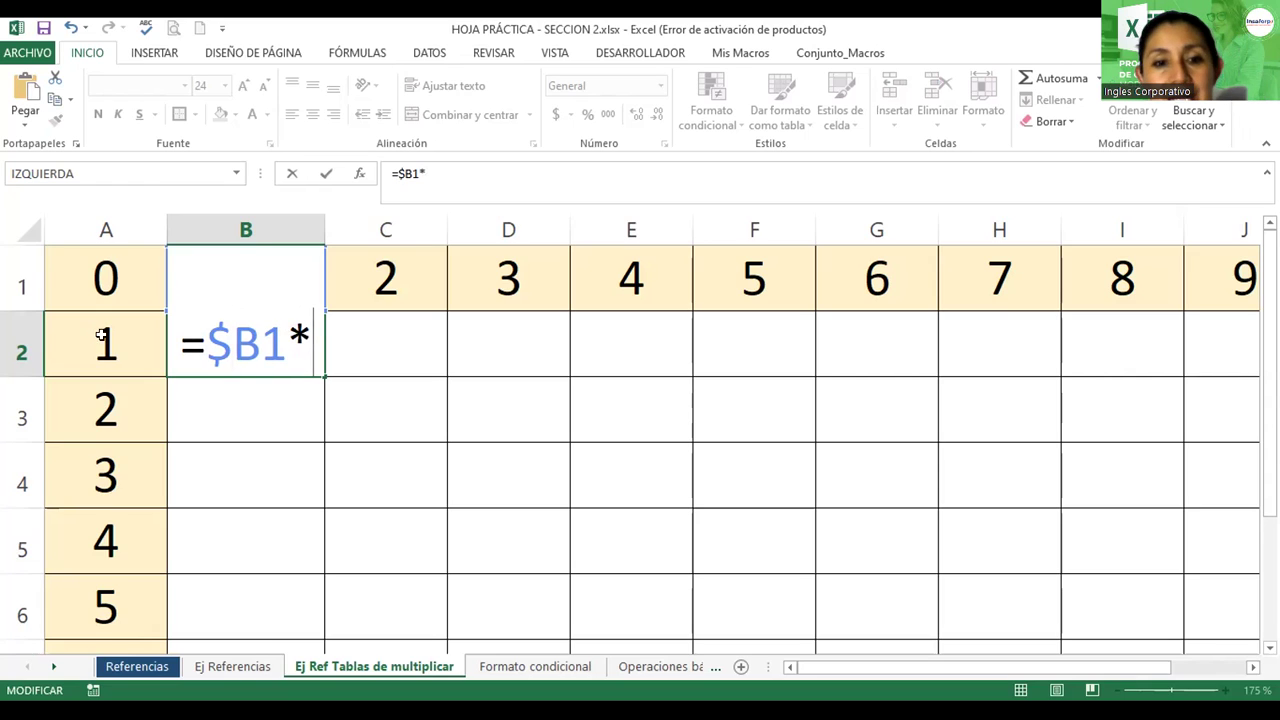
left_click(99, 345)
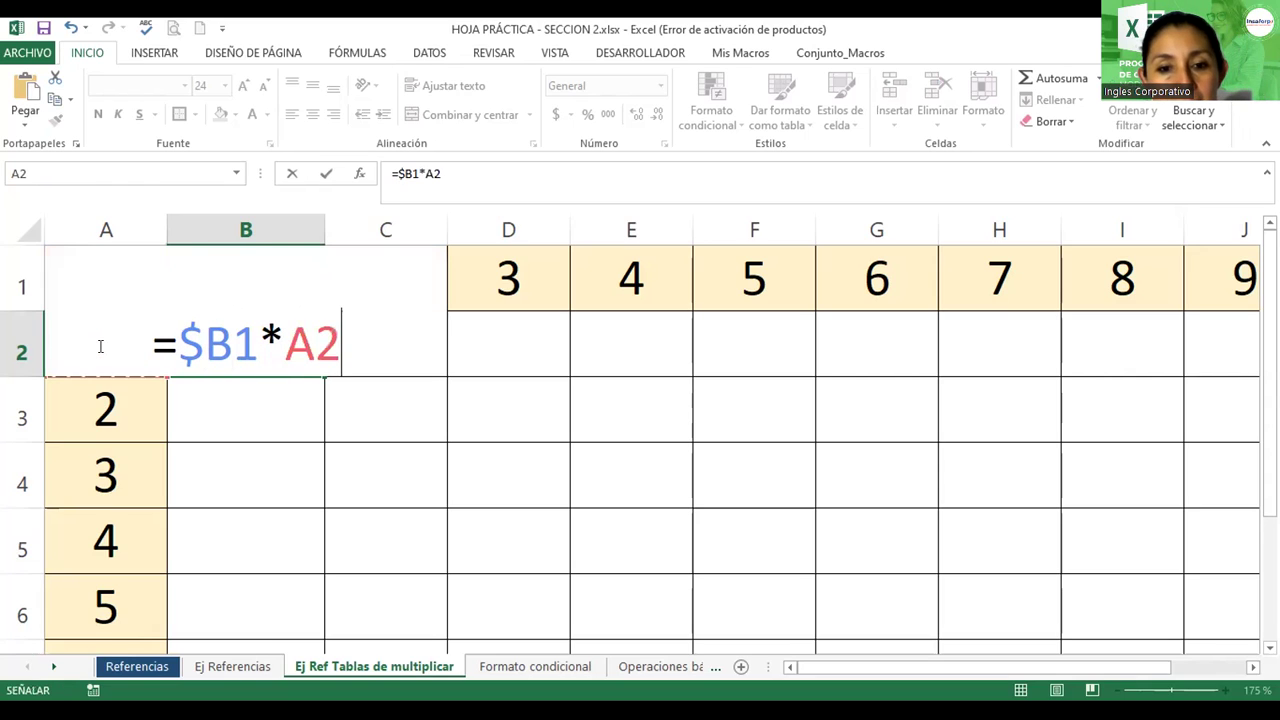
- Insert a $ before the 2 so the formula reads =$B1*A$2
left_click(313, 342)
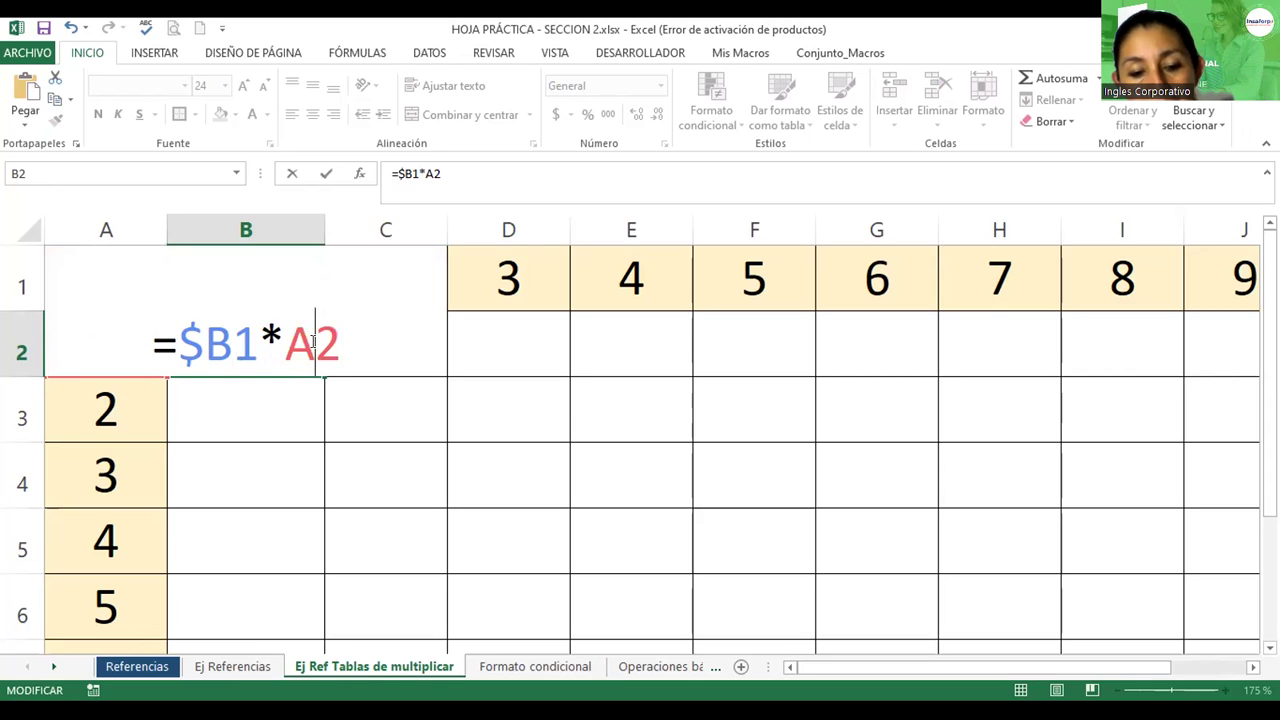
type("*")
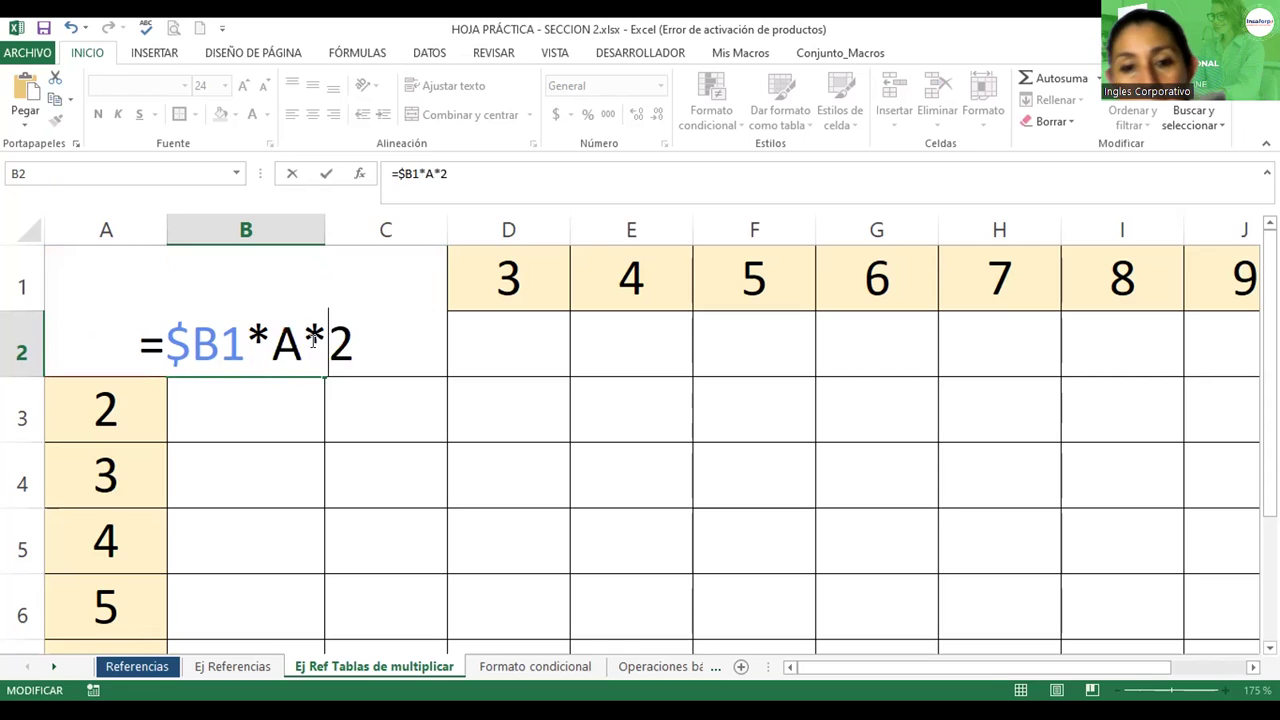
key("BackSpace")
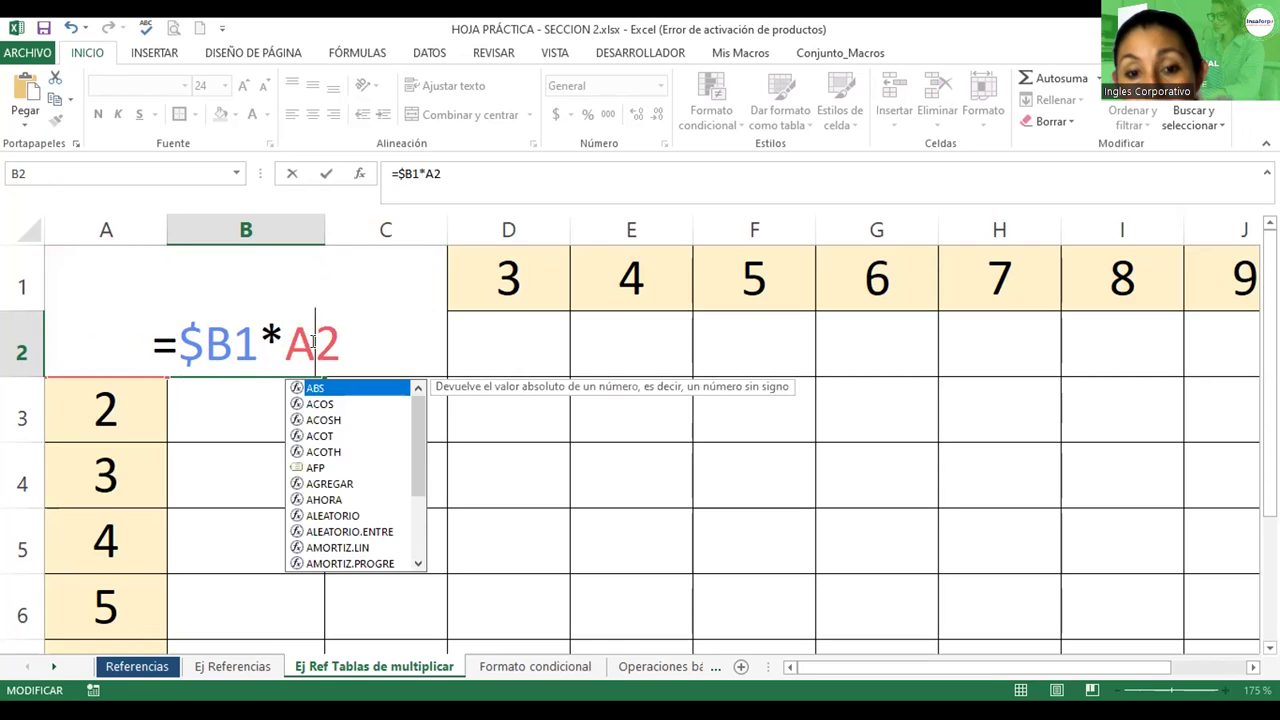
type("$")
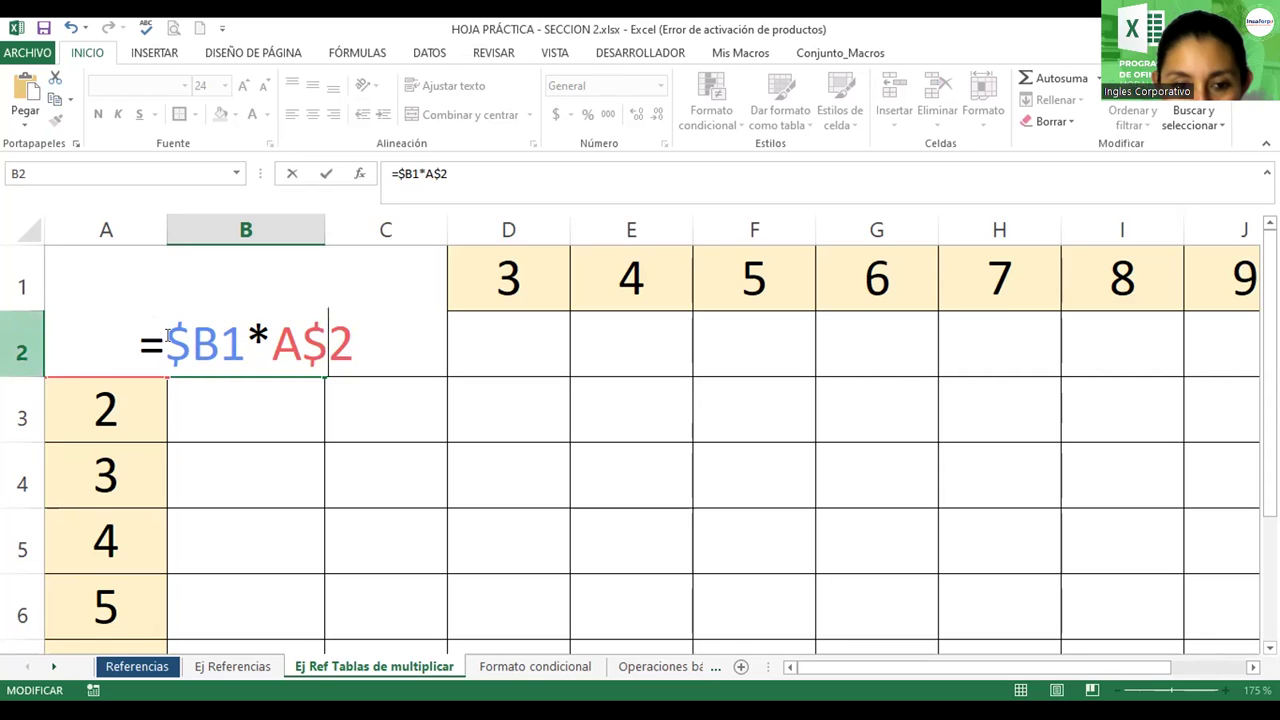
left_click_drag(167, 336, 185, 333)
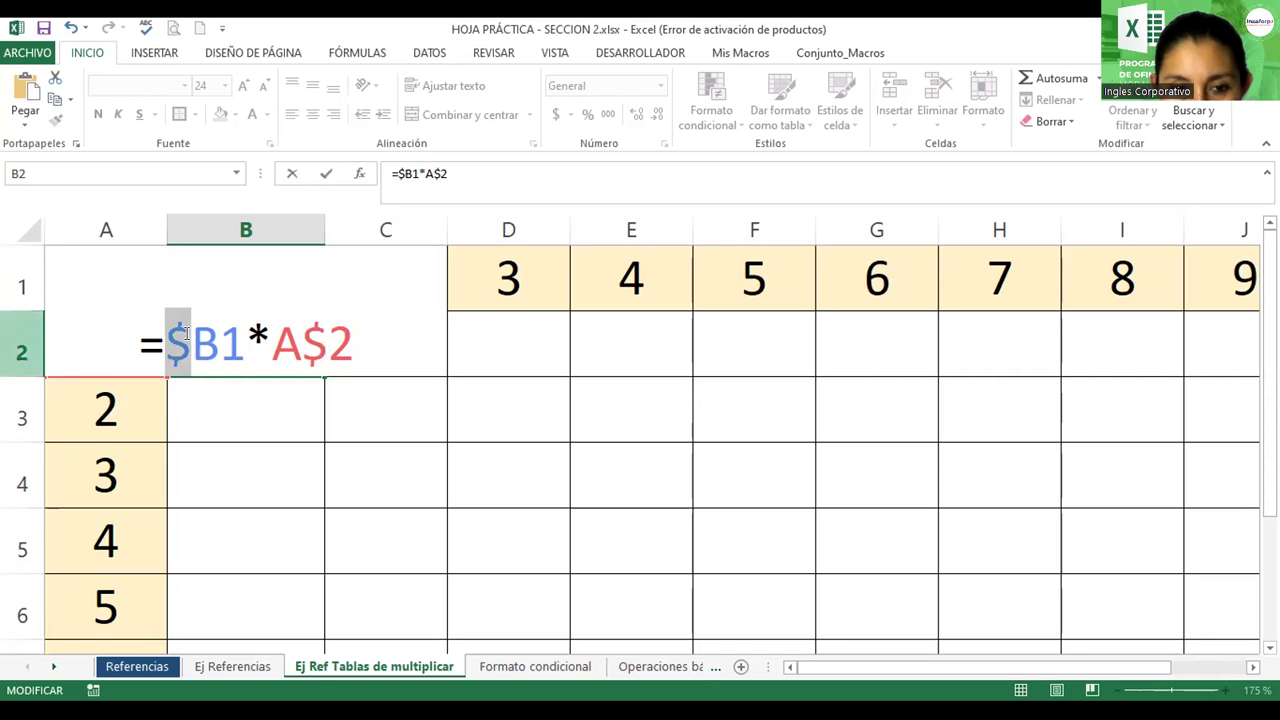
left_click(304, 343)
double_click(306, 343)
left_click(330, 344)
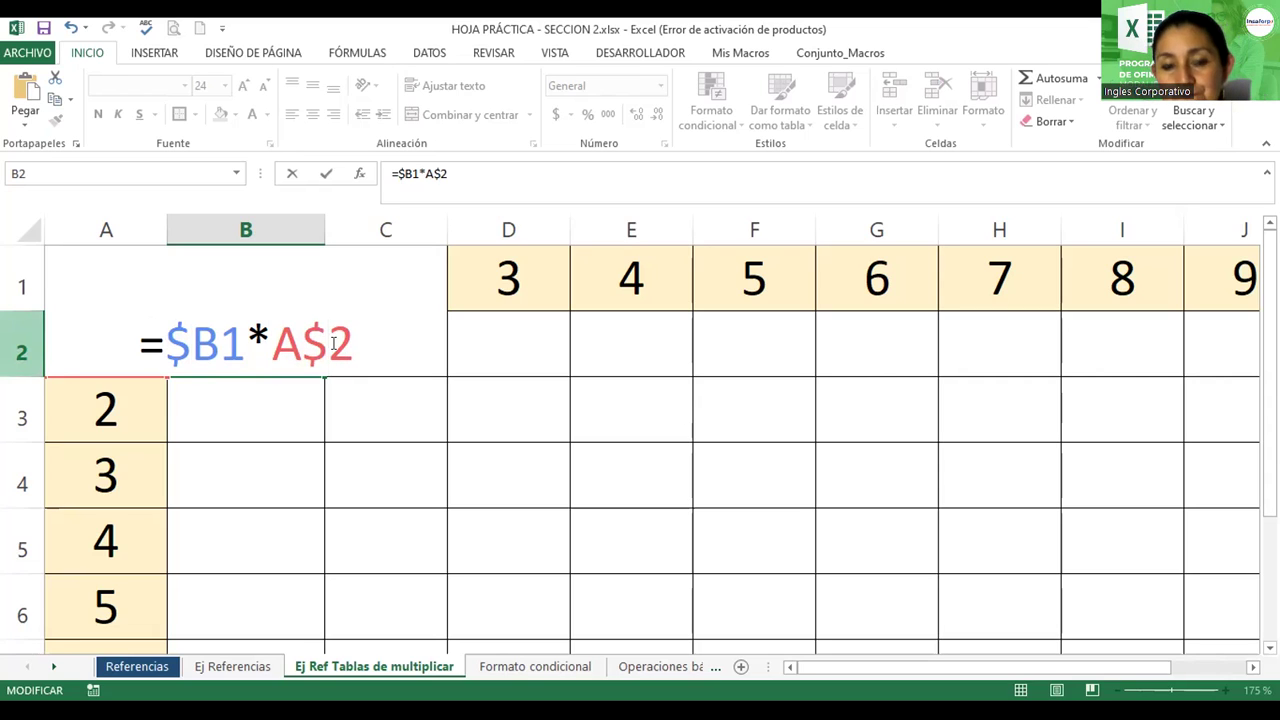
- Commit =$B1*A$2 in B2 and test copying it down to B4
key("Return")
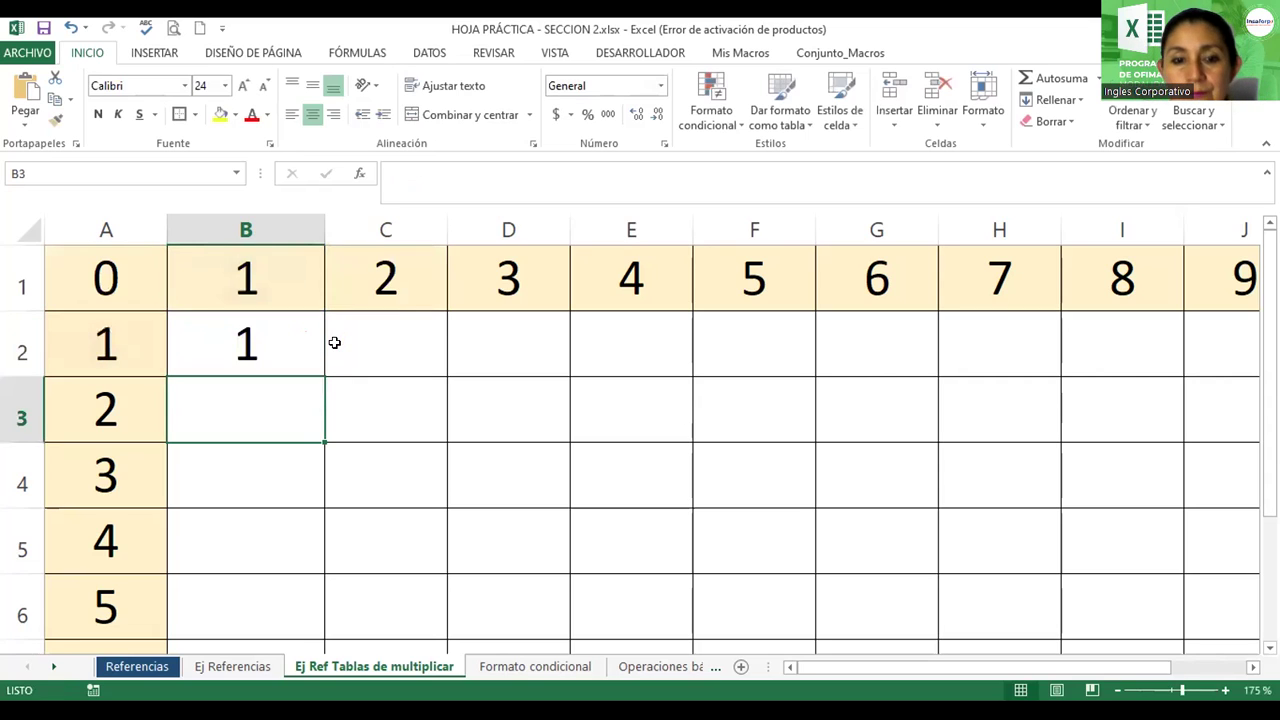
left_click(312, 335)
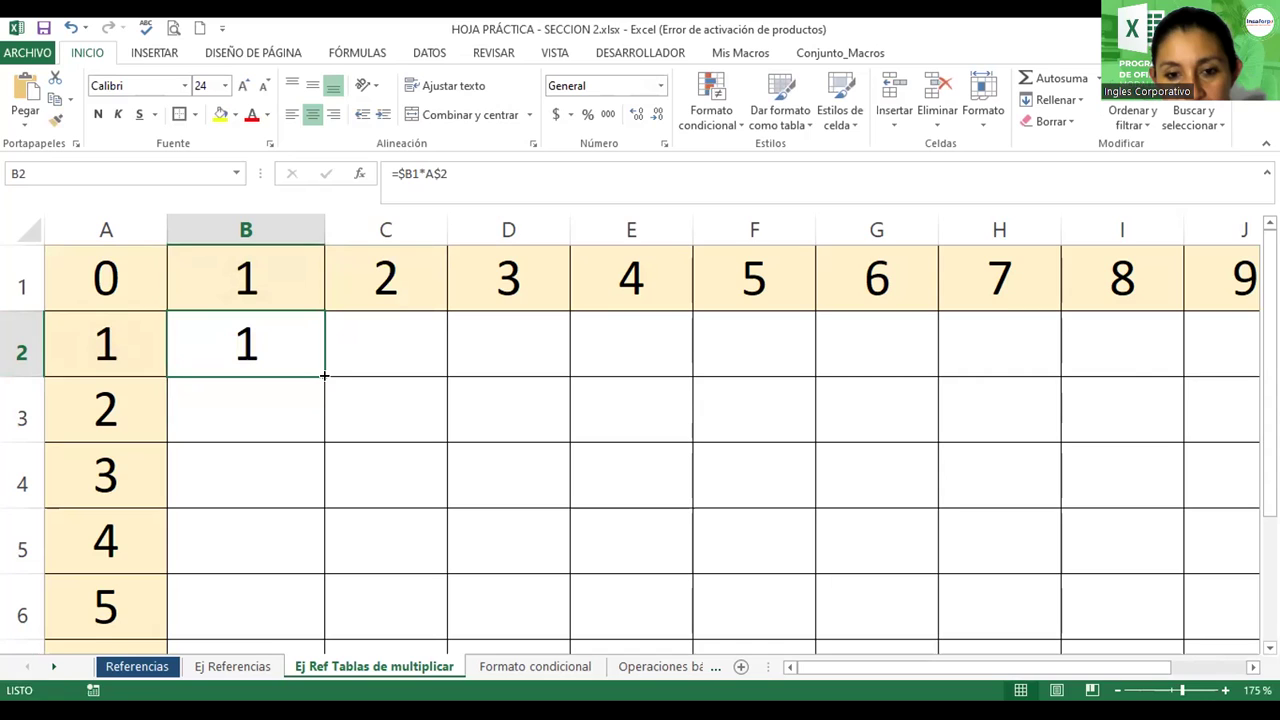
left_click_drag(324, 376, 326, 496)
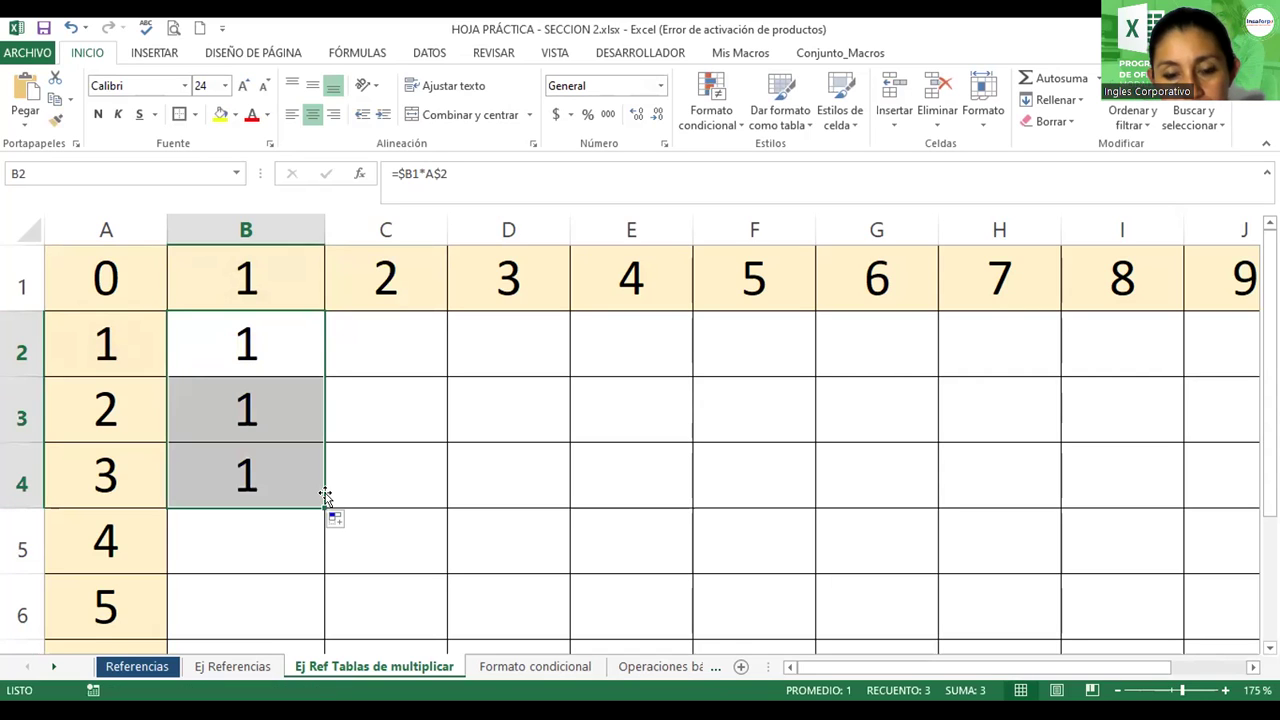
left_click(253, 265)
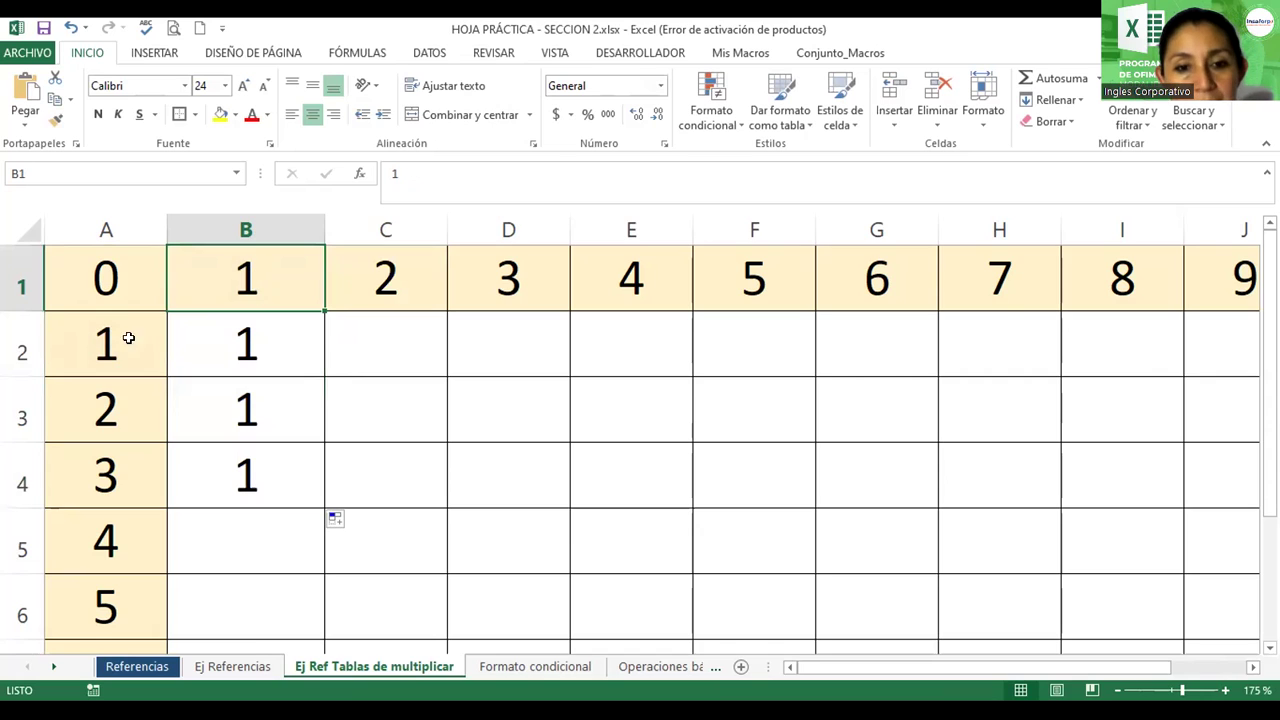
left_click(250, 345)
double_click(250, 345)
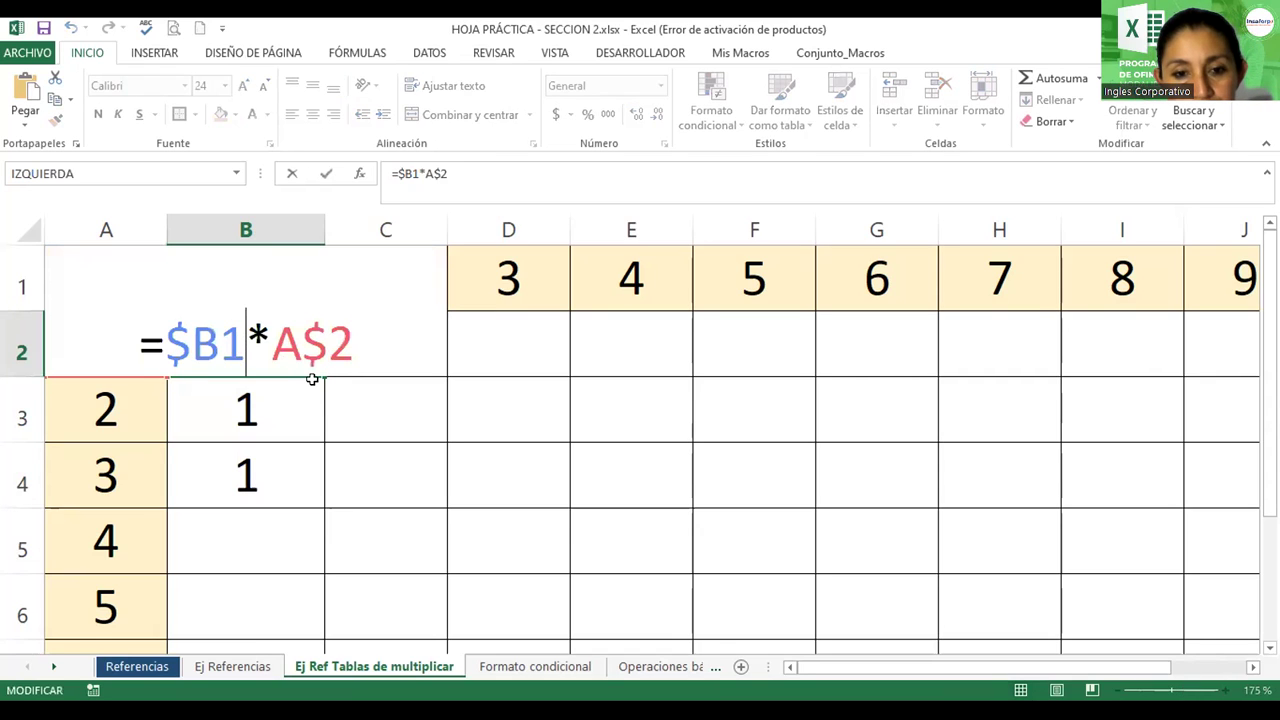
key("Escape")
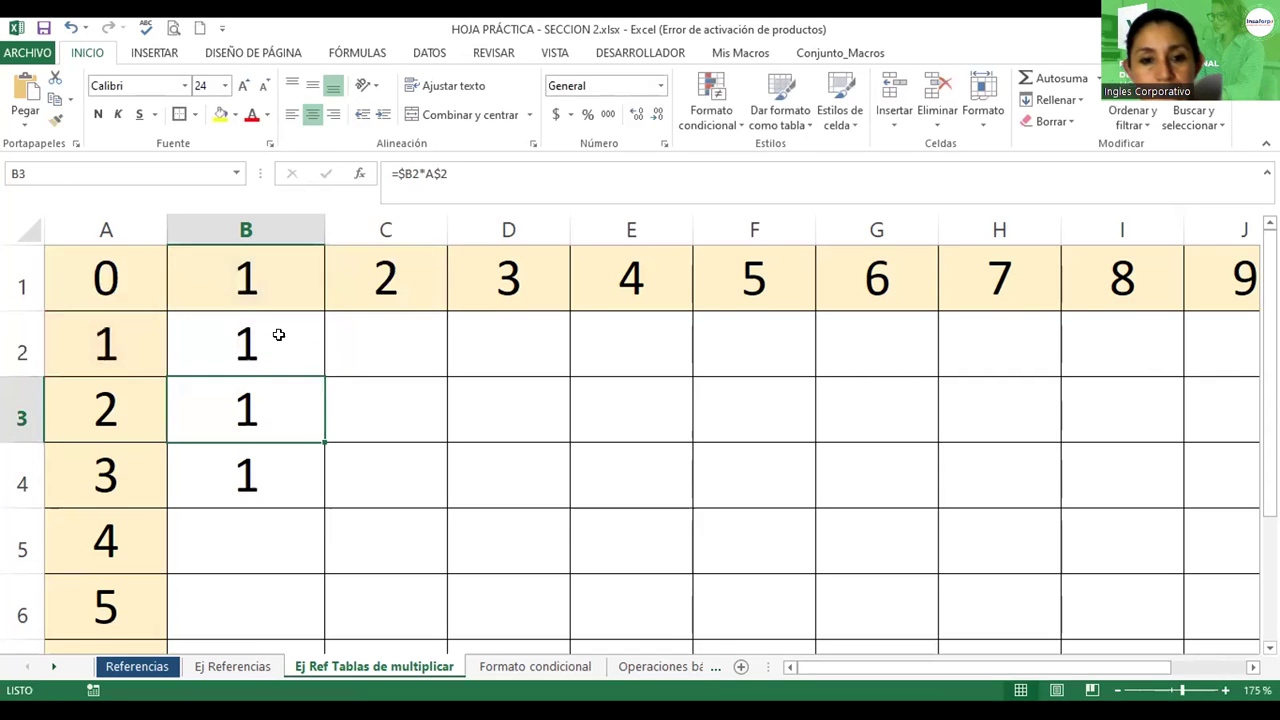
- Test copying B2 across to D2, undo the copies, and reopen B2's formula
left_click_drag(323, 375, 530, 377)
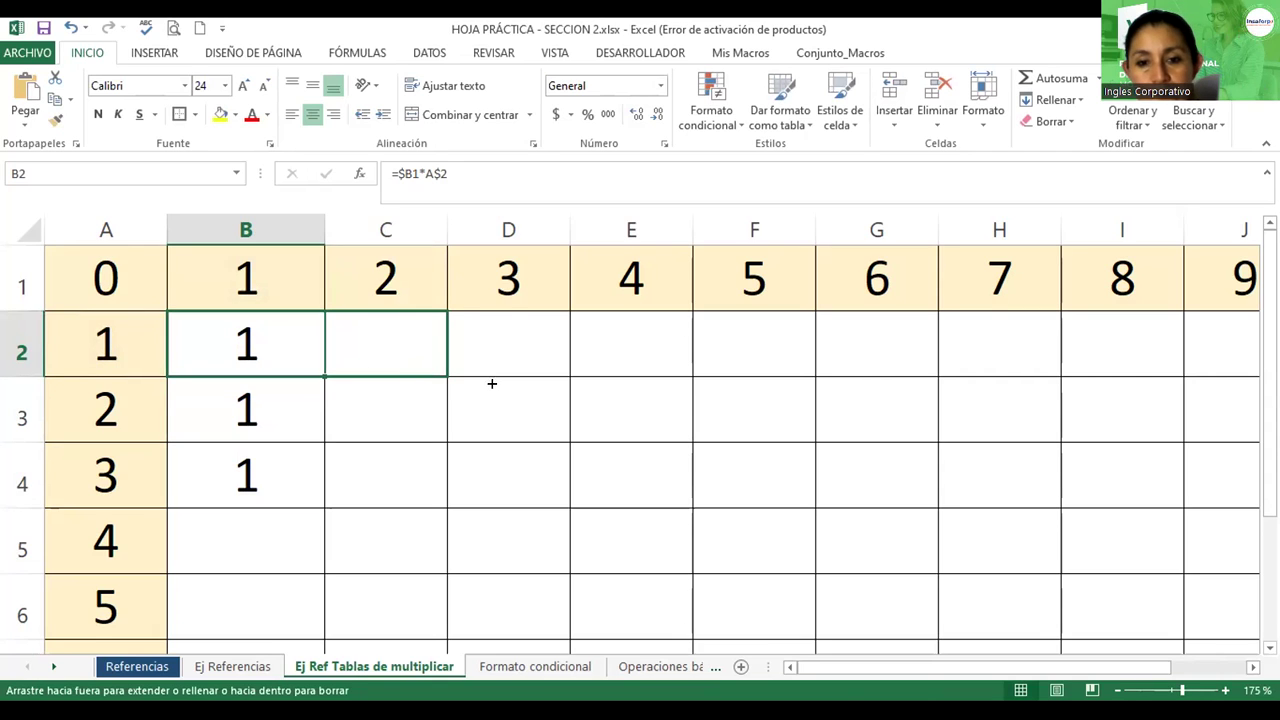
left_click(237, 333)
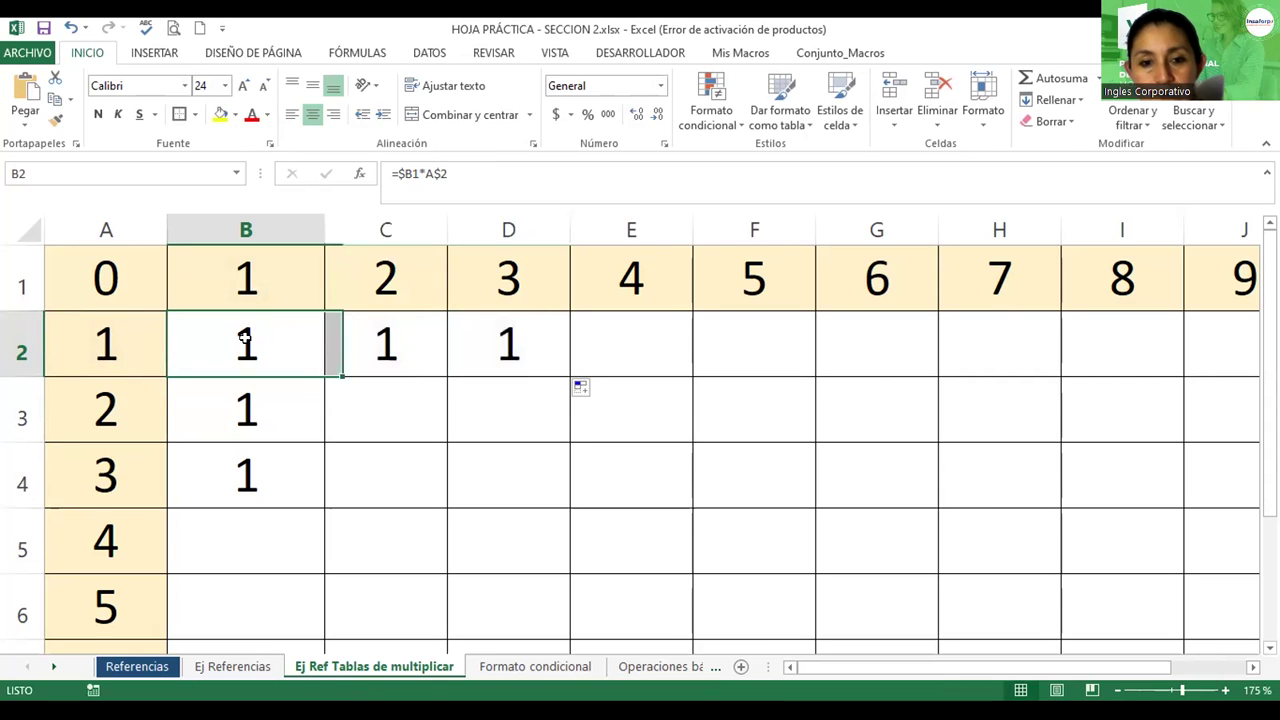
left_click(380, 342)
left_click(491, 344, "shift")
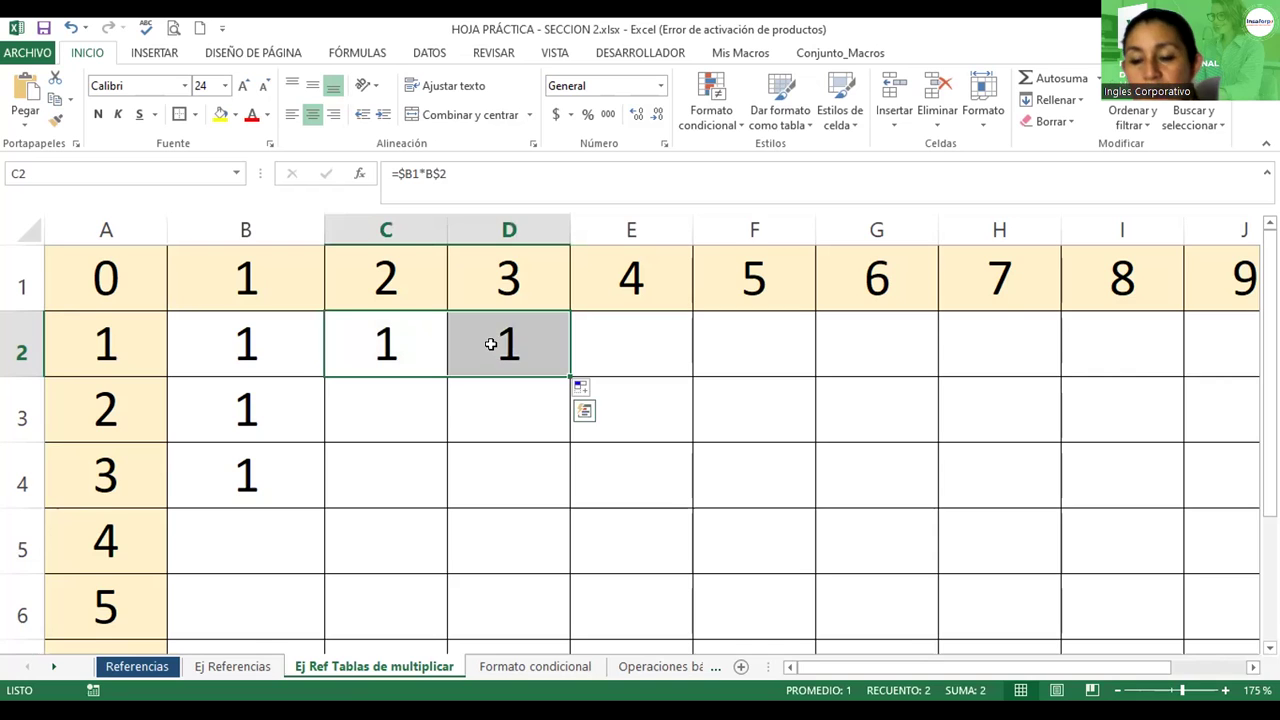
key("ctrl+z")
key("ctrl+z")
key("ctrl+z")
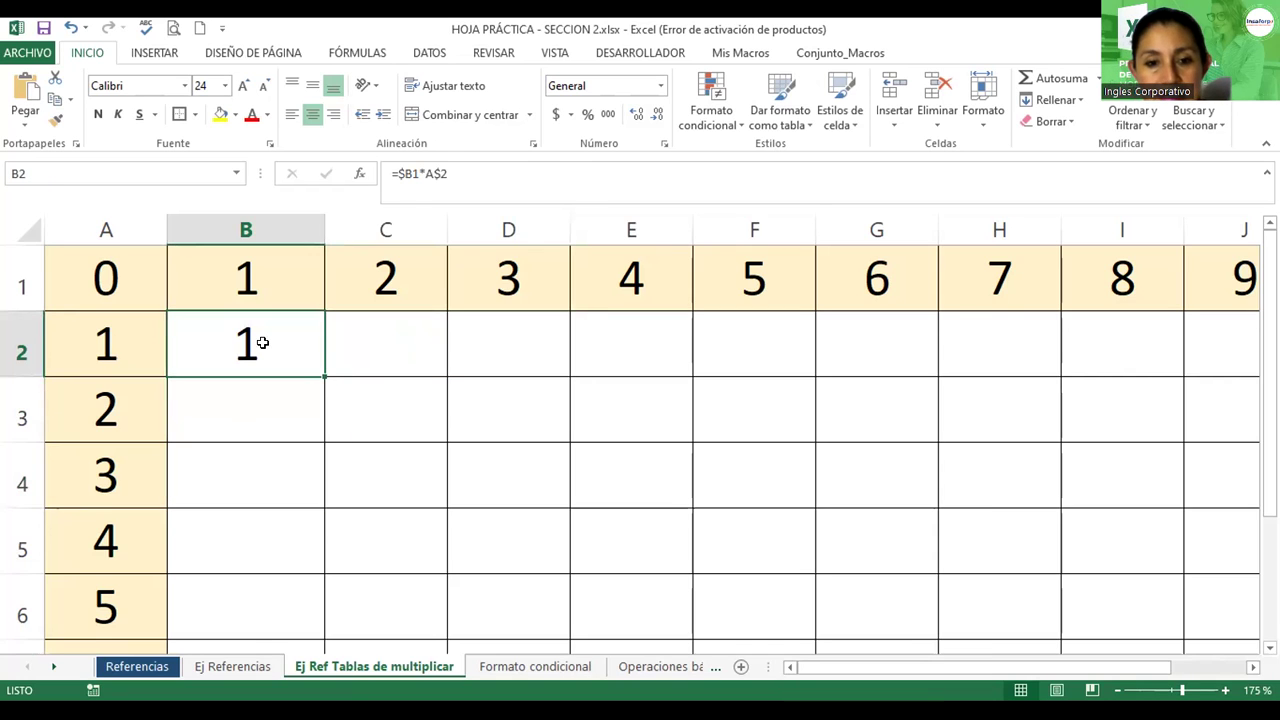
double_click(262, 343)
key("Left")
key("Left")
key("Left")
- Move the dollar signs so B2 holds =B$1*$A2, showing 1
key("BackSpace")
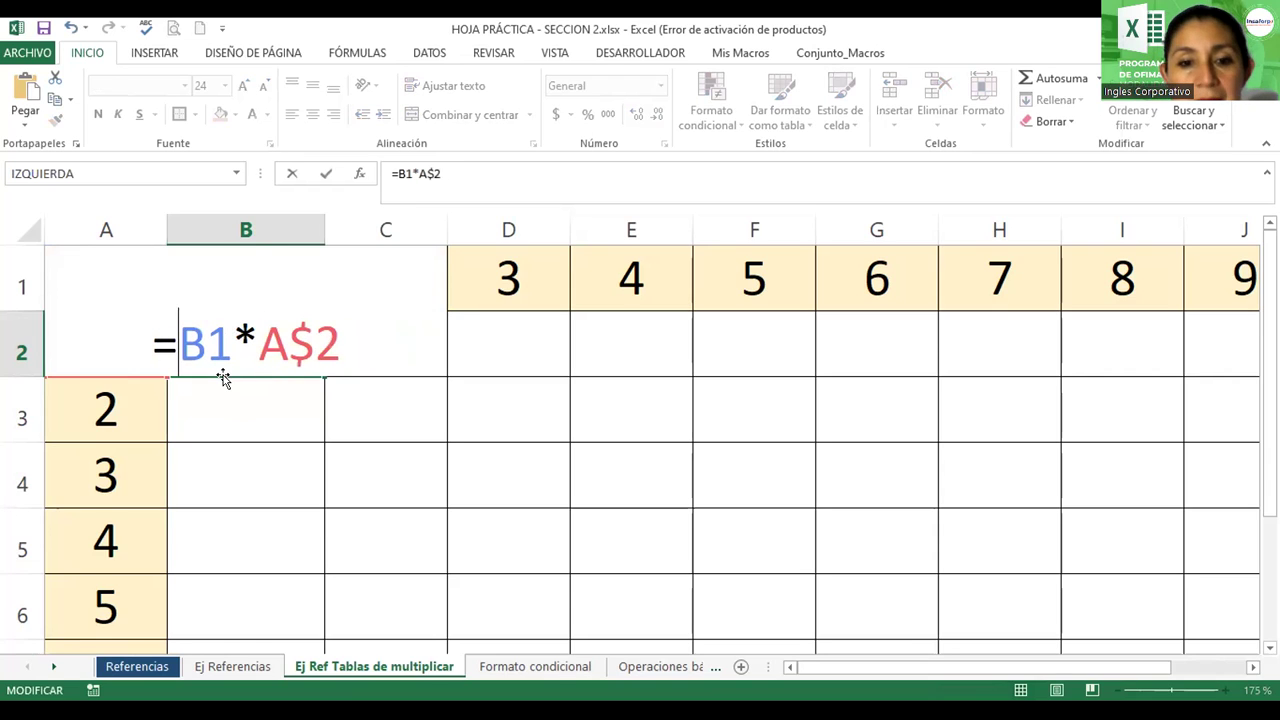
left_click(210, 343)
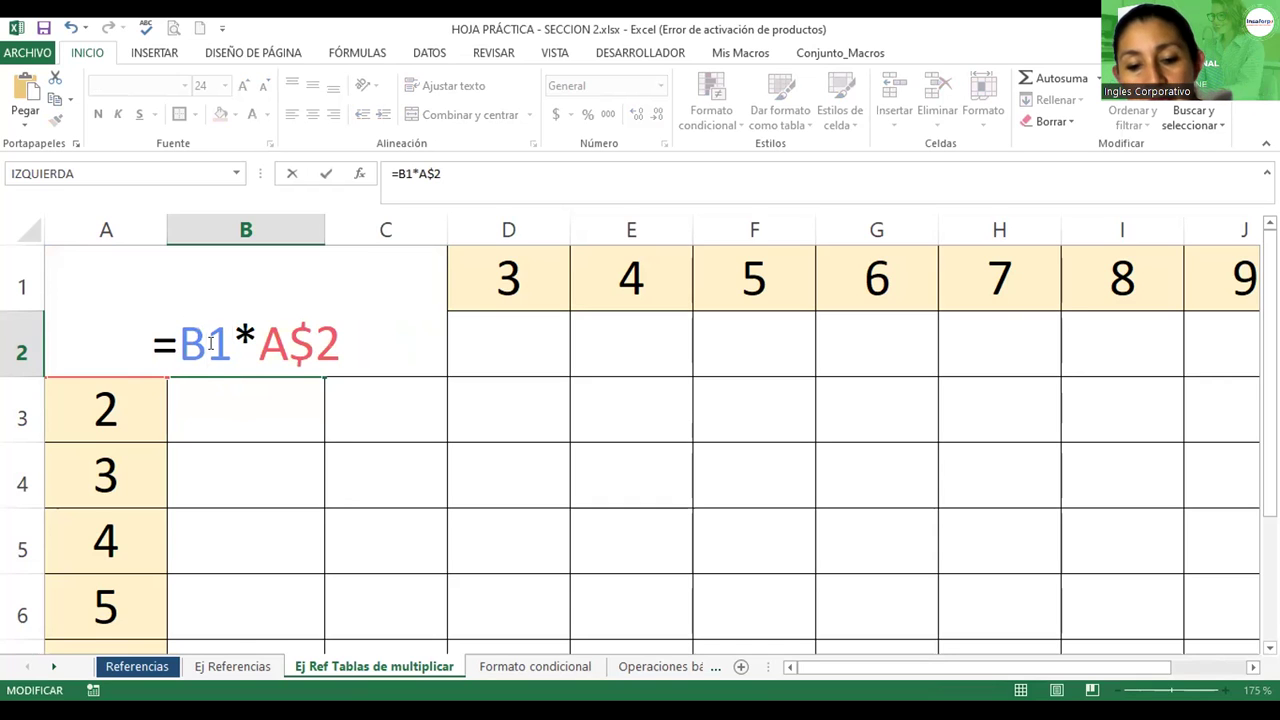
type("&")
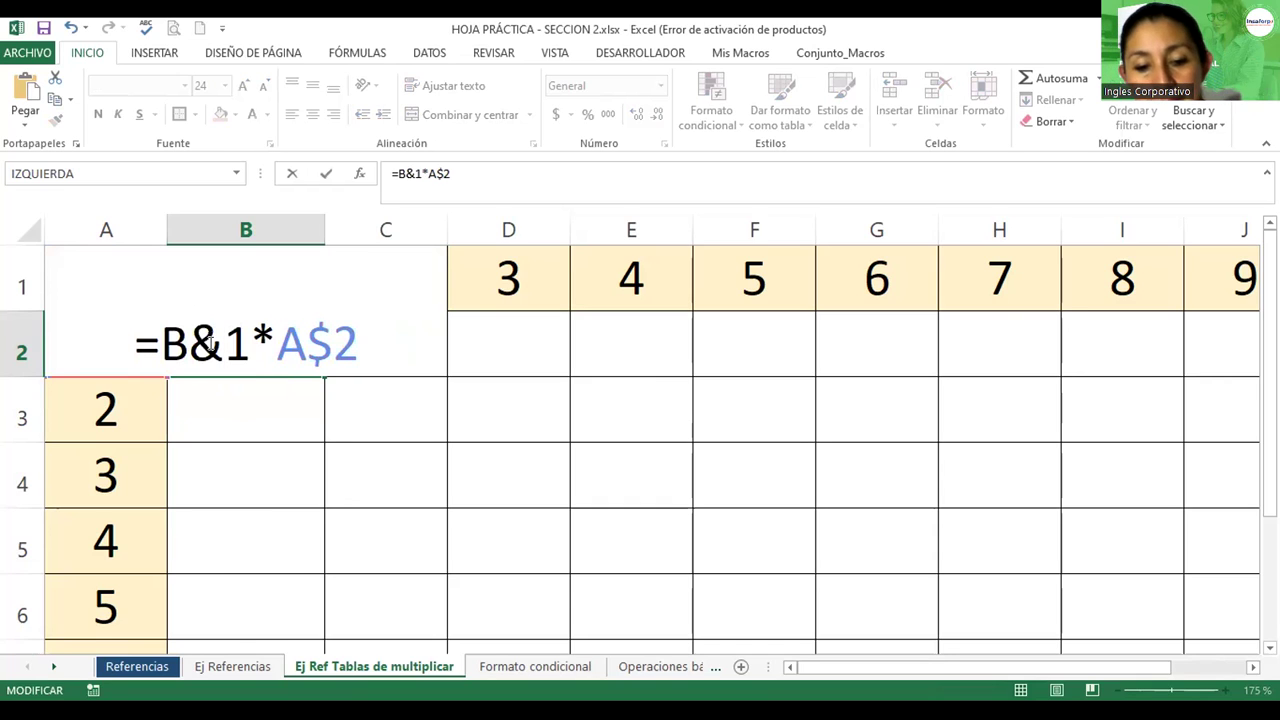
key("BackSpace")
type("$")
left_click(313, 348)
key("Delete")
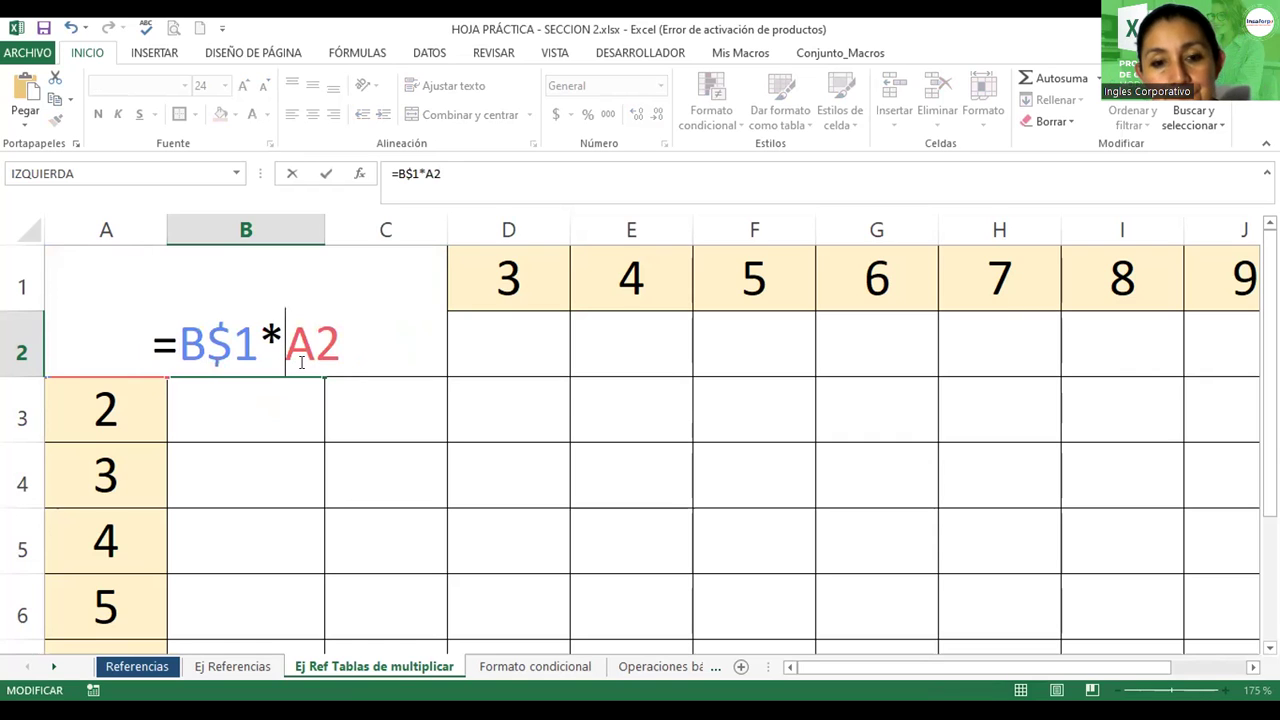
type("$")
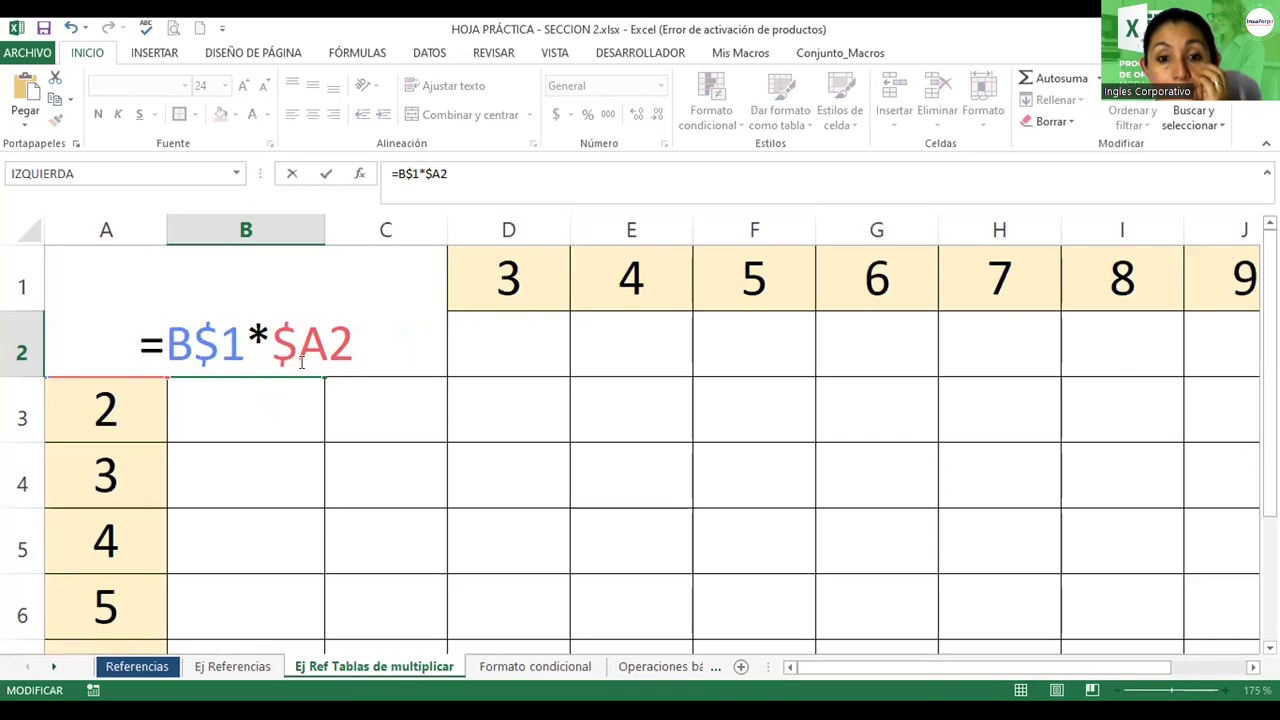
key("Return")
left_click(264, 331)
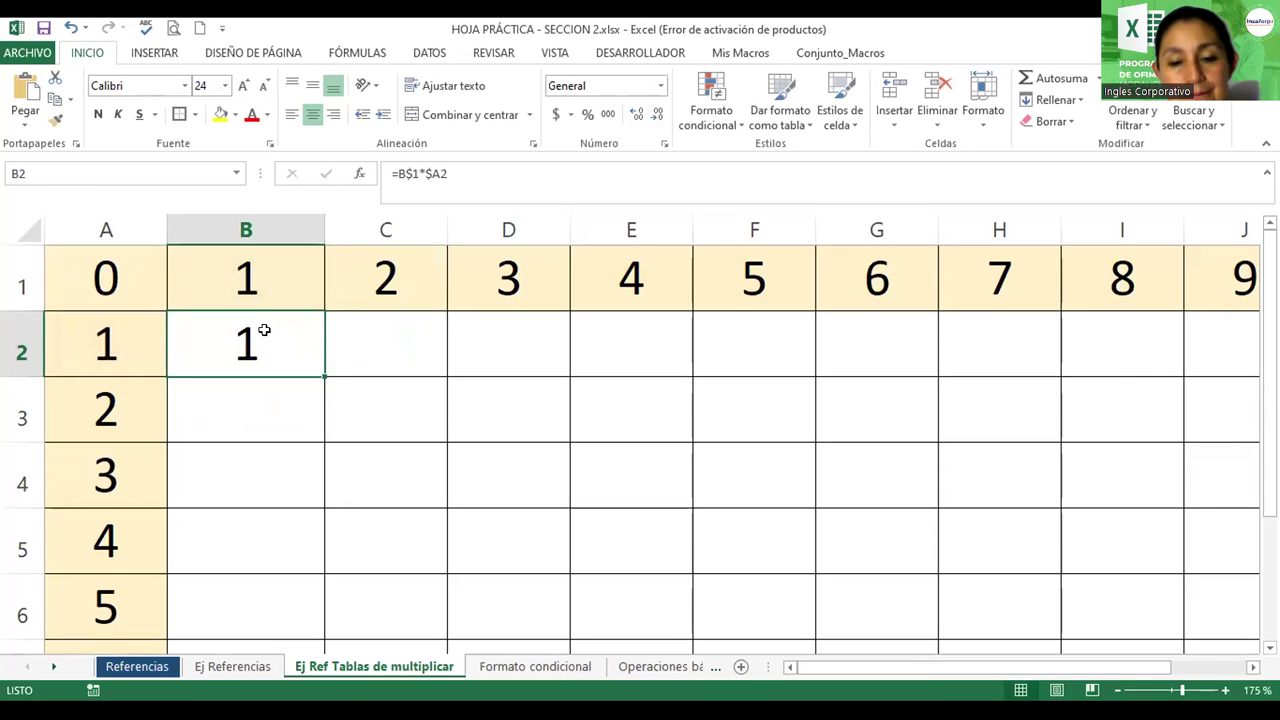
- Fill B2's =B$1*$A2 formula down through B9, giving 1 to 8
left_click_drag(322, 372, 312, 464)
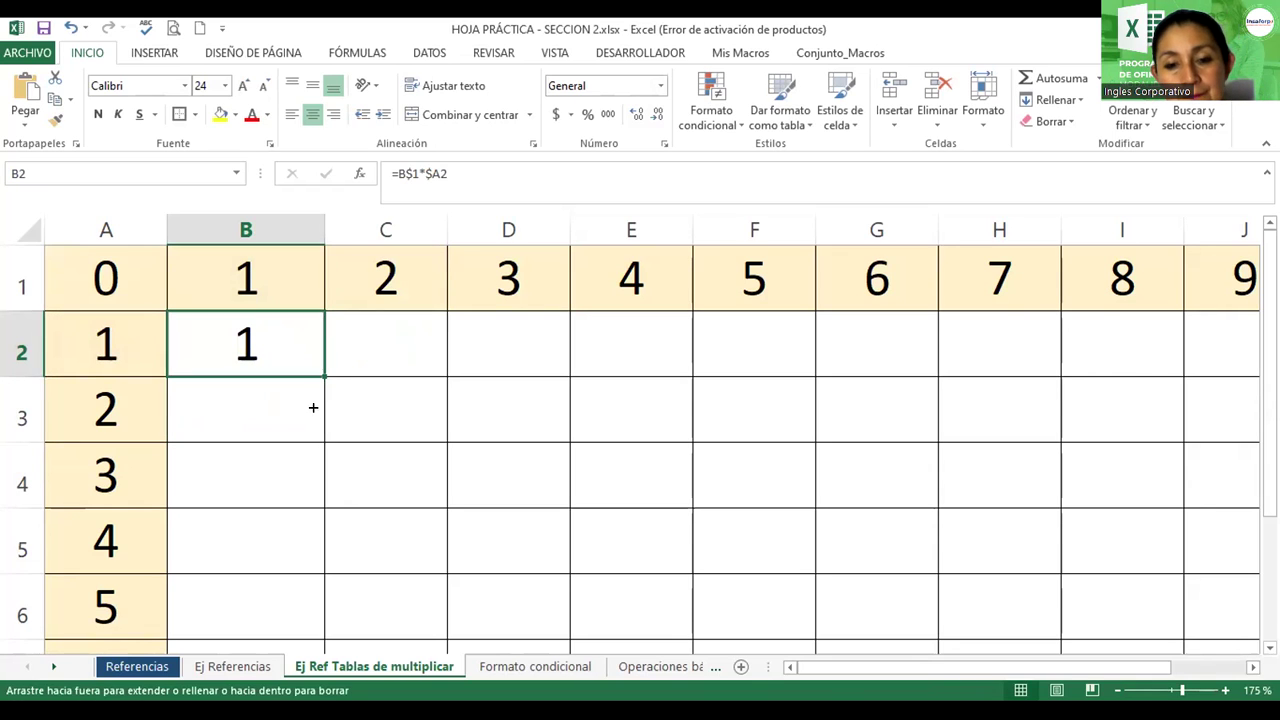
left_click(300, 357)
left_click_drag(321, 374, 322, 574)
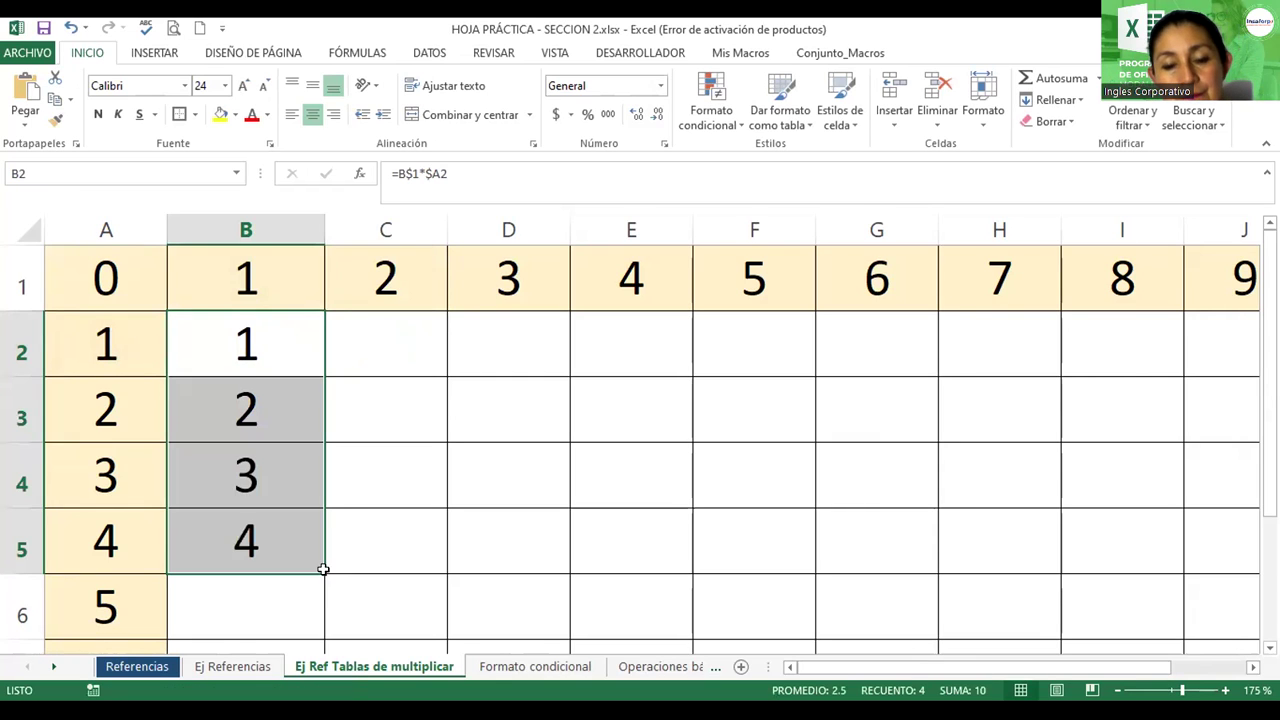
scroll(312, 393, "down", 1)
left_click_drag(324, 377, 324, 614)
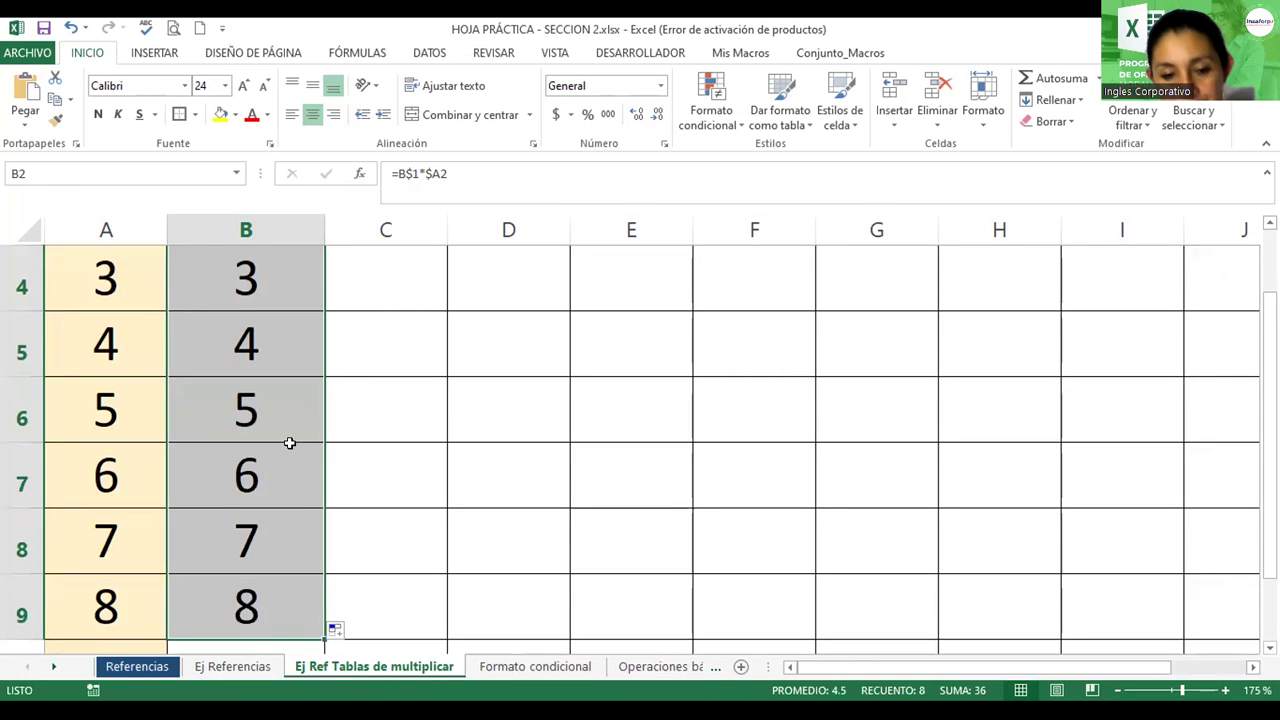
scroll(289, 443, "up", 1)
double_click(274, 340)
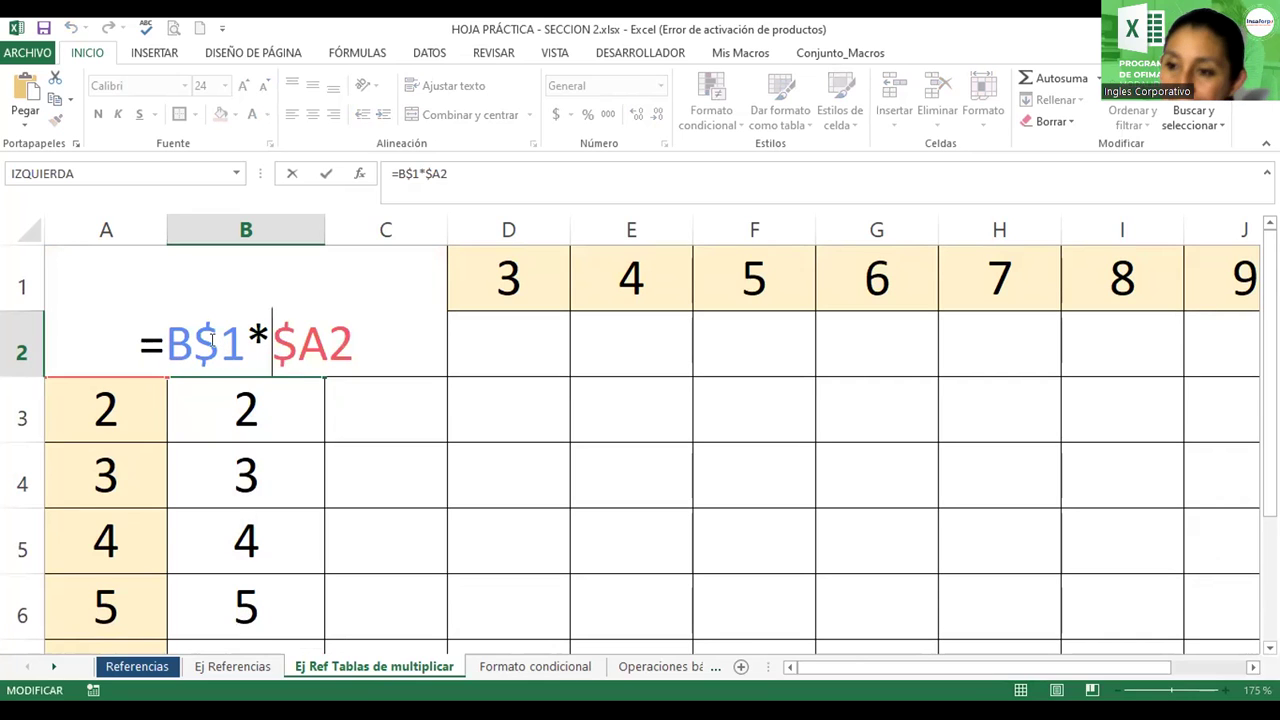
key("Return")
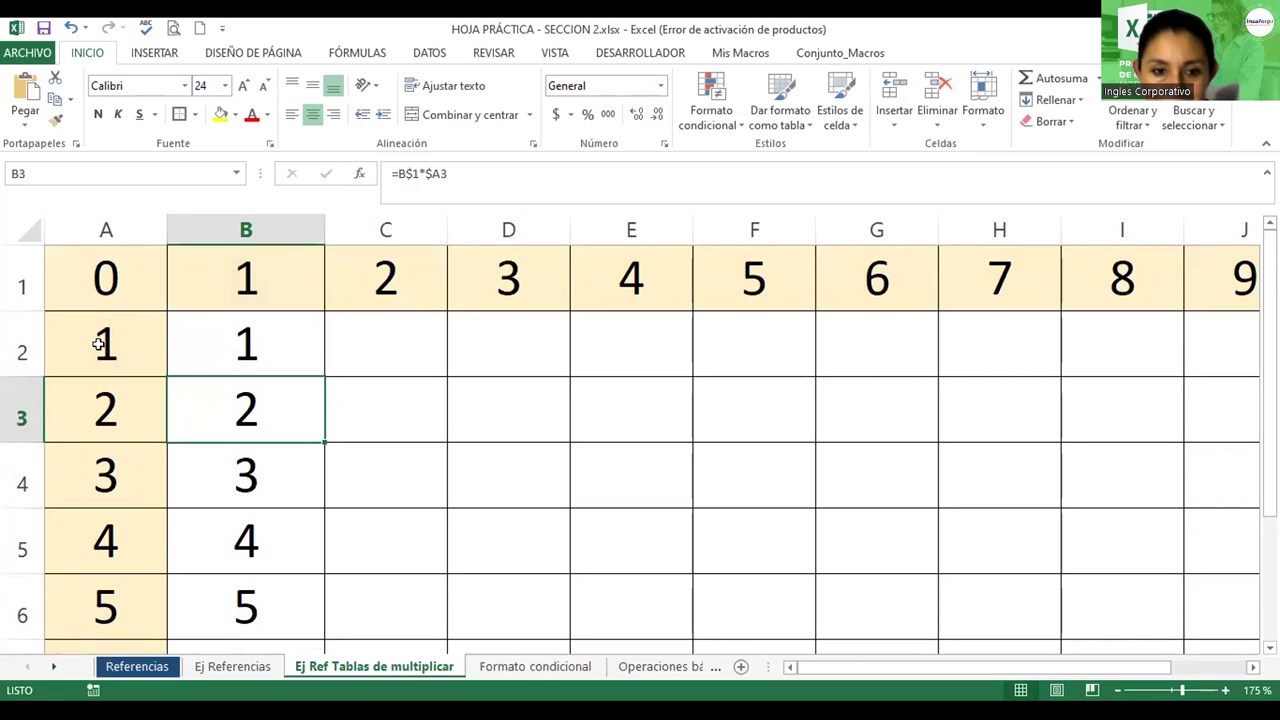
left_click(104, 343)
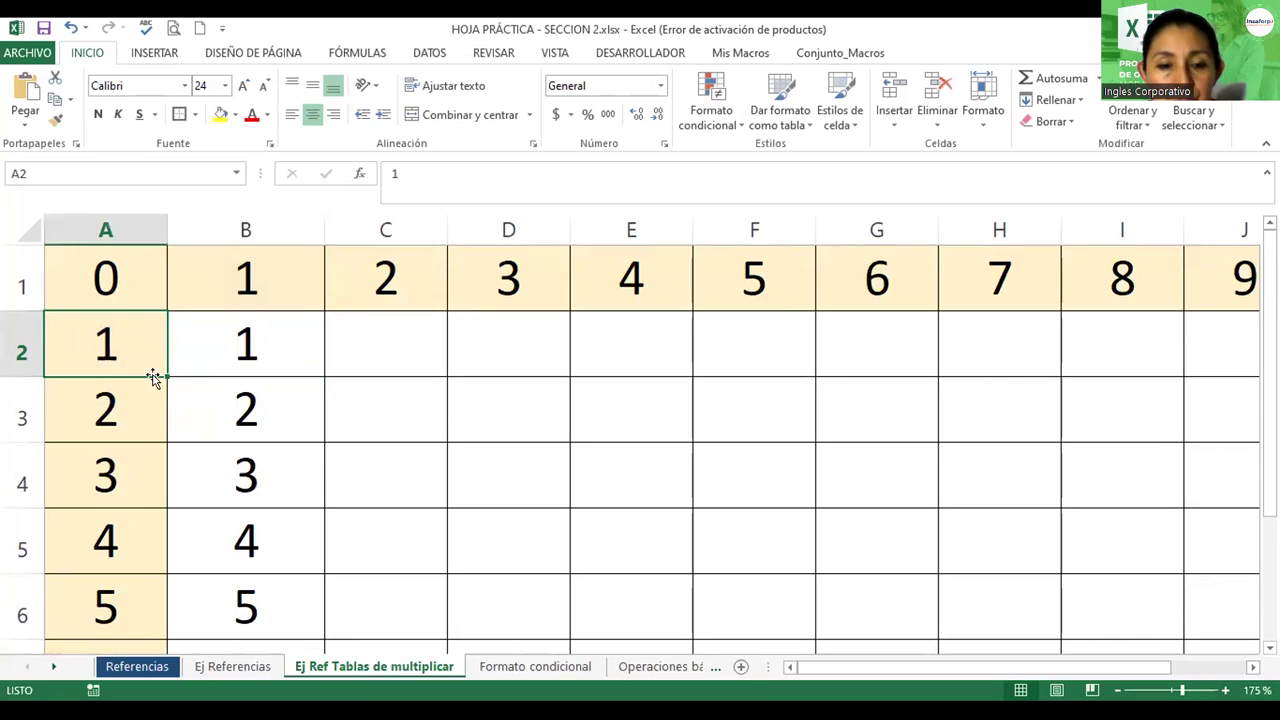
double_click(235, 343)
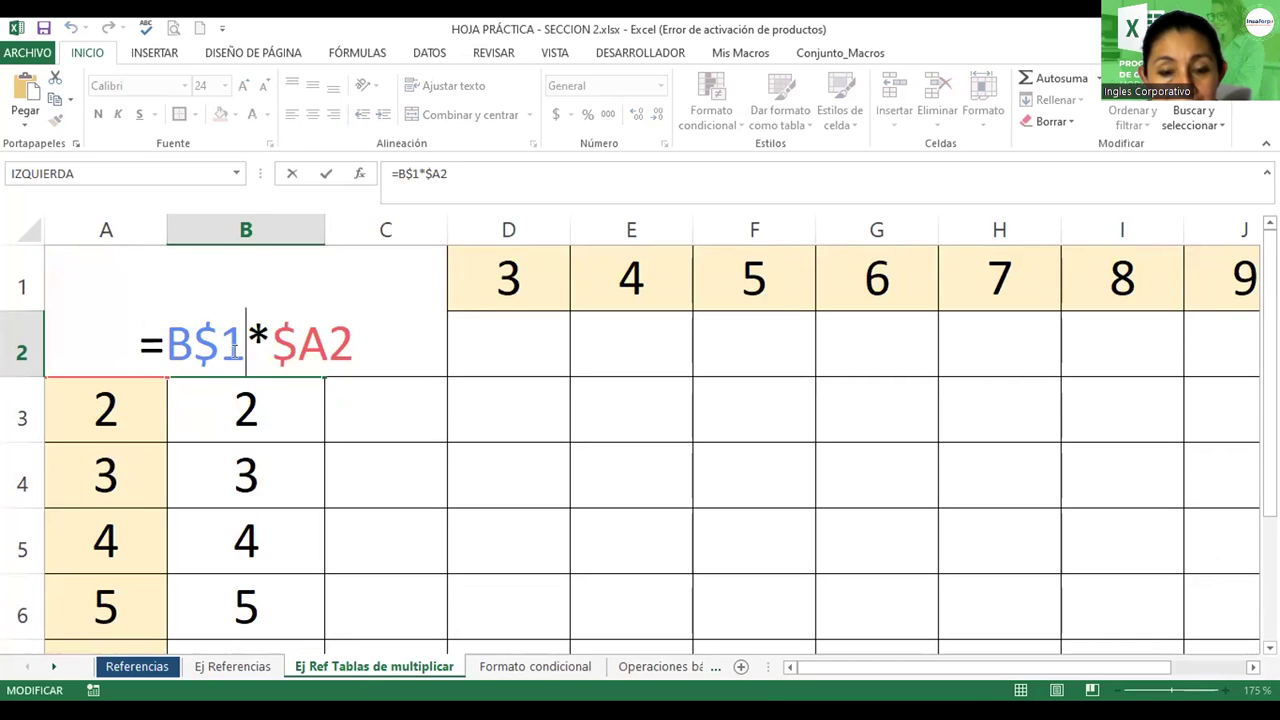
key("Return")
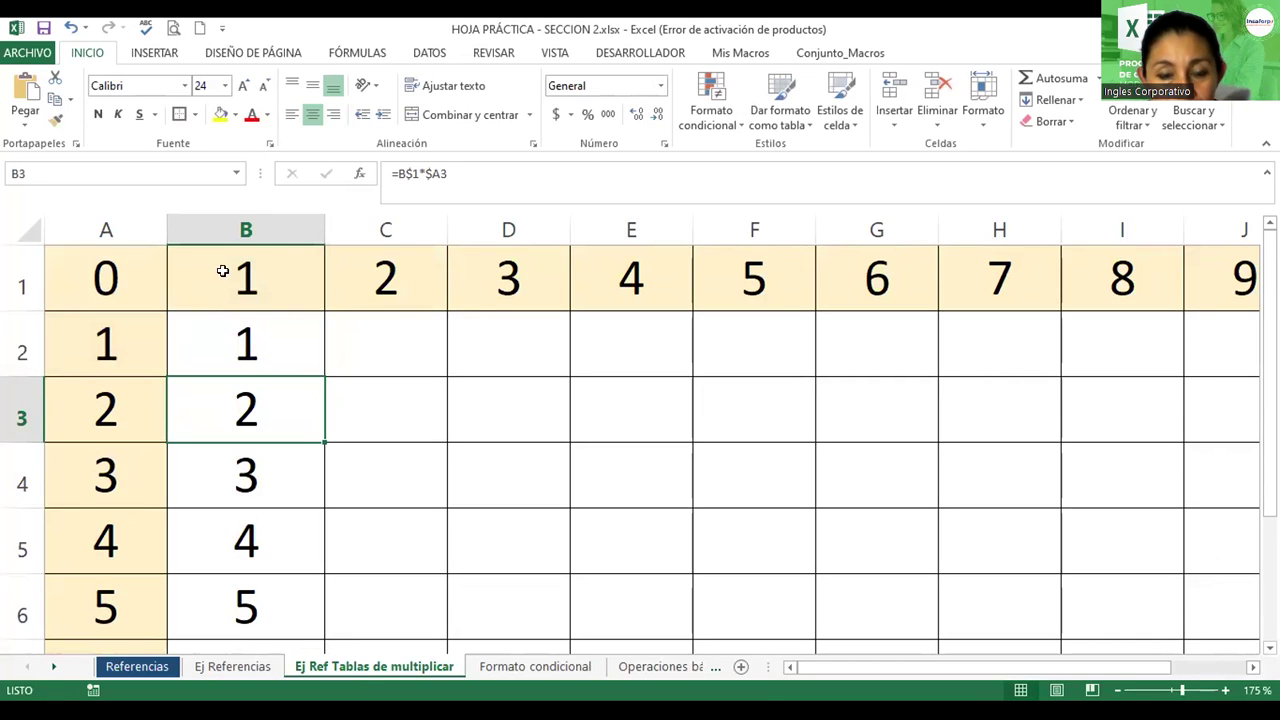
left_click(225, 271)
left_click(386, 271)
left_click(545, 279)
left_click(613, 279)
left_click(740, 280)
left_click(865, 283)
left_click(1012, 285)
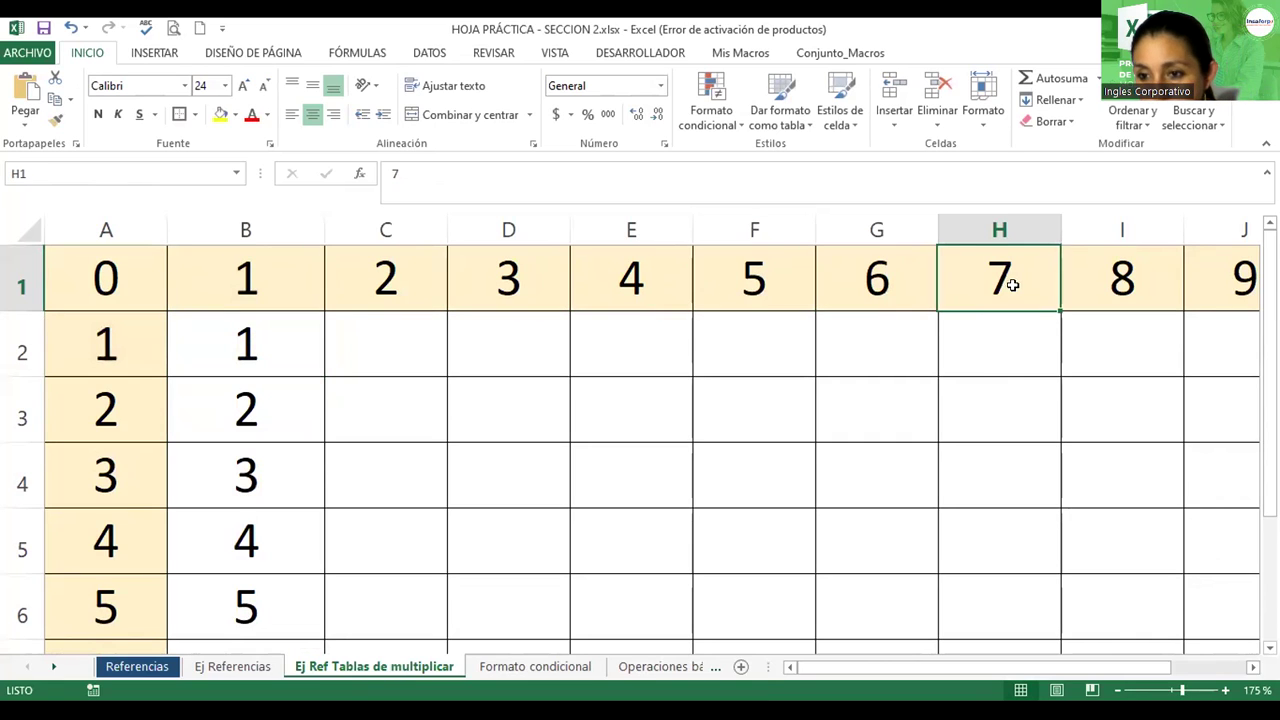
double_click(260, 347)
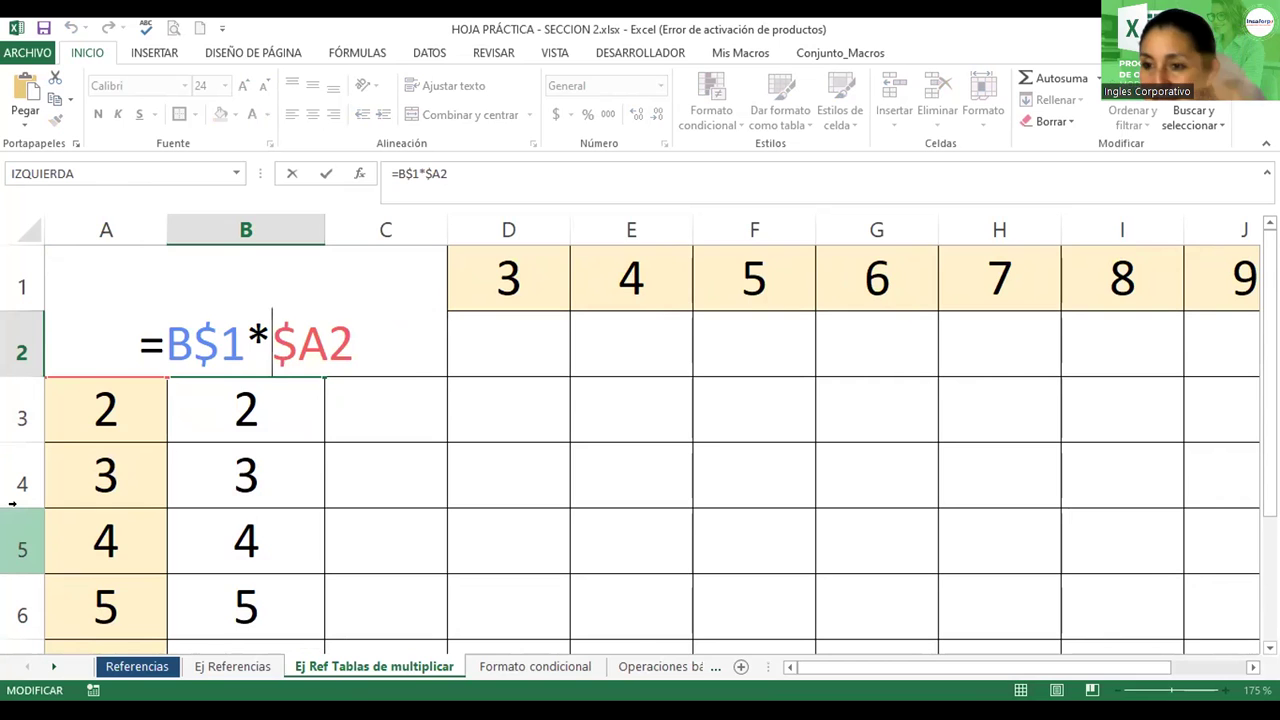
key("Return")
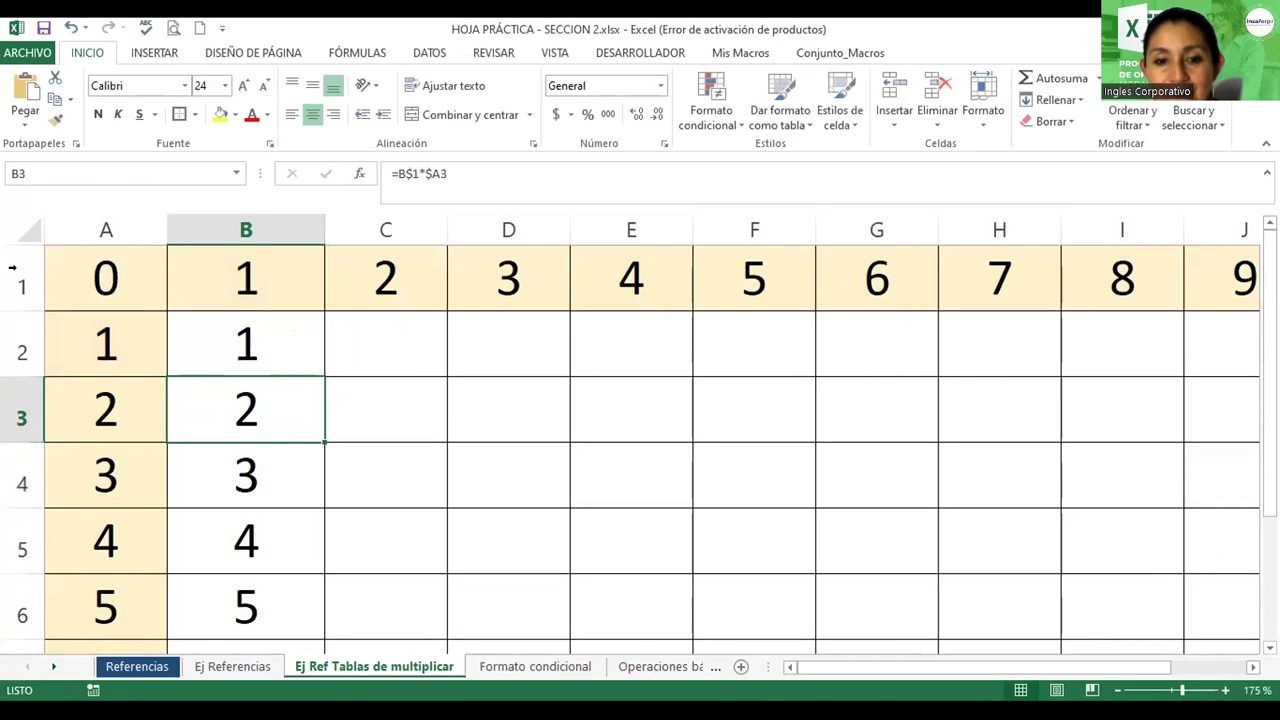
scroll(214, 333, "down", 2)
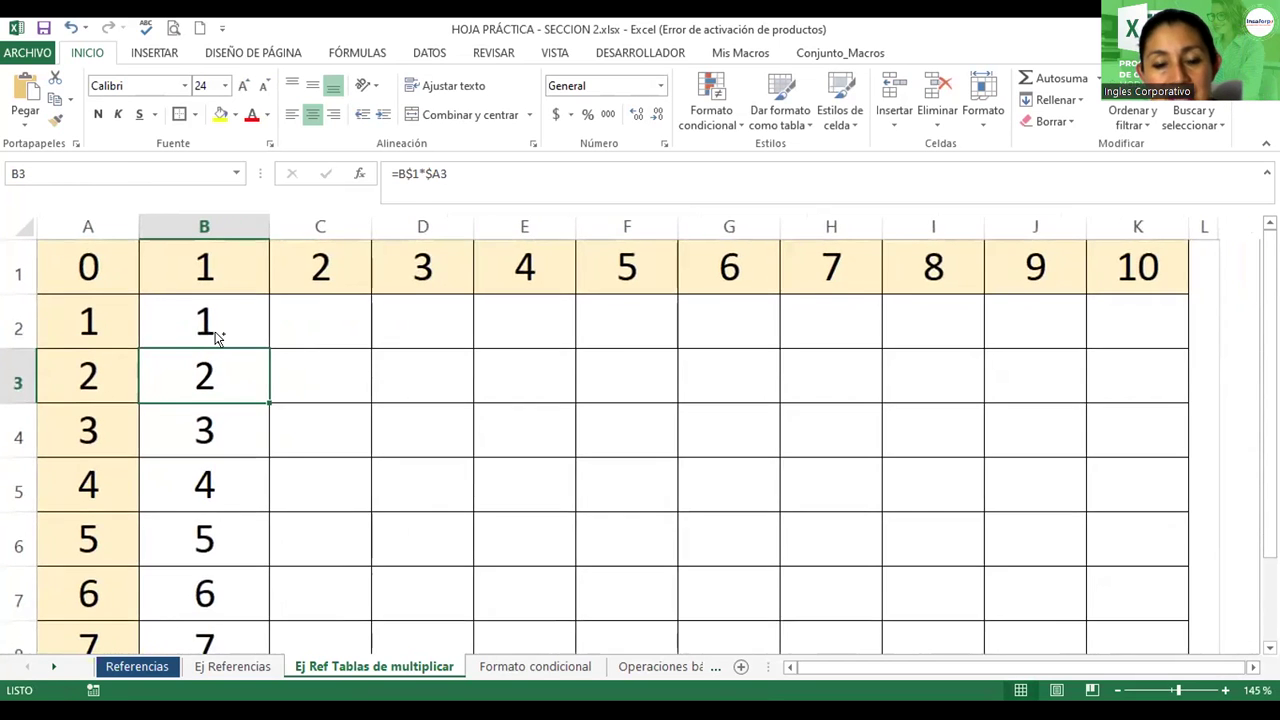
- Extend column B's formula from B9 down to B11, then copy B2's formula across row 2 to K2
scroll(214, 335, "down", 2)
scroll(214, 336, "down", 1)
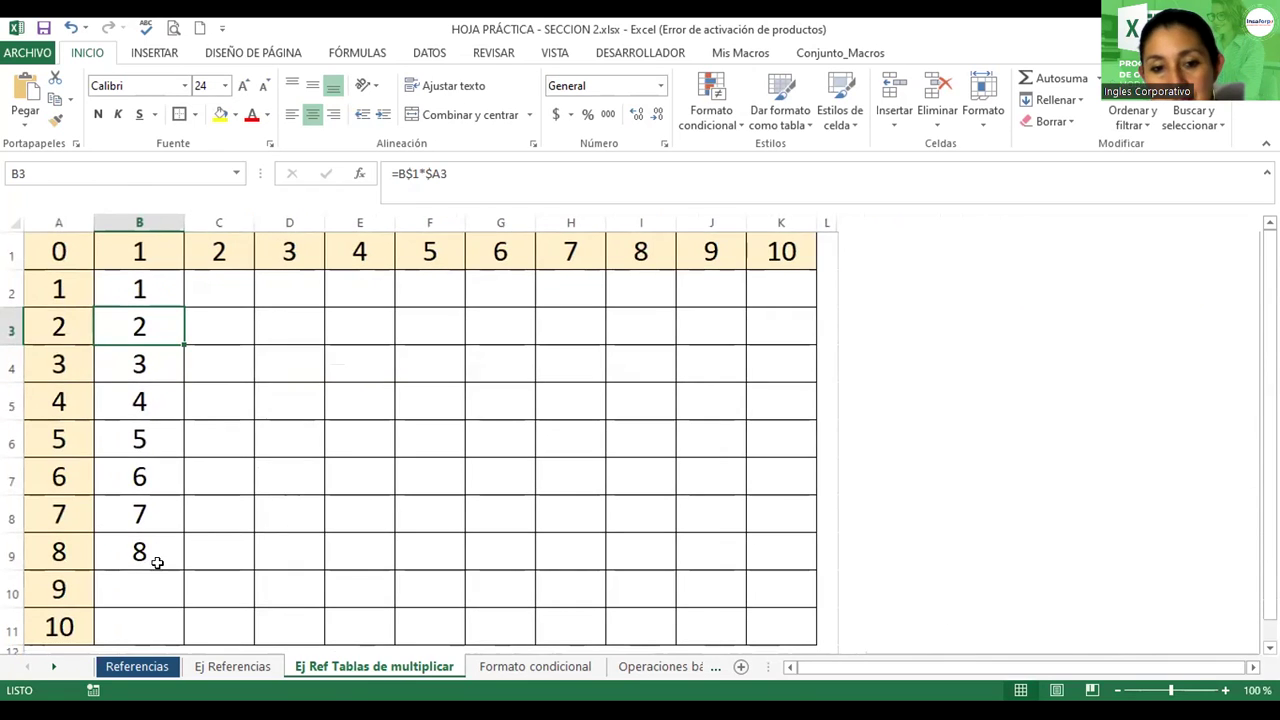
left_click(170, 556)
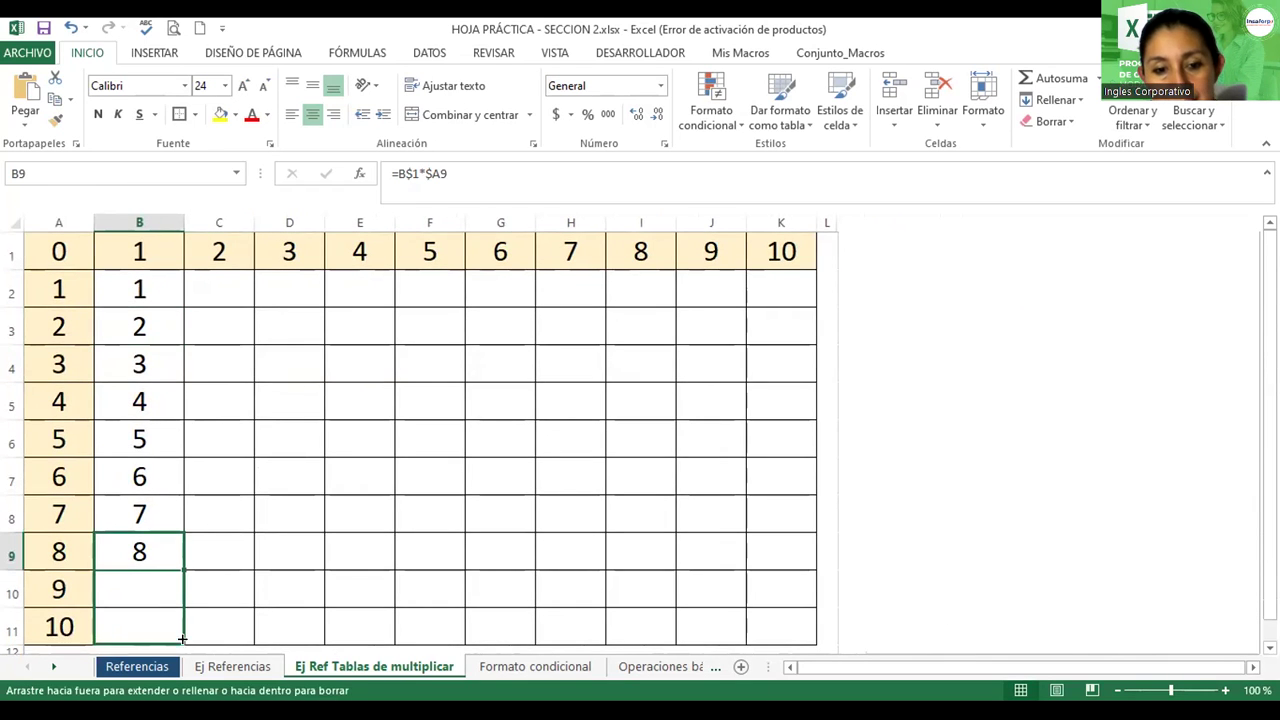
left_click_drag(182, 568, 184, 628)
left_click(162, 292)
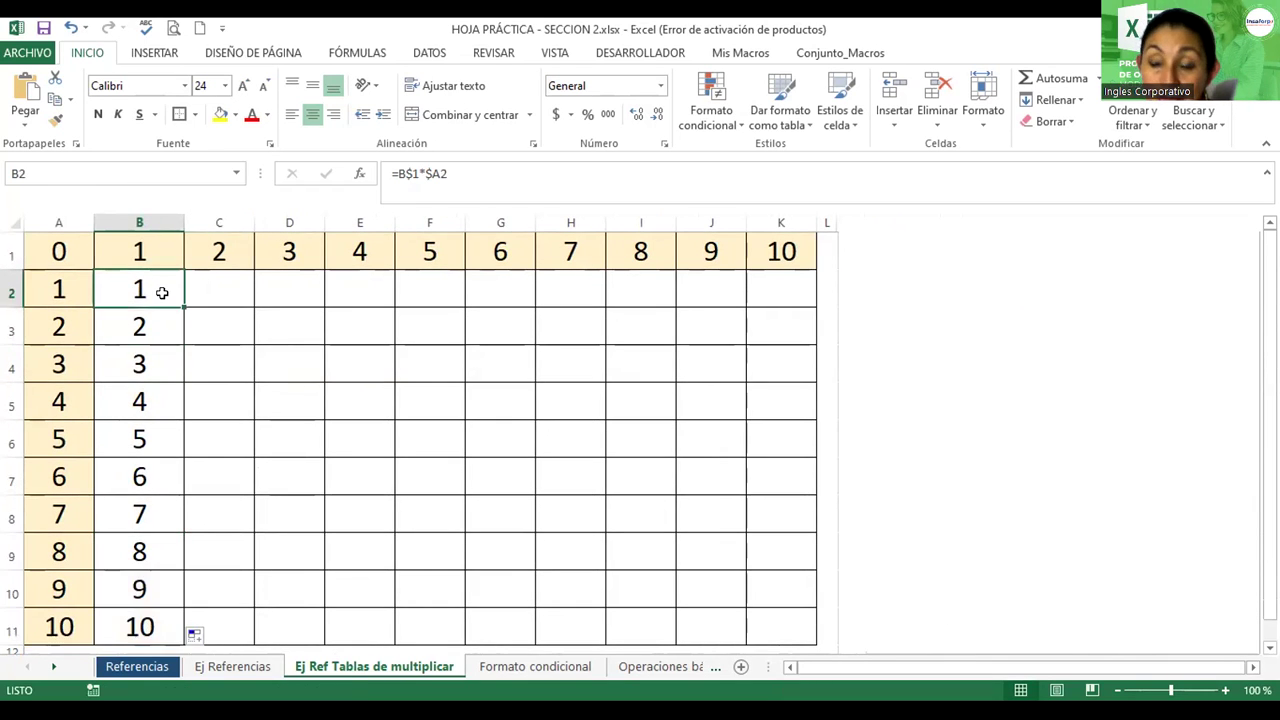
left_click_drag(181, 305, 794, 305)
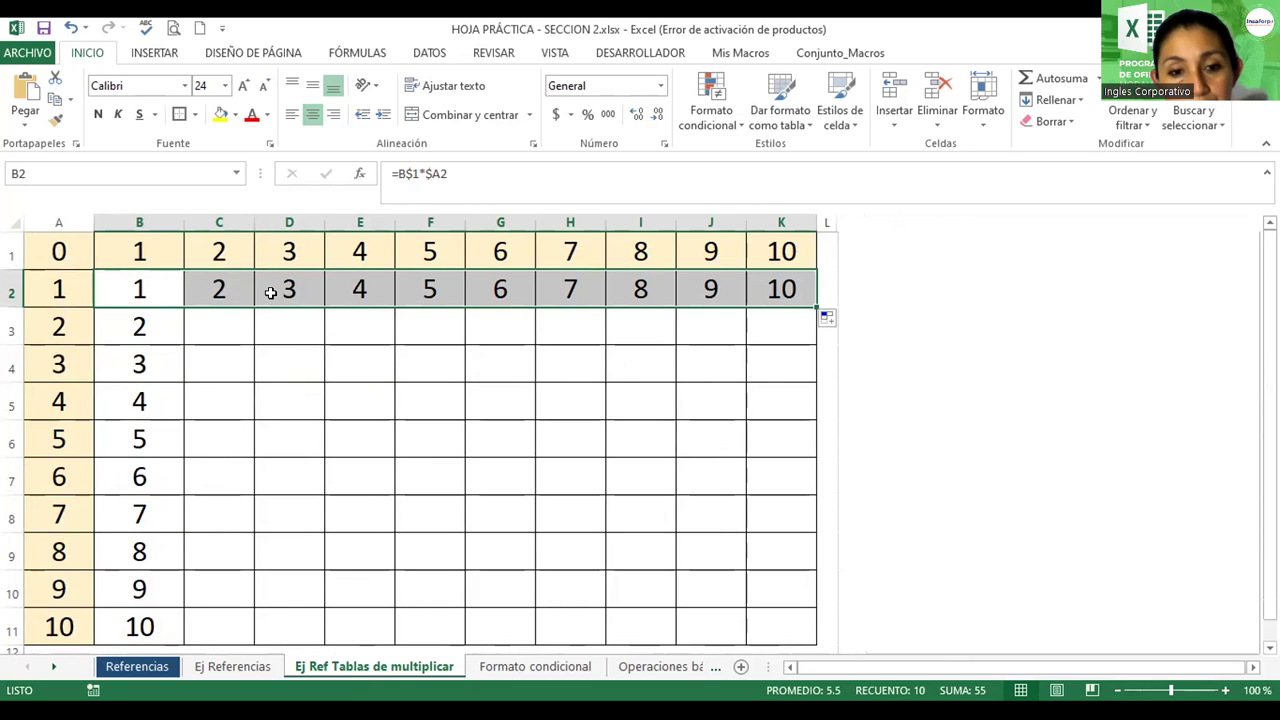
- Fill row 2's formulas down through row 11, completing the grid up to 100
left_click_drag(810, 302, 818, 648)
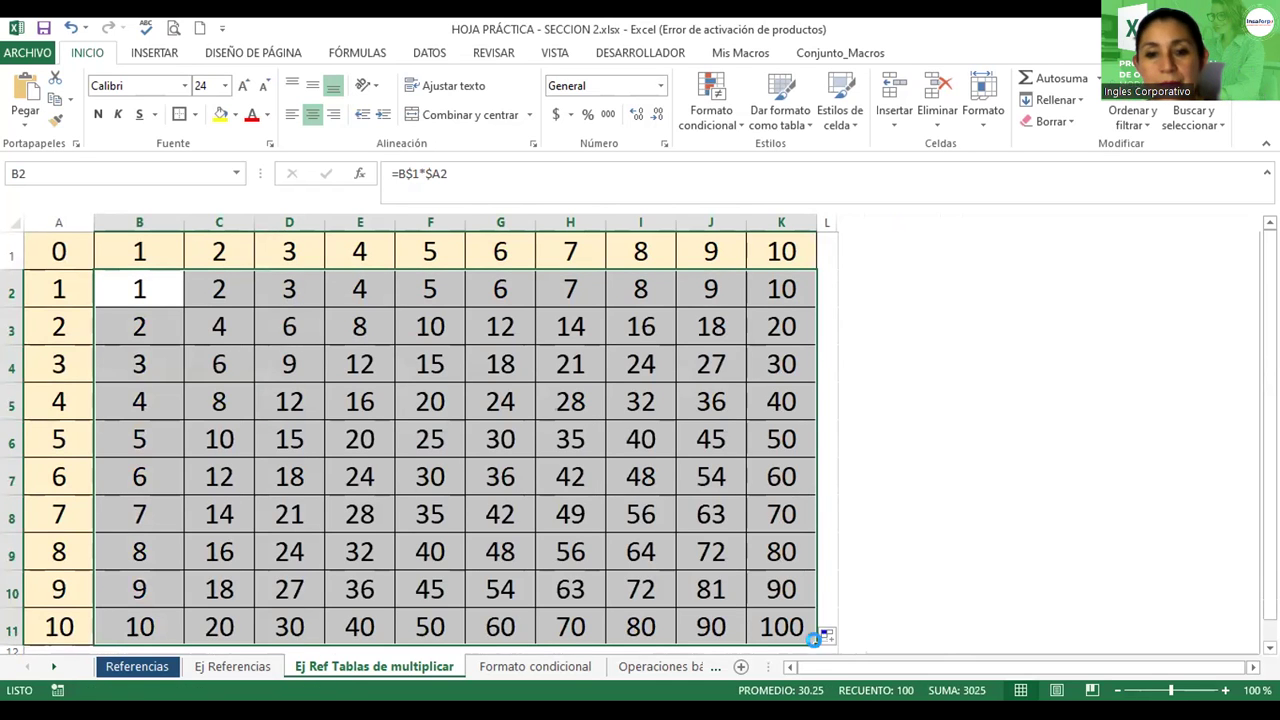
scroll(818, 648, "down", 1, "ctrl")
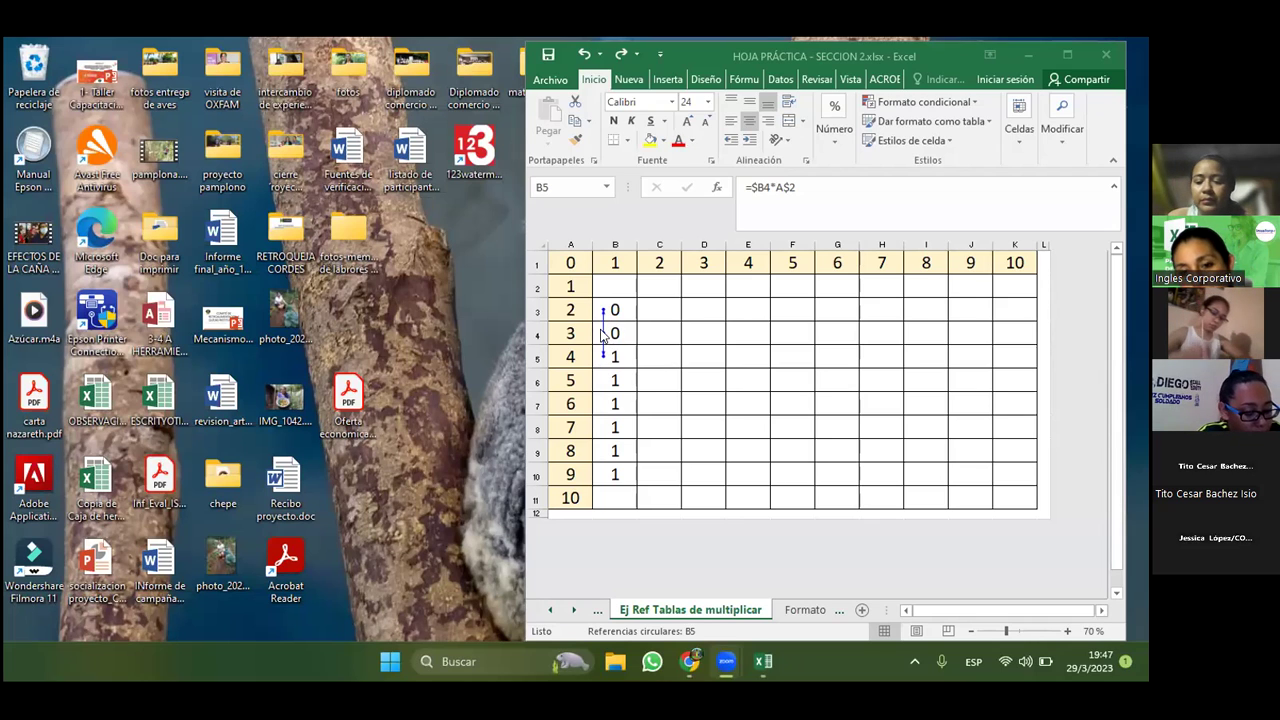
- After checking B4 and B3, replace B2's contents with the formula =B1*A2
left_click(607, 331)
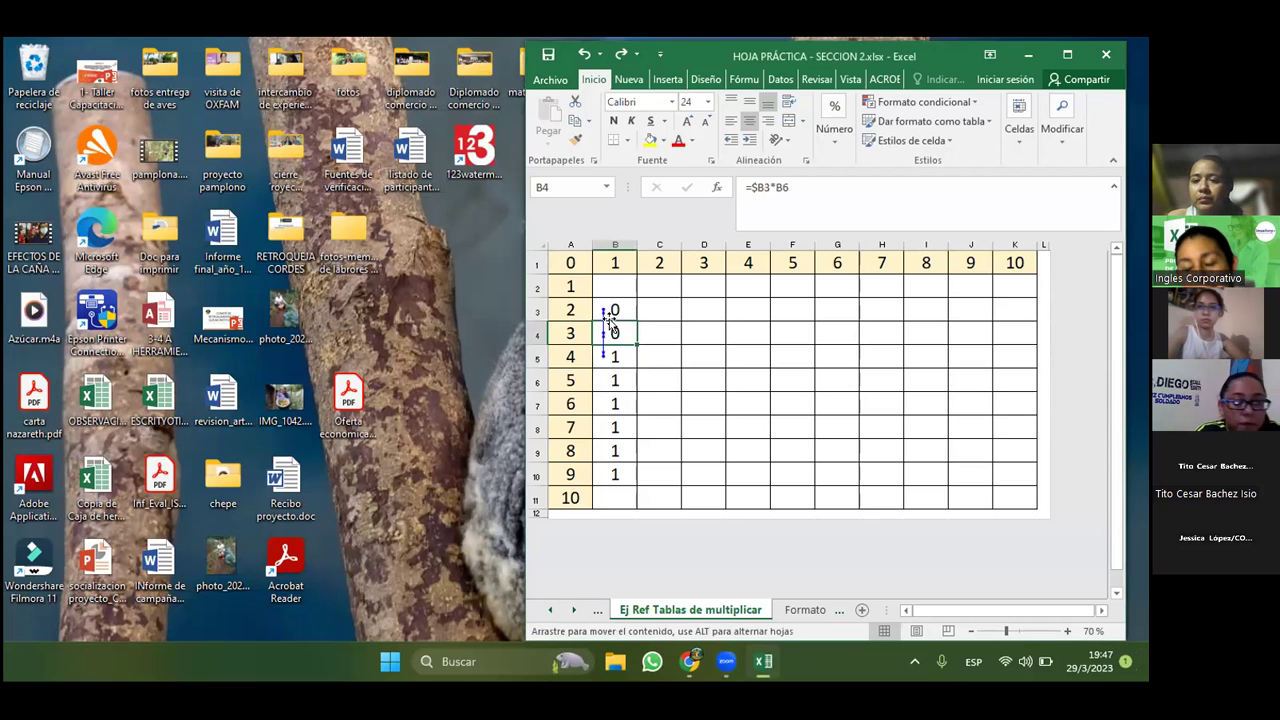
left_click(609, 315)
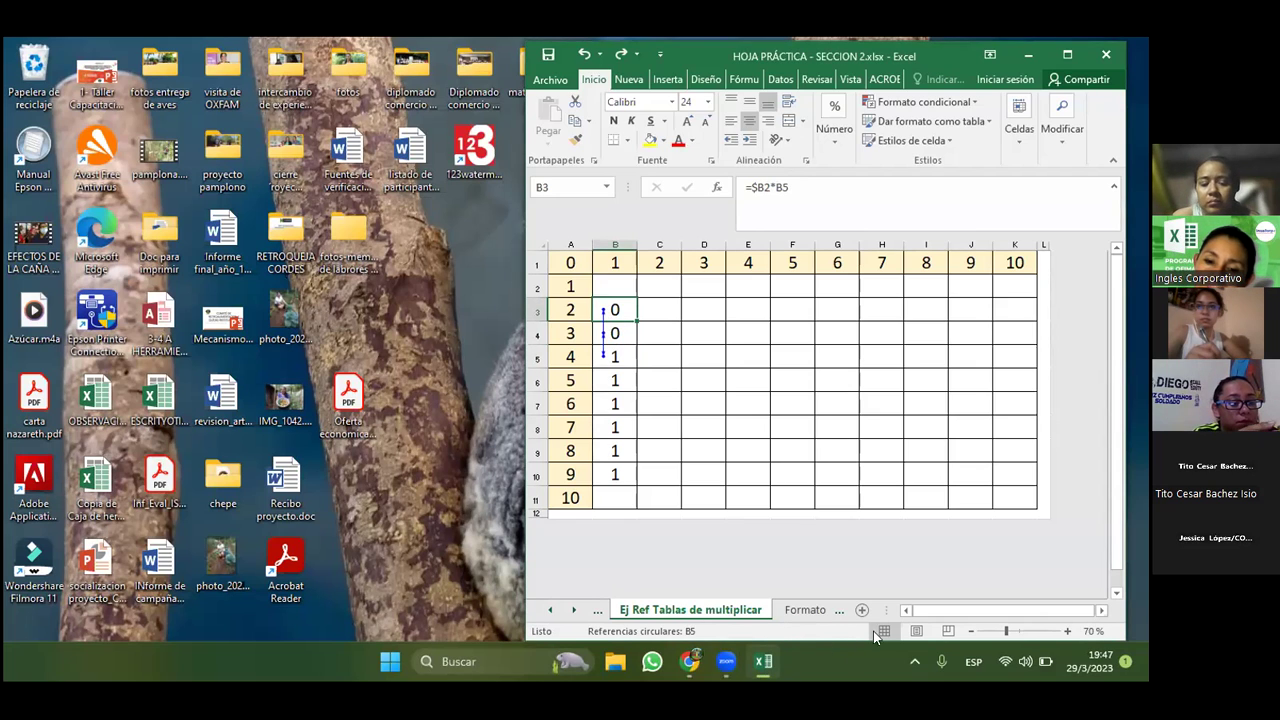
left_click(608, 287)
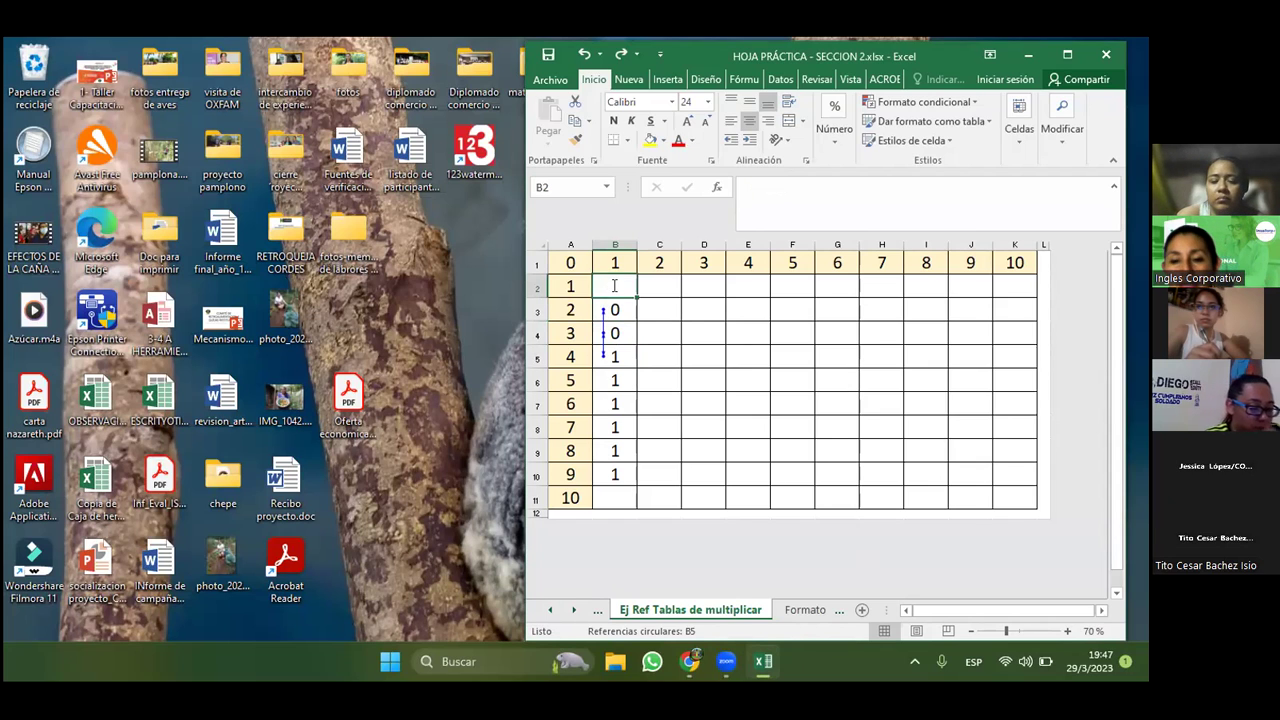
key("BackSpace")
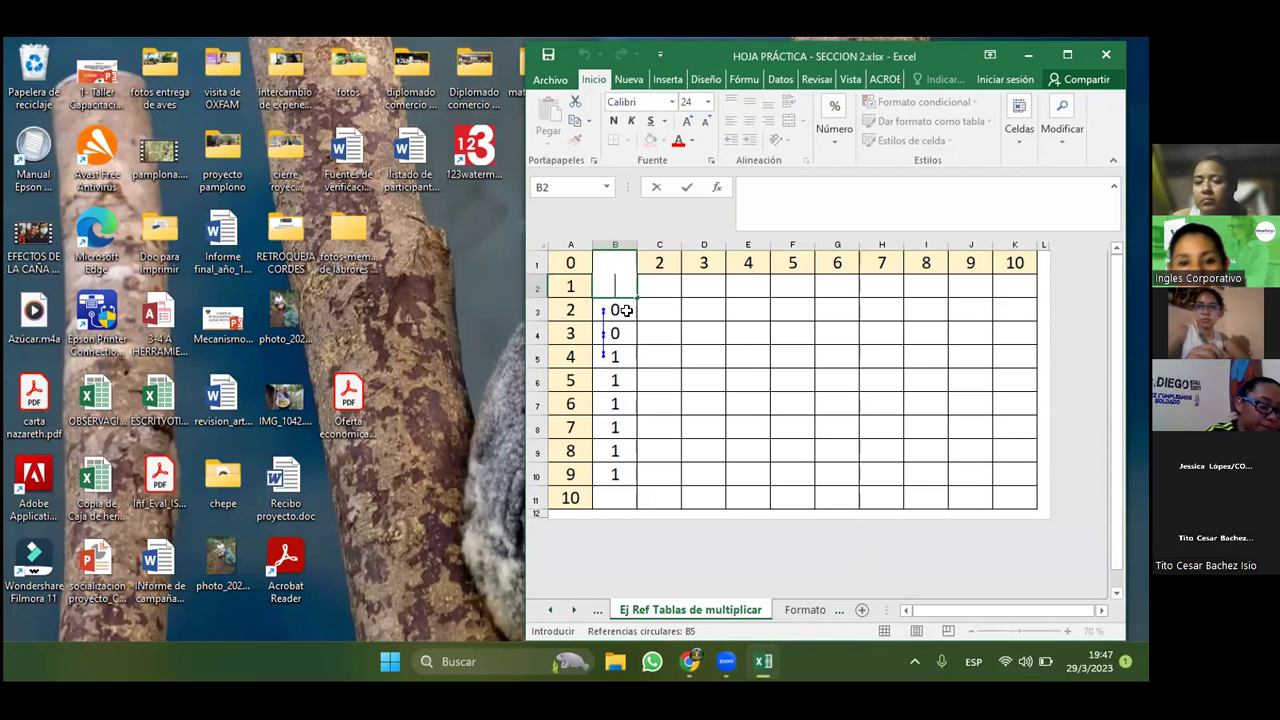
type(")")
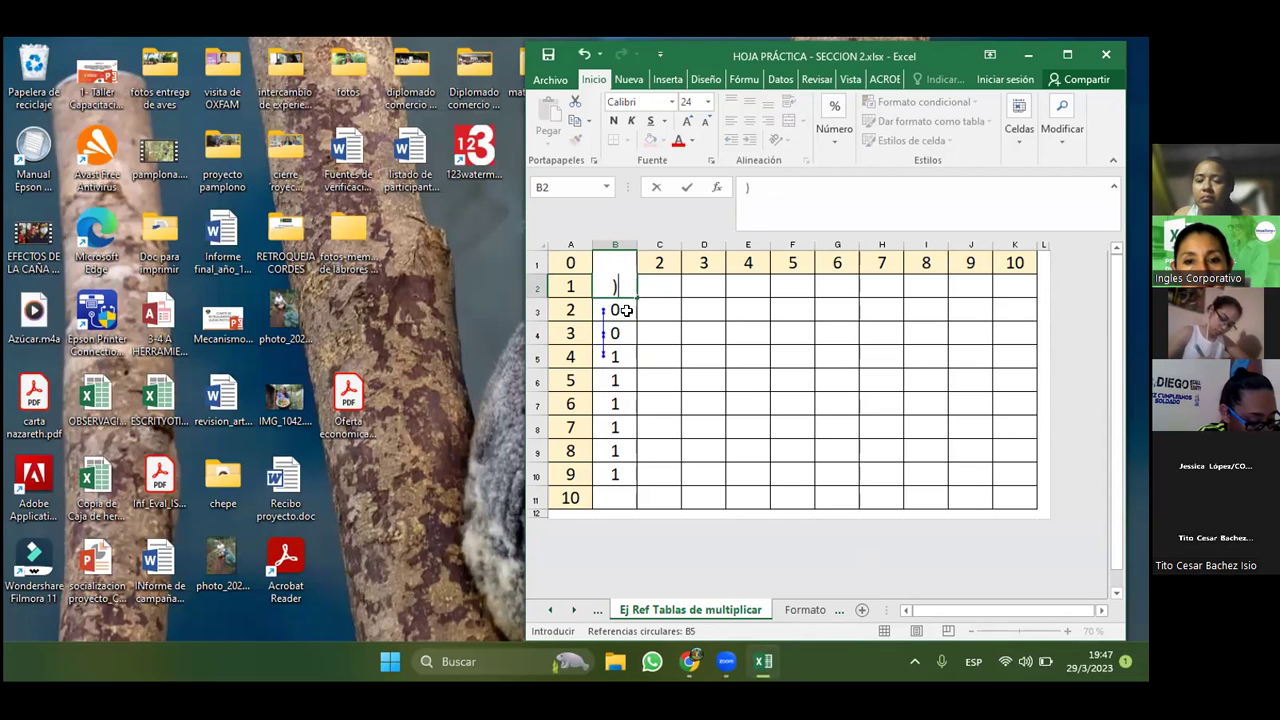
key("BackSpace")
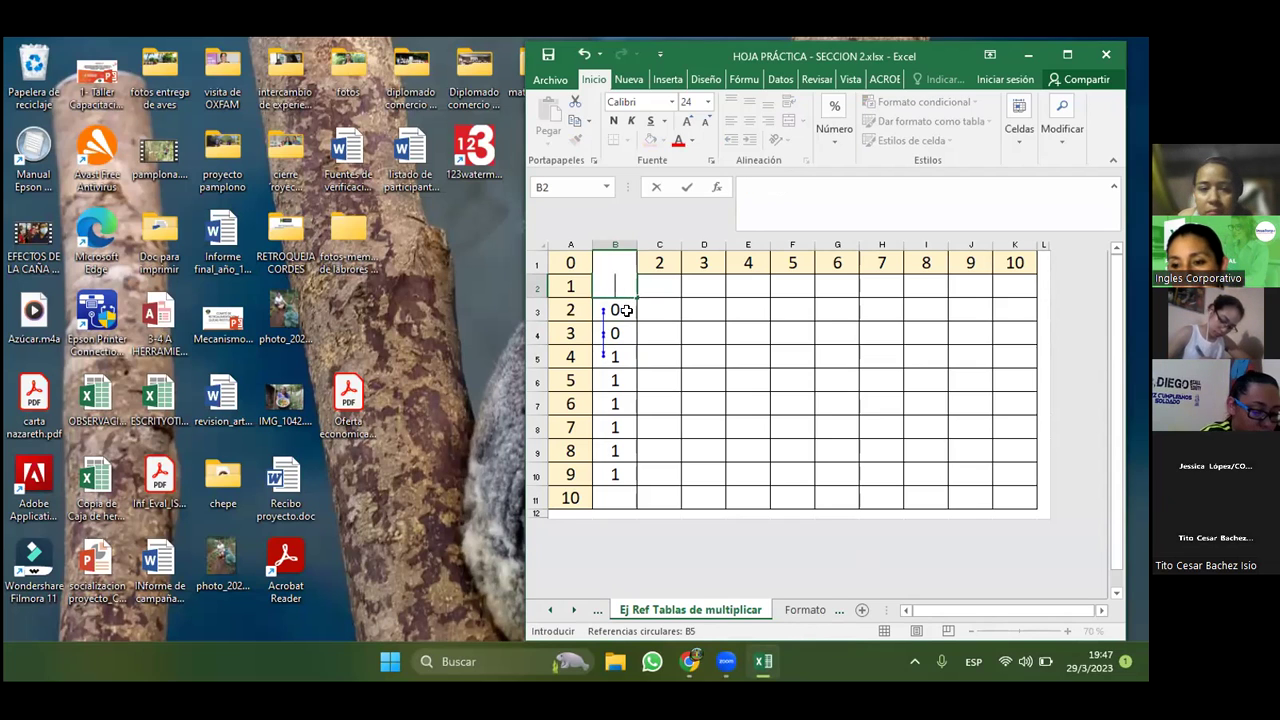
type("=")
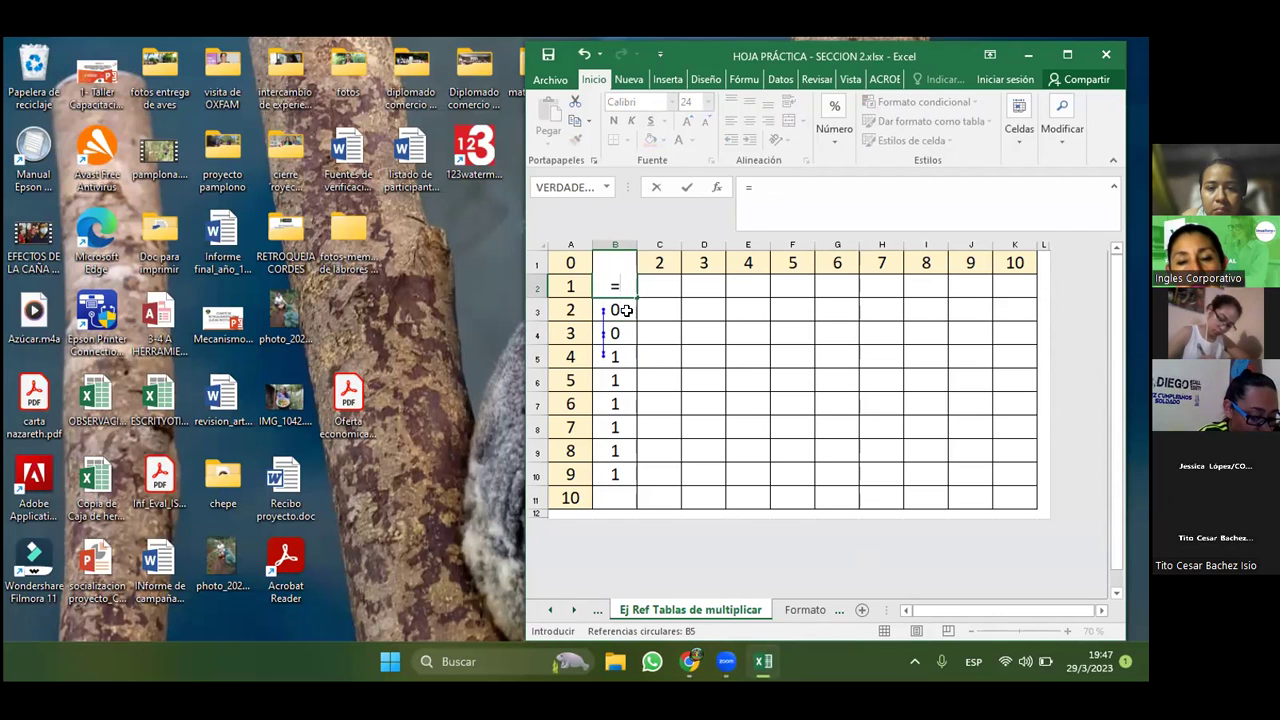
type("B")
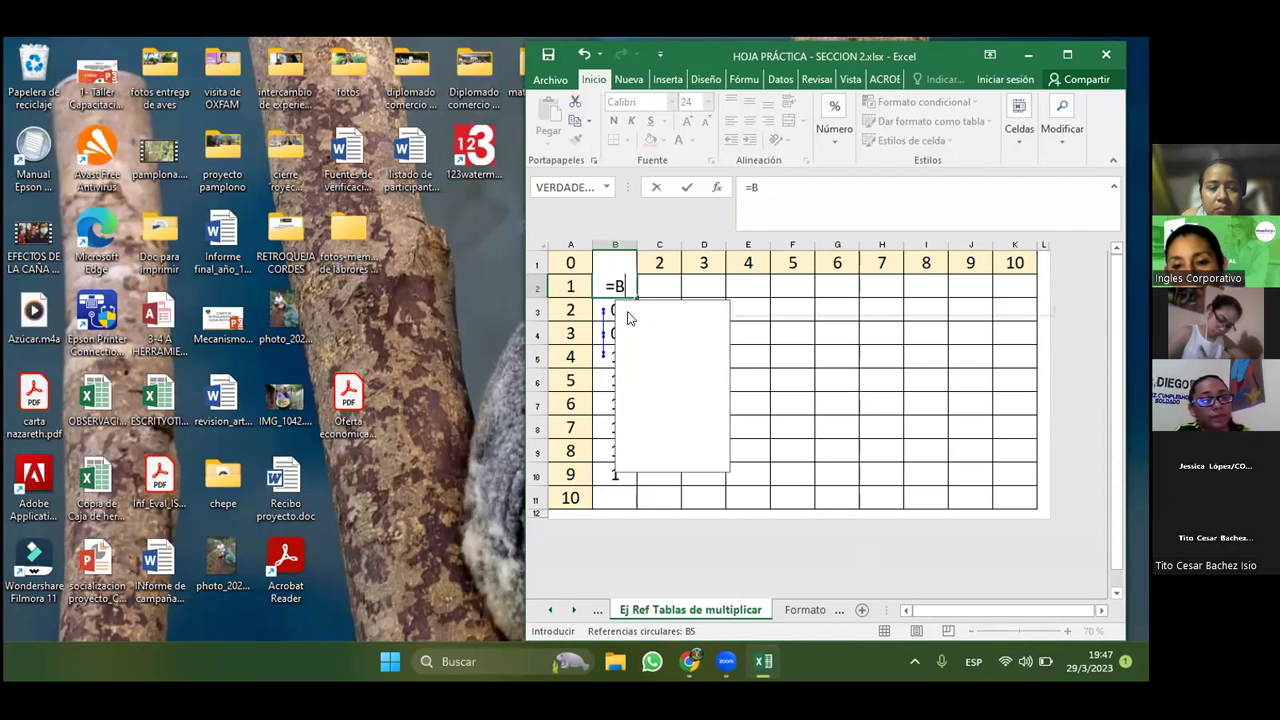
type("1*")
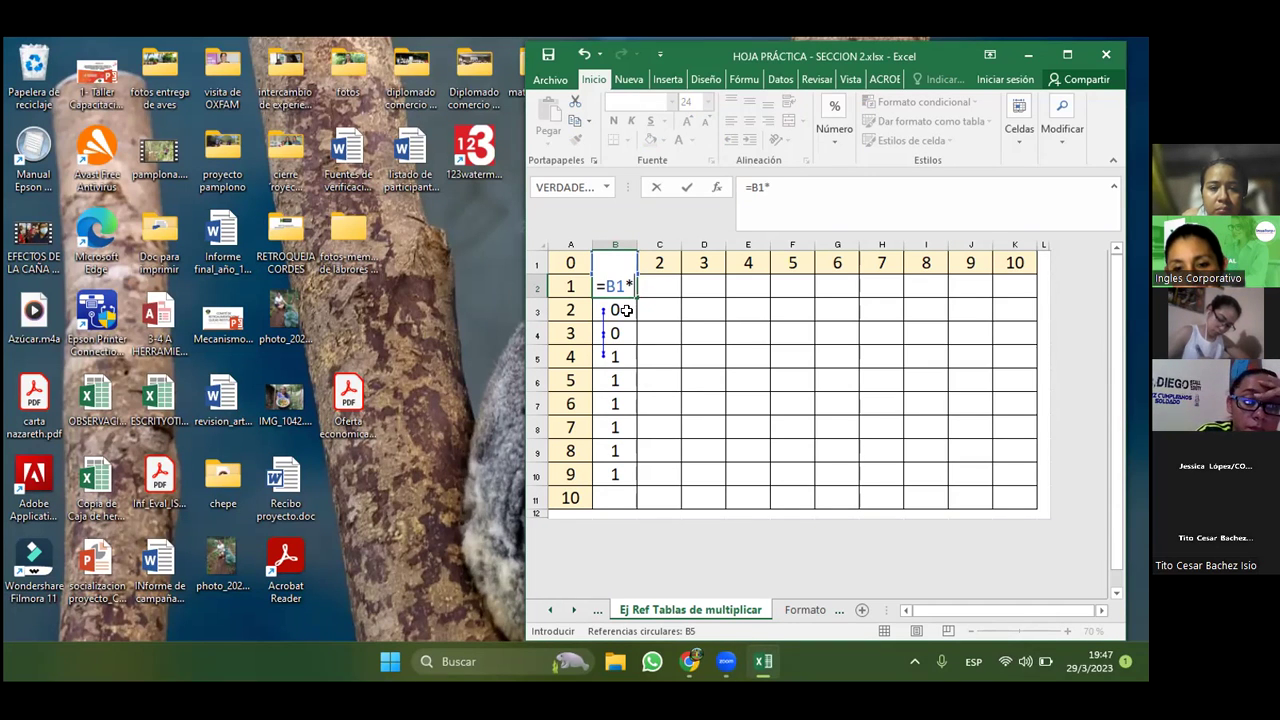
type("A2")
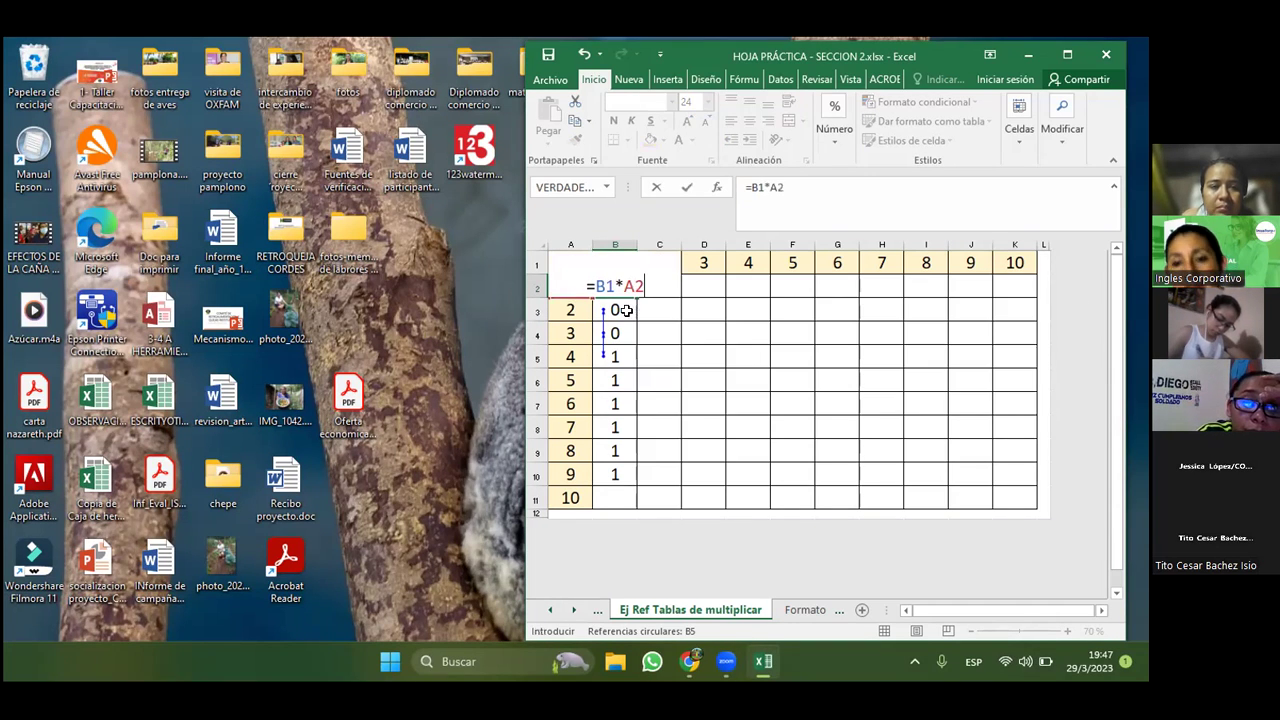
key("Return")
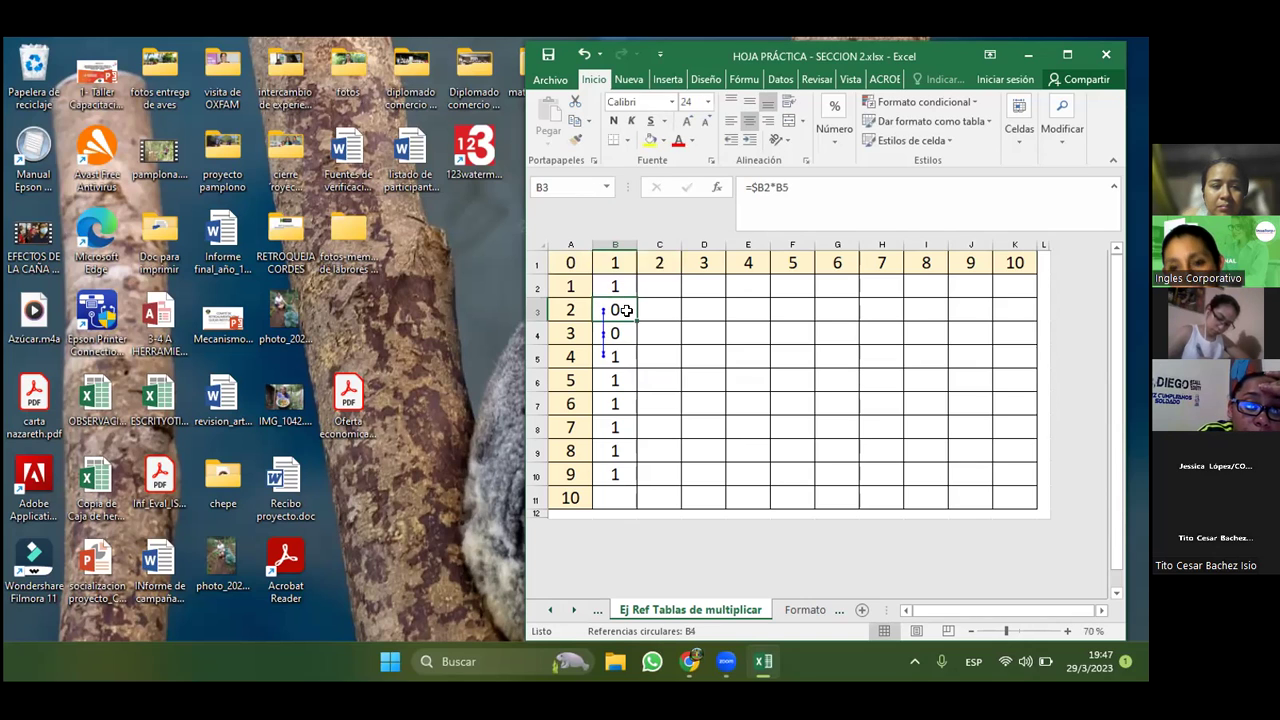
- Edit B2's formula into the mixed reference =B$1*$A2, undoing a stray entry in B3
double_click(618, 287)
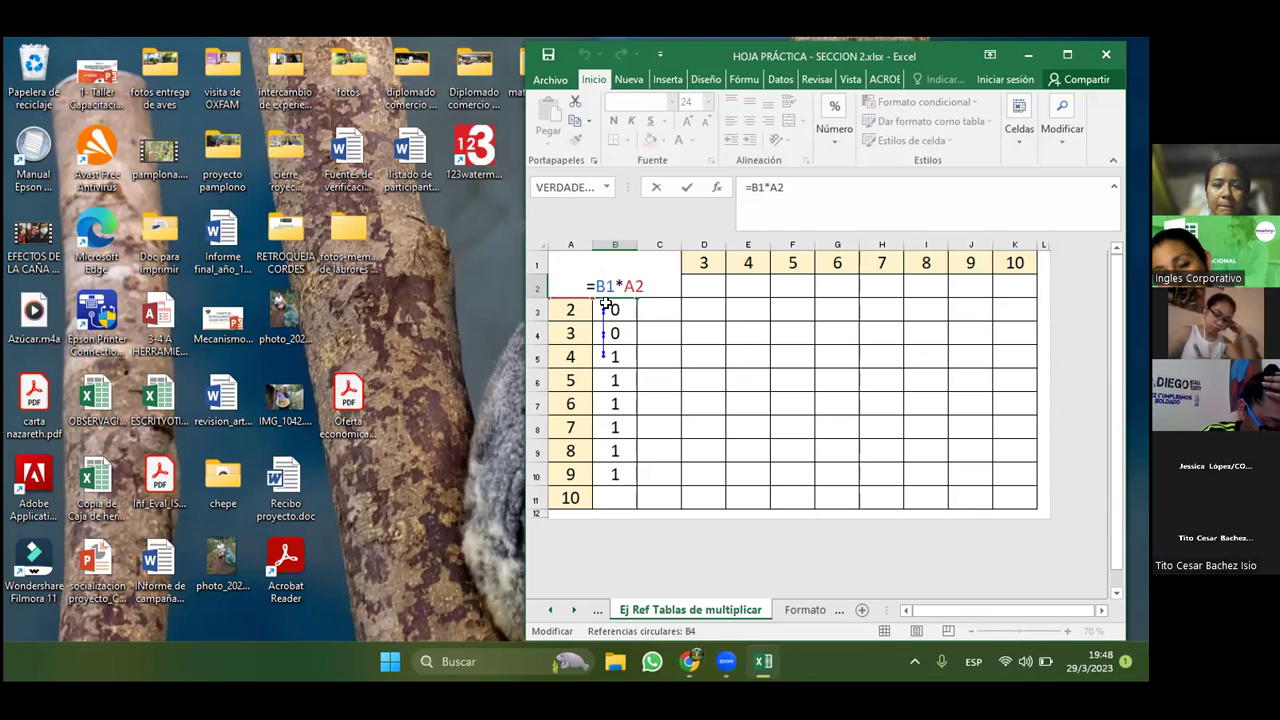
type("$")
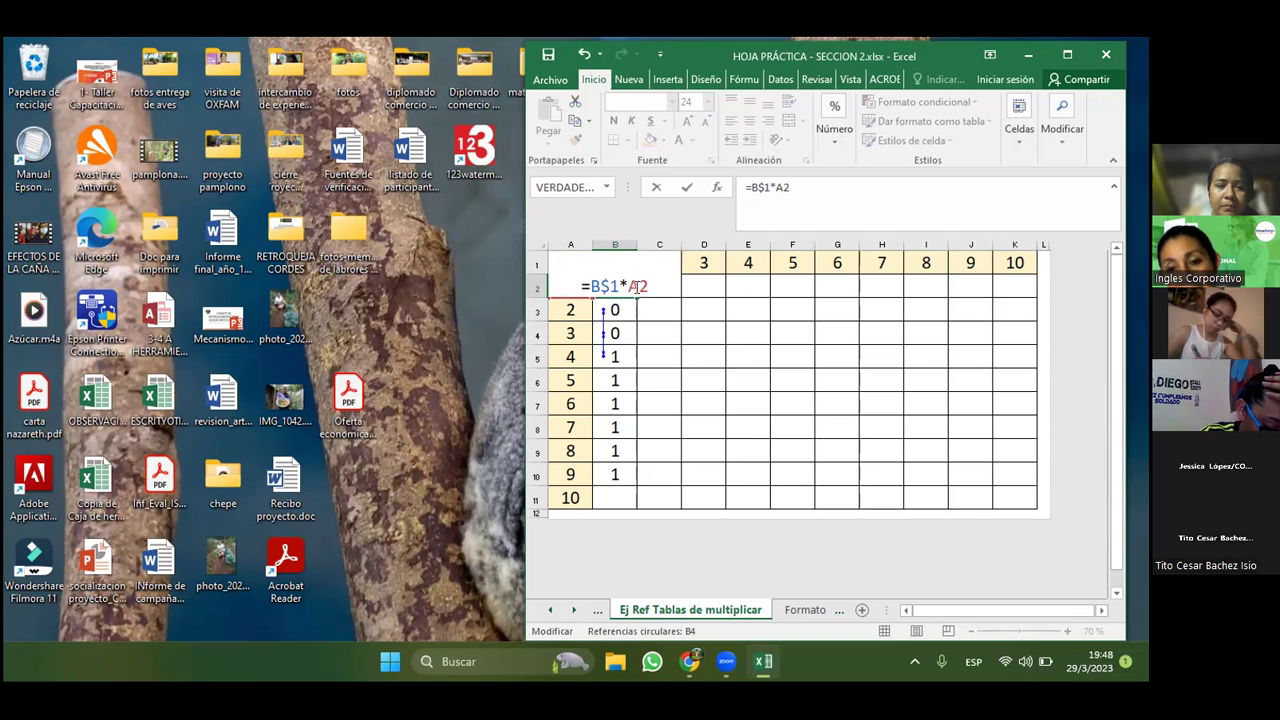
key("Return")
type("4")
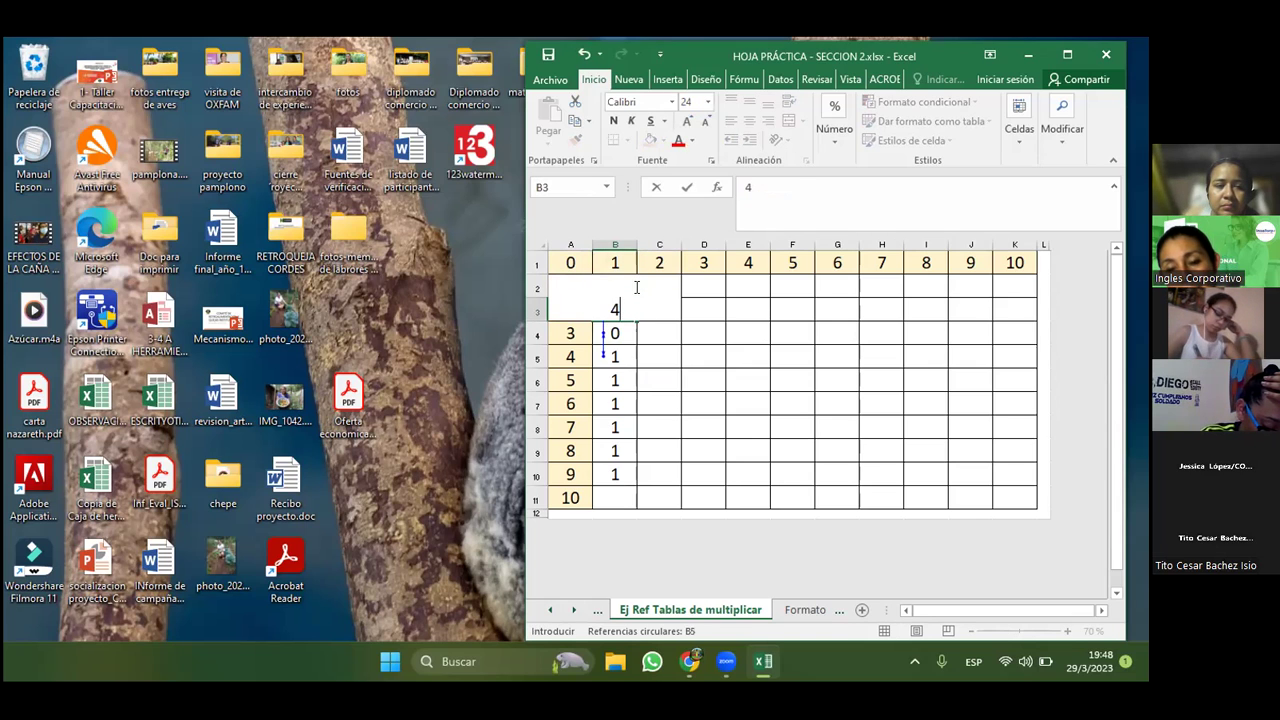
key("ctrl+z")
left_click(655, 307)
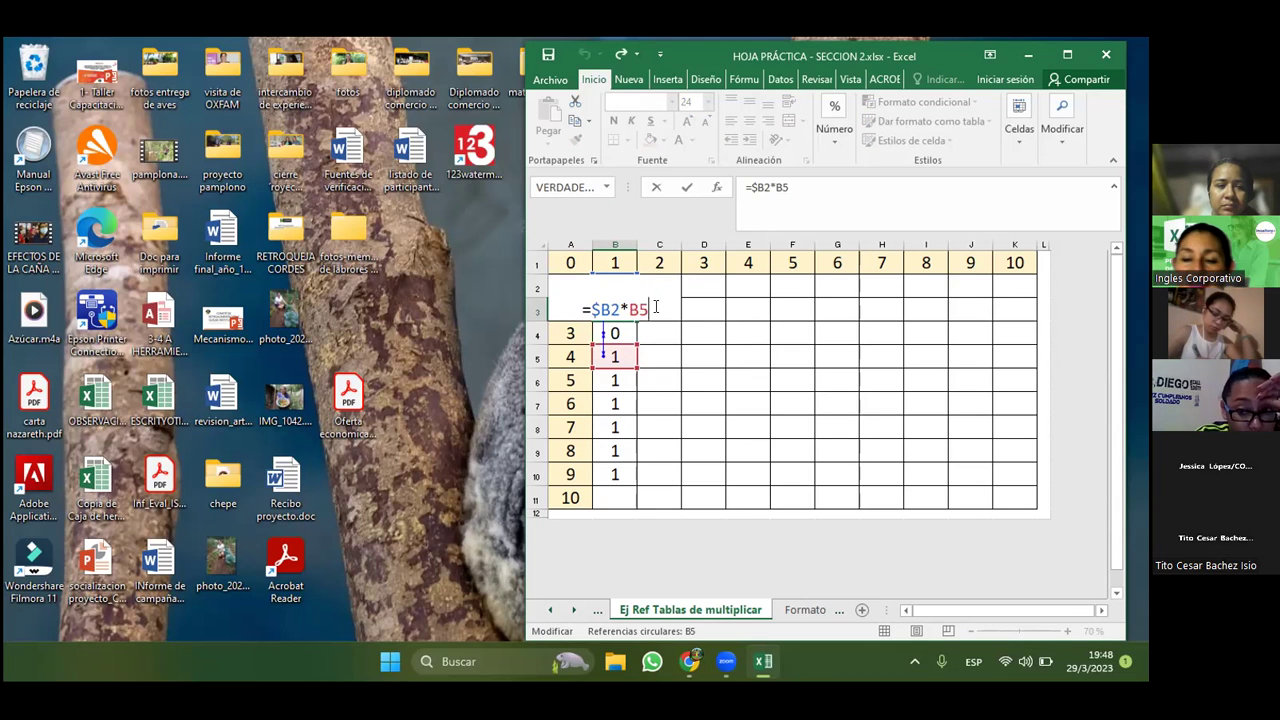
key("Escape")
key("ctrl+z")
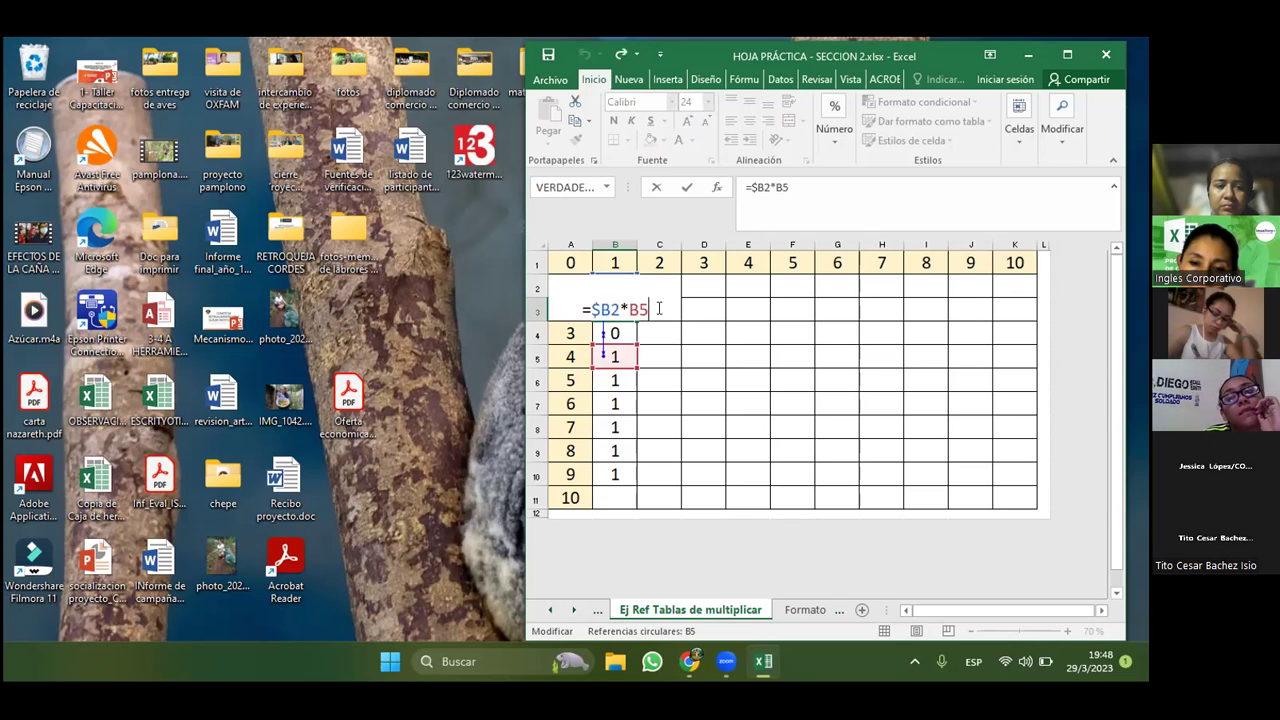
key("Return")
double_click(610, 282)
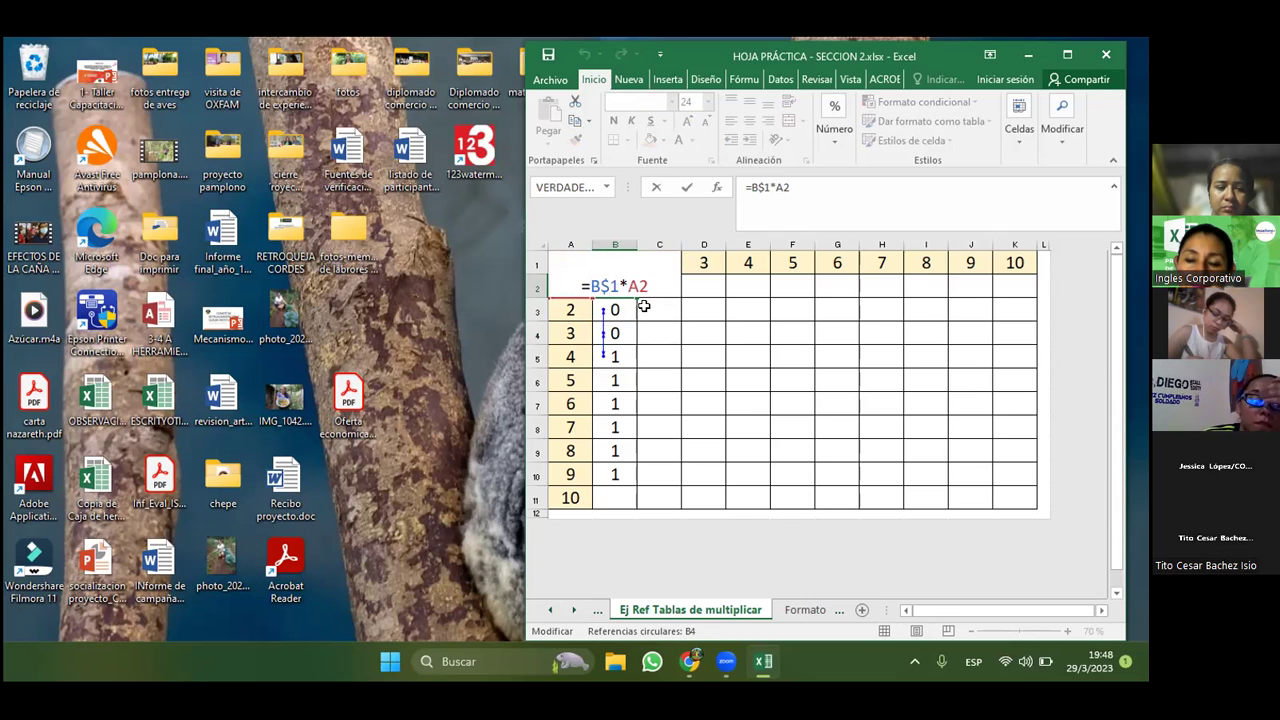
type("$")
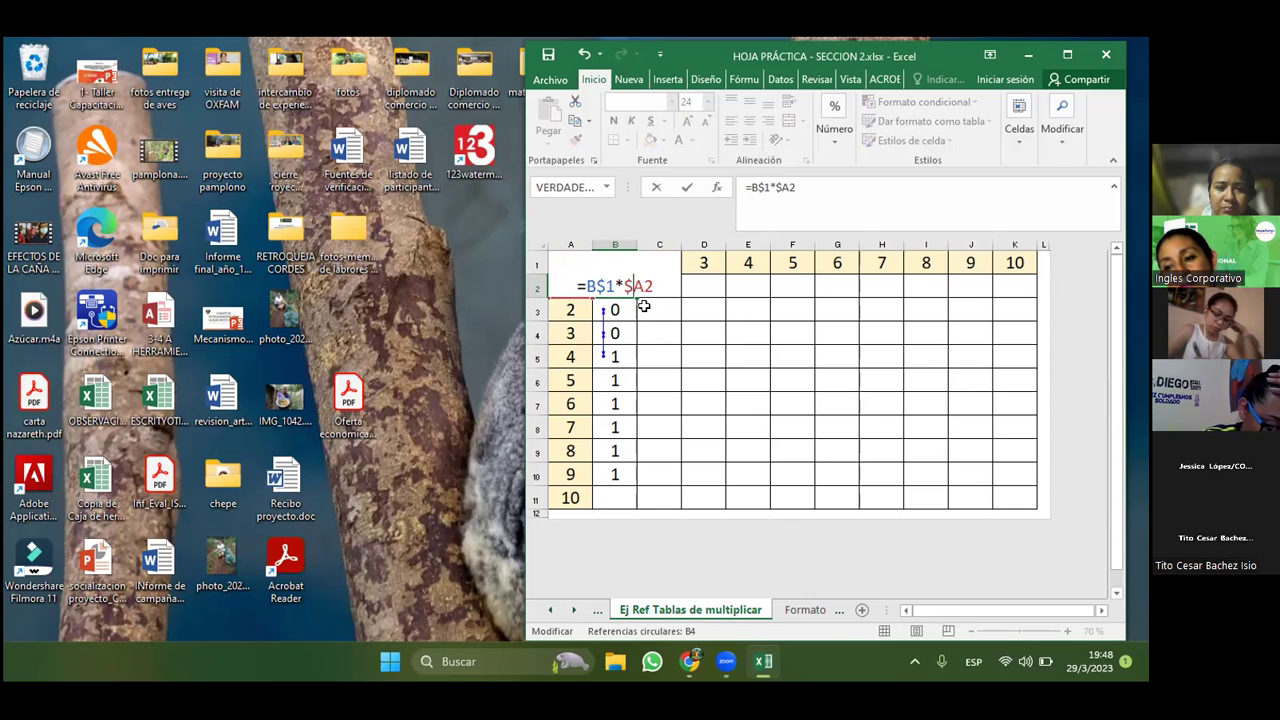
key("Return")
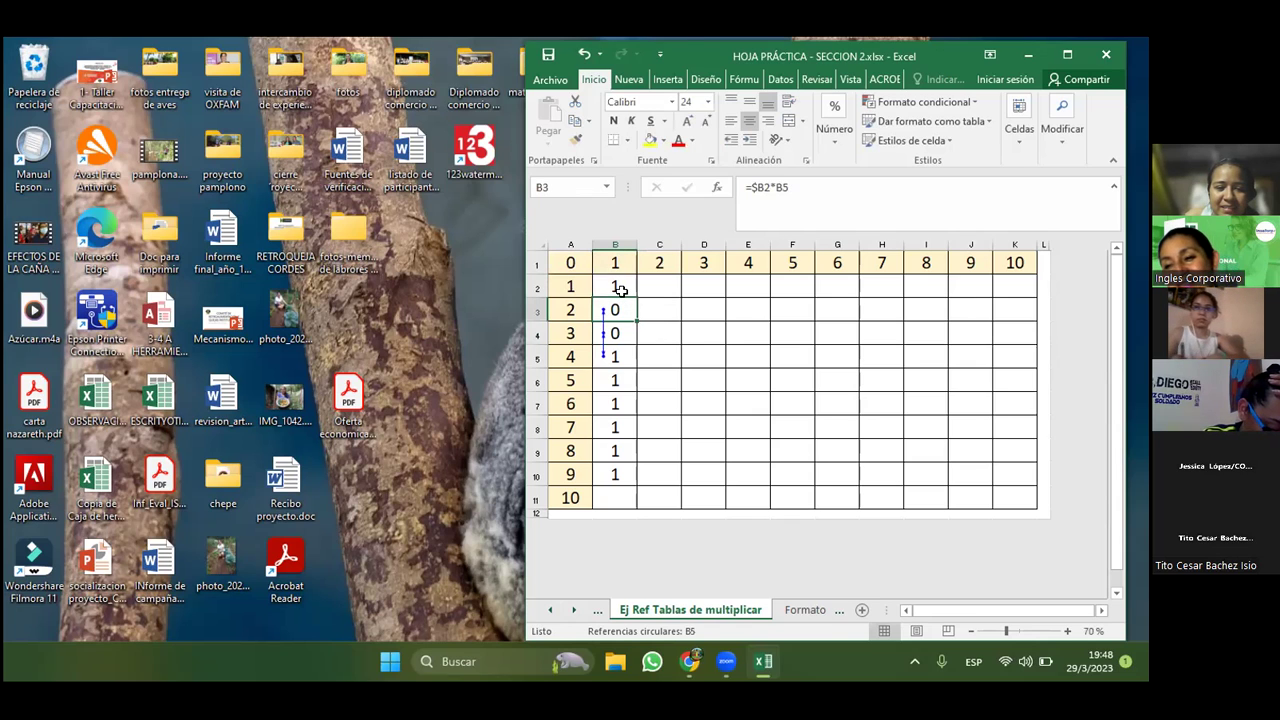
- Fill B2's =B$1*$A2 formula down to B11 and check the copied formula in B3
left_click(620, 288)
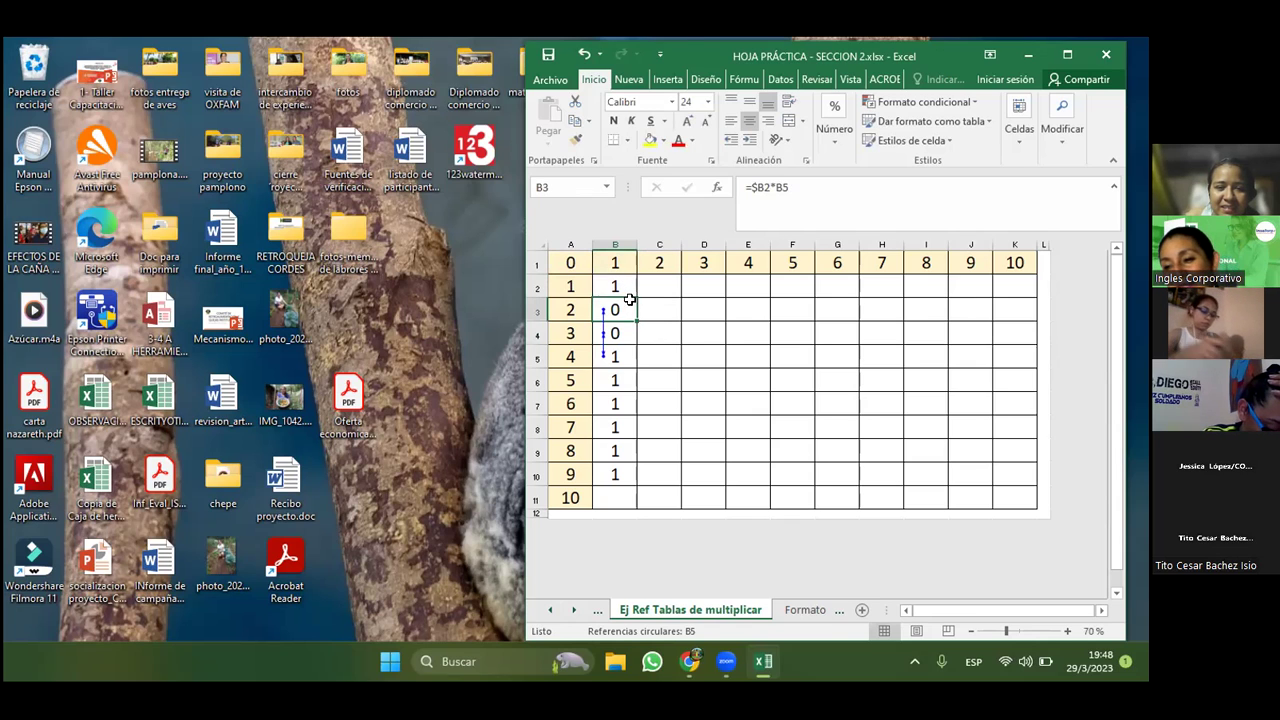
left_click_drag(635, 299, 623, 503)
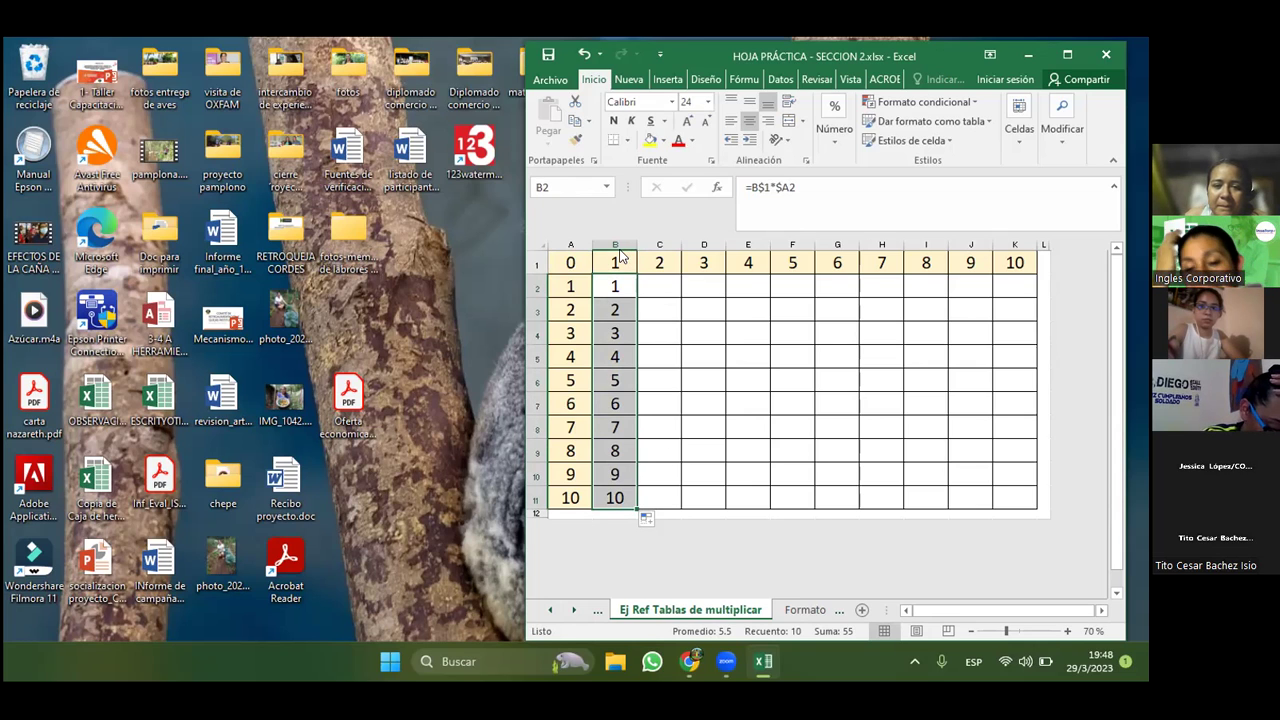
double_click(568, 286)
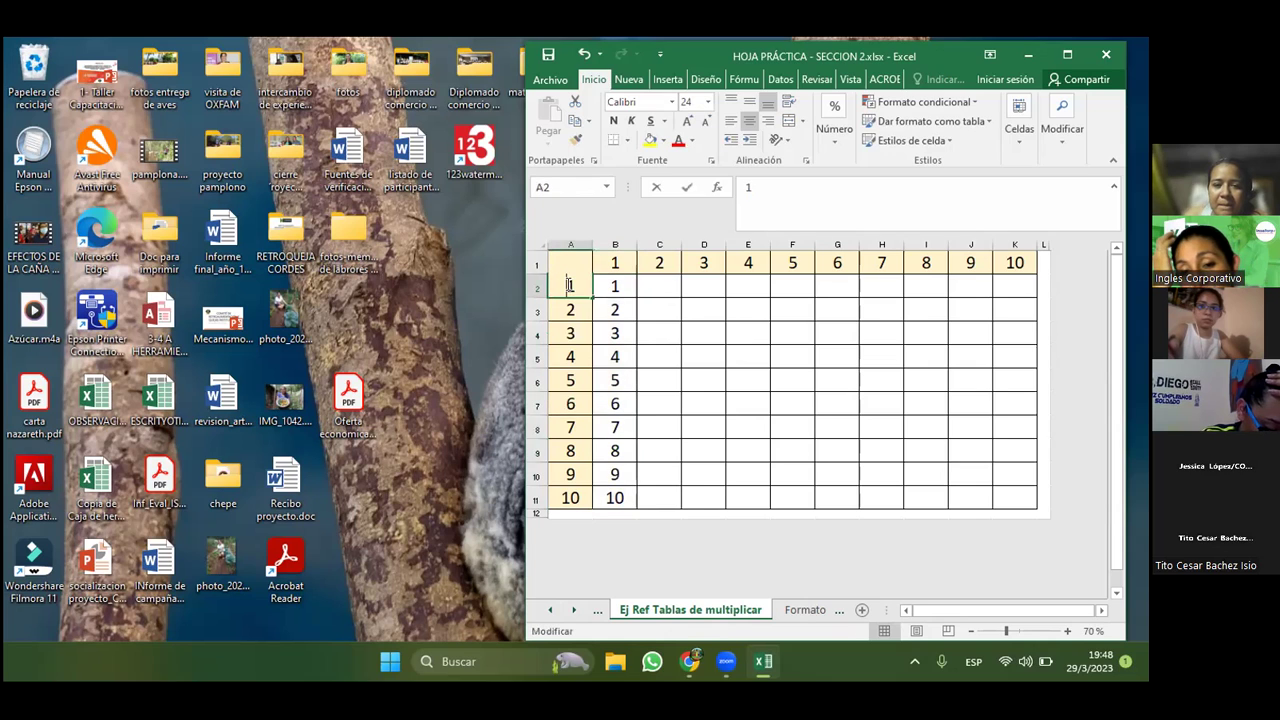
left_click(598, 307)
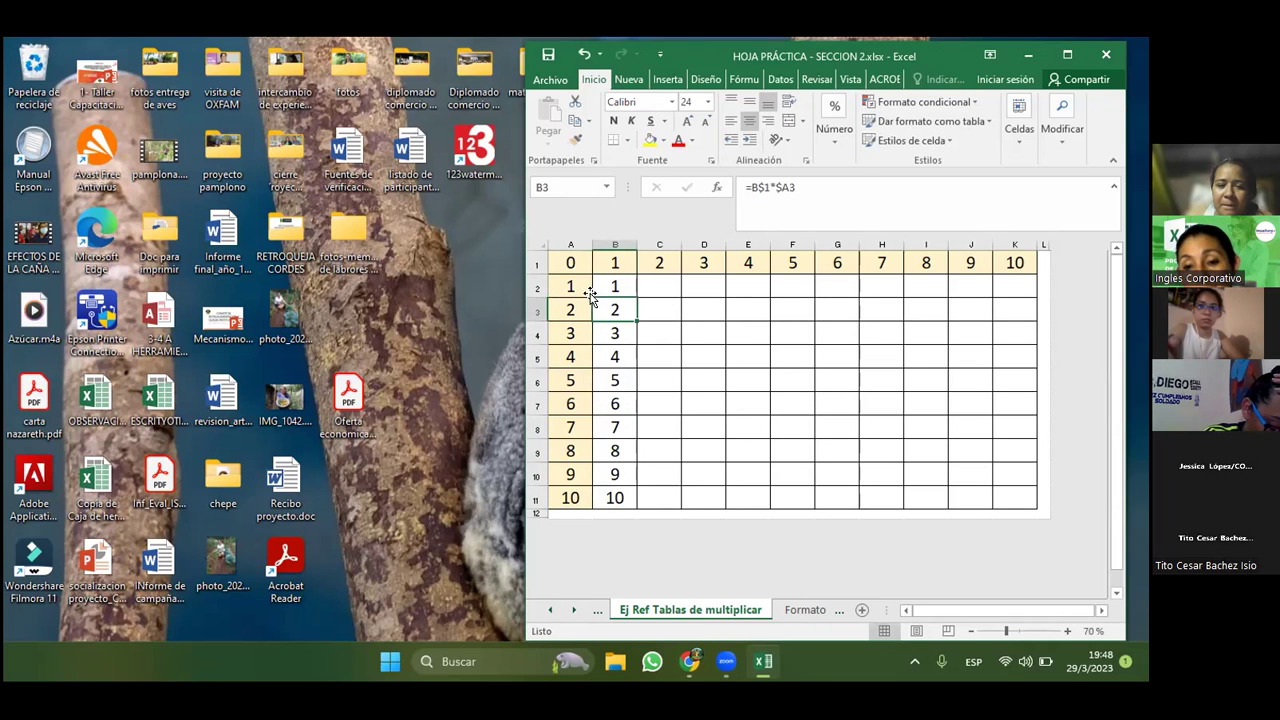
left_click(655, 283)
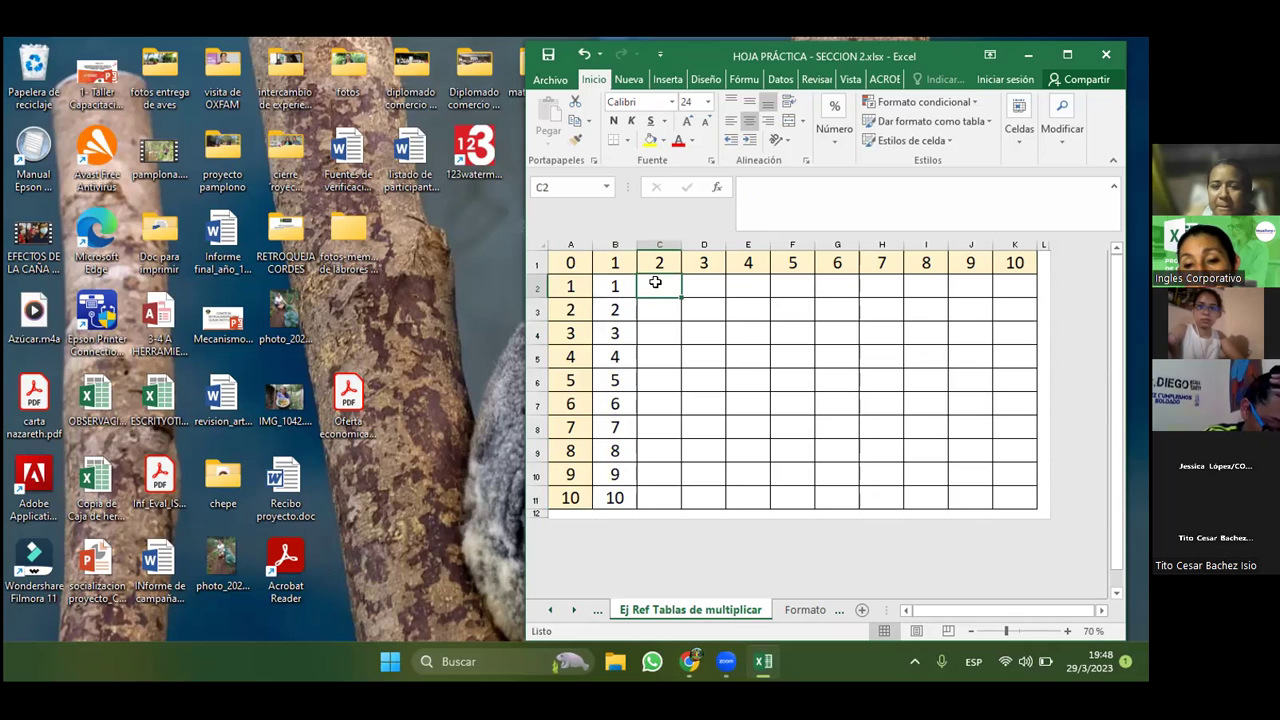
left_click(617, 310)
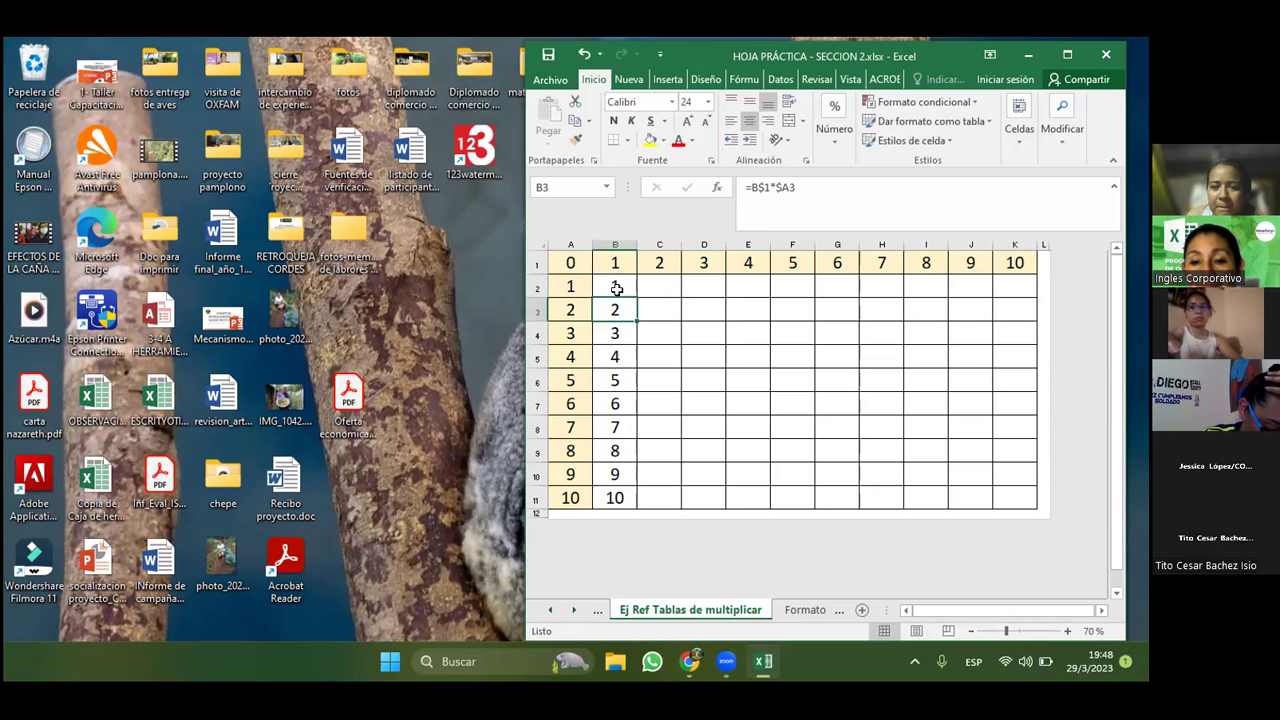
- Check A2's value, then start copying B2's formula across row 2
left_click(578, 284)
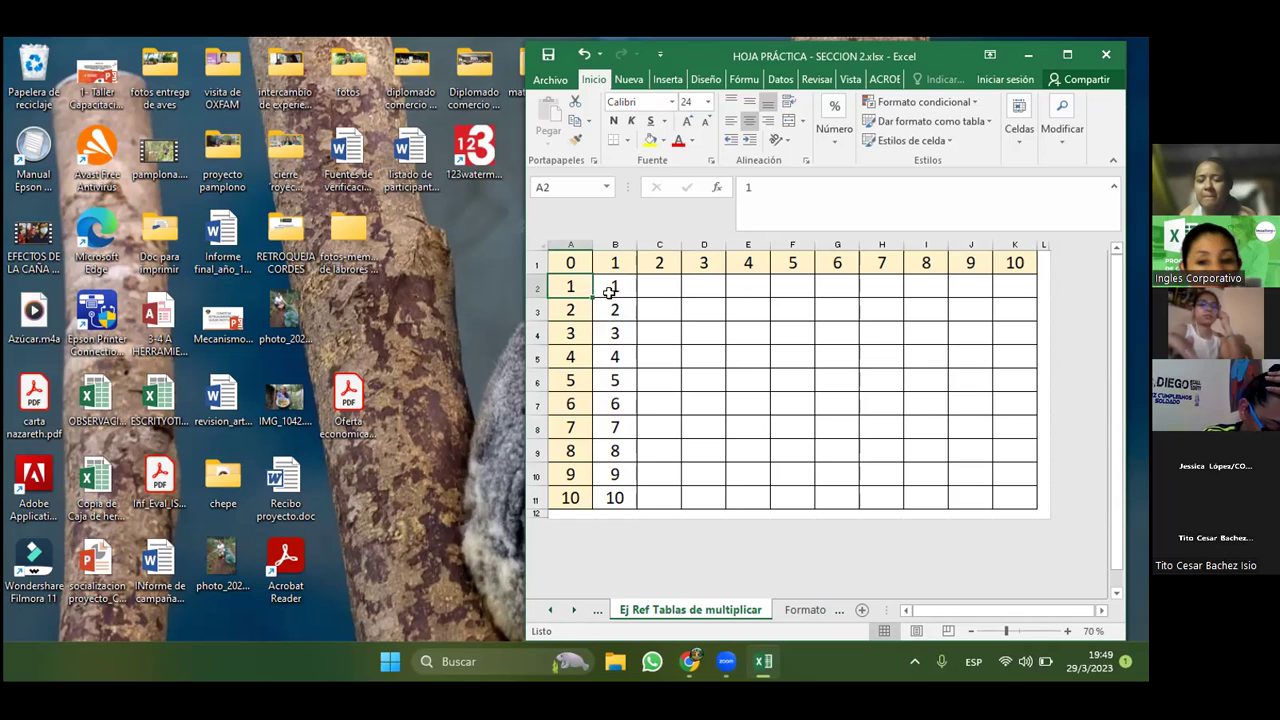
left_click(619, 286)
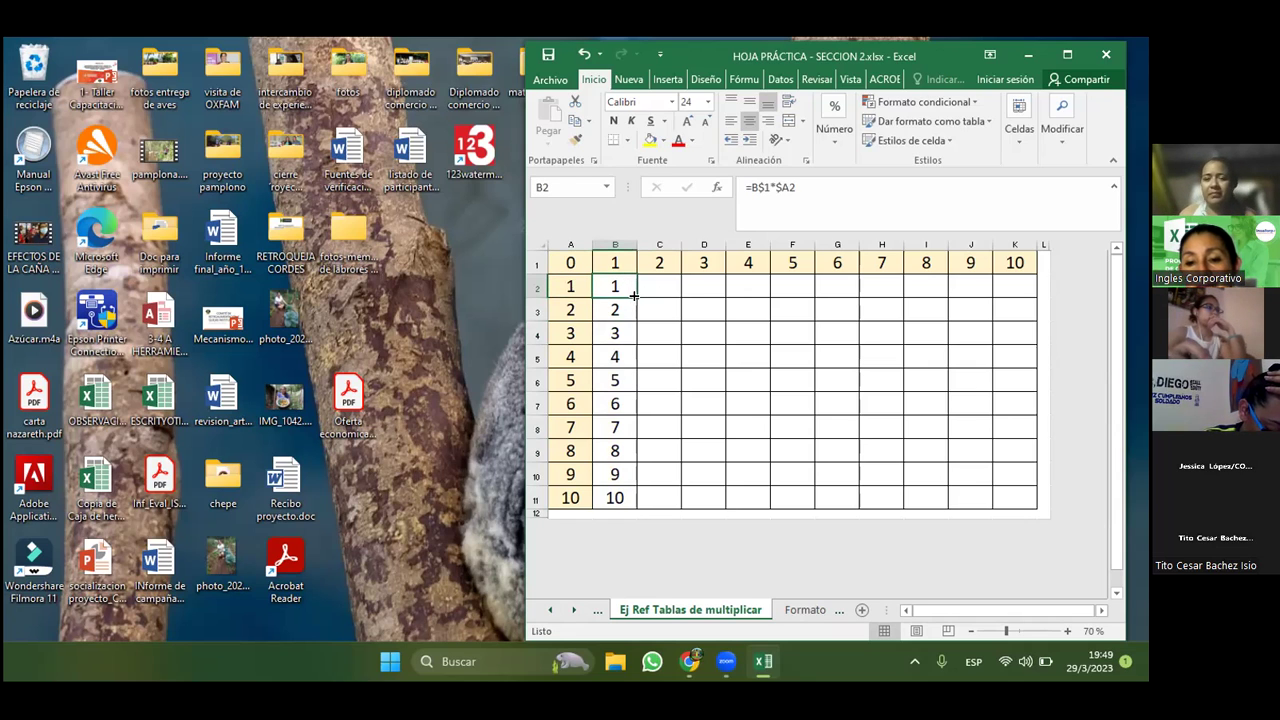
left_click_drag(644, 290, 739, 322)
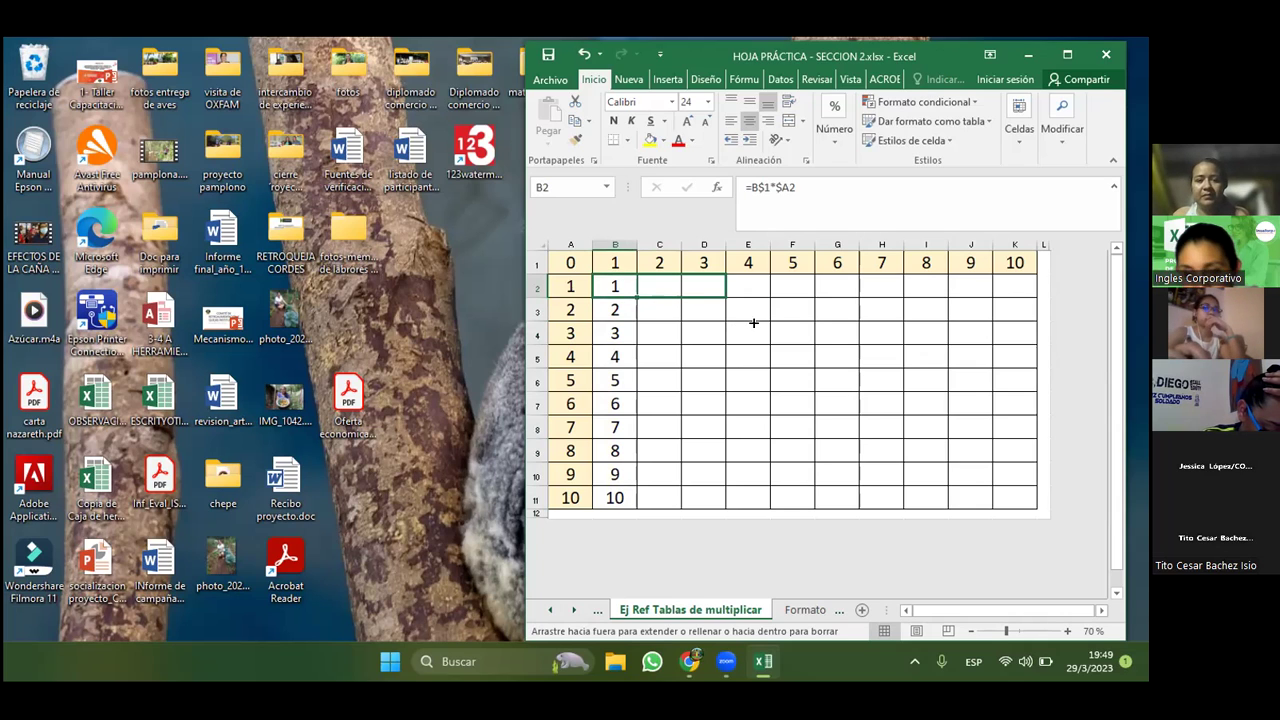
- Fill B2's formula across to K2 and test copying K2 into K3
left_click_drag(753, 322, 1028, 330)
left_click(1028, 330)
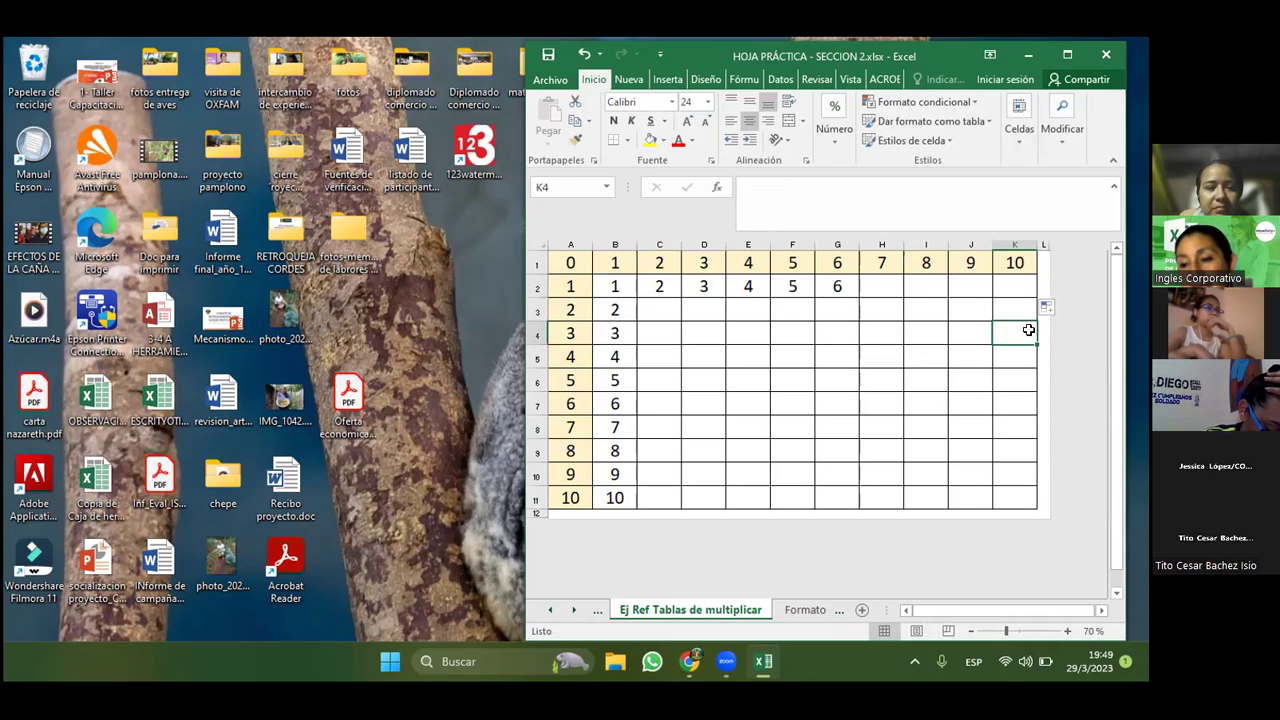
left_click(1031, 298)
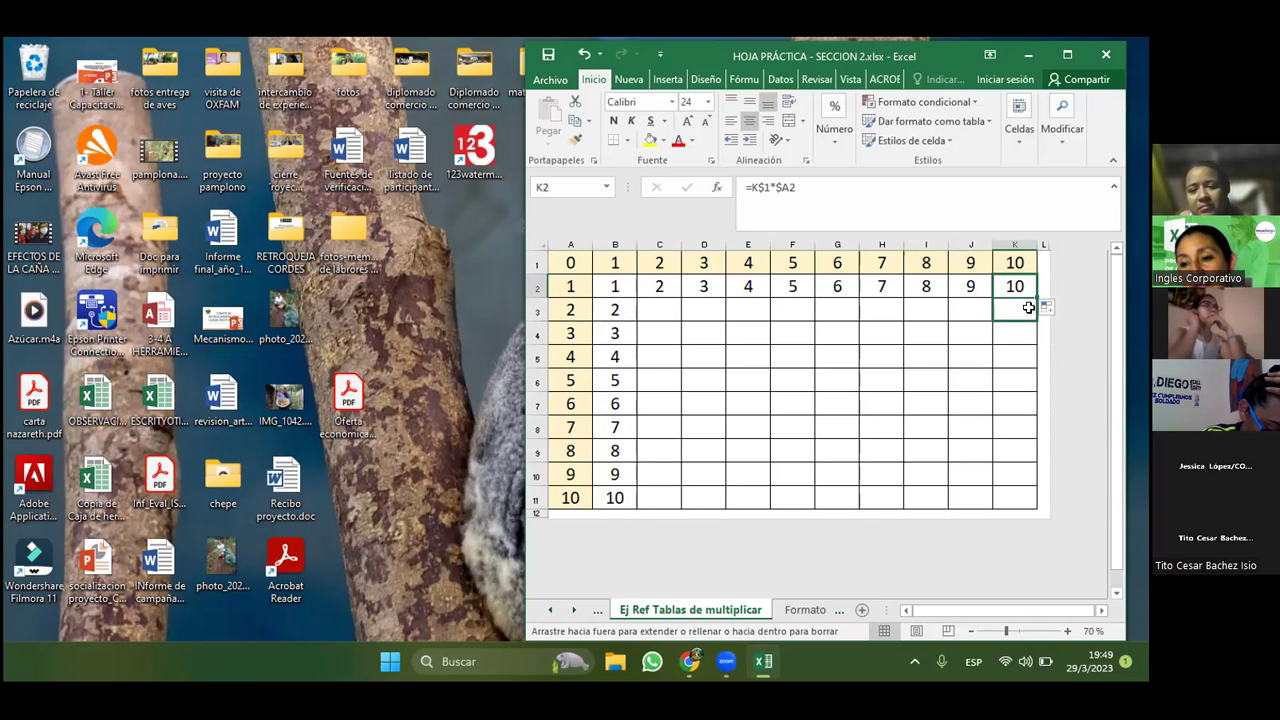
left_click_drag(1031, 300, 1016, 304)
left_click(1014, 361)
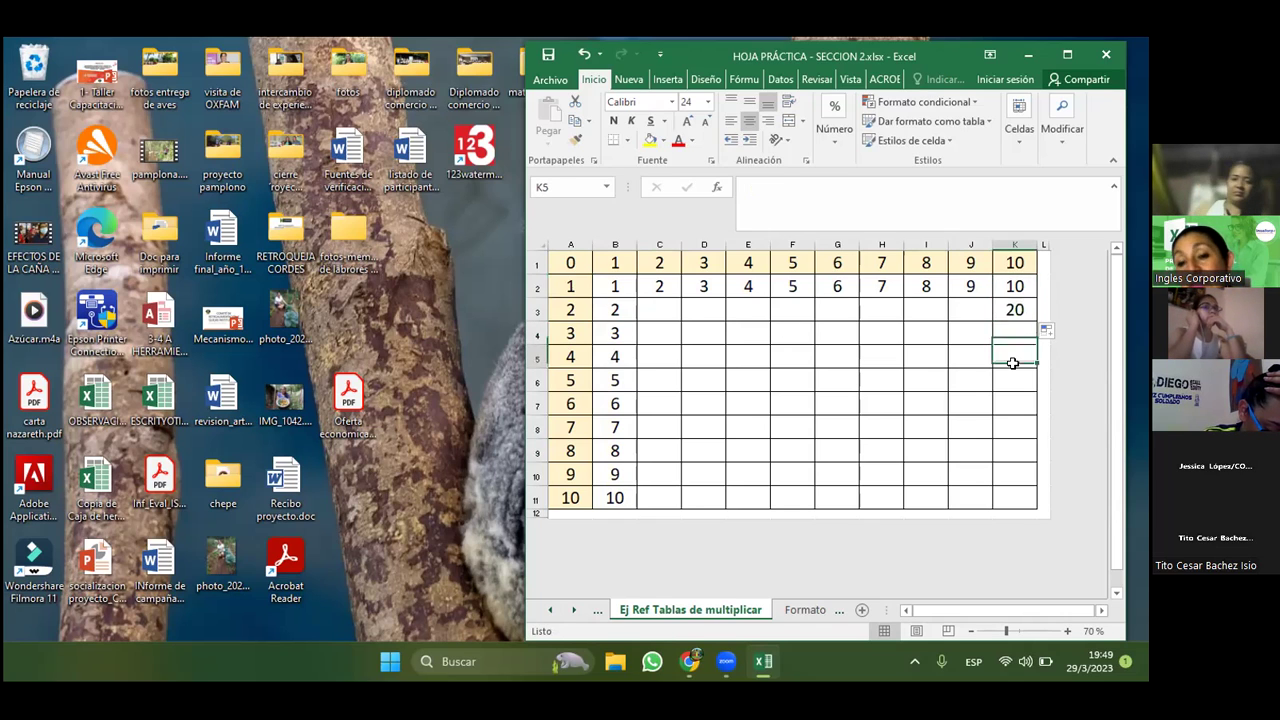
left_click(1016, 310)
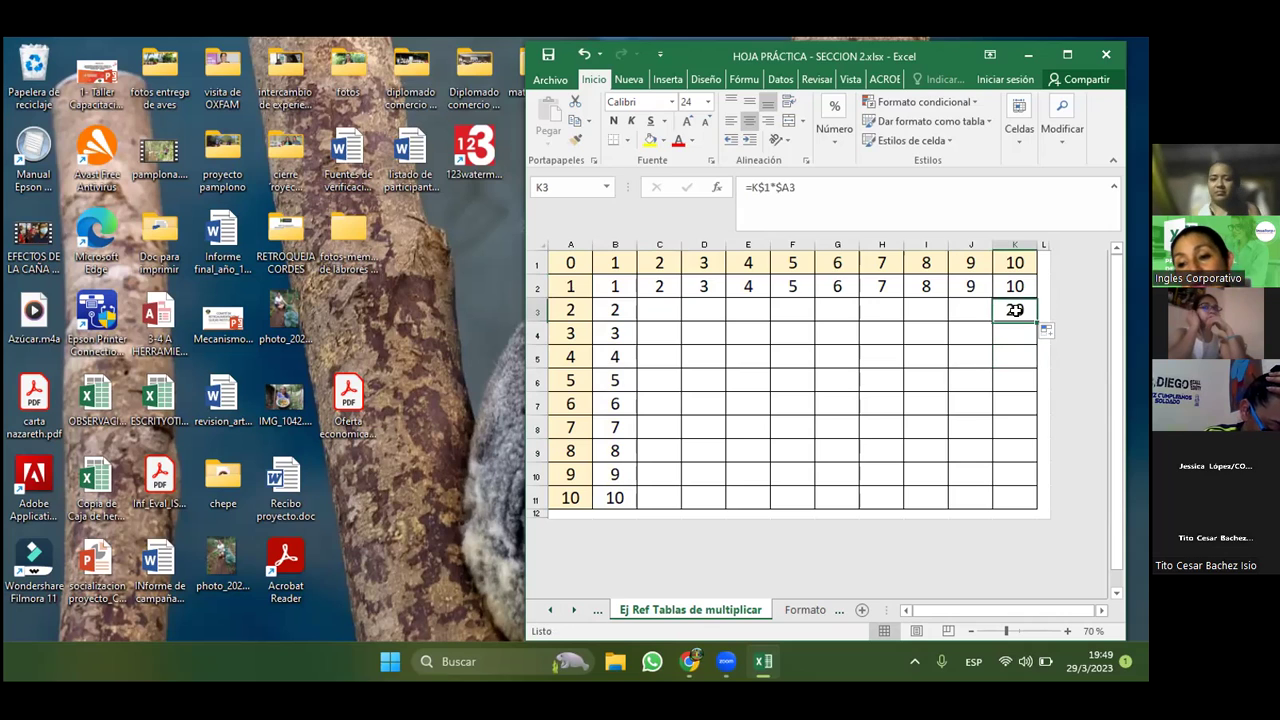
- Compare with B2, then fill K2's formula down to K11 and check J2
left_click(612, 288)
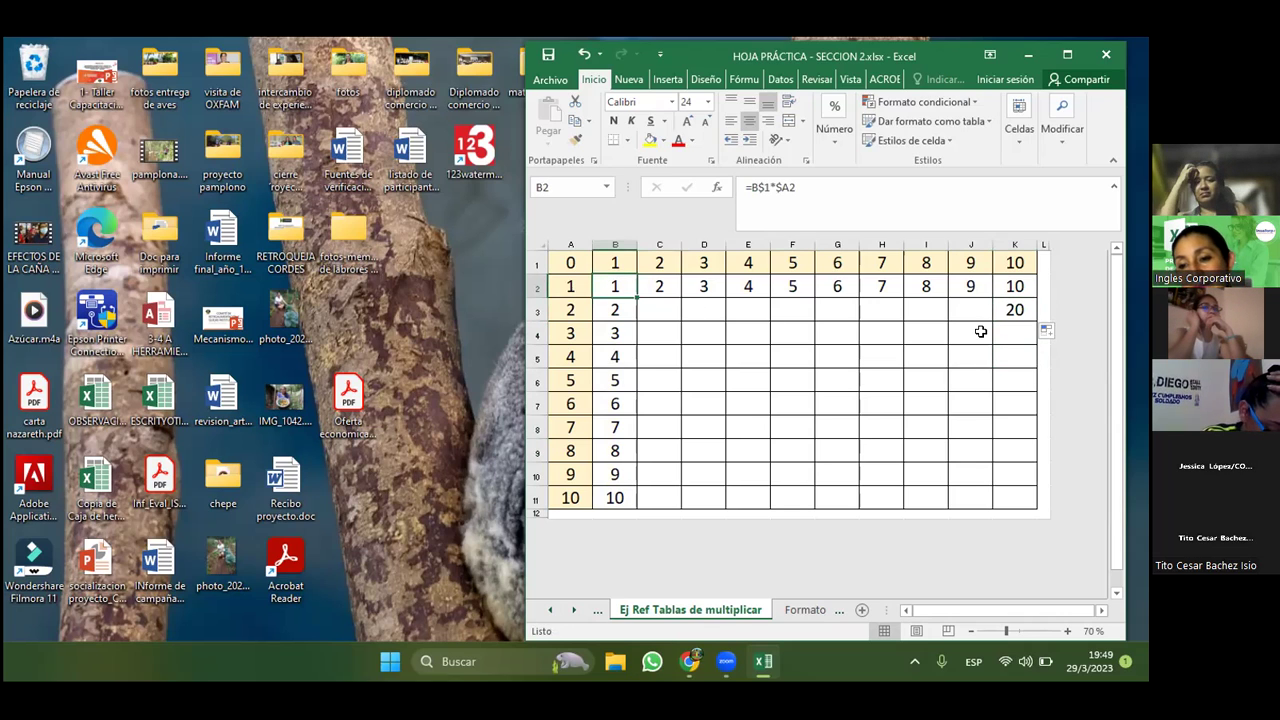
left_click(1016, 287)
left_click_drag(1033, 297, 1027, 494)
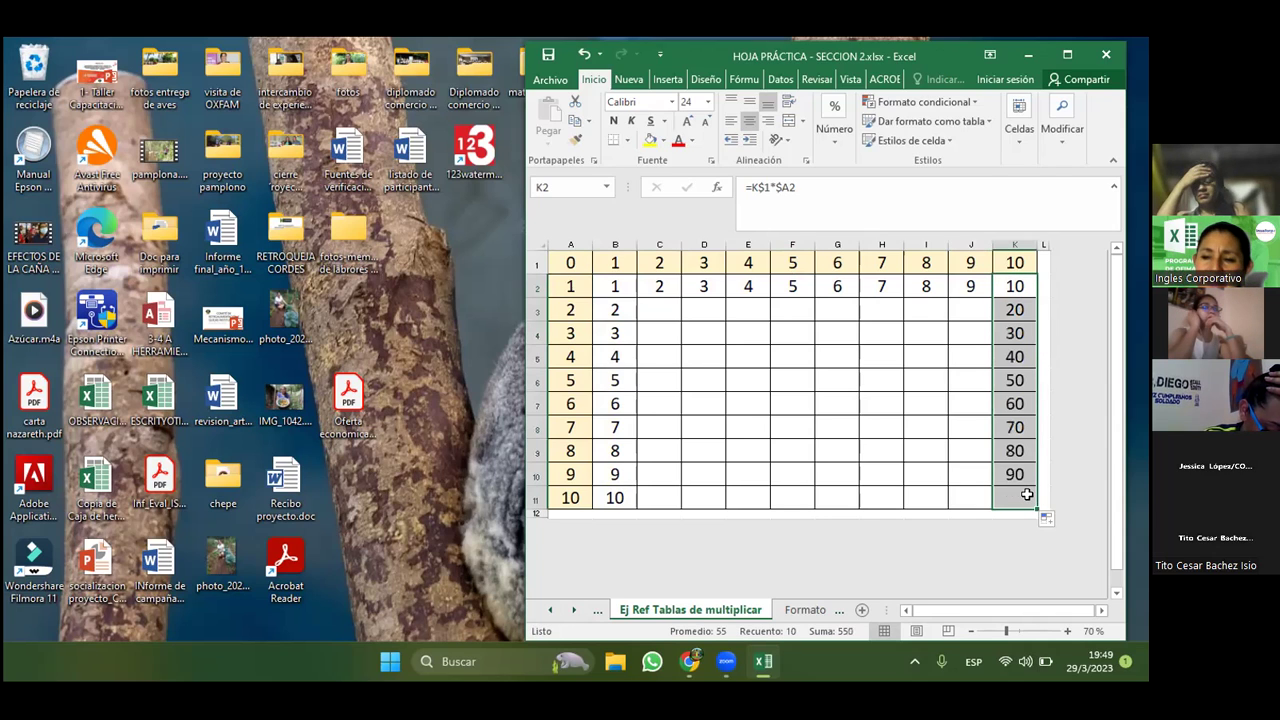
left_click(972, 289)
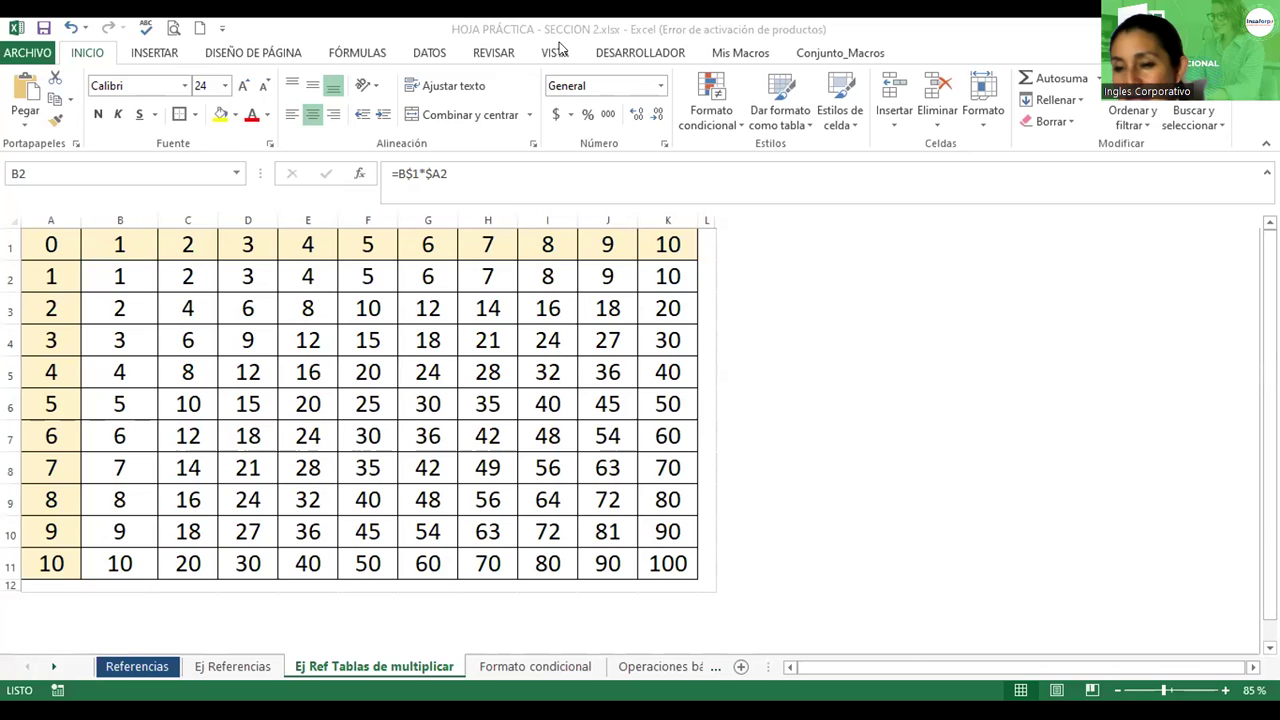
- Move to the Ej Referencias sheet, review the PLANILLA table and its D12 total, ending on D5
left_click(383, 340)
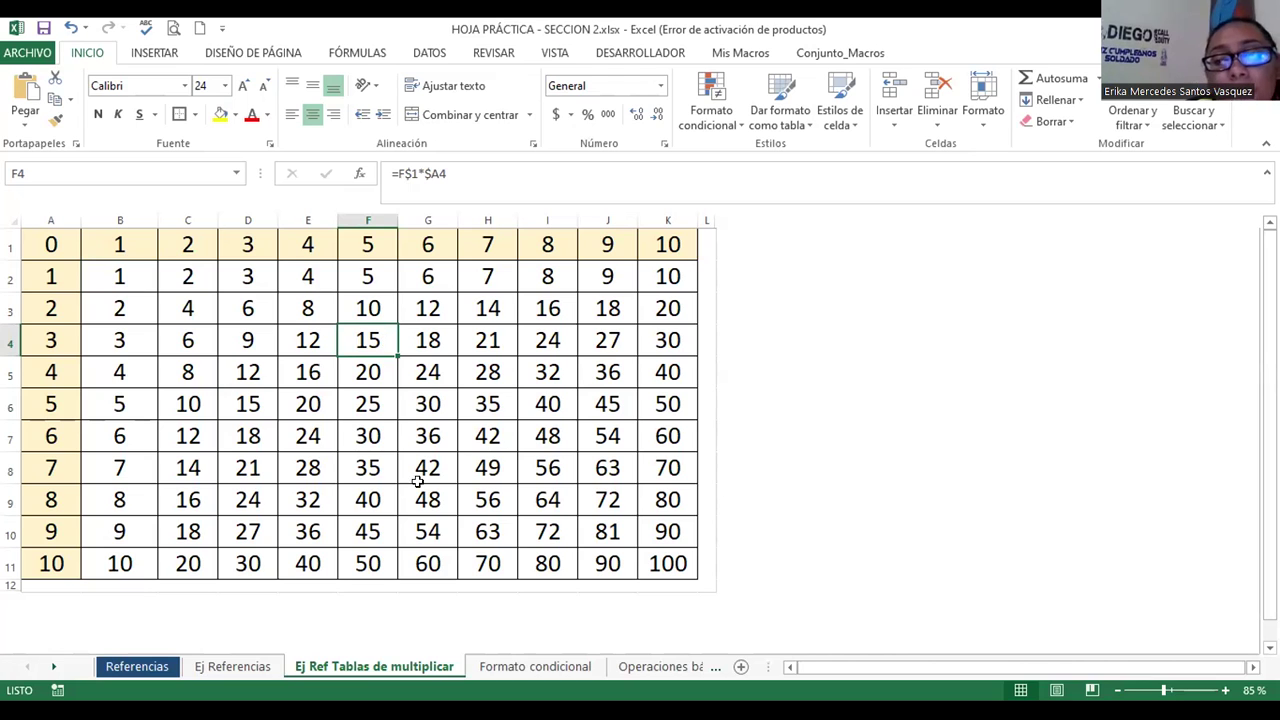
left_click(229, 666)
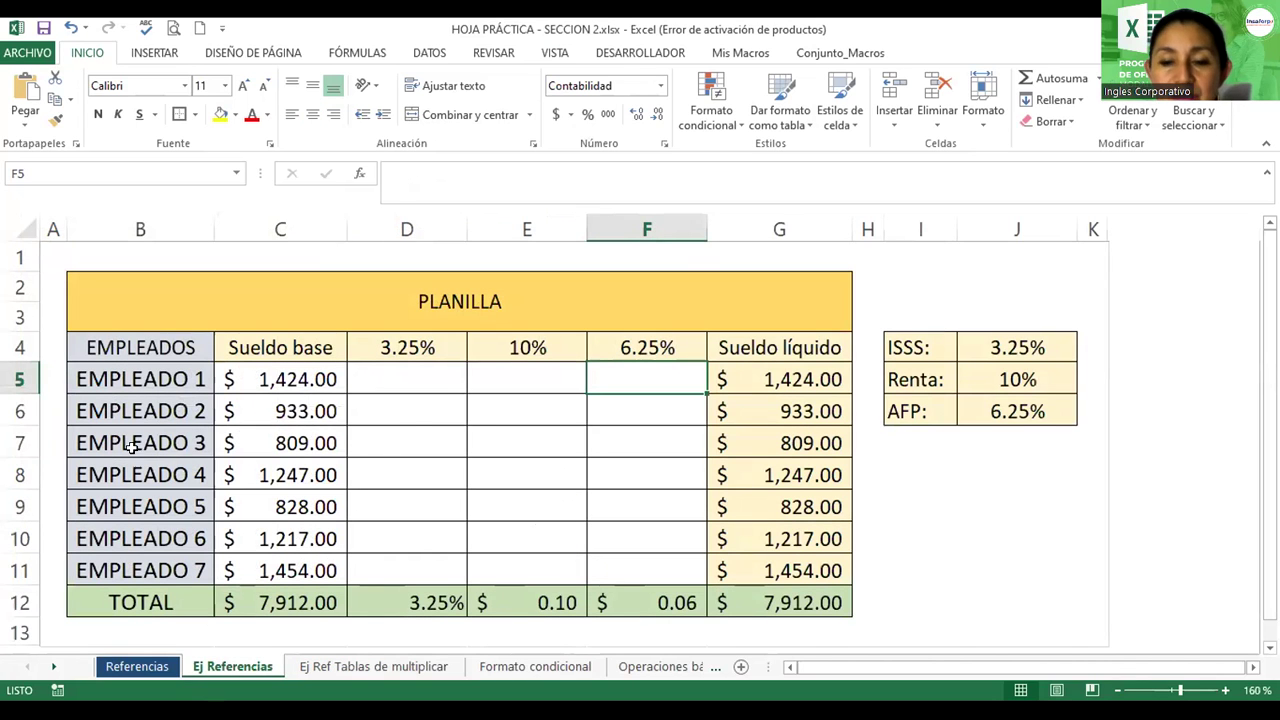
left_click(415, 437)
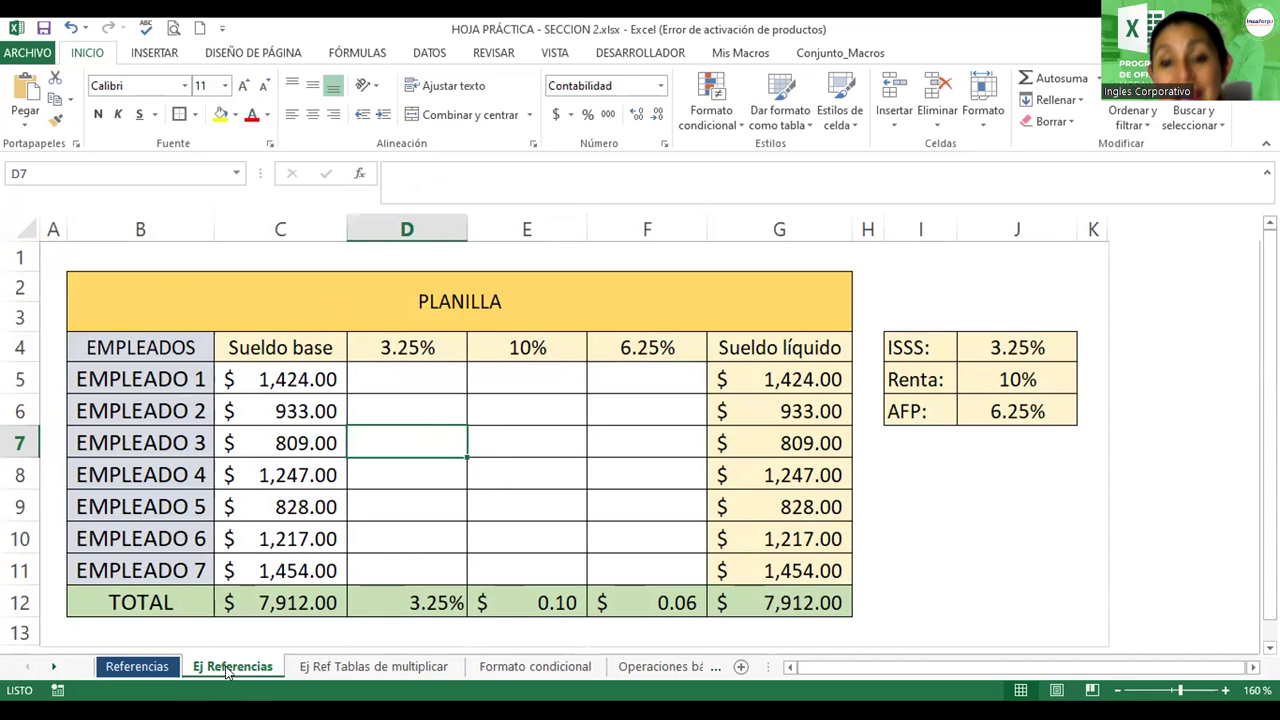
scroll(516, 408, "down", 3)
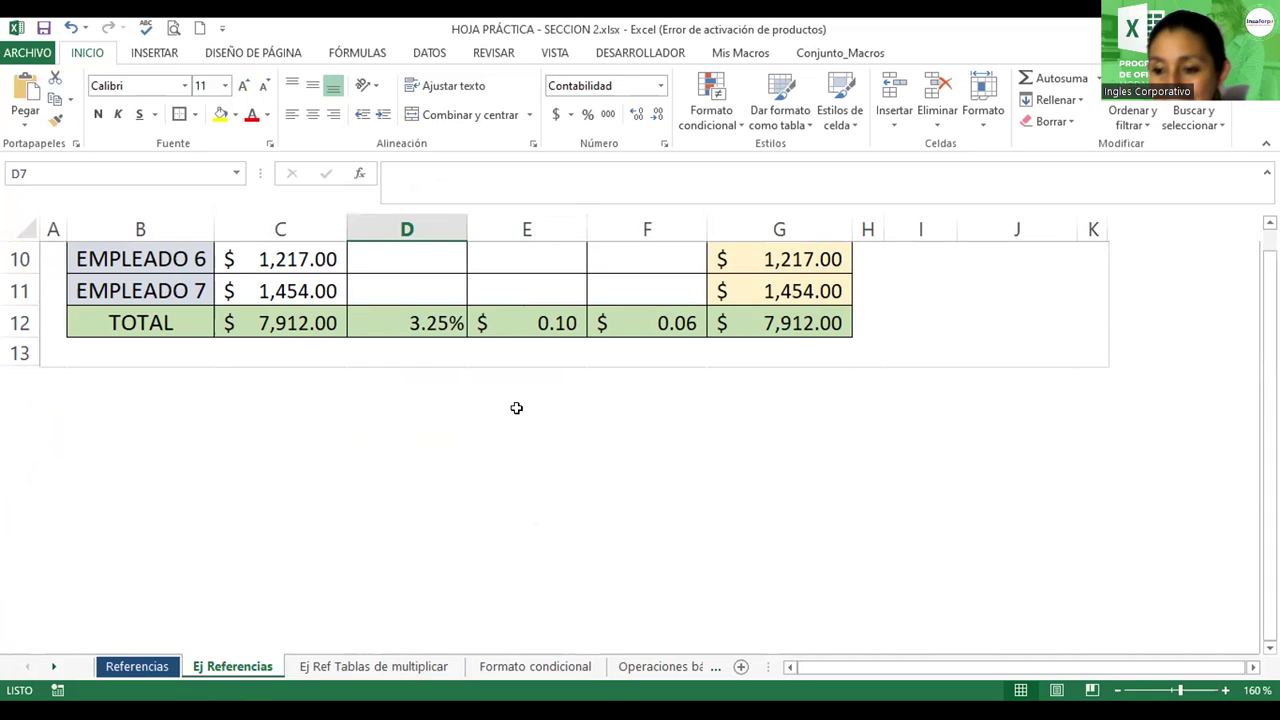
left_click(466, 292)
scroll(463, 310, "up", 3)
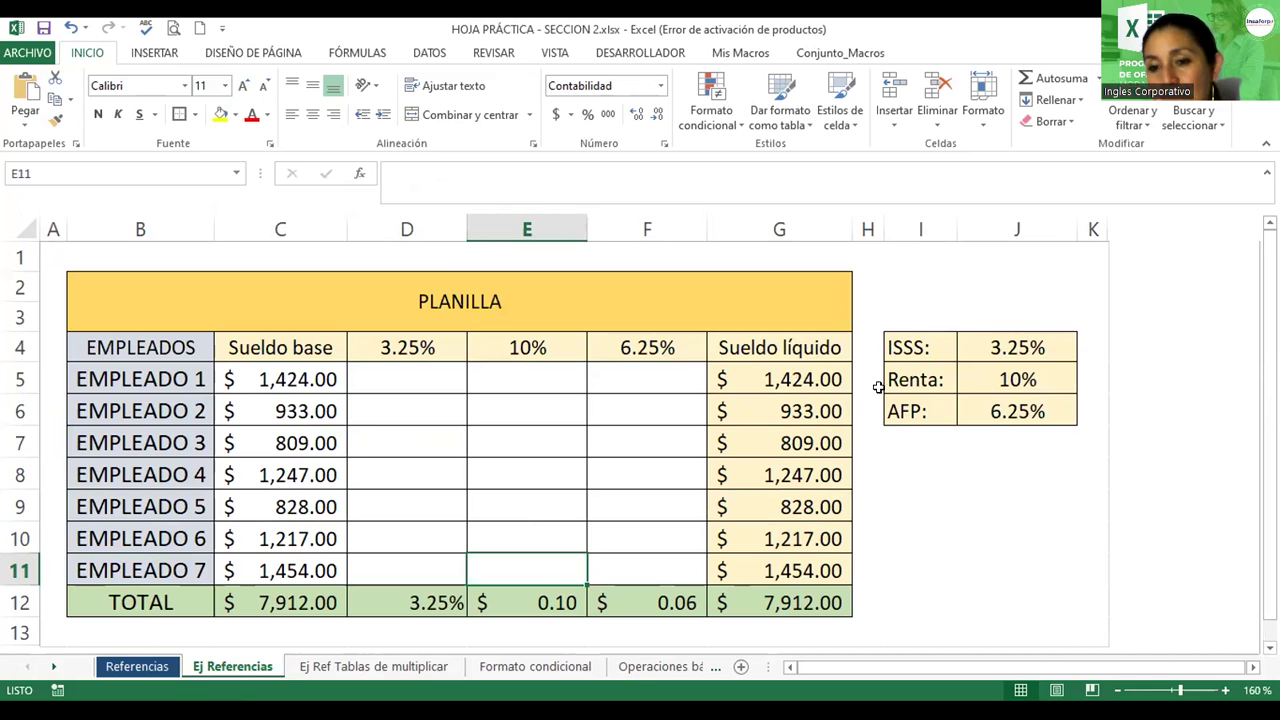
left_click(424, 604)
left_click(406, 374)
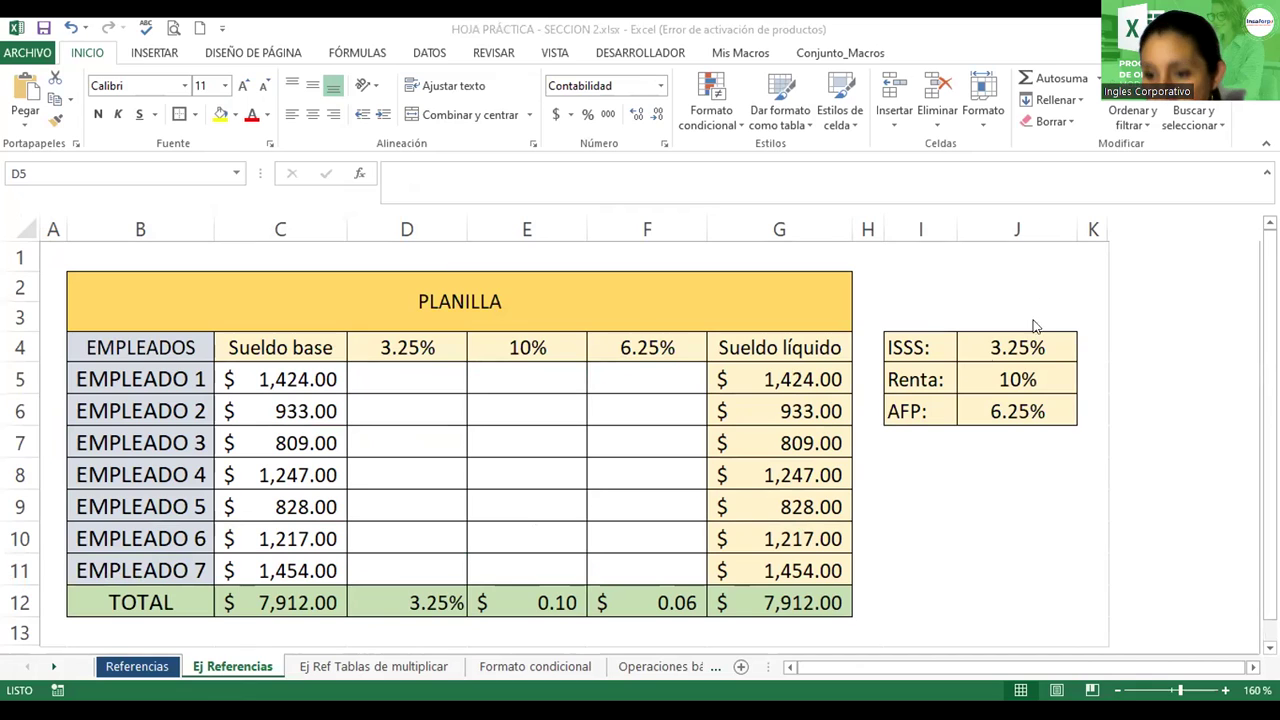
- Enter =C5*$J$4 in D5 and fill it down to D11 for every employee's ISSS deduction
left_click(406, 380)
type("=")
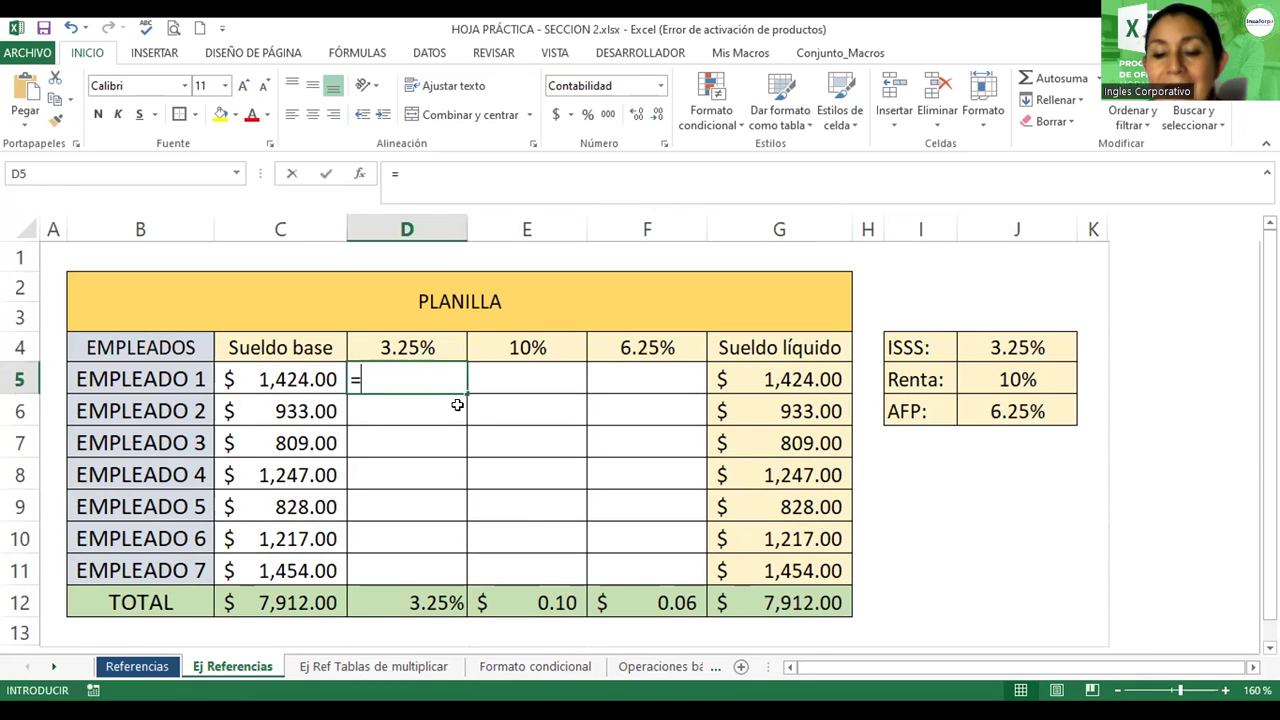
left_click(289, 380)
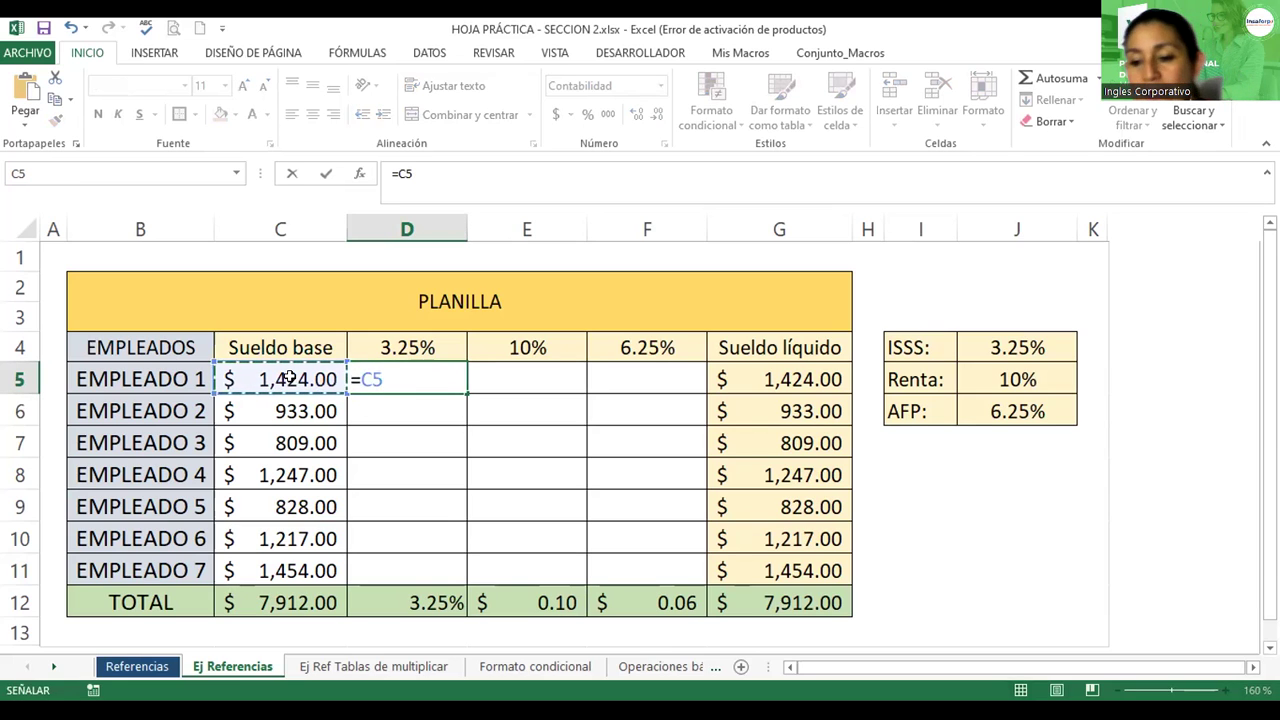
type("*")
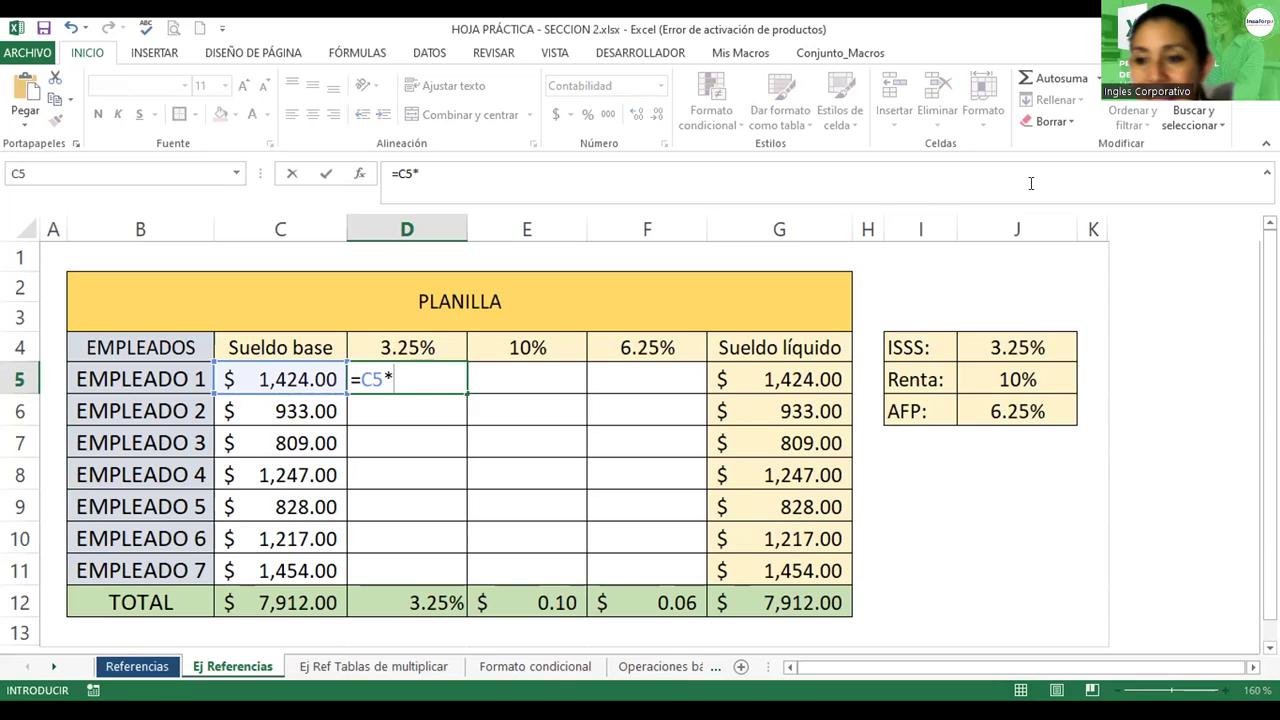
left_click(1014, 343)
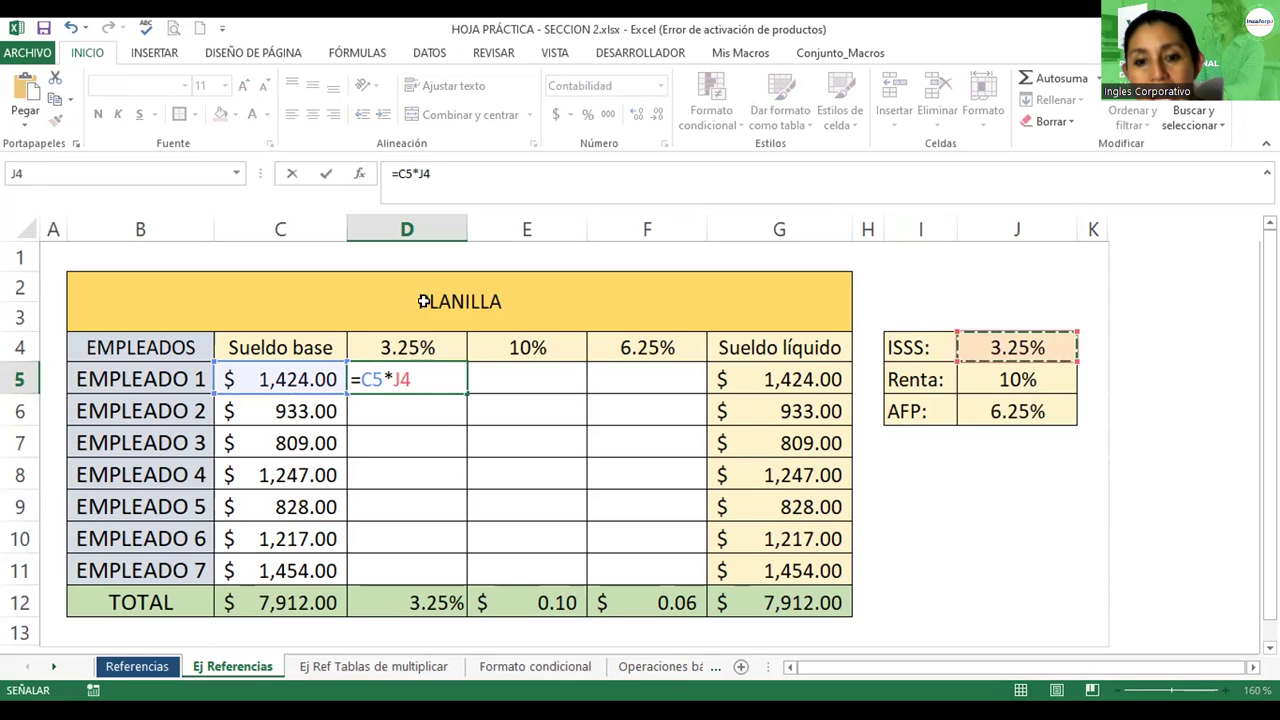
left_click(398, 379)
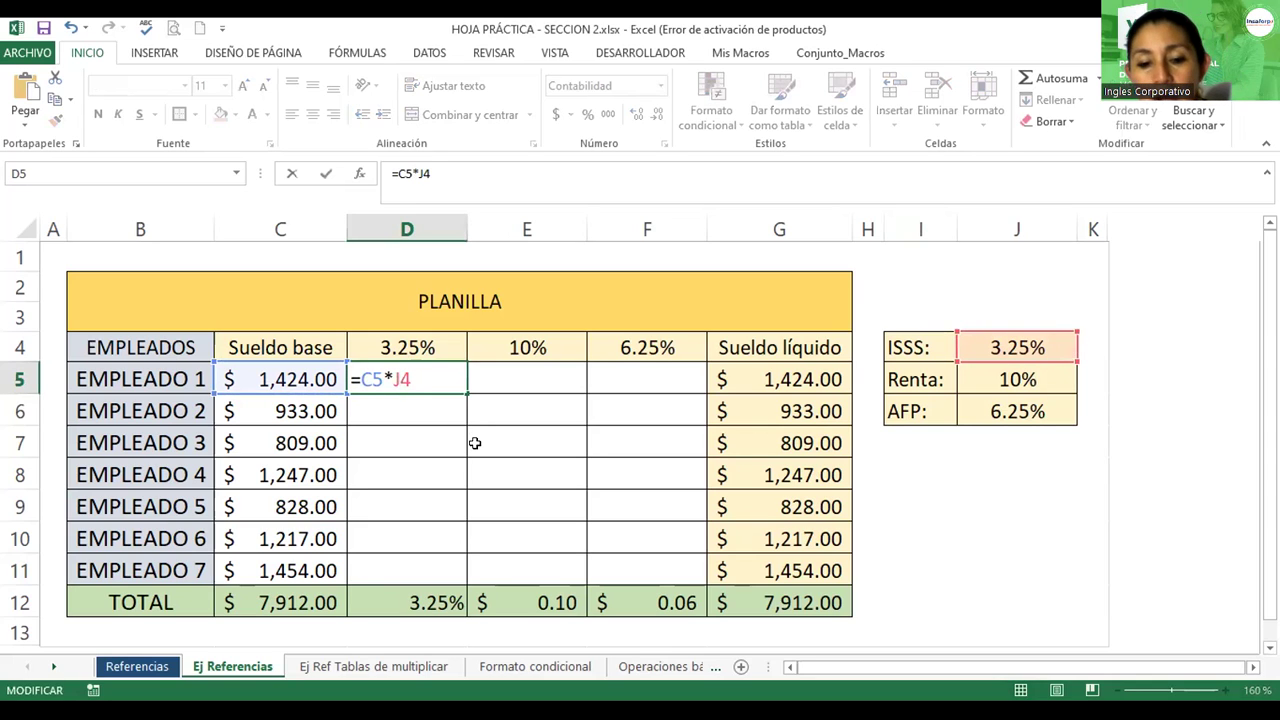
key("F4")
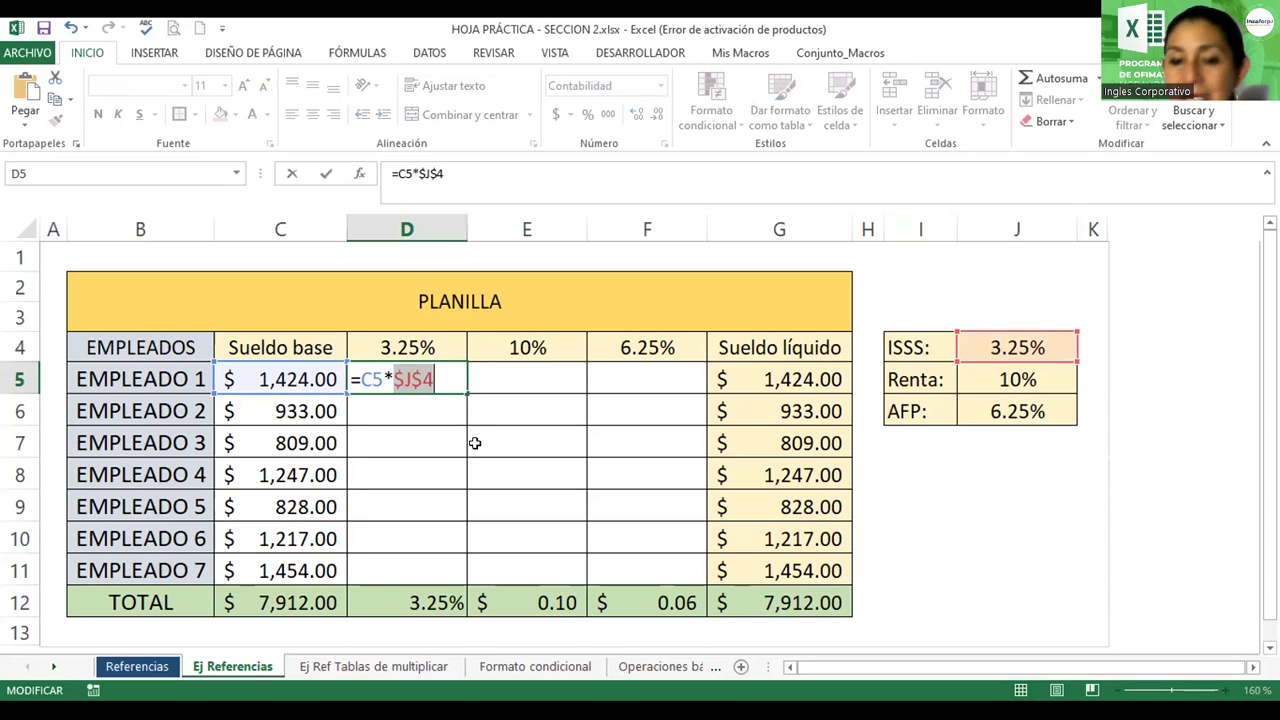
key("Return")
left_click(426, 377)
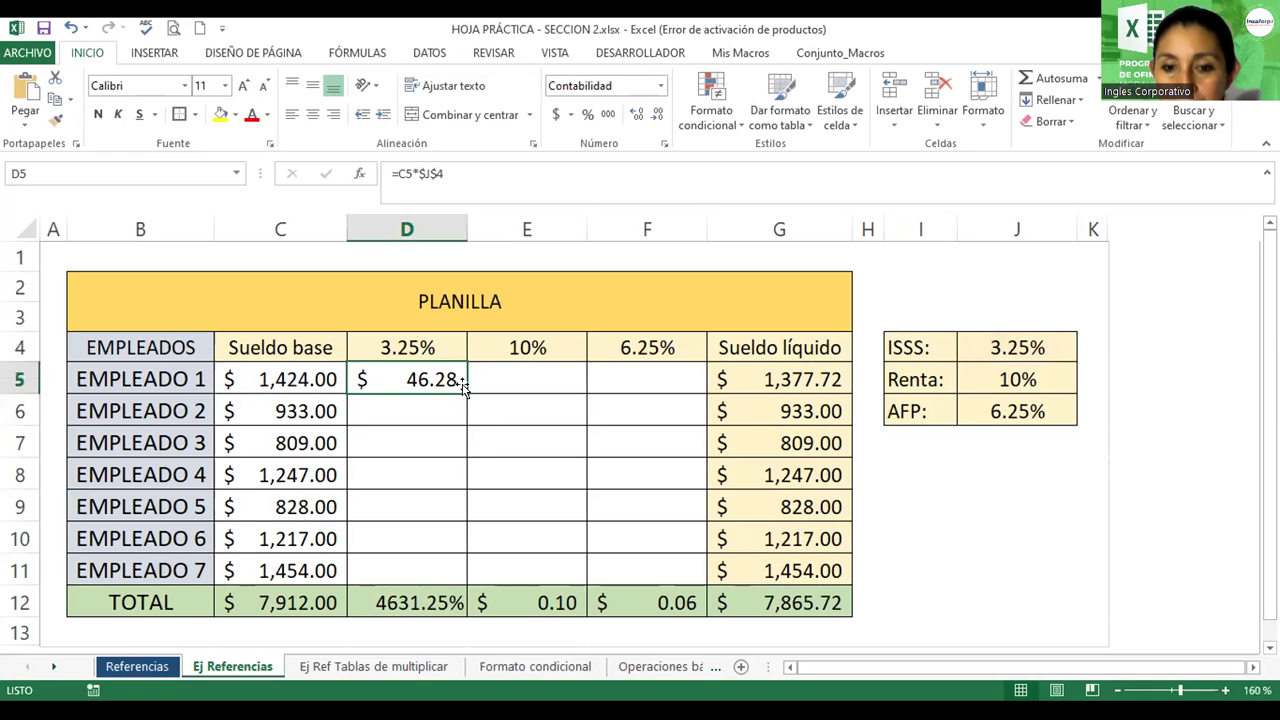
left_click_drag(462, 392, 446, 573)
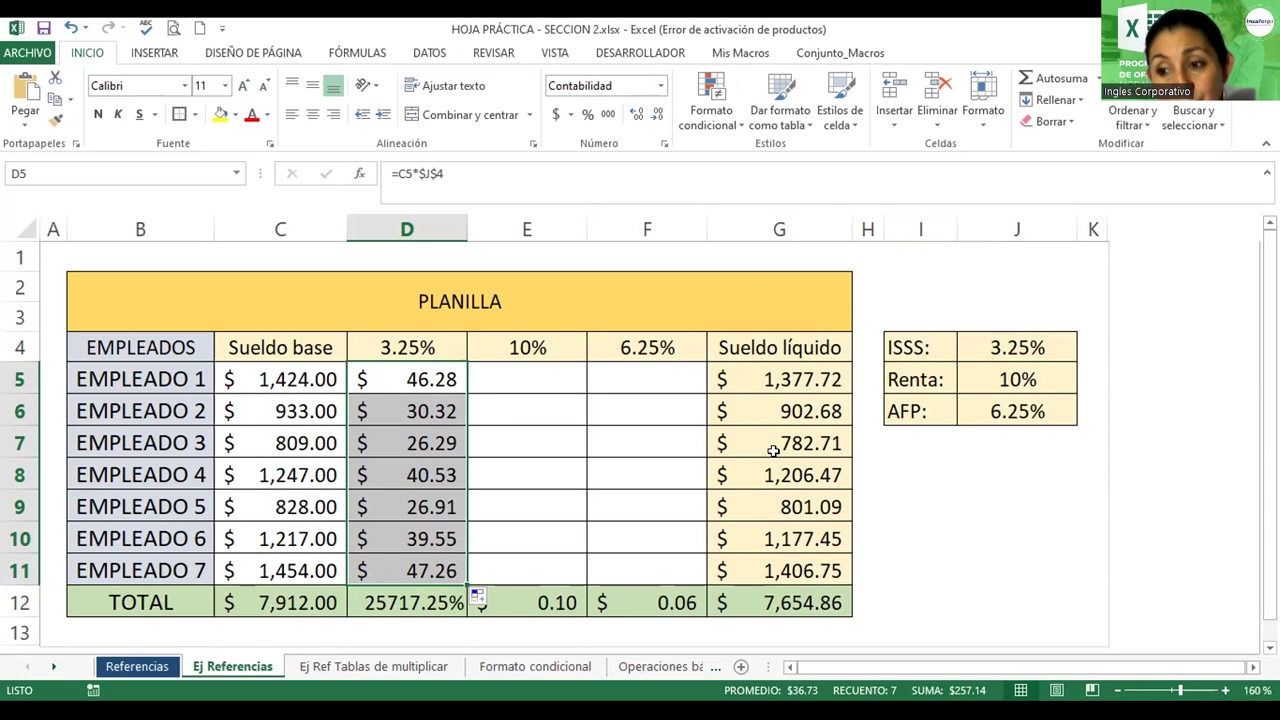
- Check G5's net salary formula, then start a Renta formula =C5*$J$5 in E5
left_click(786, 378)
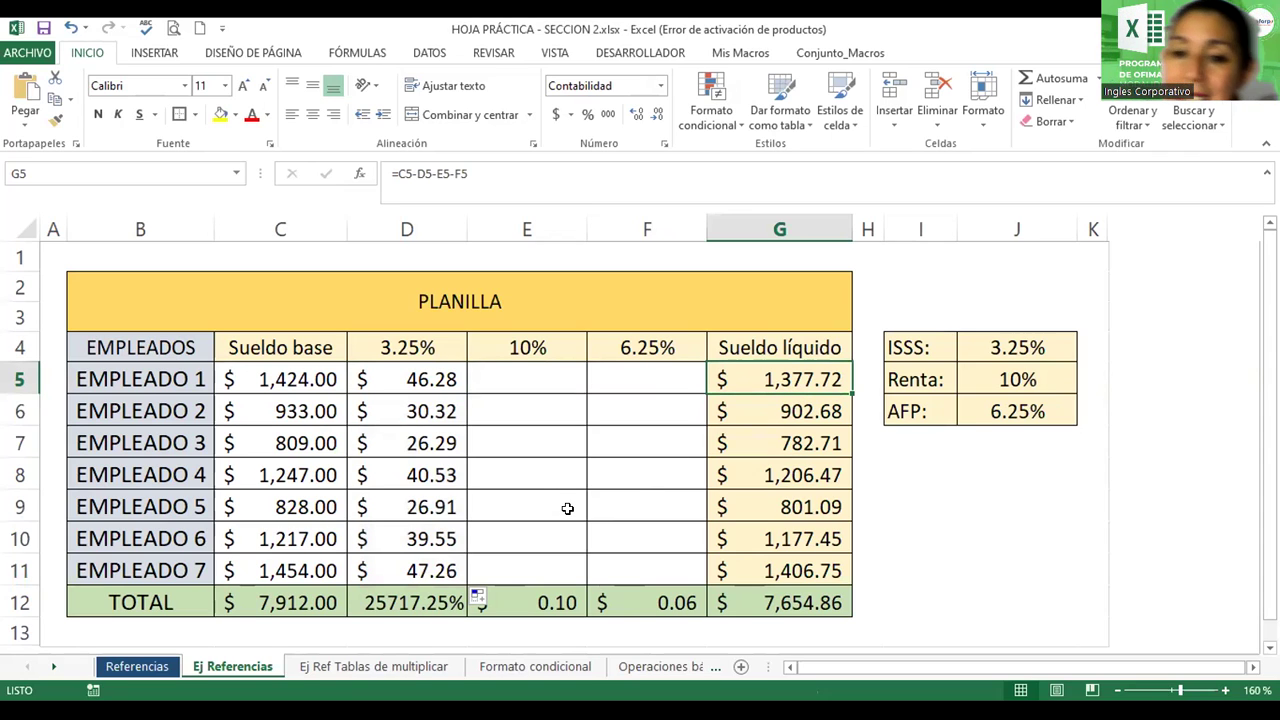
left_click(521, 377)
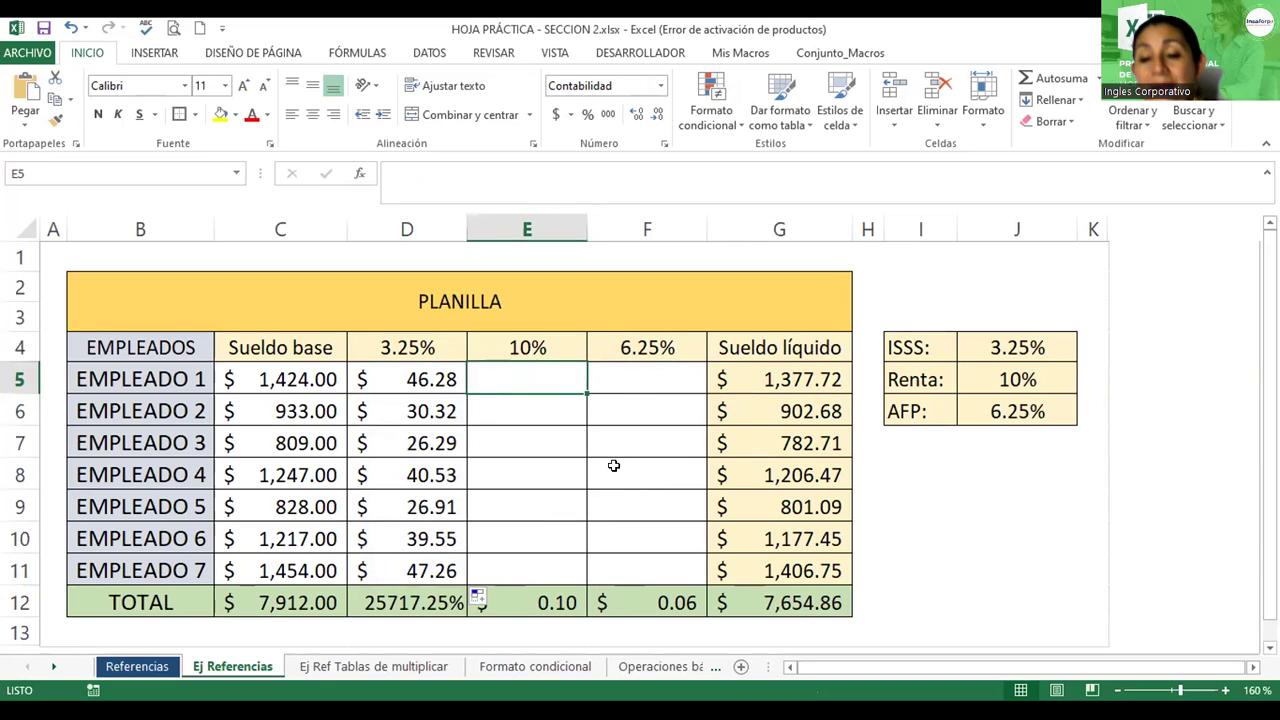
type("=")
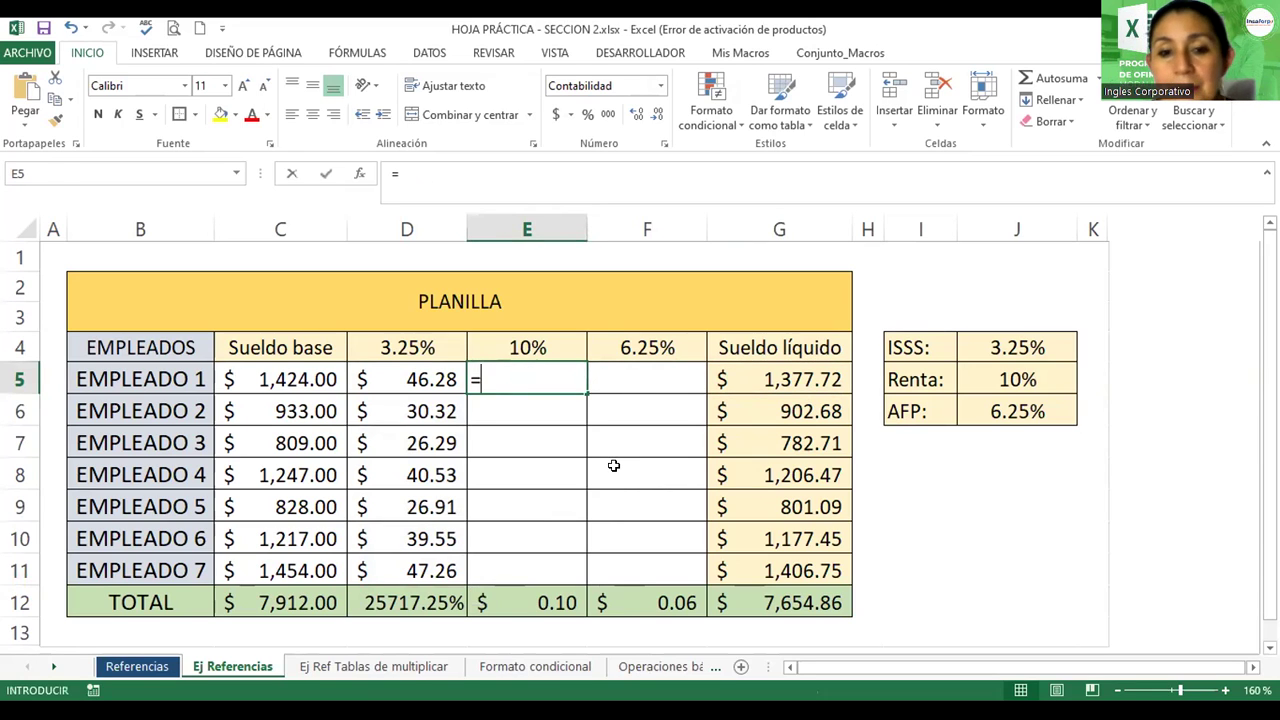
left_click(283, 375)
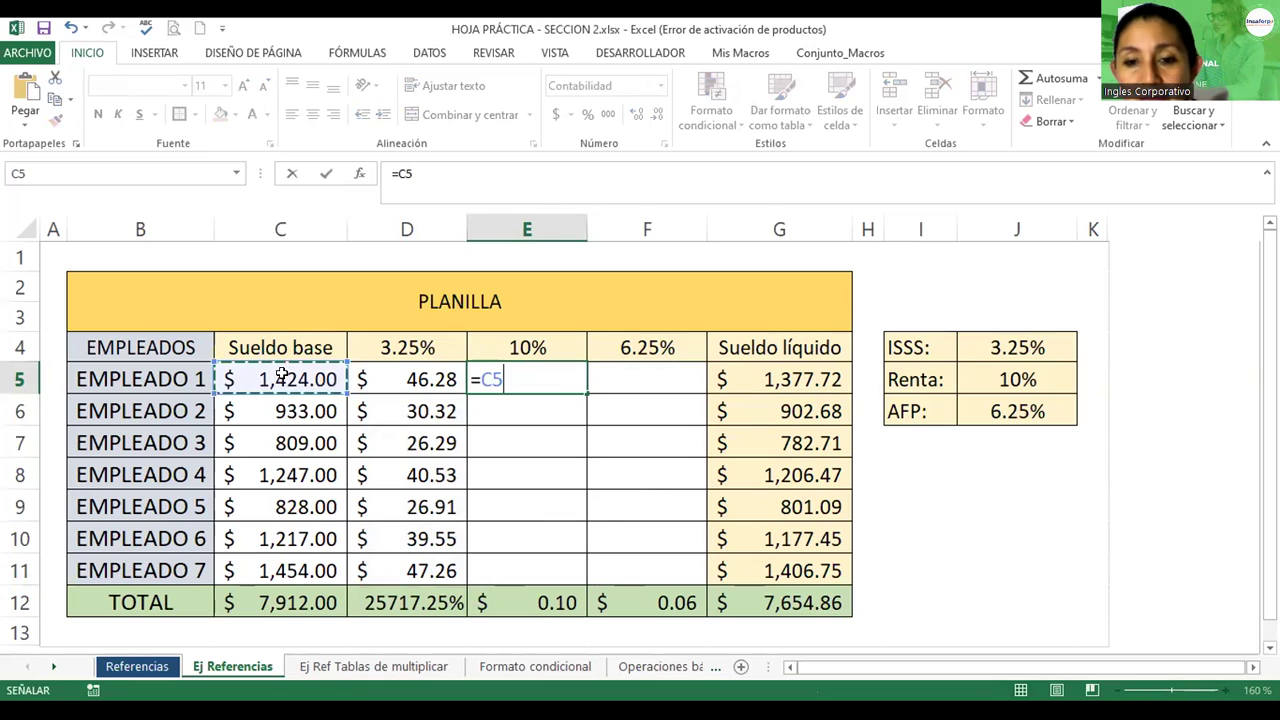
type("*")
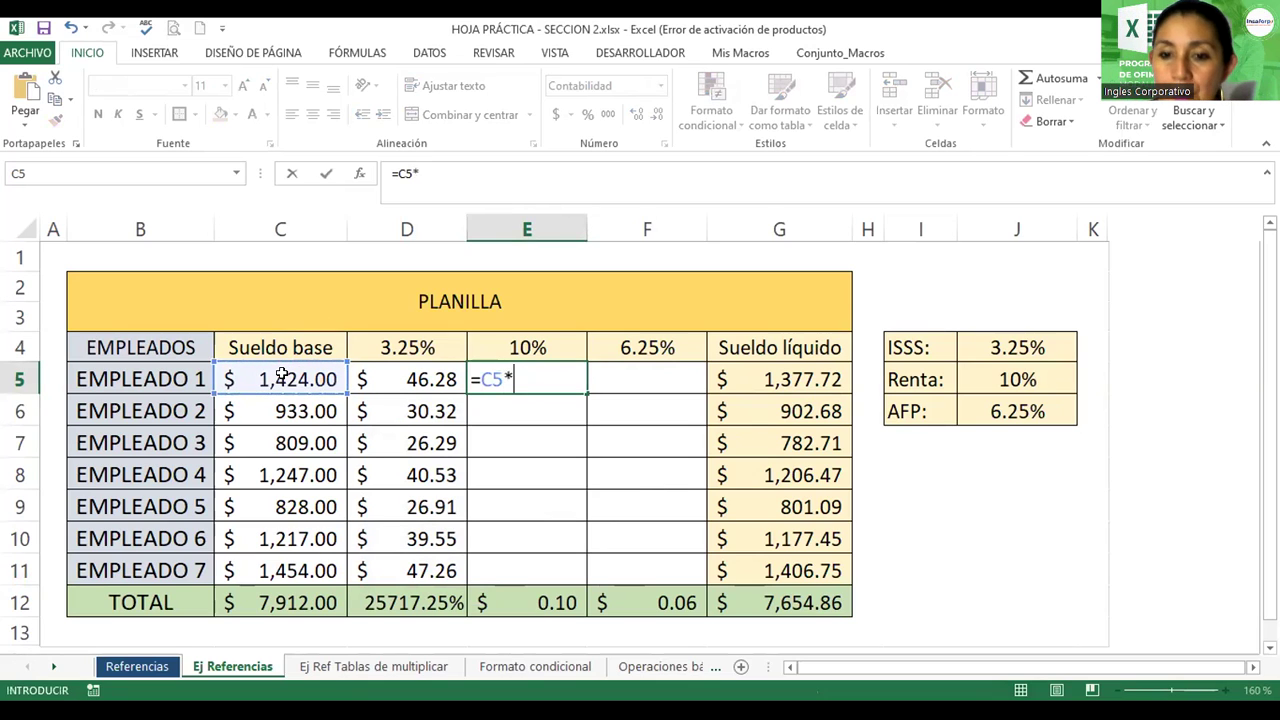
left_click(986, 373)
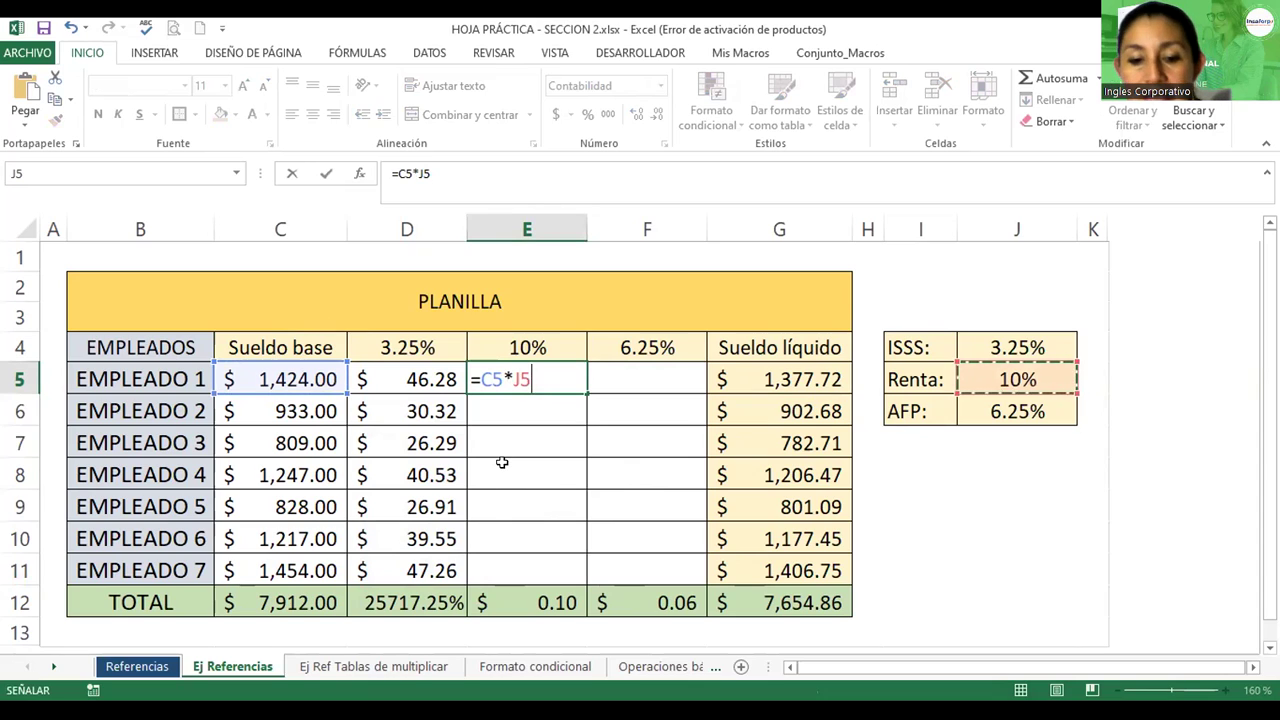
key("F4")
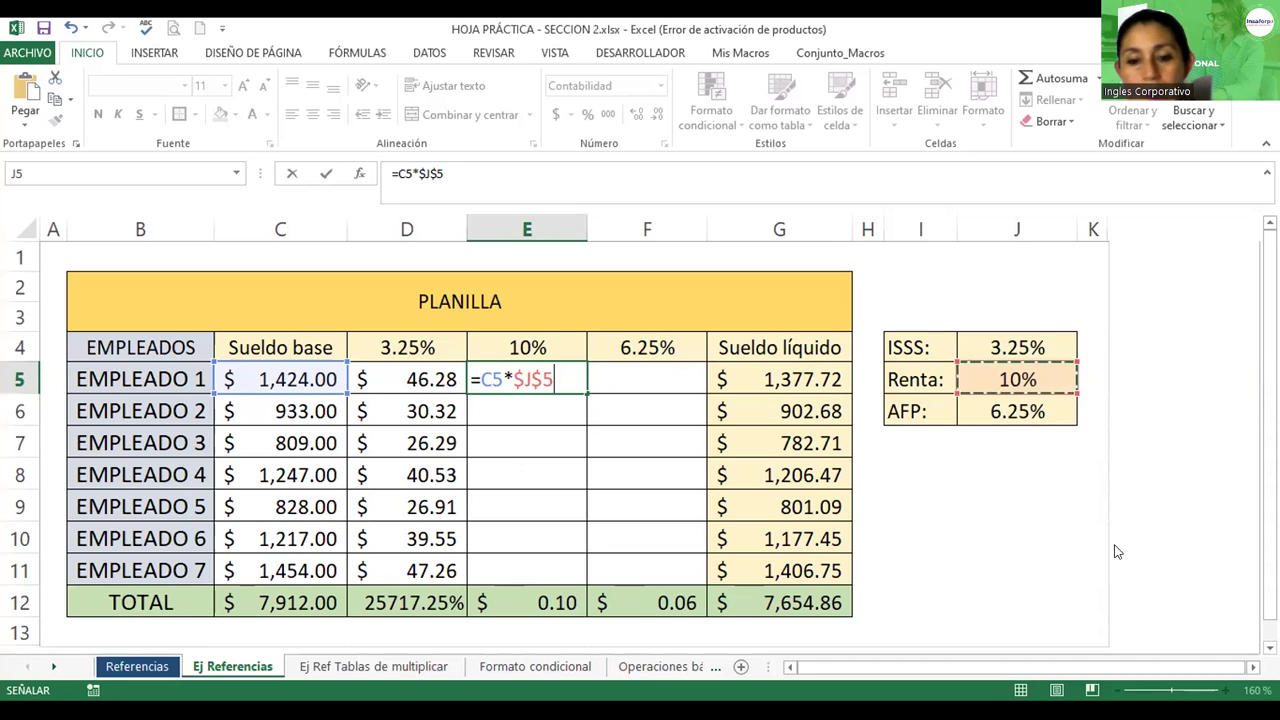
- Discard the E5 formula and delete the ISSS deductions in D5:D11
key("Escape")
left_click_drag(408, 385, 403, 560)
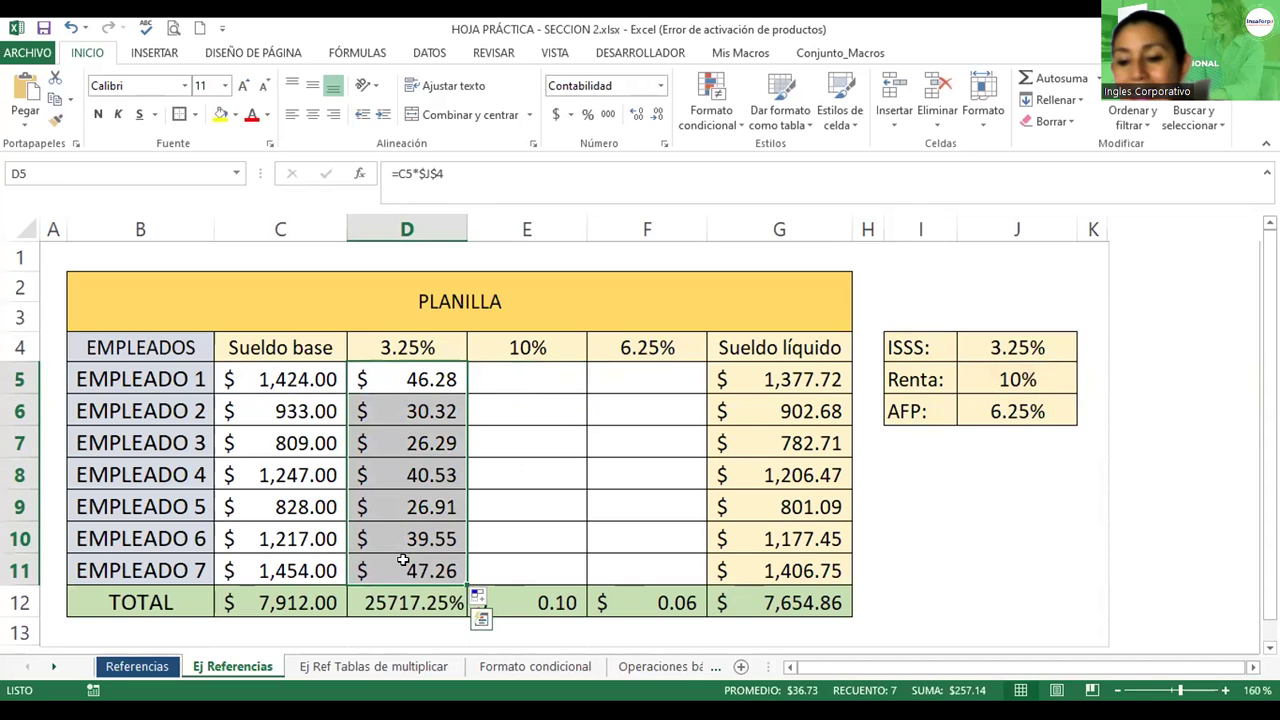
key("Delete")
- Enter the relative formula =C5*J4 in D5 and fill it down to D9, producing shifted deductions
left_click(395, 384)
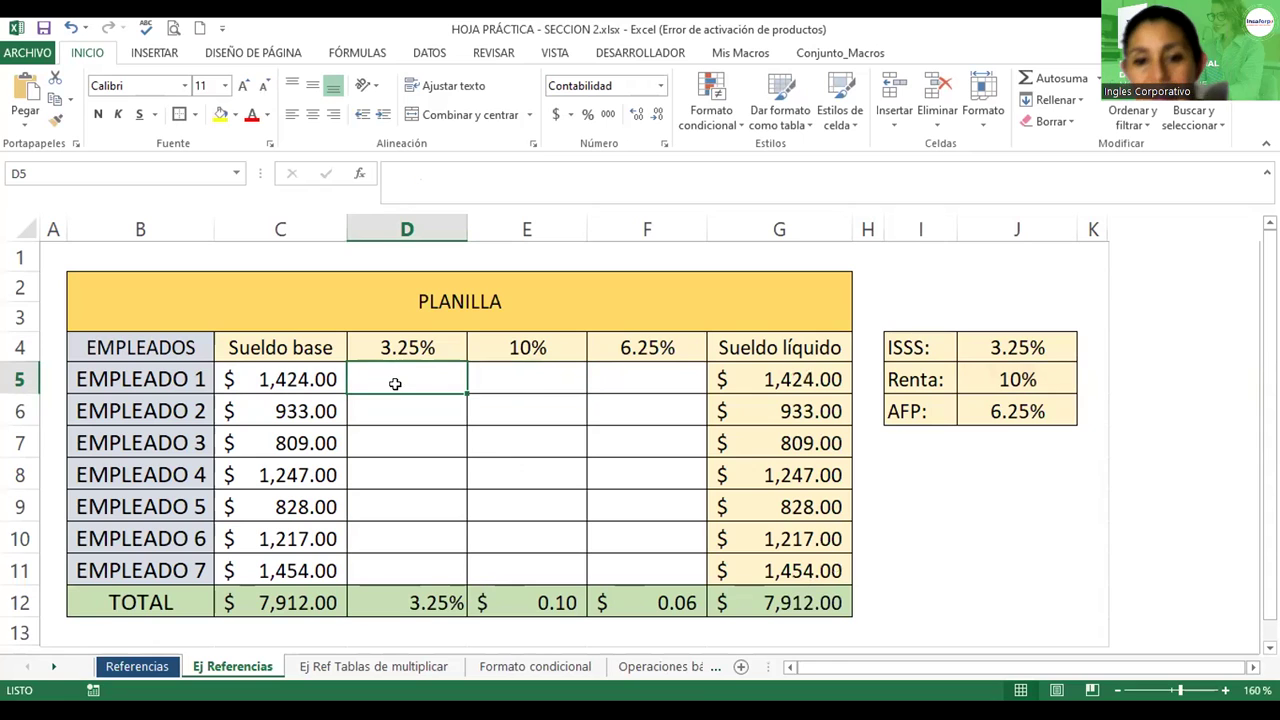
type("=")
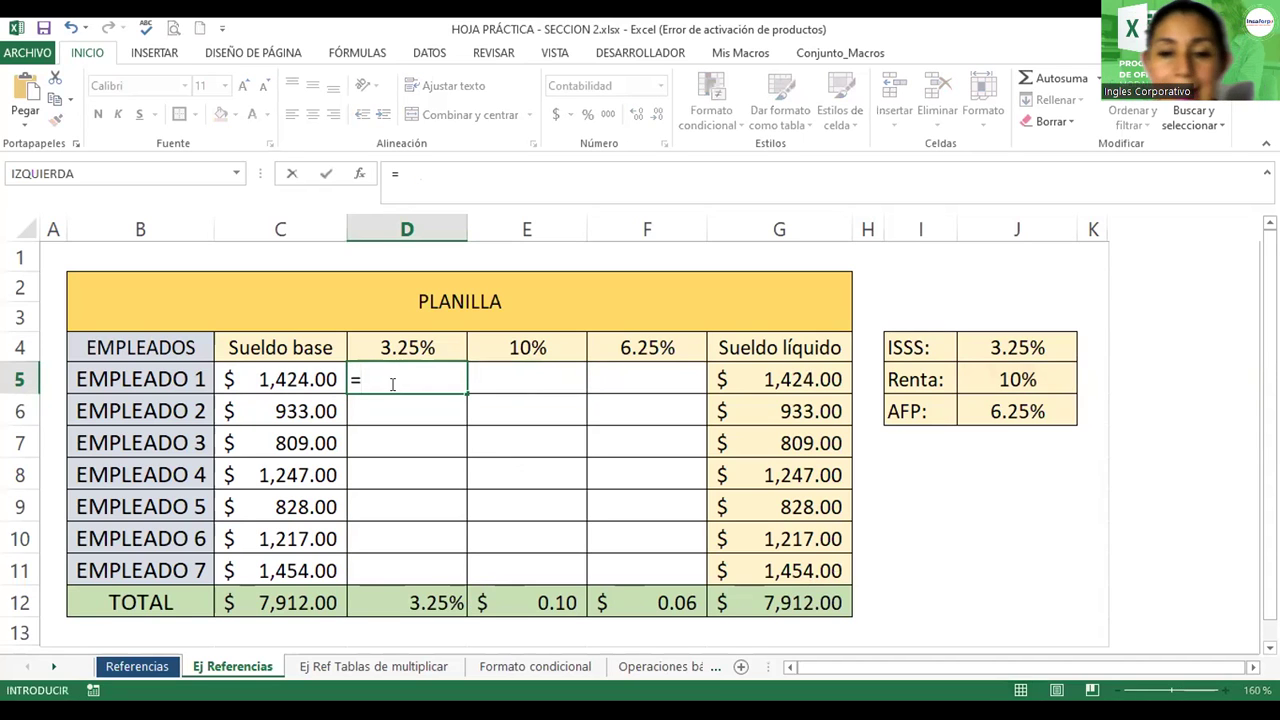
left_click(292, 379)
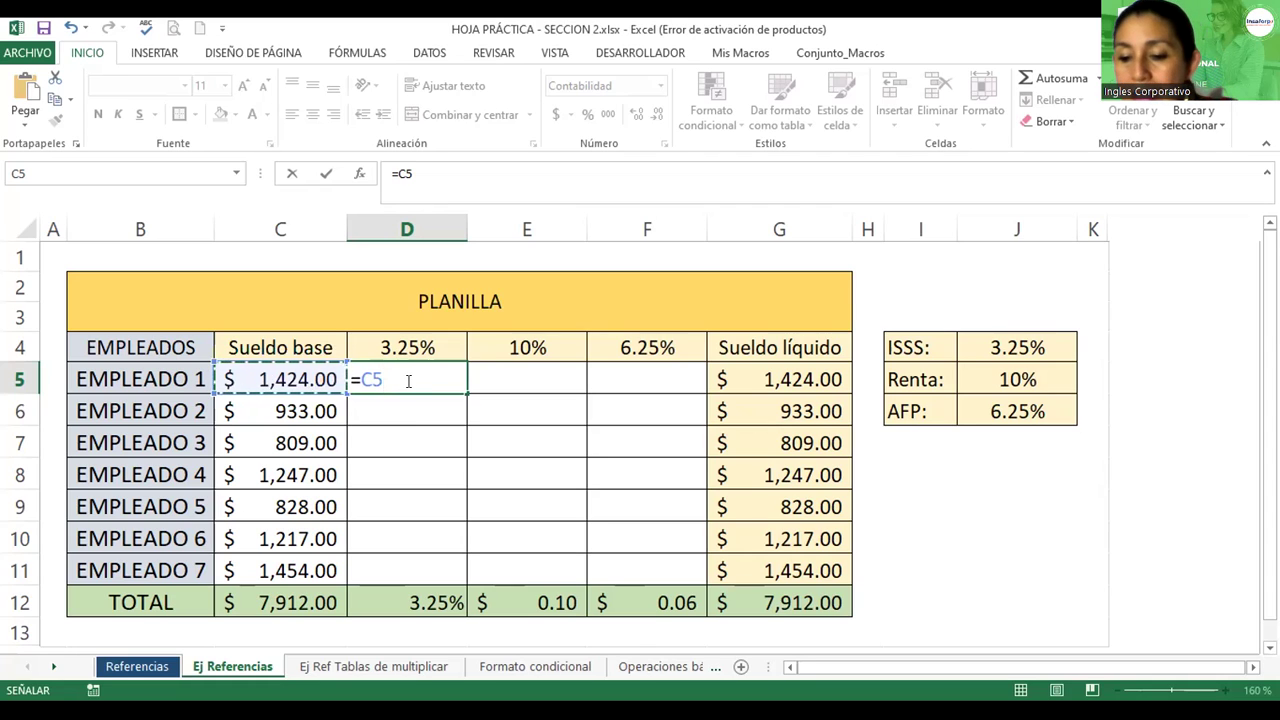
type("*")
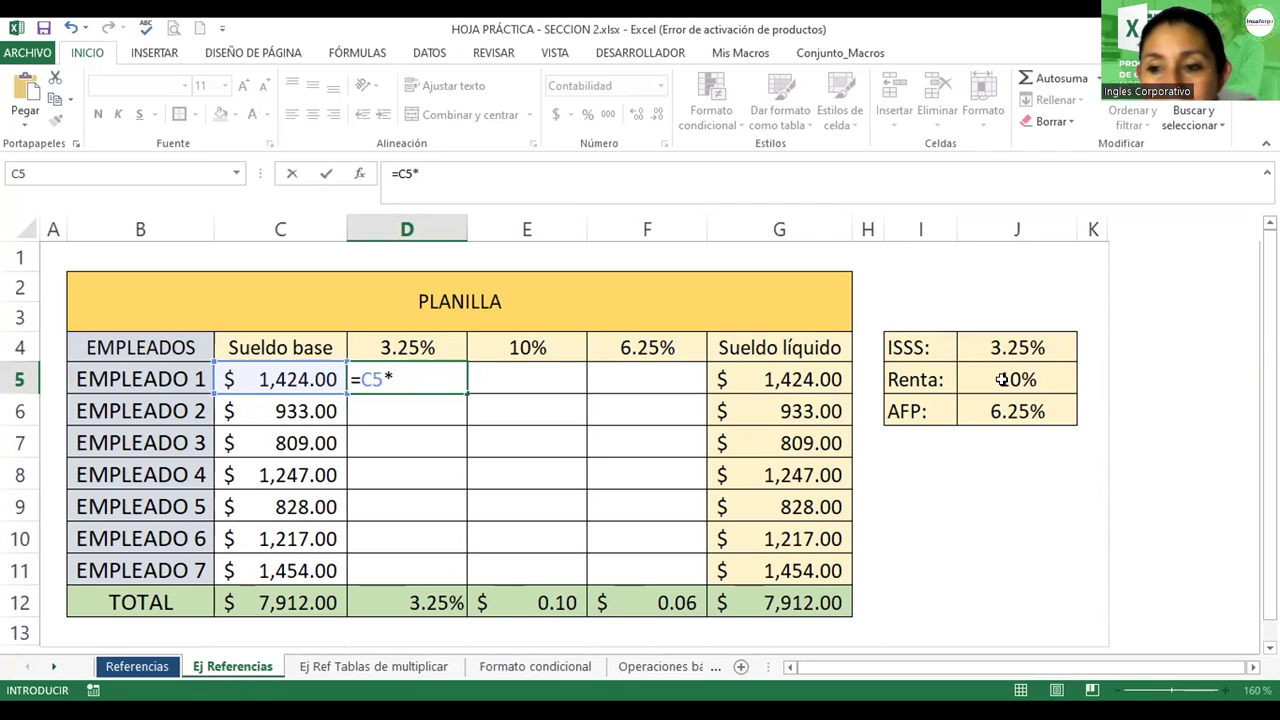
left_click(991, 346)
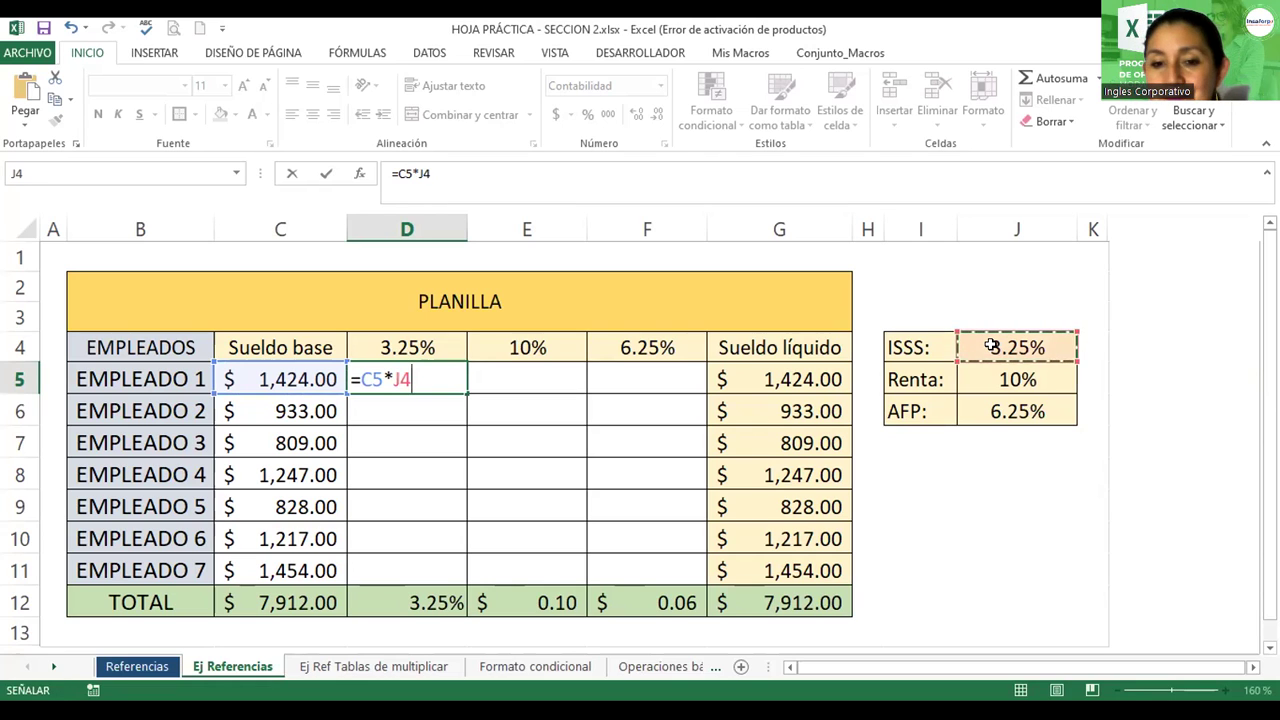
key("Return")
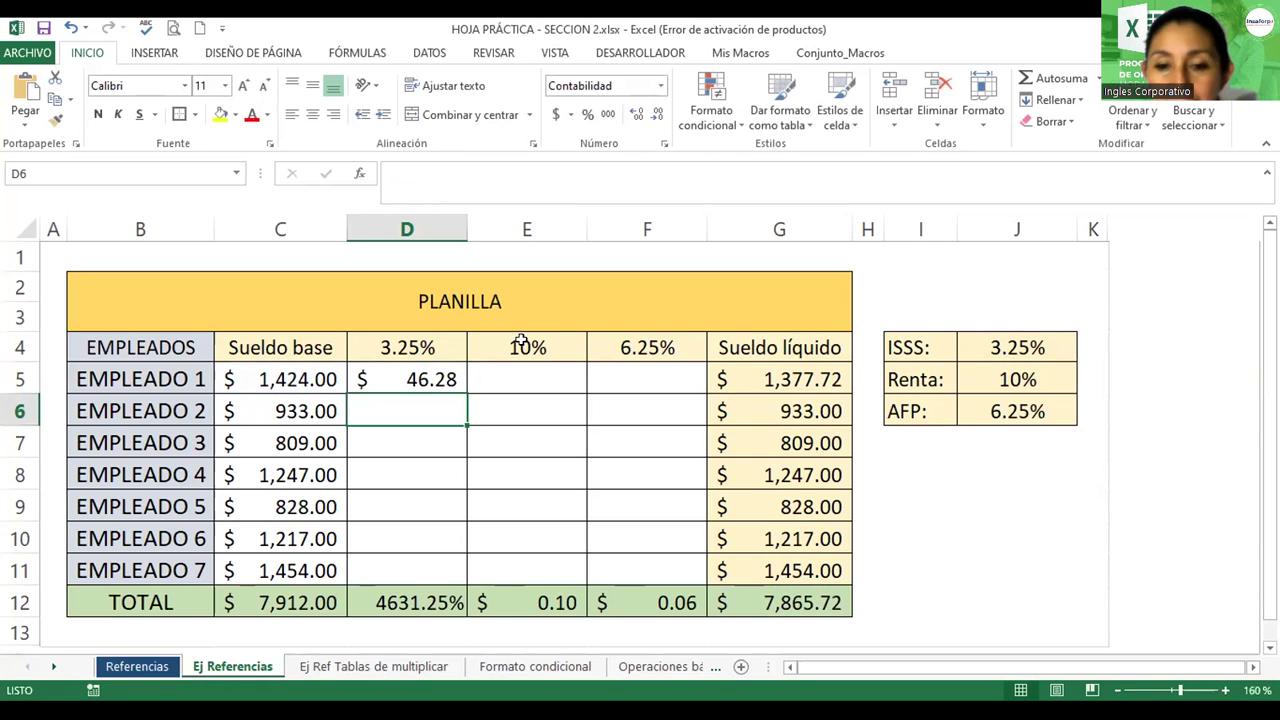
left_click(418, 379)
left_click_drag(462, 392, 457, 524)
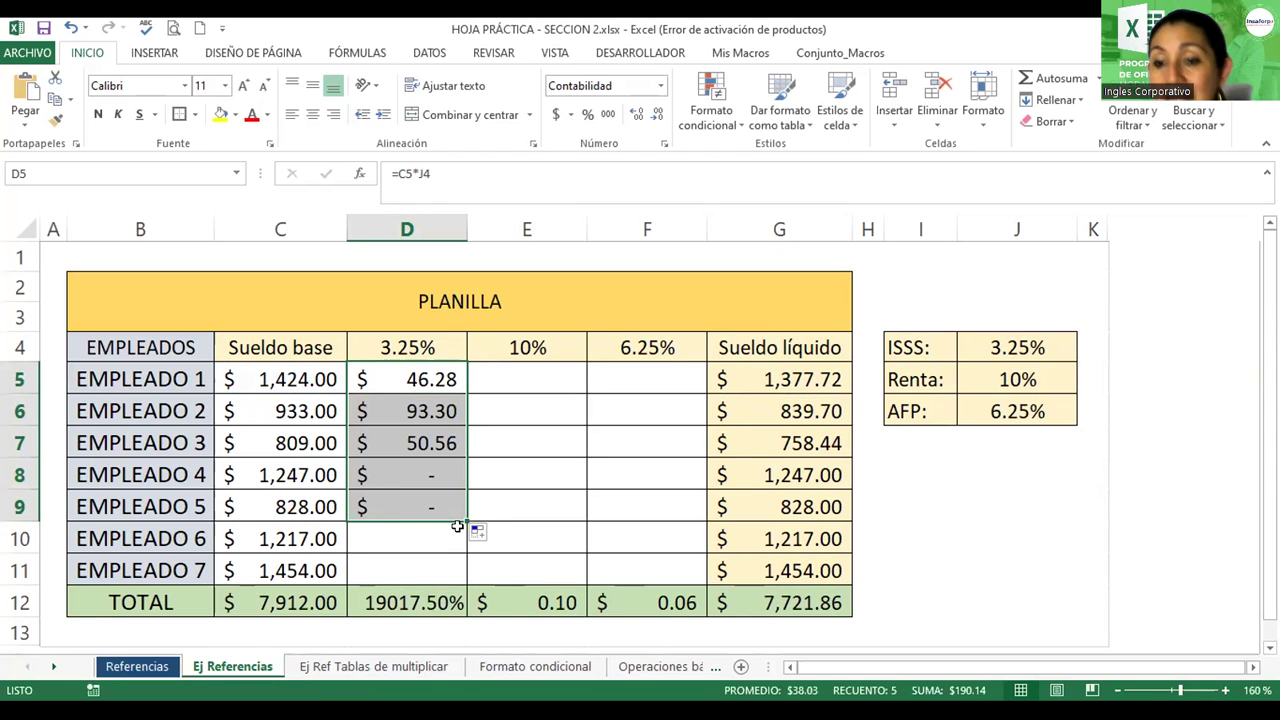
- Inspect the formulas in D5 through D9 to see how the copied J4 rate reference shifts
double_click(410, 384)
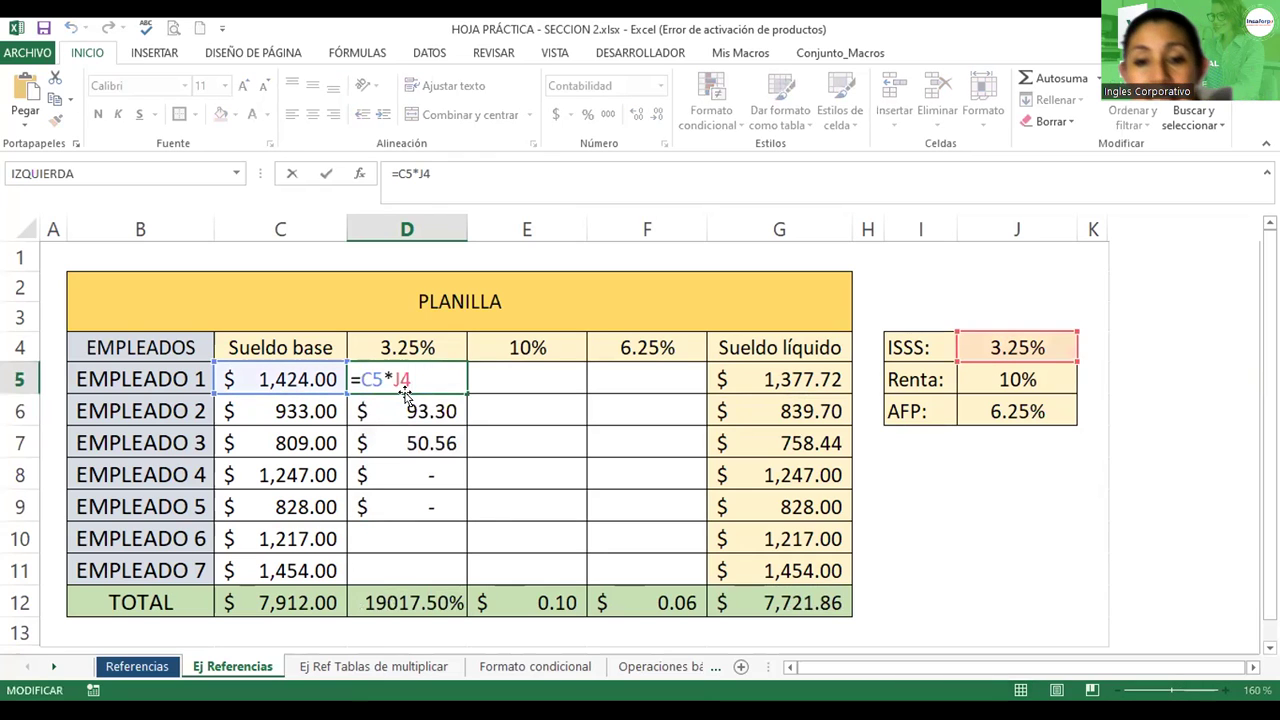
key("Return")
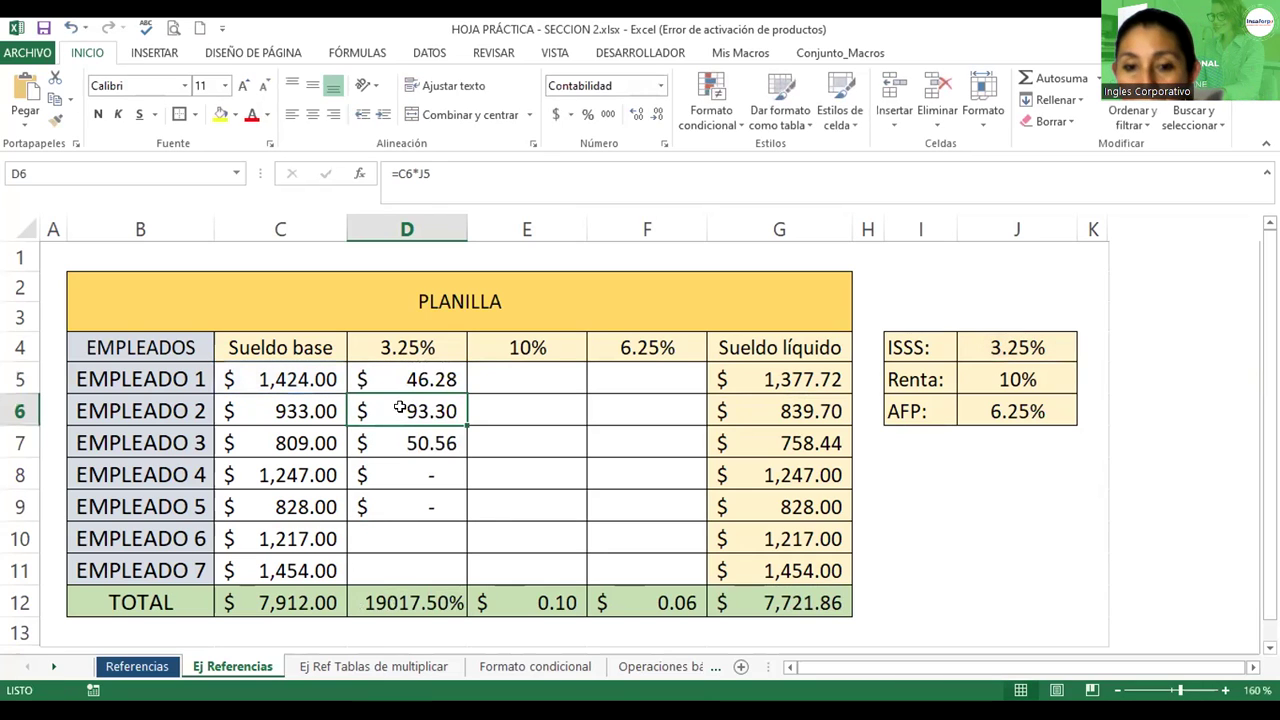
double_click(403, 408)
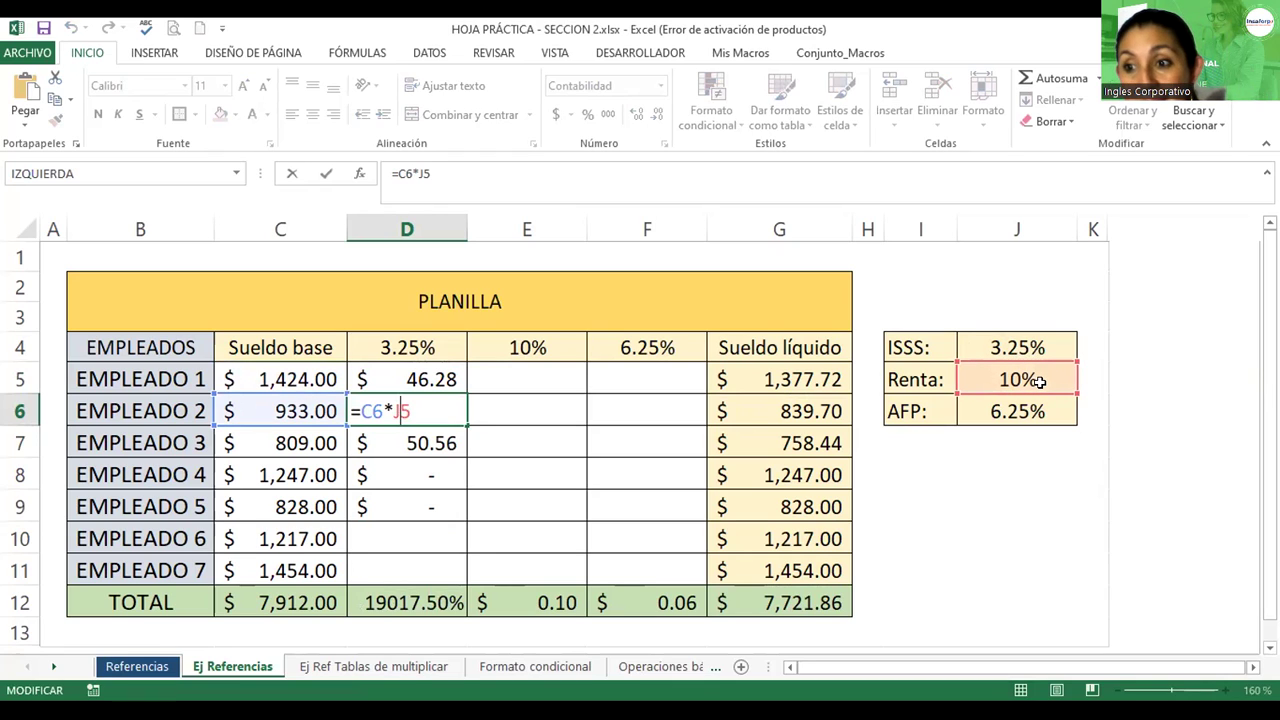
key("Return")
double_click(425, 443)
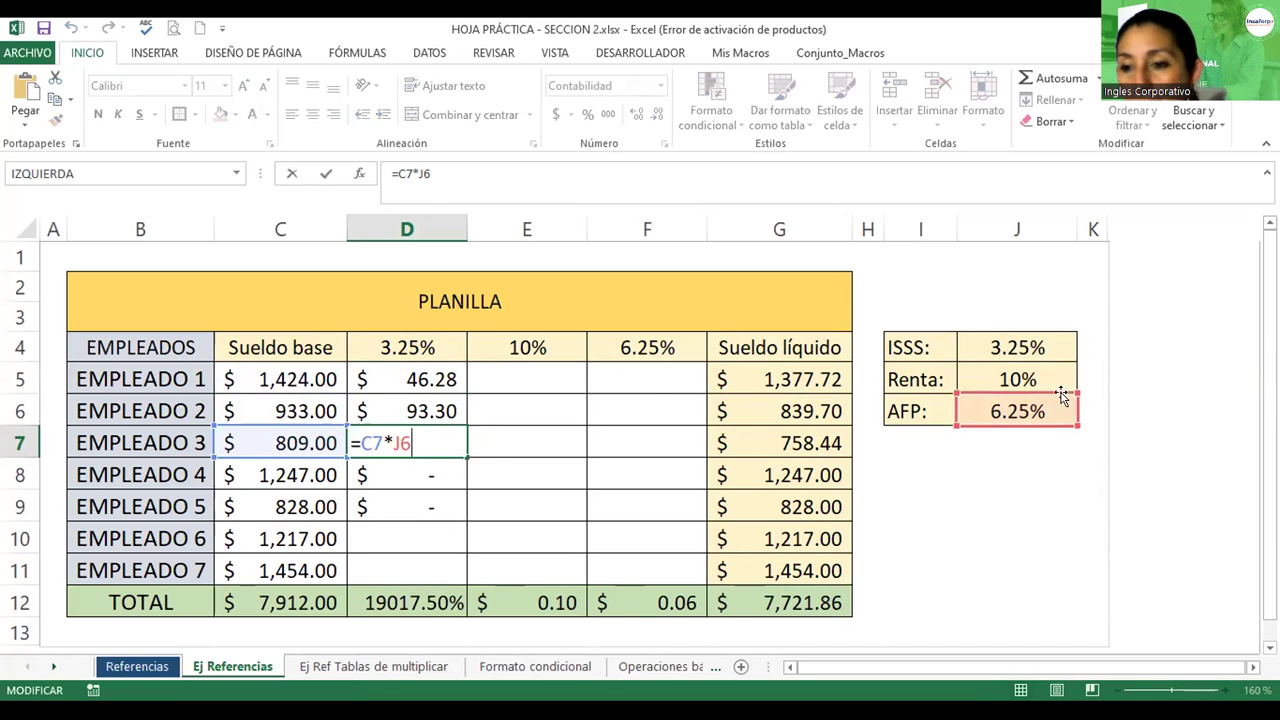
key("Return")
double_click(428, 467)
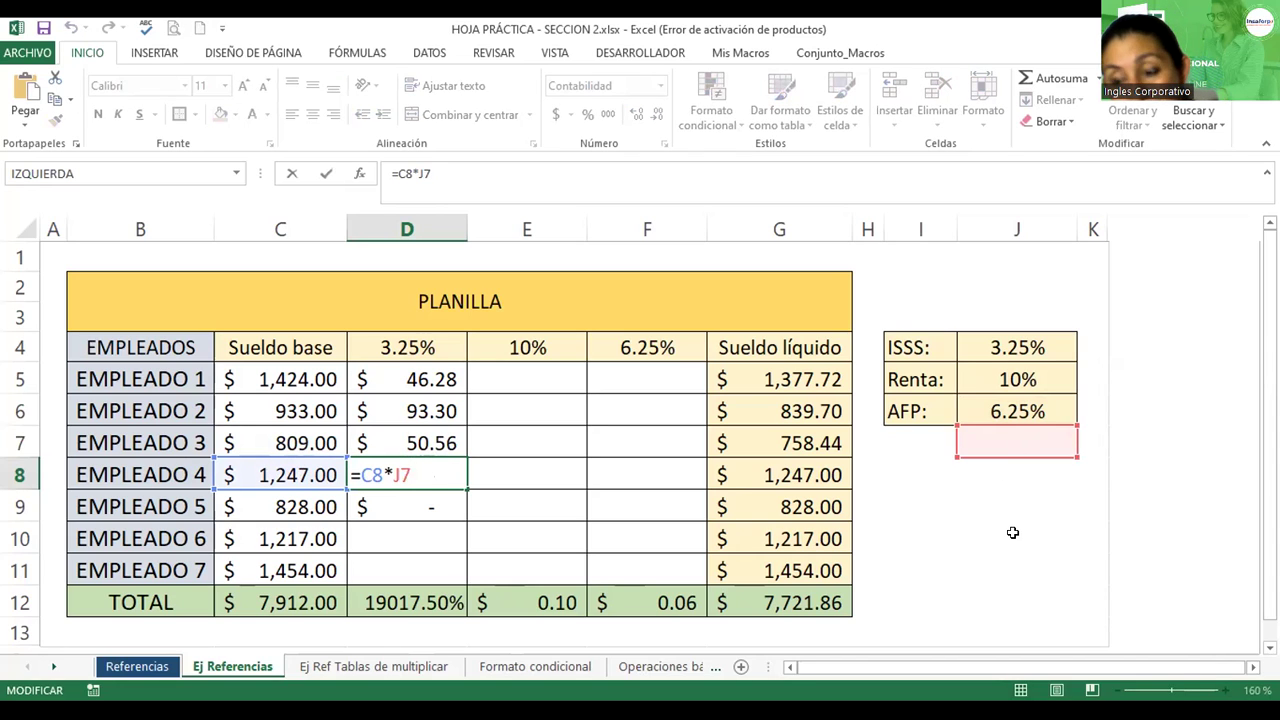
key("Return")
double_click(426, 500)
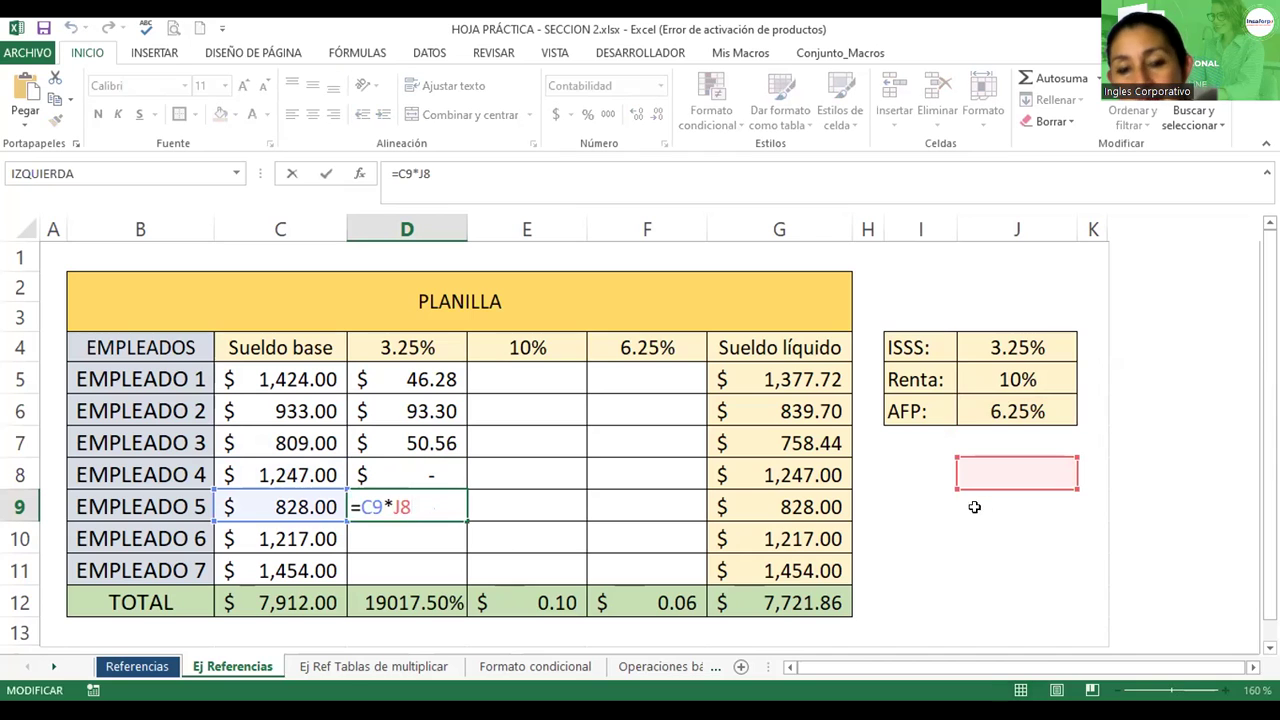
key("Return")
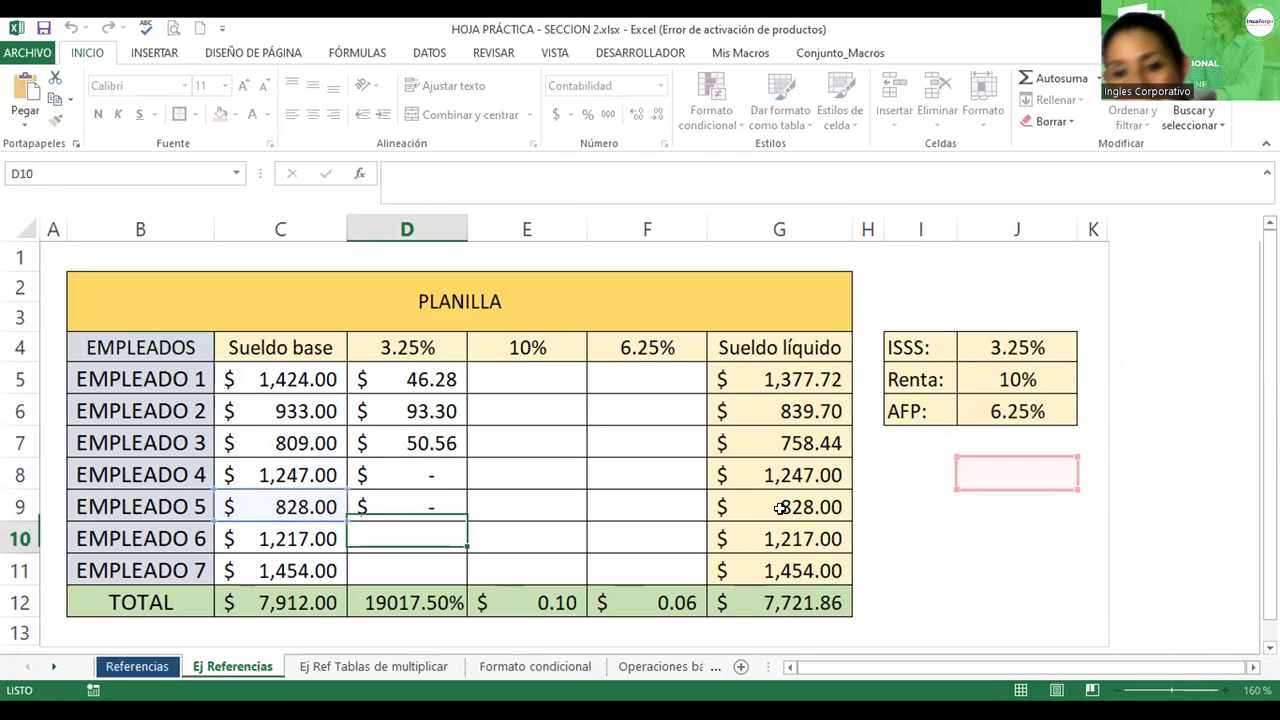
- Clear D6:D11, leaving only D5's =C5*J4, and reopen D5 for editing
left_click_drag(398, 399, 396, 556)
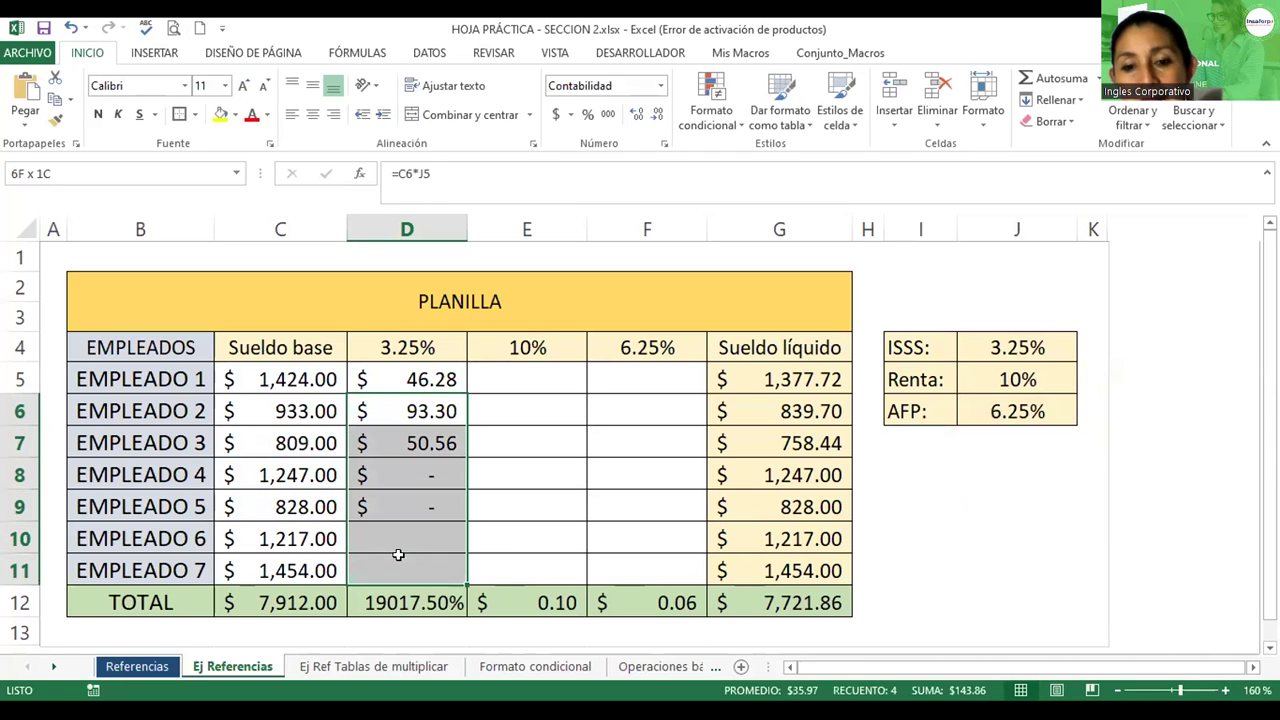
key("Delete")
double_click(434, 379)
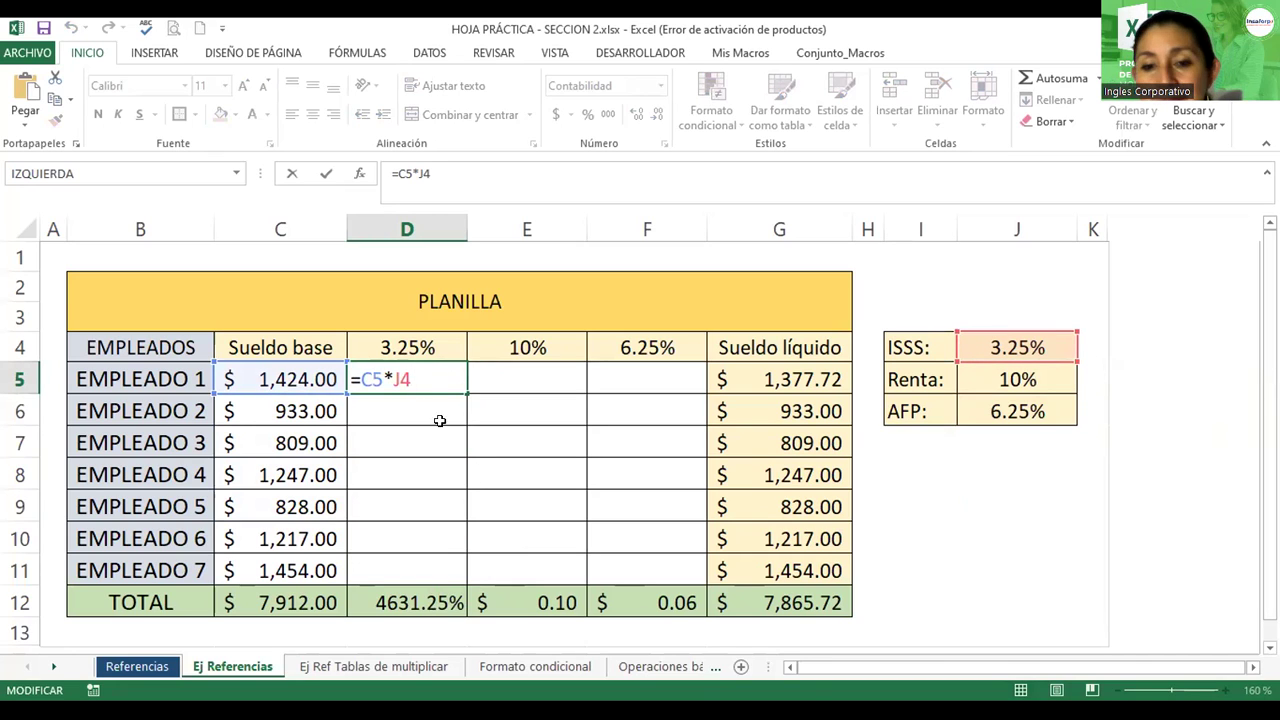
- Make D5's rate reference absolute so the formula reads =C5*$J$4
key("F4")
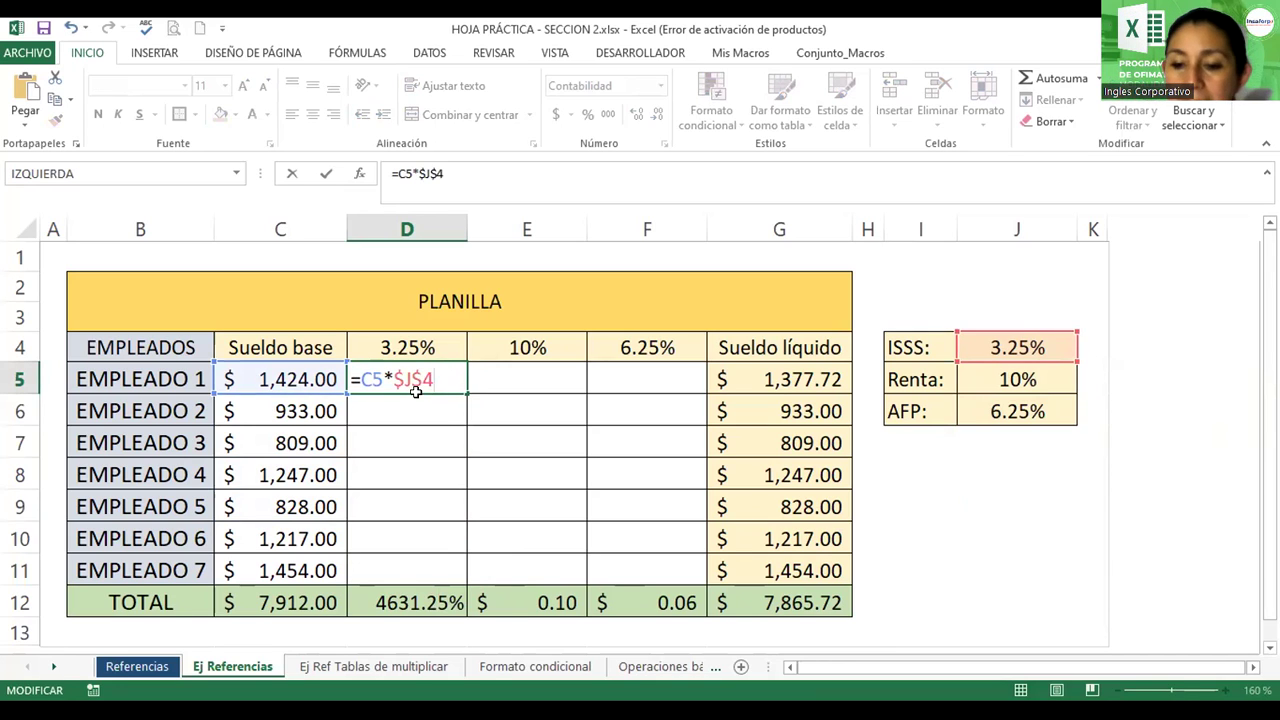
key("Return")
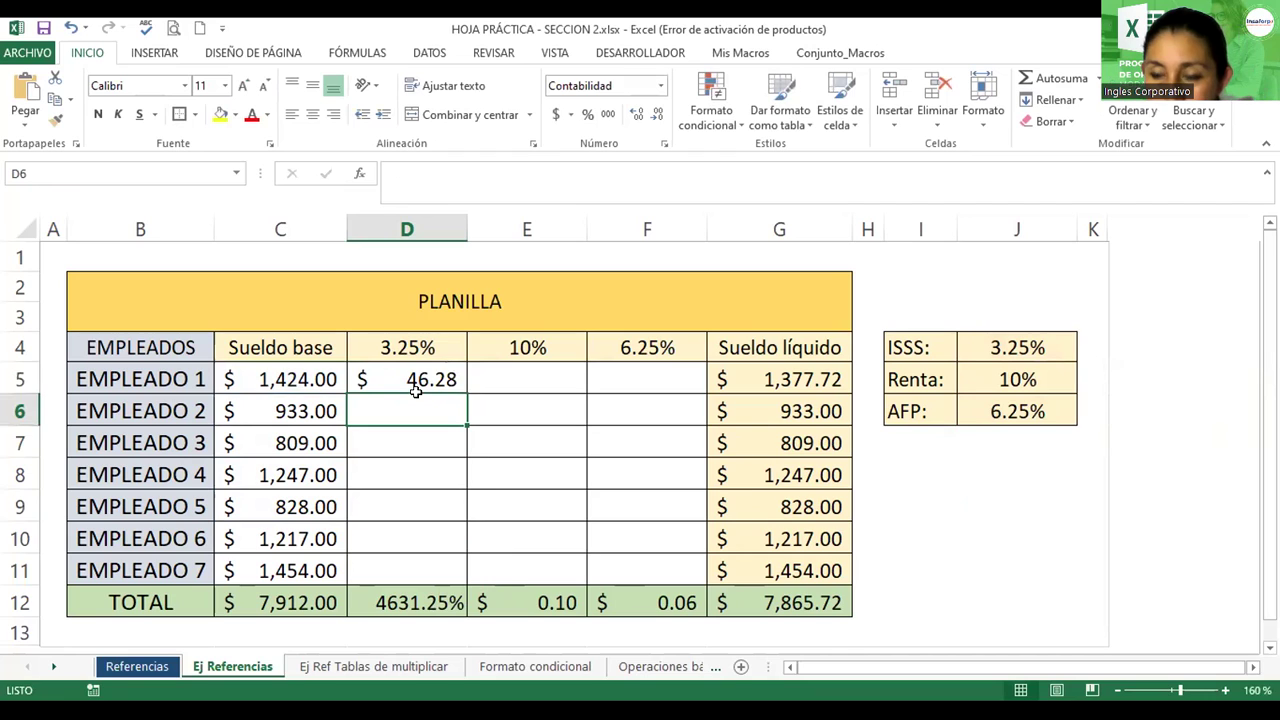
left_click(423, 371)
double_click(464, 387)
key("Return")
- Fill D5's ISSS deduction formula down to D11 and recheck the $J$4 reference in D5
left_click(457, 385)
left_click_drag(464, 391, 466, 580)
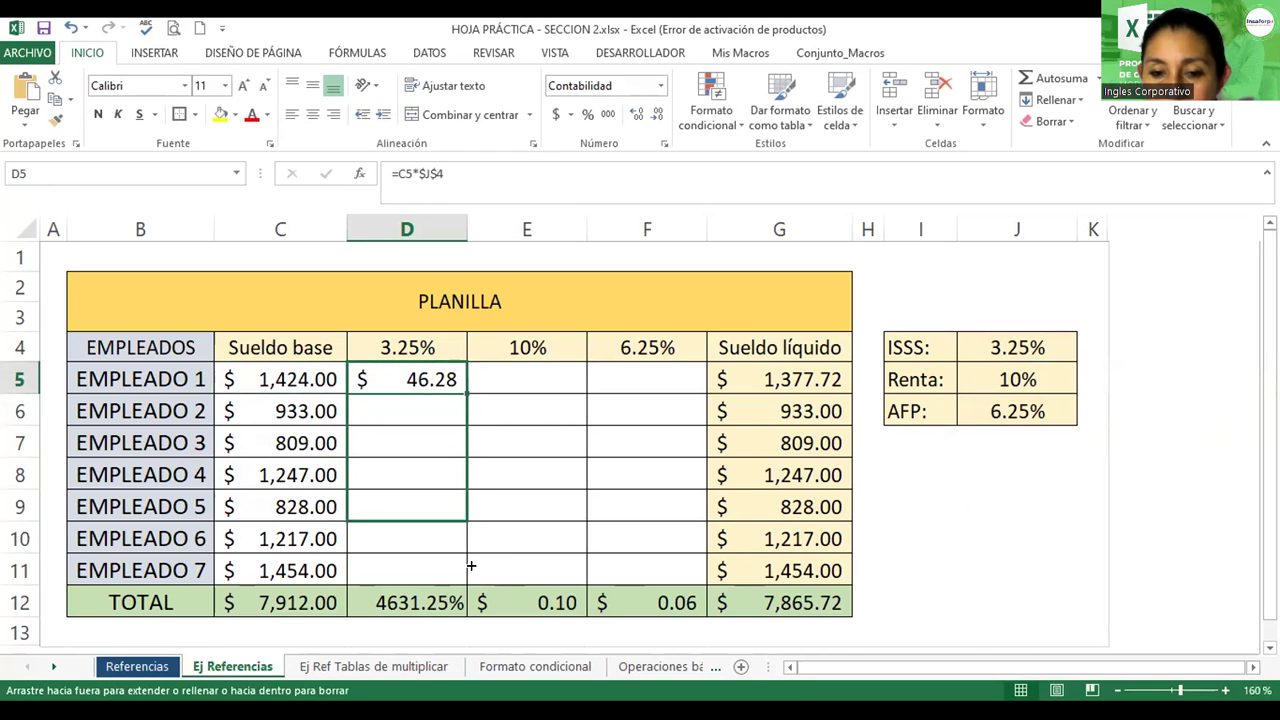
scroll(462, 583, "down", 1)
scroll(462, 583, "up", 1)
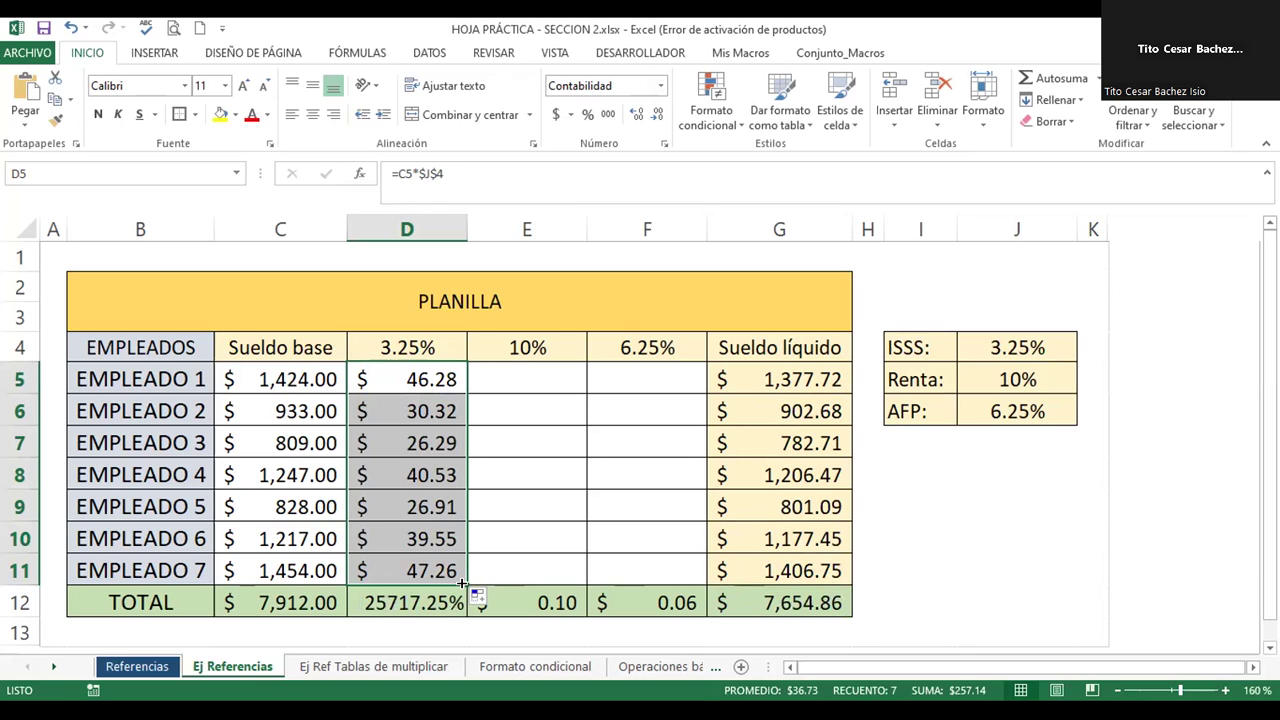
left_click(364, 370)
double_click(384, 377)
left_click(411, 378)
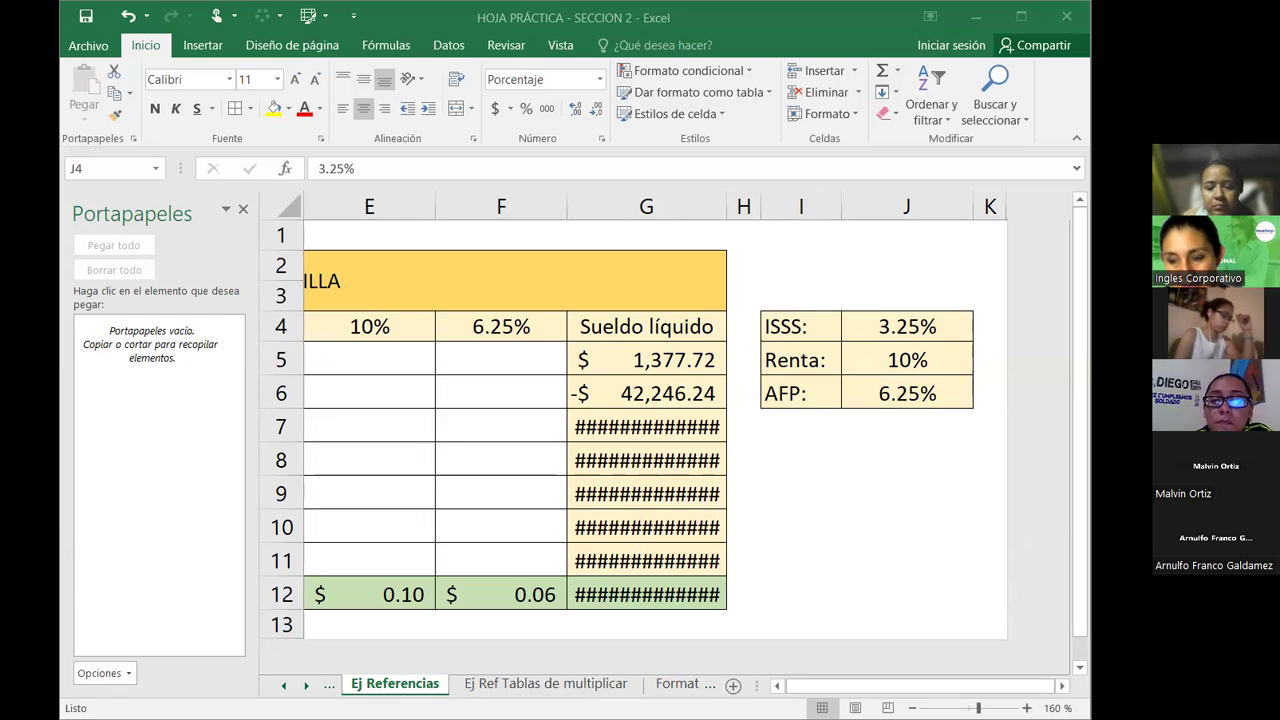
- In the second workbook, correct D5 to =C5*$J$4
left_click(825, 63)
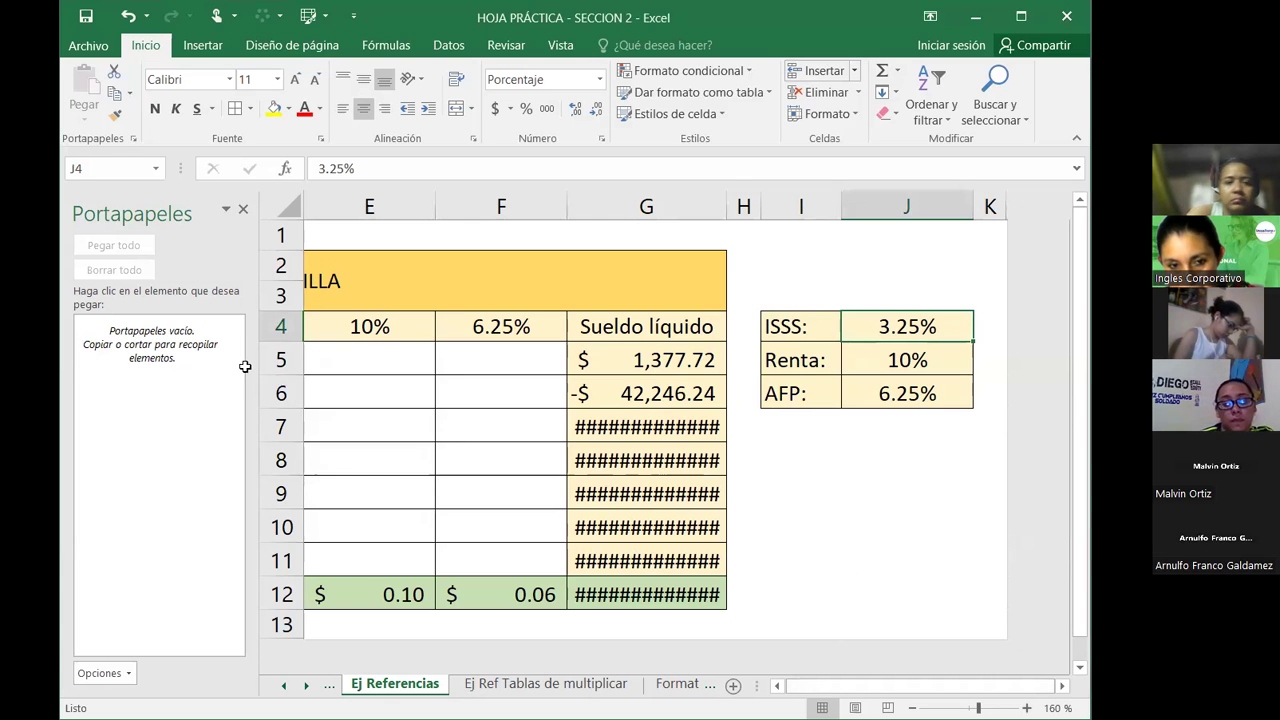
left_click(370, 393)
key("Left")
key("Left")
key("Left")
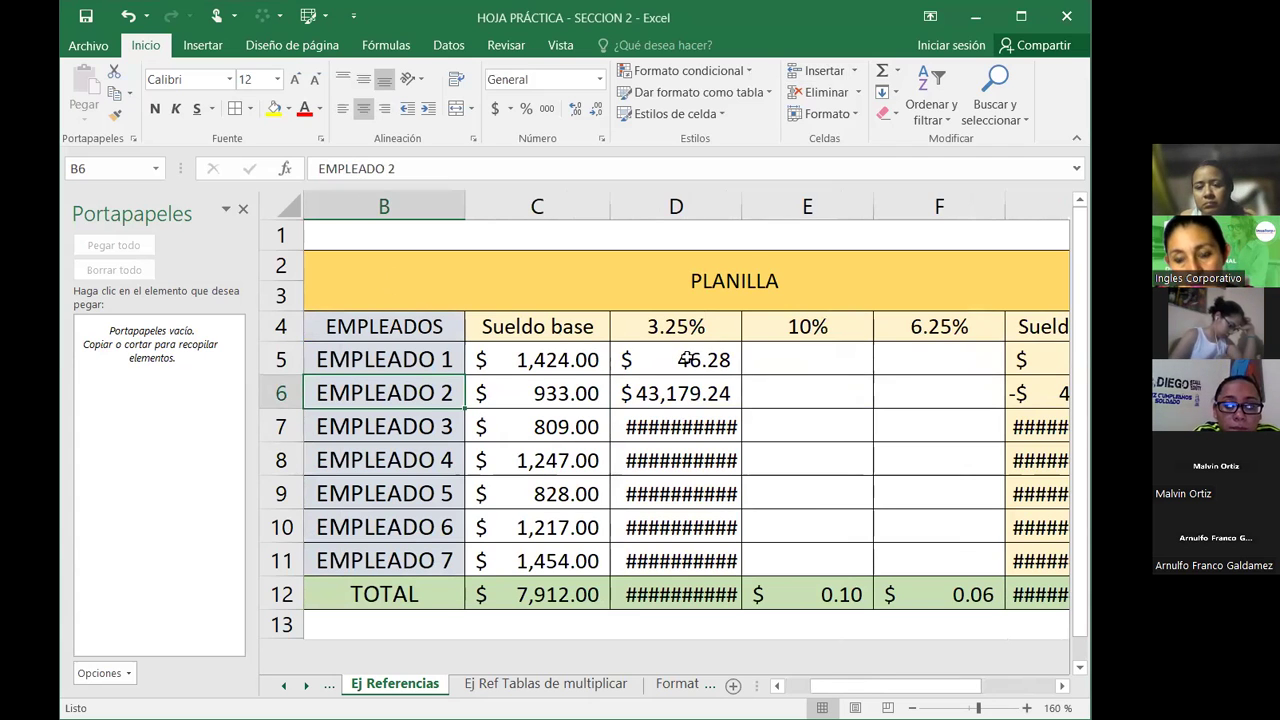
double_click(685, 359)
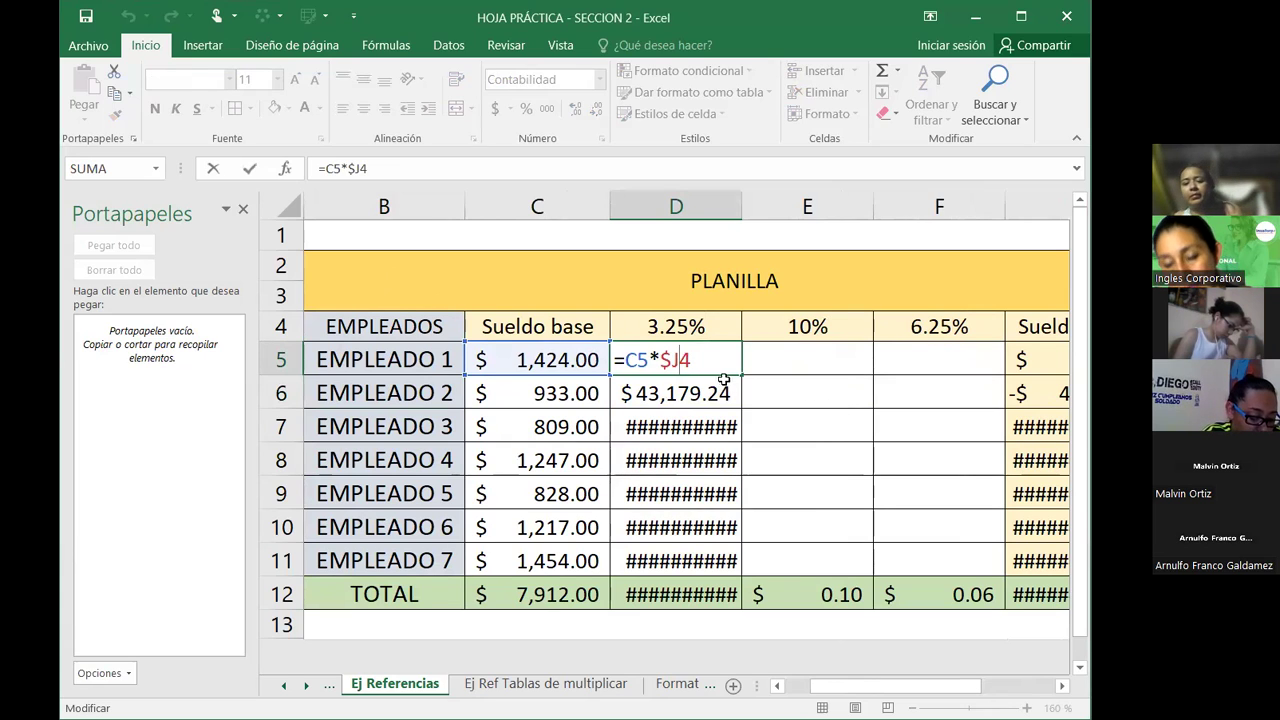
key("Left")
type("$")
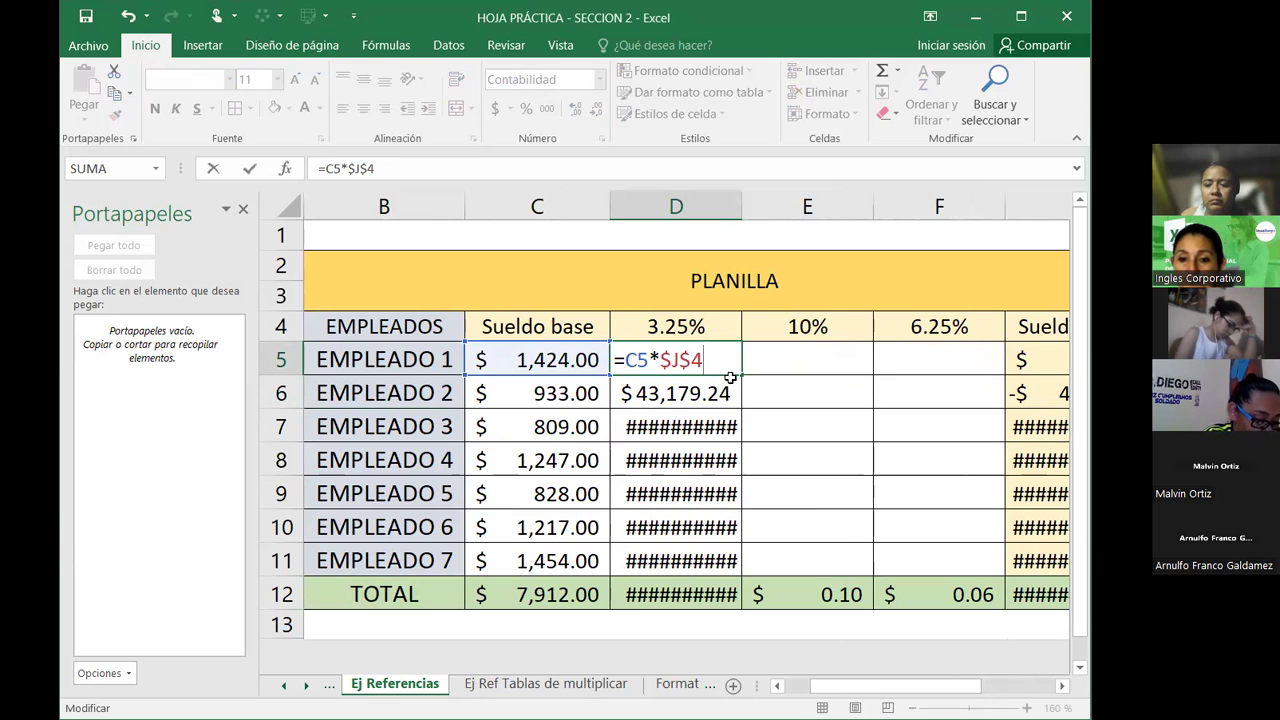
key("Return")
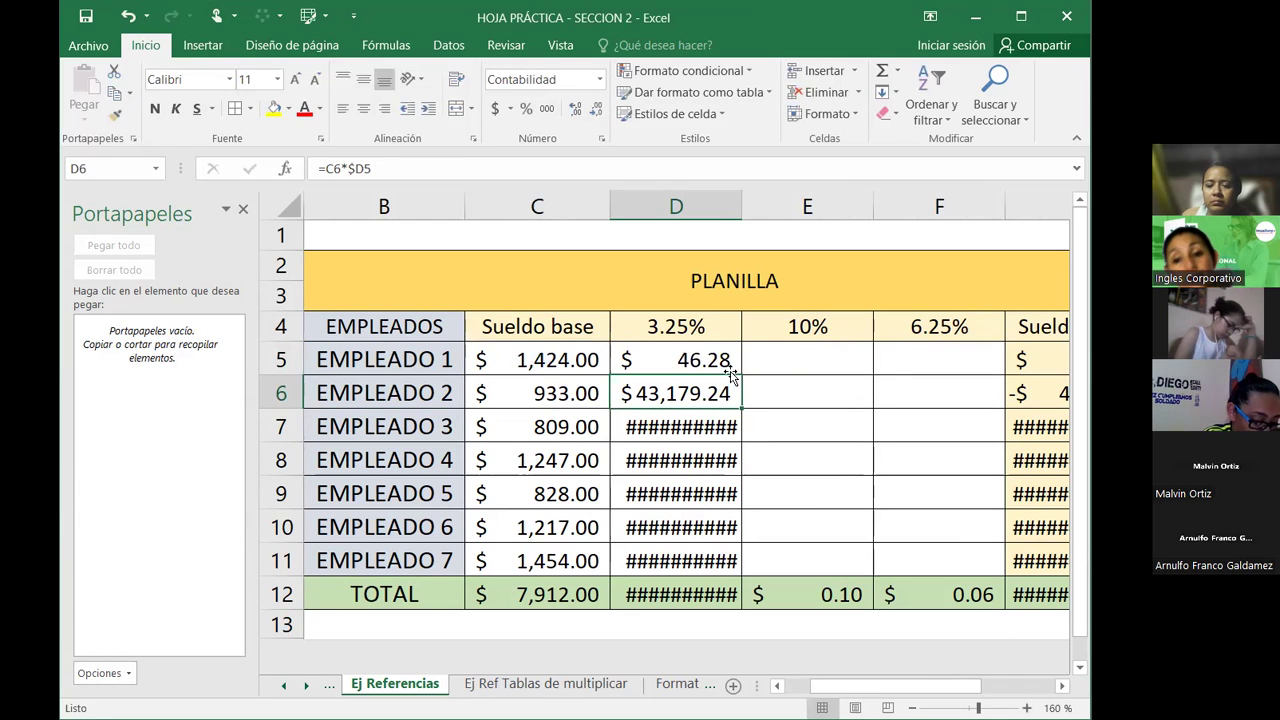
- Fill the D5 deduction formula down column D through row 12
left_click(721, 360)
left_click_drag(739, 372, 739, 562)
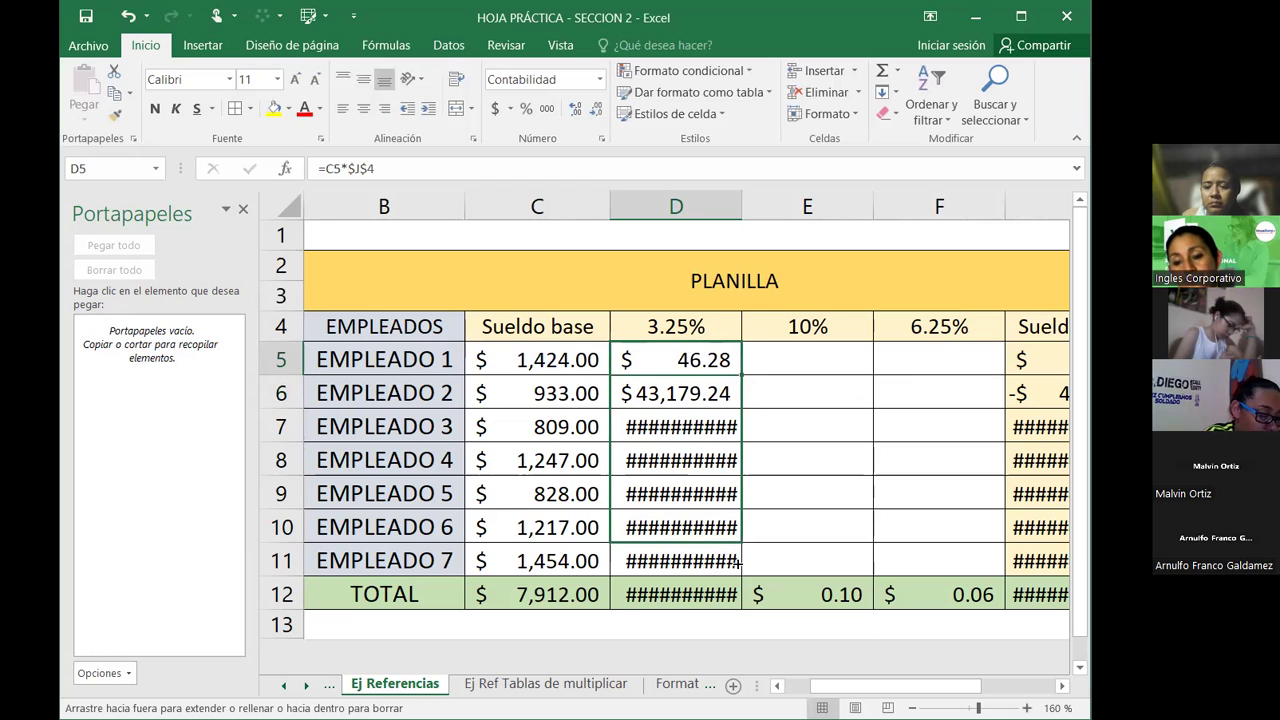
left_click_drag(739, 563, 741, 597)
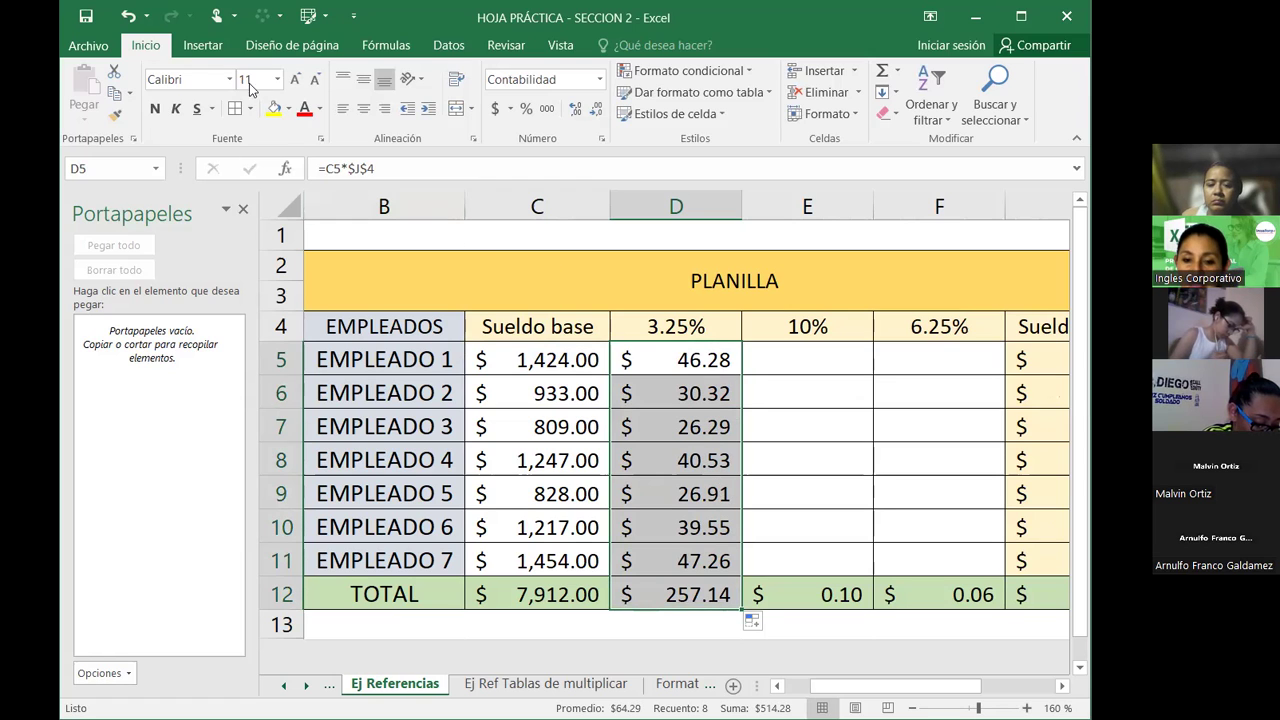
- Undo the fill that overwrote the total and refill D5's formula only down to D11
left_click(128, 16)
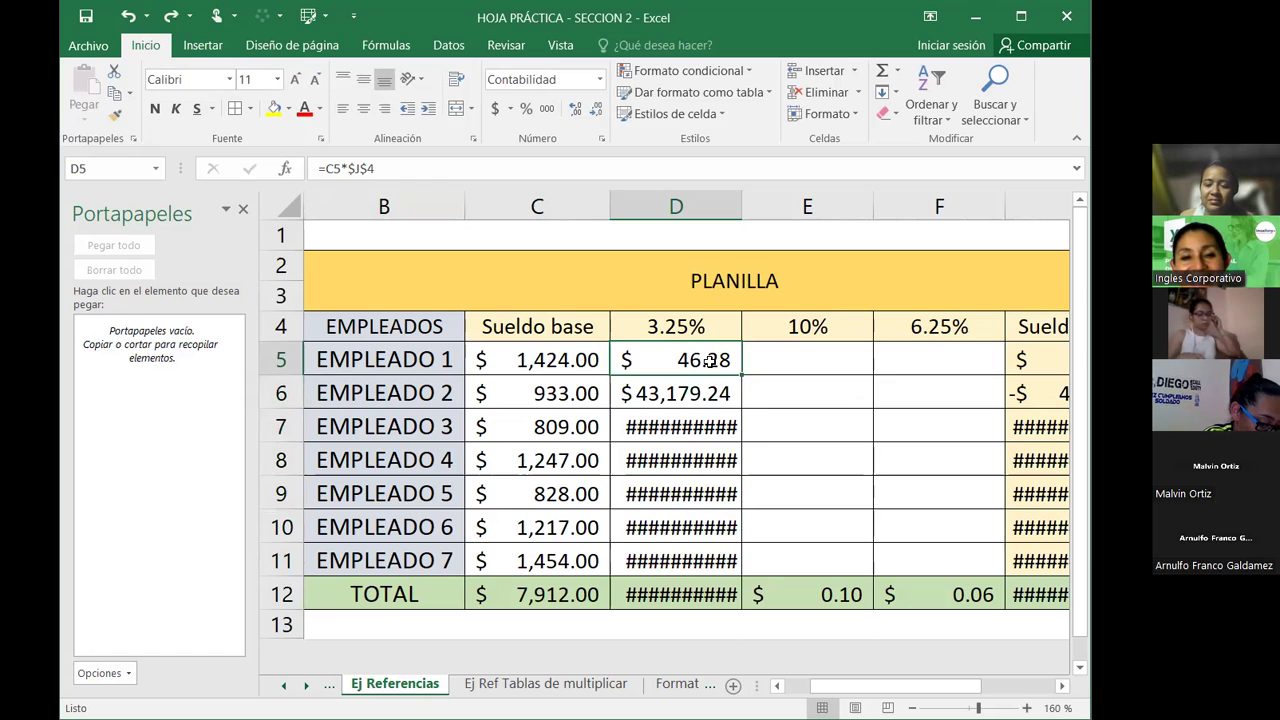
double_click(708, 360)
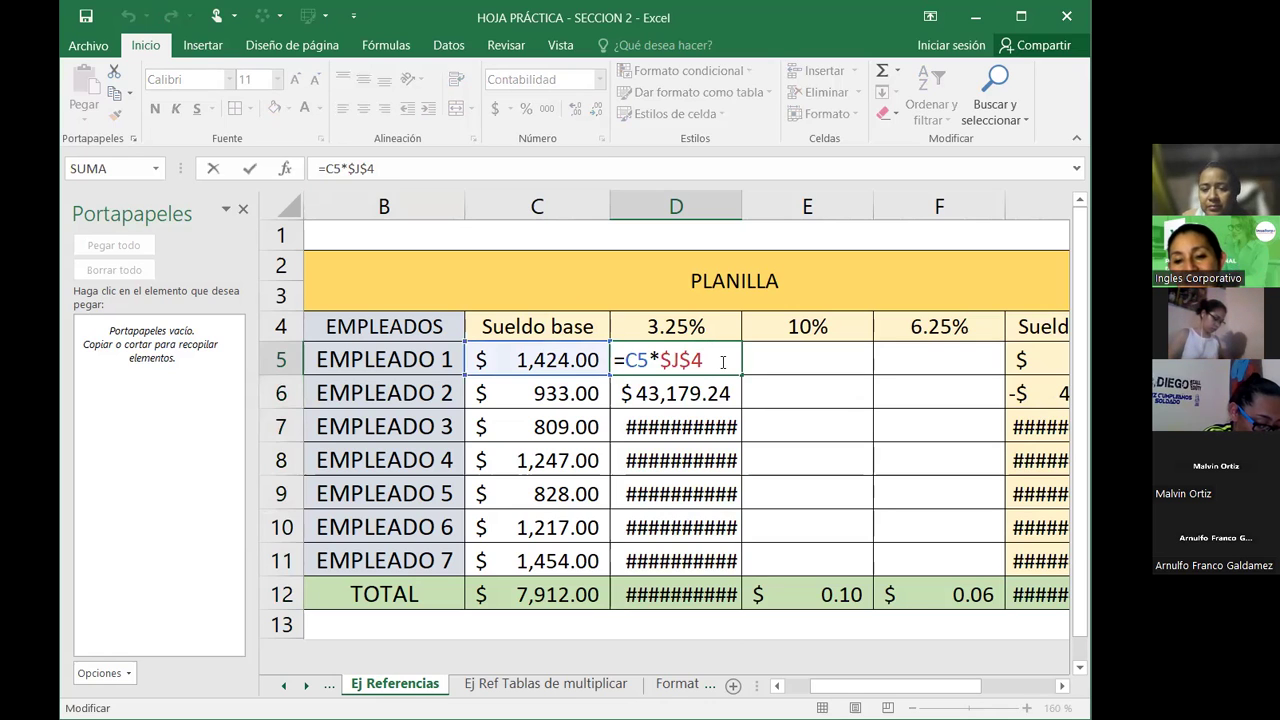
key("Return")
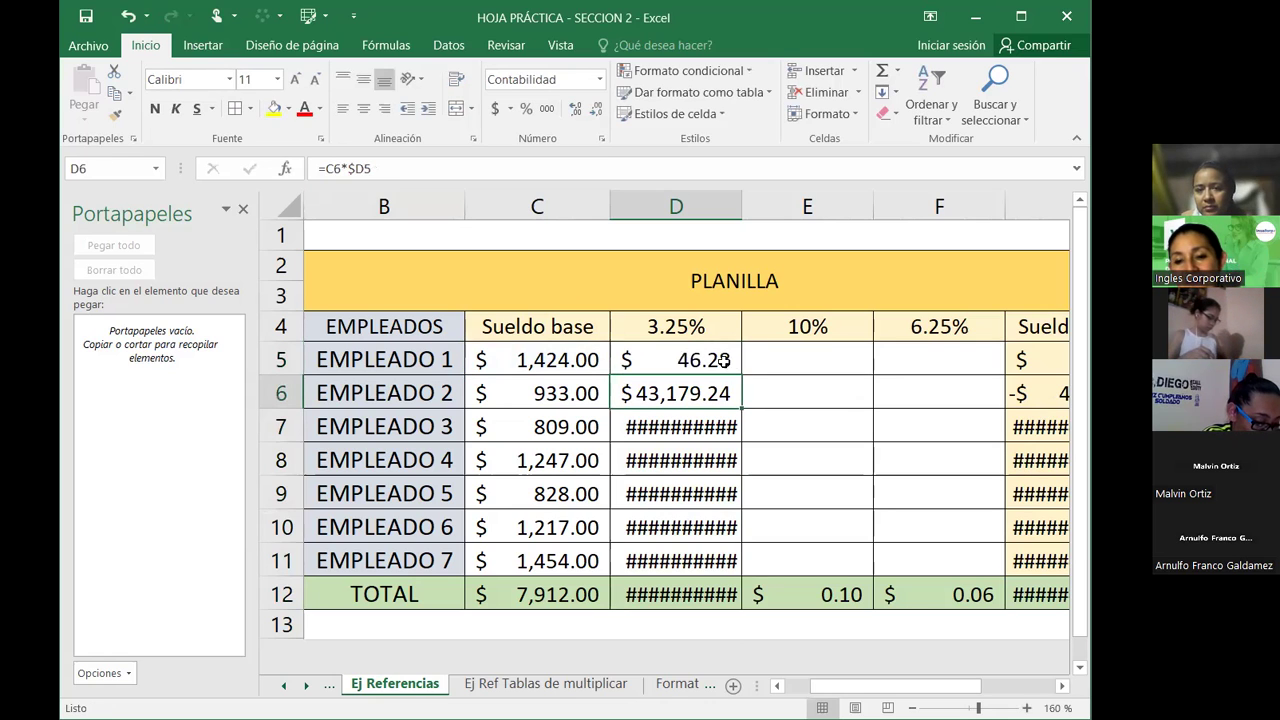
left_click(732, 364)
left_click_drag(740, 376, 733, 563)
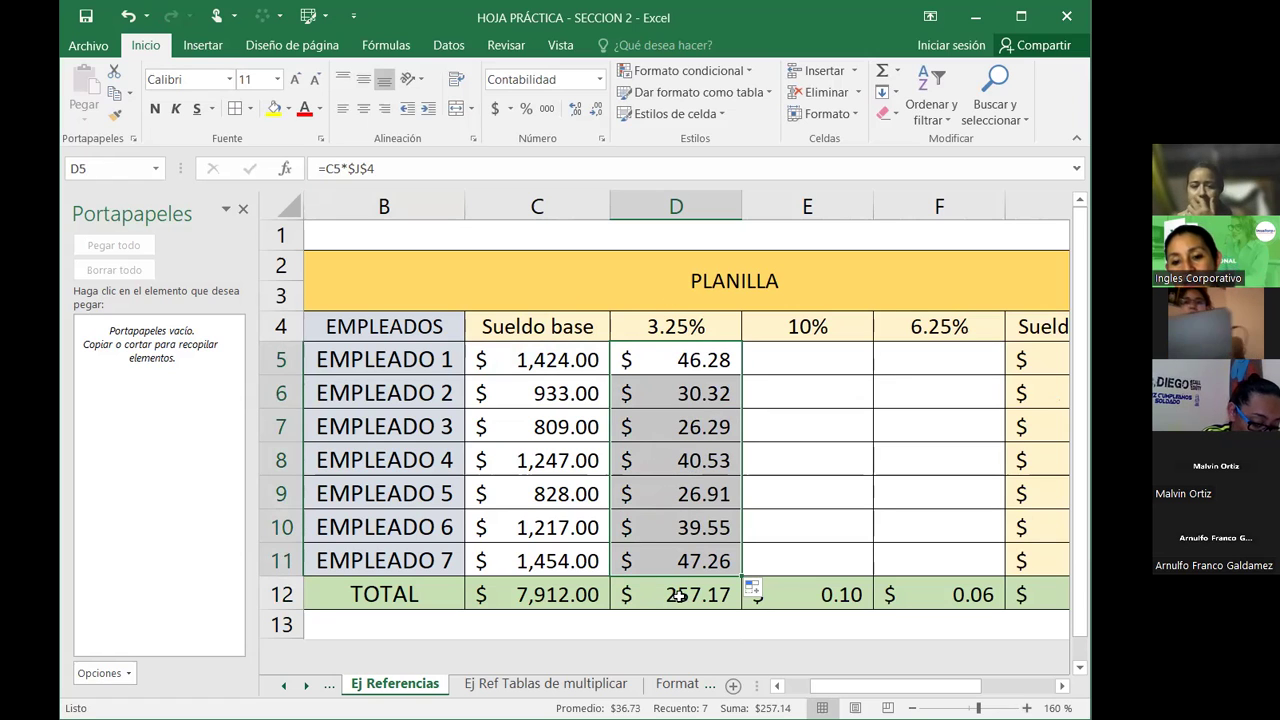
- Open the D12 sum formula for review, then cancel without changing it
left_click(710, 606)
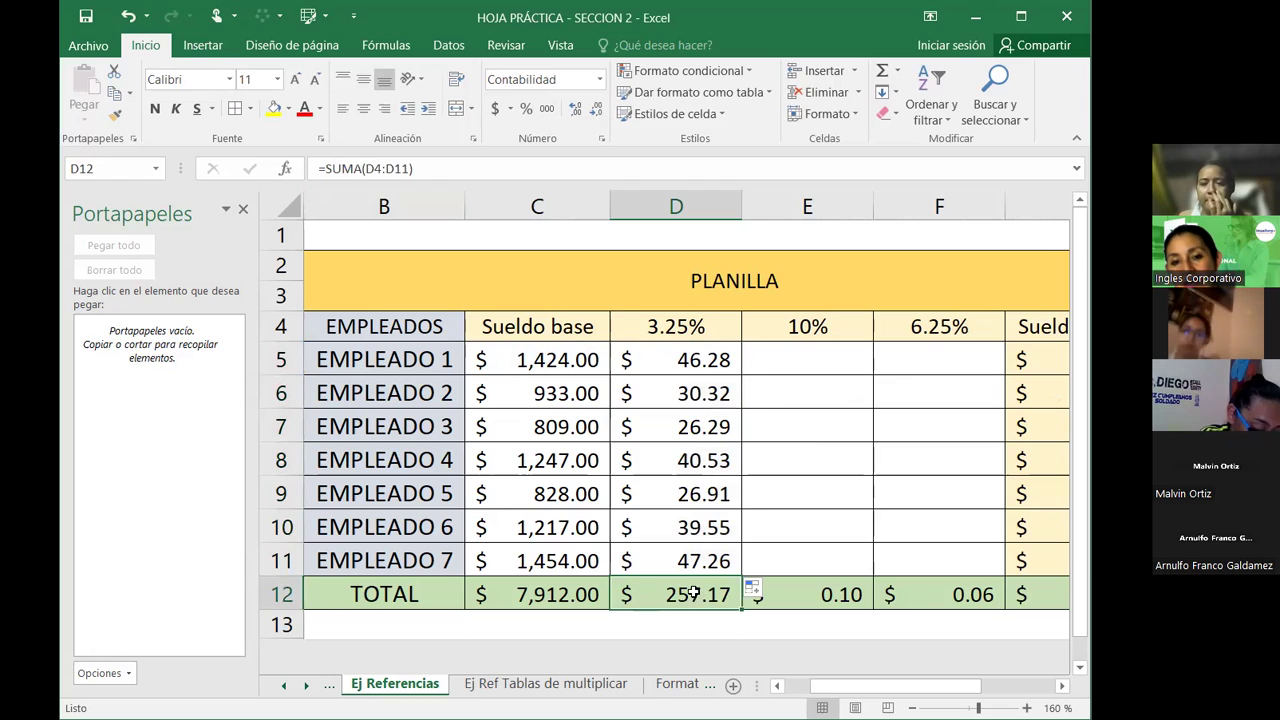
double_click(695, 593)
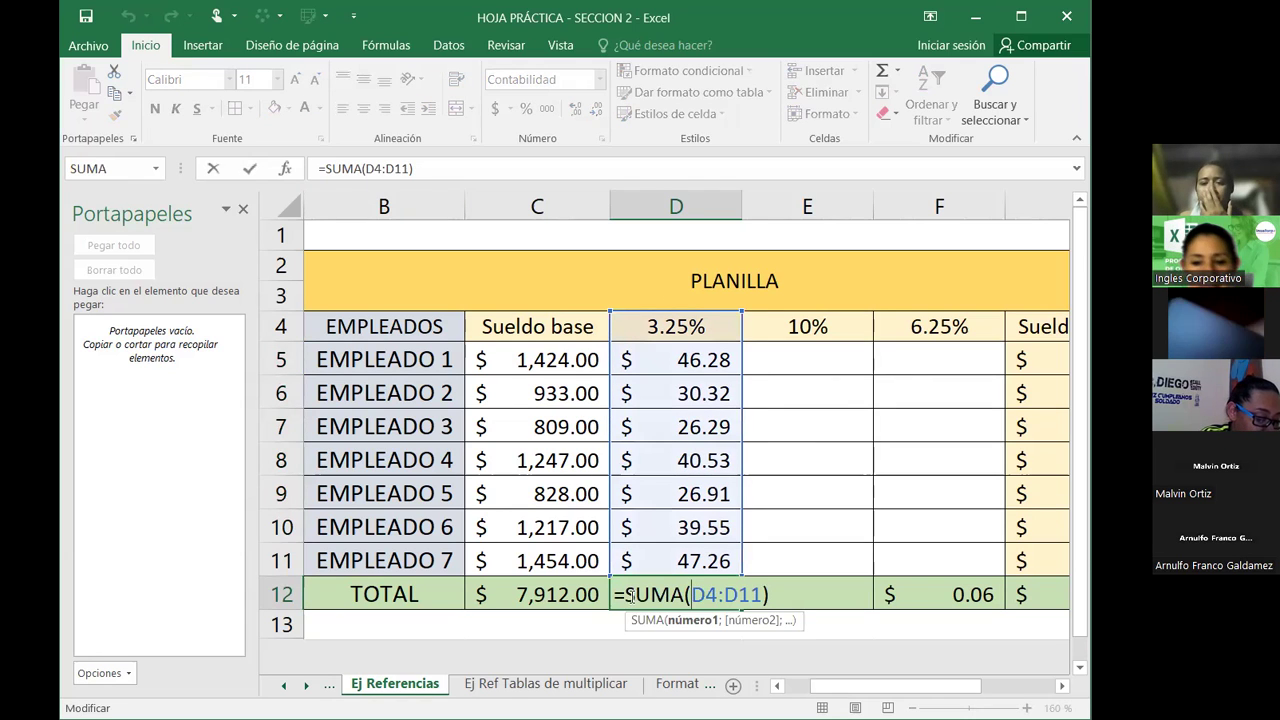
left_click(789, 560)
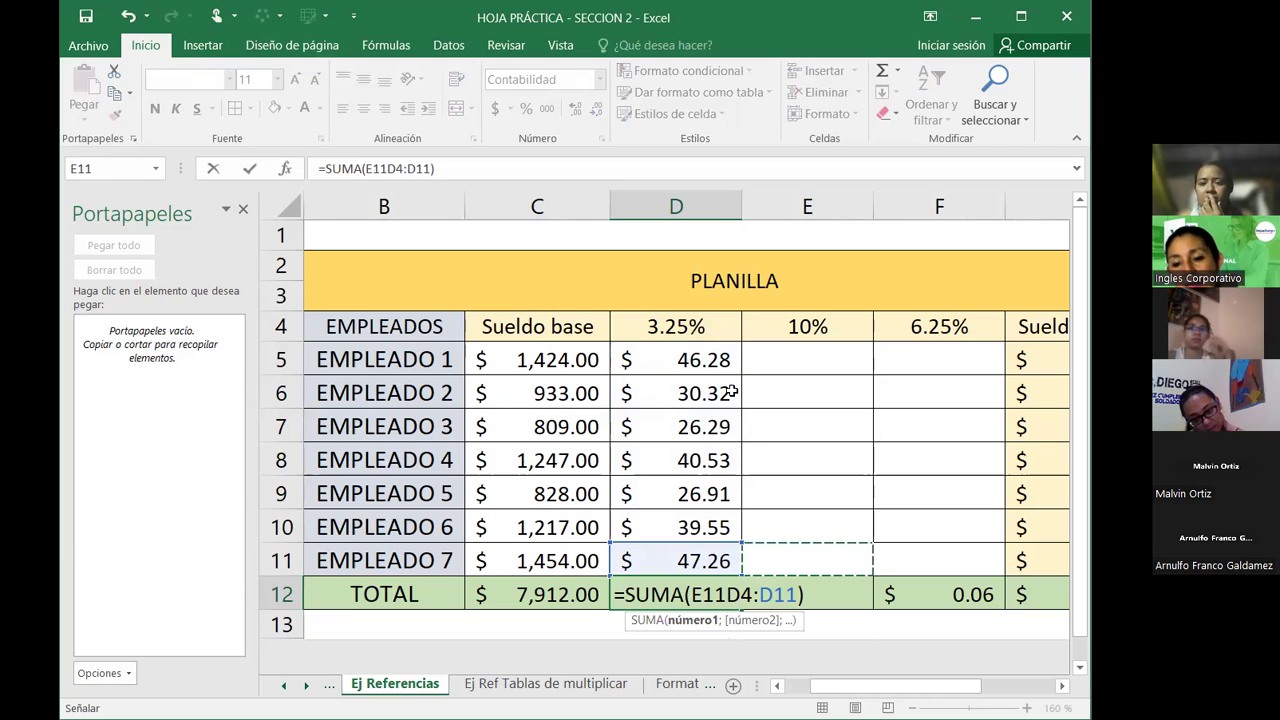
key("Escape")
left_click(790, 485)
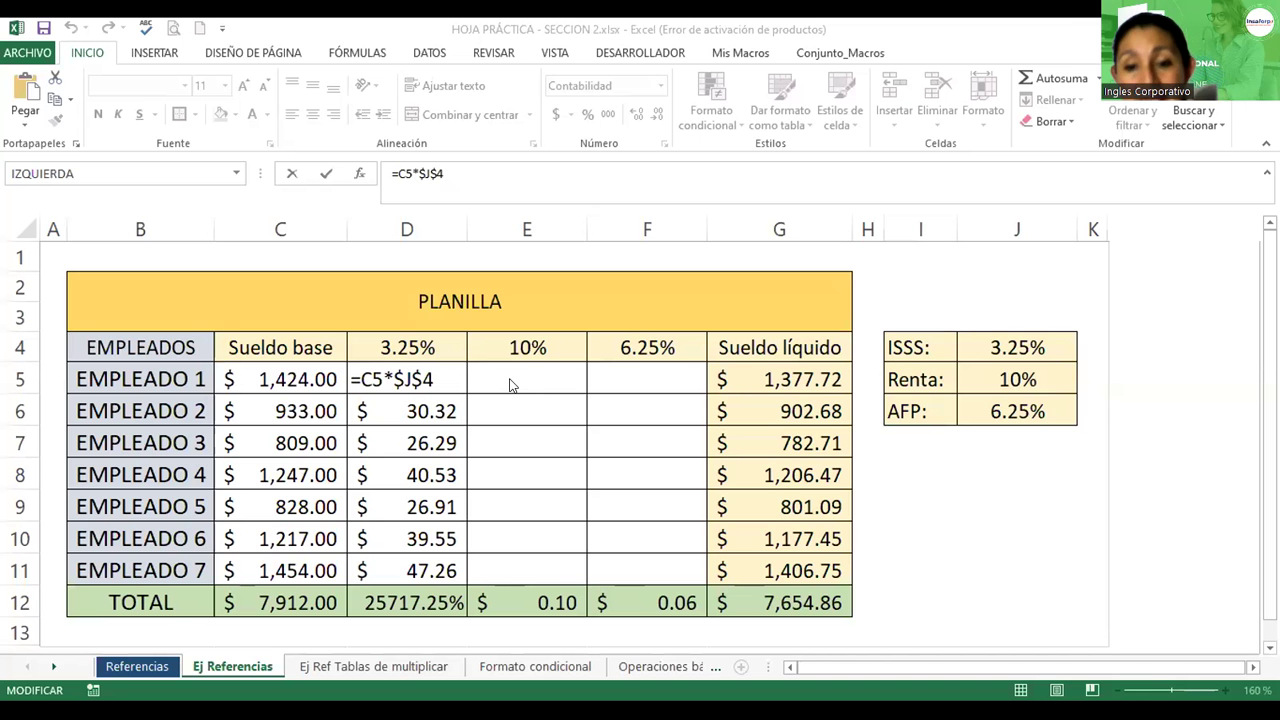
- Enter =C5*$J$5 in E5 for the 10% Renta deduction and fill it down to E11
left_click(505, 378)
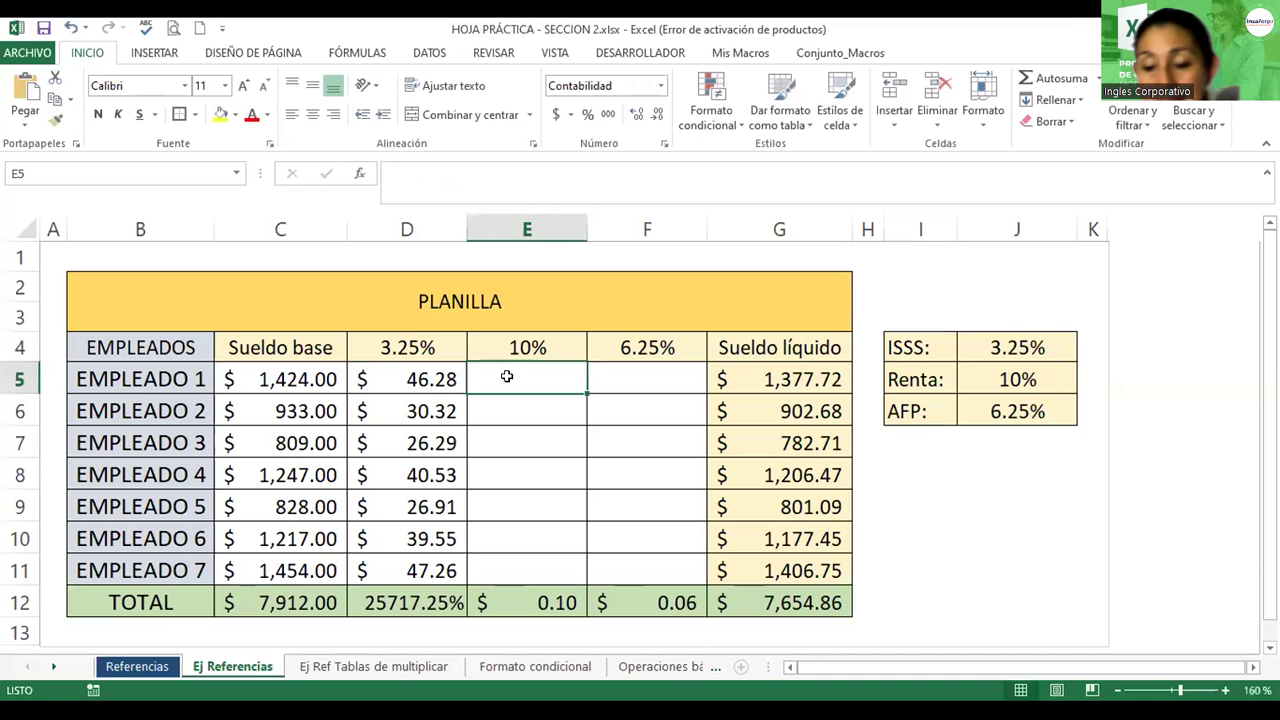
type("=")
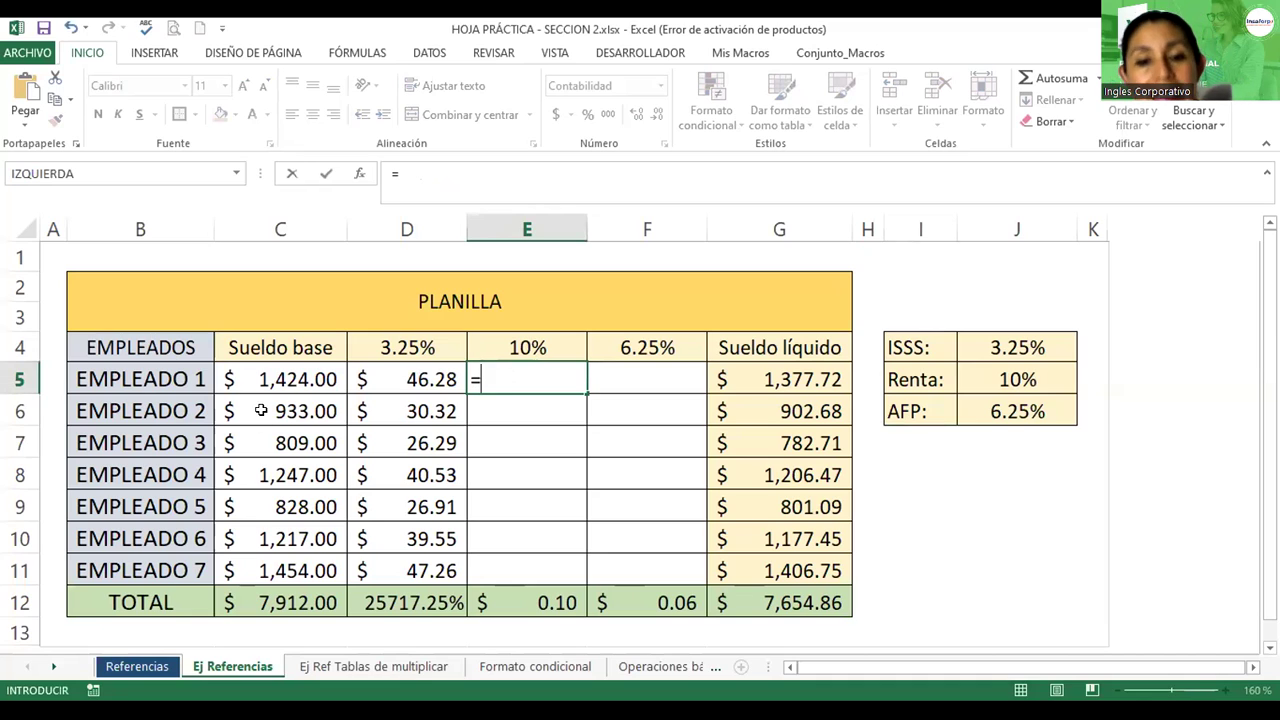
left_click(263, 378)
type("*")
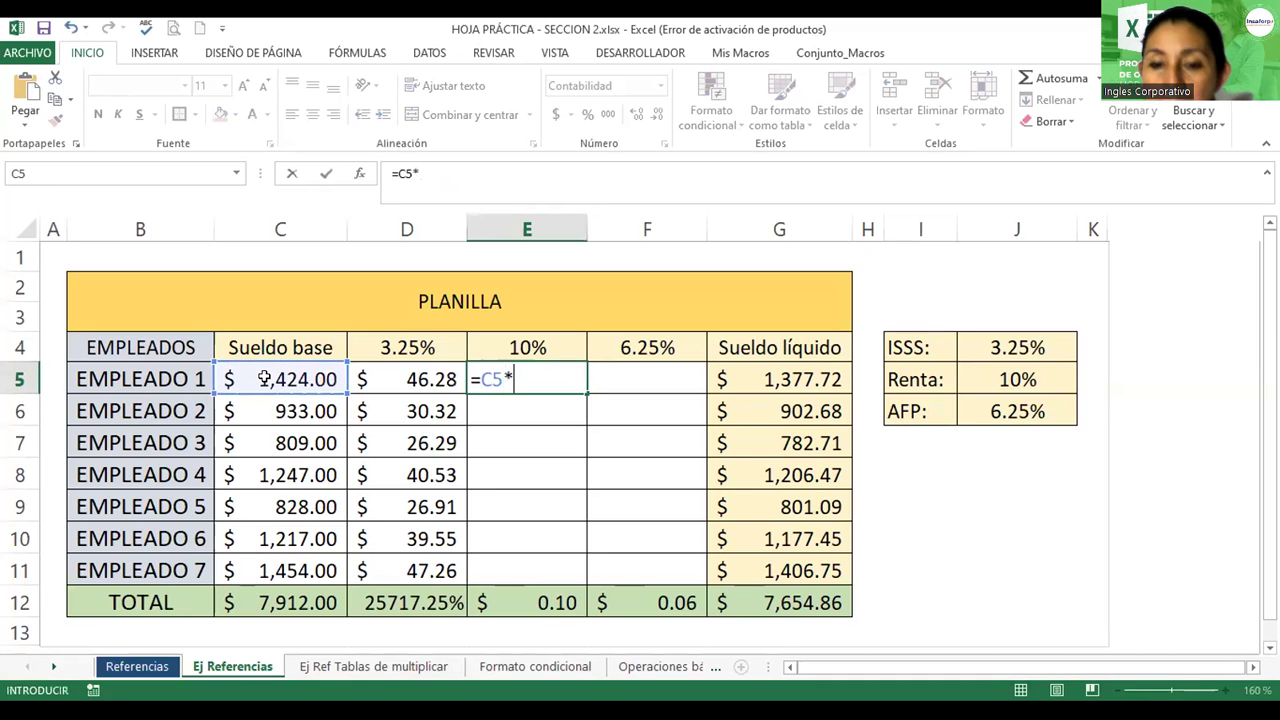
left_click(1008, 374)
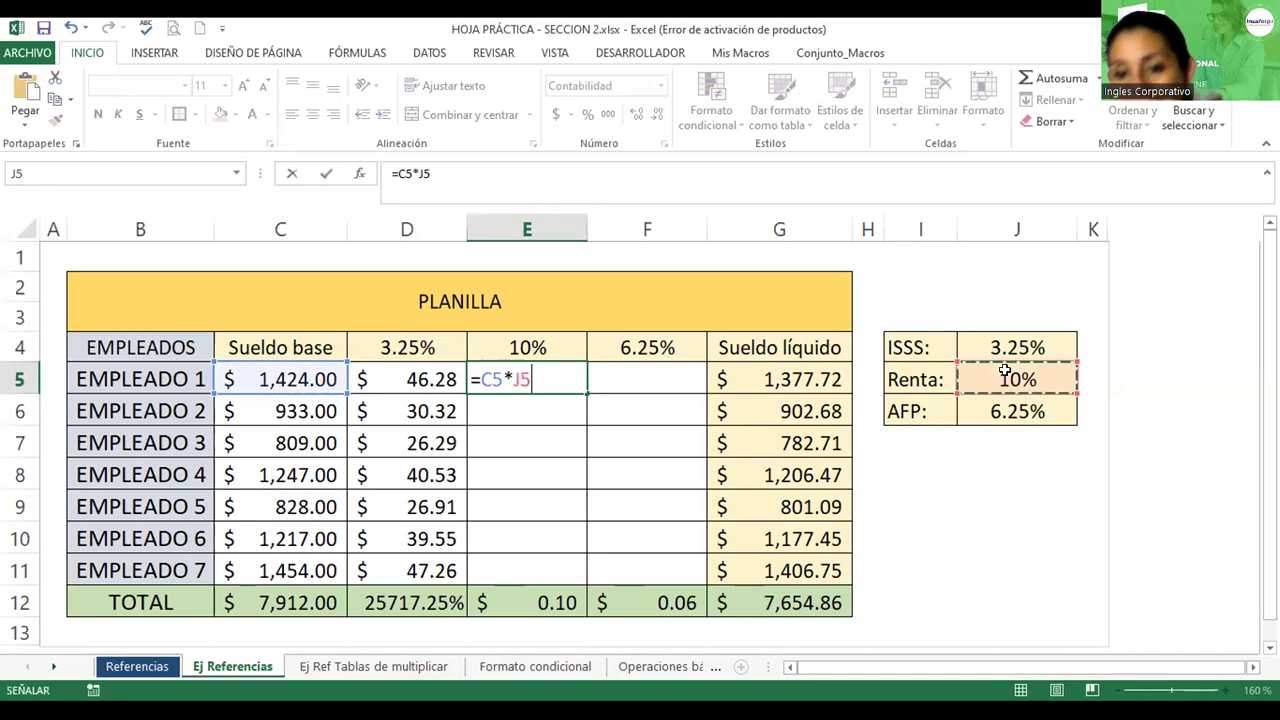
key("F4")
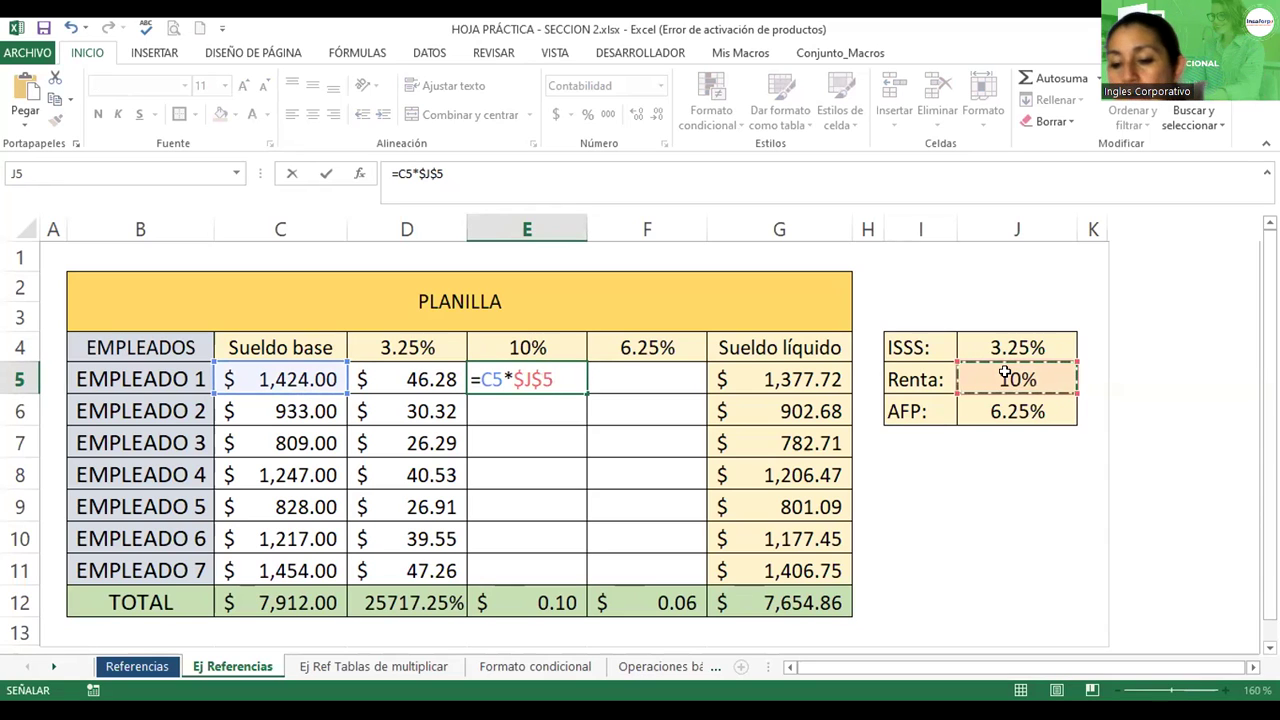
key("Return")
left_click(563, 370)
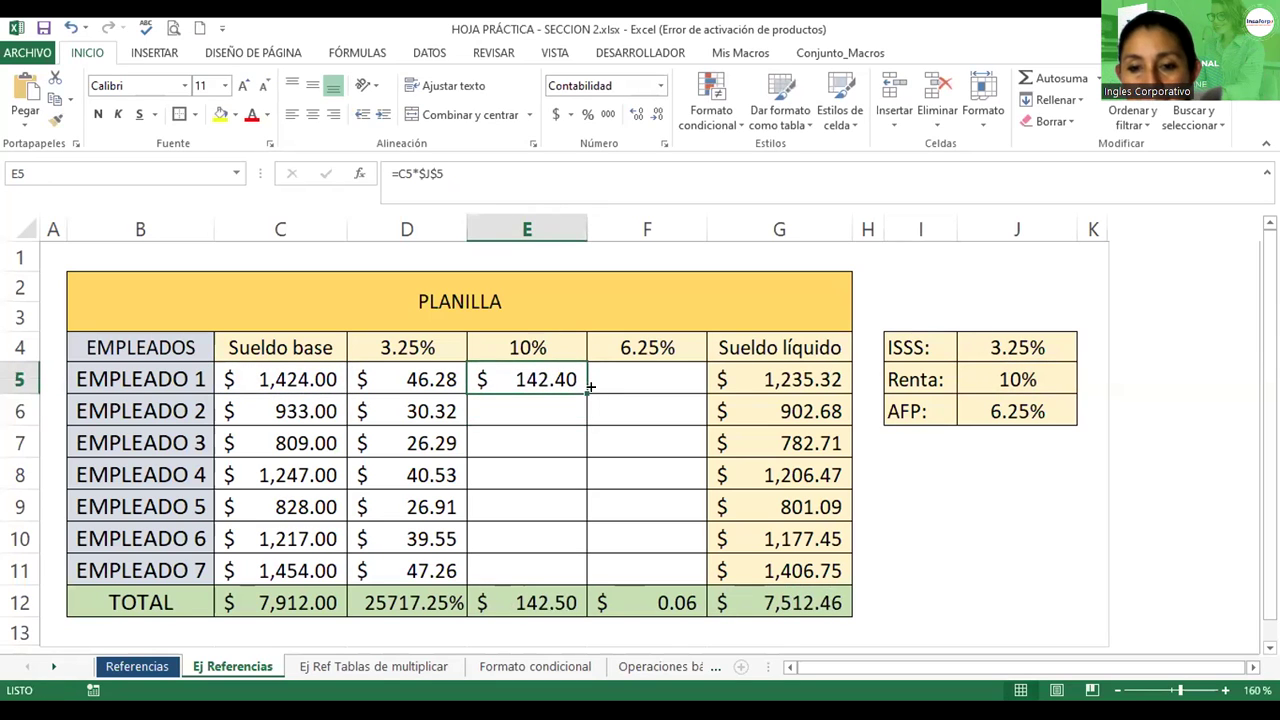
left_click_drag(585, 390, 576, 588)
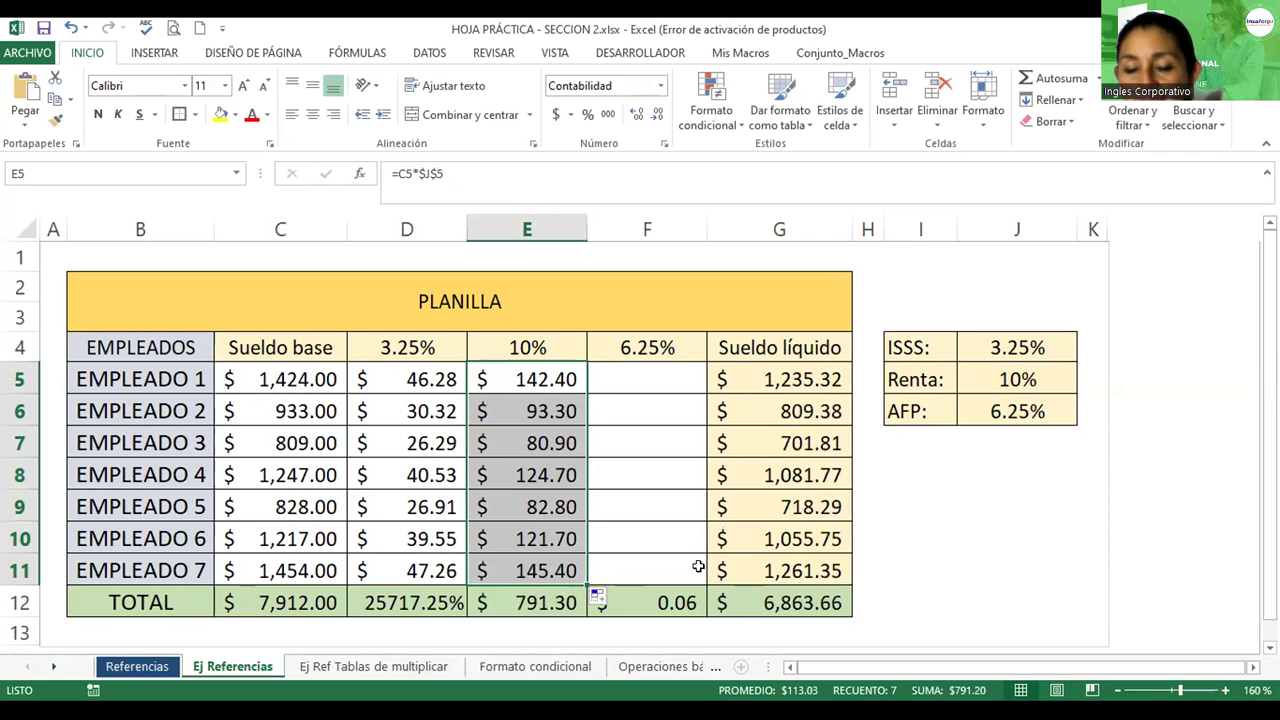
- Change the D12 total to =SUMA(D5:D11), giving $257.14
left_click(379, 596)
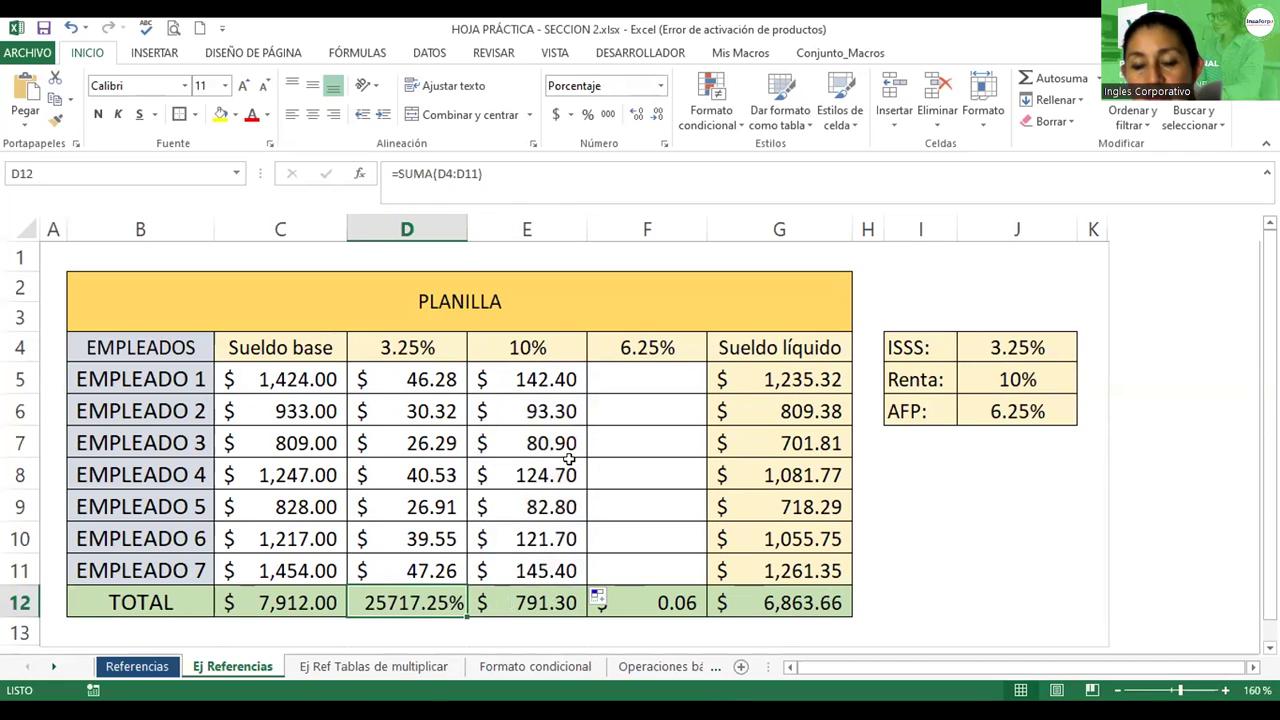
double_click(452, 602)
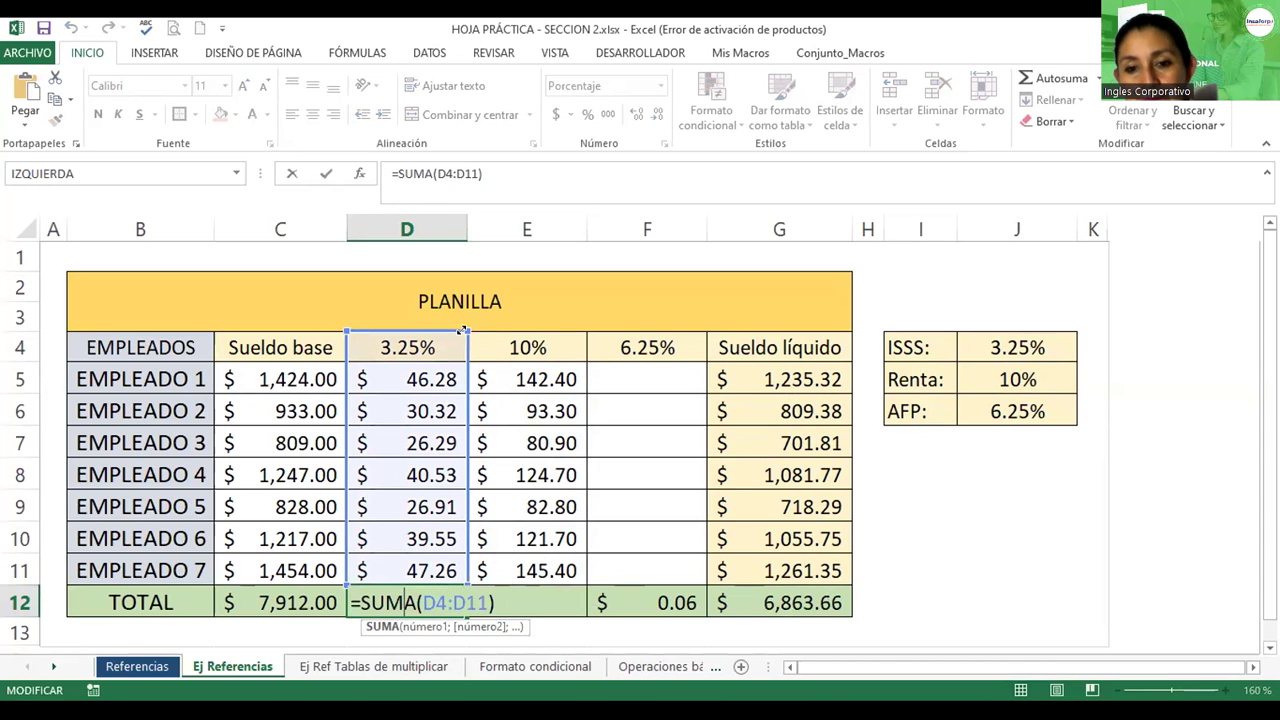
left_click_drag(462, 333, 462, 351)
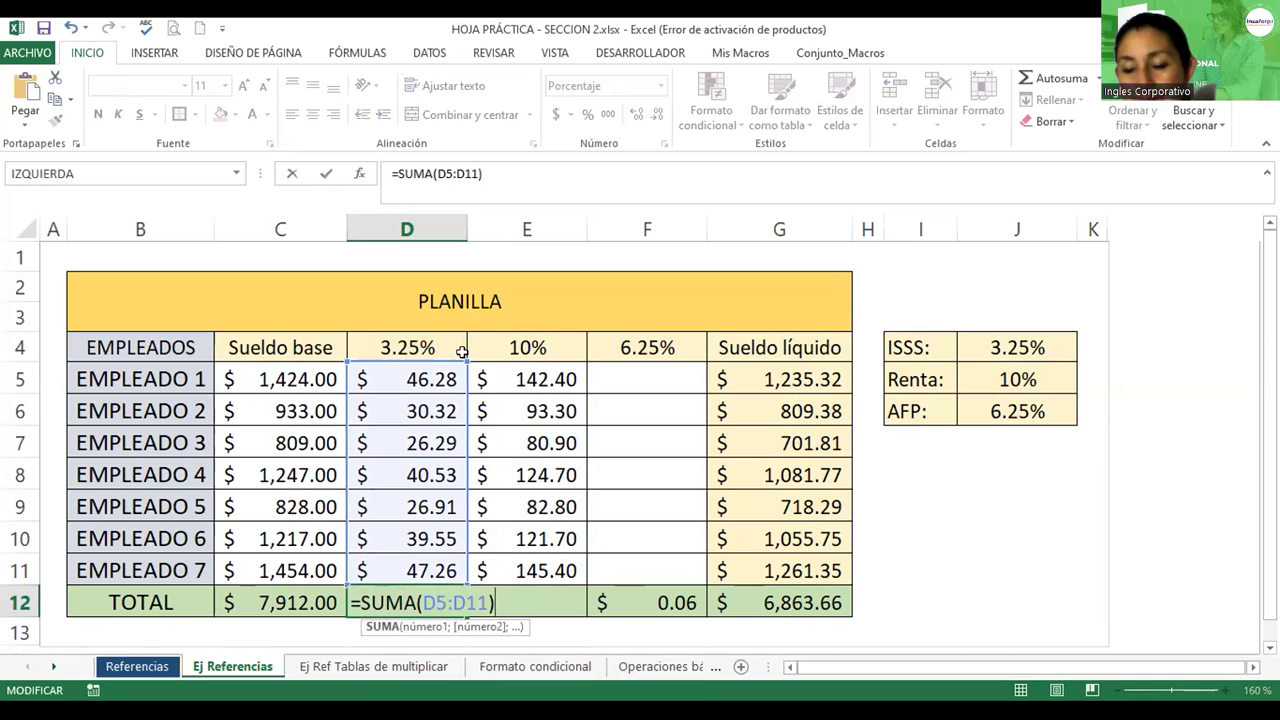
key("Return")
left_click(648, 382)
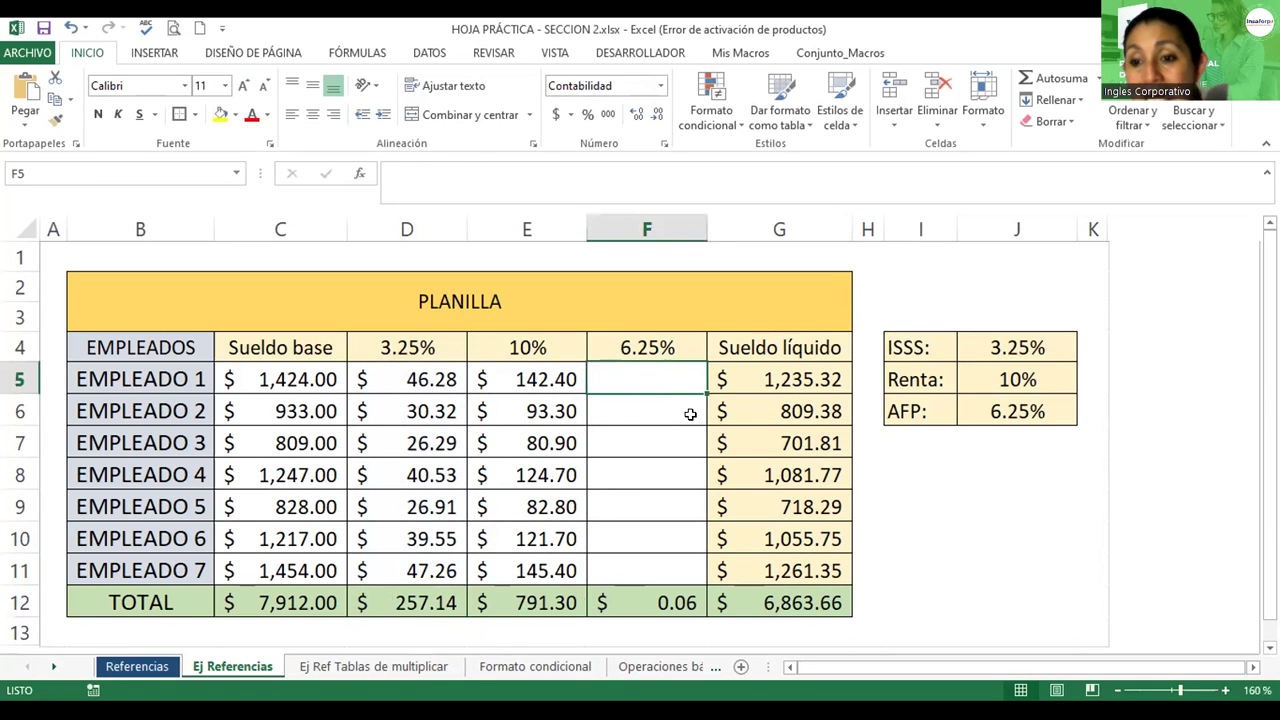
- Enter =C5*$J$6 in F5 and fill it down to F11, totalling $494.56
type("=")
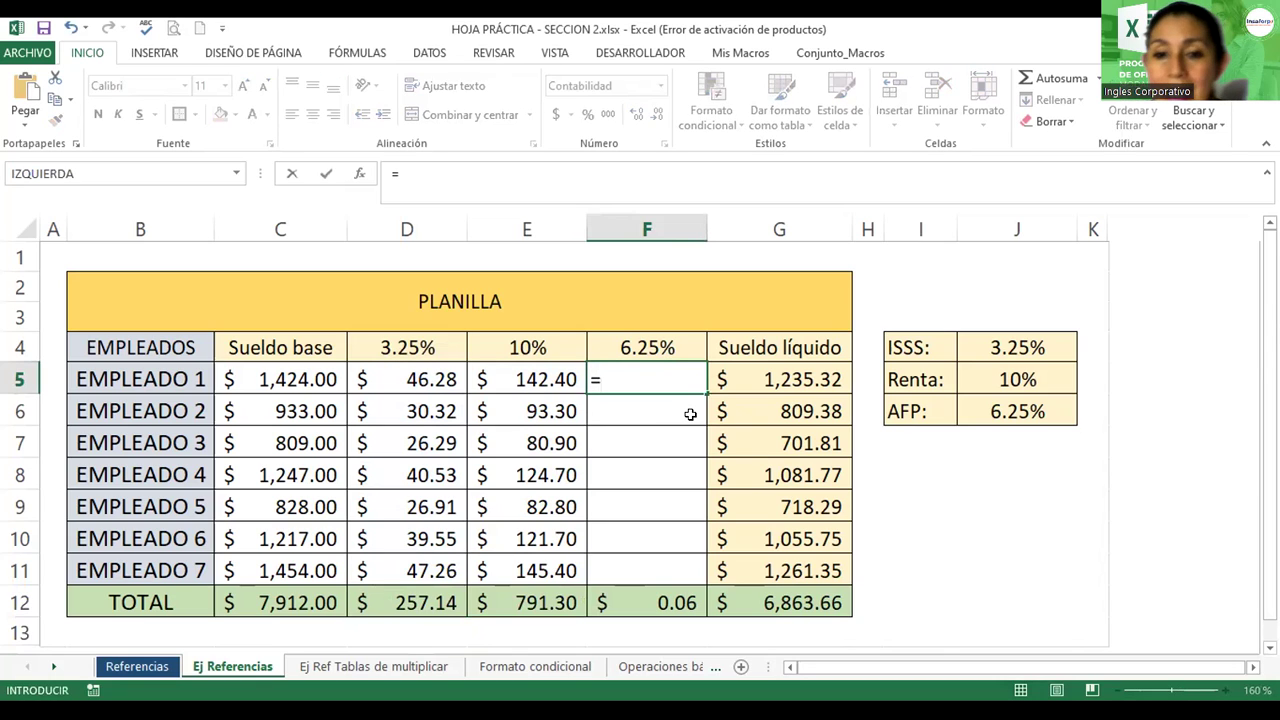
left_click(257, 374)
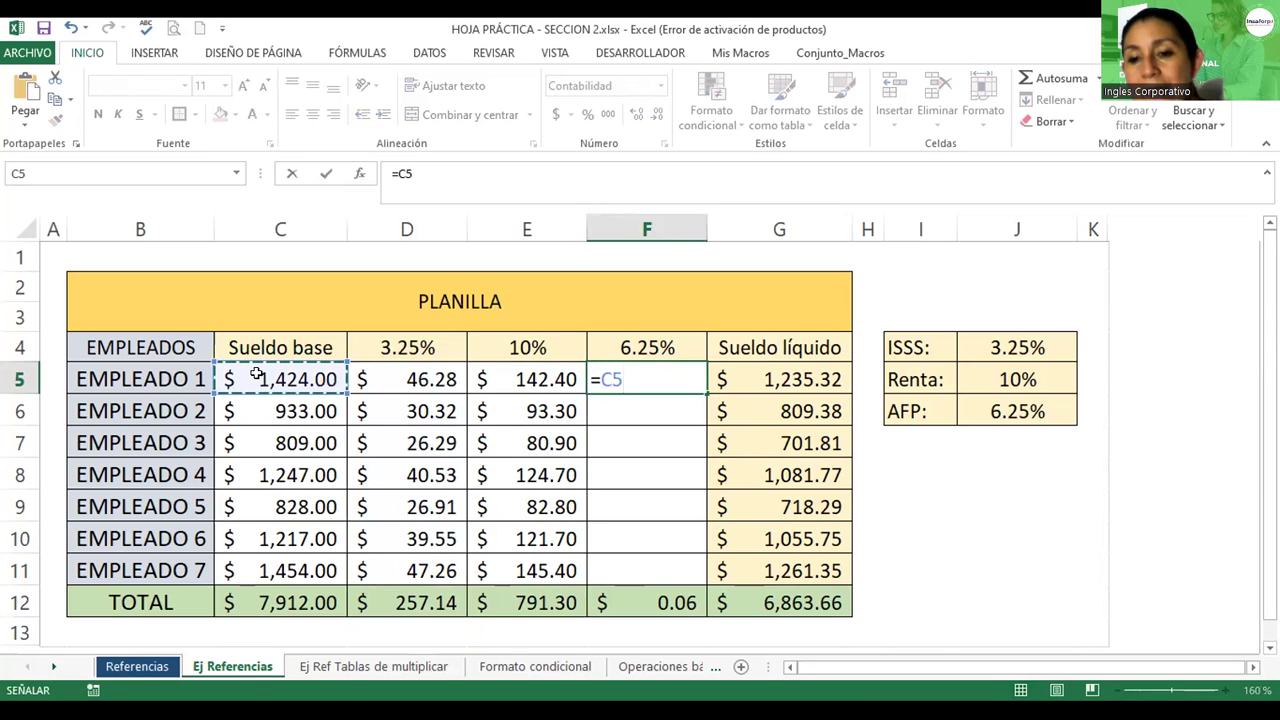
type("*")
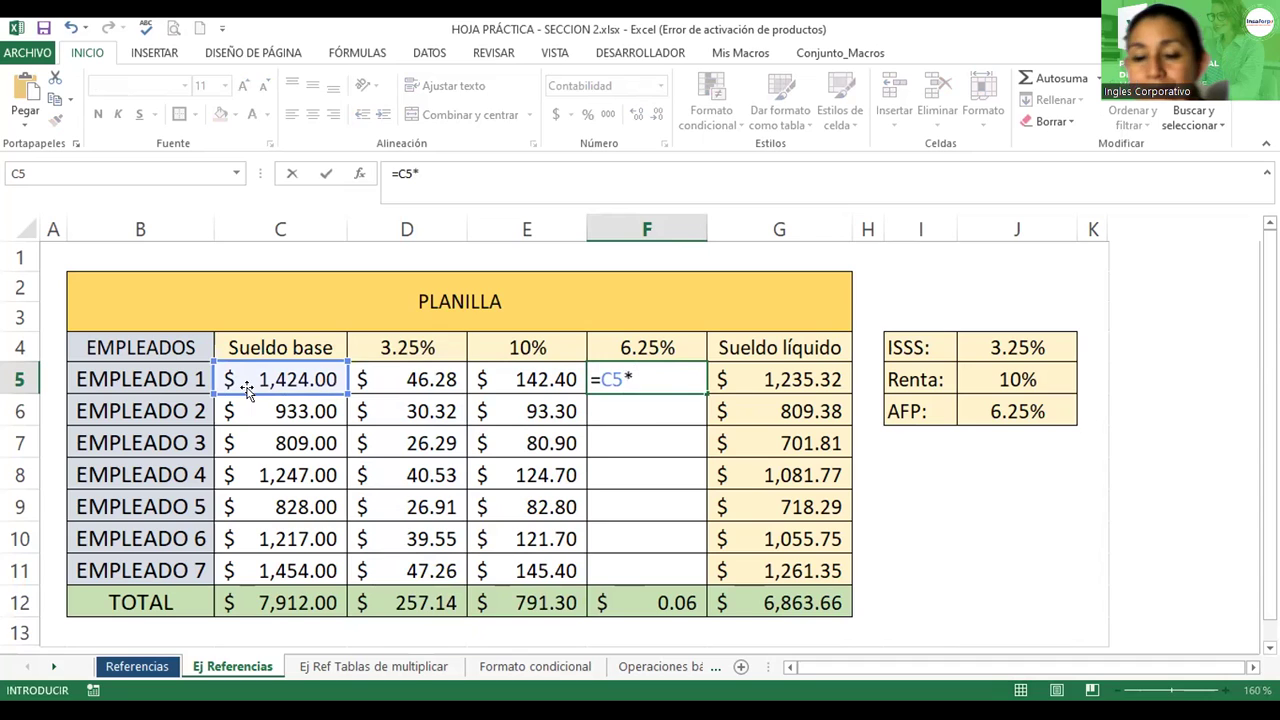
left_click(1003, 406)
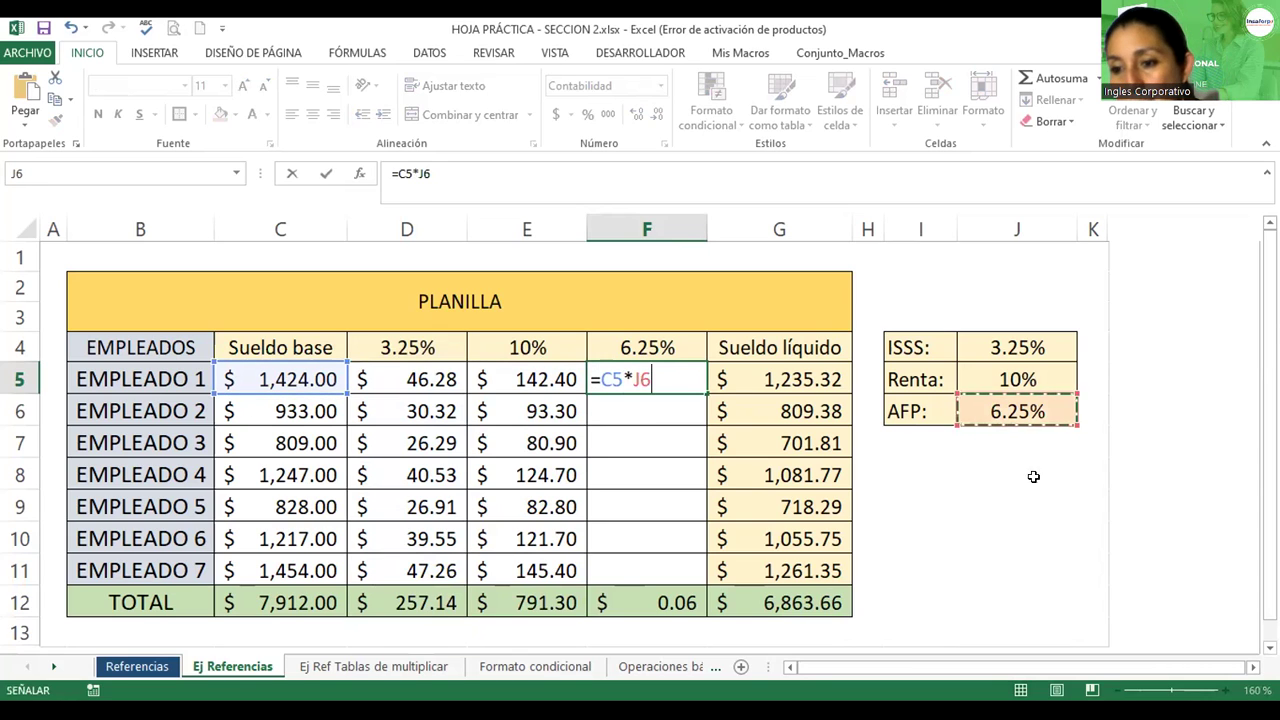
key("F4")
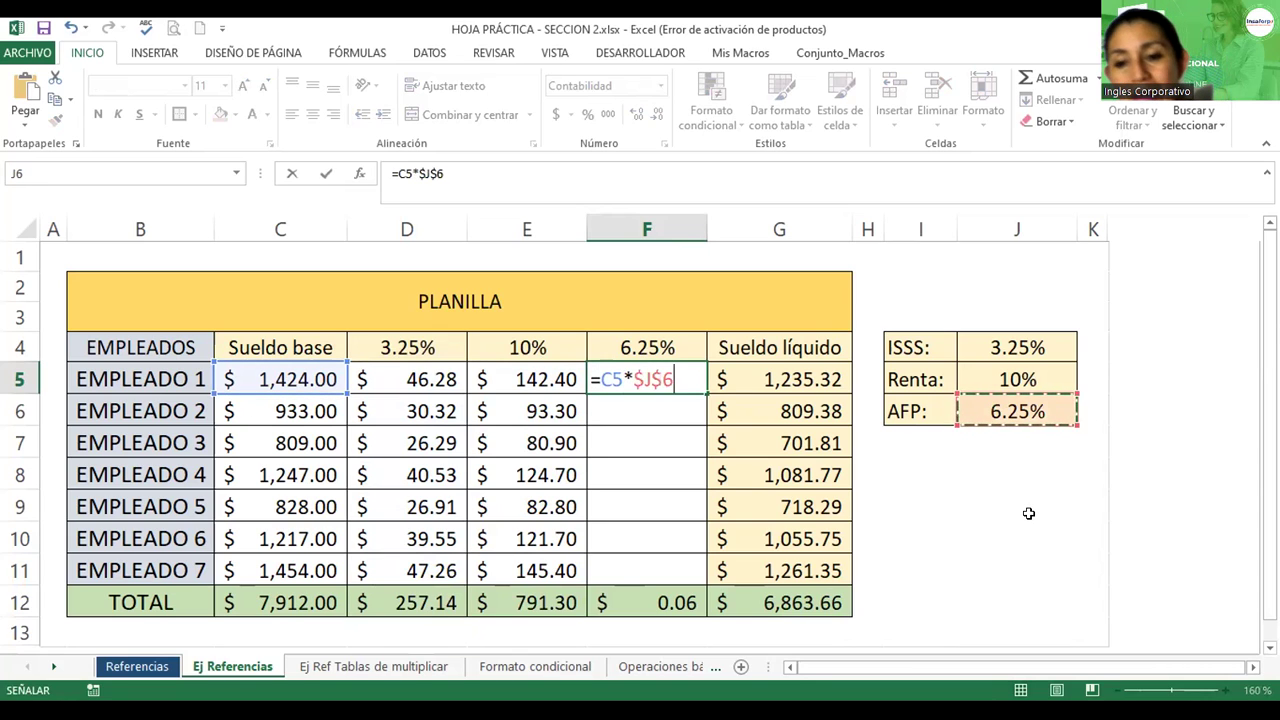
key("Return")
double_click(690, 382)
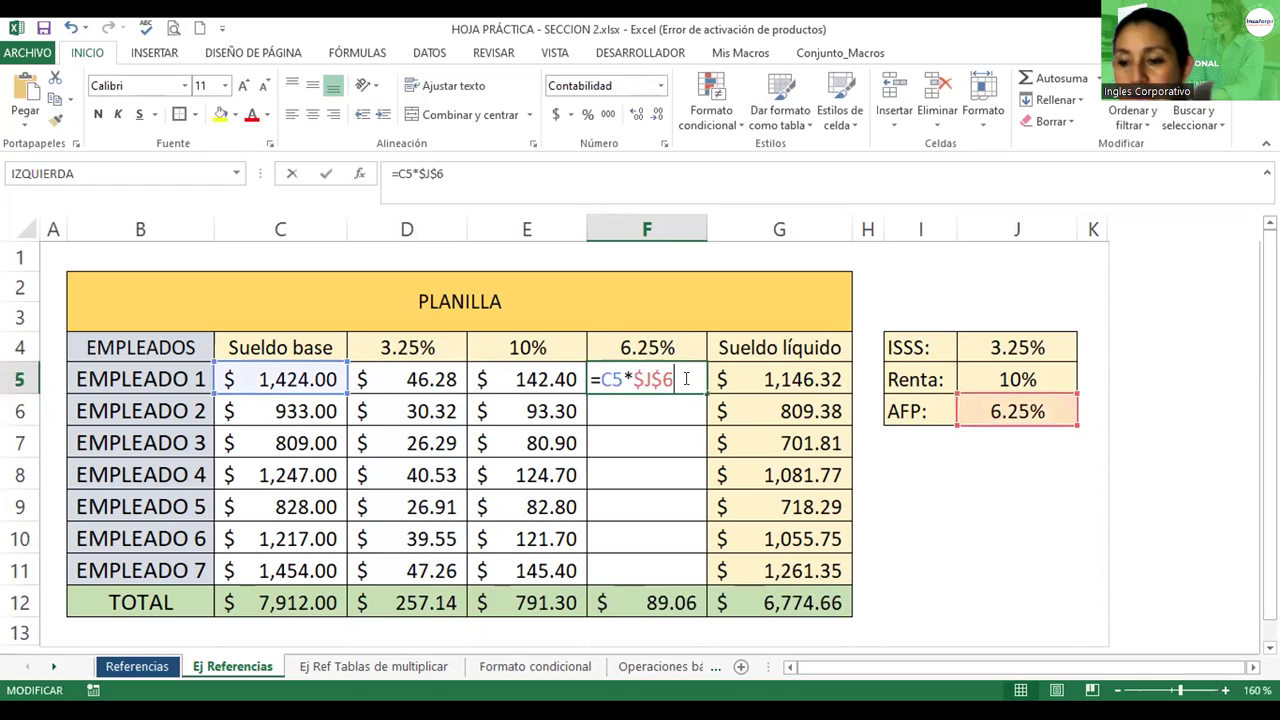
key("Escape")
left_click_drag(706, 395, 693, 570)
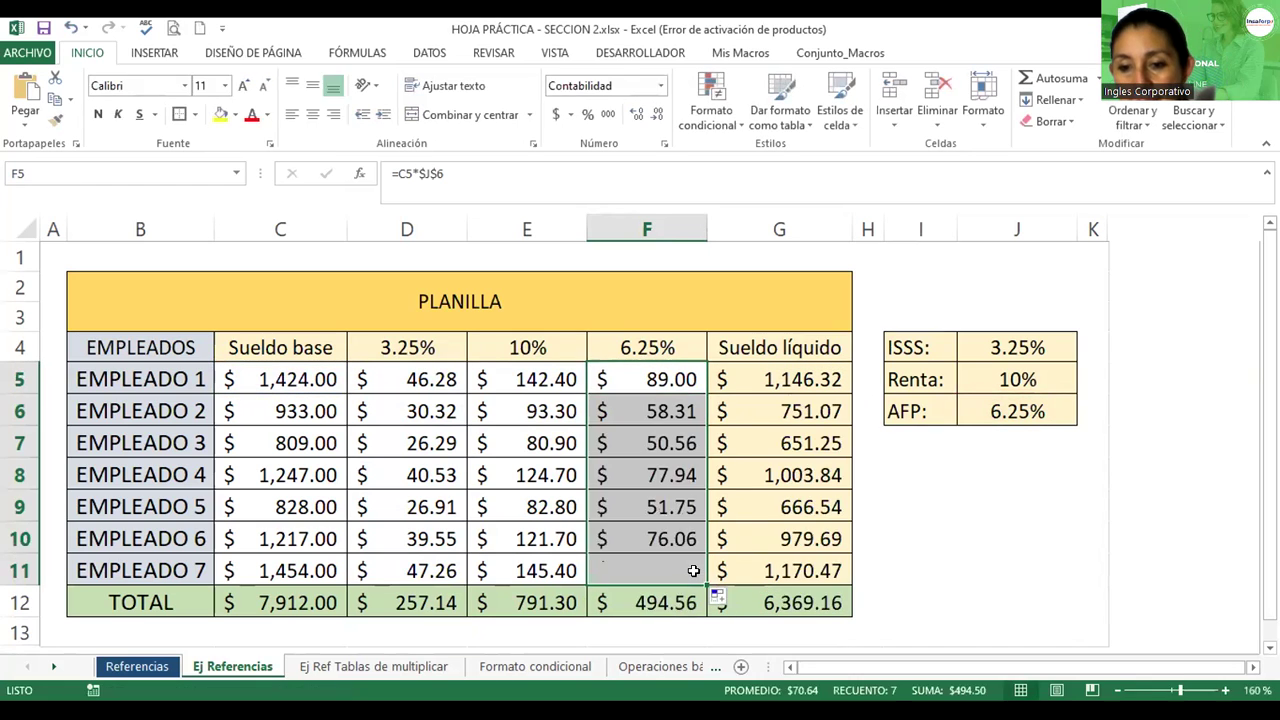
left_click(684, 430)
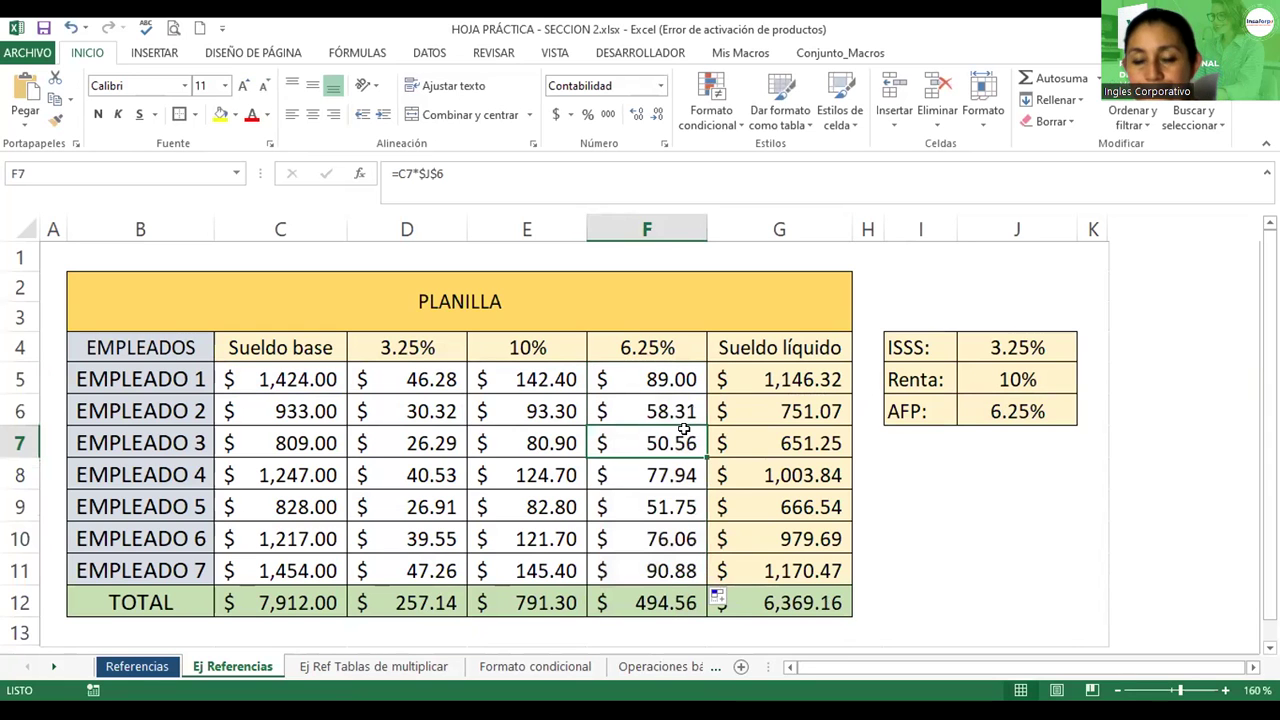
- Raise the merged PLANILLA title in B2 to font size 24 and open Formato de celdas
scroll(684, 429, "down", 2)
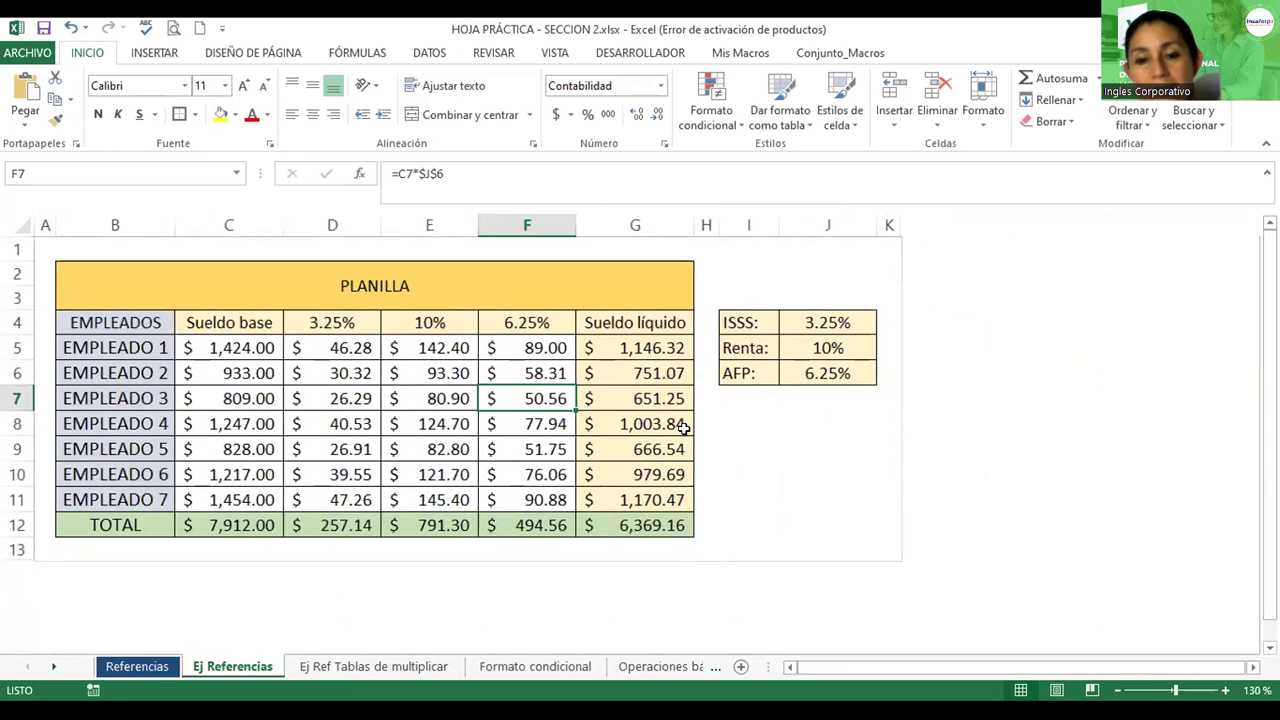
left_click(848, 451)
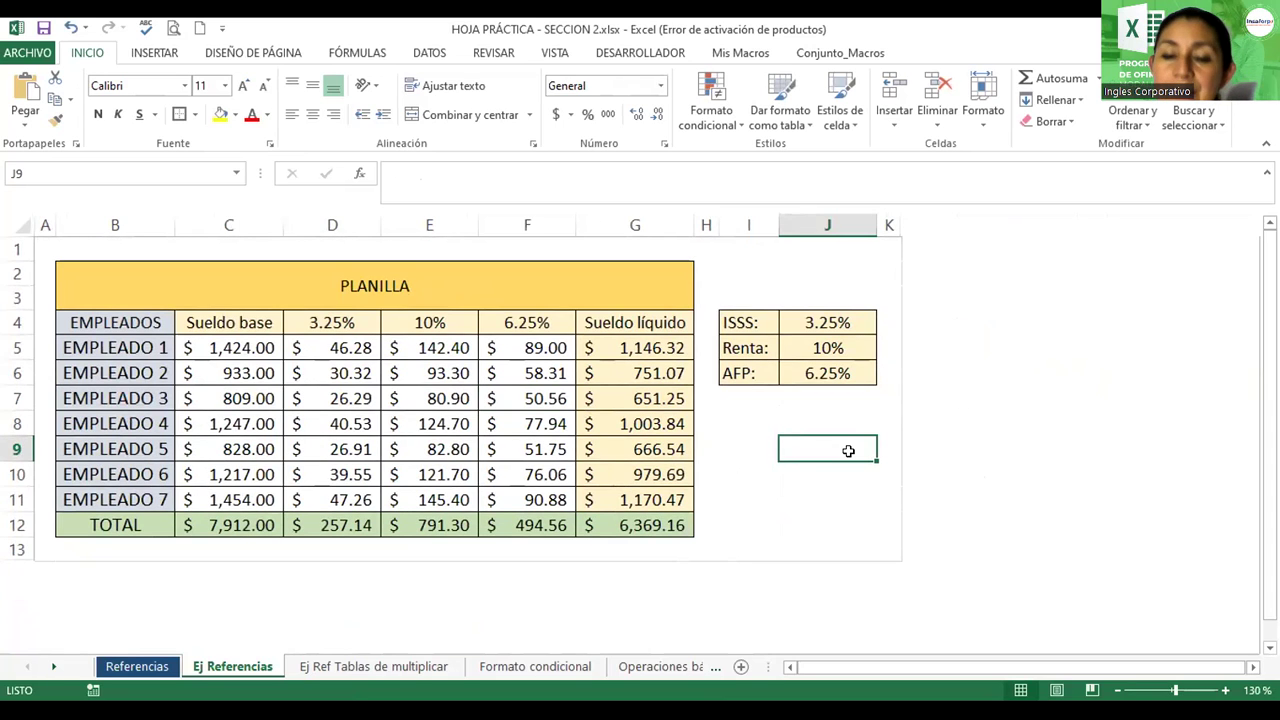
left_click(274, 291)
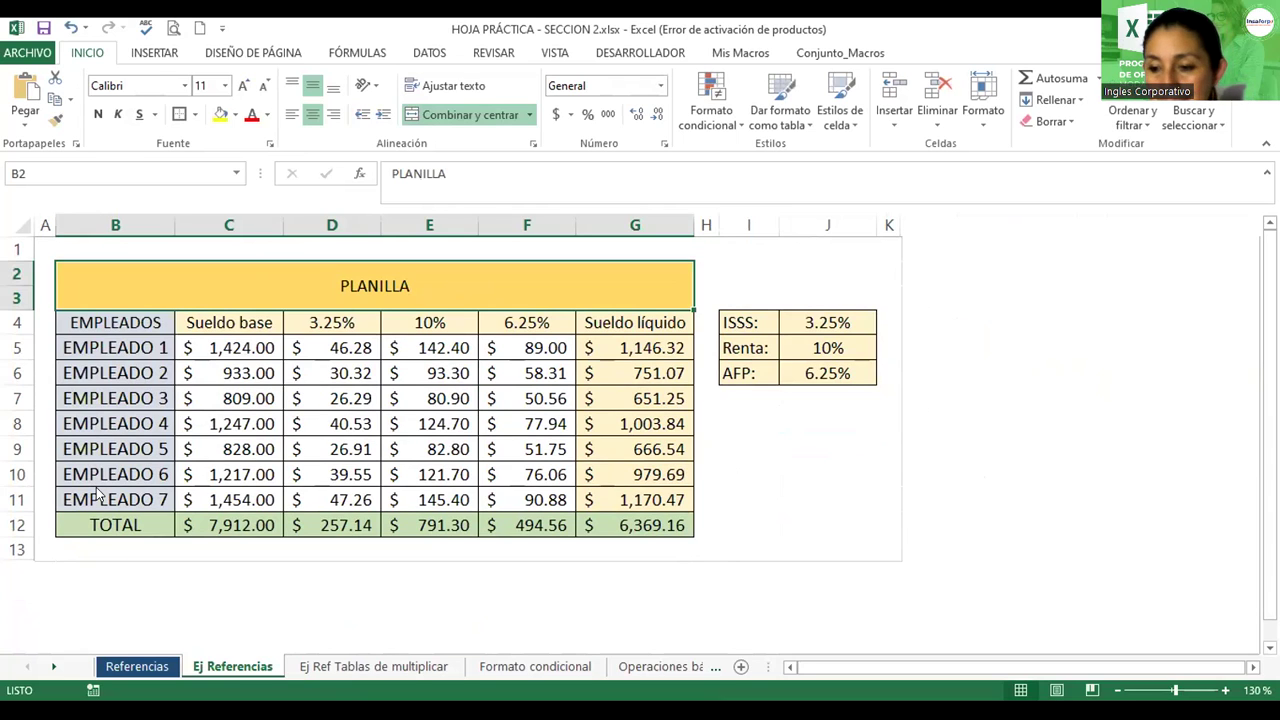
left_click(351, 268)
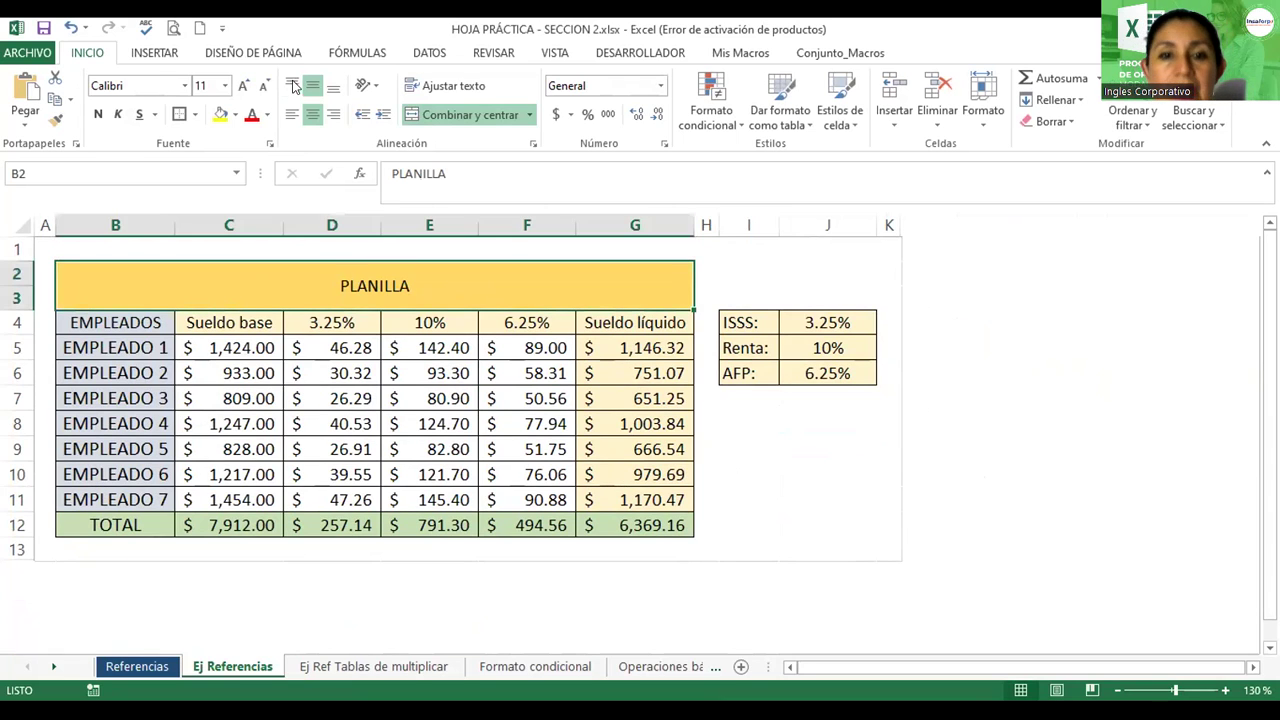
left_click(240, 84)
left_click(240, 84)
left_click(240, 84)
left_click(240, 84)
left_click(240, 84)
left_click(240, 84)
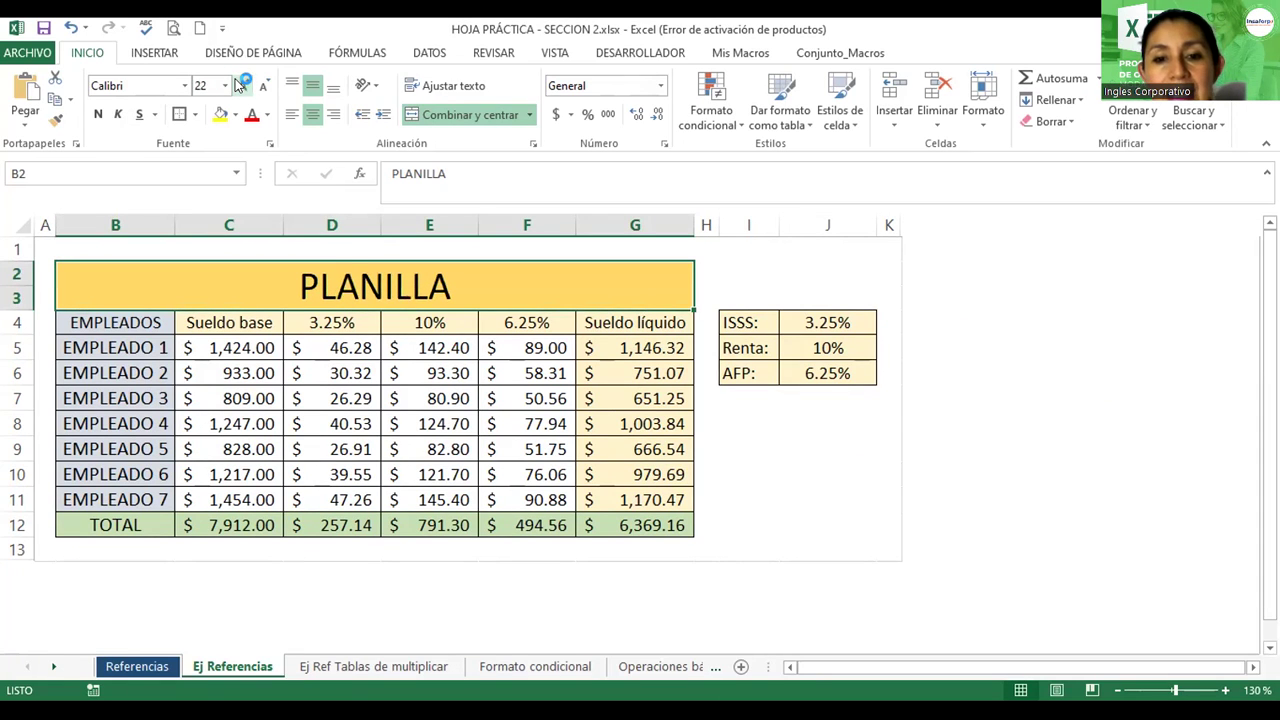
left_click(533, 148)
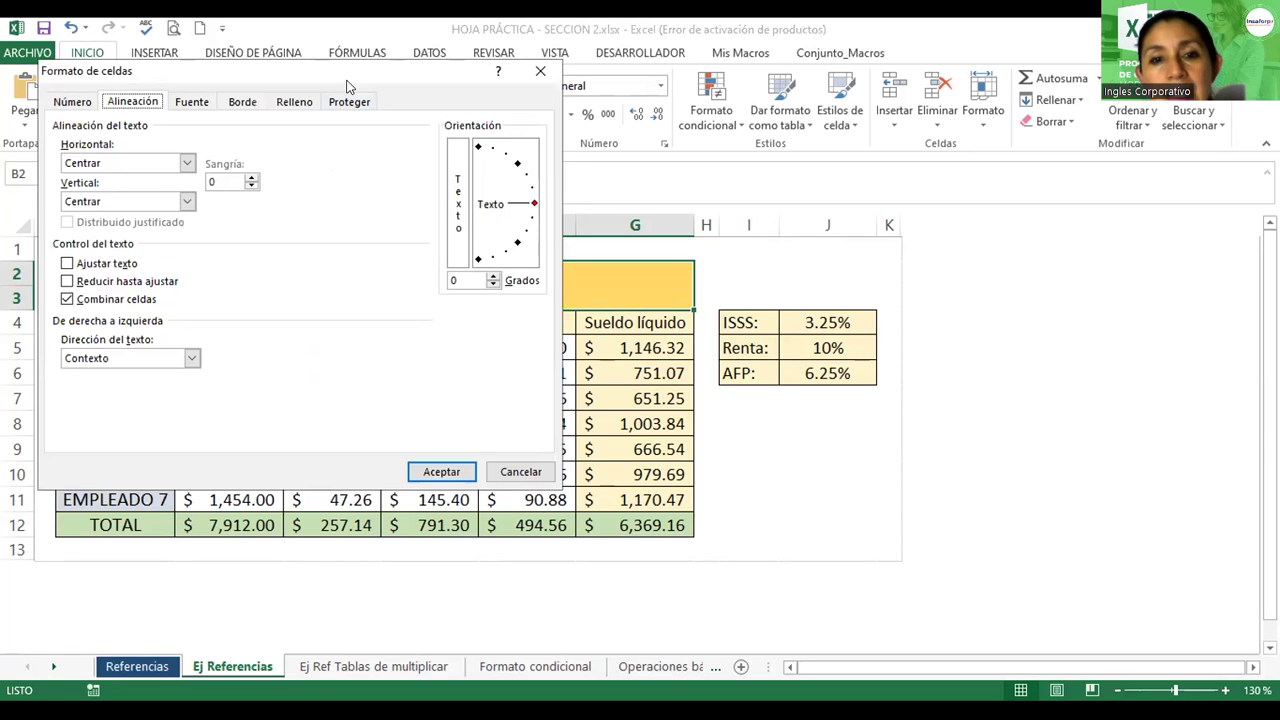
- Fill the PLANILLA title with a two-colour diagonal-down blue gradient
left_click(288, 103)
left_click(100, 318)
left_click(174, 368)
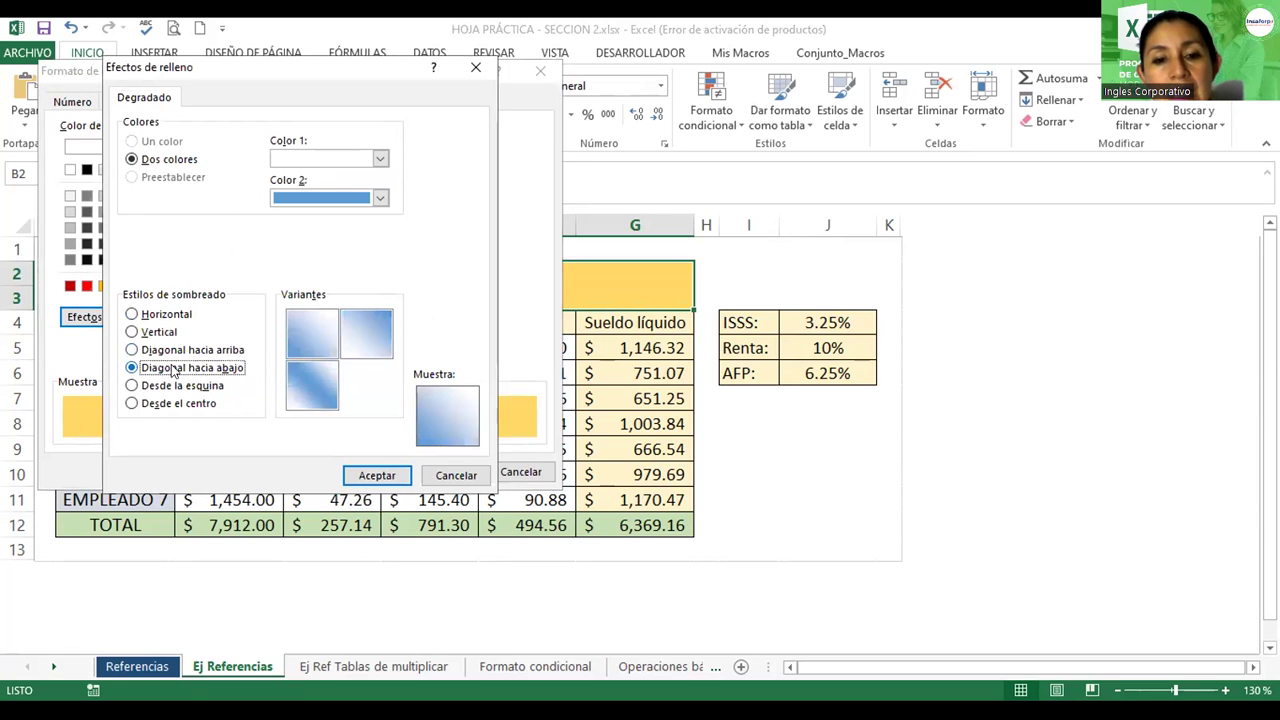
left_click(310, 369)
left_click(375, 476)
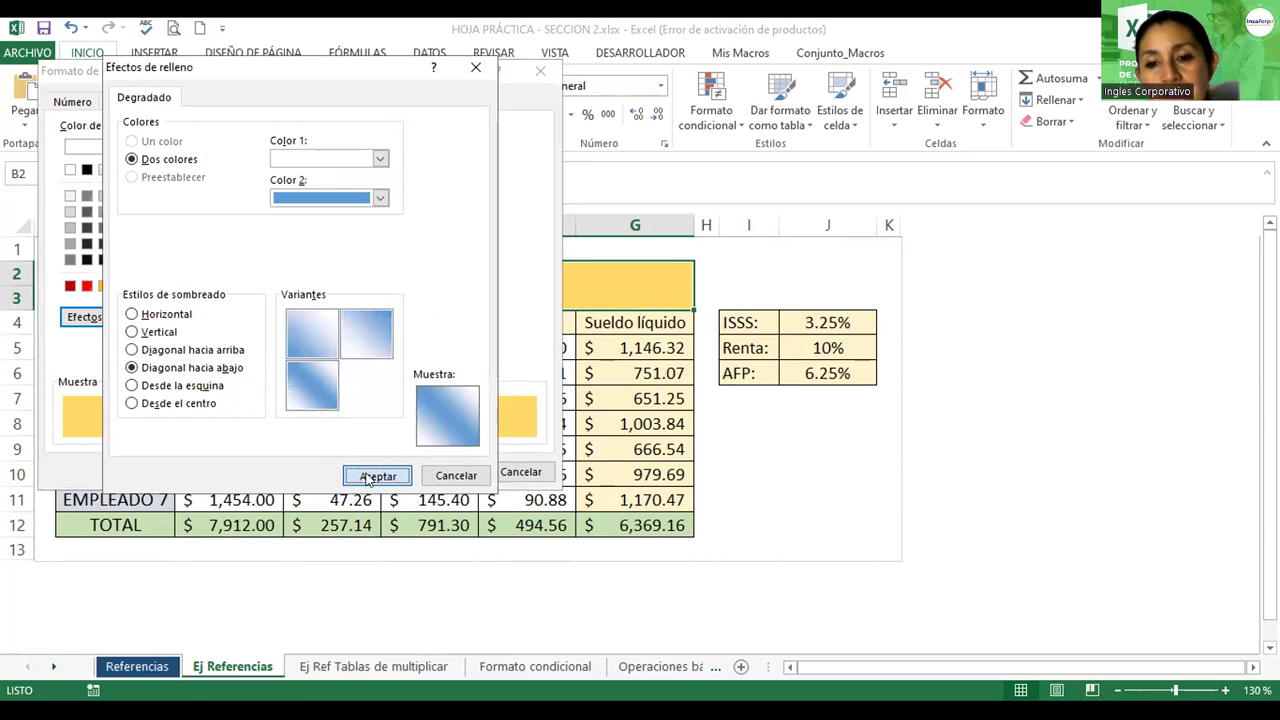
left_click(442, 474)
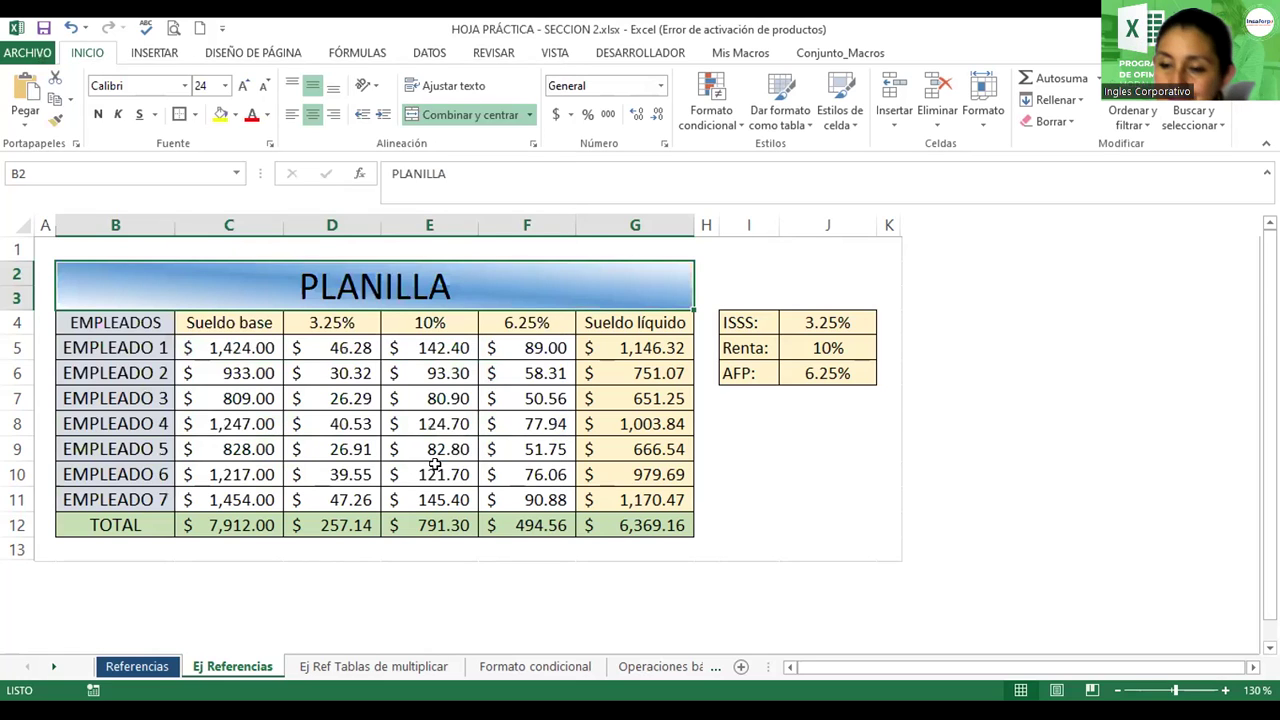
- Make the title lettering dark blue in the Adobe Gothic Std font
left_click(267, 116)
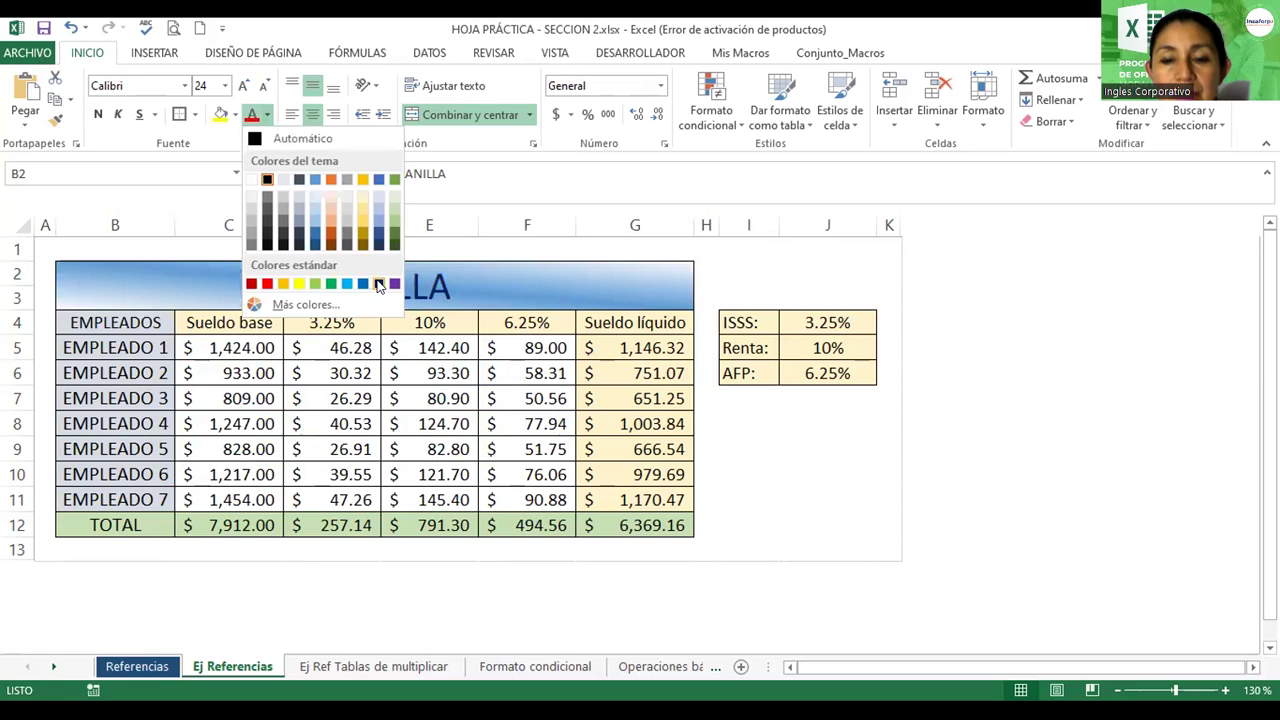
left_click(379, 285)
left_click(184, 86)
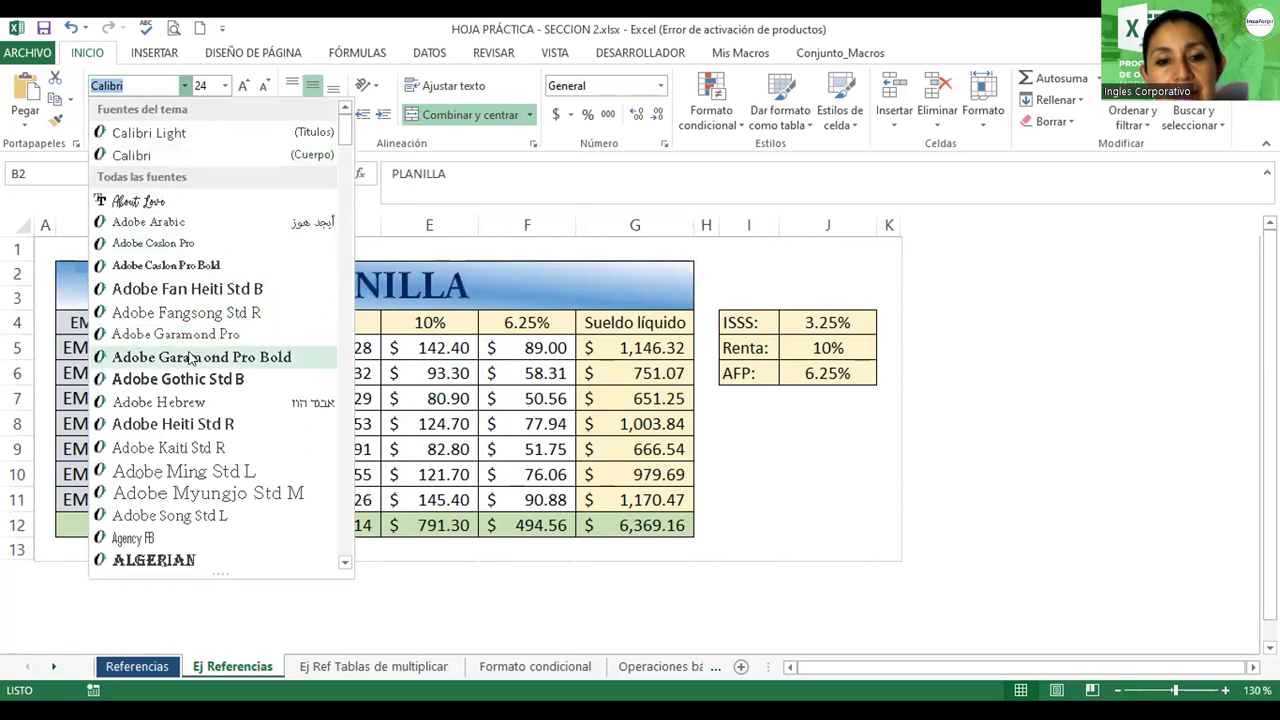
left_click(187, 384)
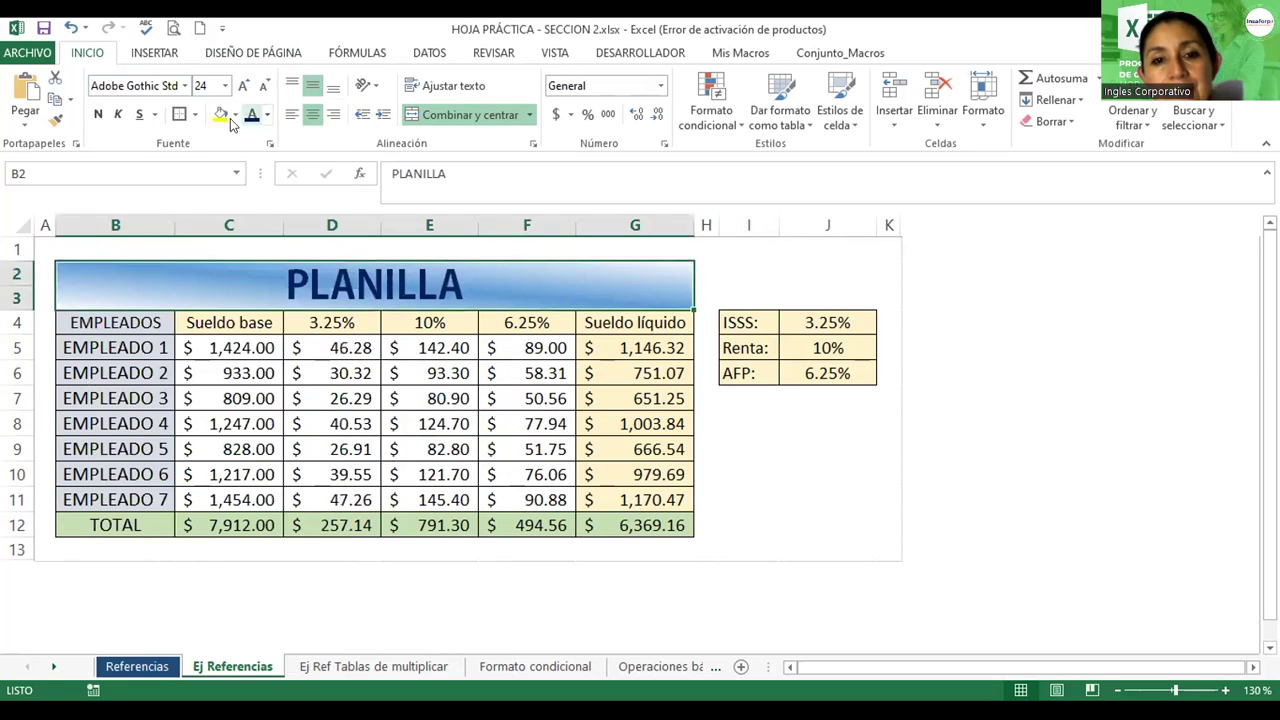
left_click(726, 418)
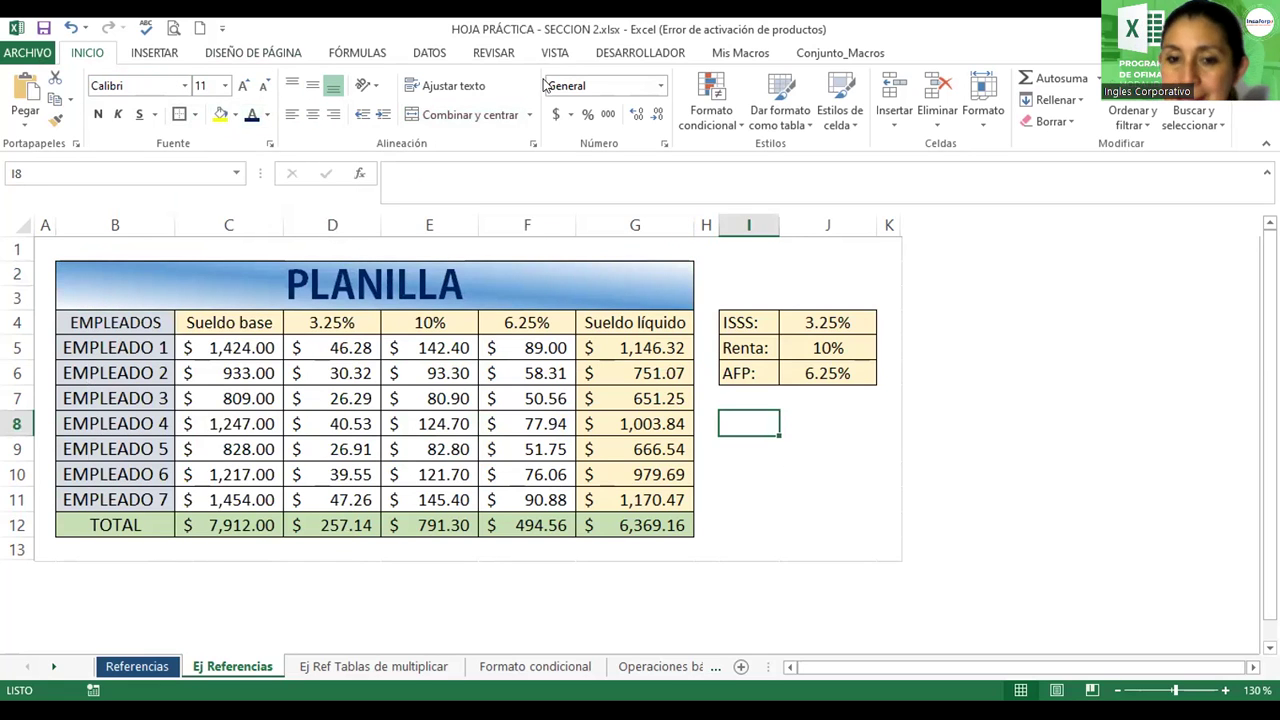
- Draw a curved left-pointing arrow over I7:J12 and position it beside the Sueldo líquido column
left_click(152, 55)
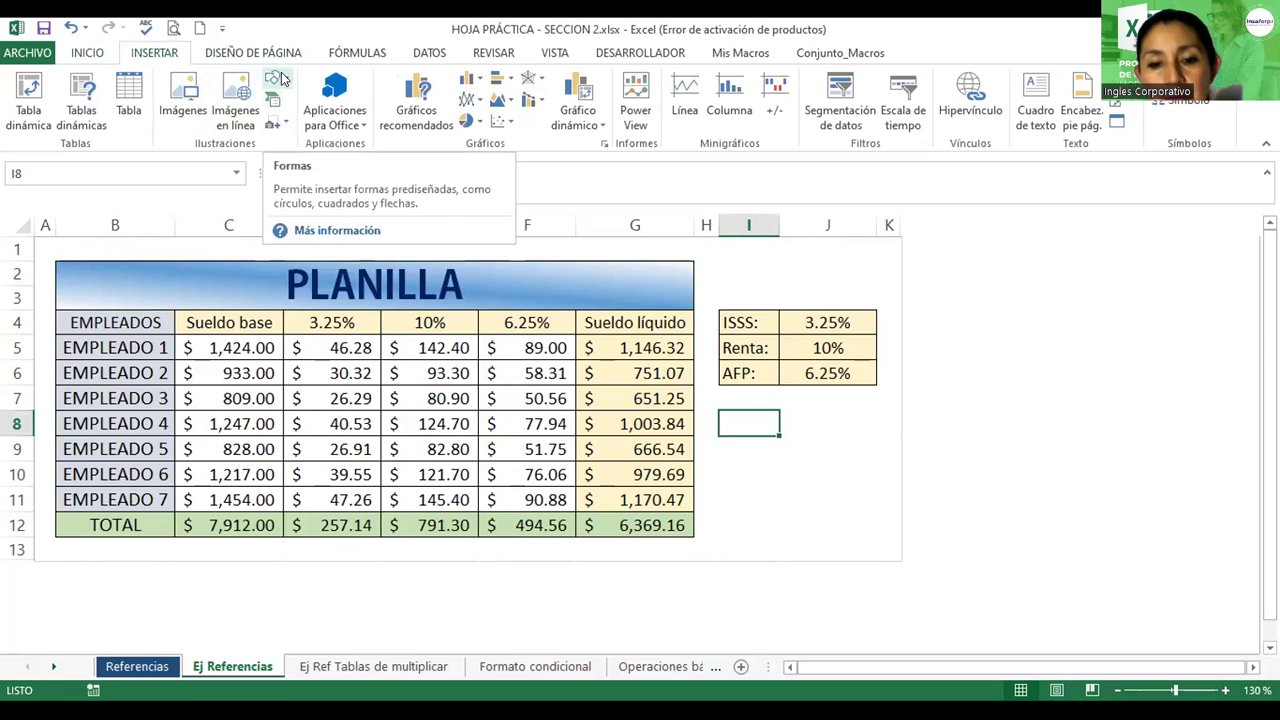
left_click(275, 79)
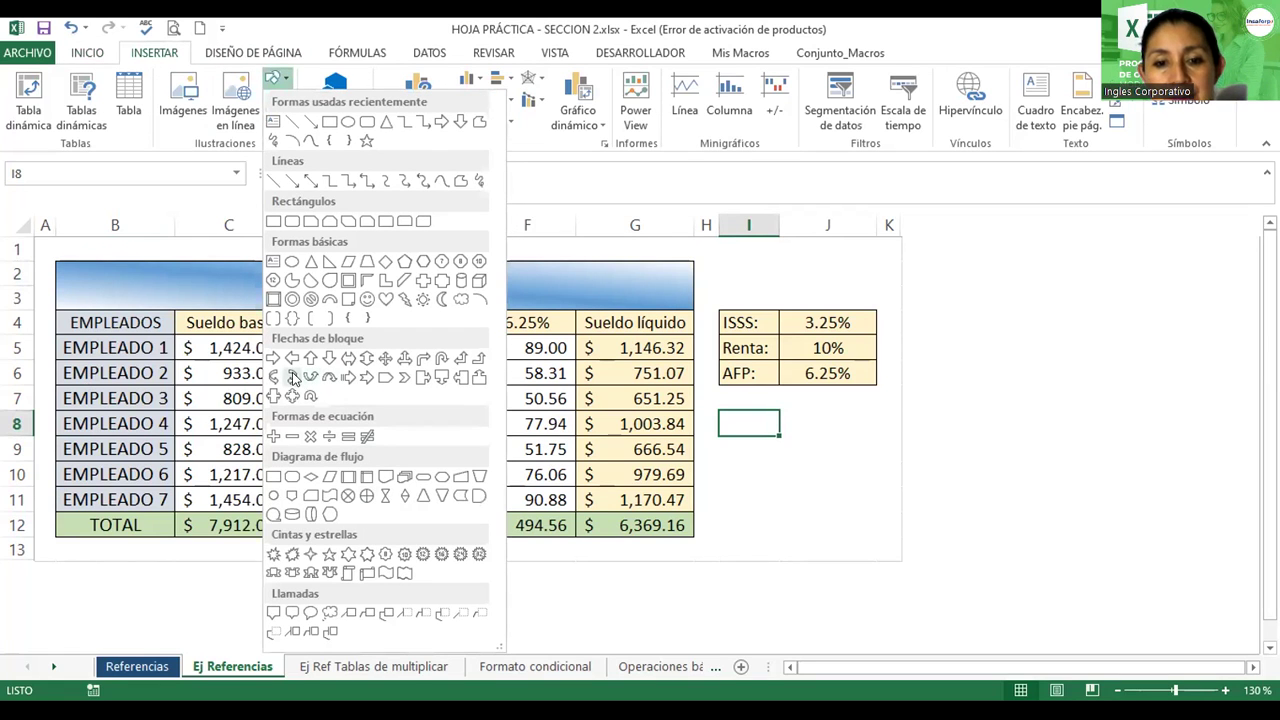
left_click_drag(786, 397, 868, 531)
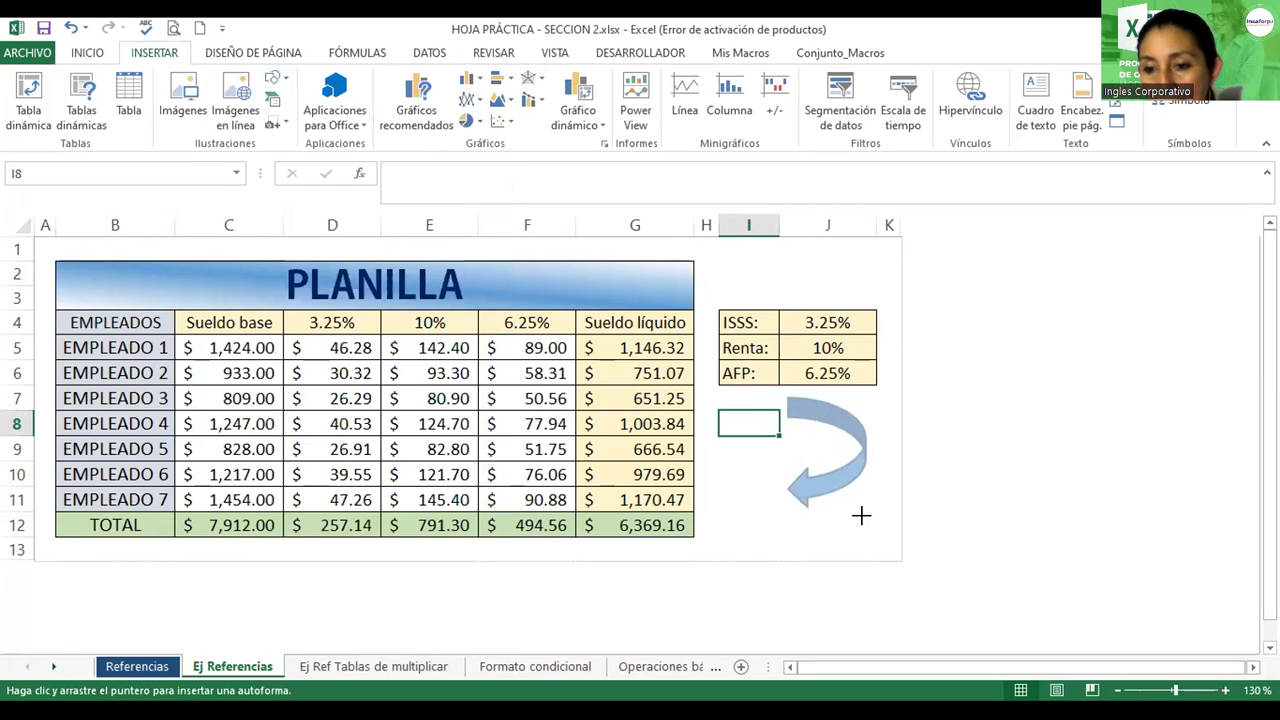
mouse_move(820, 493)
left_mouse_down()
mouse_move(769, 493)
mouse_move(716, 463)
left_mouse_up()
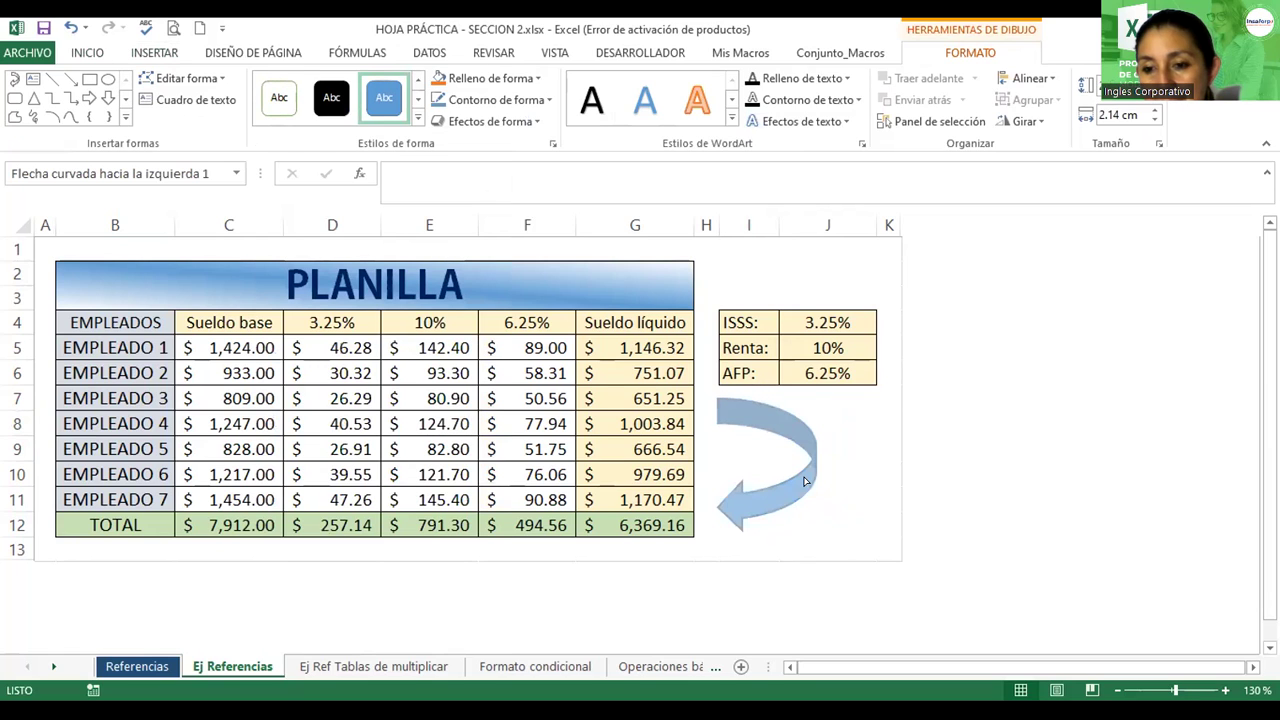
left_click_drag(815, 481, 800, 483)
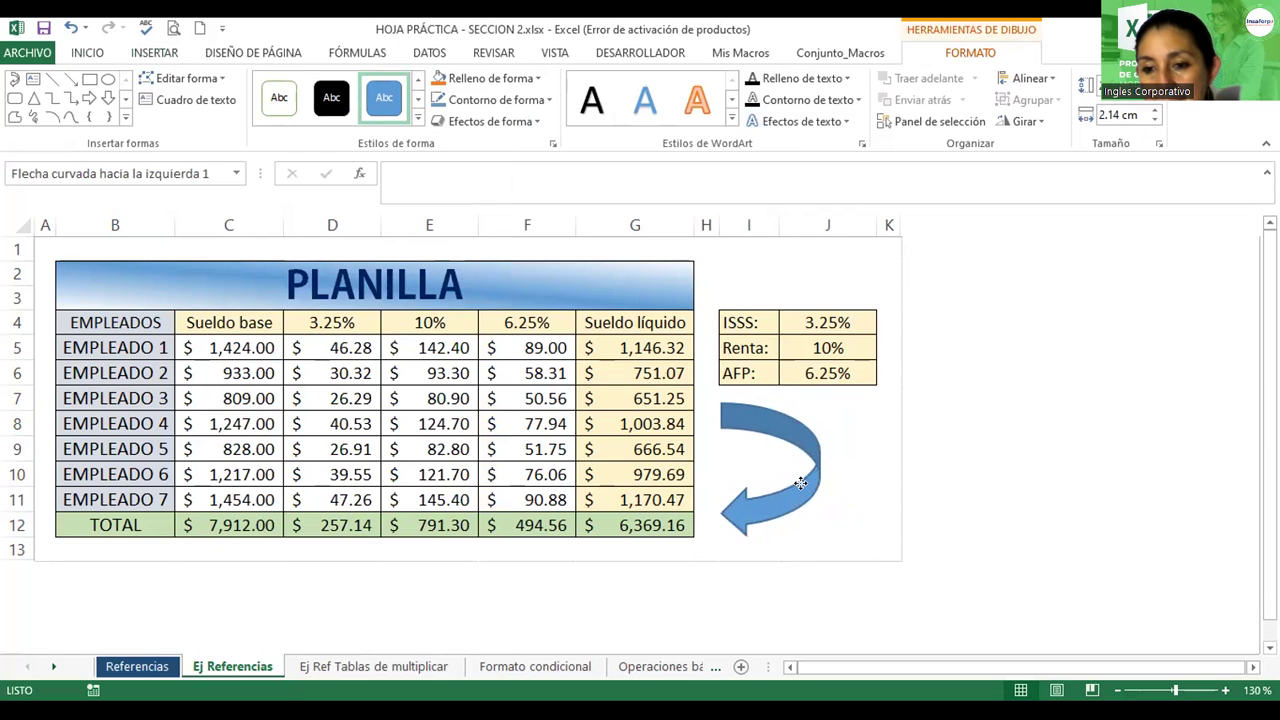
left_click(853, 466)
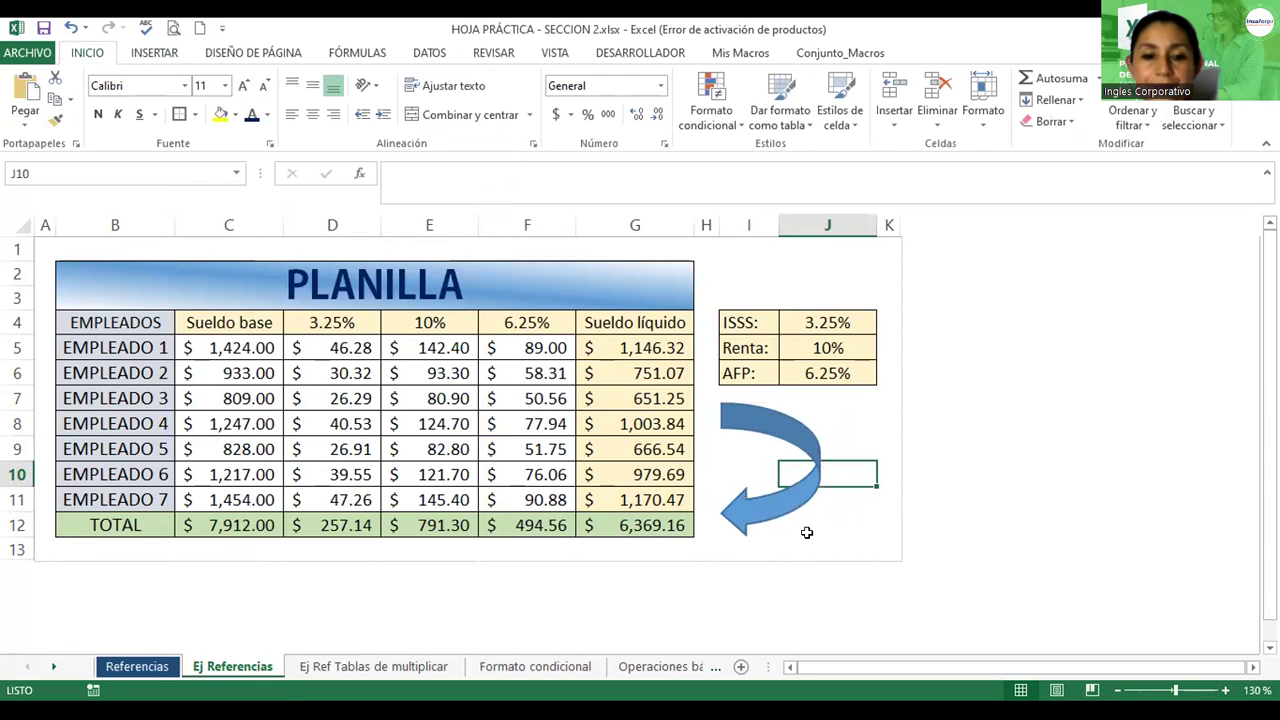
left_click(463, 268)
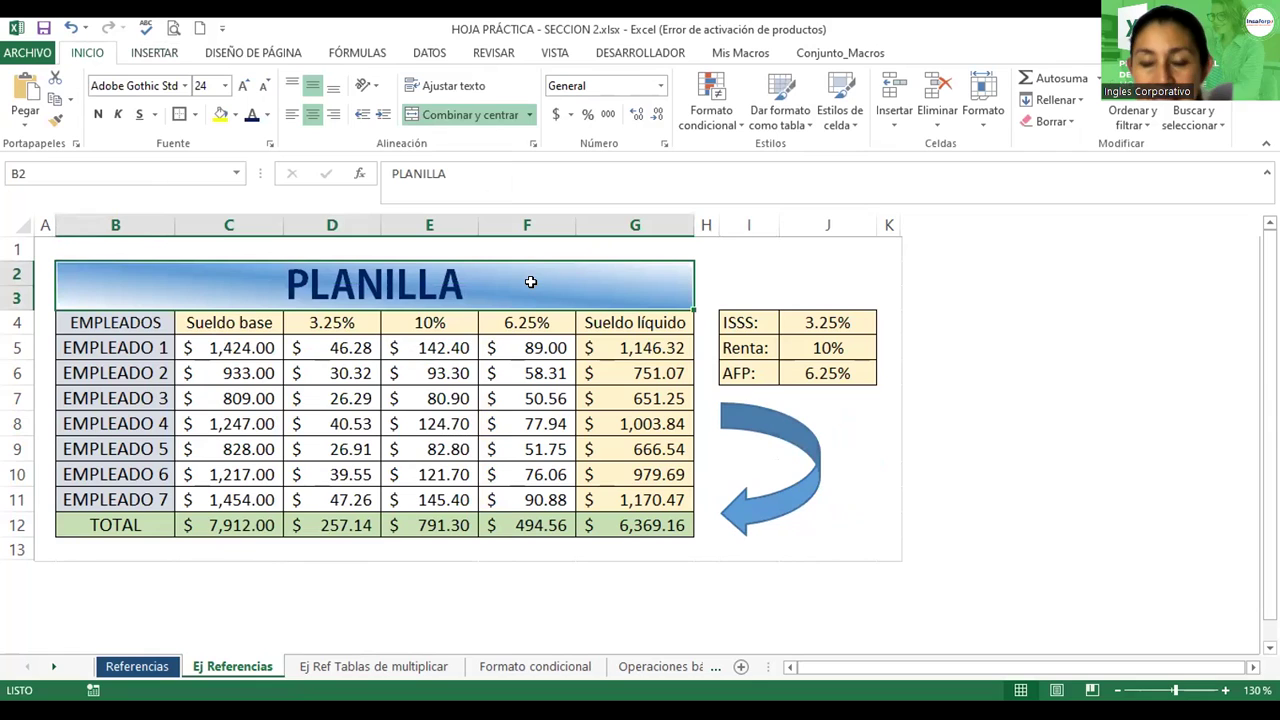
- Replace the title's fill with a diagonal-up two-colour gradient whose second colour is light yellow
left_click(532, 146)
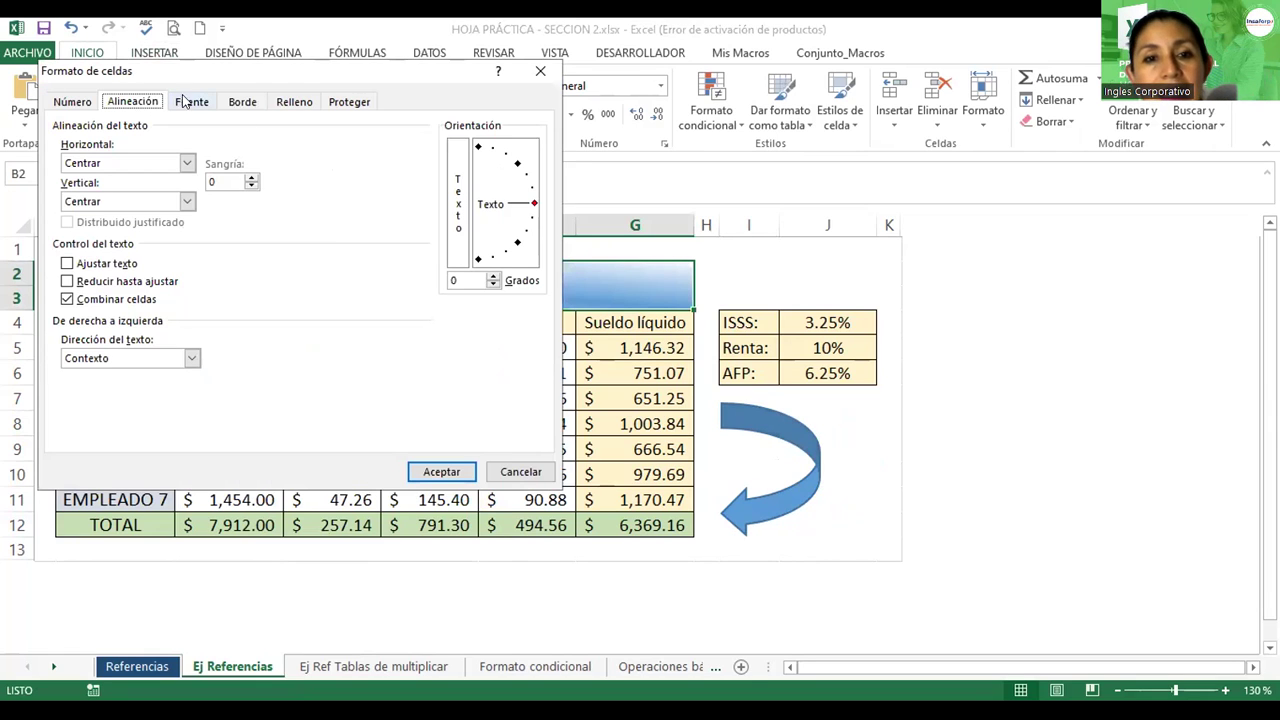
left_click(290, 103)
left_click(100, 318)
left_click(305, 196)
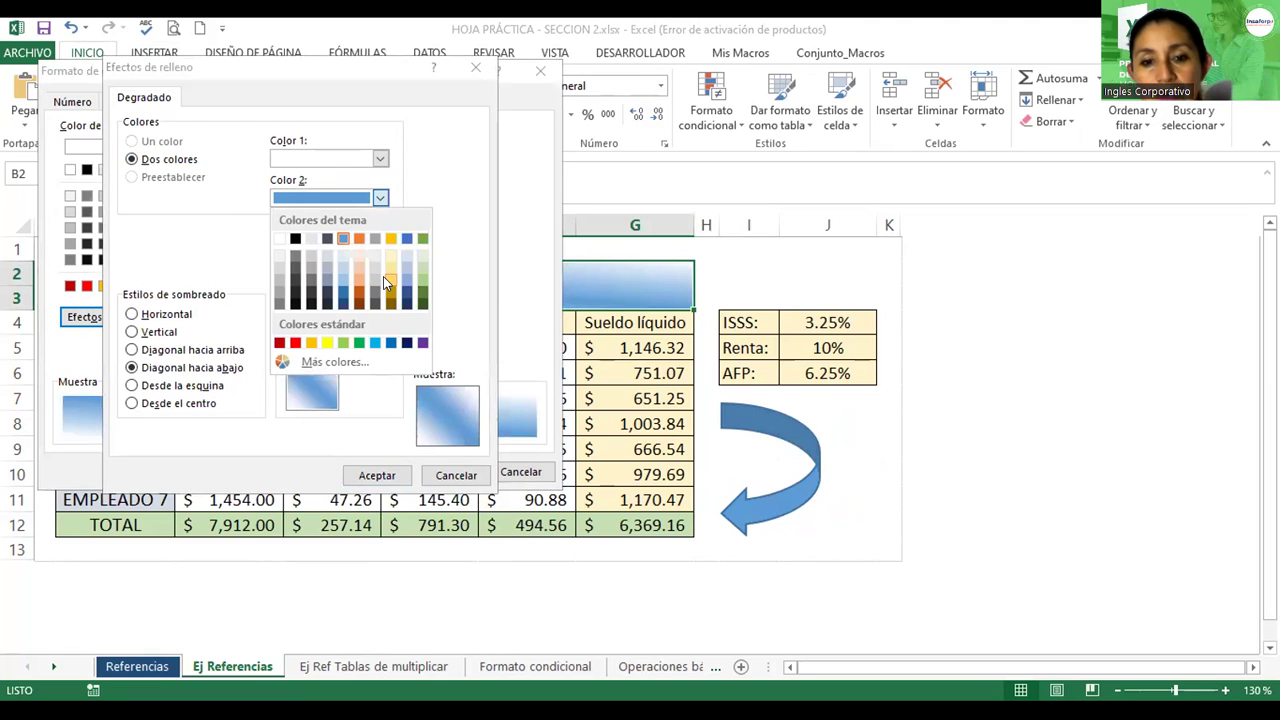
left_click(383, 276)
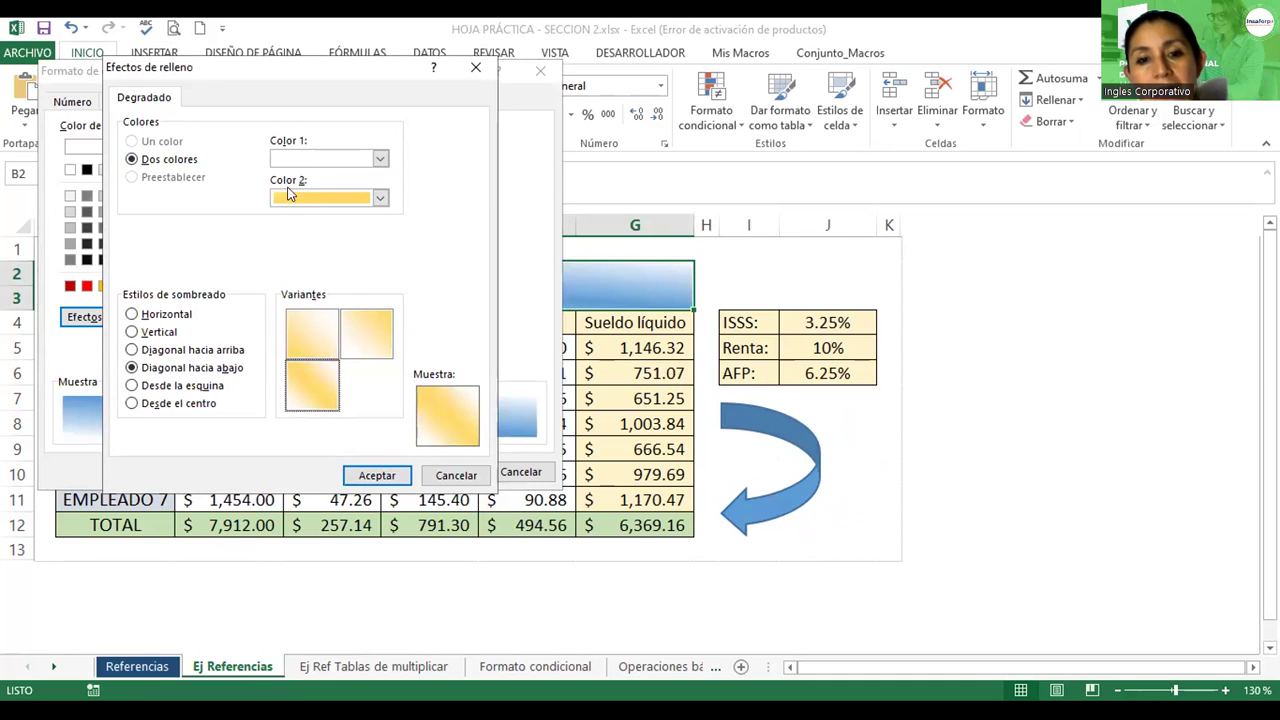
left_click(150, 385)
left_click(146, 352)
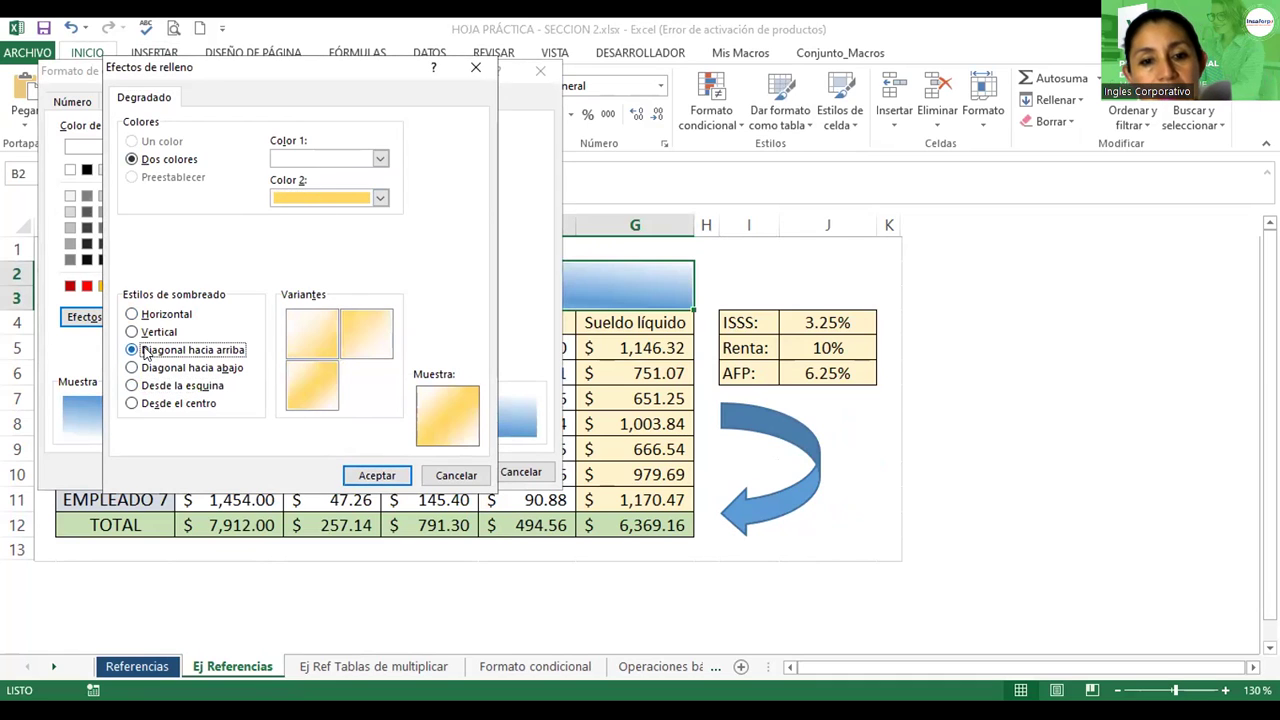
left_click(140, 315)
left_click(136, 350)
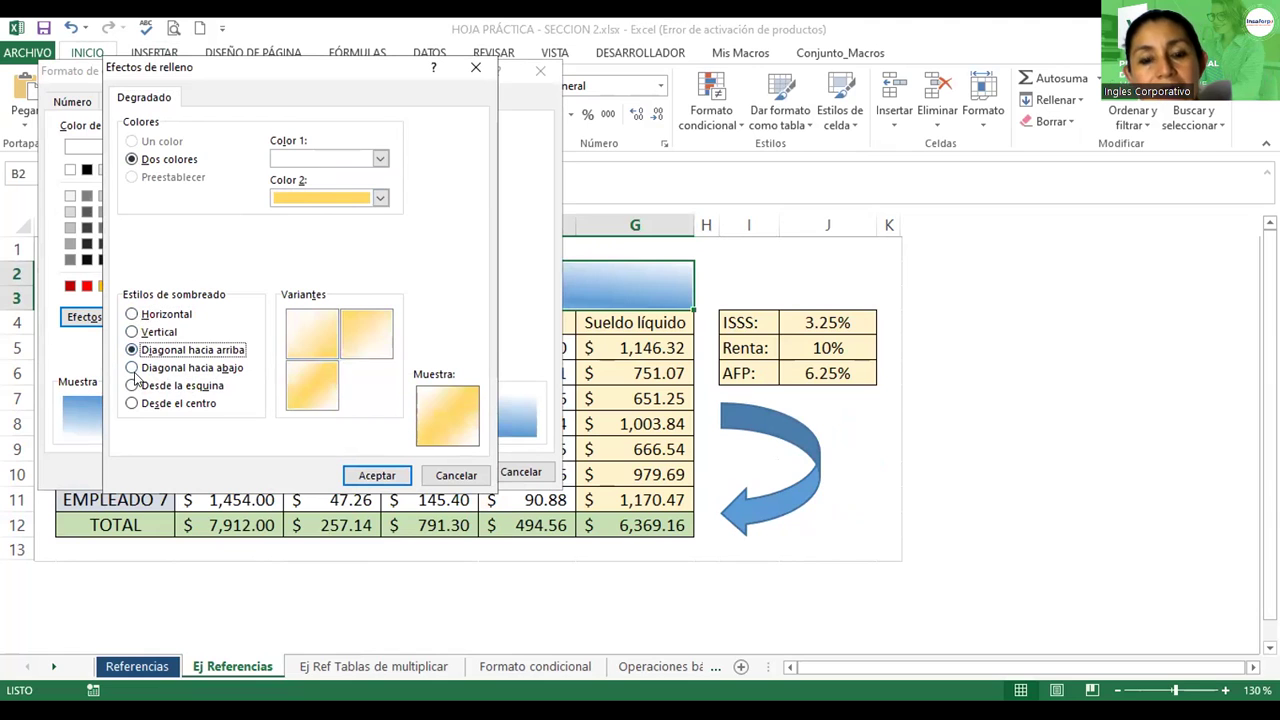
left_click(300, 374)
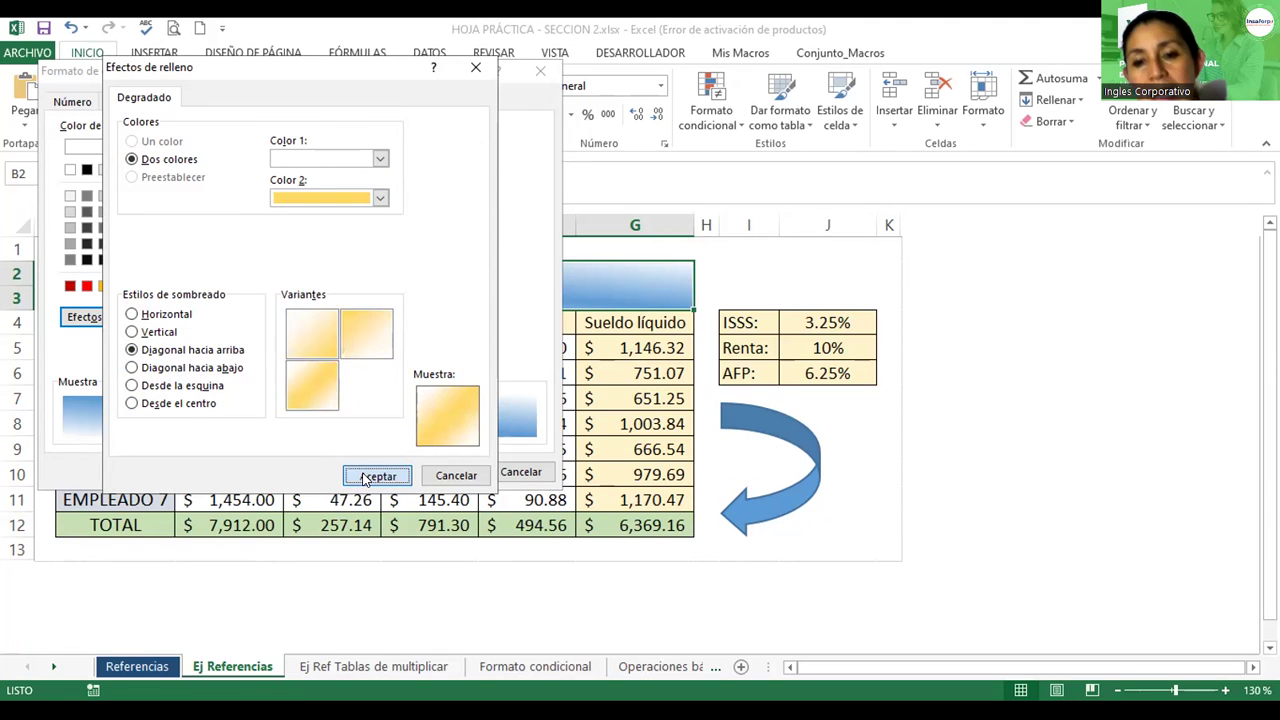
left_click(364, 478)
left_click(457, 474)
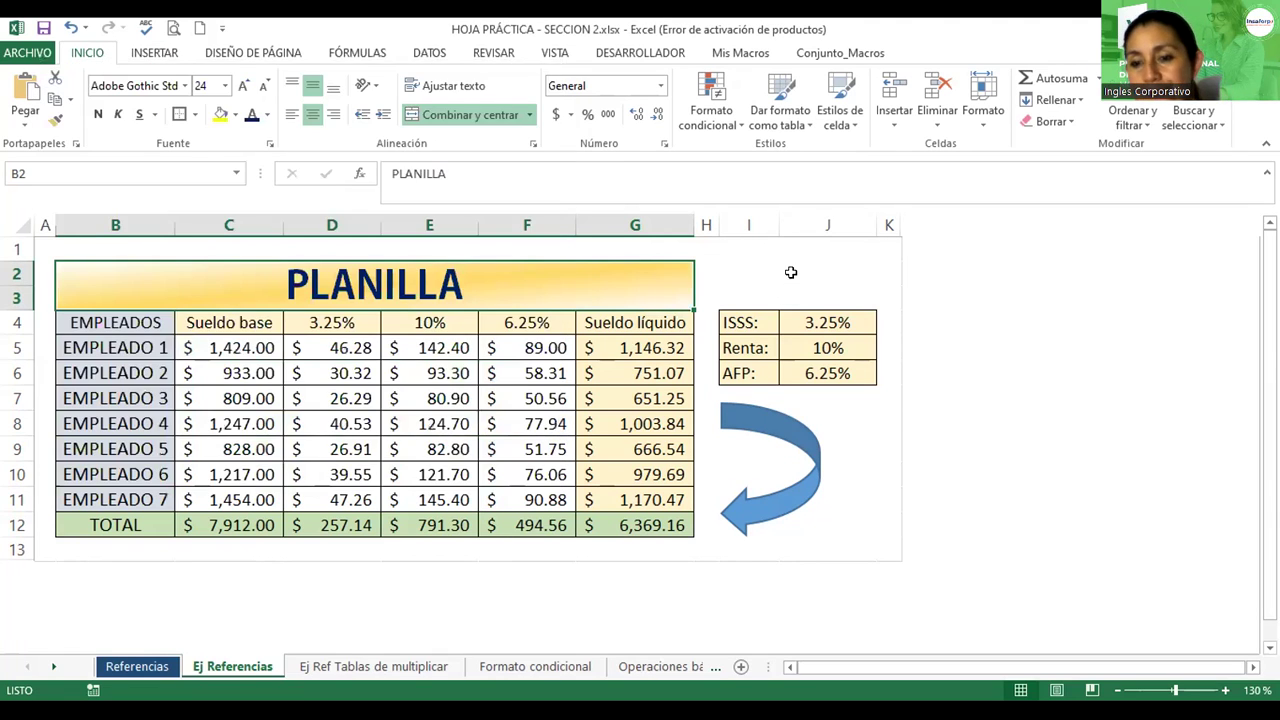
- Select the curved arrow shape and browse the Insert Shapes gallery without adding anything
left_click_drag(756, 421, 751, 423)
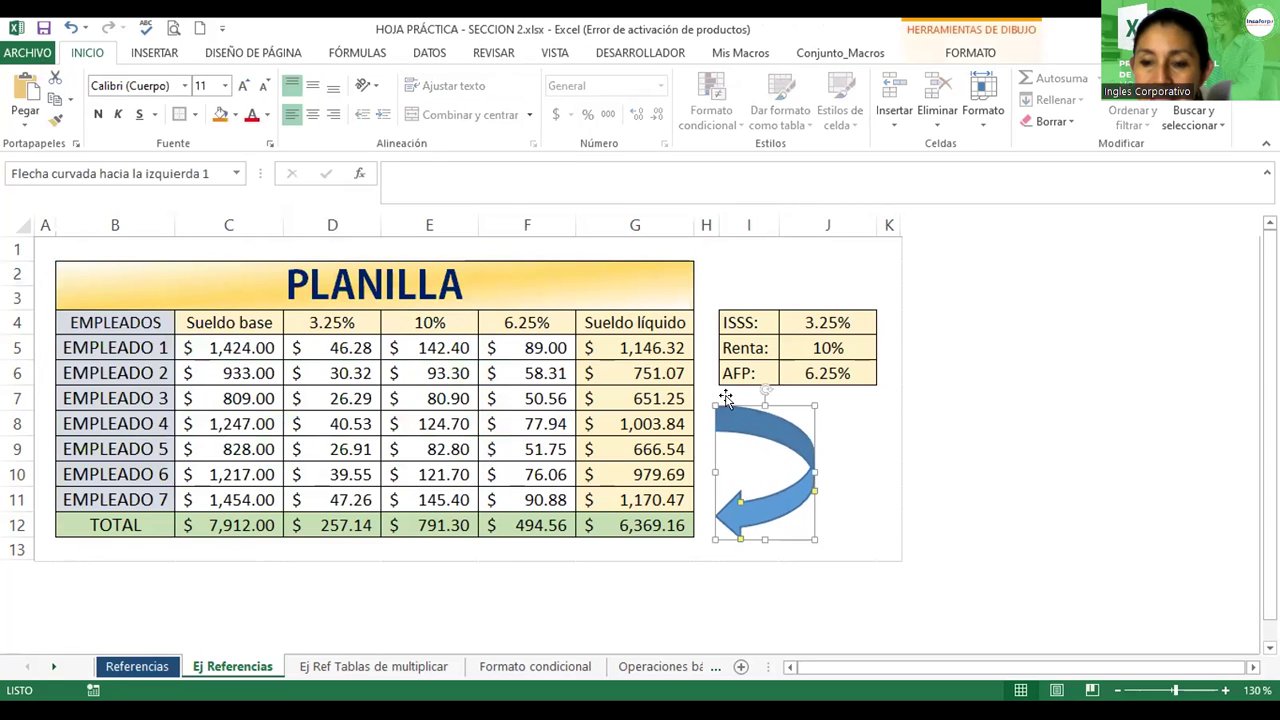
left_click(155, 52)
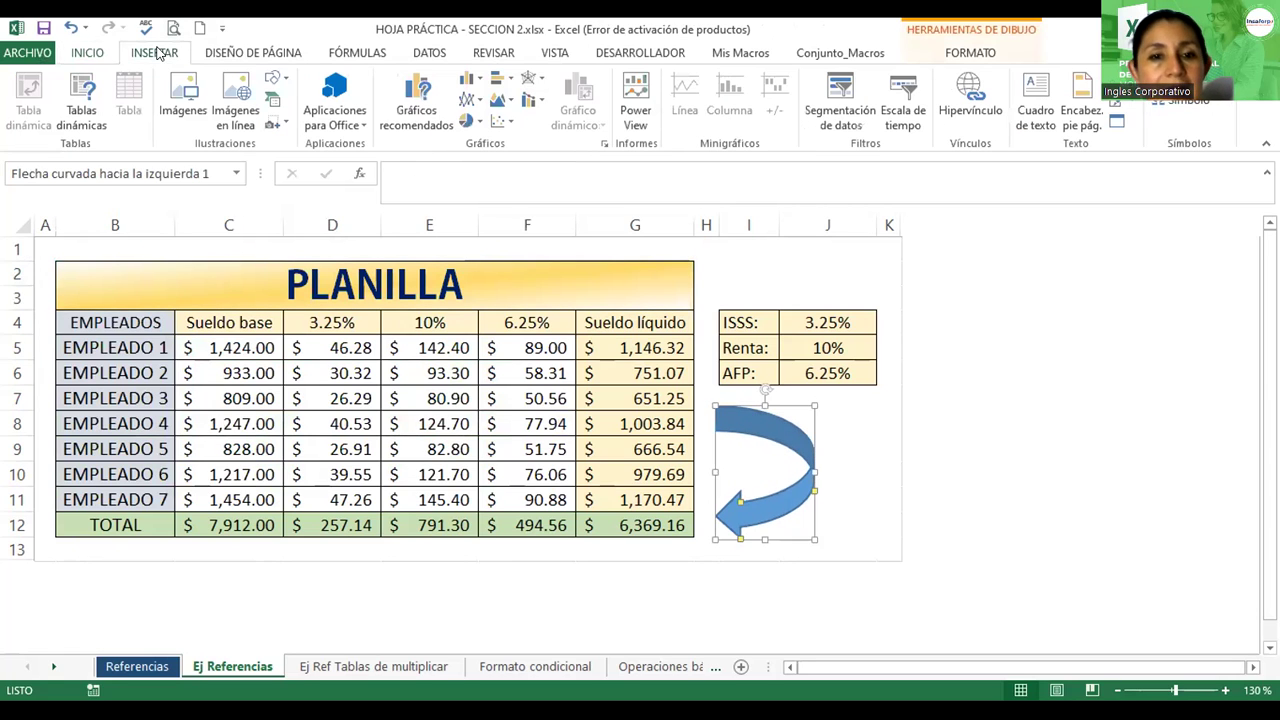
left_click(277, 80)
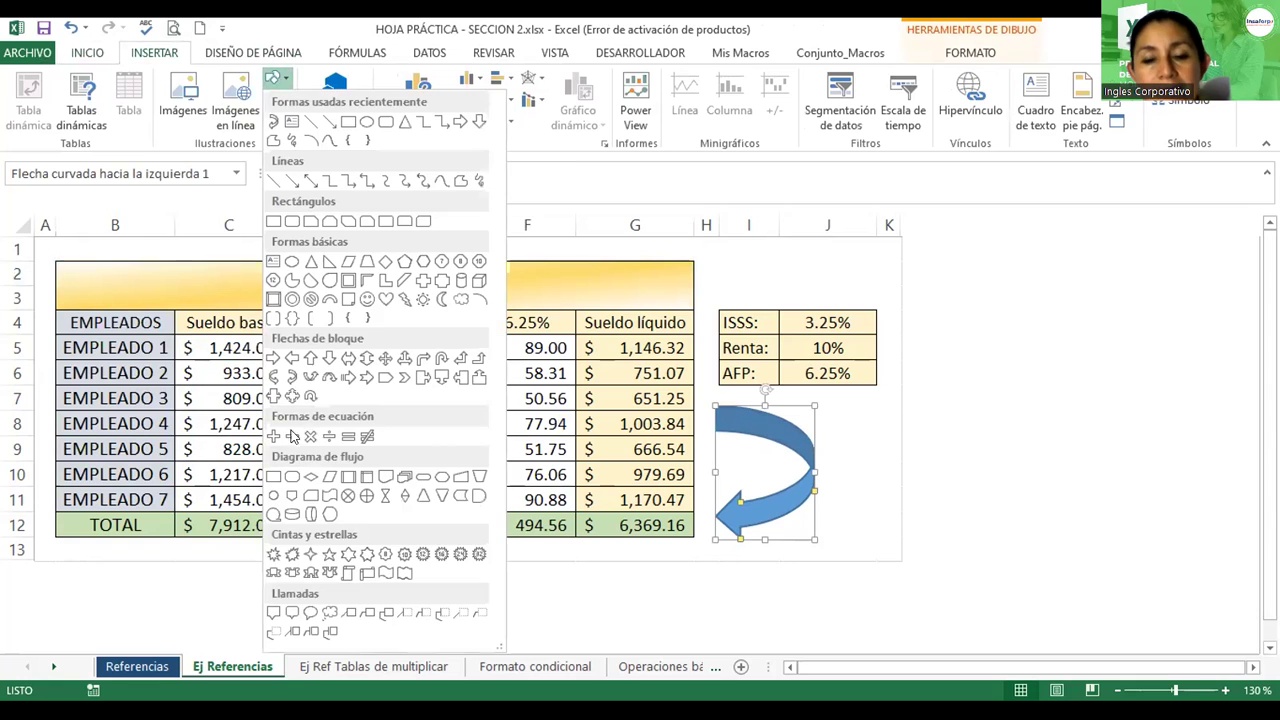
left_click(894, 449)
- Make the employee labels in column B (B4:B12) bold
scroll(910, 440, "down", 1)
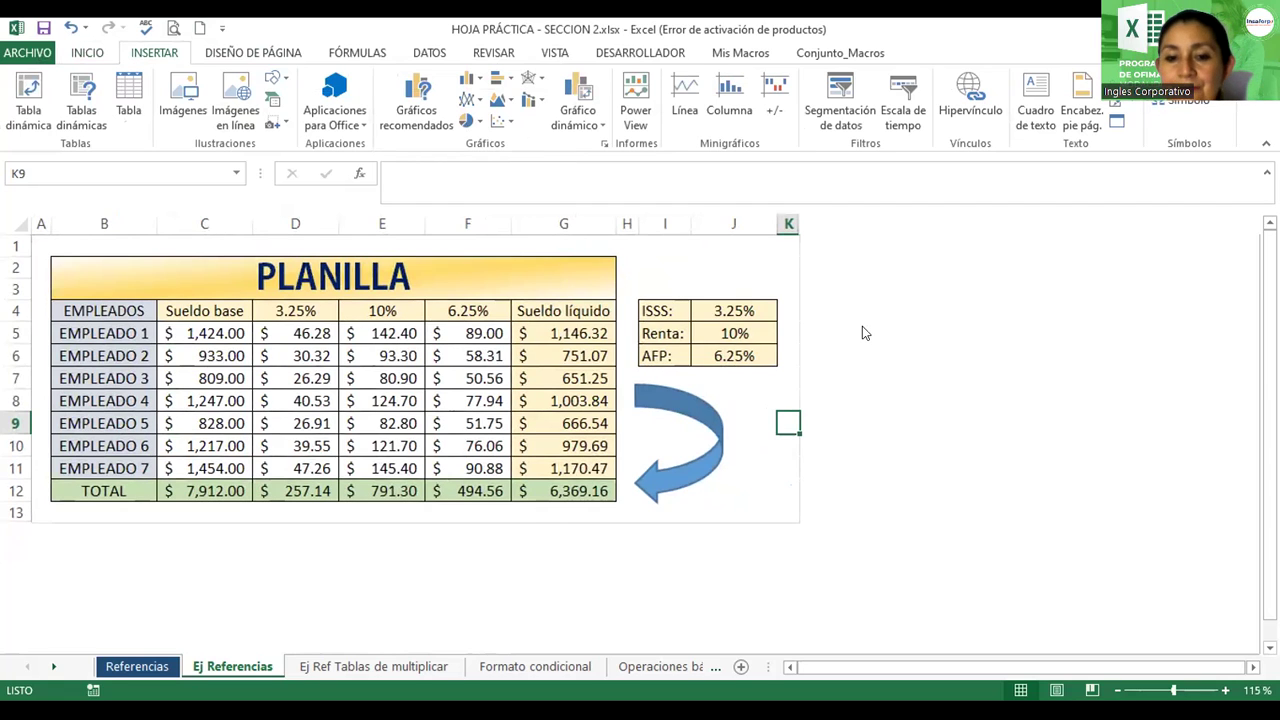
left_click_drag(86, 310, 84, 490)
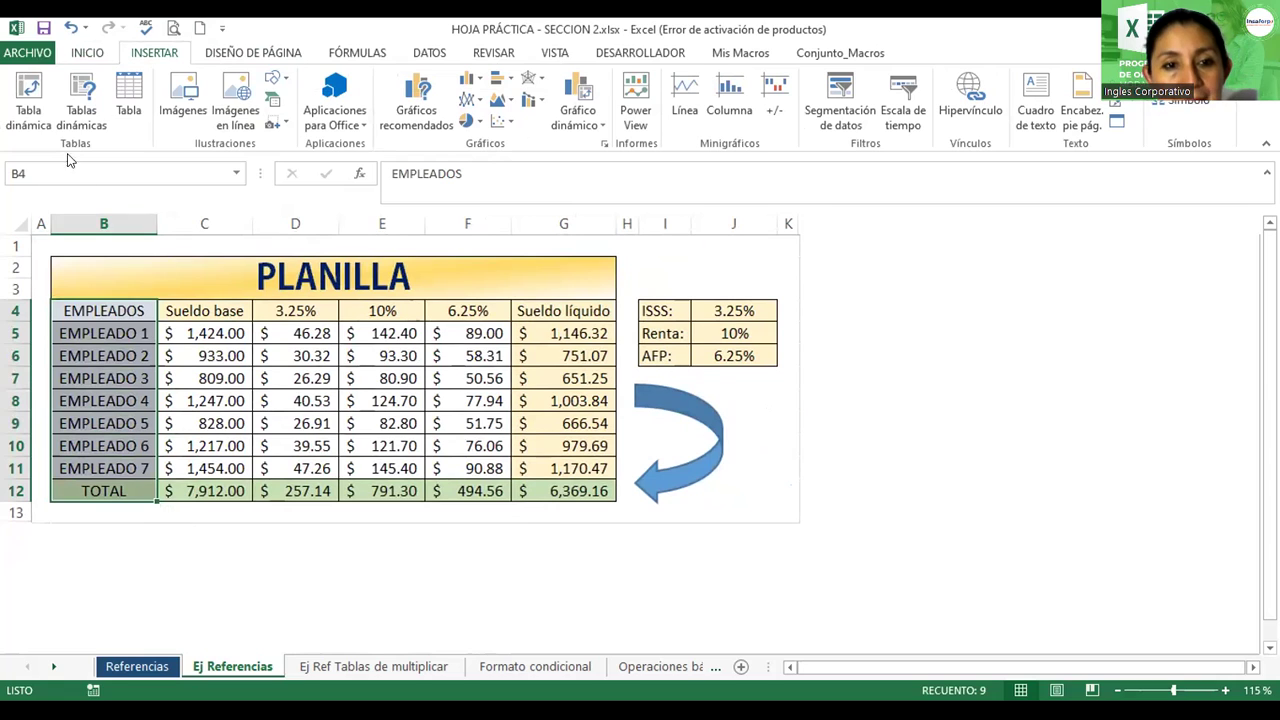
left_click(76, 54)
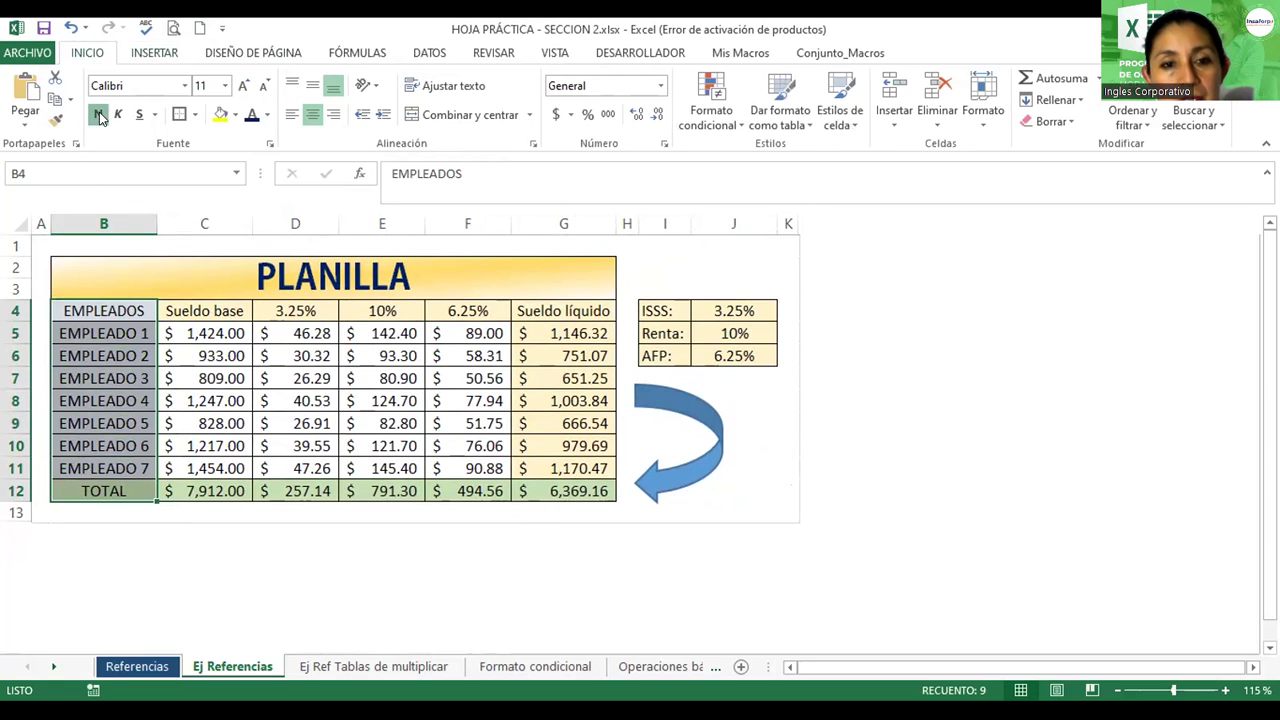
left_click(98, 114)
- Bold the TOTAL row figures C12:G12 with the current font colour, then select the ISSS: label
left_click_drag(180, 490, 570, 490)
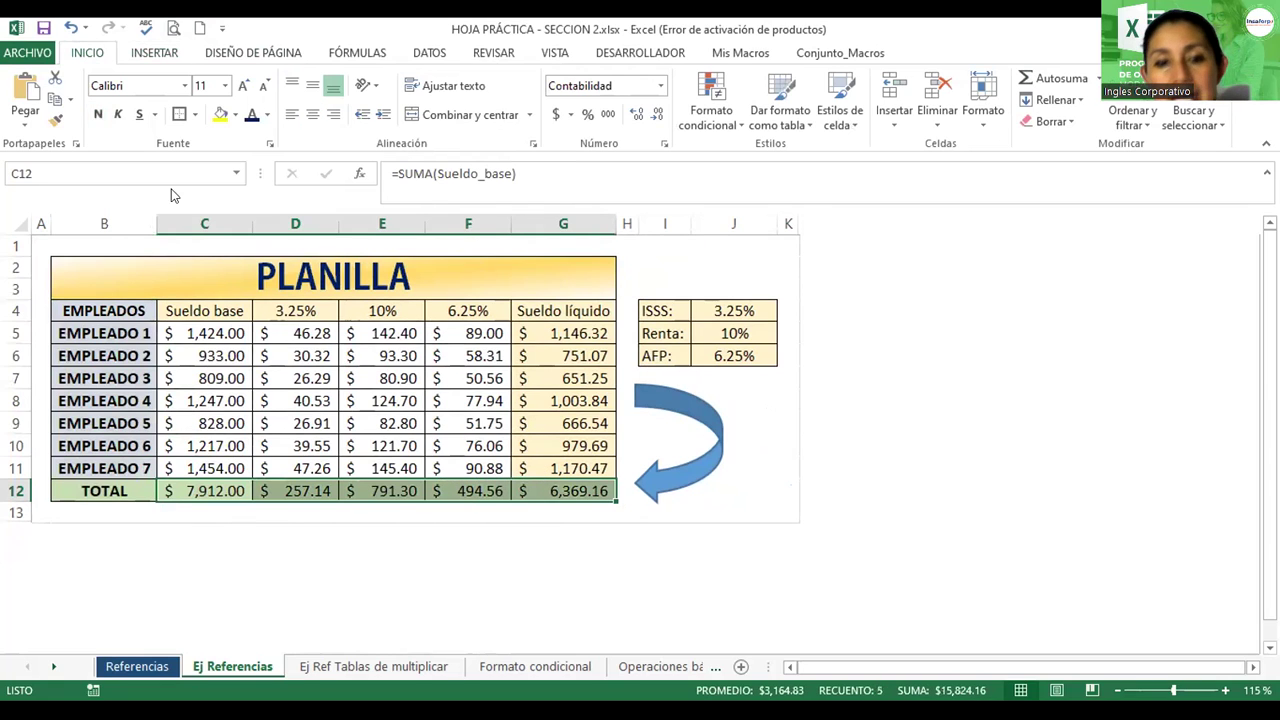
left_click(98, 116)
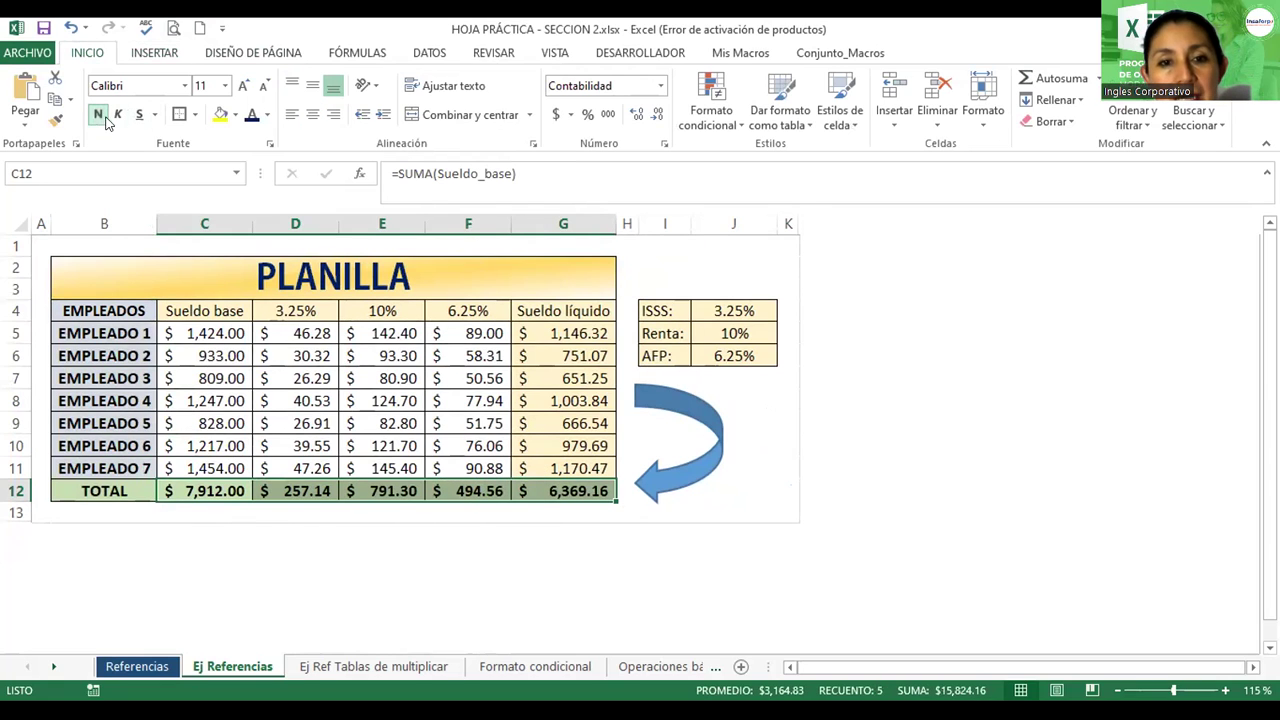
left_click(251, 116)
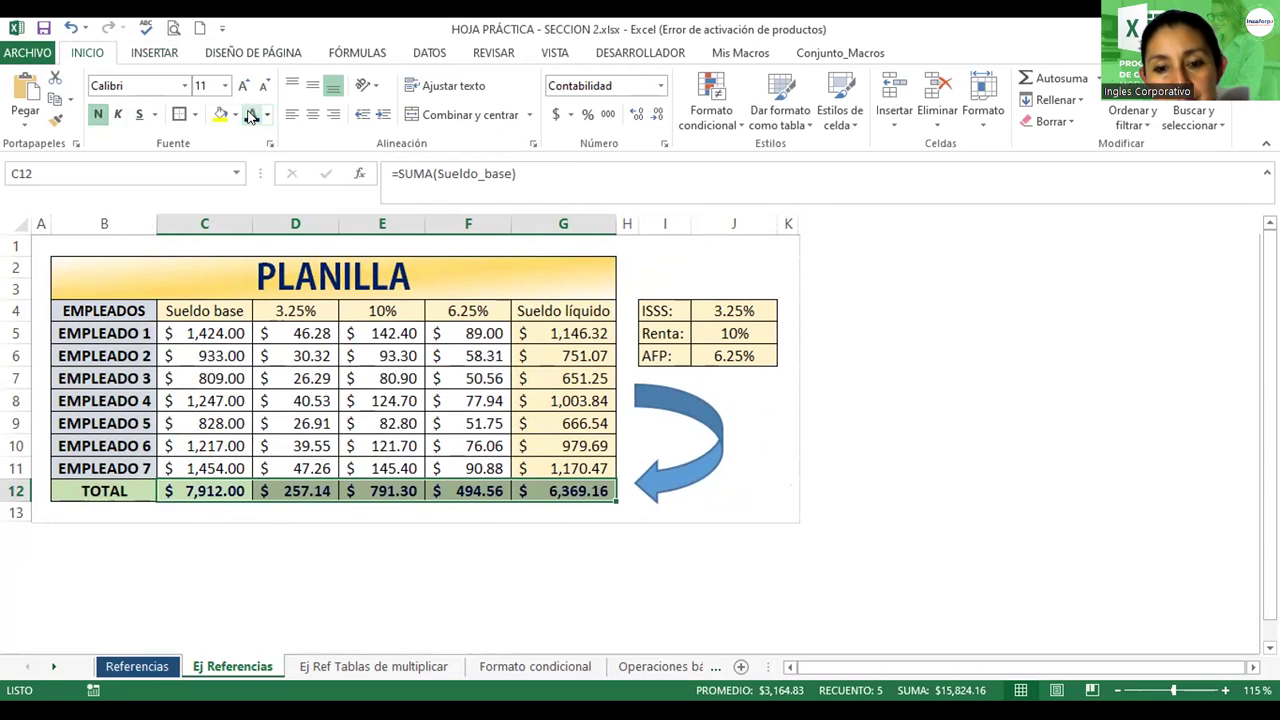
left_click(392, 515)
scroll(389, 518, "up", 1)
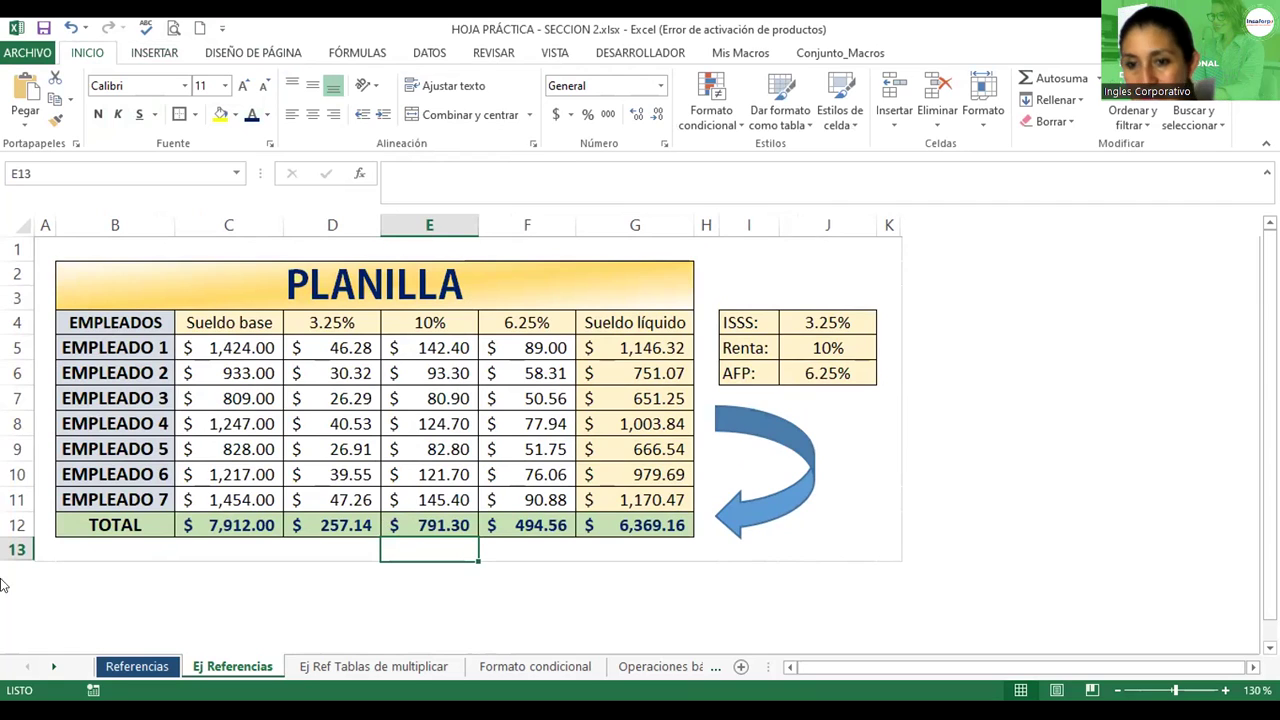
left_click(748, 324)
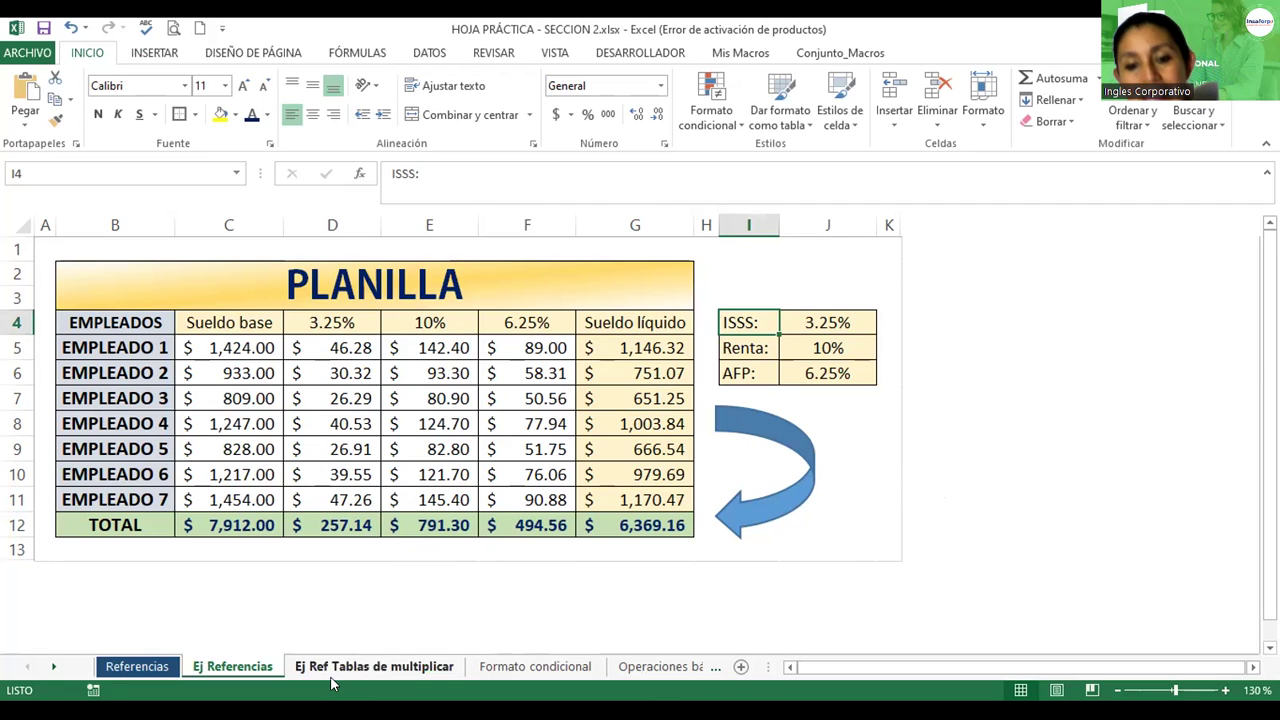
left_click(360, 665)
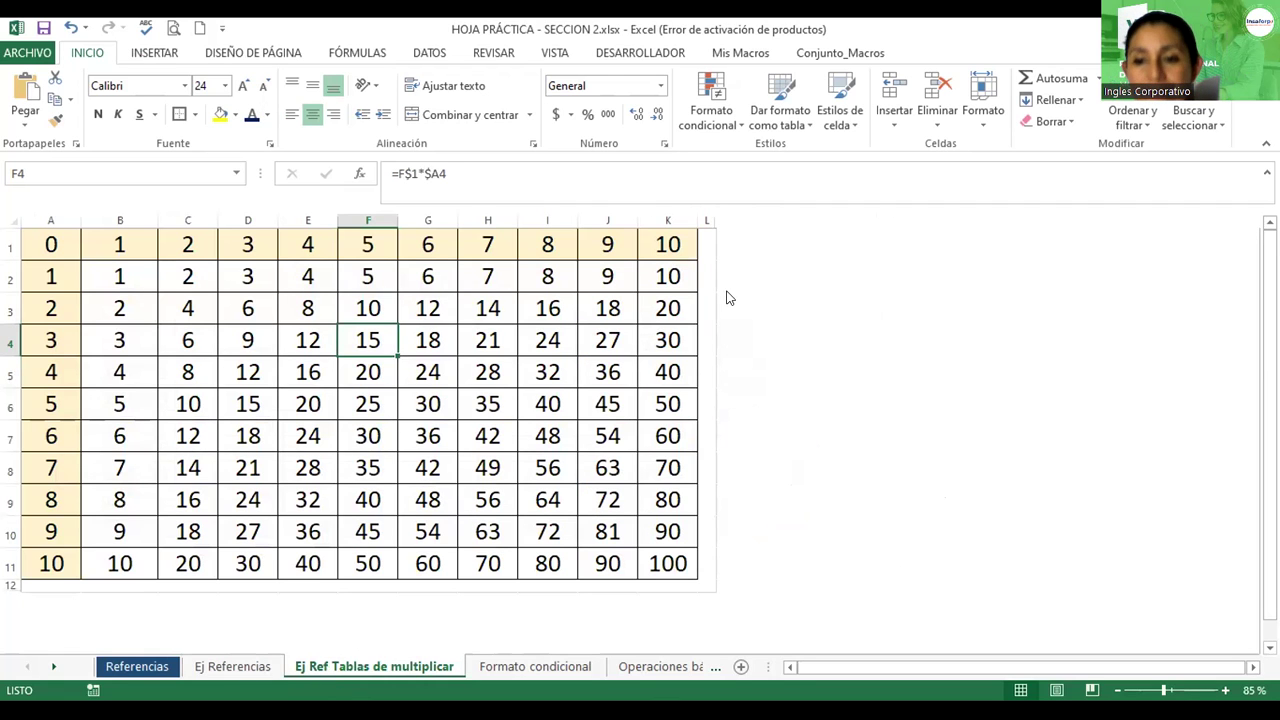
scroll(783, 324, "down", 1)
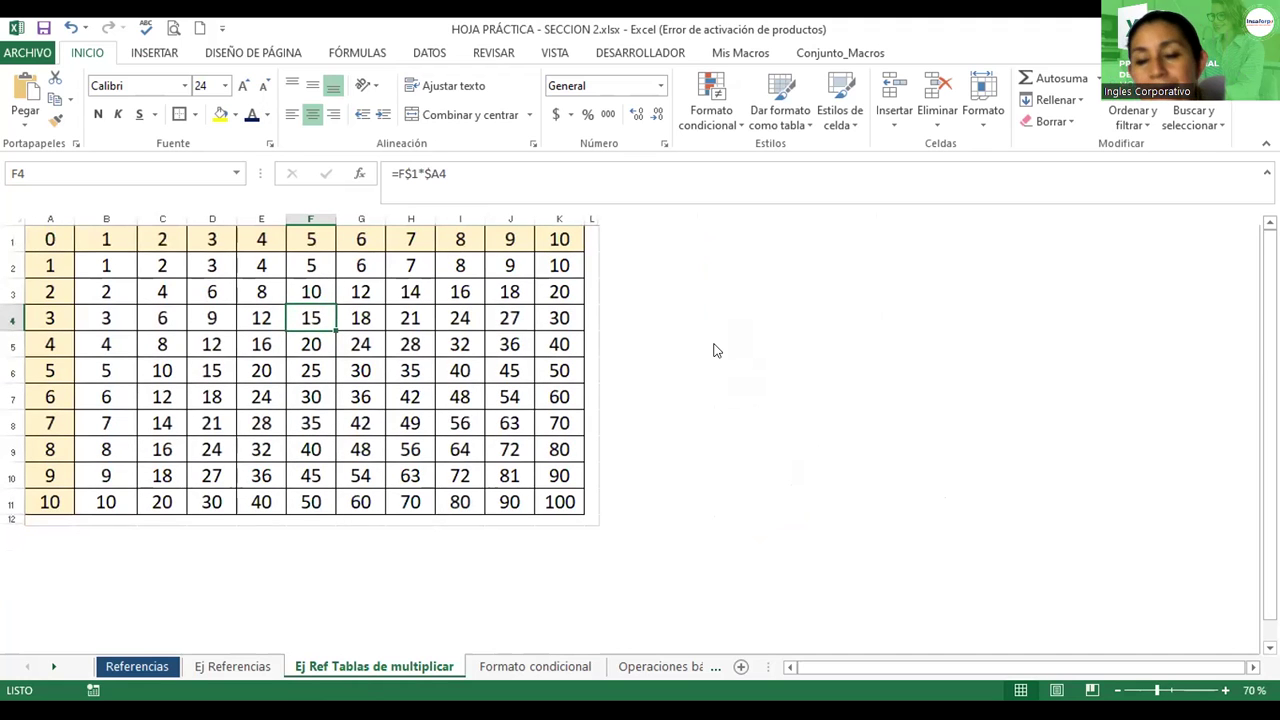
left_click(128, 668)
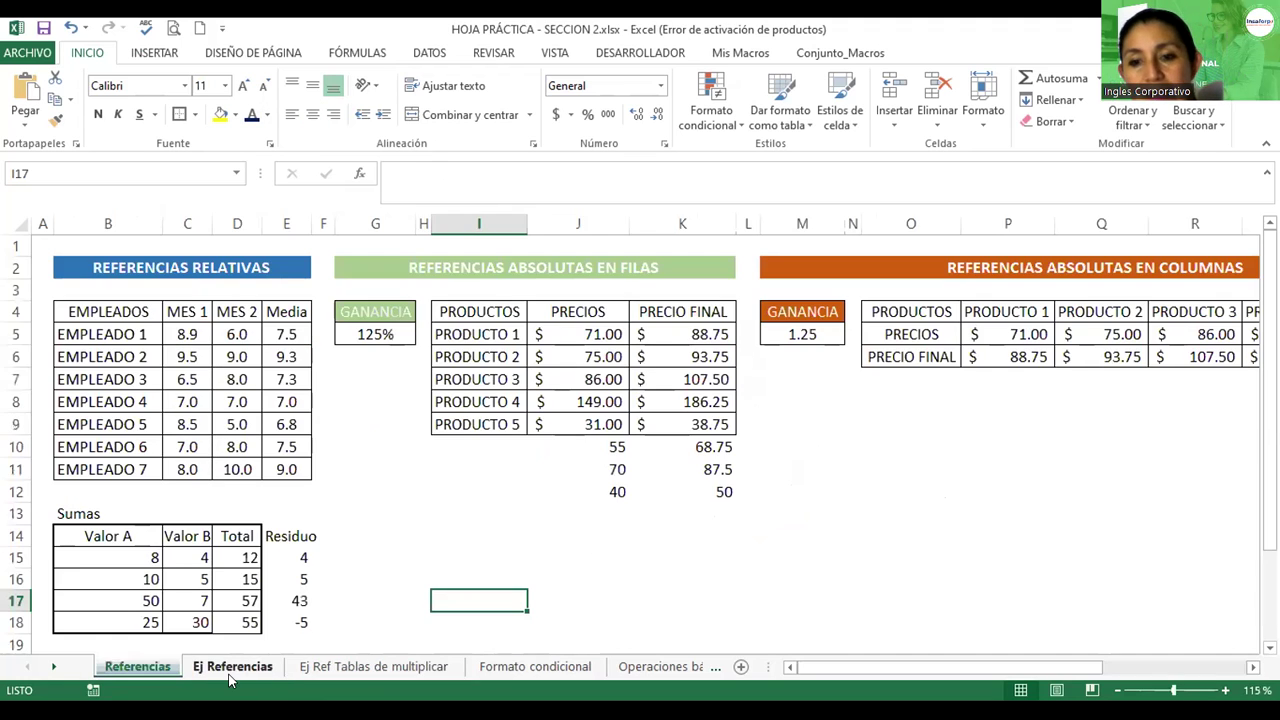
left_click(230, 668)
left_click(322, 676)
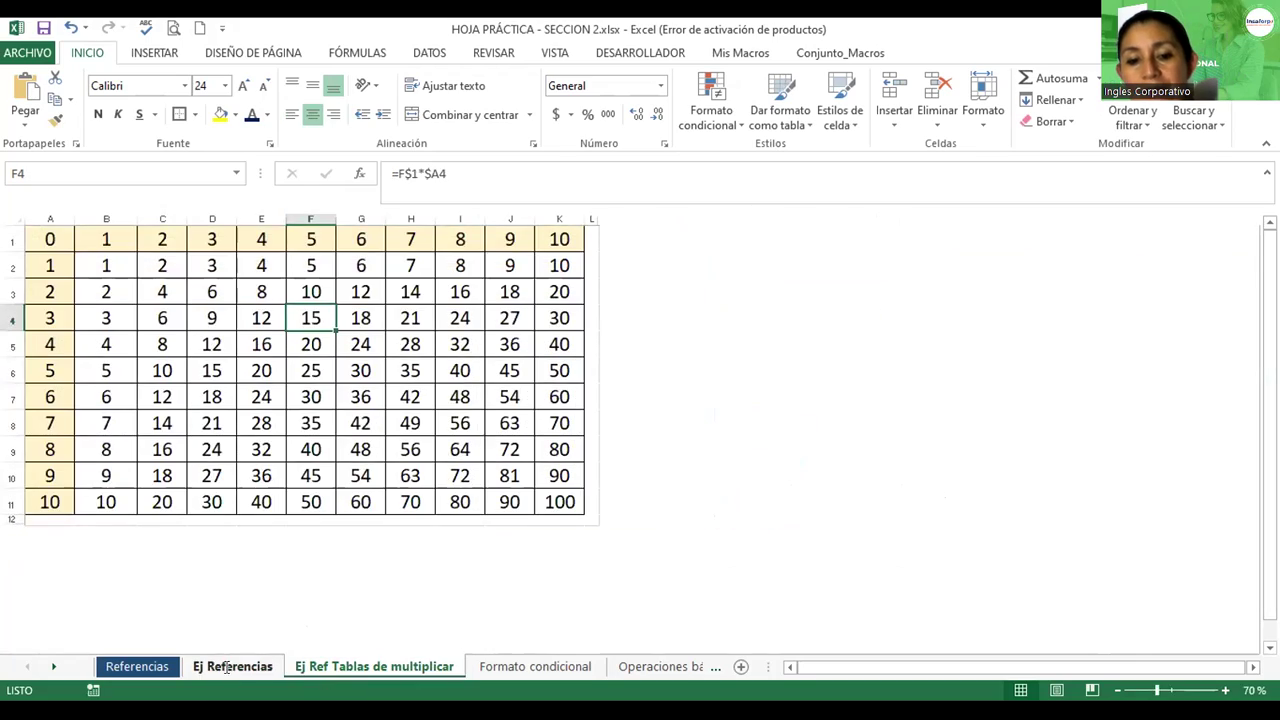
left_click(137, 667)
left_click(232, 667)
left_click(330, 667)
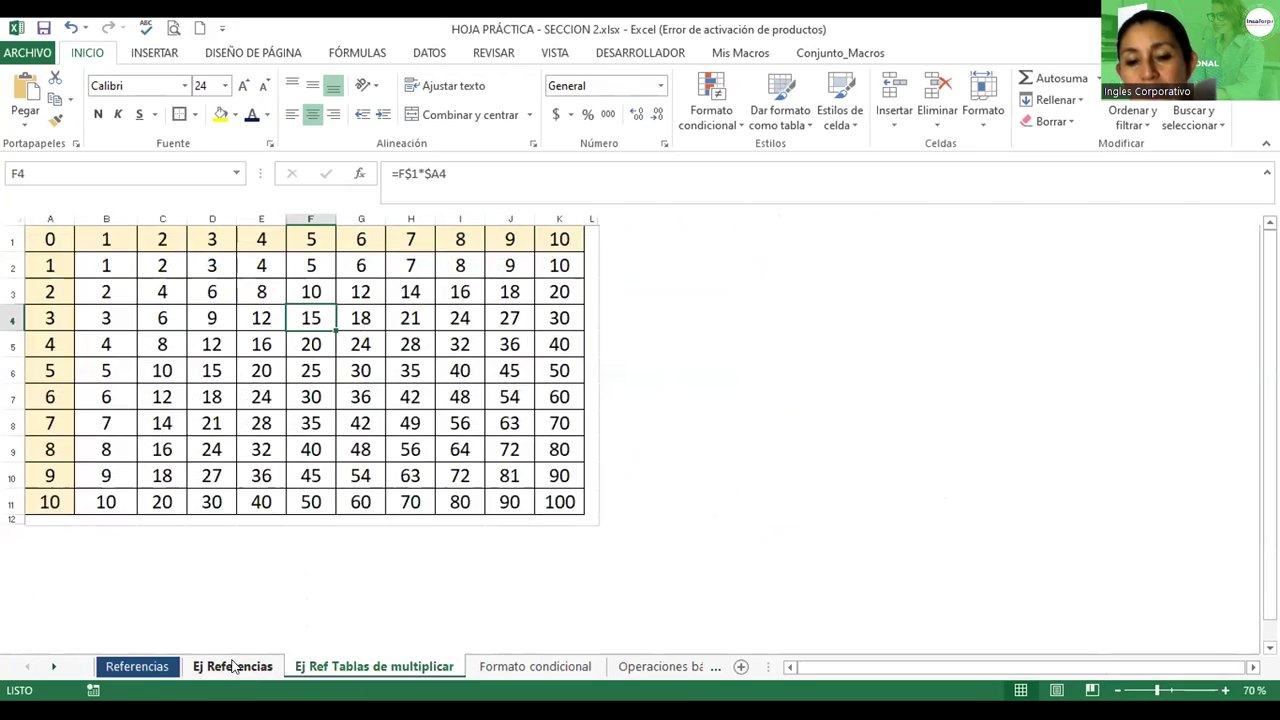
left_click(137, 667)
left_click(232, 667)
left_click(300, 666)
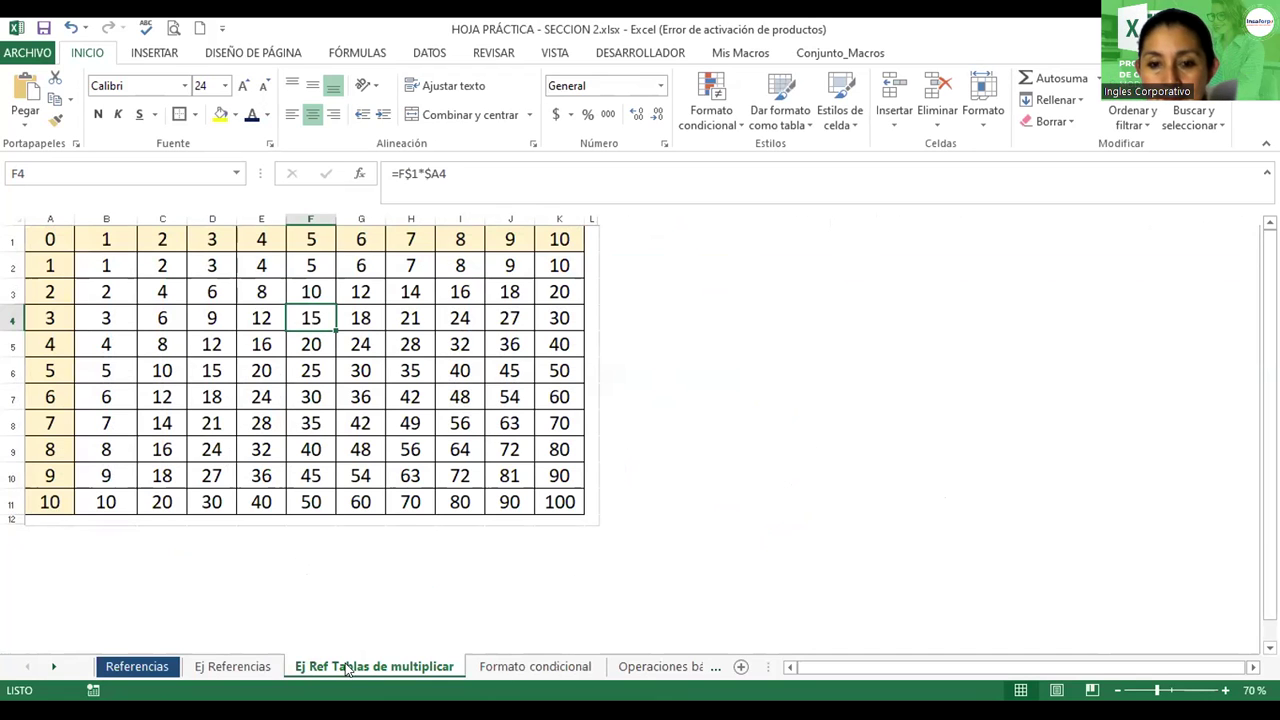
left_click(262, 670)
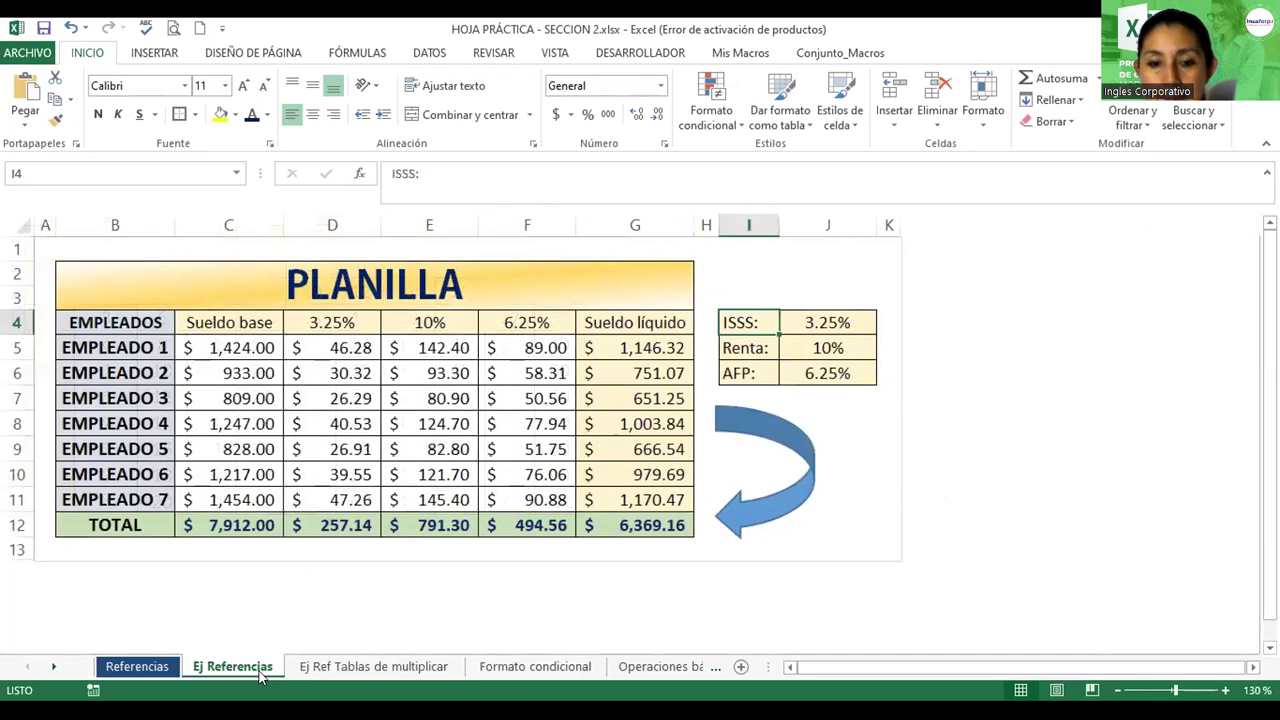